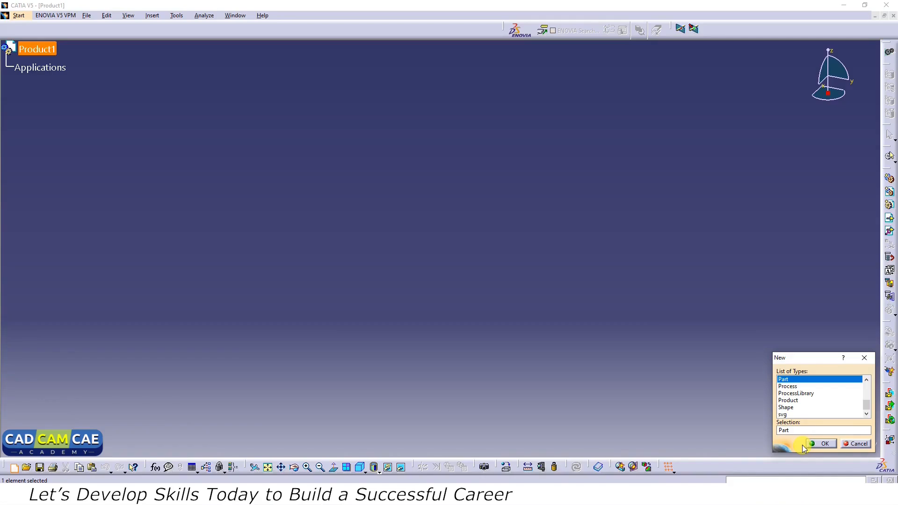
Create a new document of the Part type.
left_click(827, 444)
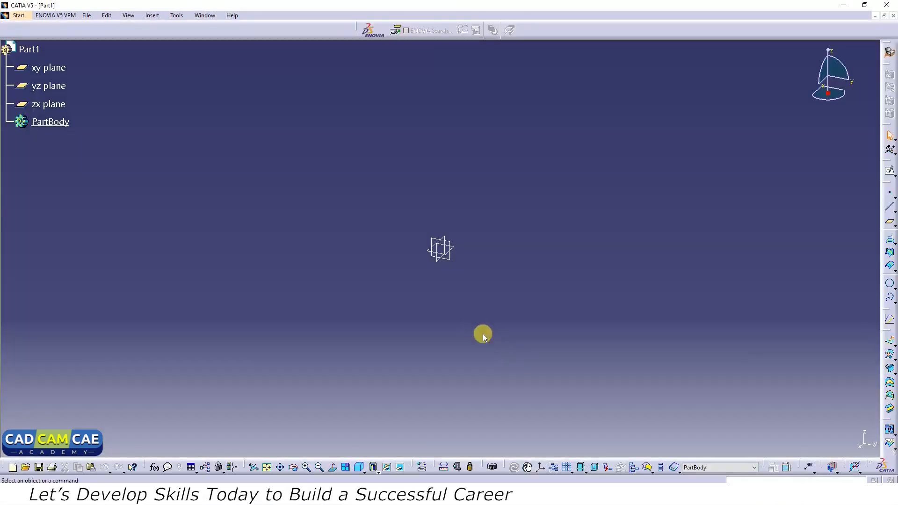
left_click(19, 16)
mouse_move(33, 37)
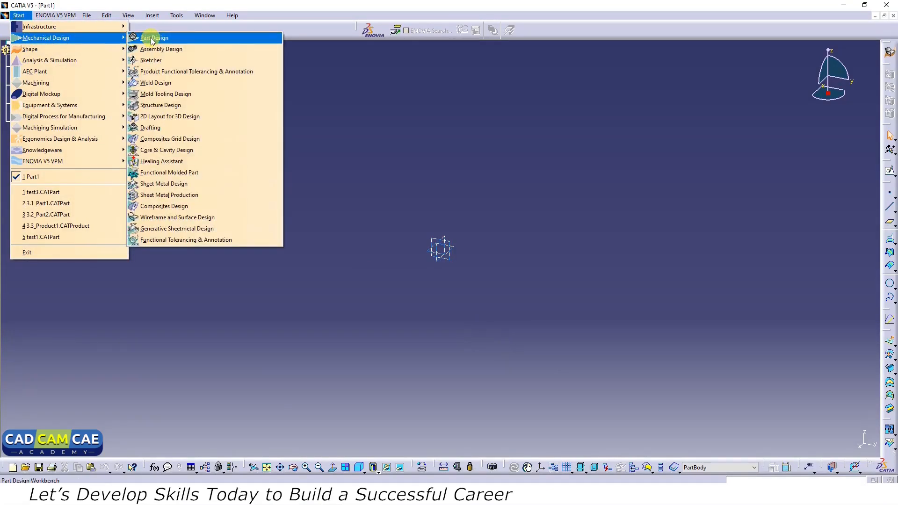
left_click(636, 215)
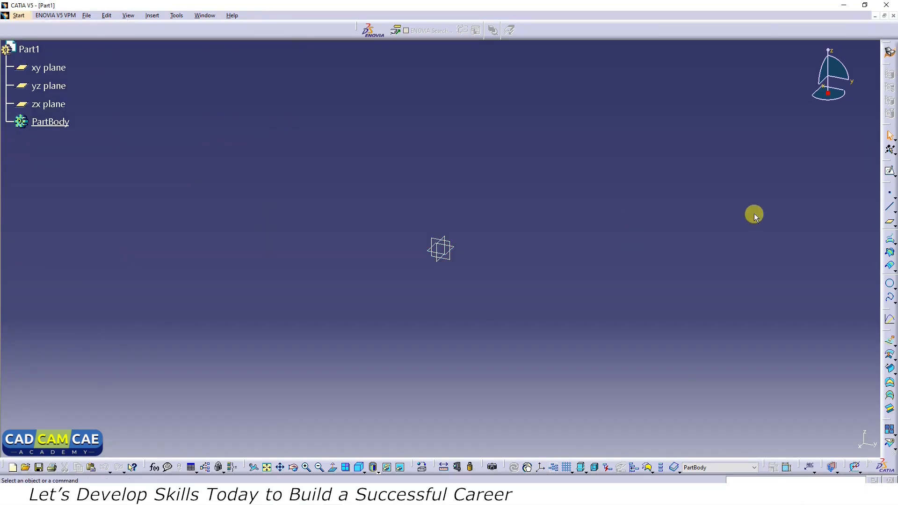
Open a sketch on the yz plane and leave the Sketcher again without drawing anything.
left_click(889, 172)
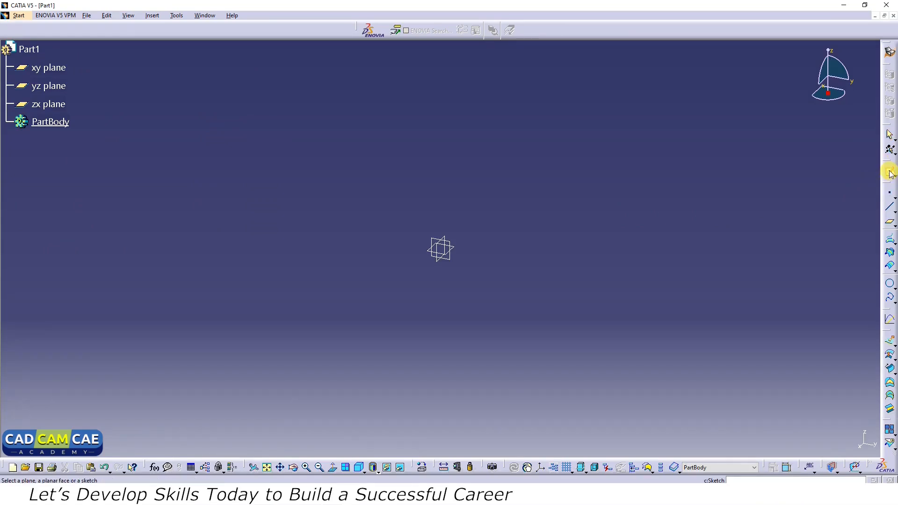
left_click(434, 238)
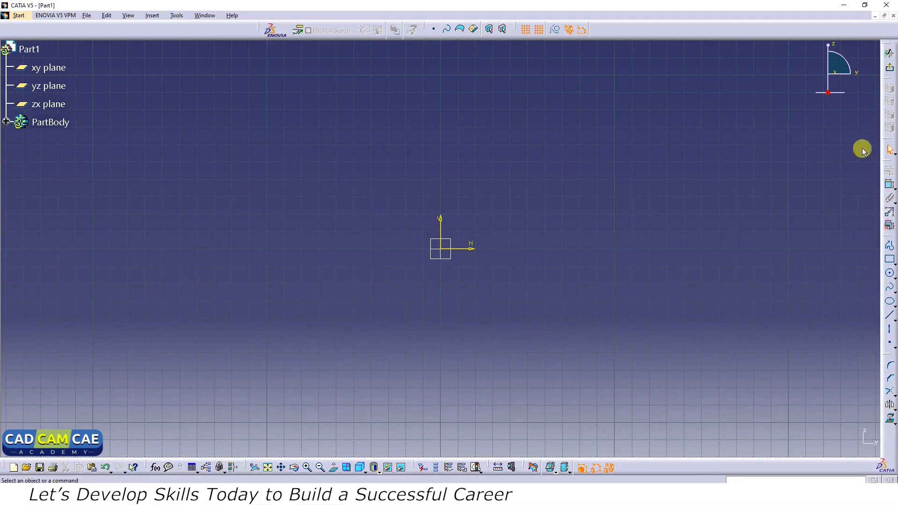
left_click(889, 70)
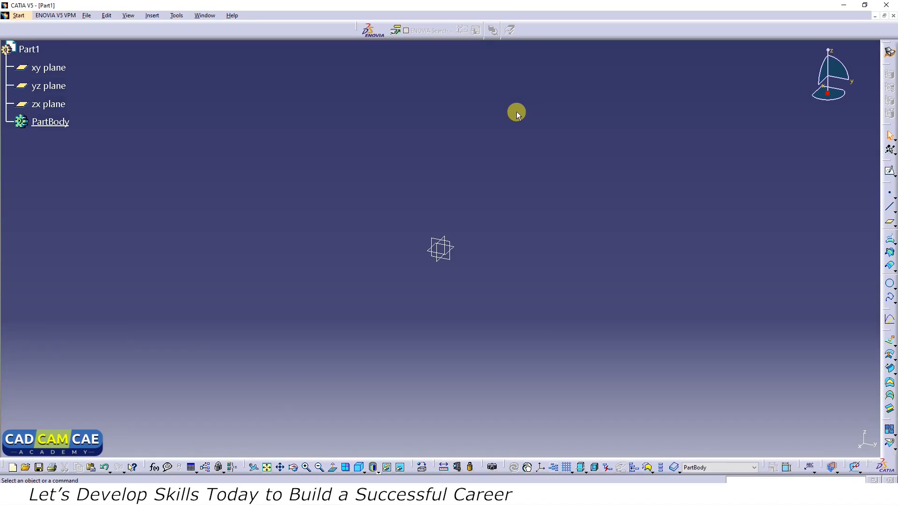
Switch to the Generative Shape Design workbench and create a new part with the default name and hybrid design enabled.
left_click(18, 15)
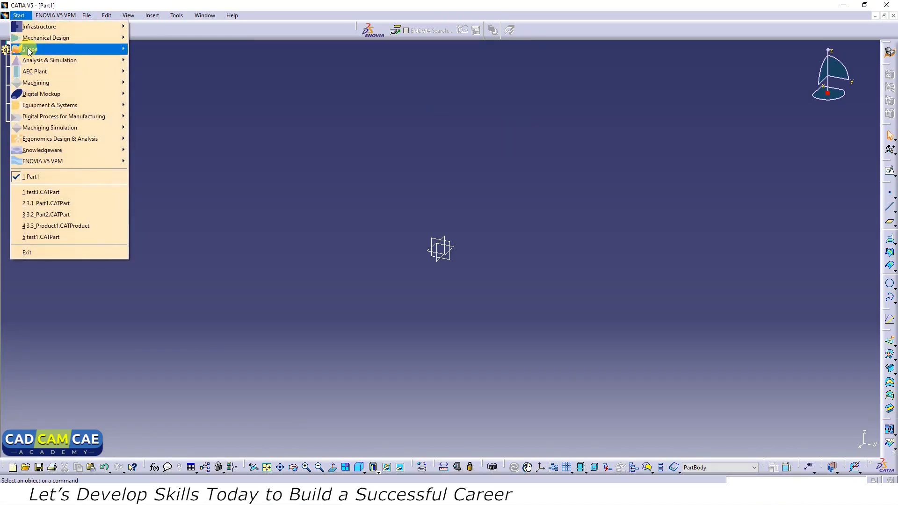
mouse_move(29, 50)
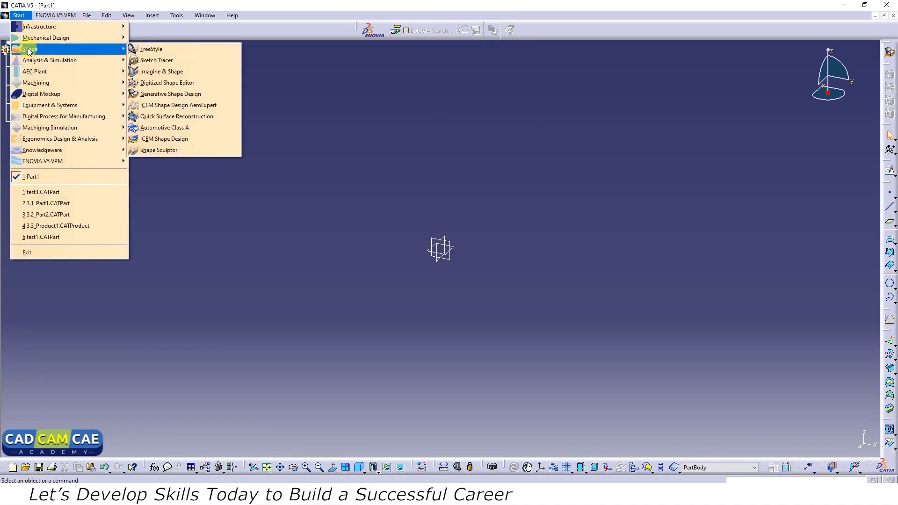
left_click(158, 94)
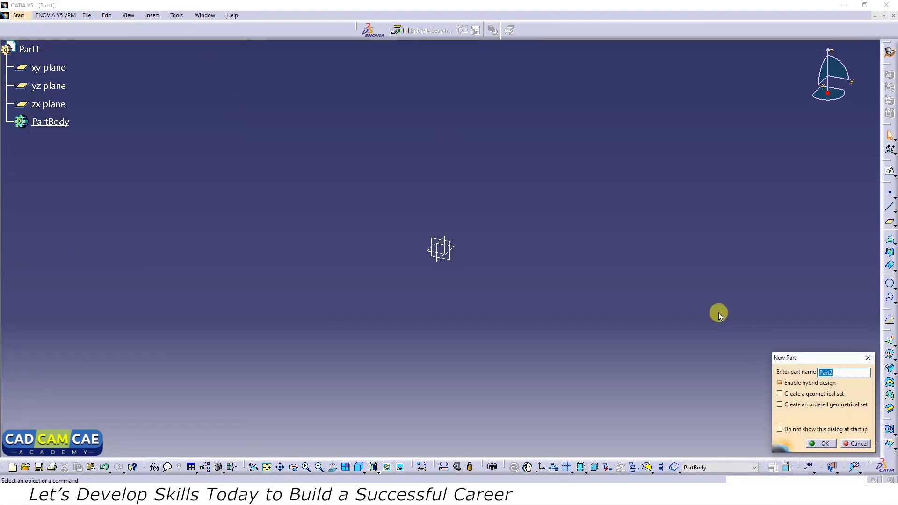
left_click(823, 443)
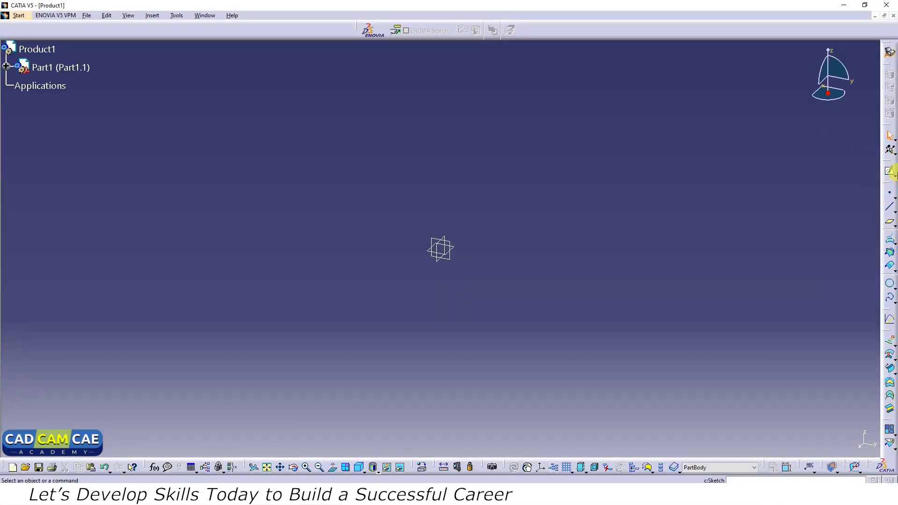
Enter the Sketcher on the yz plane from Generative Shape Design and exit it without sketching.
left_click(887, 174)
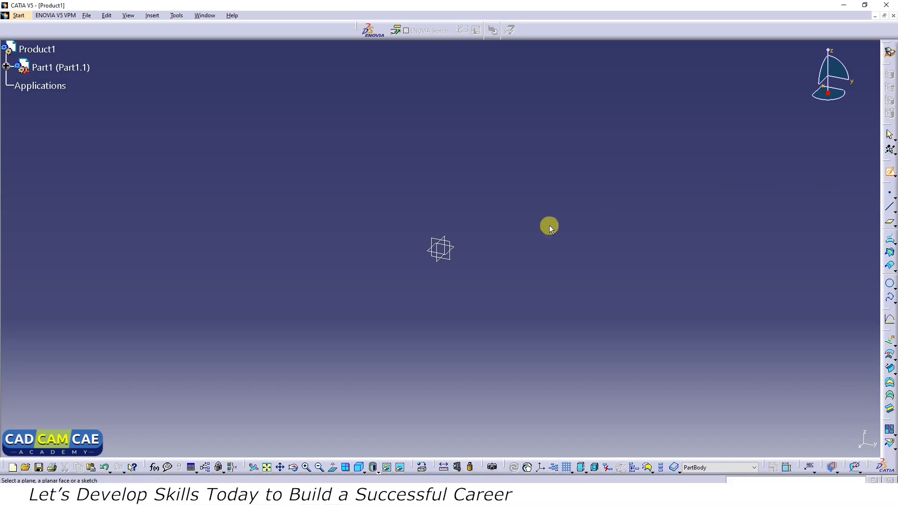
left_click(437, 244)
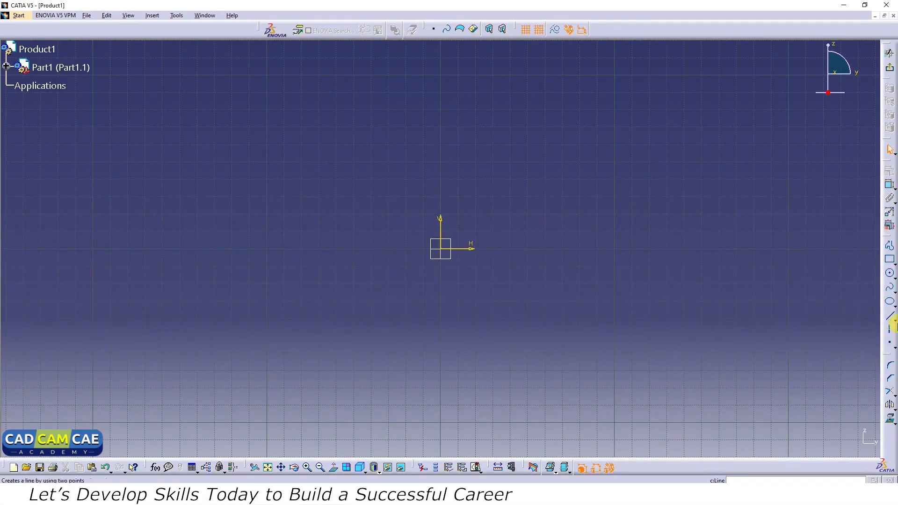
left_click(886, 338)
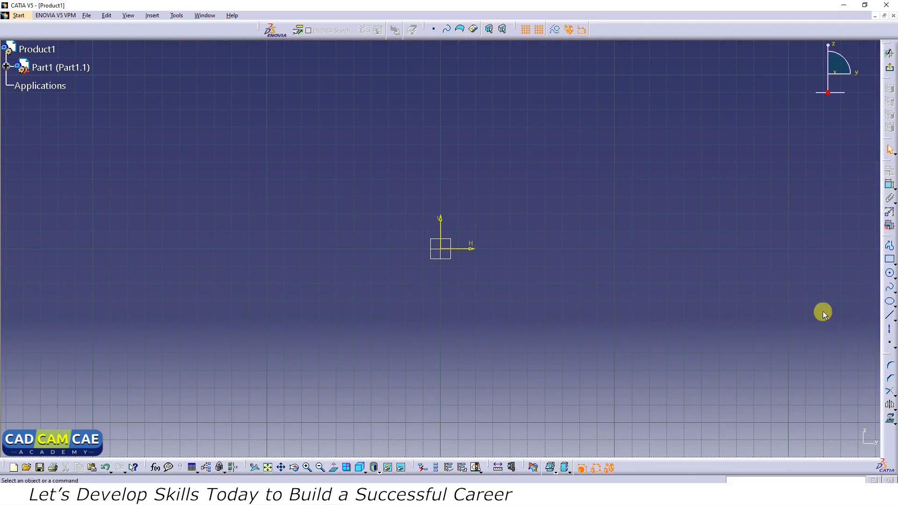
left_click(887, 346)
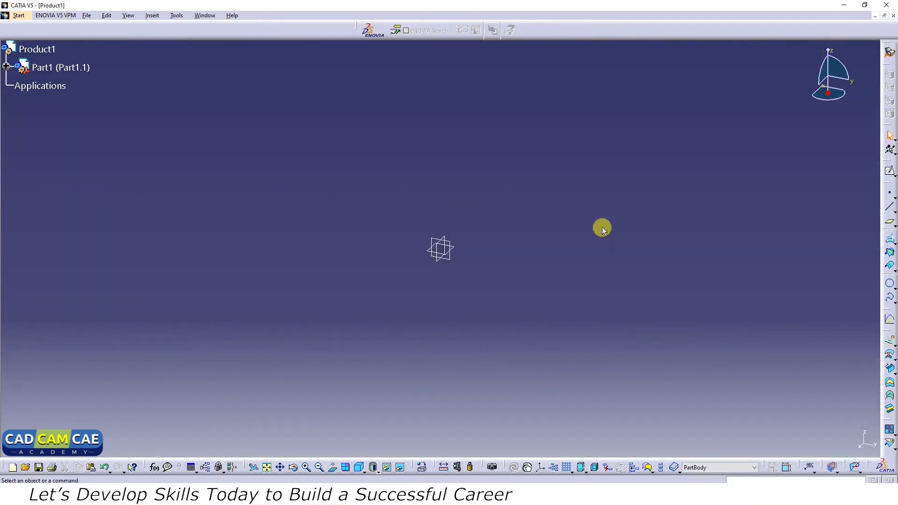
Switch to the Part Design workbench and start a sketch on the yz plane.
left_click(18, 16)
mouse_move(27, 40)
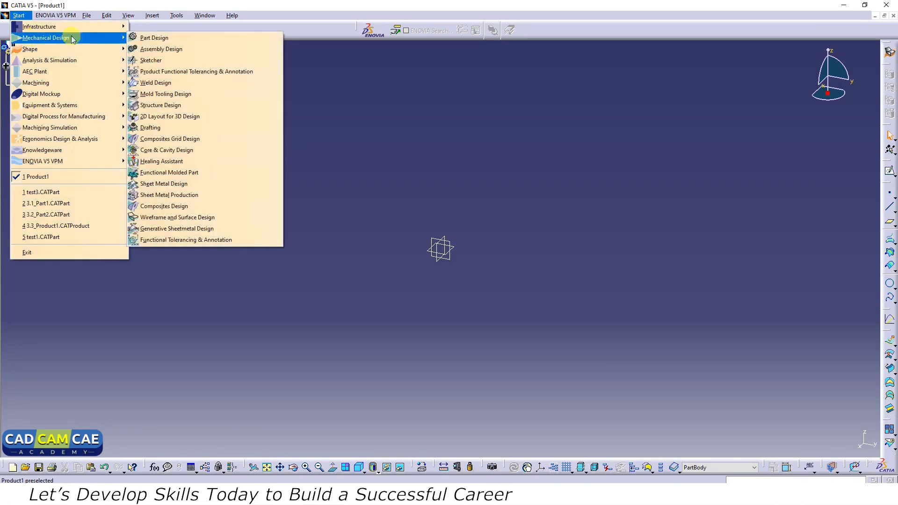
left_click(138, 37)
left_click(889, 156)
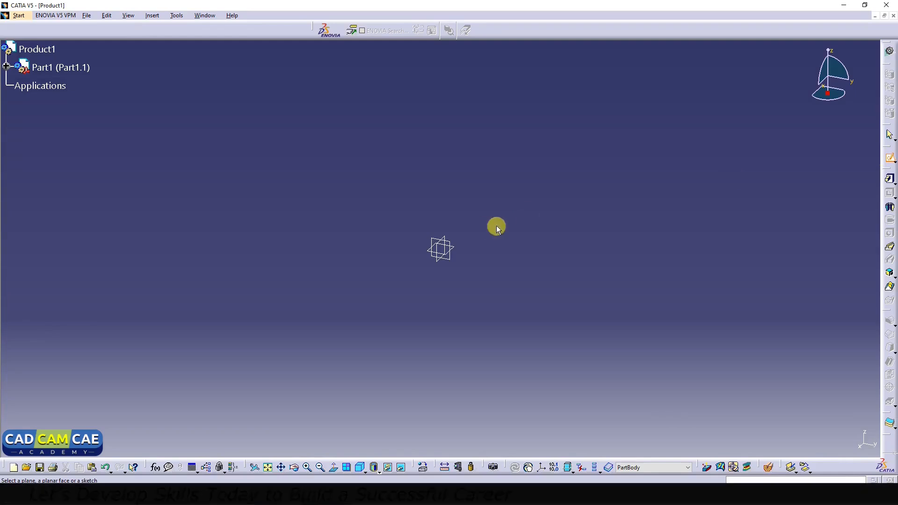
left_click(439, 242)
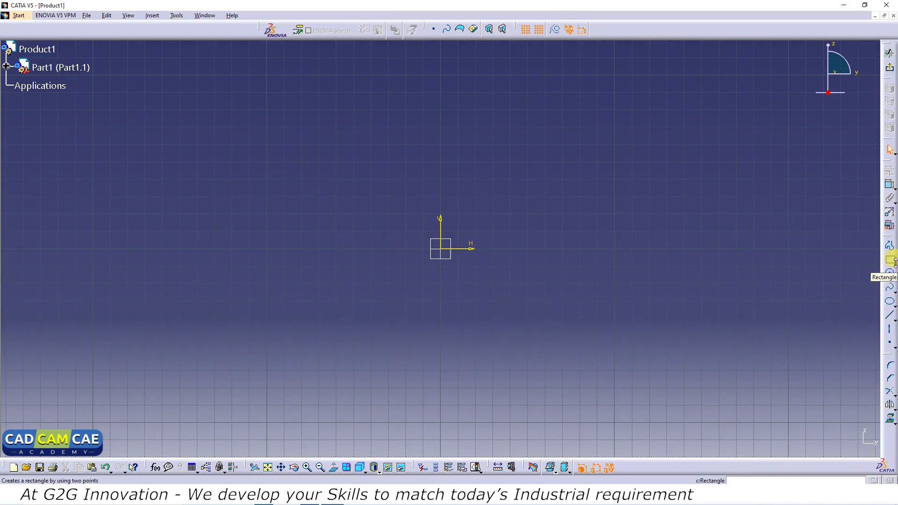
Examine the available variants of the rectangle, circle and line sketching tools.
left_click(893, 263)
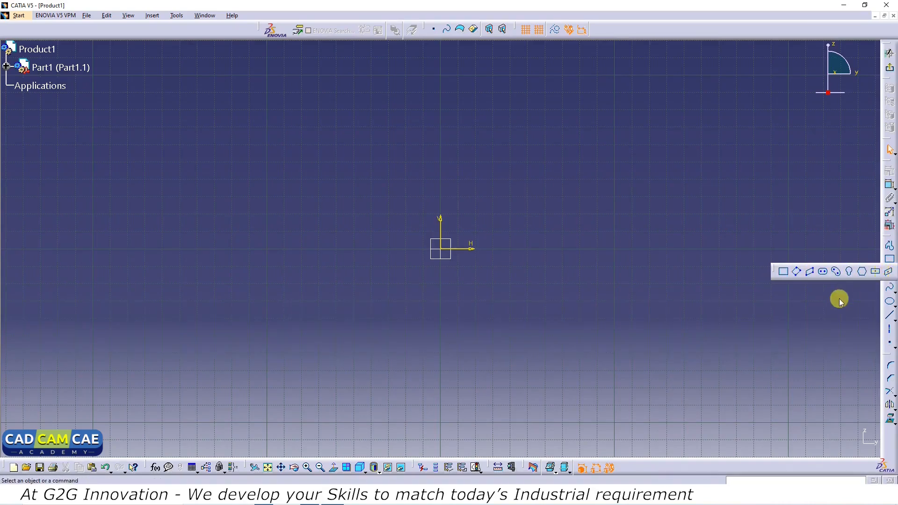
left_click(894, 277)
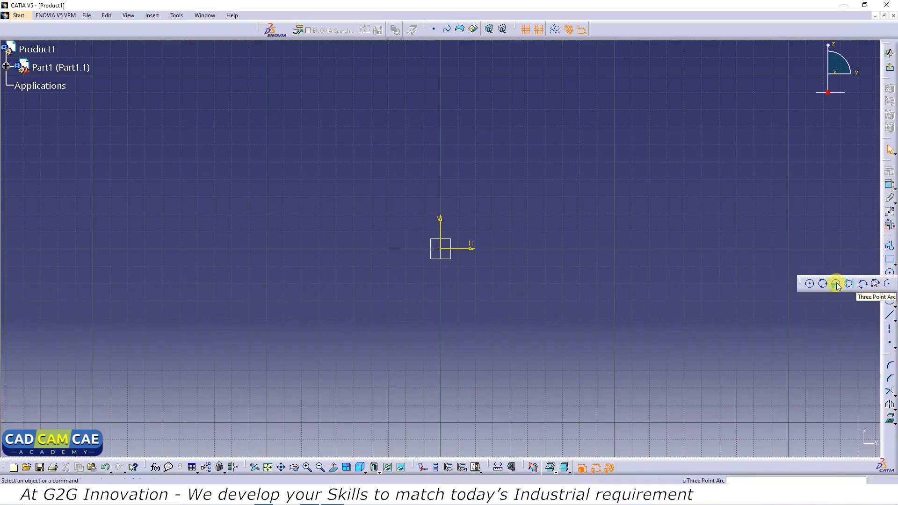
left_click(894, 321)
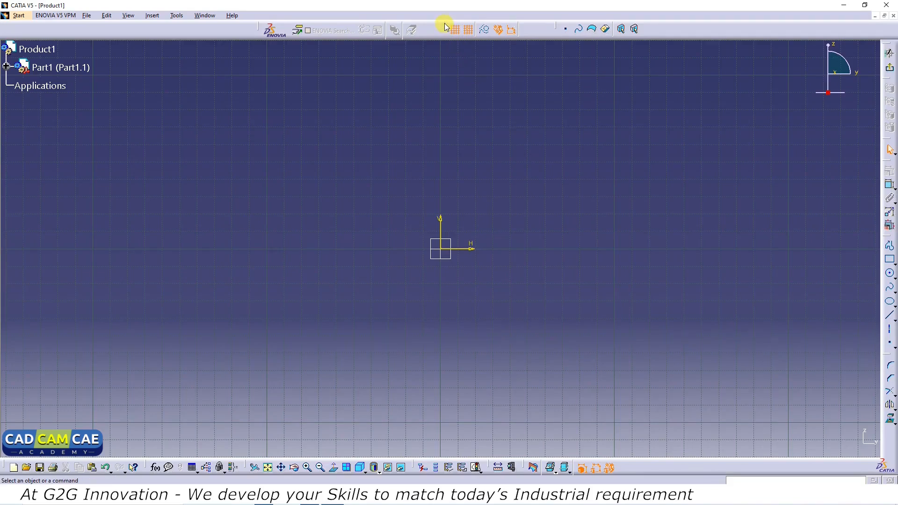
Undock the Sketch tools toolbar into the drawing area and close it.
mouse_move(445, 27)
left_mouse_down()
mouse_move(415, 76)
mouse_move(328, 85)
left_mouse_up()
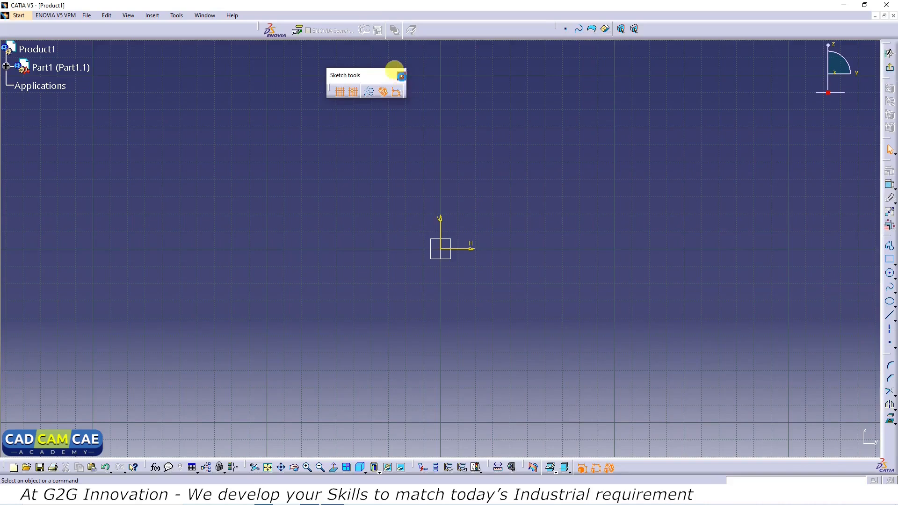
left_click(401, 77)
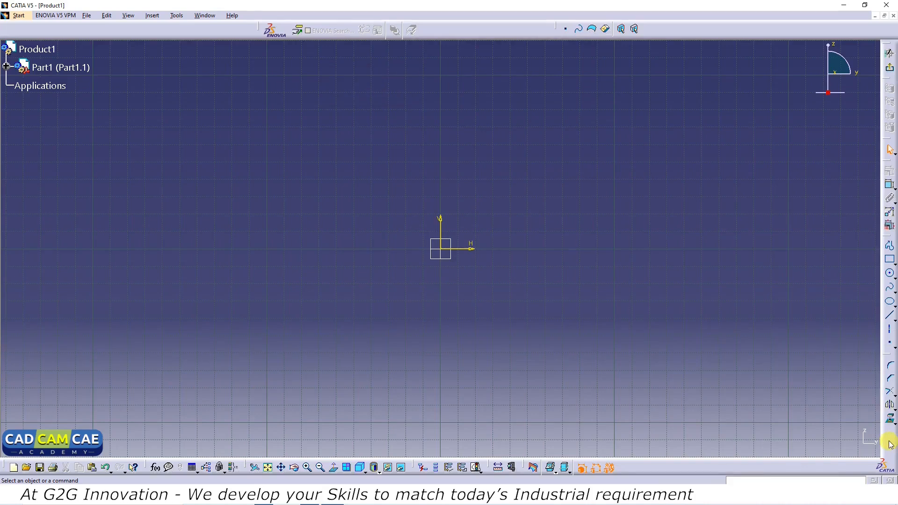
Restore the contents and positions of all toolbars through the toolbar customization settings.
right_click(889, 445)
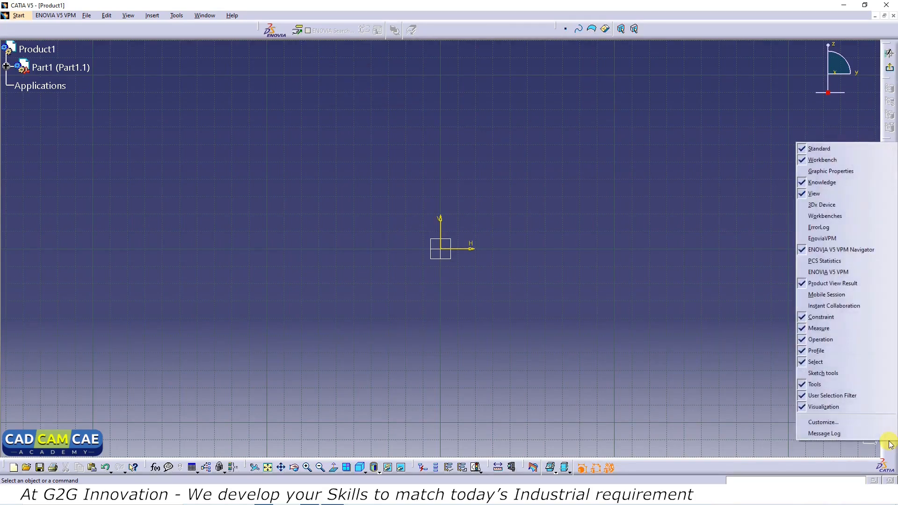
left_click(844, 425)
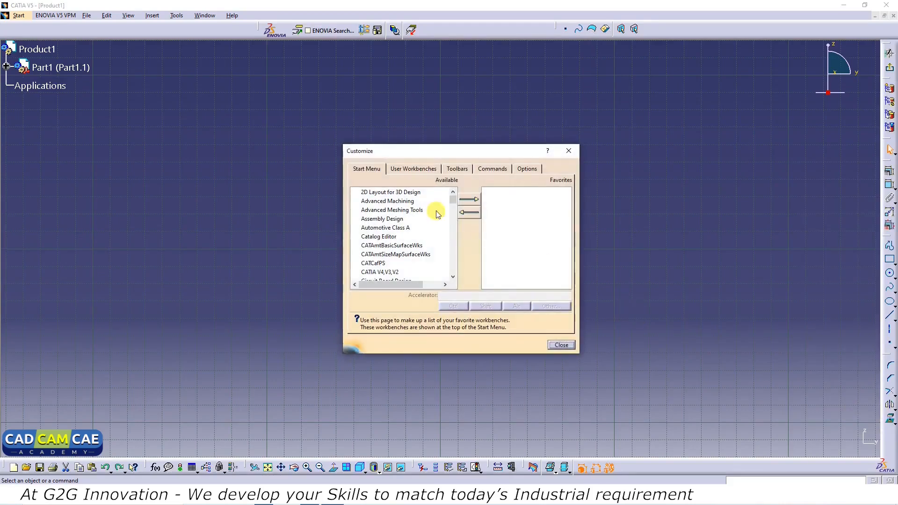
left_click(457, 170)
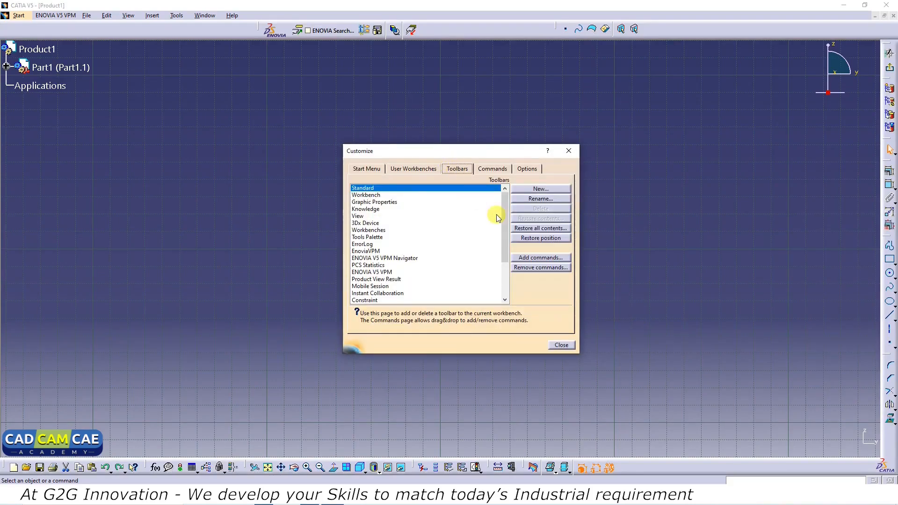
left_click(537, 229)
left_click(446, 267)
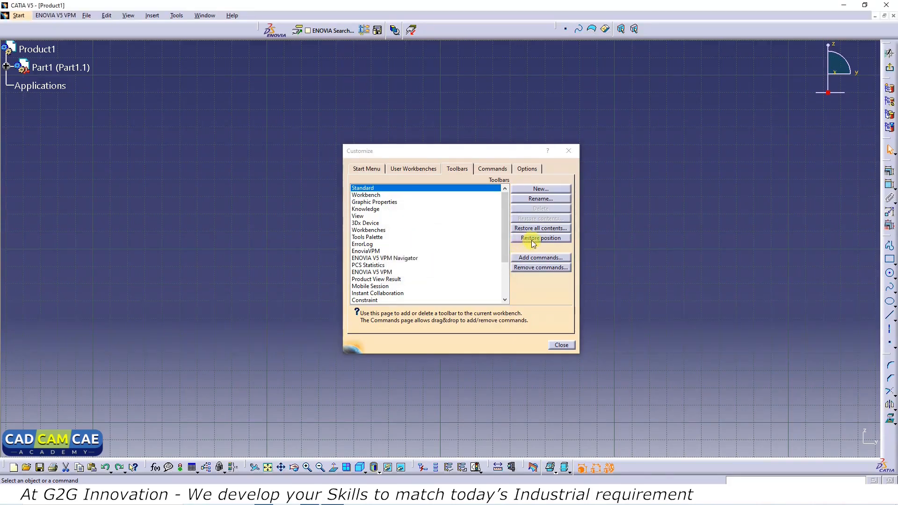
left_click(537, 238)
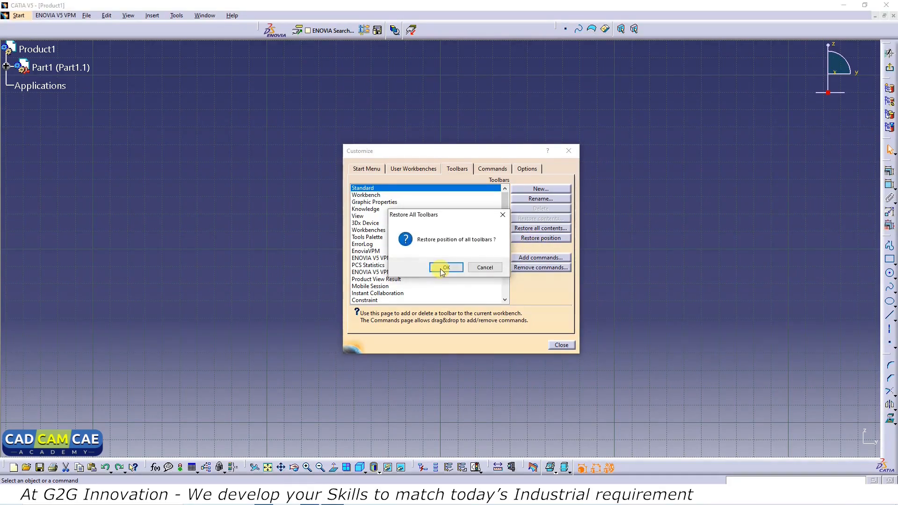
left_click(446, 267)
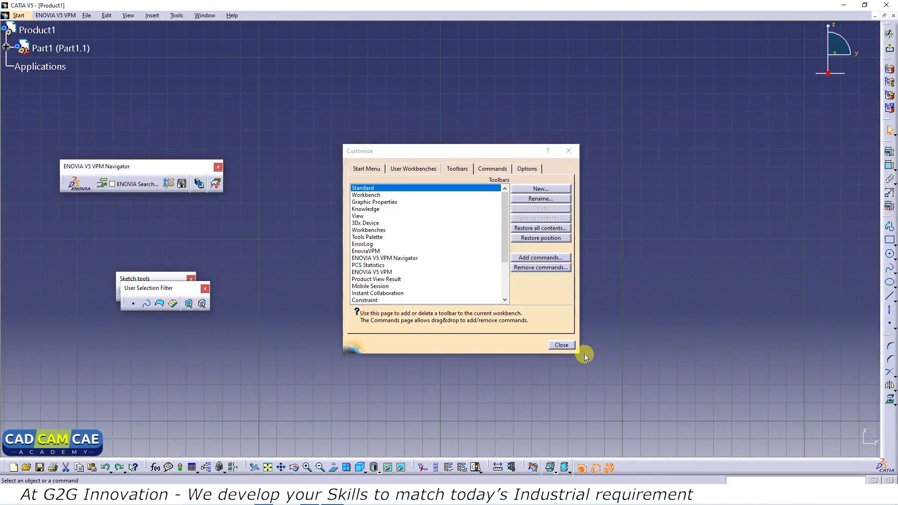
left_click(562, 344)
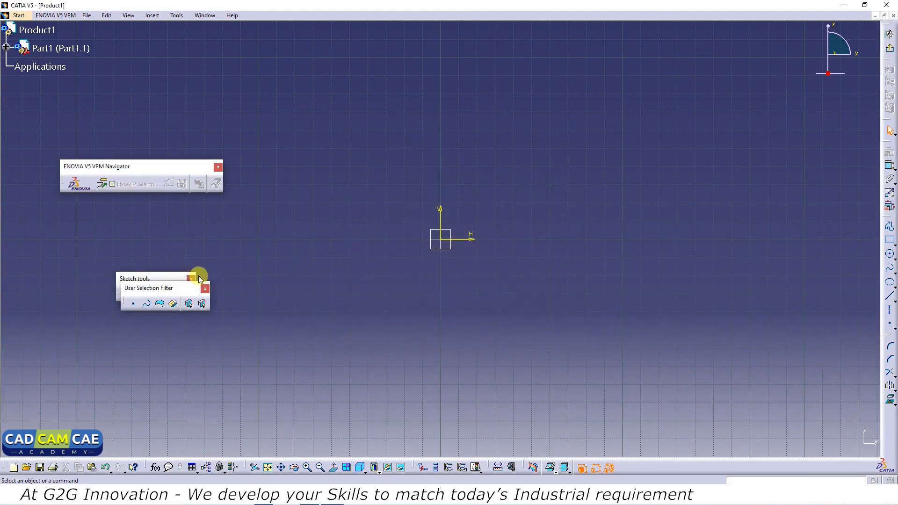
Separate the overlapping toolbars, dock ENOVIA V5 VPM Navigator and User Selection Filter, and leave Sketch tools floating in the drawing area.
left_click_drag(201, 285, 299, 232)
mouse_move(145, 281)
left_mouse_down()
mouse_move(239, 240)
mouse_move(353, 132)
mouse_move(357, 79)
left_mouse_up()
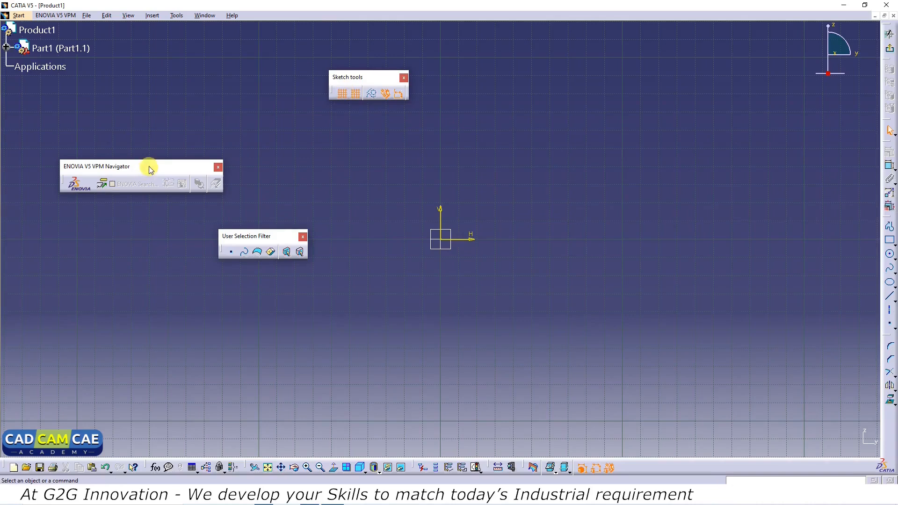
left_click_drag(148, 166, 327, 12)
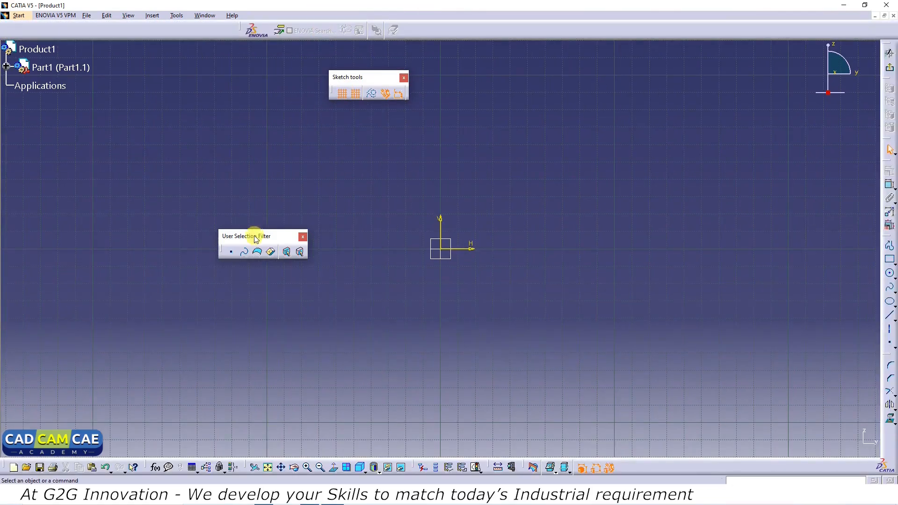
left_click_drag(257, 236, 434, 26)
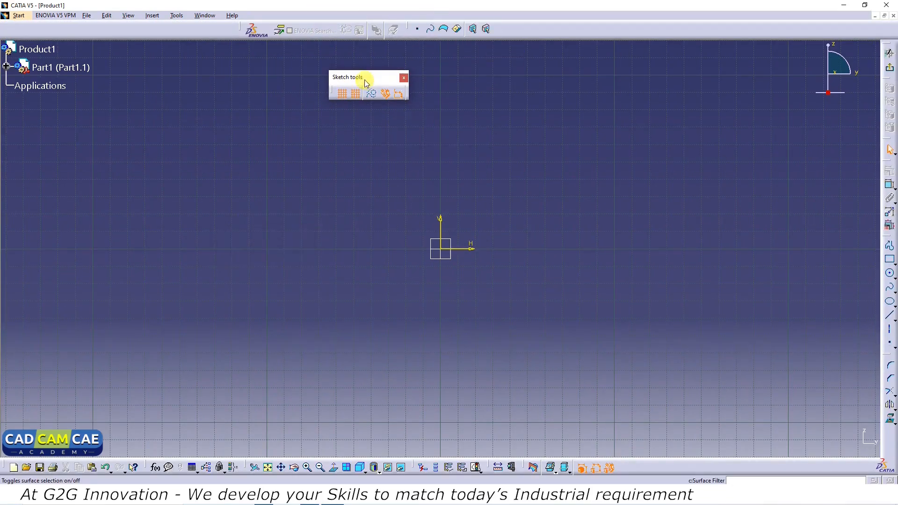
left_click_drag(363, 80, 111, 238)
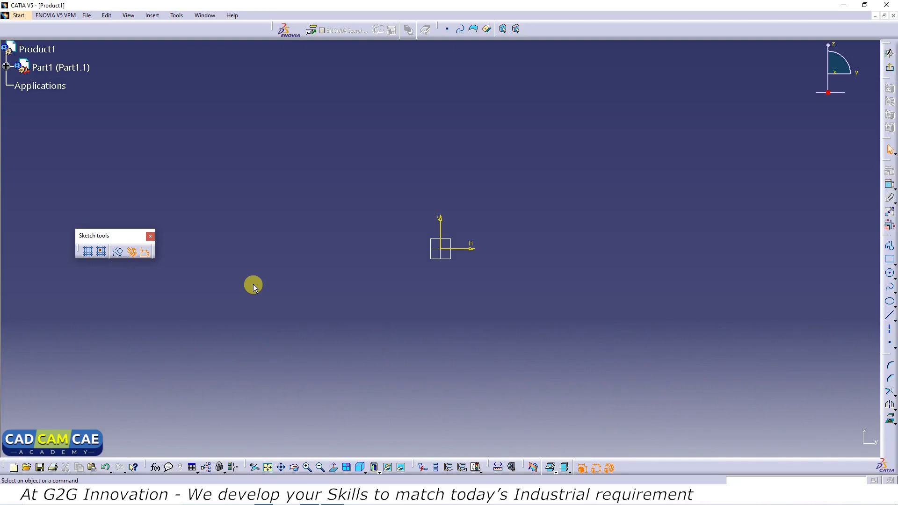
Turn the sketch grid display on and back off.
left_click(89, 253)
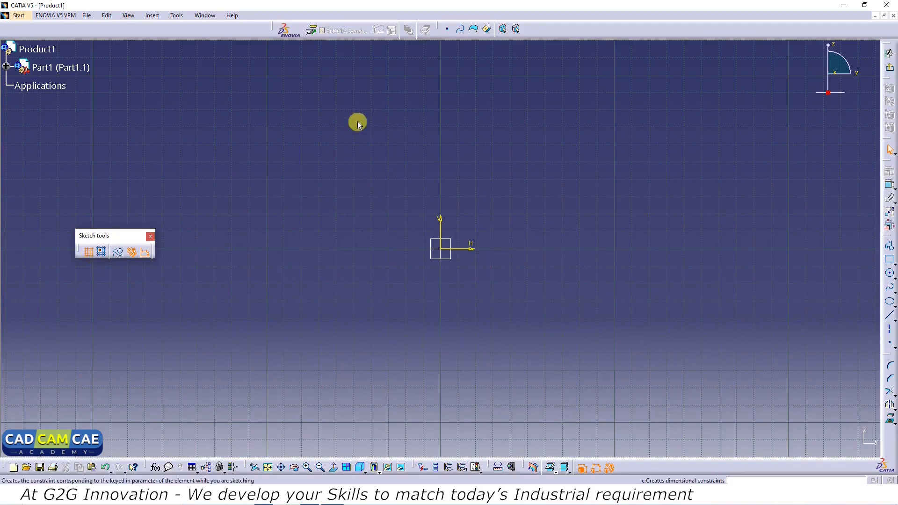
left_click(89, 252)
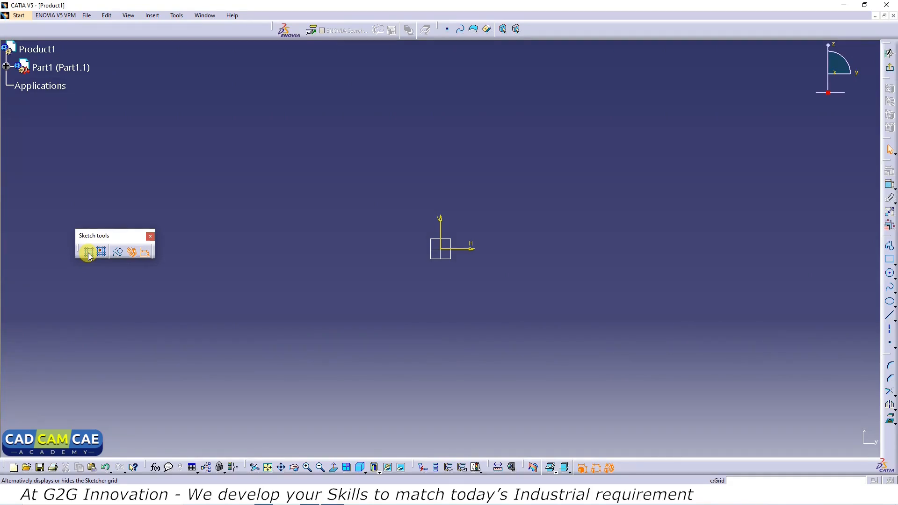
Turn on the sketch grid display and Snap to Point, and move the floating Sketch tools toolbar higher in the drawing area.
left_click(88, 252)
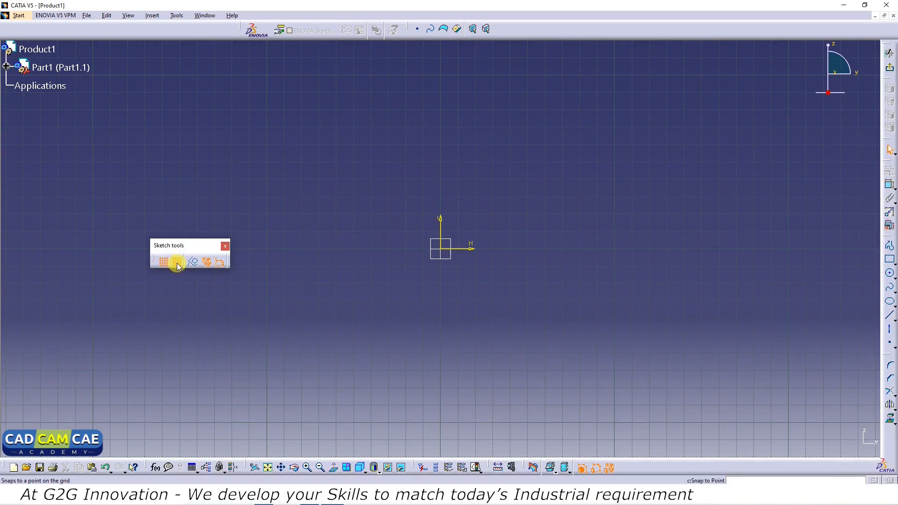
left_click(177, 263)
left_click_drag(176, 264, 146, 211)
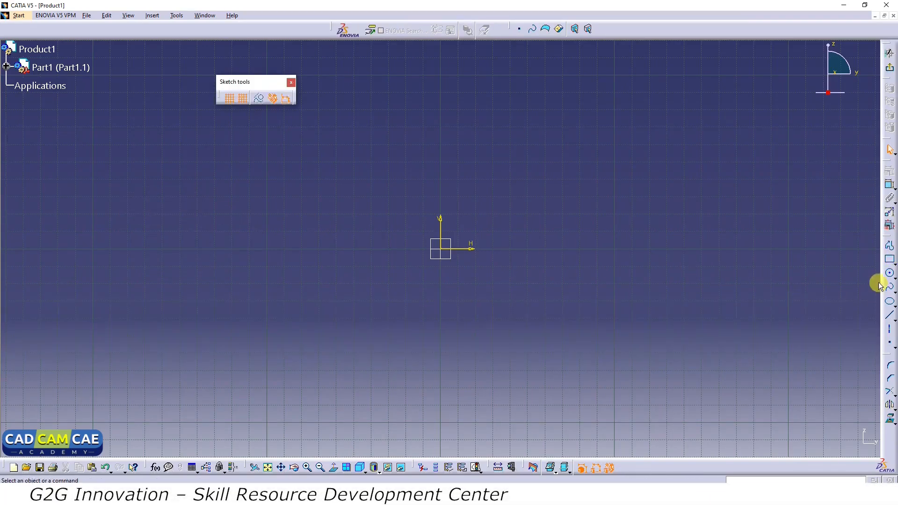
Draw a rectangle from the sketch origin up to a snapped grid point in the first quadrant.
left_click(890, 261)
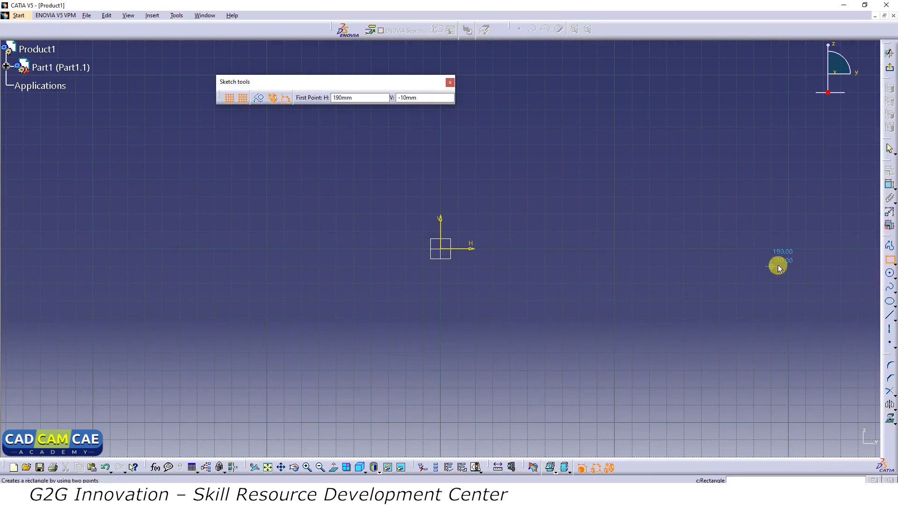
left_click(442, 250)
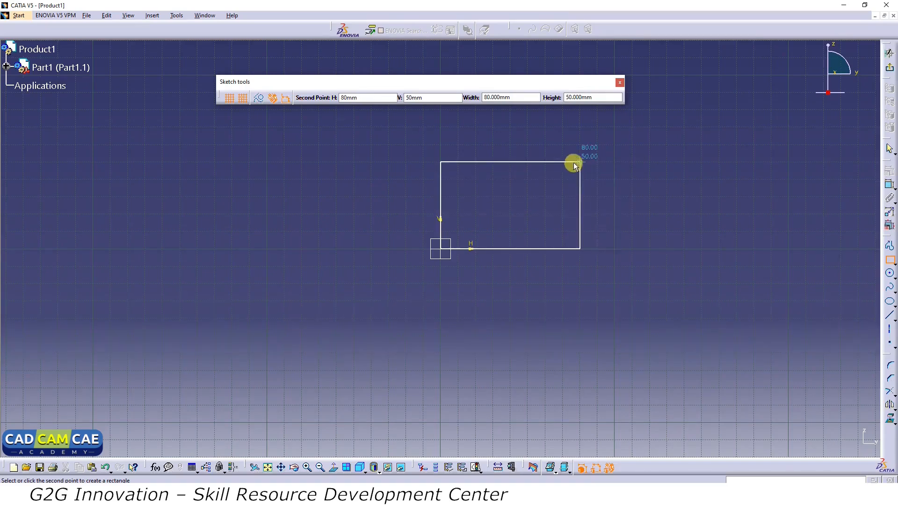
left_click(627, 133)
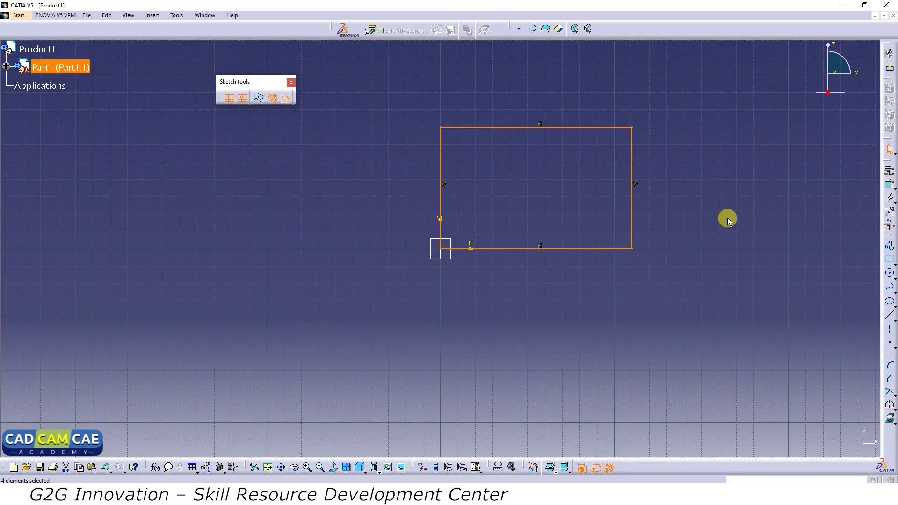
Turn off Snap to Point and draw a slightly larger rectangle from the origin, enclosing the first one.
left_click(243, 99)
left_click(890, 259)
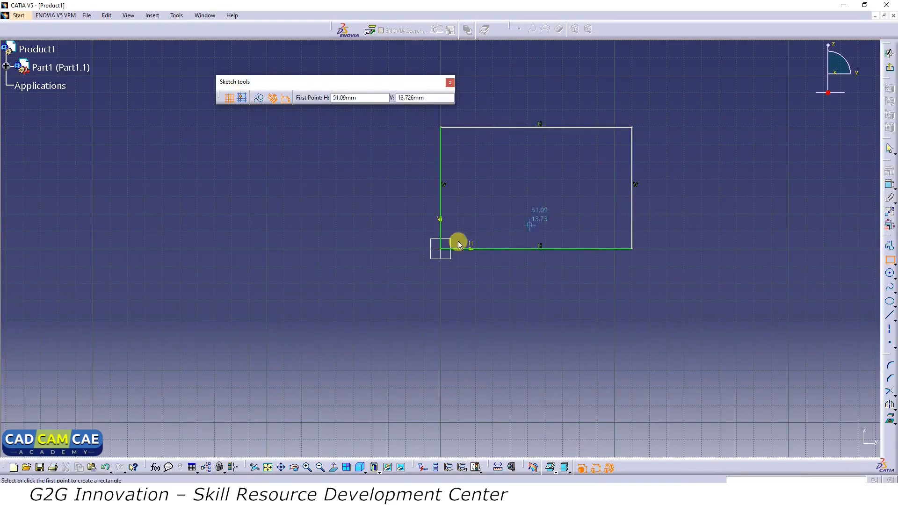
left_click(444, 251)
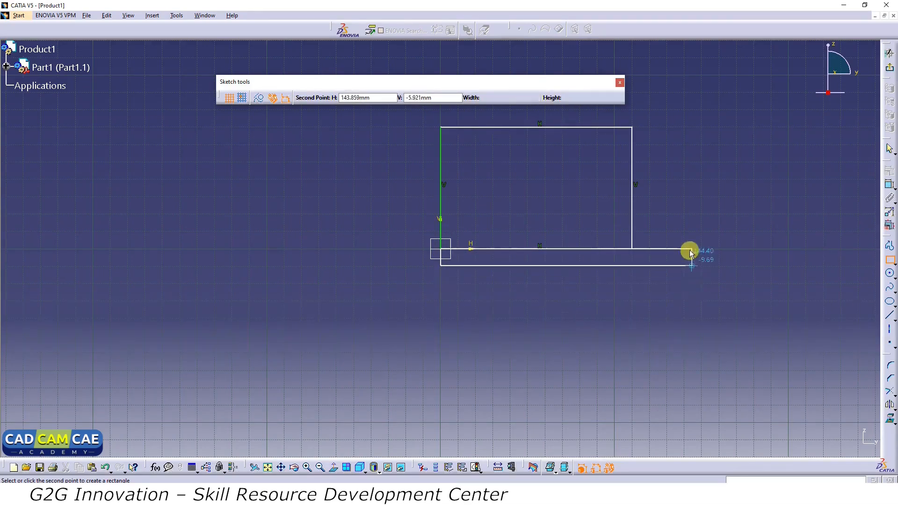
left_click(711, 118)
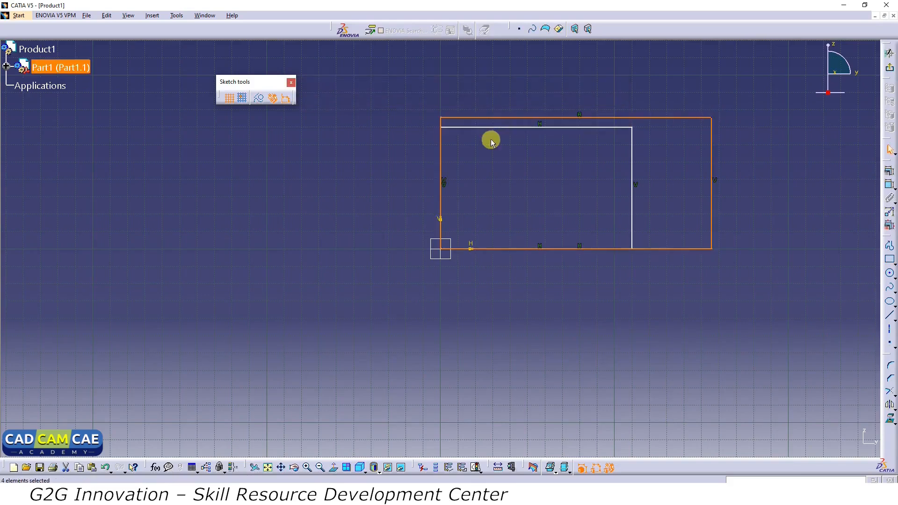
left_click(243, 98)
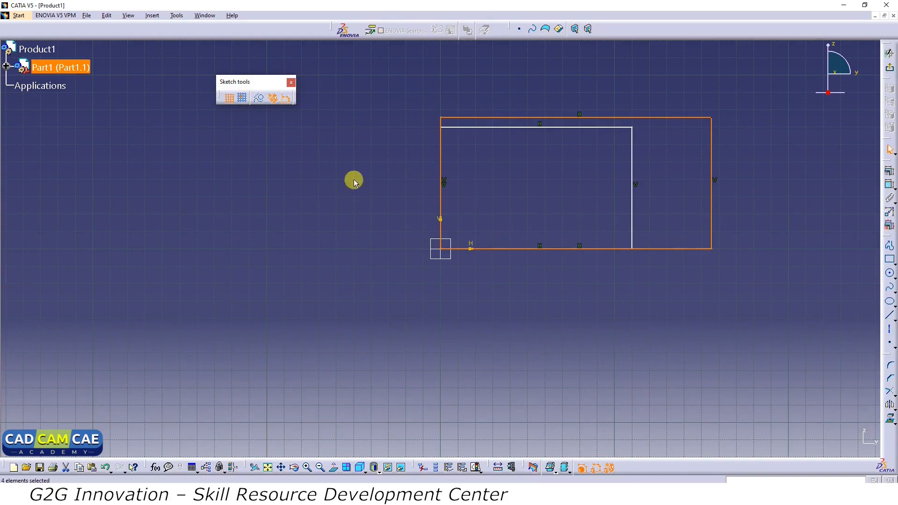
left_click(243, 98)
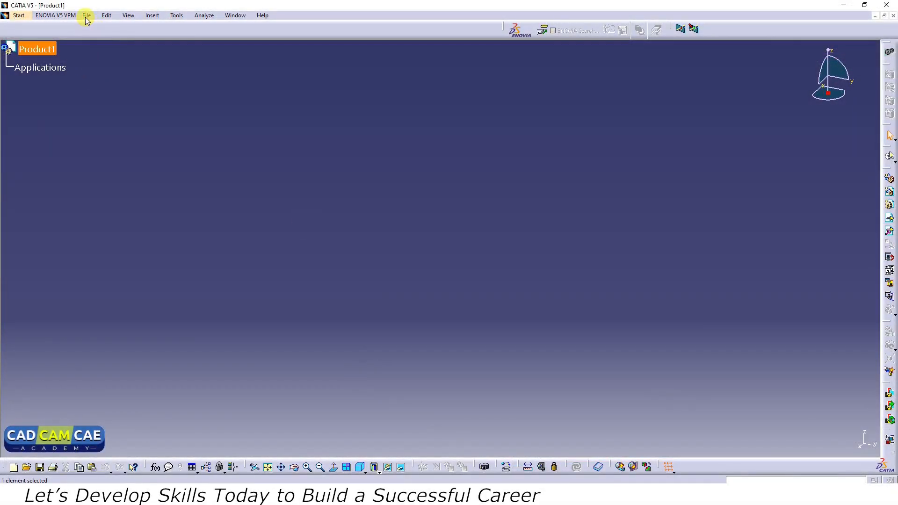
Create a new Part document and start a sketch on its yz plane.
left_click(87, 16)
left_click(93, 27)
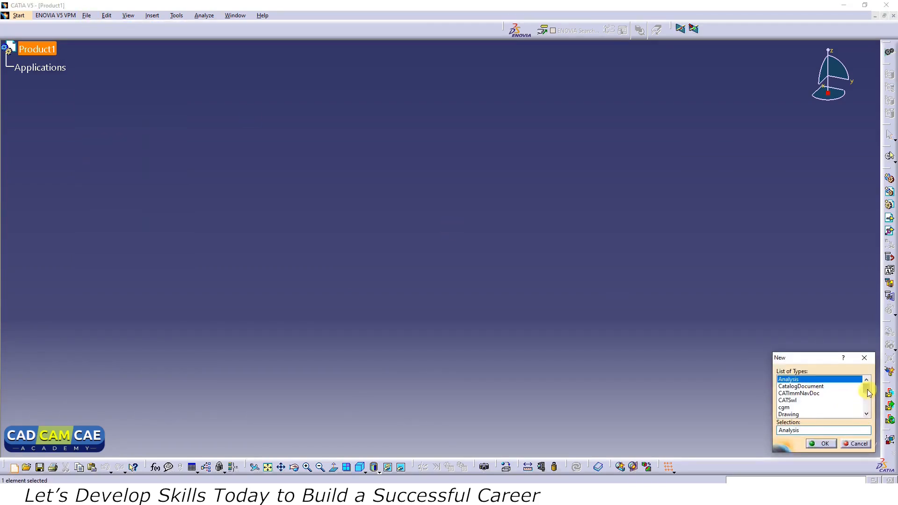
scroll(869, 392, "down", 3)
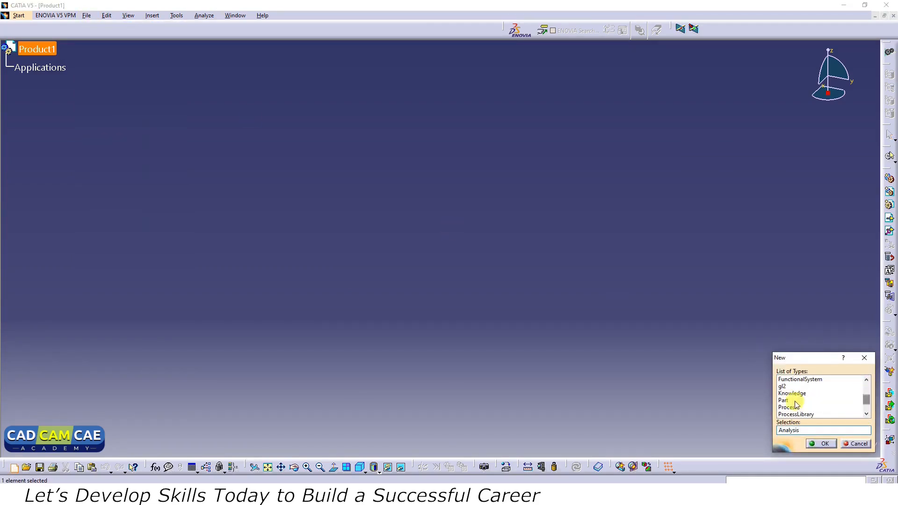
left_click(795, 401)
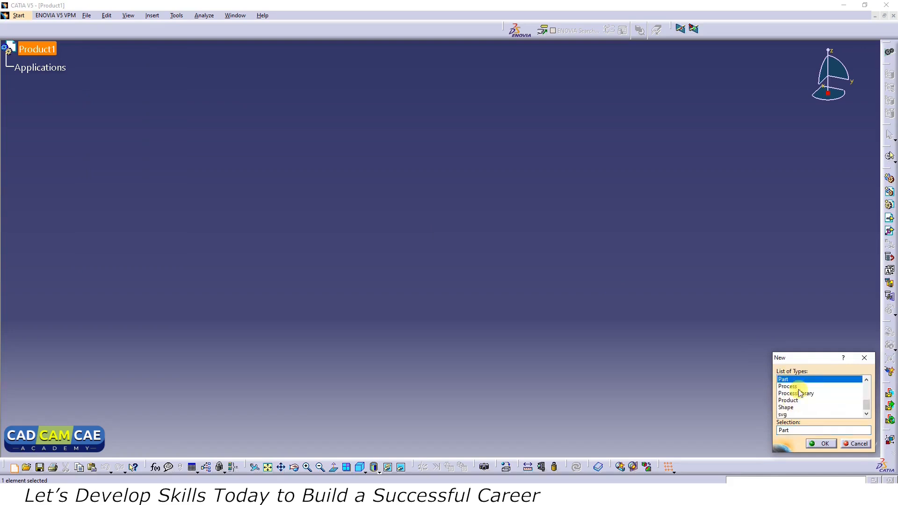
left_click(825, 444)
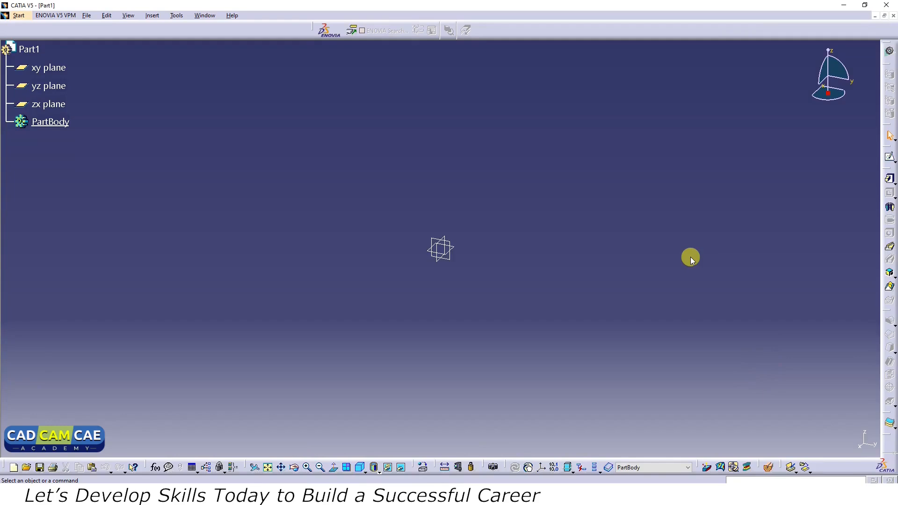
left_click(890, 159)
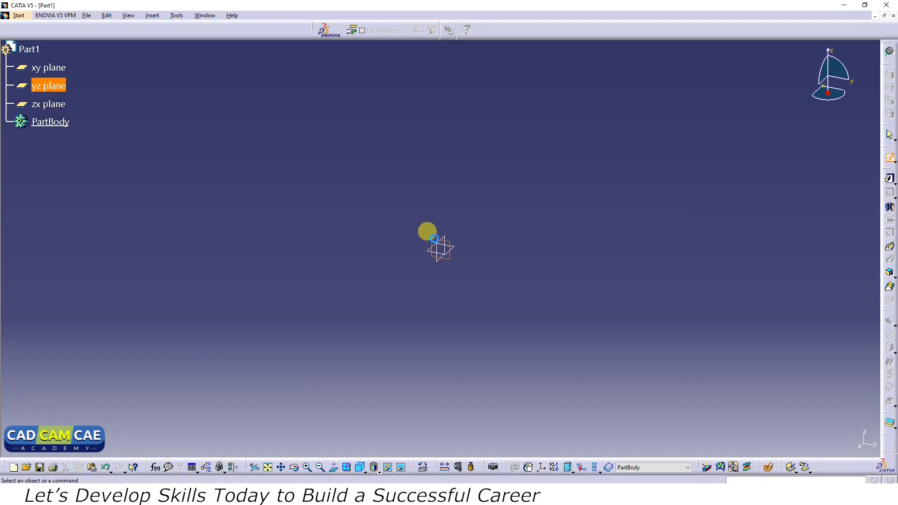
left_click(435, 239)
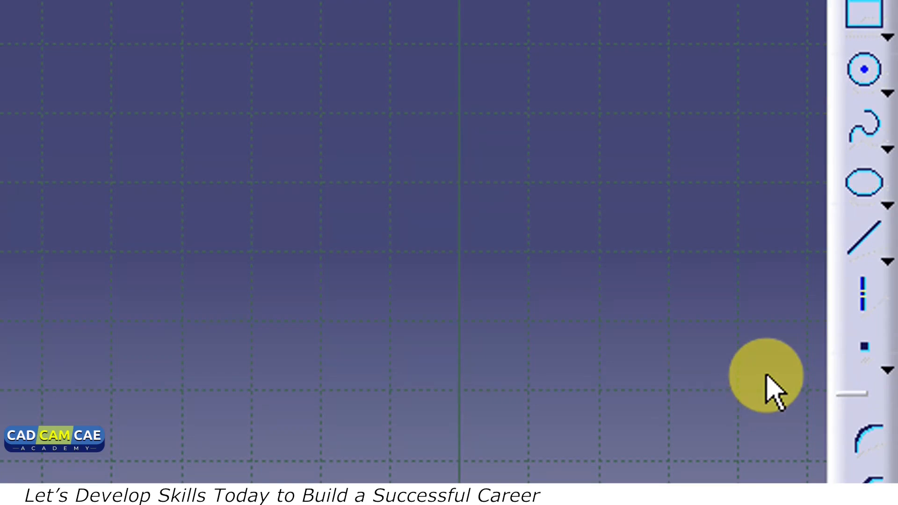
Draw a horizontal line starting on the vertical axis above the origin and extending in the positive H direction.
left_click(888, 263)
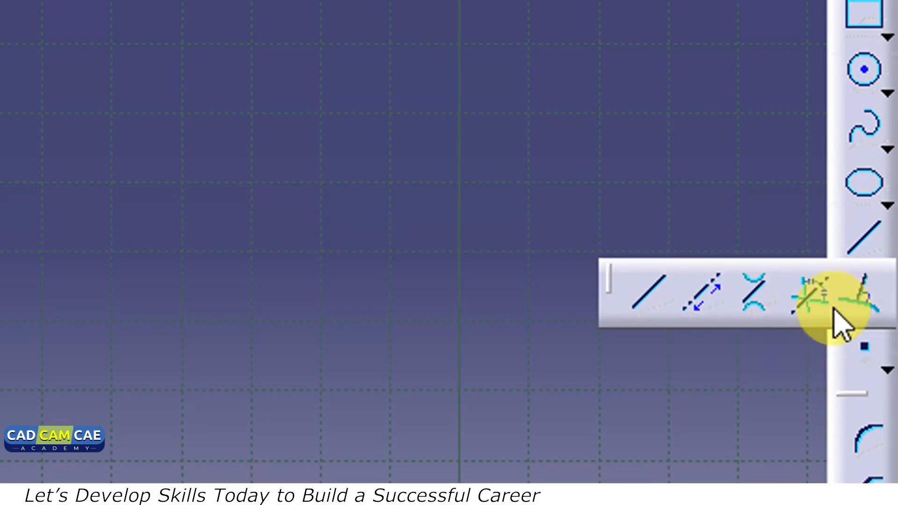
left_click(662, 309)
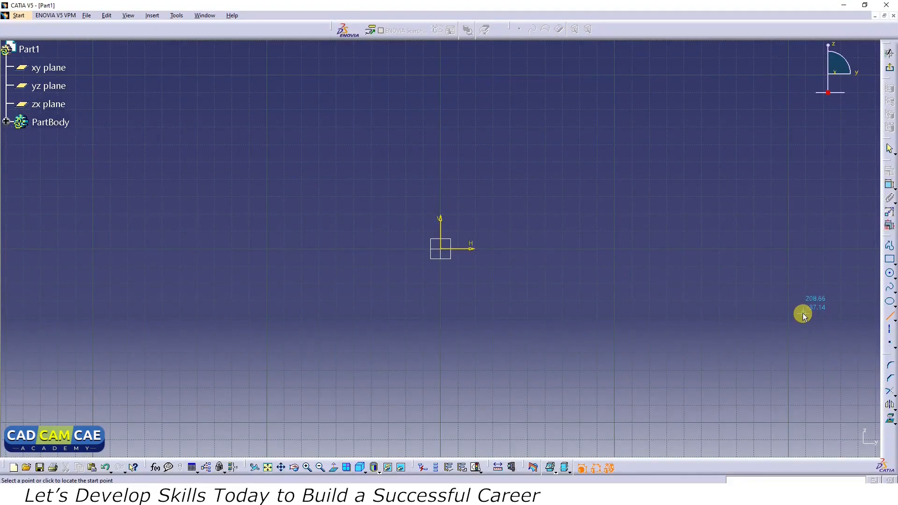
left_click(440, 194)
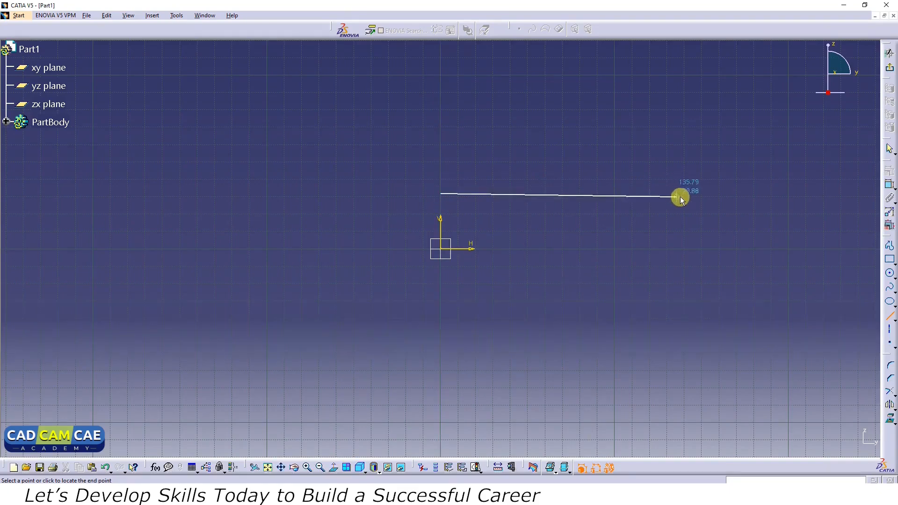
left_click(694, 193)
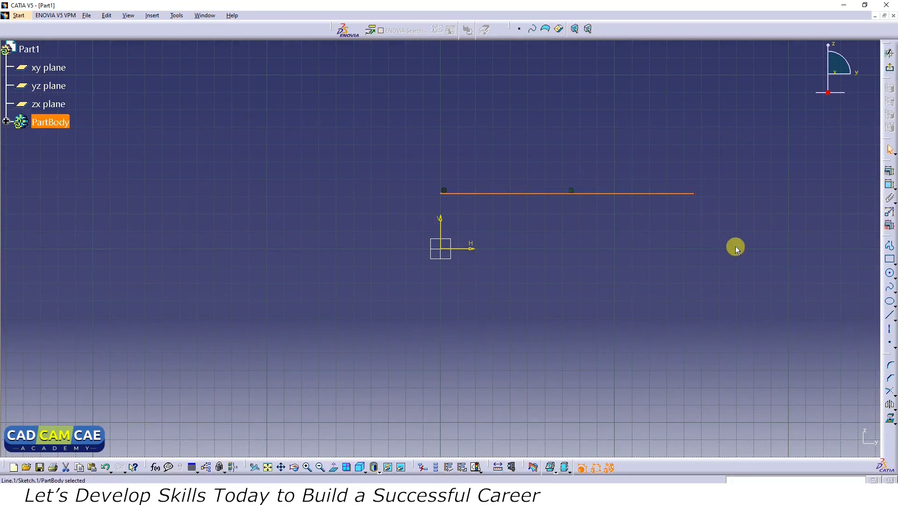
left_click(729, 233)
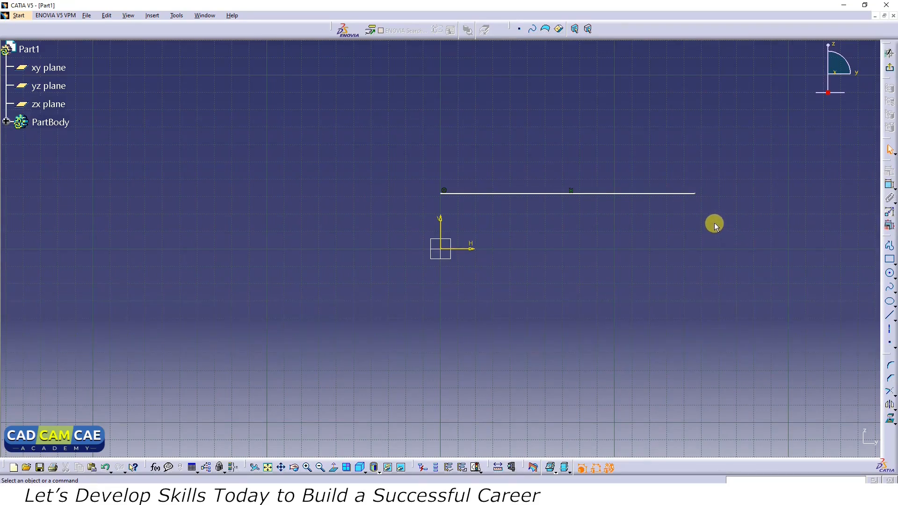
Draw a long diagonal line rising from below the H axis on the negative side to above the horizontal line.
left_click(889, 315)
left_click(223, 316)
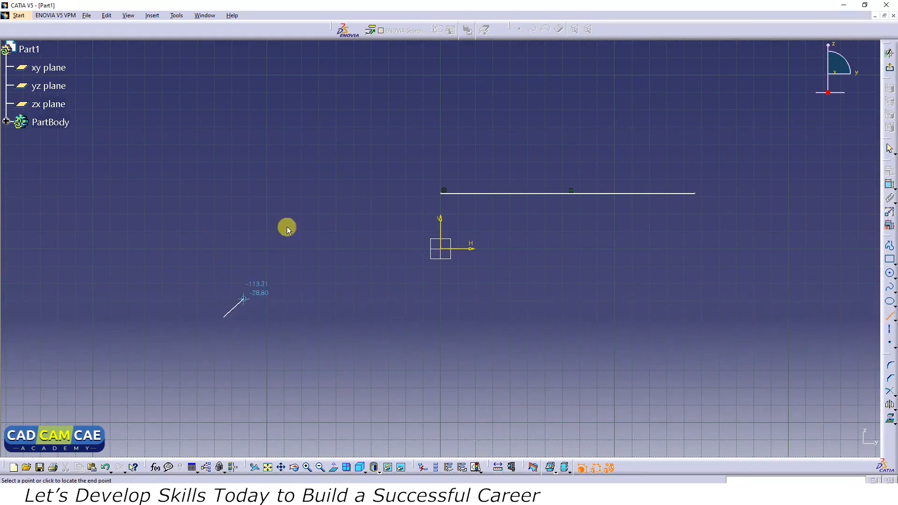
left_click(498, 96)
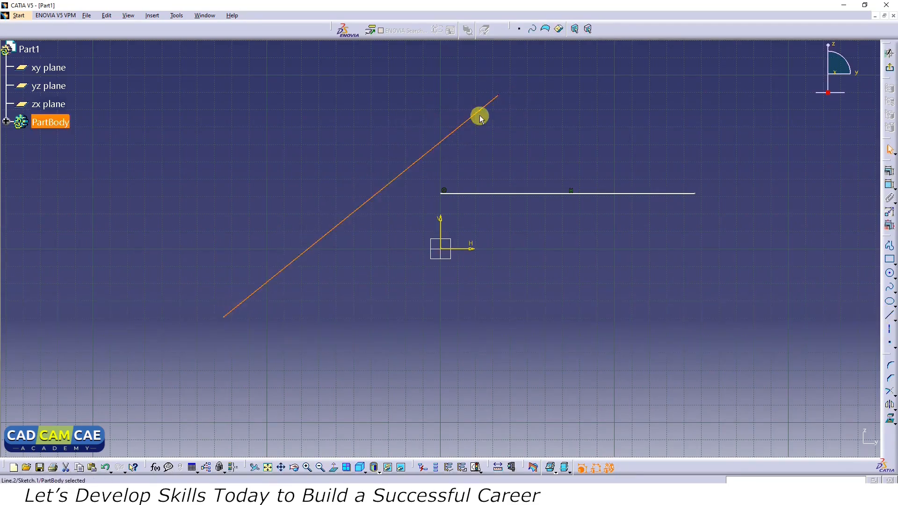
left_click(401, 103)
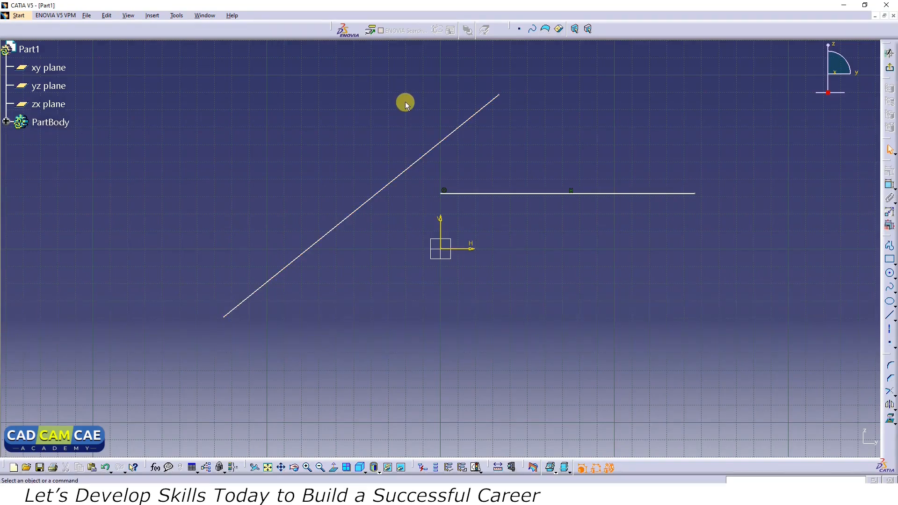
Draw a steep, slightly slanted line that crosses the horizontal line near its middle and ends below the H axis.
left_click(889, 315)
left_click(581, 139)
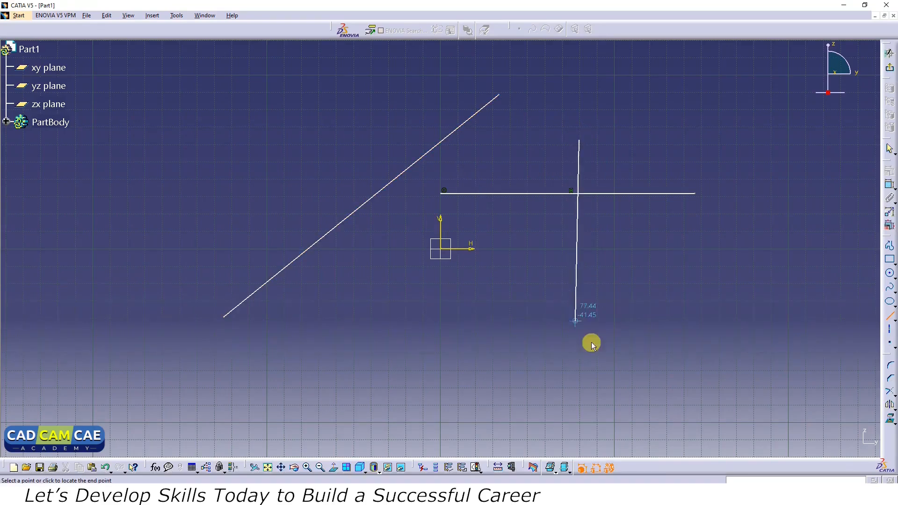
left_click(566, 341)
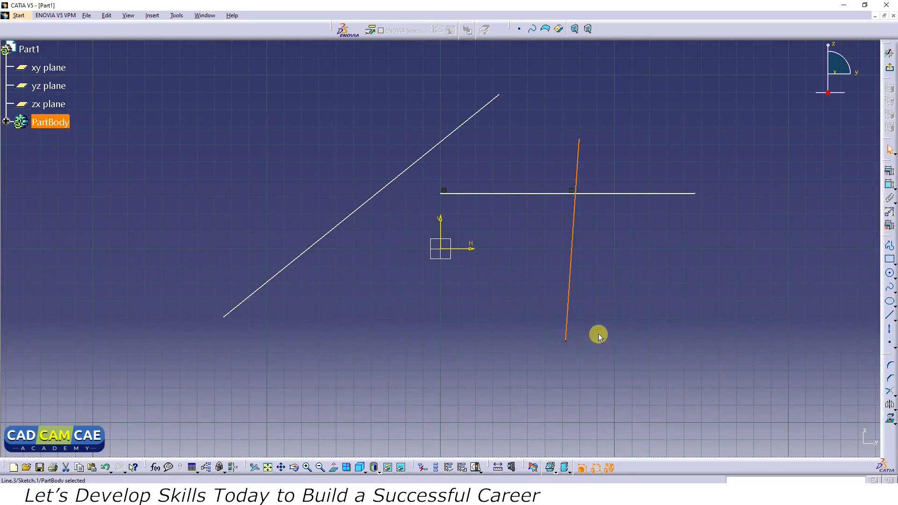
left_click(636, 291)
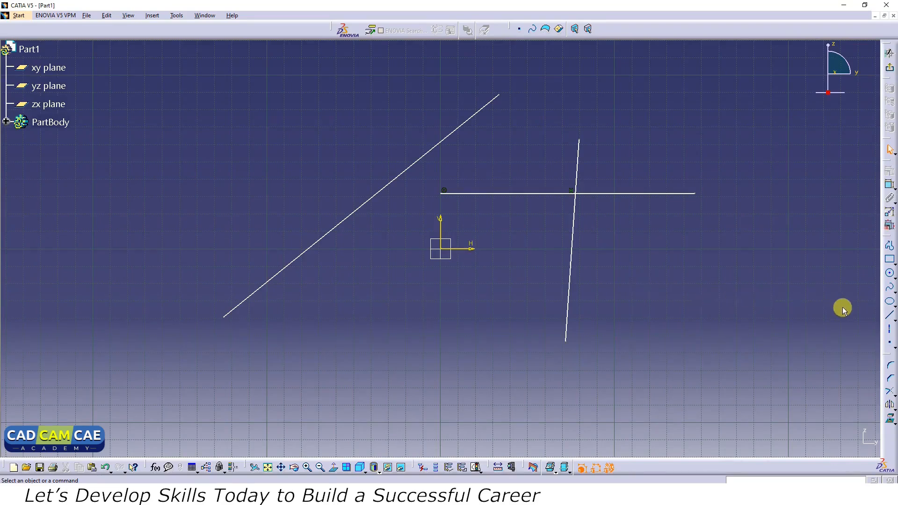
Place a horizontal infinite line below the three existing lines with the Infinite Line tool.
left_click(894, 319)
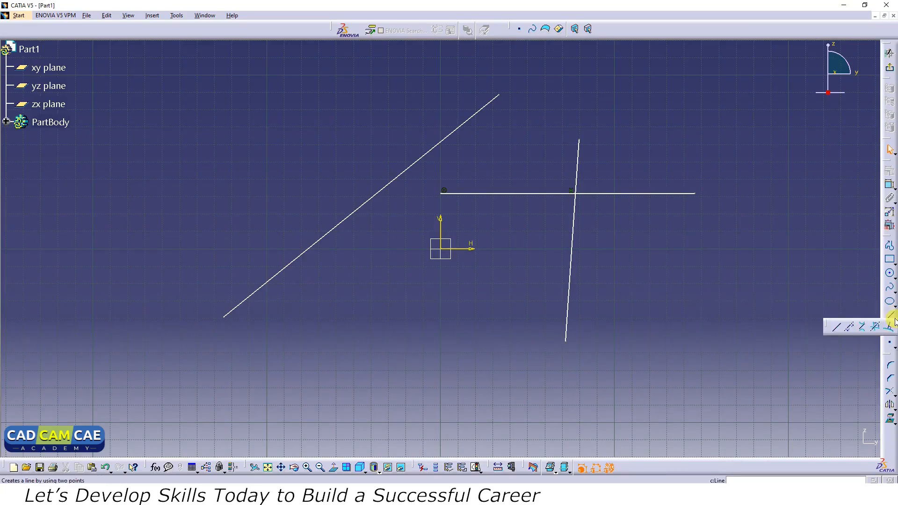
left_click(849, 327)
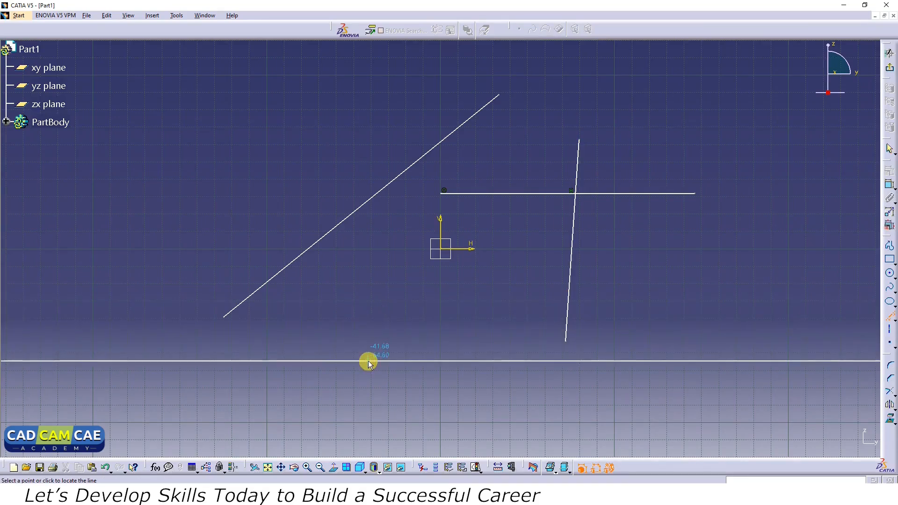
left_click(371, 352)
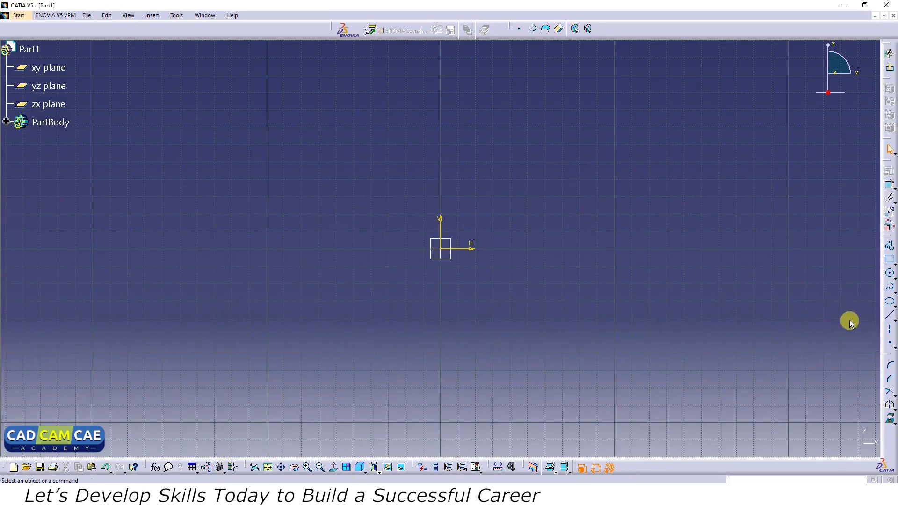
left_click(894, 319)
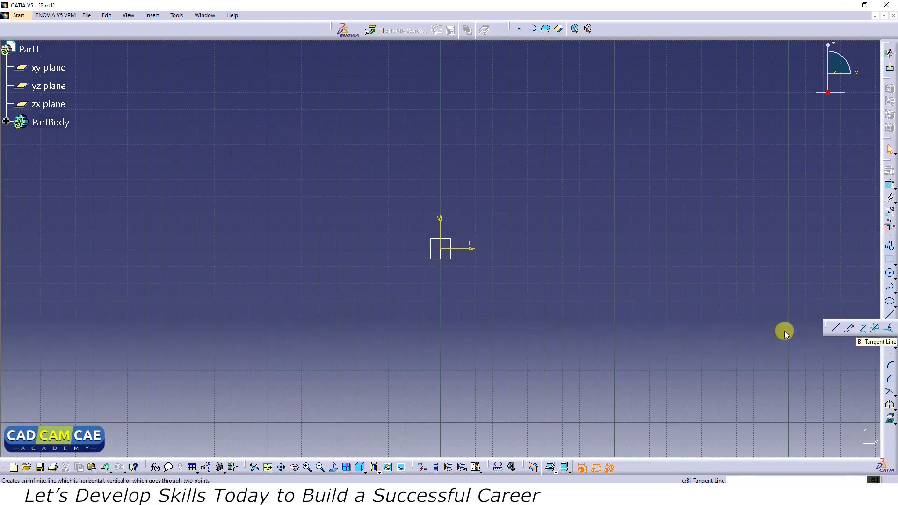
left_click(709, 316)
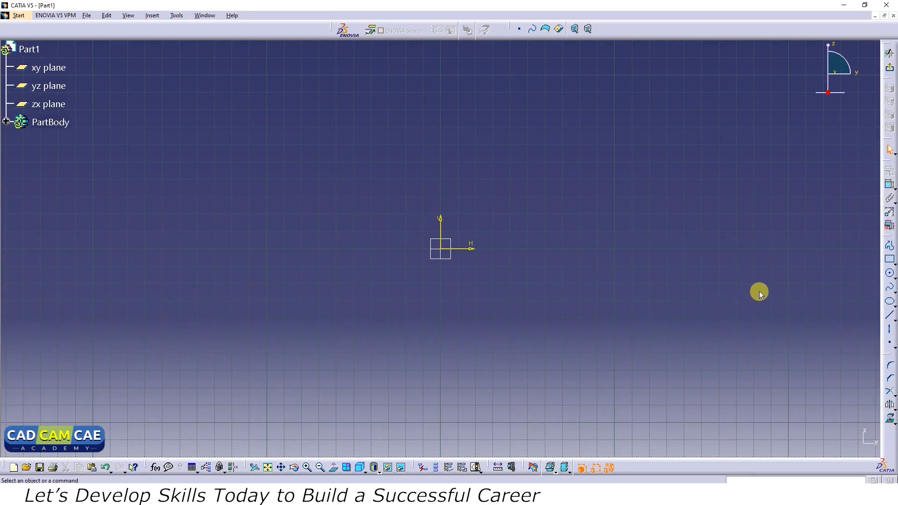
Draw a circle in the first quadrant above the H axis, keeping it just clear of the vertical axis.
left_click(889, 275)
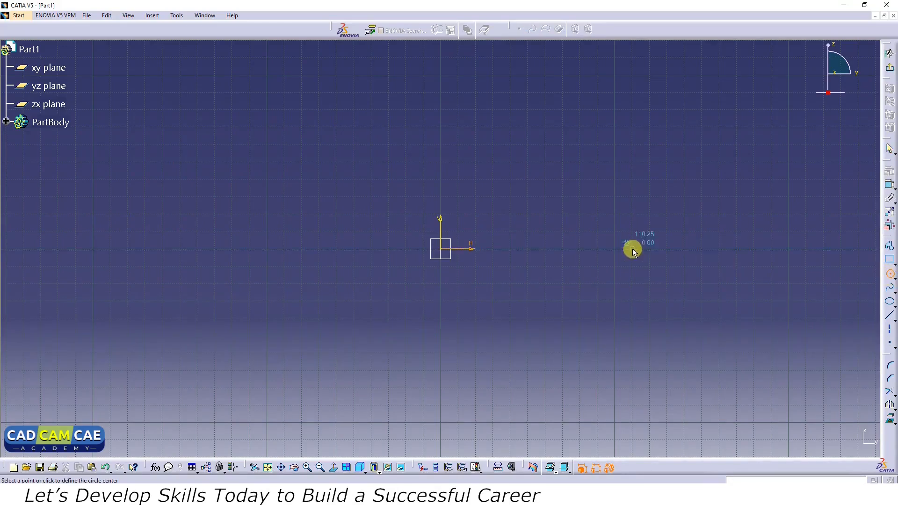
left_click(503, 176)
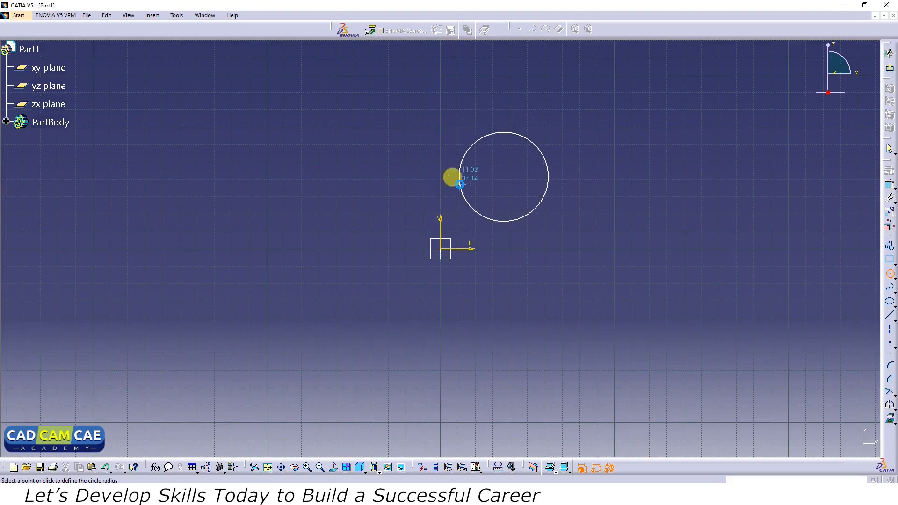
left_click(457, 177)
left_click(634, 258)
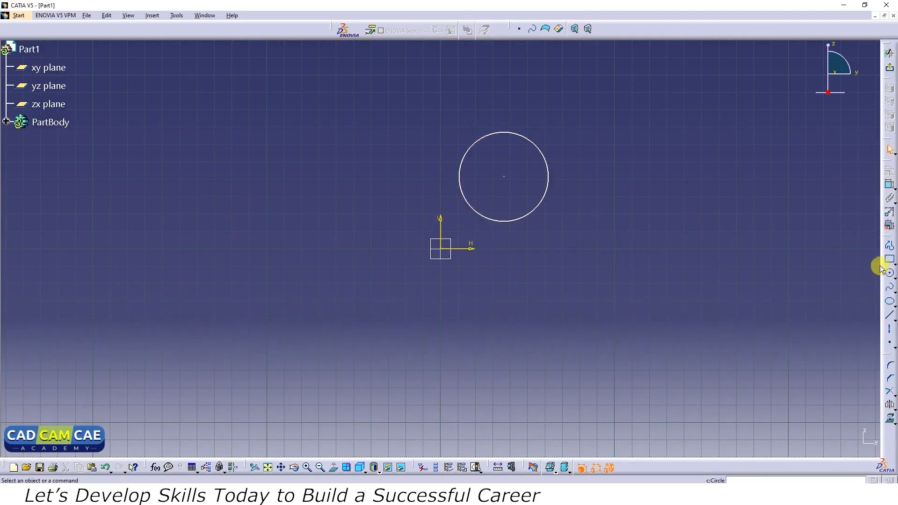
Draw a second, smaller circle farther along the positive H side, crossing the H axis and clear of the first circle.
left_click(890, 273)
left_click(633, 237)
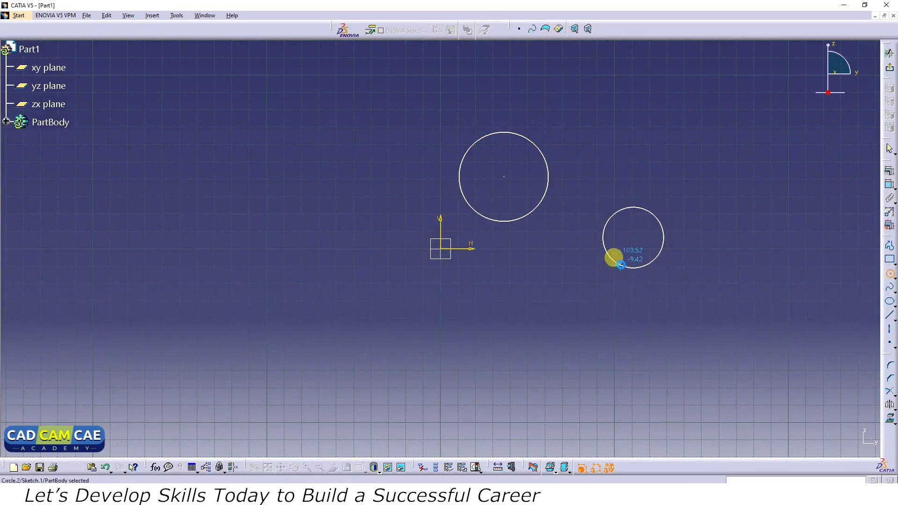
left_click(612, 259)
left_click(779, 291)
Connect the lower sides of the two circles with a Bi-Tangent Line.
left_click(890, 315)
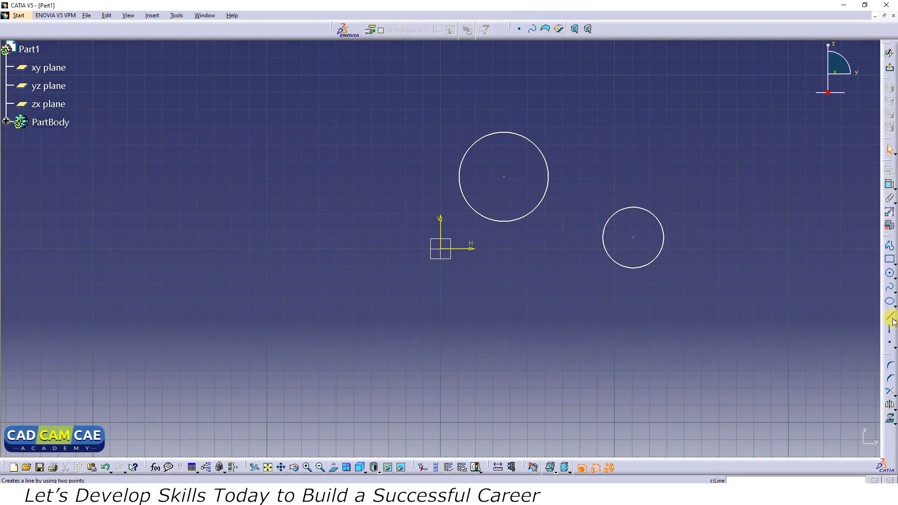
left_click(893, 321)
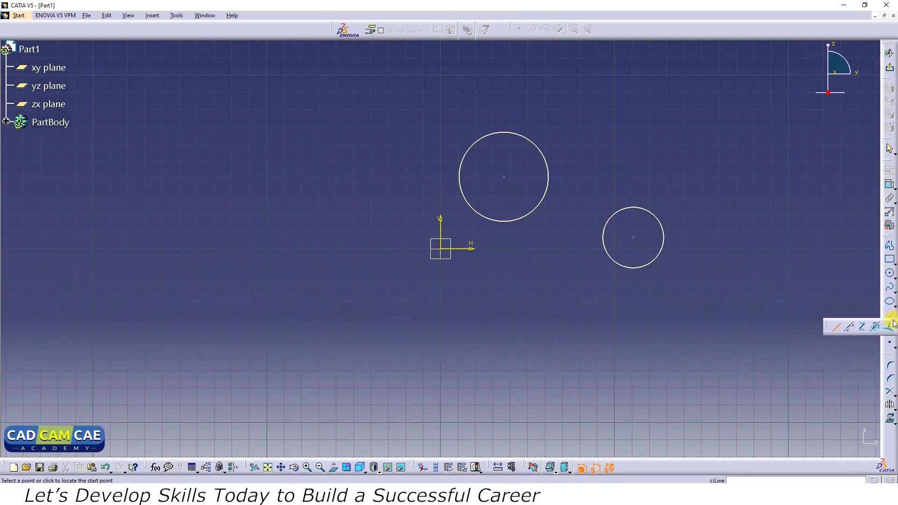
left_click(862, 327)
left_click(478, 212)
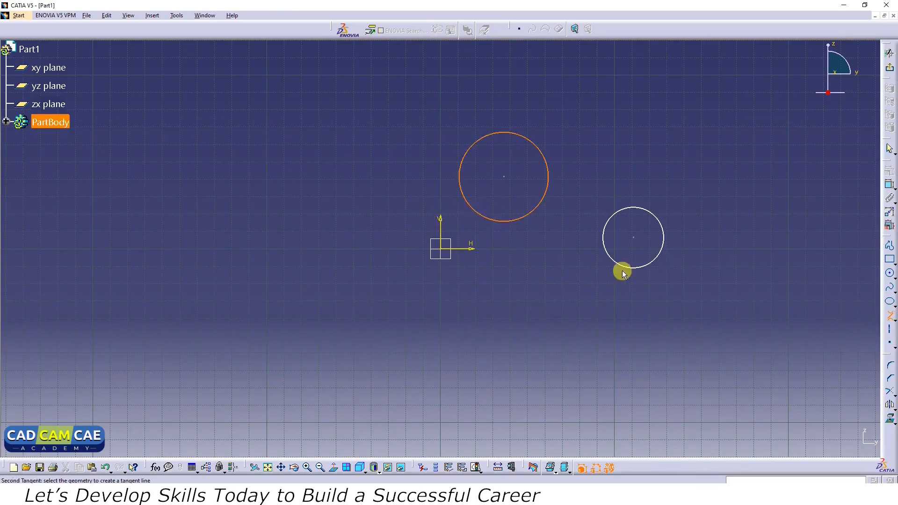
left_click(622, 264)
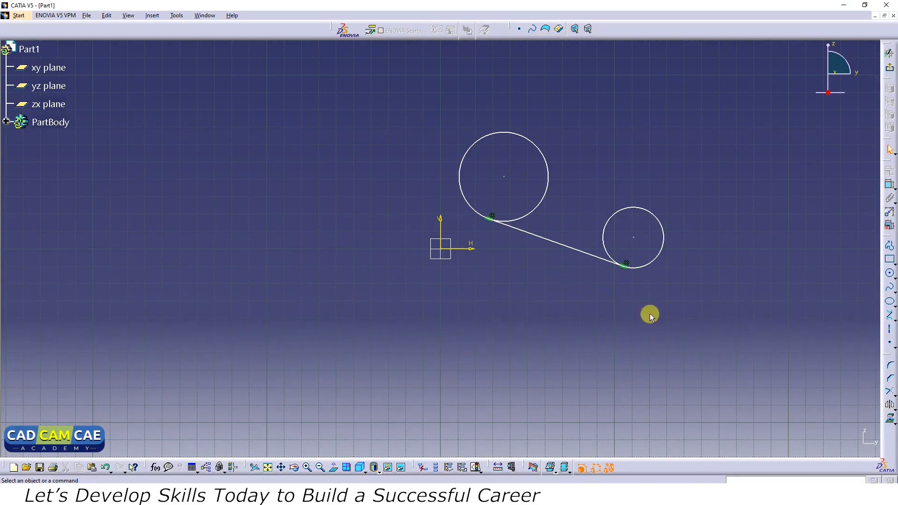
Add a second bi-tangent line joining the upper sides of the two circles.
left_click(889, 316)
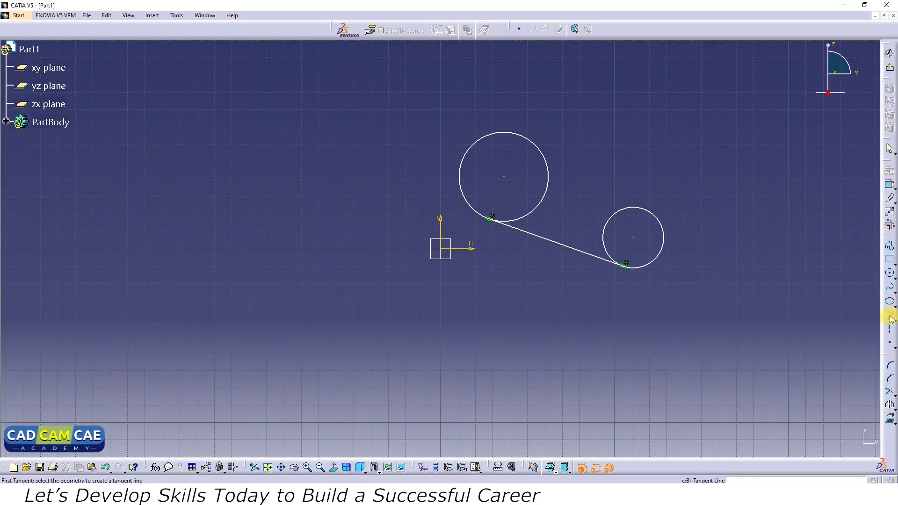
left_click(526, 135)
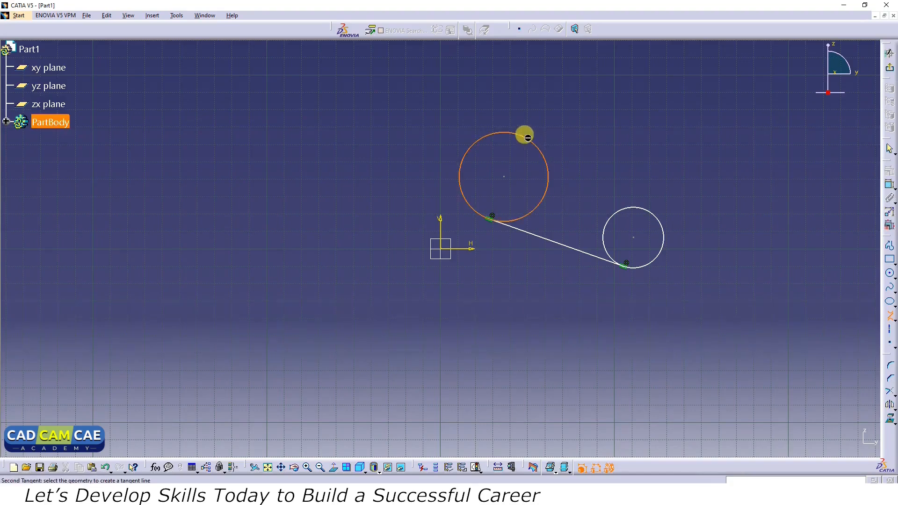
left_click(628, 205)
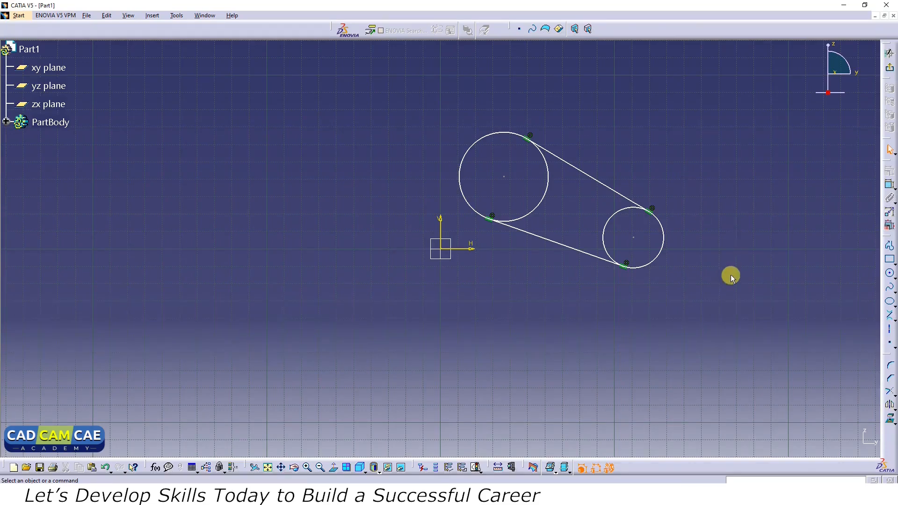
Create a Bisecting Line between the upper and lower tangent lines of the two circles.
left_click(894, 319)
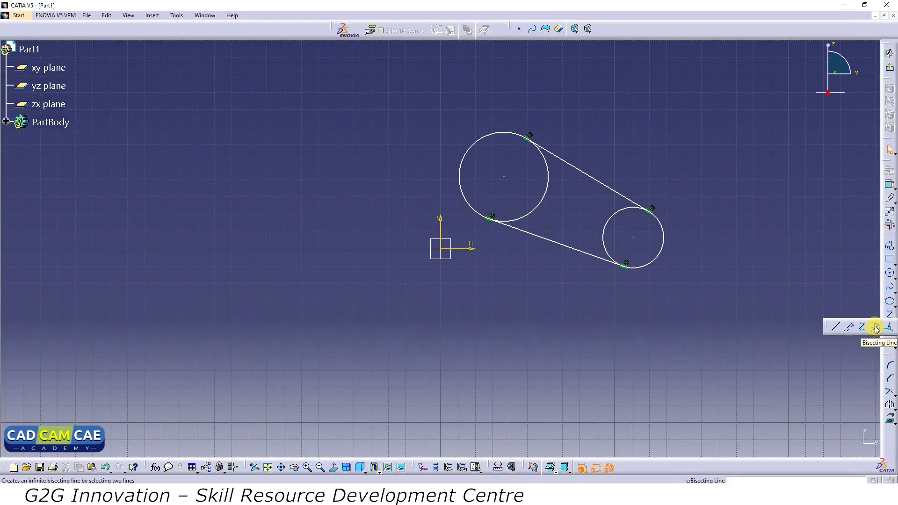
left_click(876, 328)
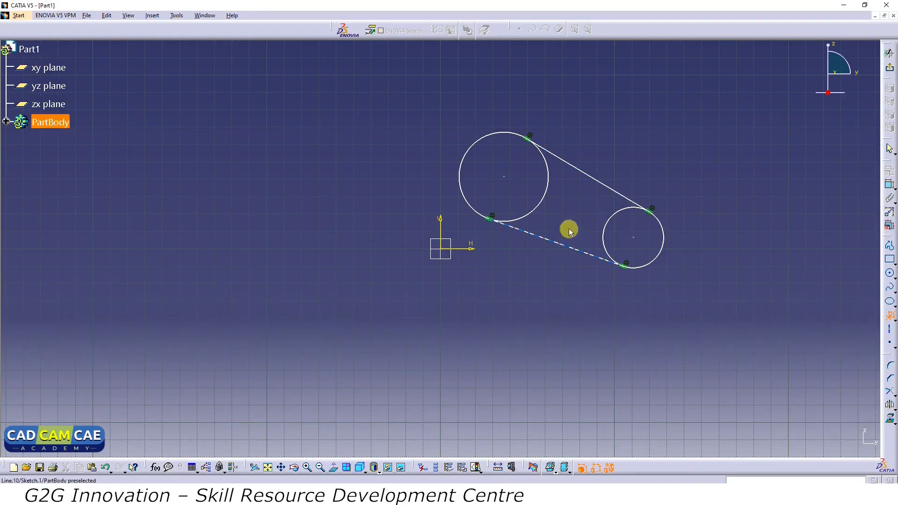
left_click(591, 177)
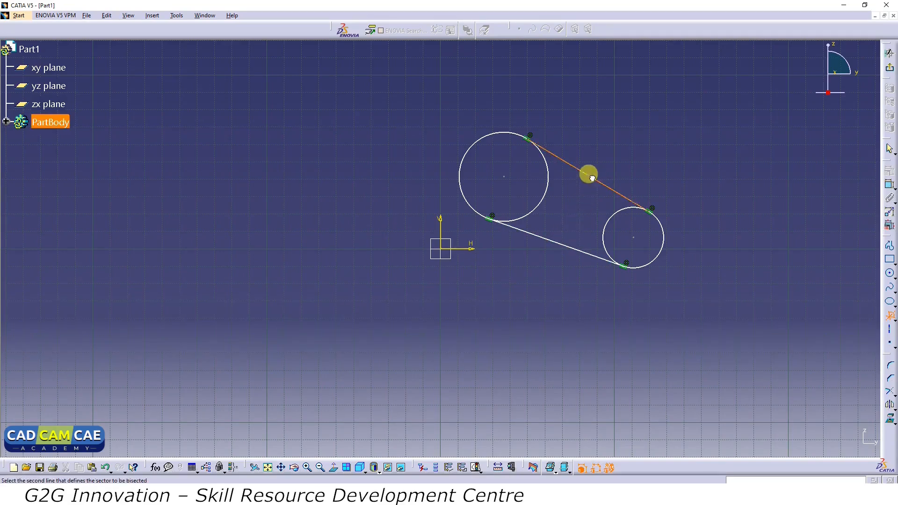
left_click(566, 243)
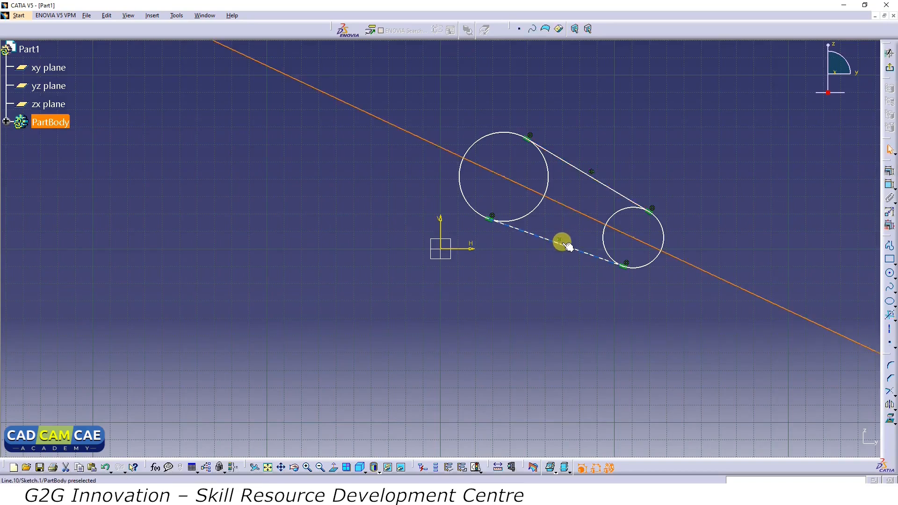
left_click(657, 243)
Draw a steep line on the negative H side and a longer, gently descending line that crosses it near its upper end.
left_click(890, 316)
left_click(240, 226)
left_click(267, 325)
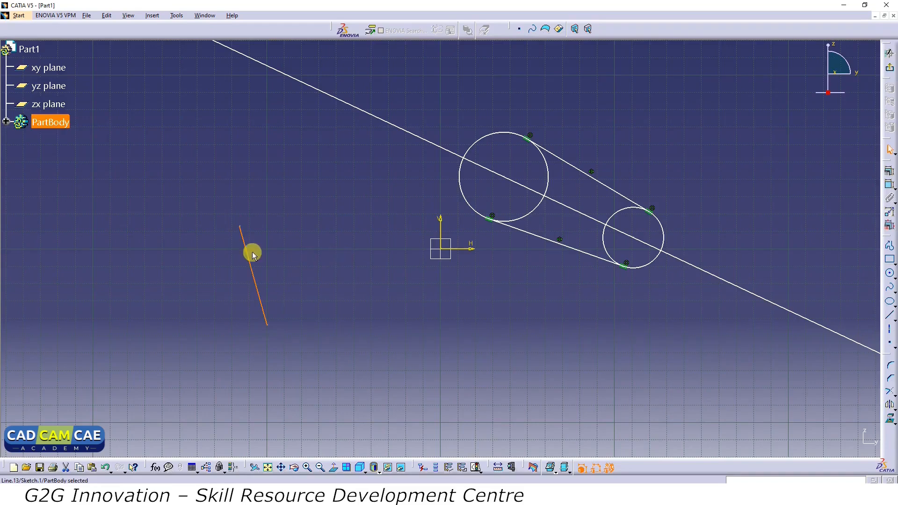
left_click(889, 316)
left_click(222, 237)
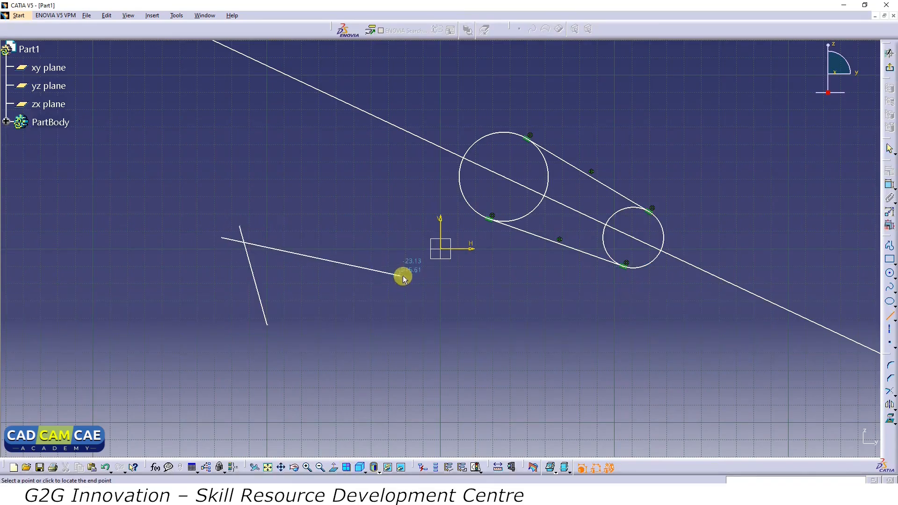
left_click(414, 277)
left_click(559, 300)
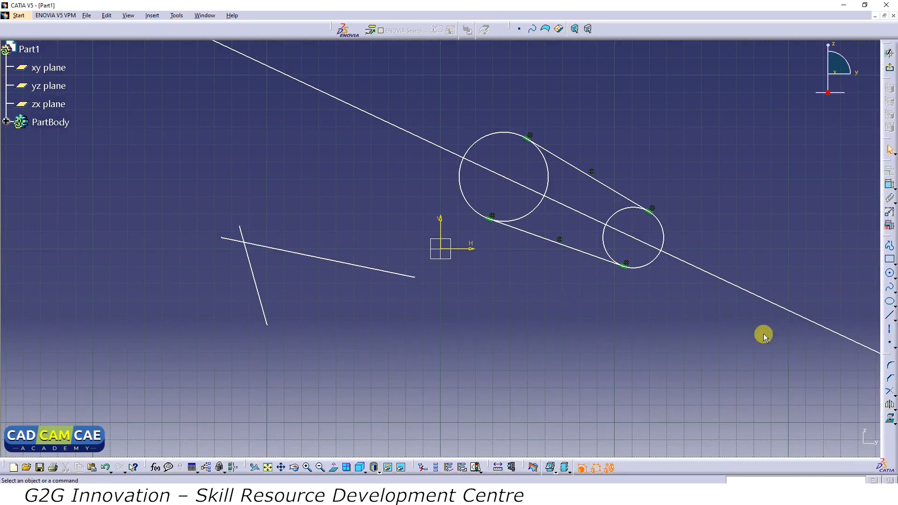
Create a bisecting line between the two crossing lines on the negative H side.
left_click(895, 319)
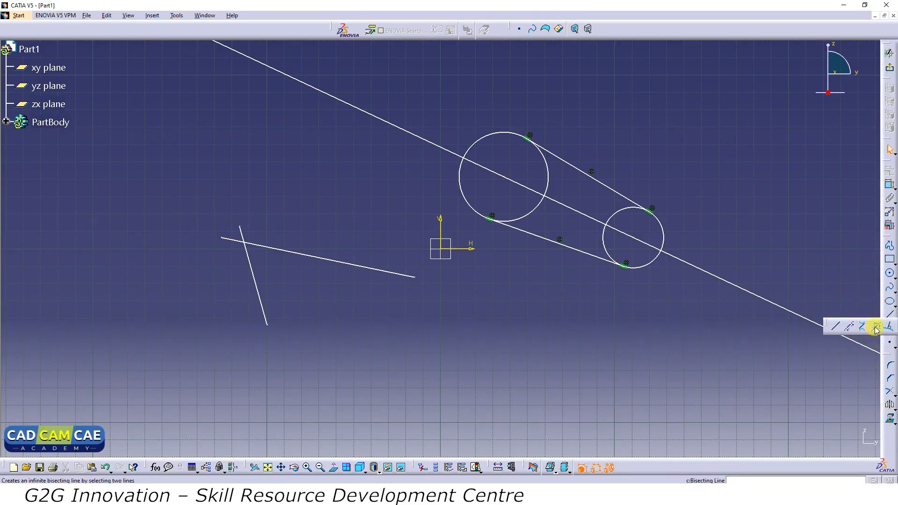
left_click(876, 327)
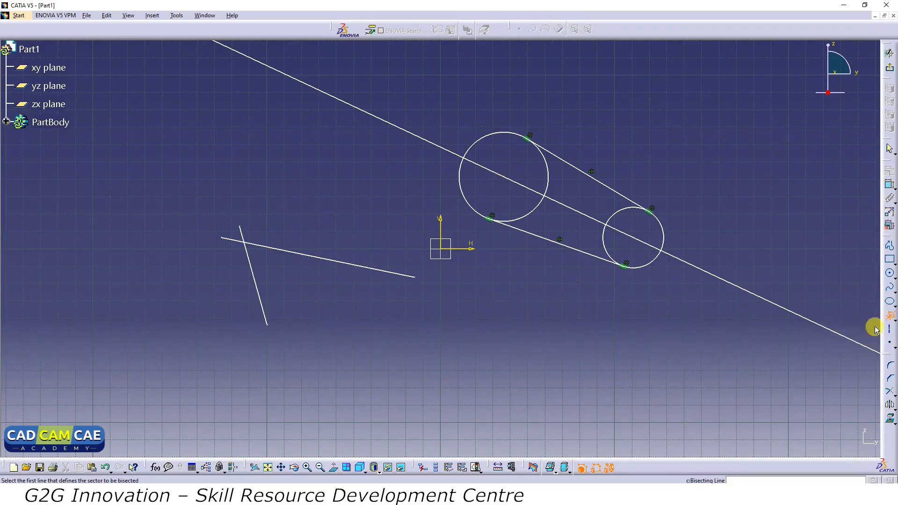
left_click(297, 254)
left_click(256, 283)
left_click(294, 284)
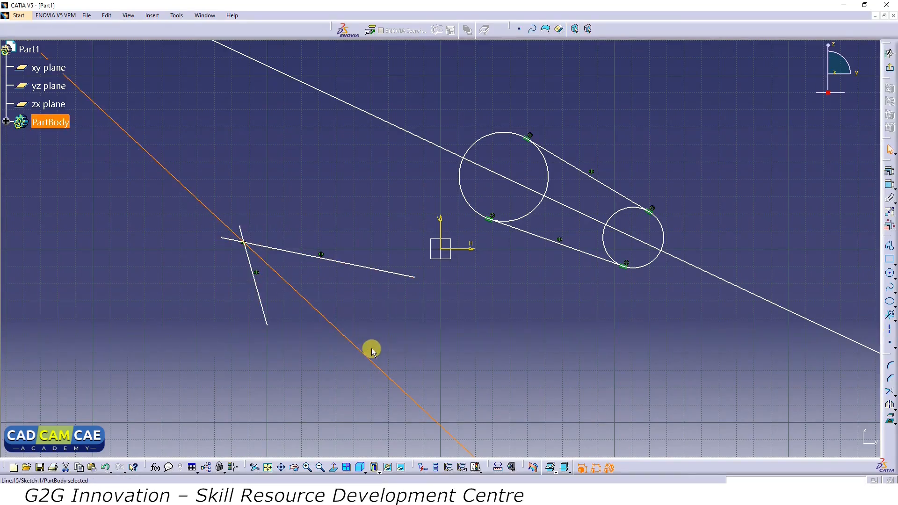
left_click(445, 355)
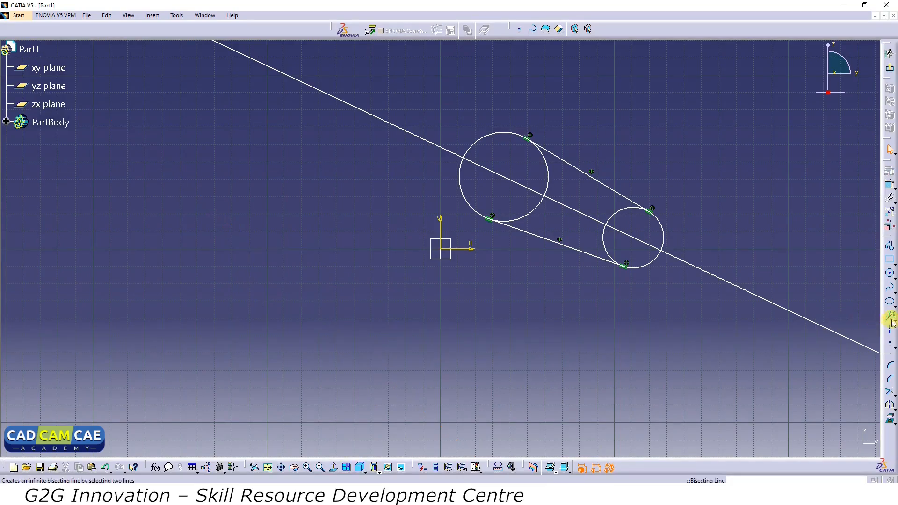
Draw a long Line Normal To Curve from the circle's lower right edge, running diagonally down past the H axis.
left_click(894, 324)
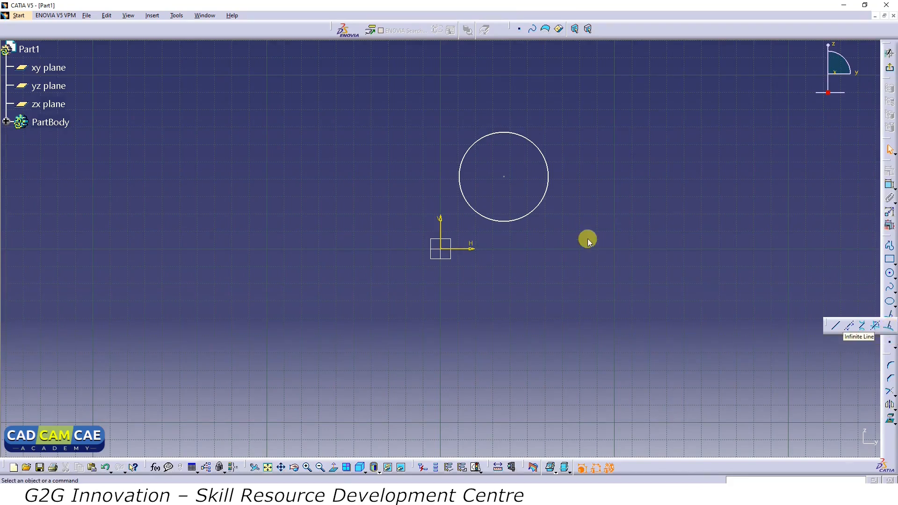
left_click(890, 327)
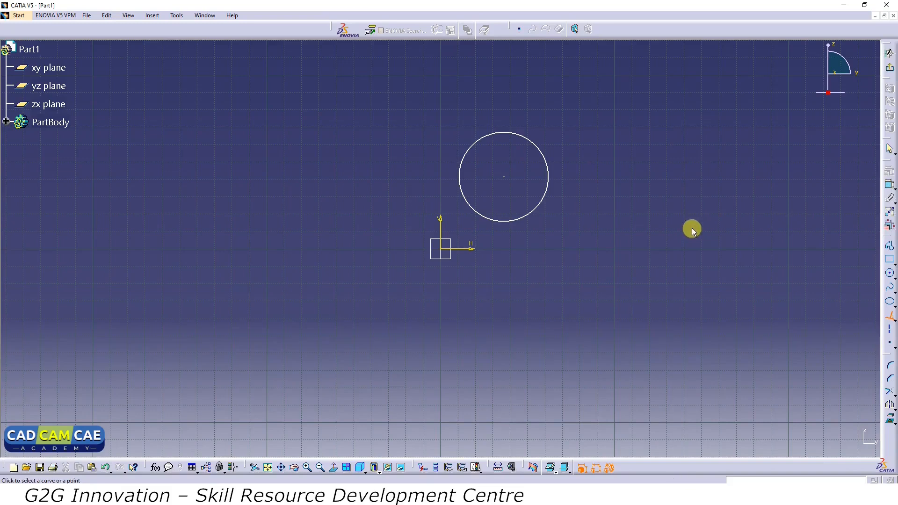
left_click(534, 208)
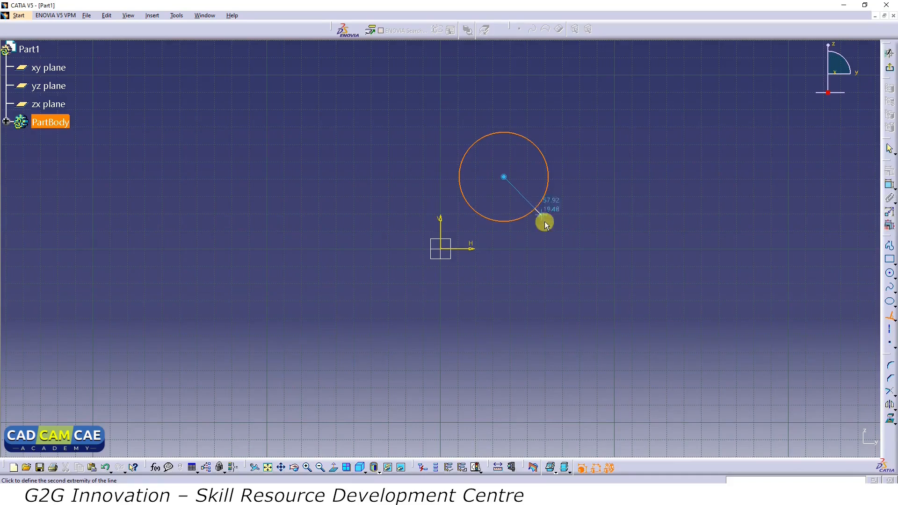
left_click(681, 358)
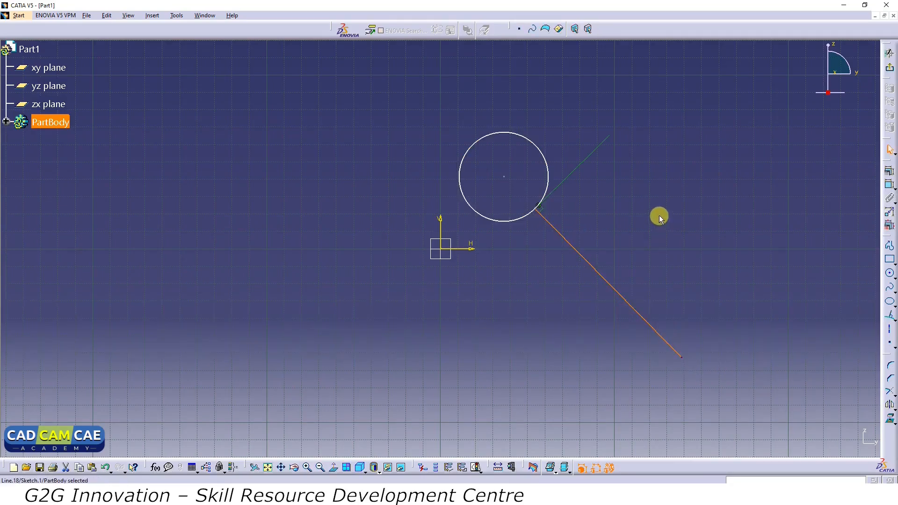
left_click(770, 339)
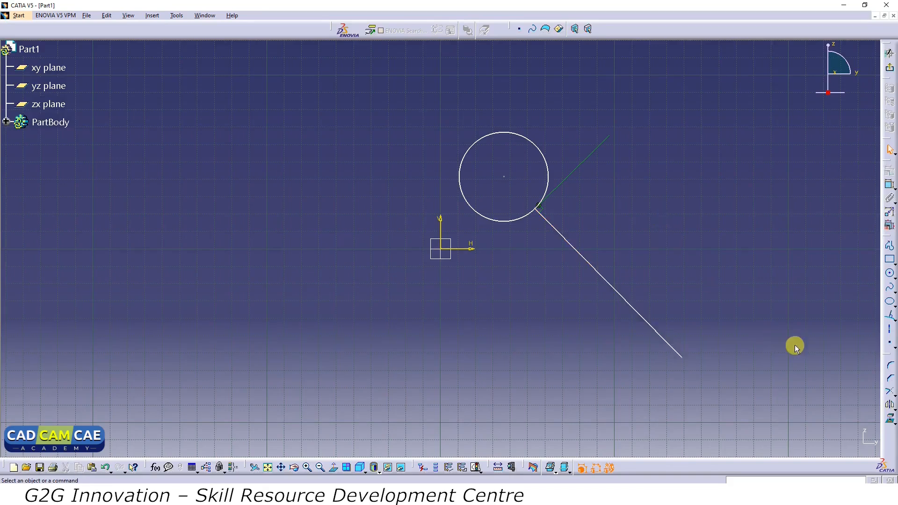
Draw a second, shorter normal line rising steeply from the upper edge of the circle.
left_click(891, 317)
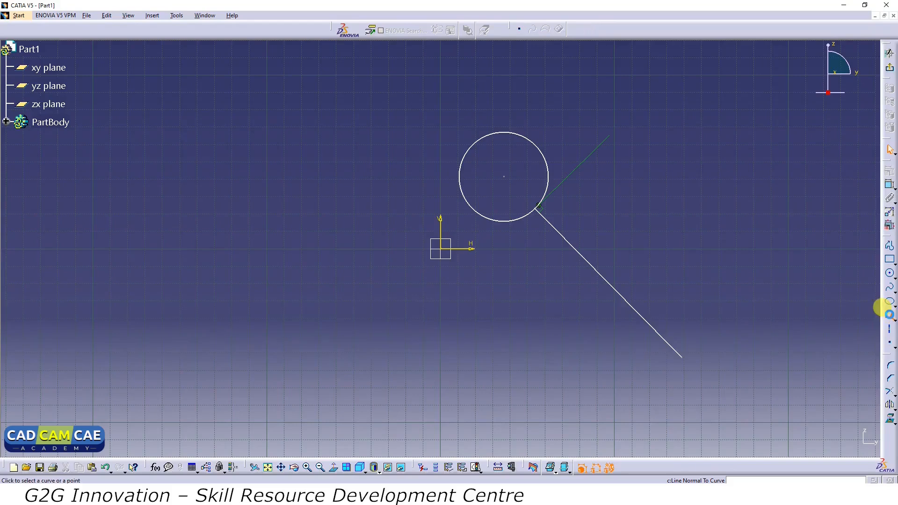
left_click(514, 133)
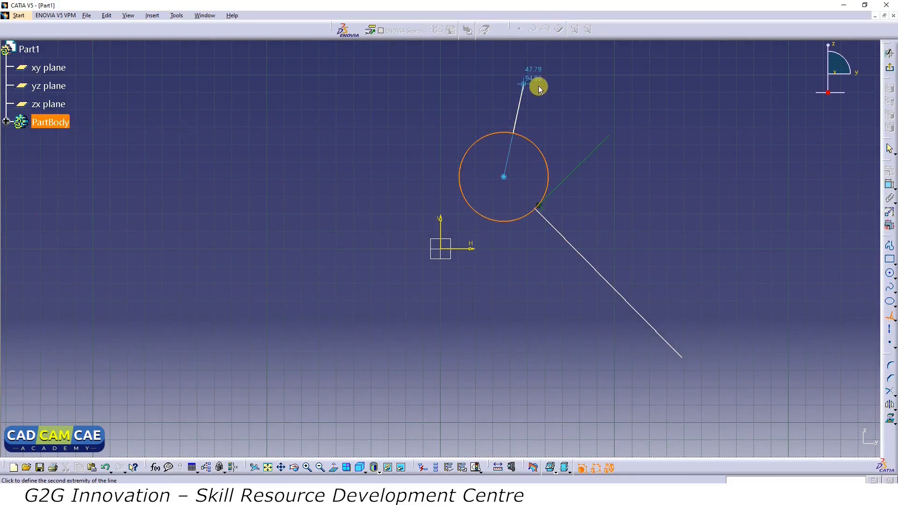
left_click(526, 76)
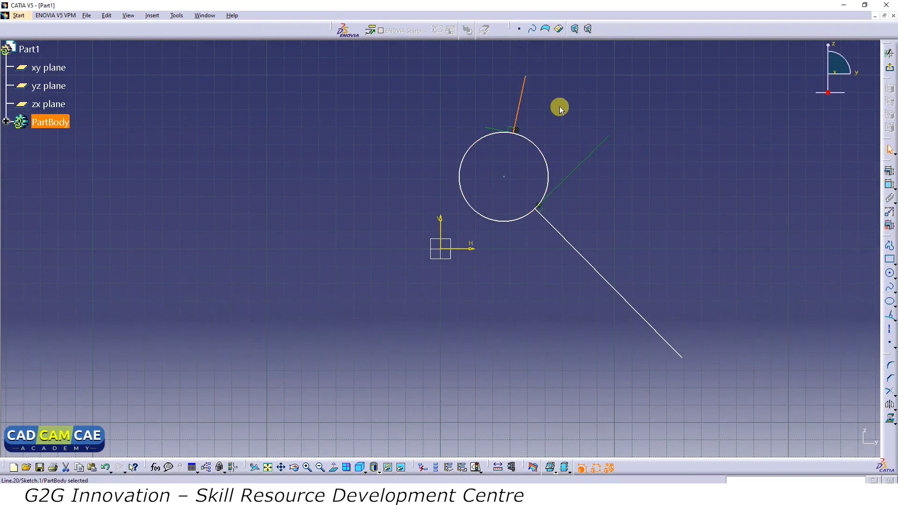
left_click(893, 318)
left_click(751, 372)
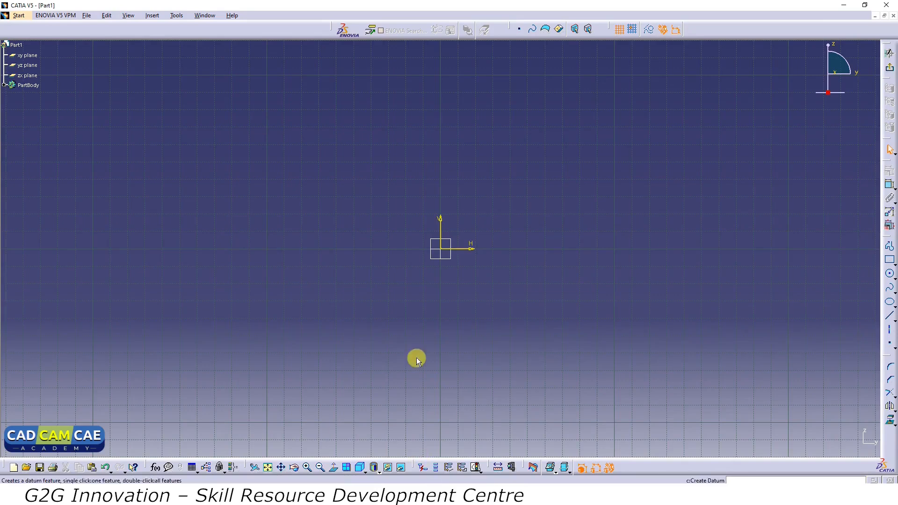
left_click(153, 15)
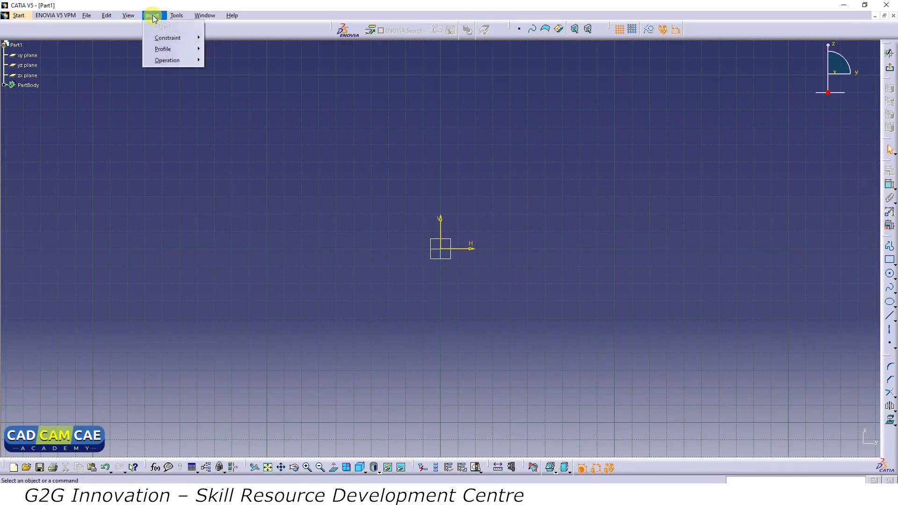
mouse_move(152, 41)
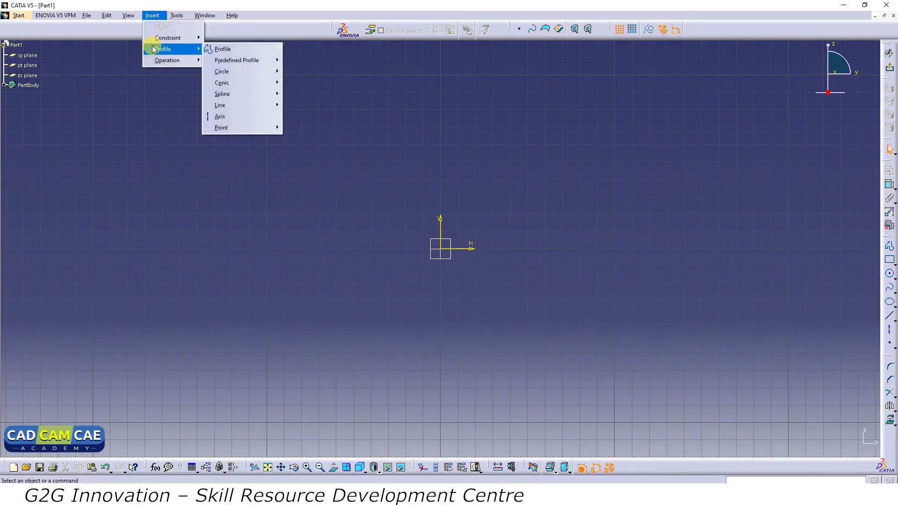
mouse_move(238, 59)
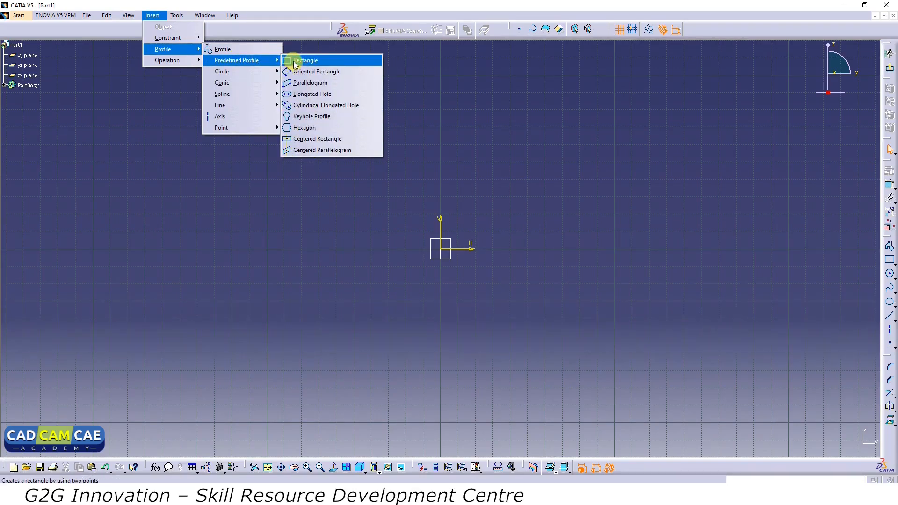
left_click(138, 84)
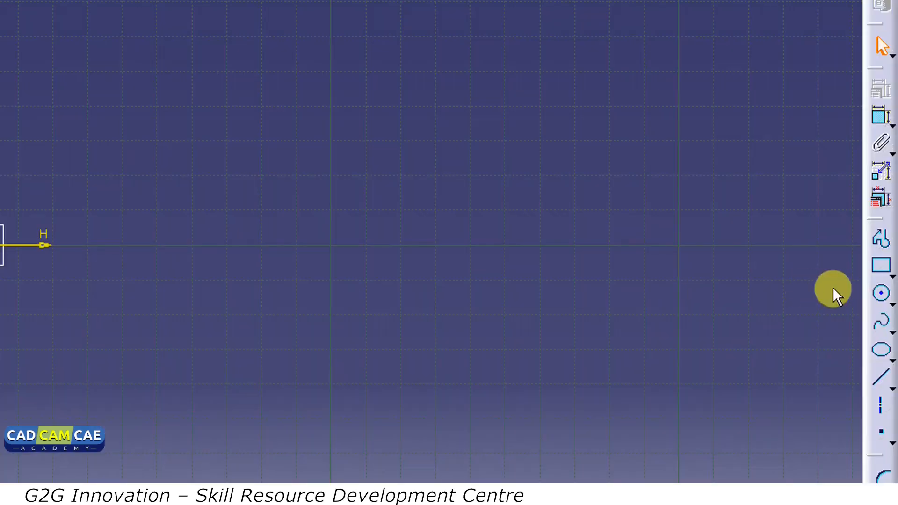
Draw a rectangle above the H axis on the positive H side, with its outer corner at about H 125, V 71.
left_click(892, 276)
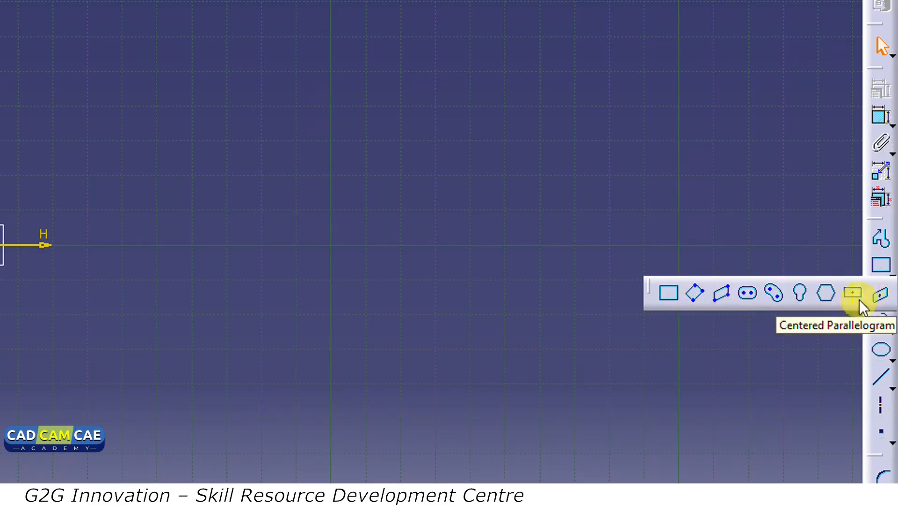
left_click(672, 293)
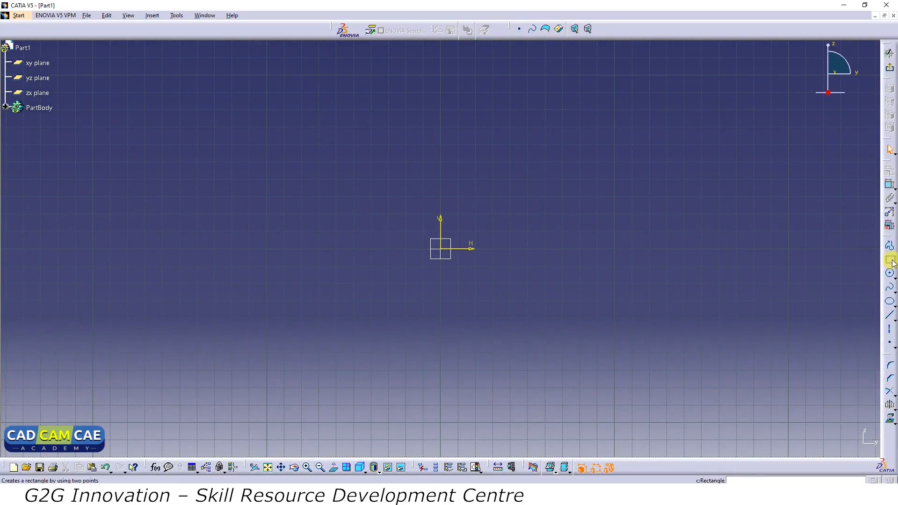
left_click(496, 219)
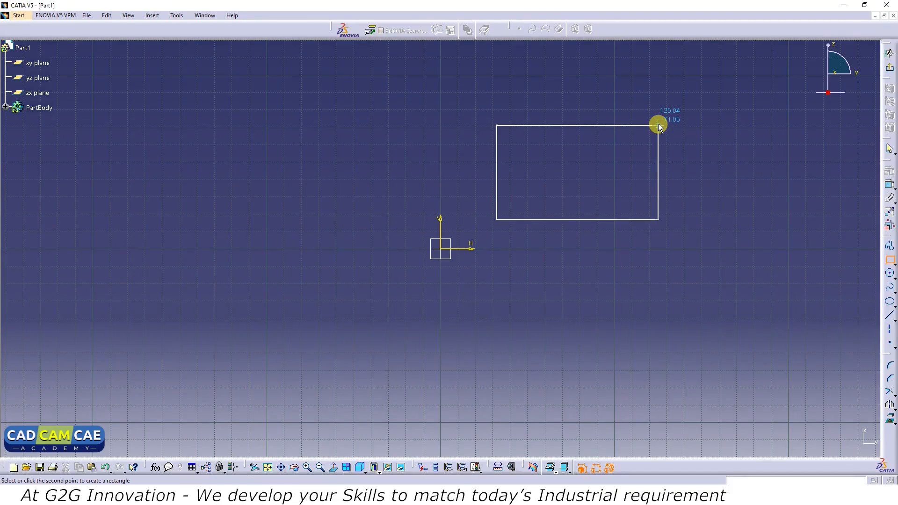
left_click(658, 125)
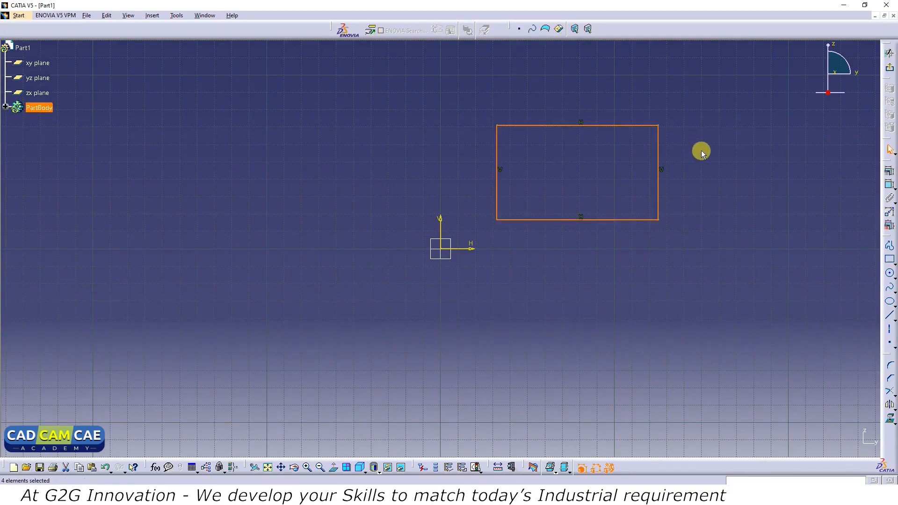
left_click(778, 195)
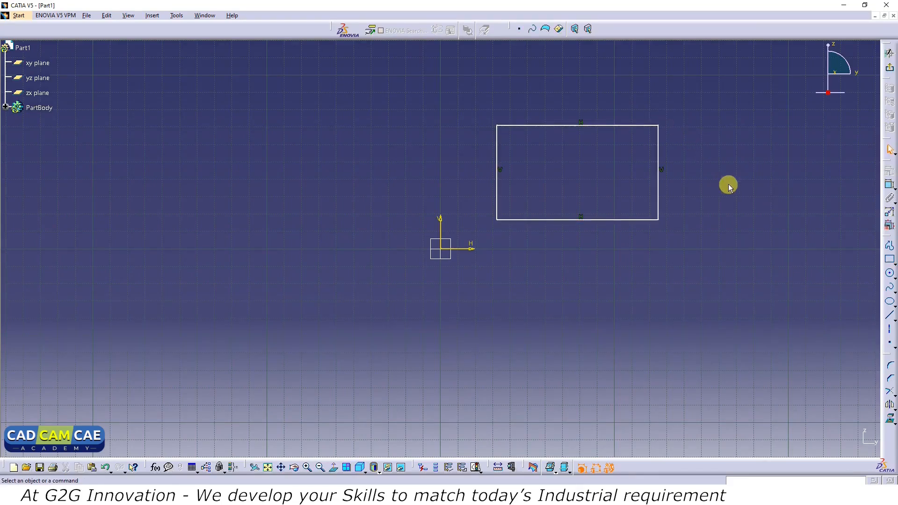
Draw a second, wider rectangle above the H axis on the negative H side.
left_click(889, 260)
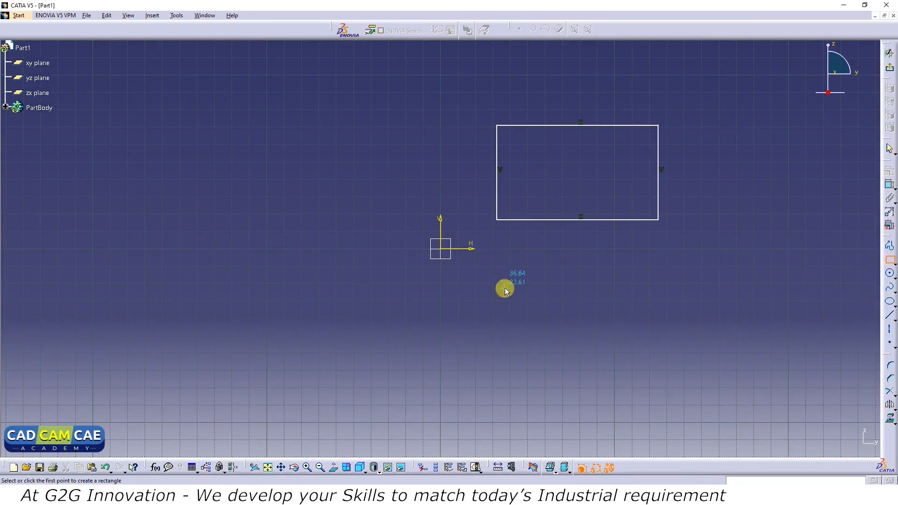
left_click(153, 196)
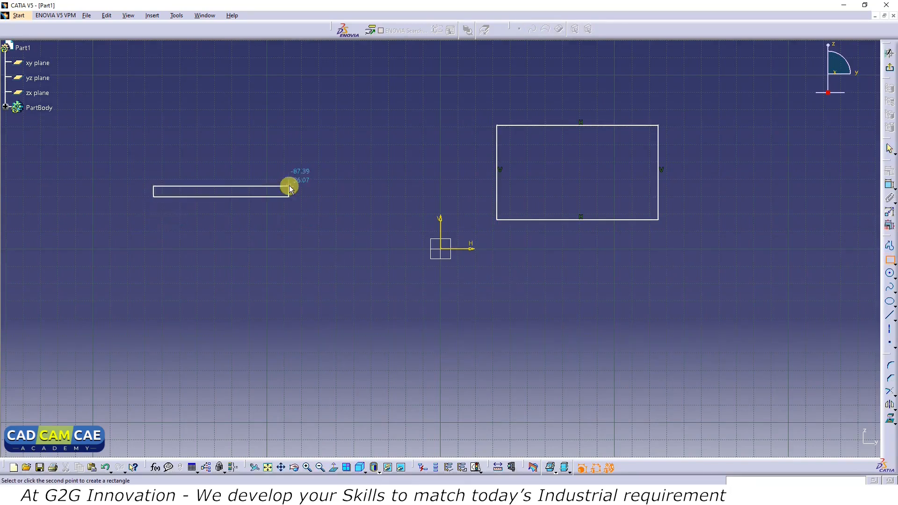
left_click(364, 107)
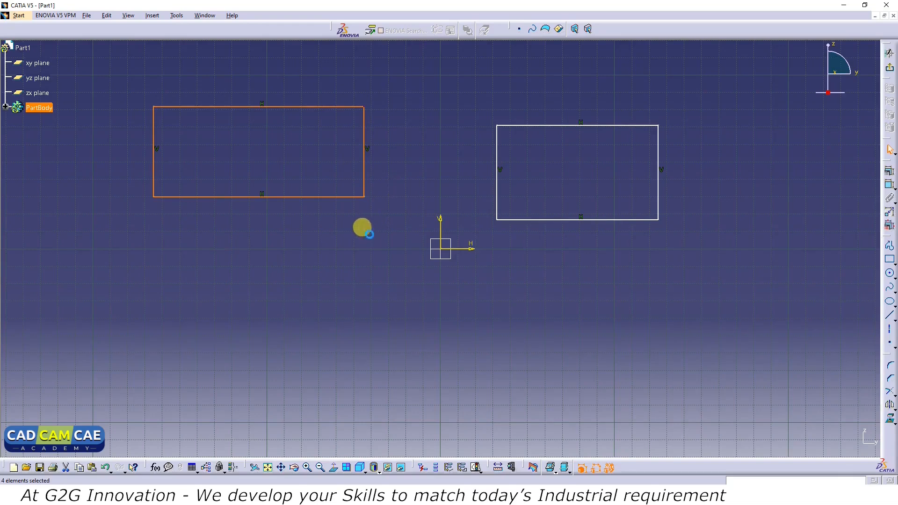
left_click(373, 231)
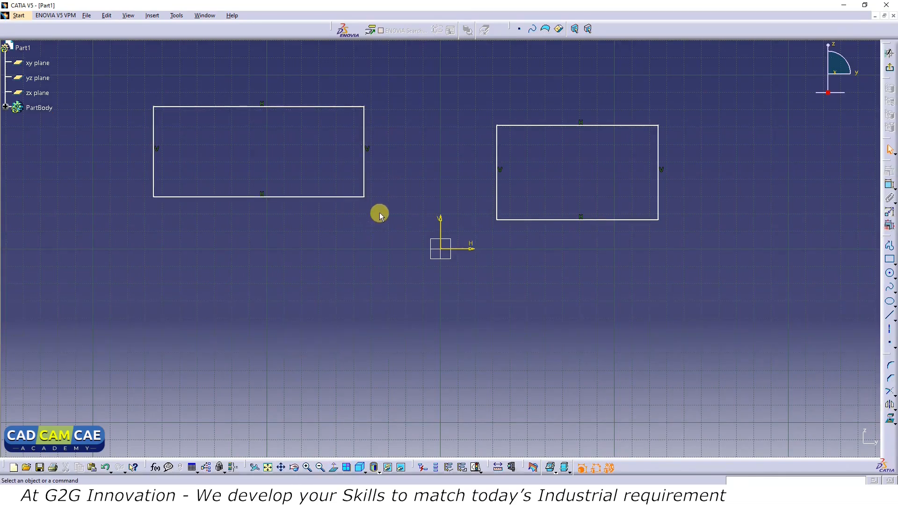
Draw two more rectangles below the H axis: a wide one across the V axis and a small one on the positive H side.
left_click(888, 261)
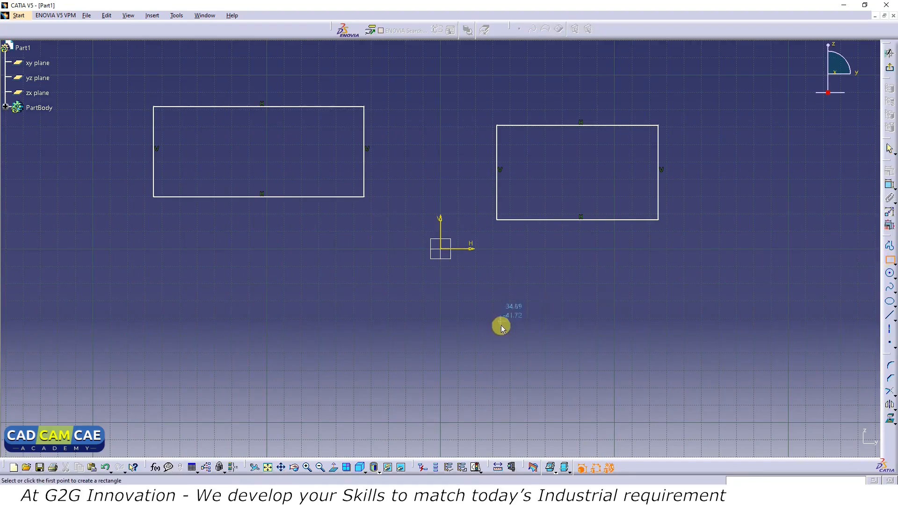
left_click(290, 275)
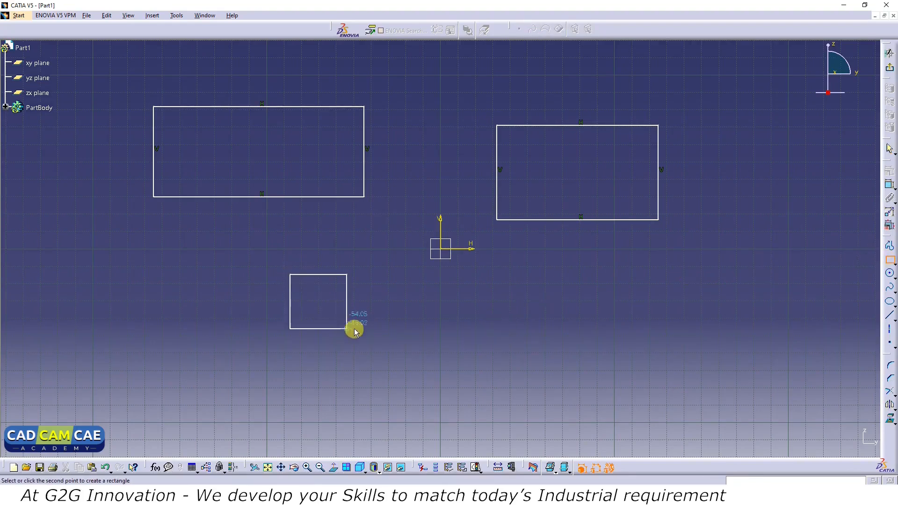
left_click(464, 365)
left_click(890, 261)
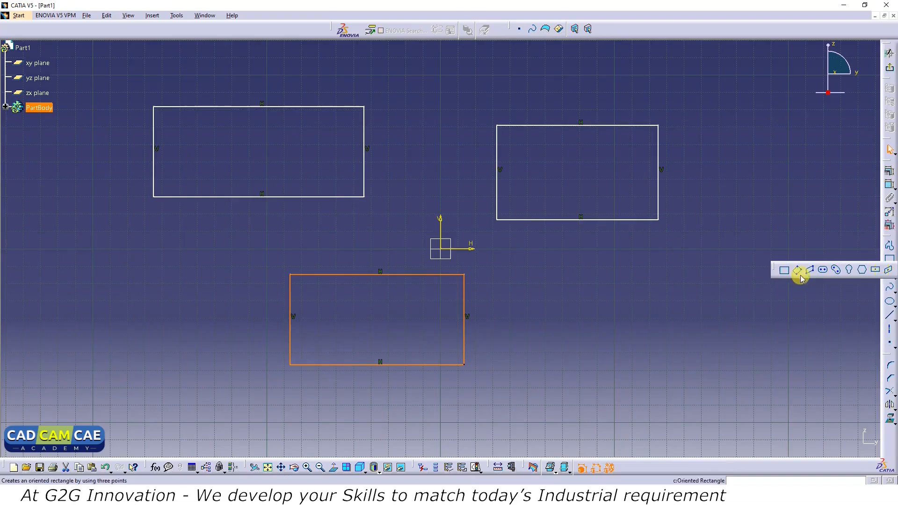
left_click(587, 291)
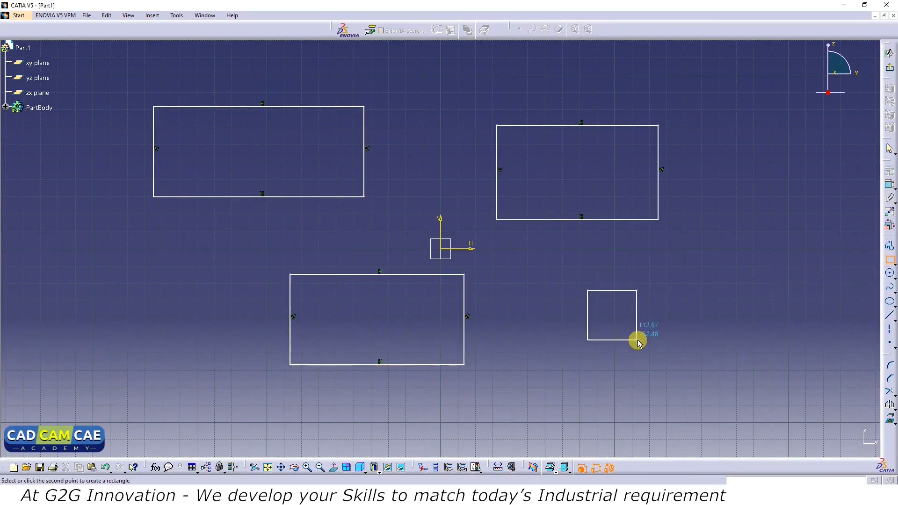
left_click(638, 341)
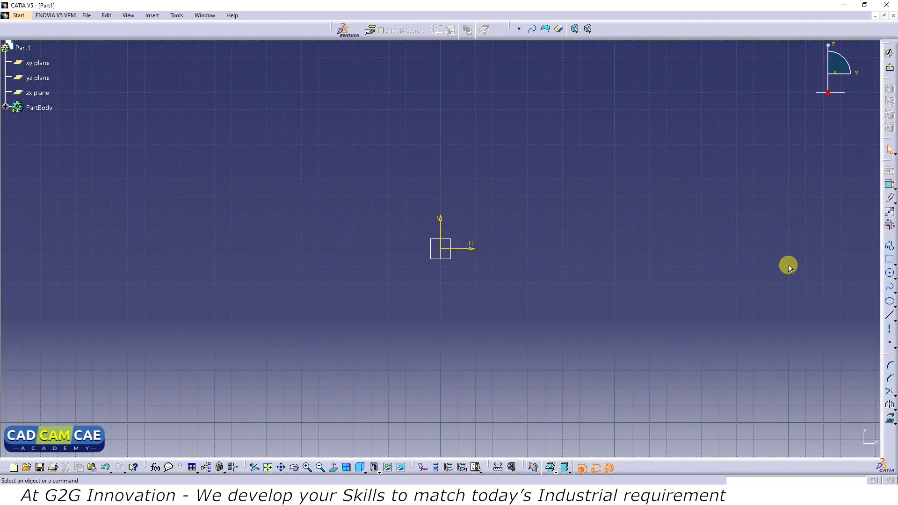
Draw an Oriented Rectangle whose base rises from below the H axis on the positive H side and whose body extends up across the V axis.
left_click(890, 261)
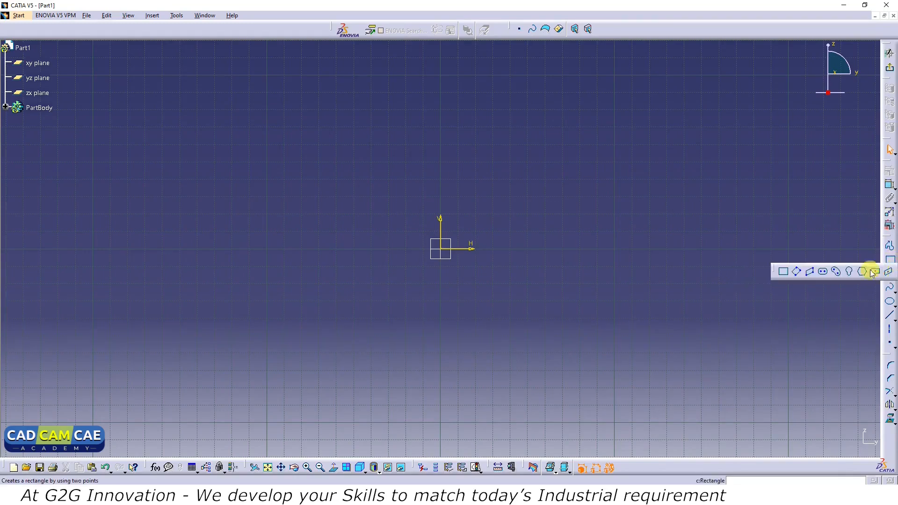
left_click(798, 271)
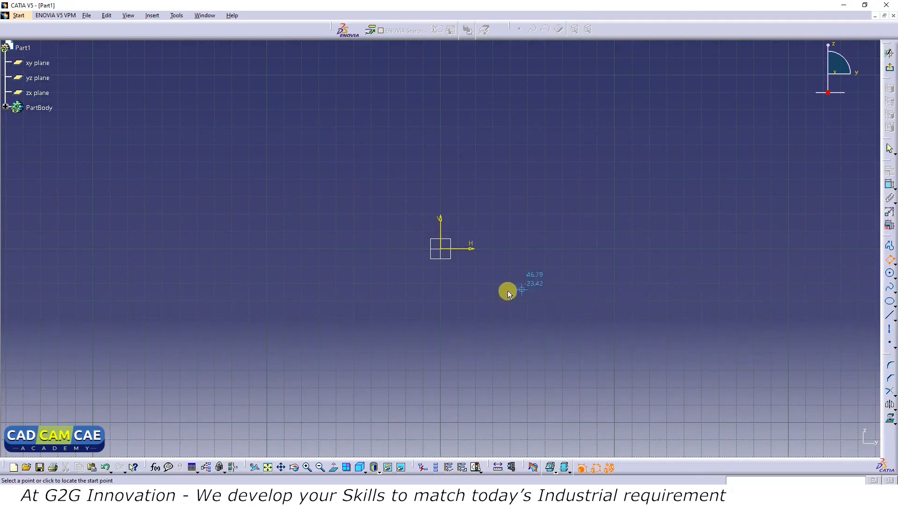
left_click(492, 286)
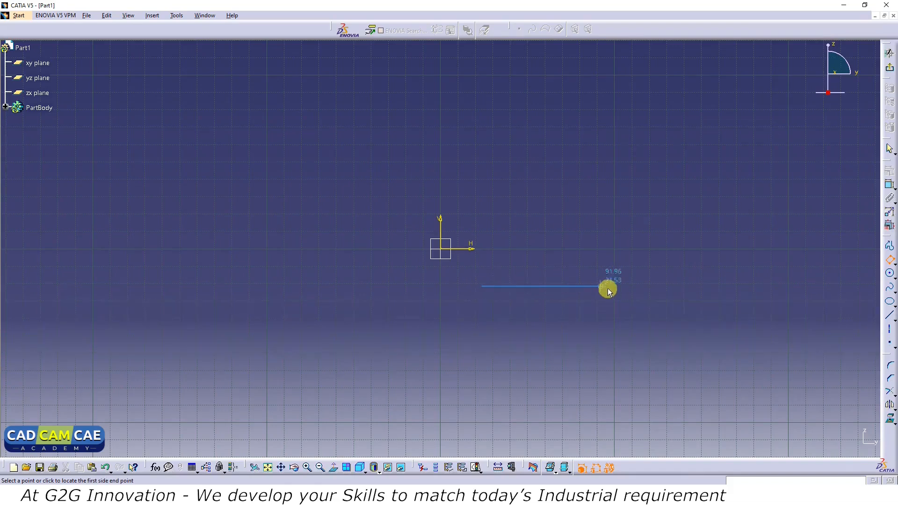
left_click(642, 218)
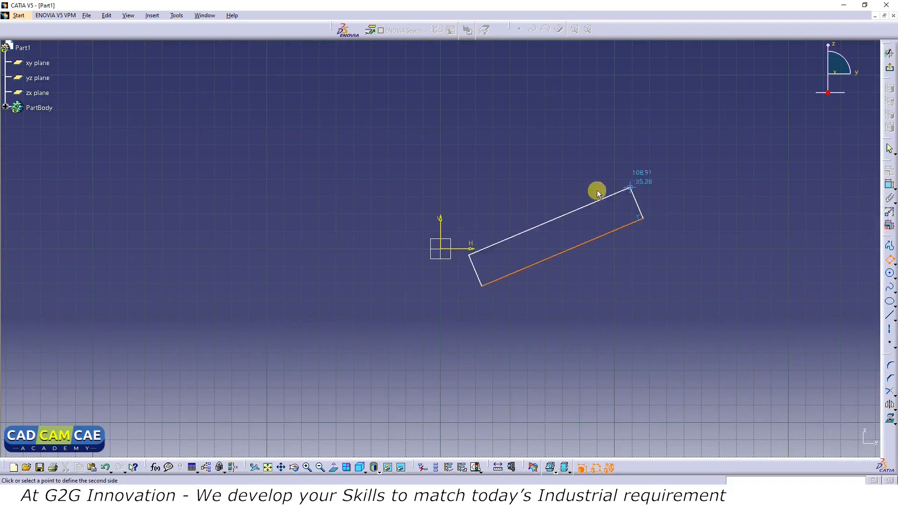
left_click(502, 115)
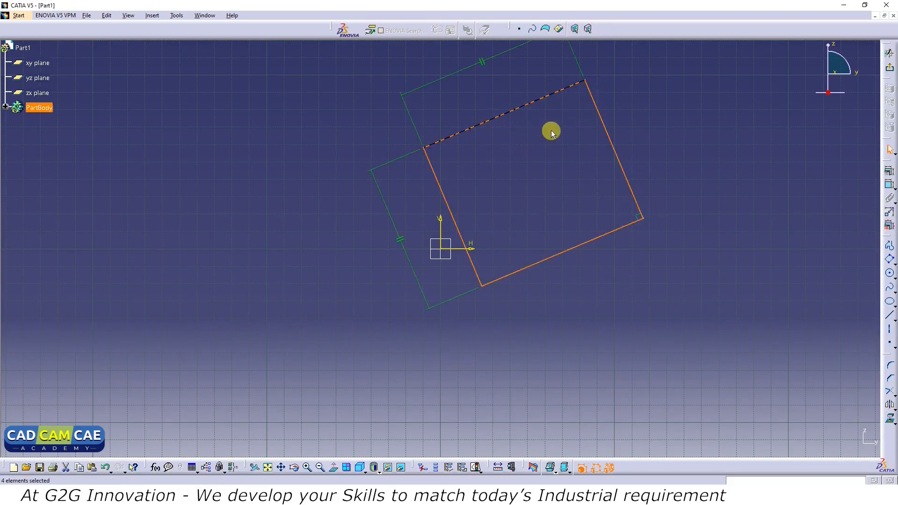
left_click(715, 241)
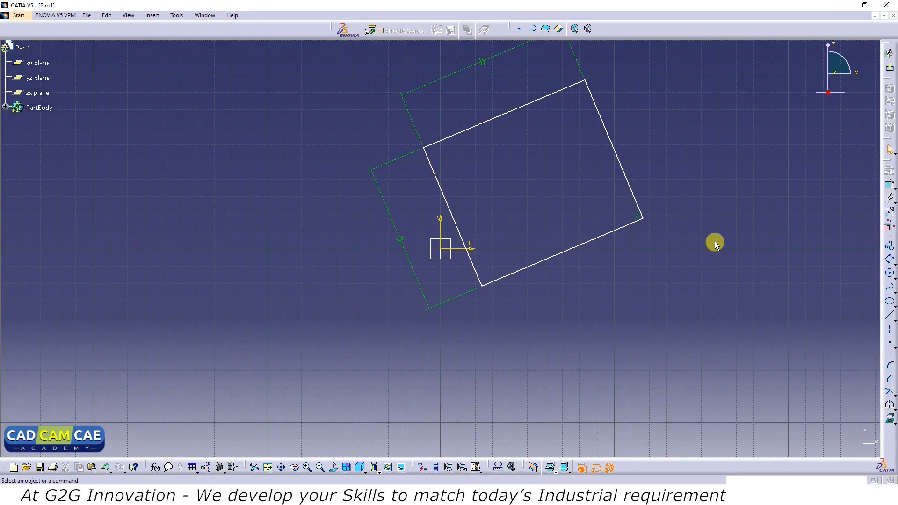
Draw a second Oriented Rectangle on the negative H side, with a gently rising base and an upper corner at about H -99, V 97.
left_click(889, 260)
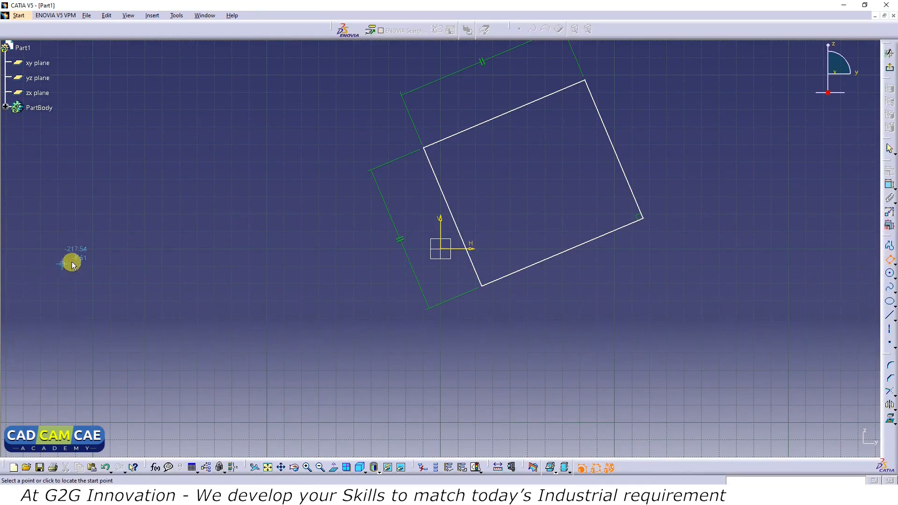
left_click(103, 267)
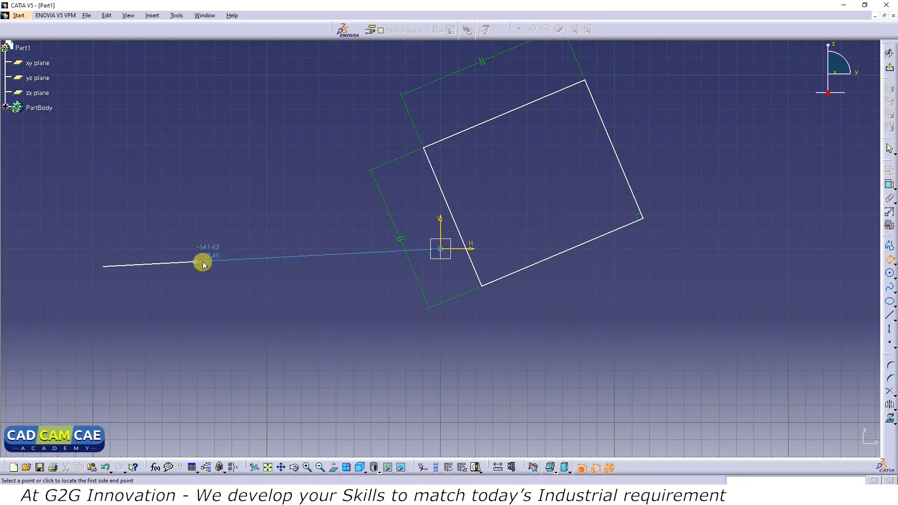
left_click(302, 218)
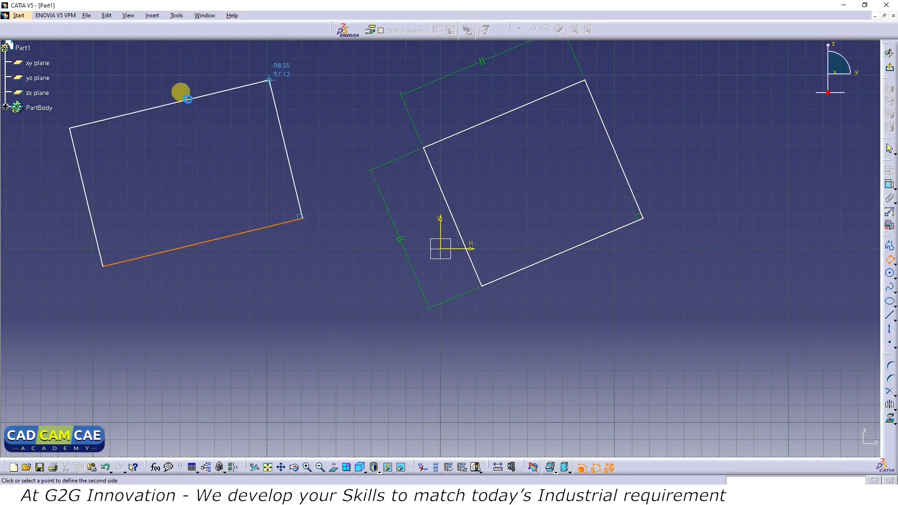
left_click(190, 100)
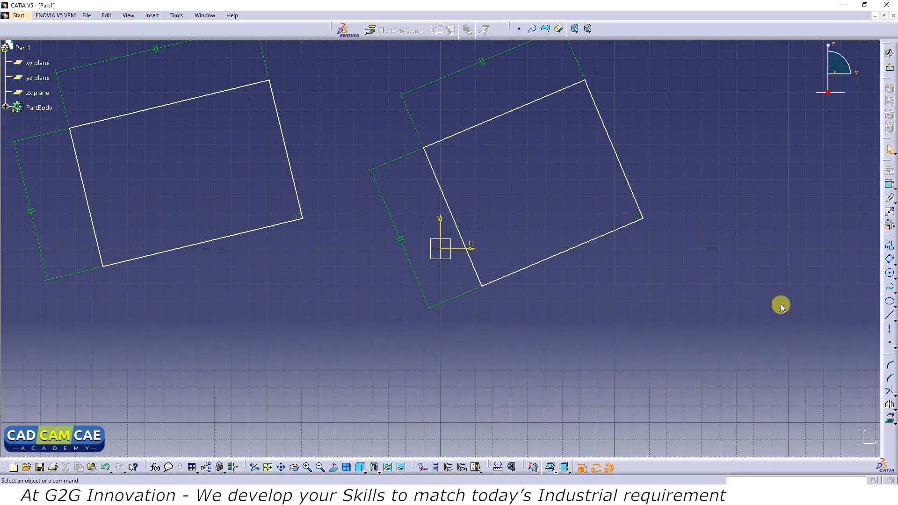
Delete both oriented rectangles from the sketch.
mouse_move(781, 304)
left_mouse_down()
mouse_move(419, 311)
mouse_move(130, 94)
mouse_move(75, 76)
mouse_move(94, 72)
left_mouse_up()
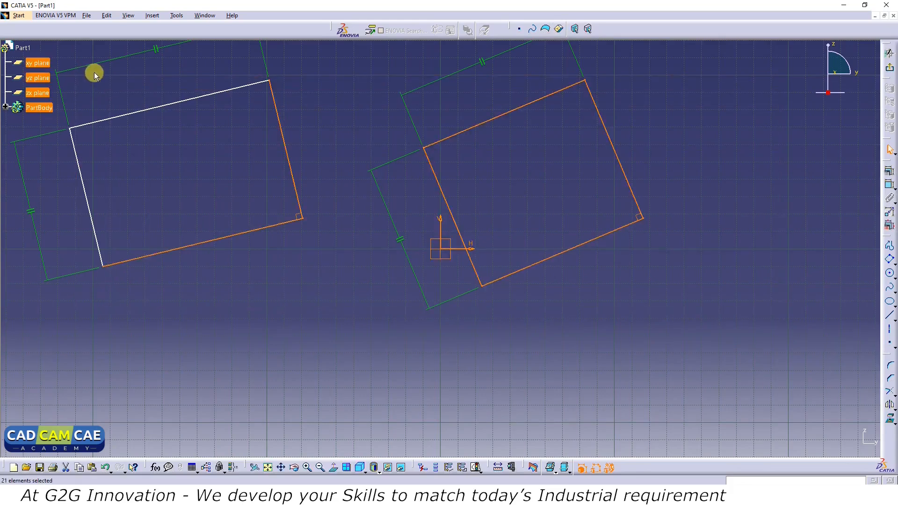
key("Delete")
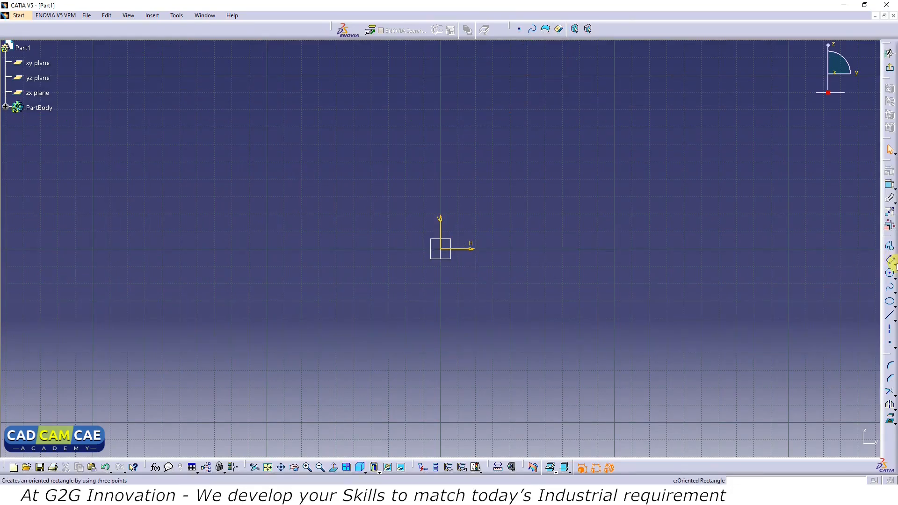
Draw a Parallelogram above the H axis with a gently rising base on the positive H side, slanting up across the V axis.
left_click(895, 264)
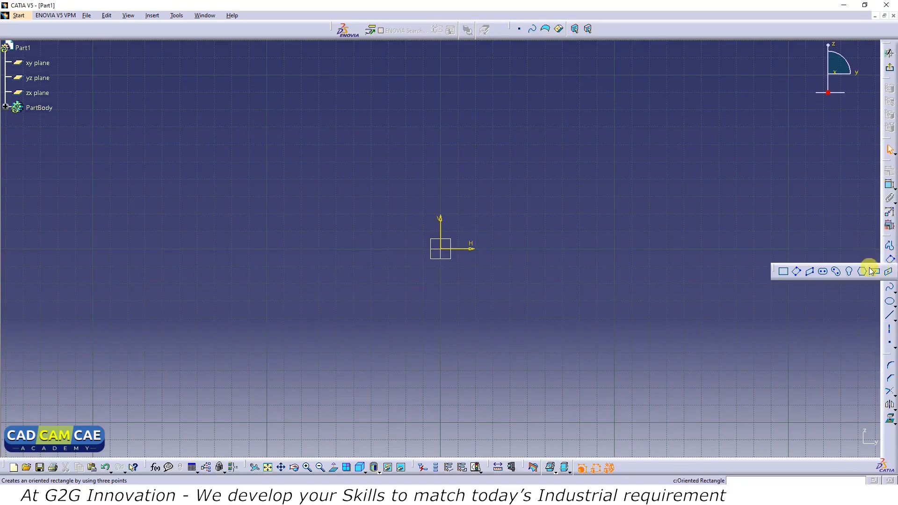
left_click(811, 272)
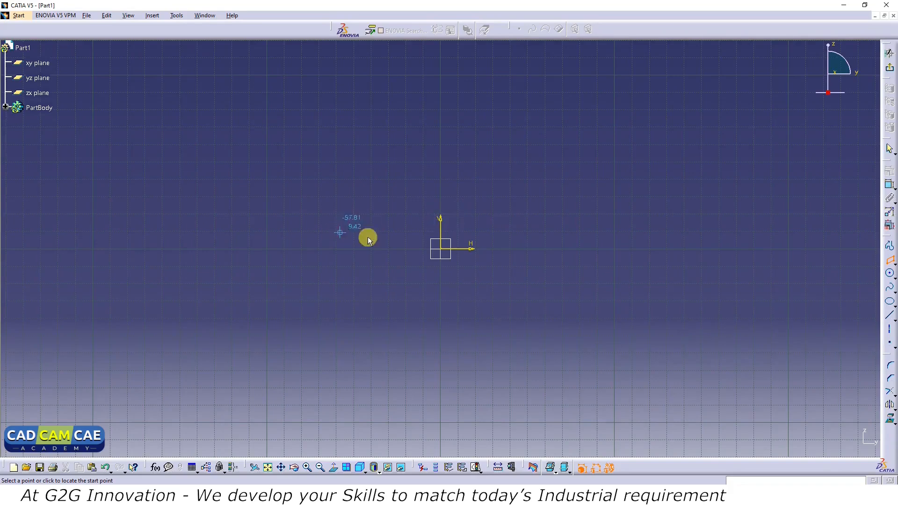
left_click(488, 233)
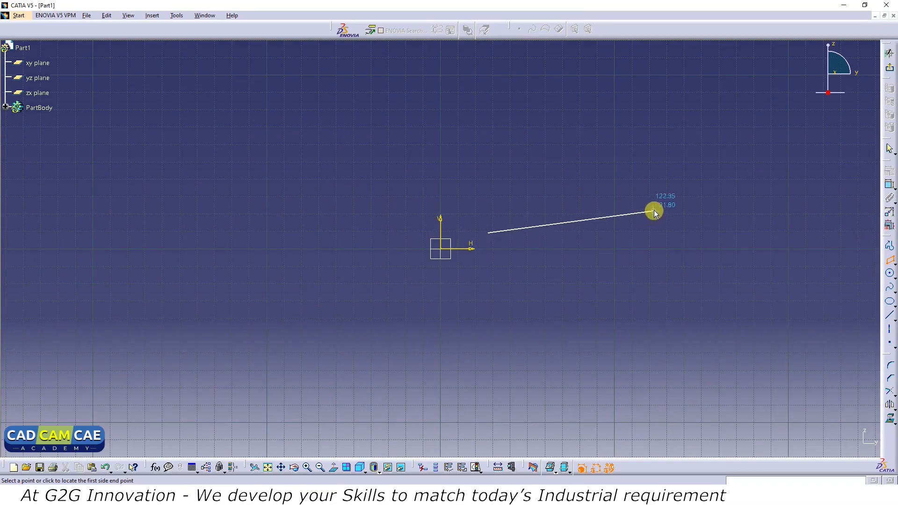
left_click(655, 198)
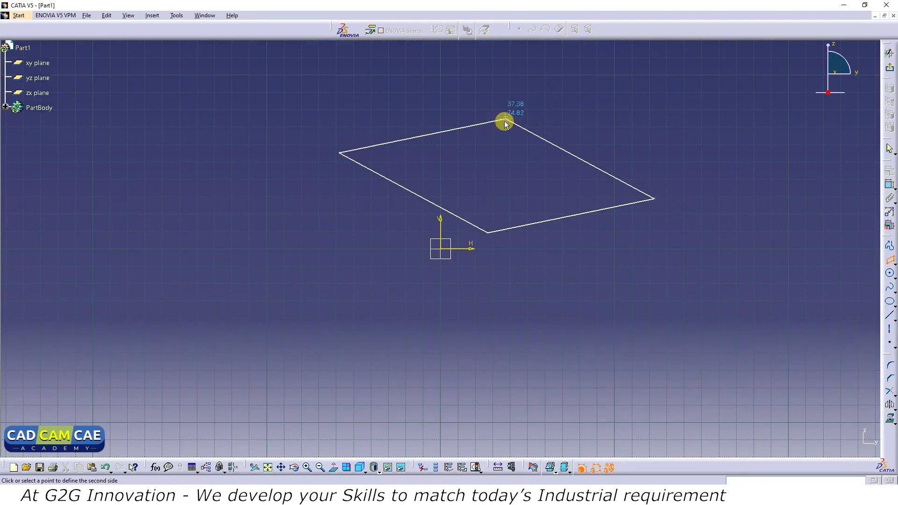
left_click(478, 106)
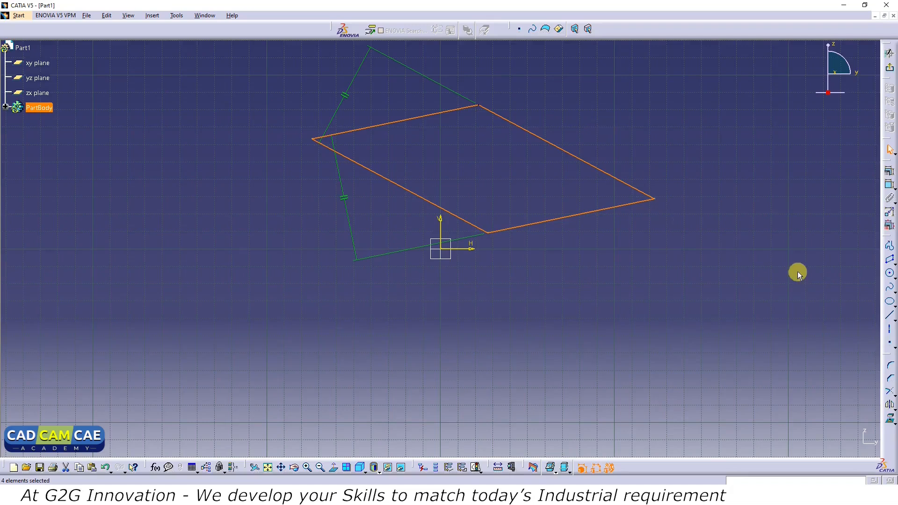
Draw a second Parallelogram on the negative H side, with a horizontal base below the H axis and its sides slanting up away from the V axis.
left_click(889, 260)
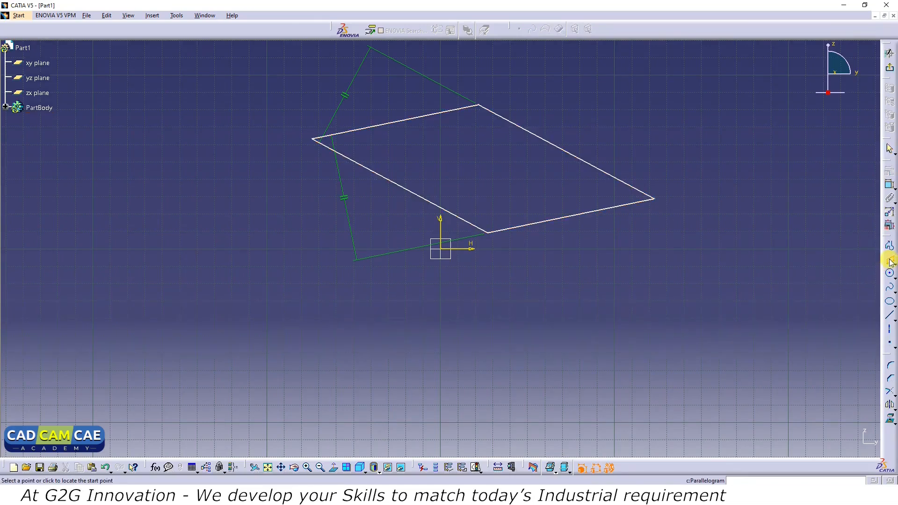
left_click(209, 359)
left_click(400, 359)
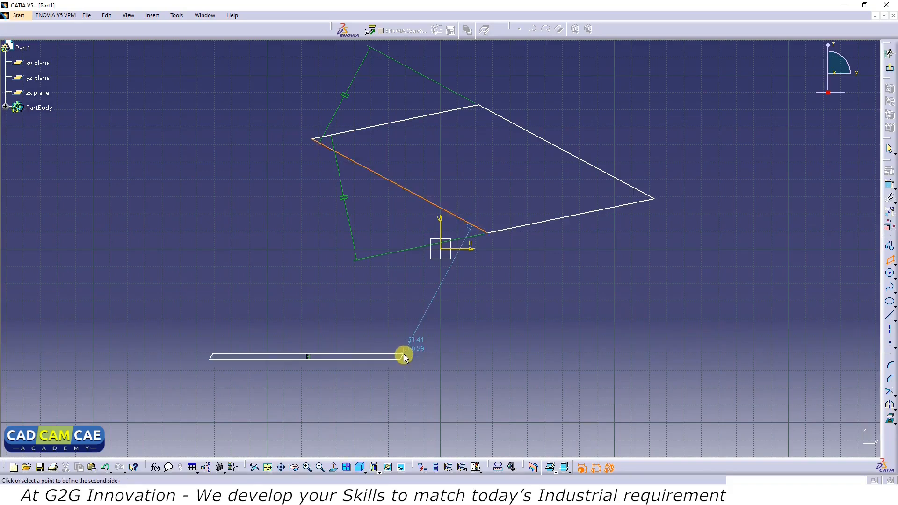
left_click(231, 195)
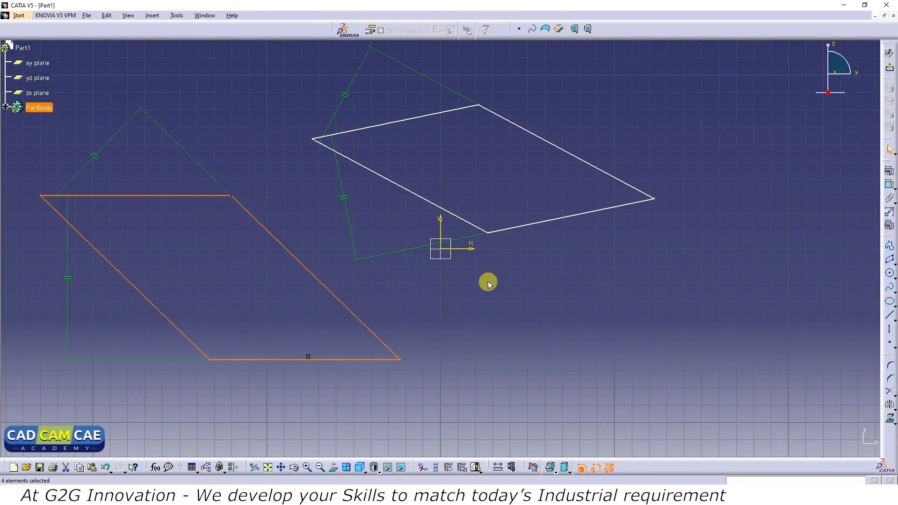
left_click(757, 378)
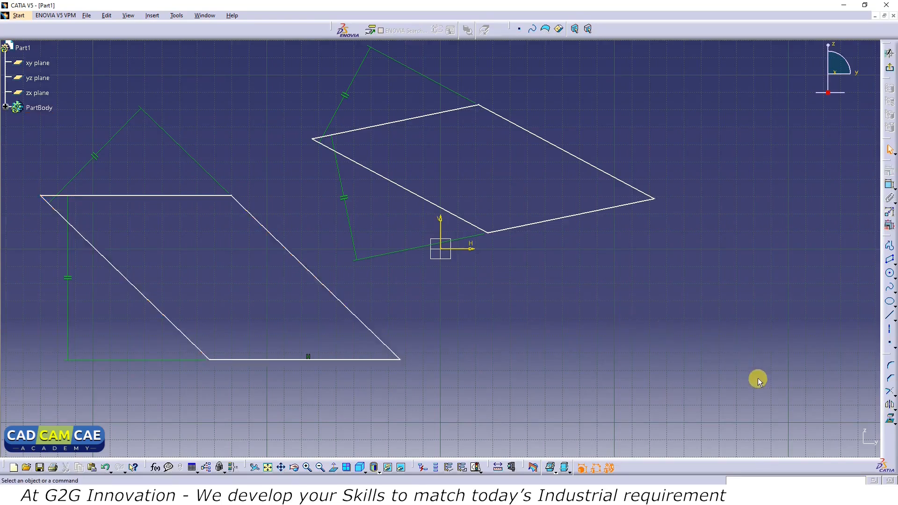
Delete both parallelograms from the sketch.
mouse_move(760, 385)
left_mouse_down()
mouse_move(443, 296)
mouse_move(66, 124)
mouse_move(66, 86)
left_mouse_up()
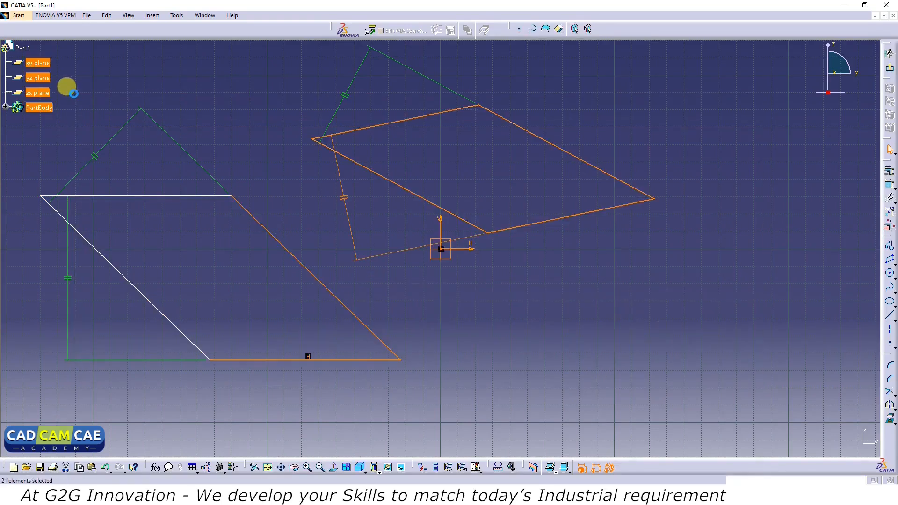
key("Delete")
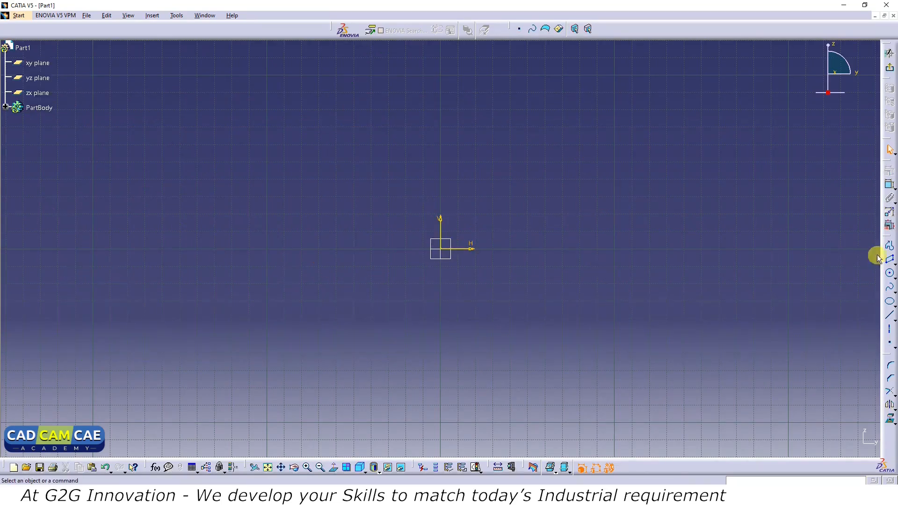
Draw a vertical Elongated Hole on the negative H side, crossing the H axis, with a radius of about 20 mm.
left_click(893, 264)
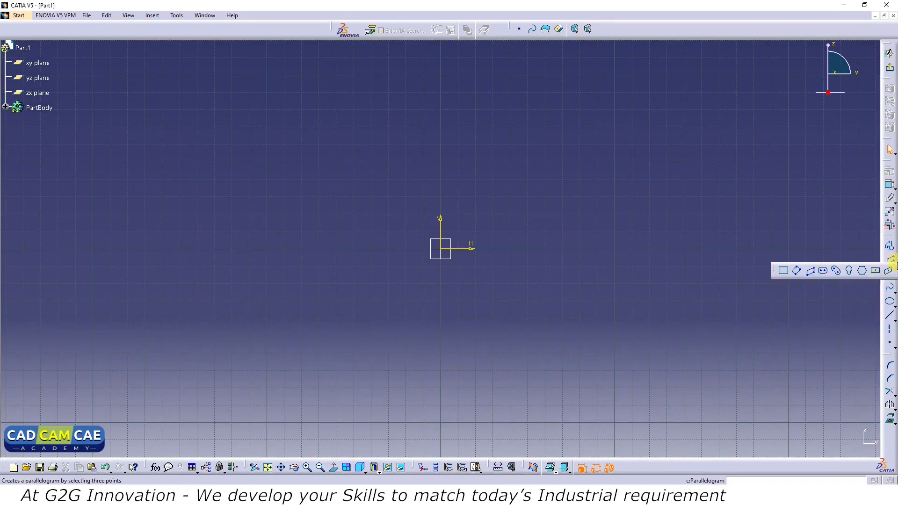
left_click(823, 271)
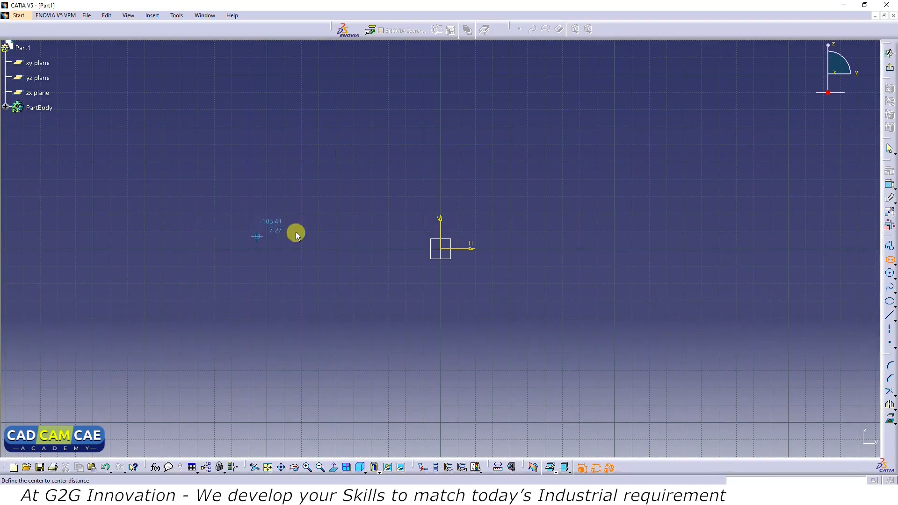
left_click(316, 180)
left_click(313, 283)
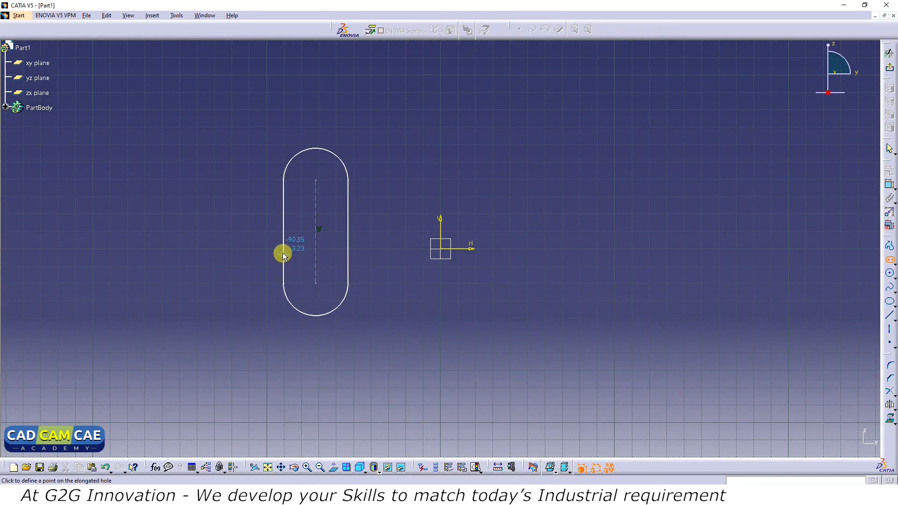
left_click(282, 228)
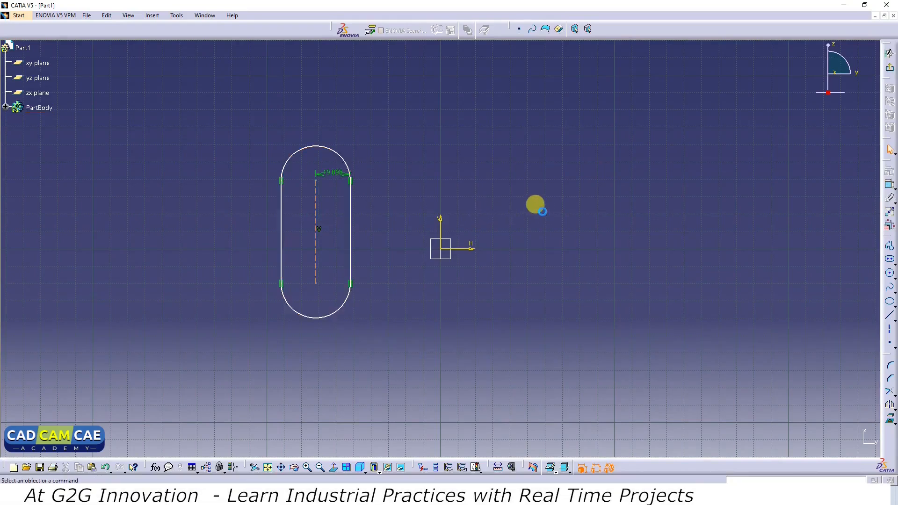
Draw a second vertical Elongated Hole on the positive H side, crossing the H axis, with a radius of about 33 mm.
left_click(892, 260)
left_click(589, 173)
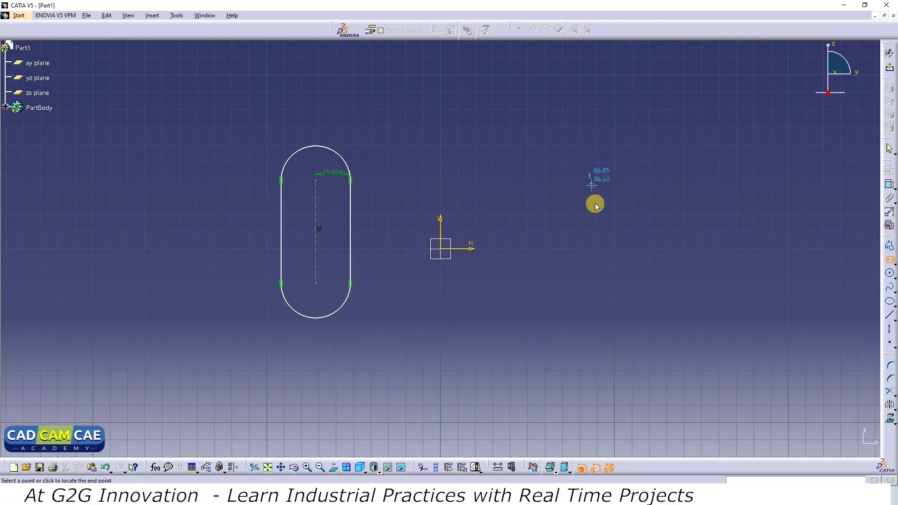
left_click(588, 294)
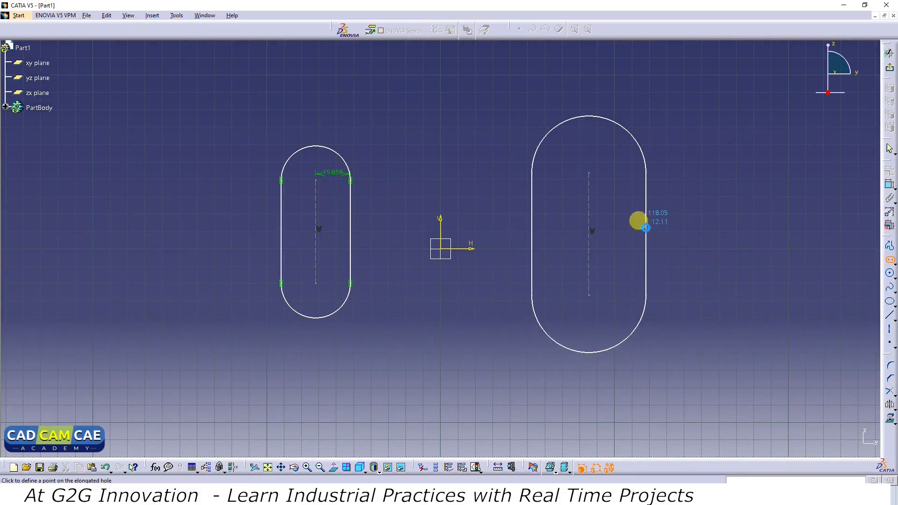
left_click(646, 227)
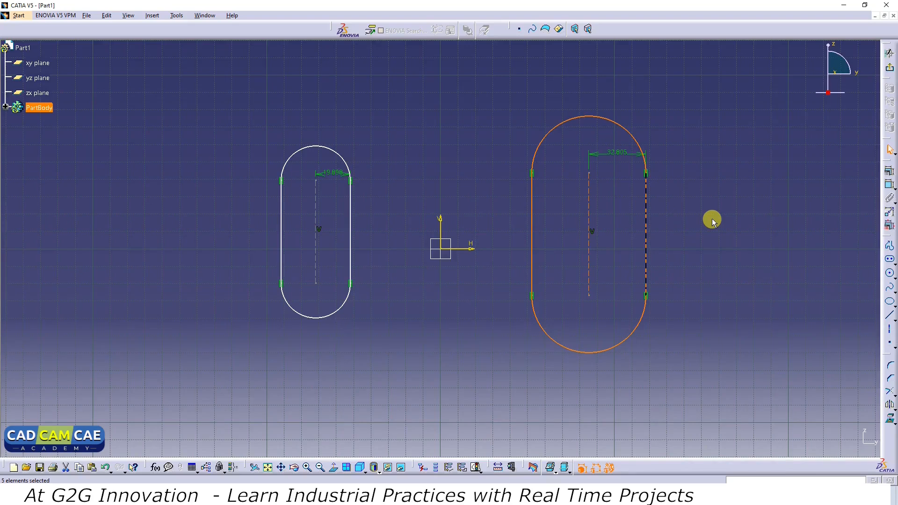
Delete both elongated holes from the sketch.
left_click(716, 226)
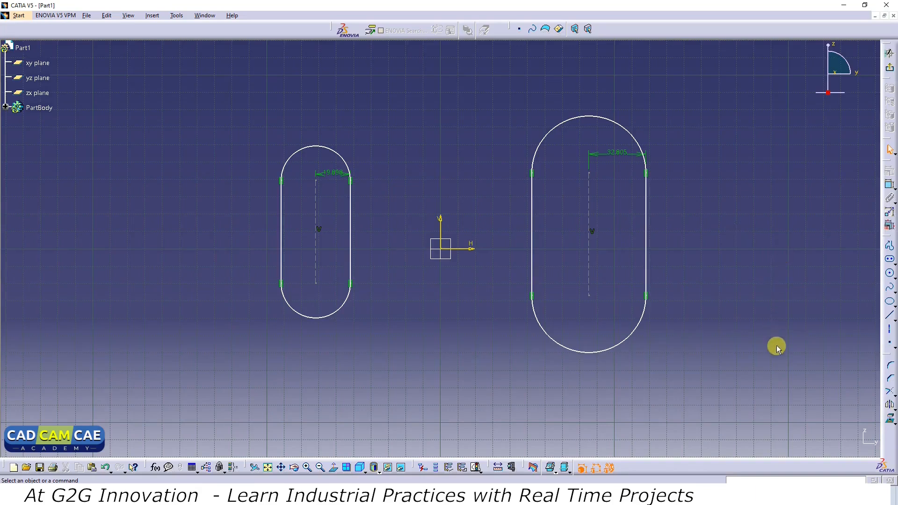
left_click_drag(776, 345, 231, 136)
key("Delete")
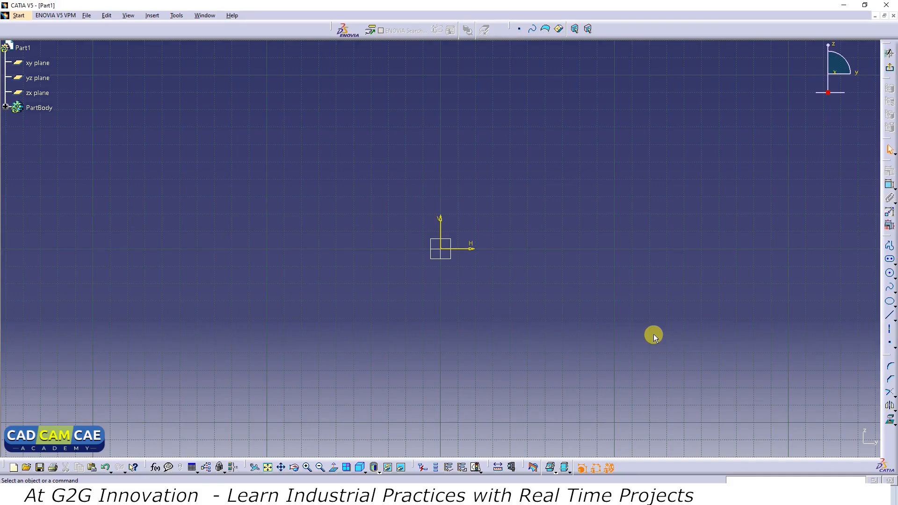
Draw a Cylindrical Elongated Hole on the positive H side, bulging away from the V axis, with an end radius of about 21 mm.
left_click(892, 261)
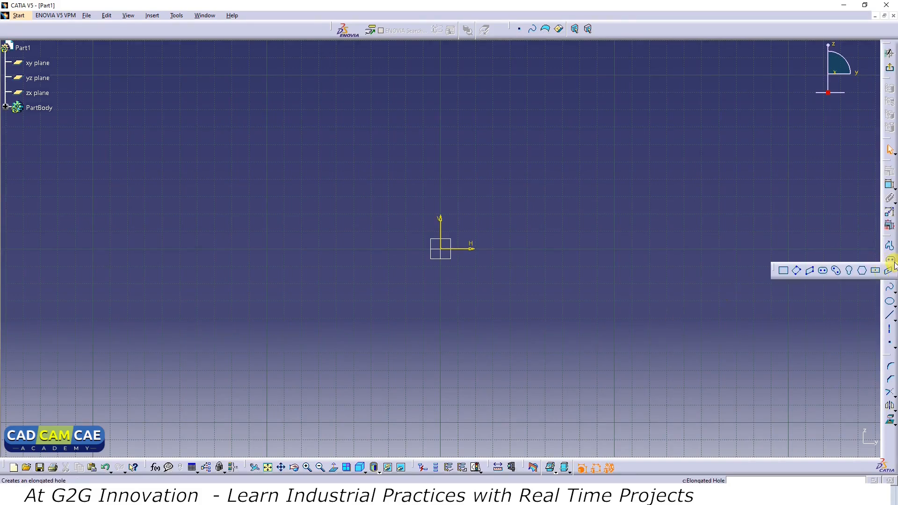
left_click(837, 271)
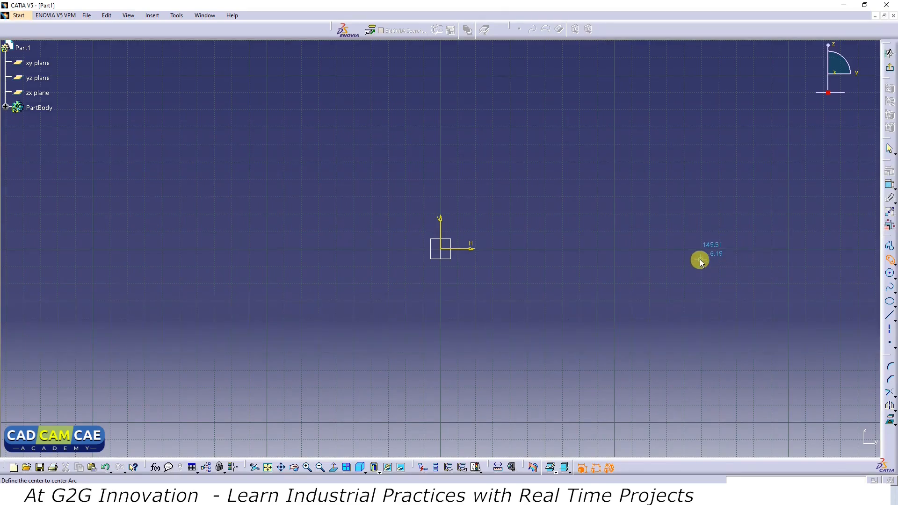
left_click(510, 237)
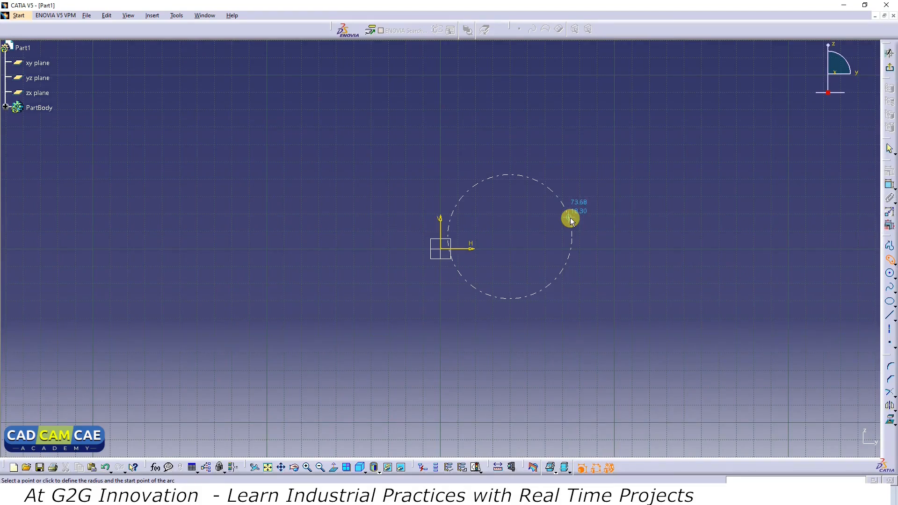
left_click(582, 171)
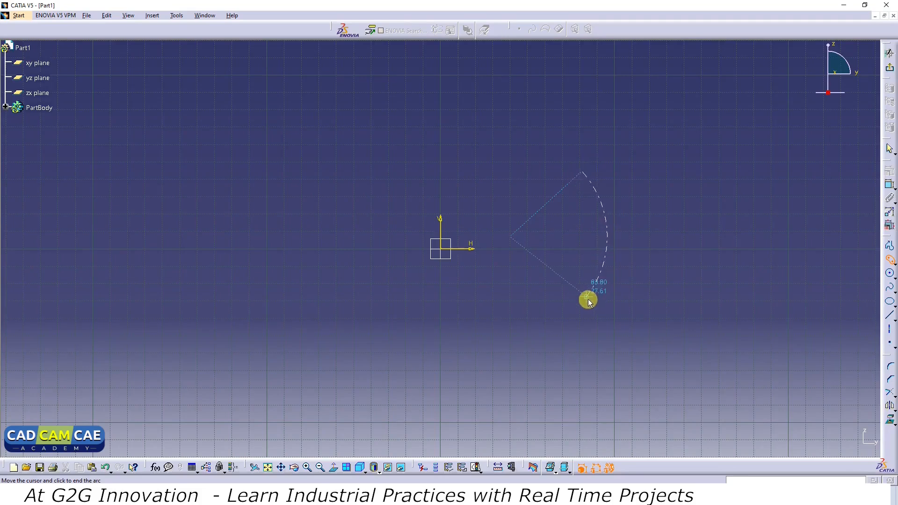
left_click(586, 299)
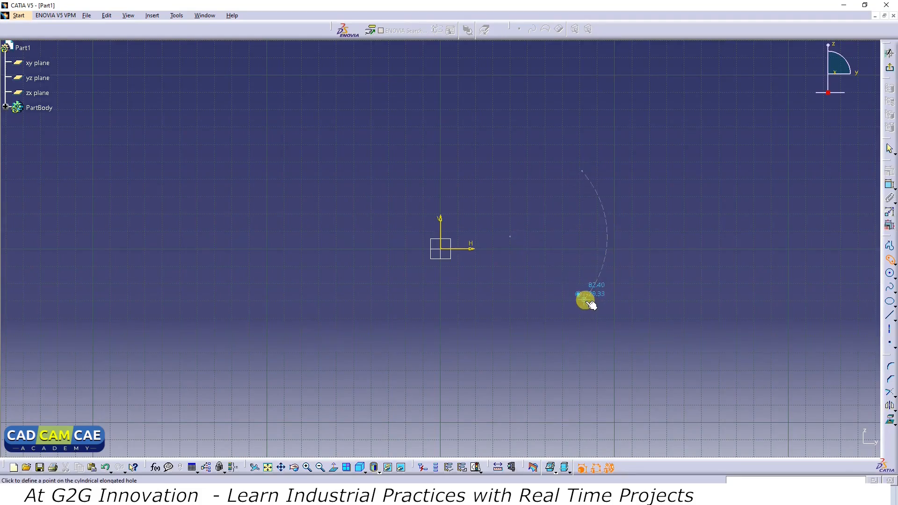
left_click(548, 295)
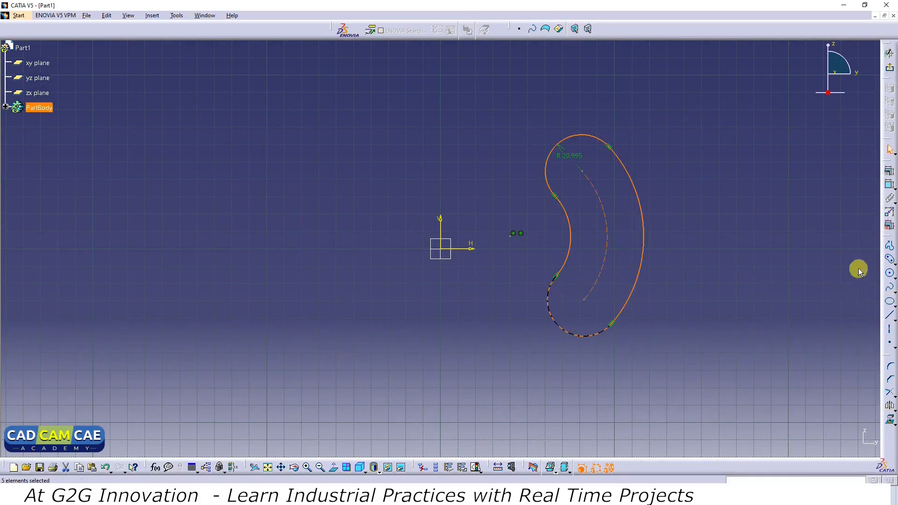
Draw a second Cylindrical Elongated Hole on the negative H side, bulging towards the V axis, with an end radius of about 21 mm.
left_click(890, 260)
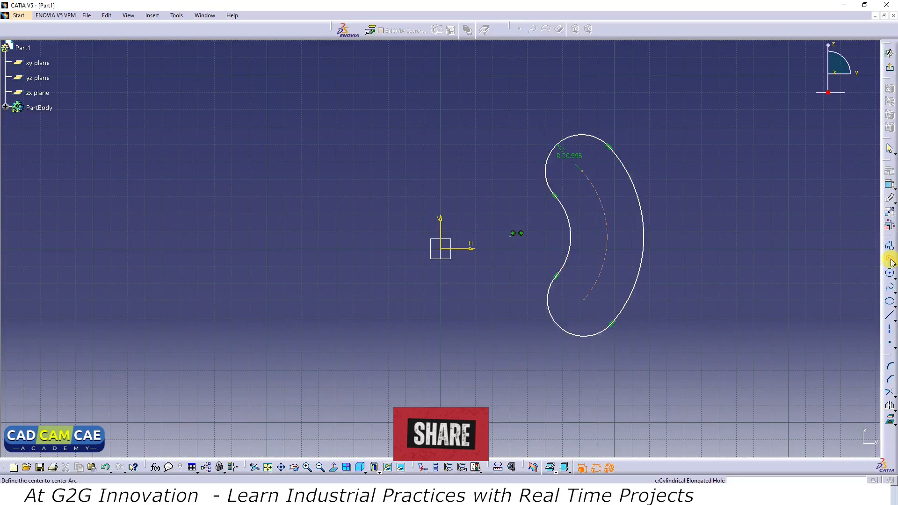
left_click(185, 209)
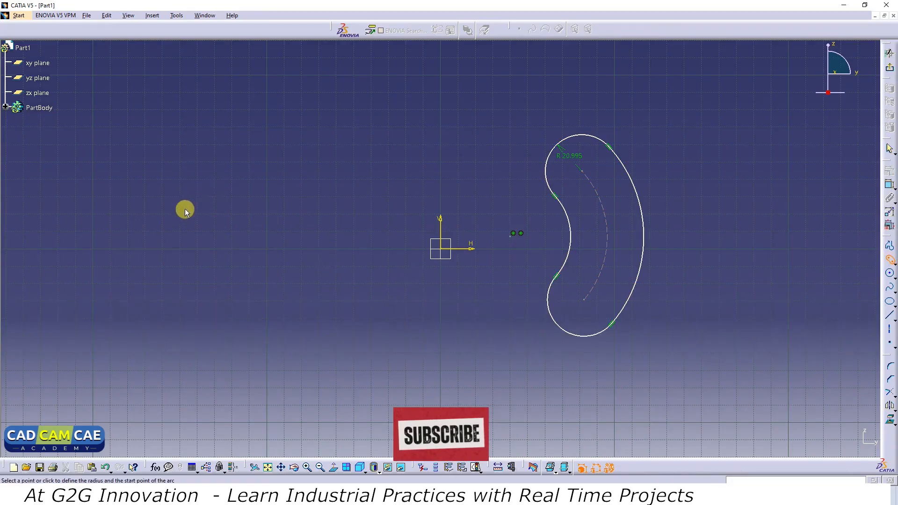
left_click(299, 160)
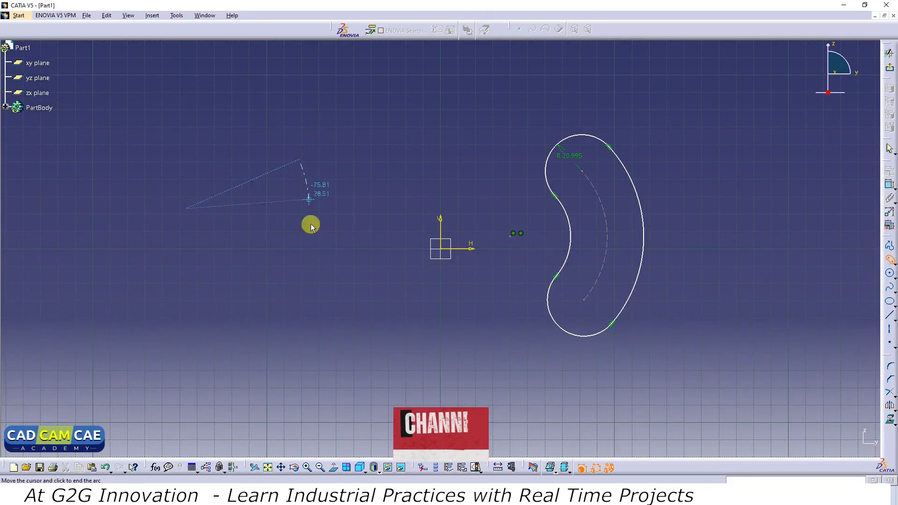
left_click(279, 288)
left_click(253, 264)
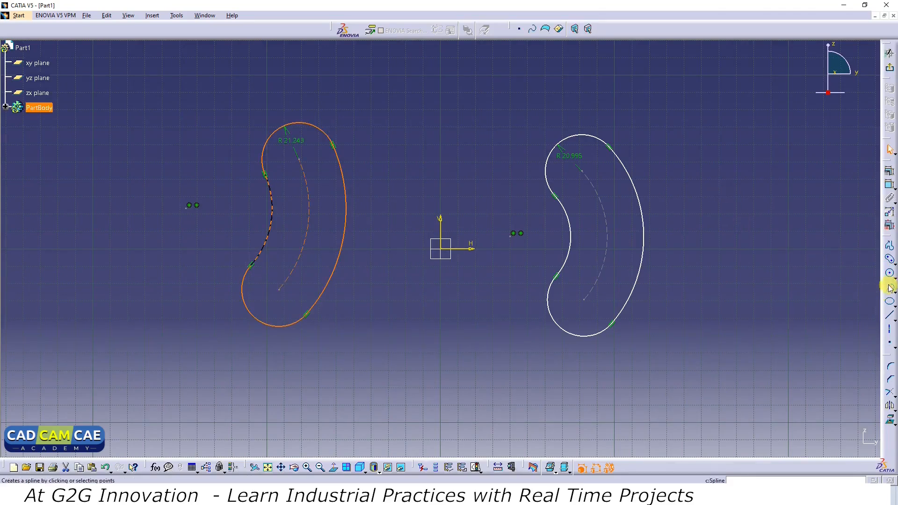
Draw a third, smaller Cylindrical Elongated Hole arching across the V axis above the origin, with an end radius of about 12 mm.
left_click(890, 262)
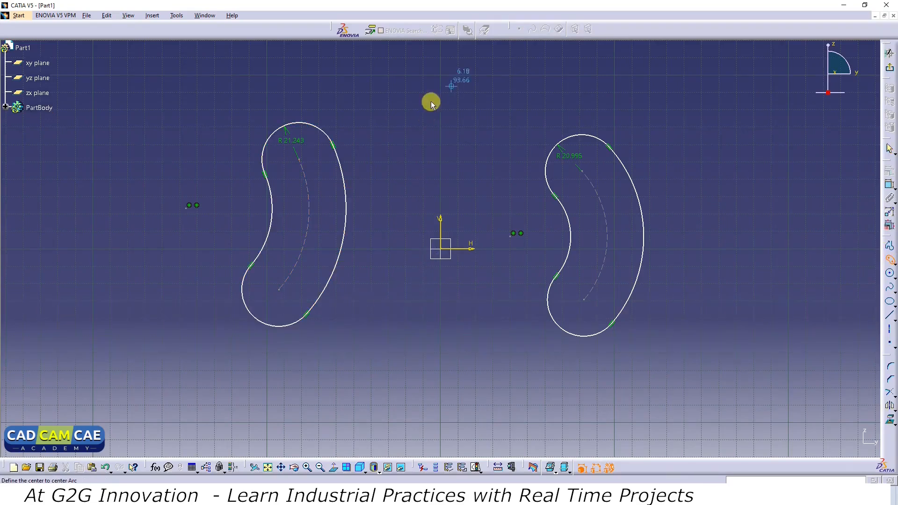
left_click(418, 131)
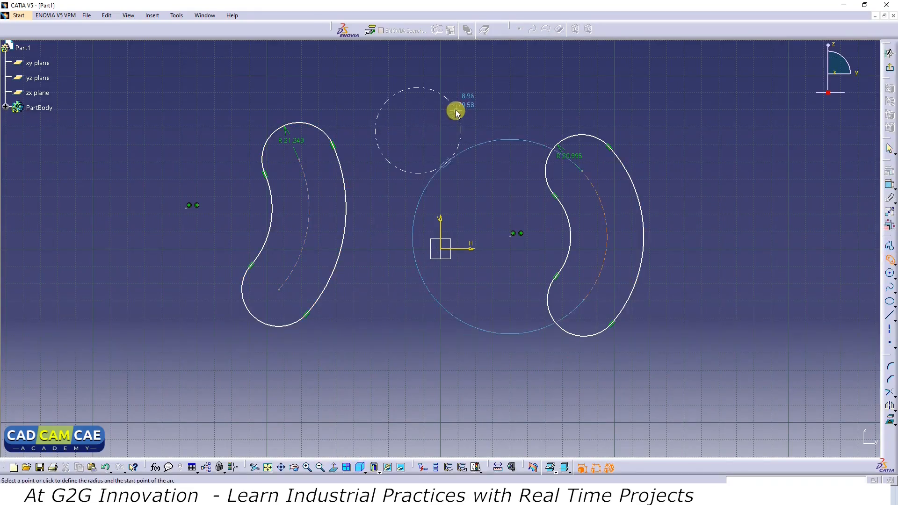
left_click(456, 108)
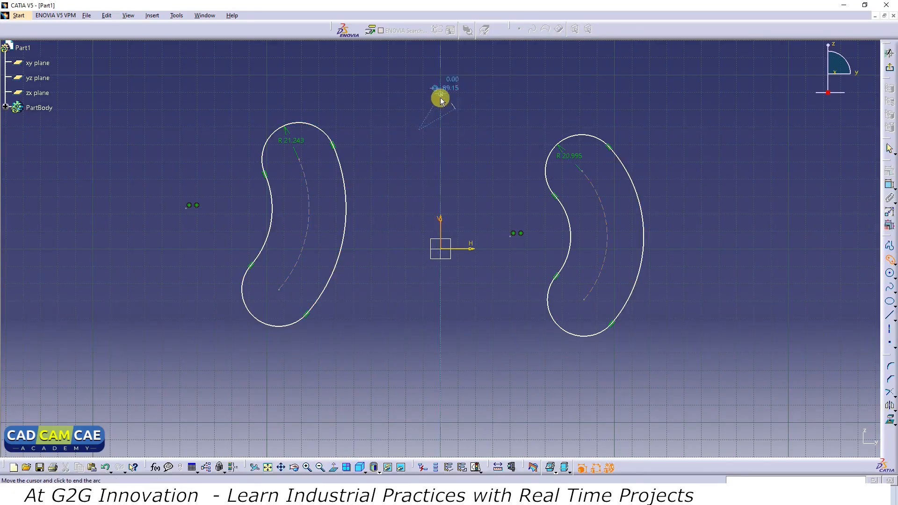
left_click(372, 99)
left_click(367, 93)
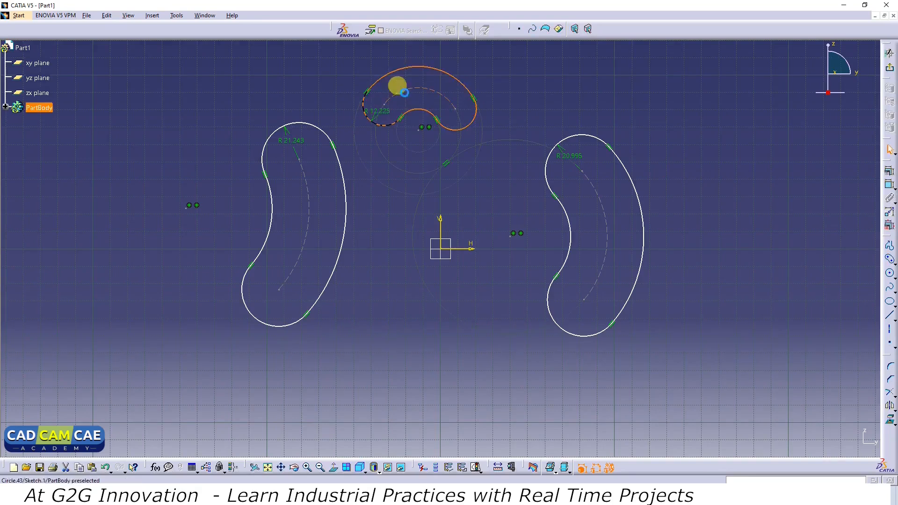
Delete all three cylindrical elongated holes from the sketch.
left_click(744, 183)
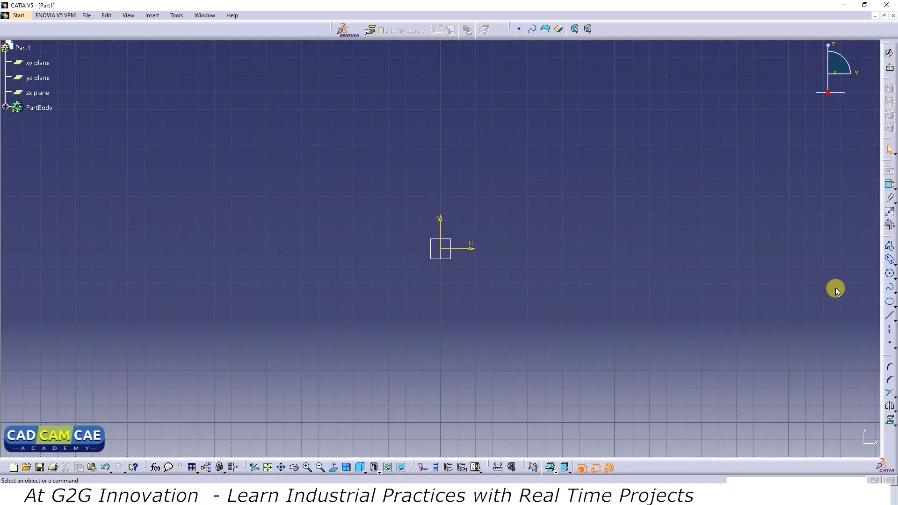
Draw a nearly vertical Keyhole Profile on the negative H side, with a small lower radius of about 28 mm and a large upper radius of about 38 mm.
left_click(892, 261)
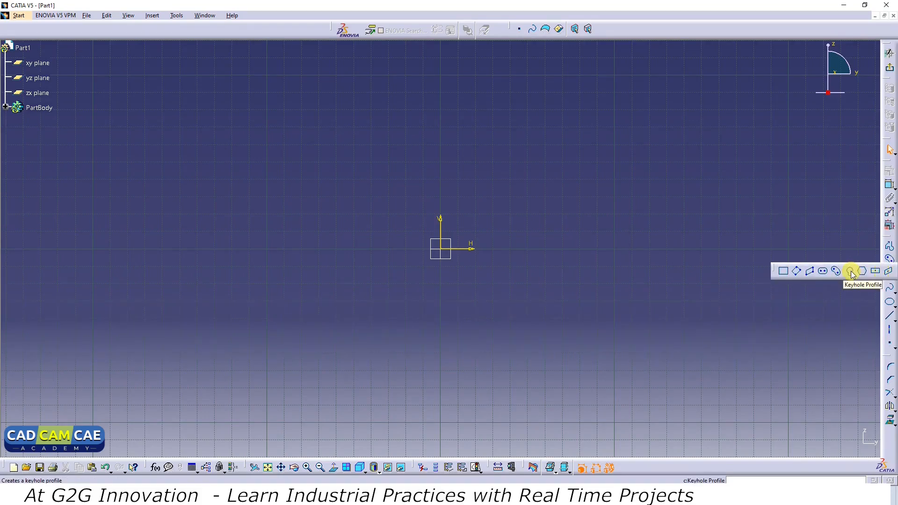
left_click(851, 272)
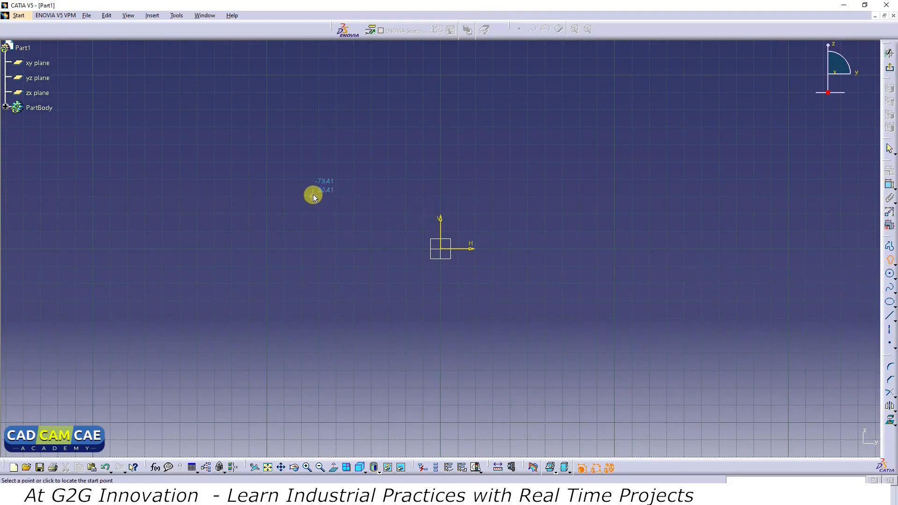
left_click(269, 164)
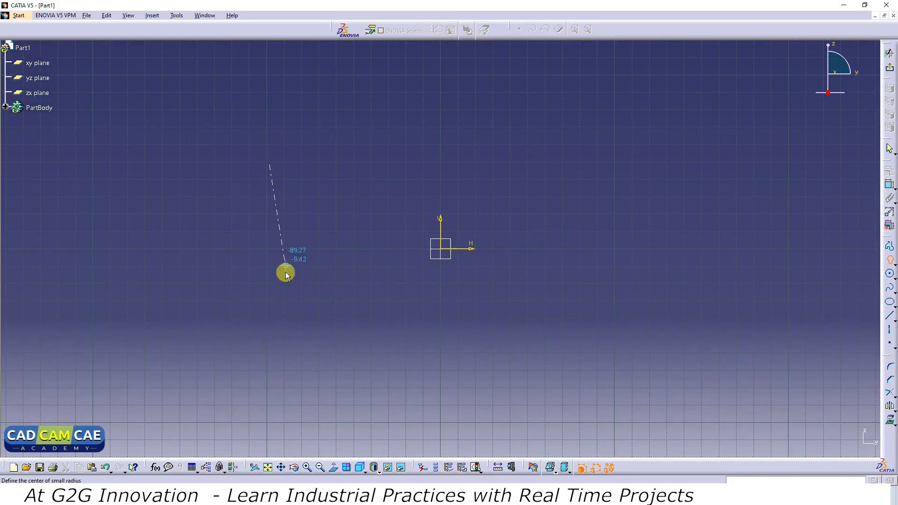
left_click(265, 317)
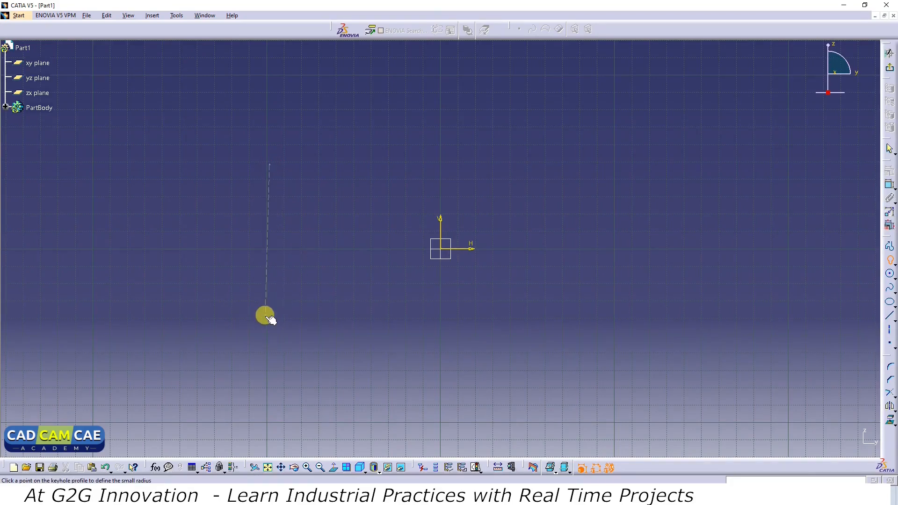
left_click(217, 319)
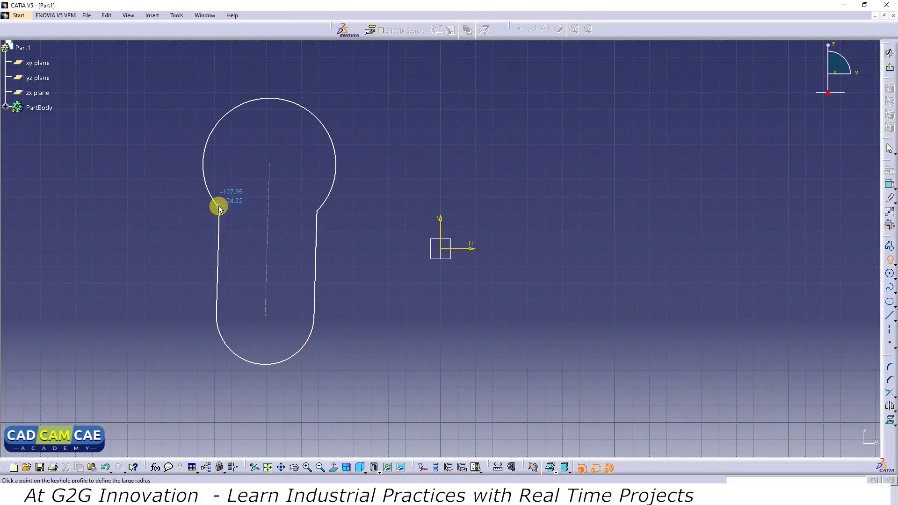
left_click(218, 206)
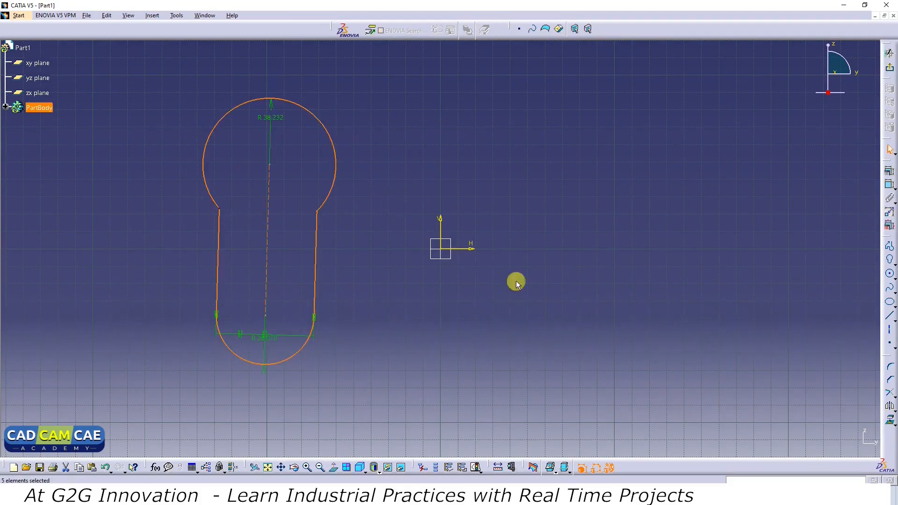
left_click(535, 297)
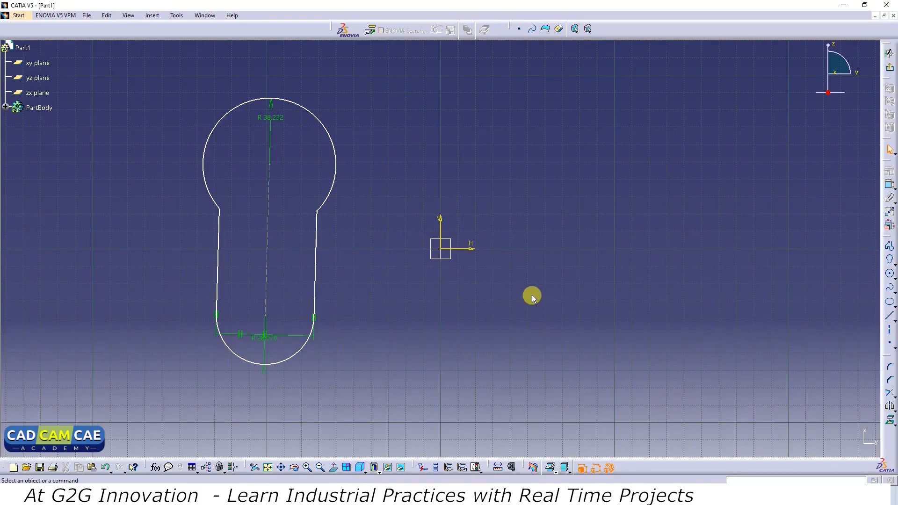
Draw a second Keyhole Profile with a vertical axis on the positive H side, with the large radius above and the small radius below.
left_click(890, 259)
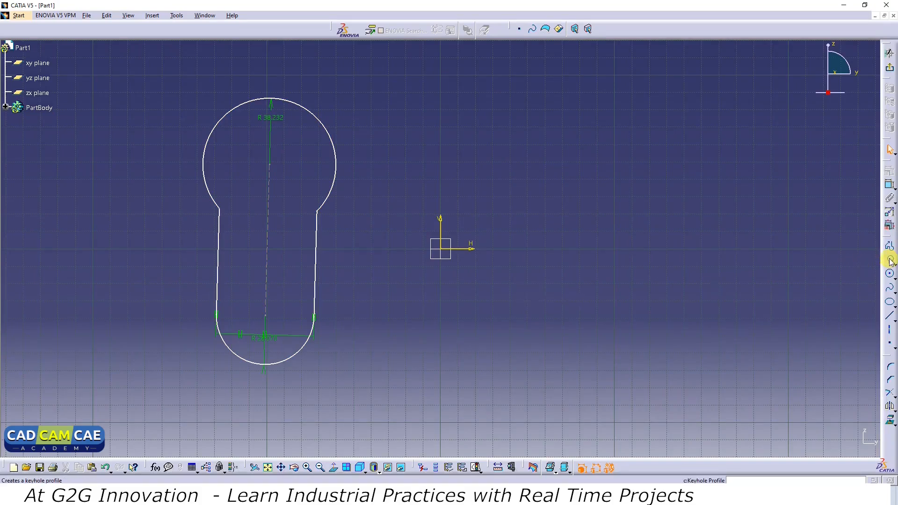
left_click(639, 131)
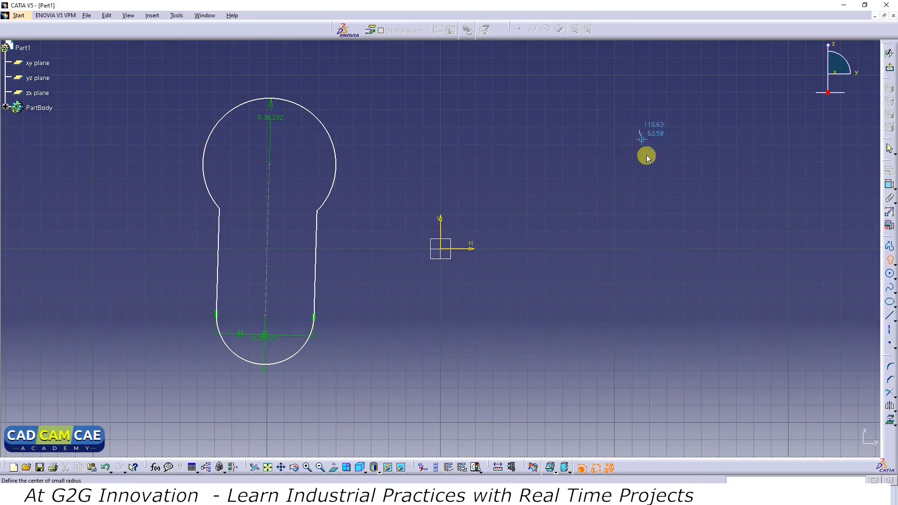
left_click(639, 317)
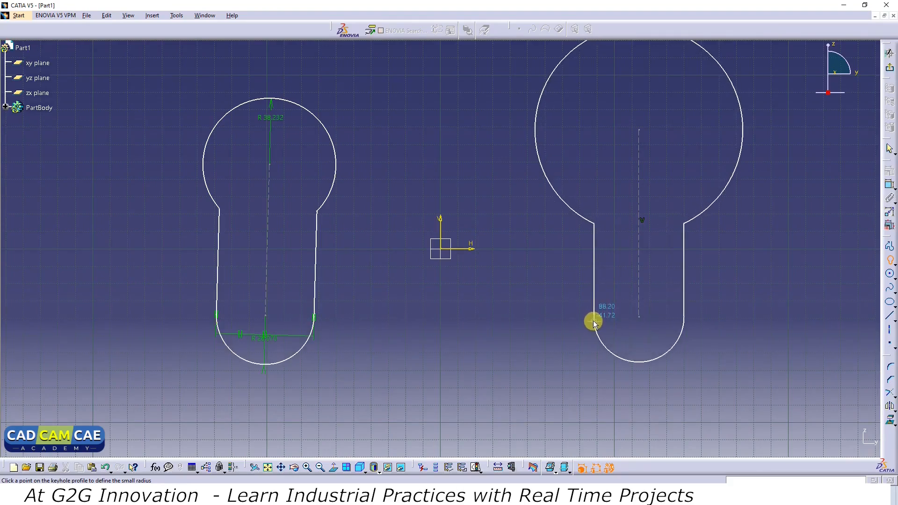
left_click(594, 321)
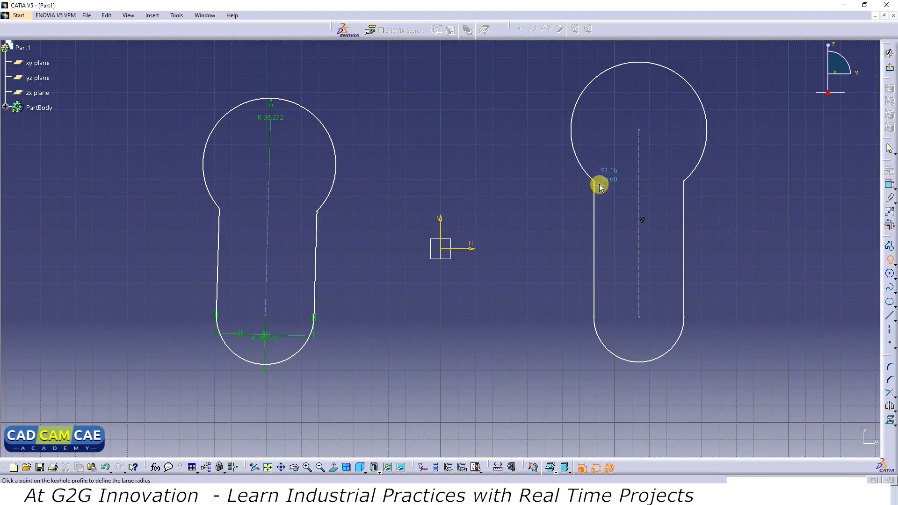
left_click(599, 184)
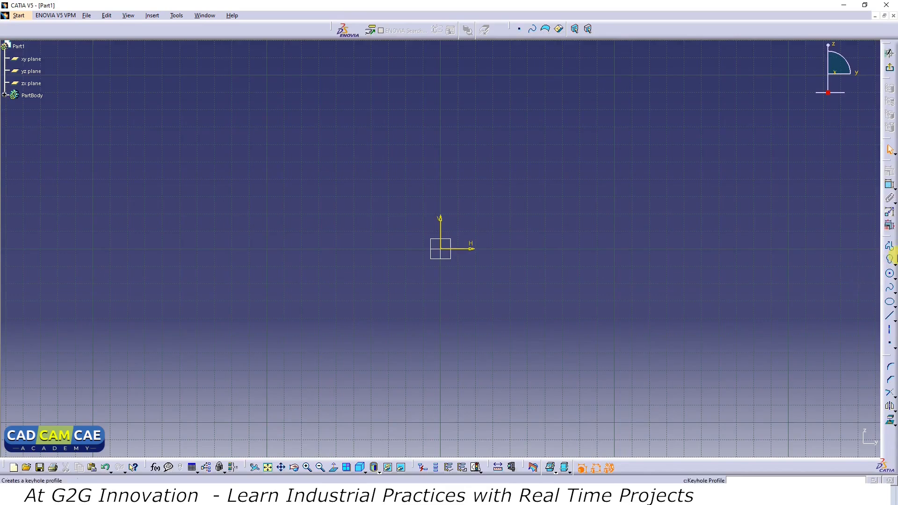
Draw a Hexagon centred above the H axis on the positive H side, with a side's midpoint at about H 88, V 41.
left_click(890, 259)
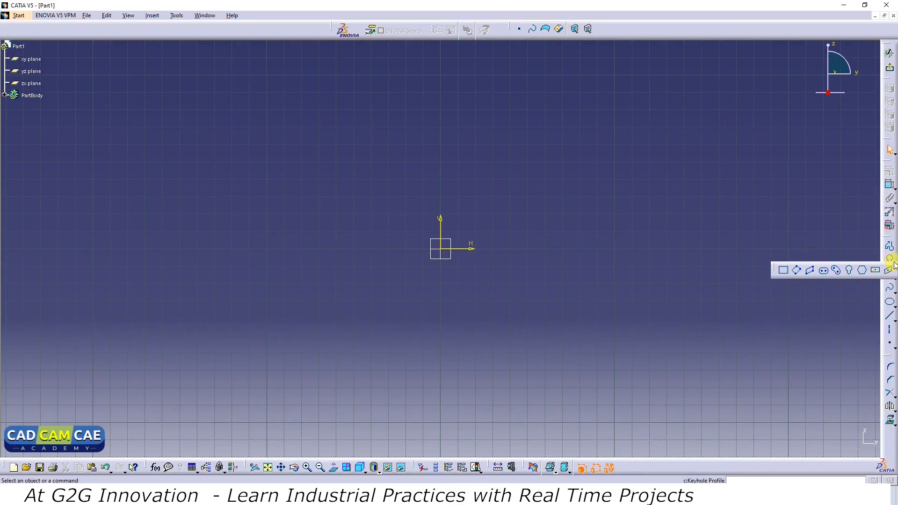
left_click(863, 273)
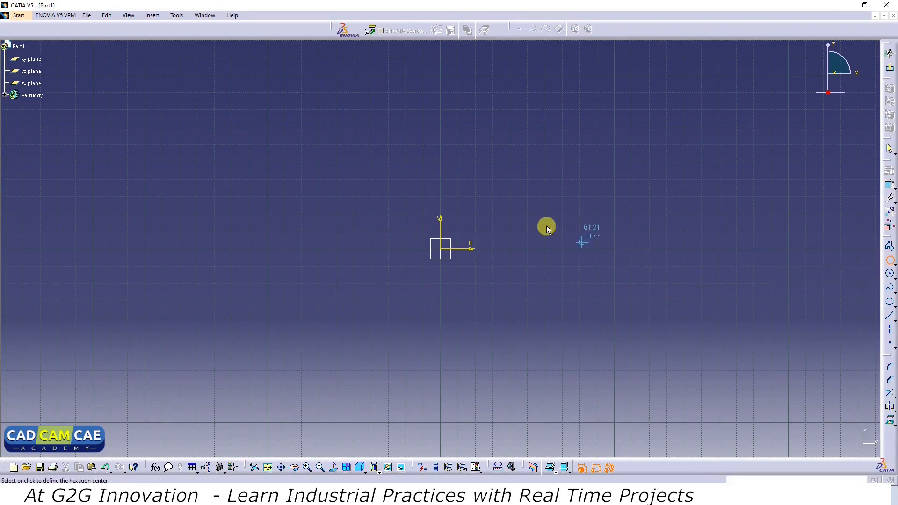
left_click(532, 194)
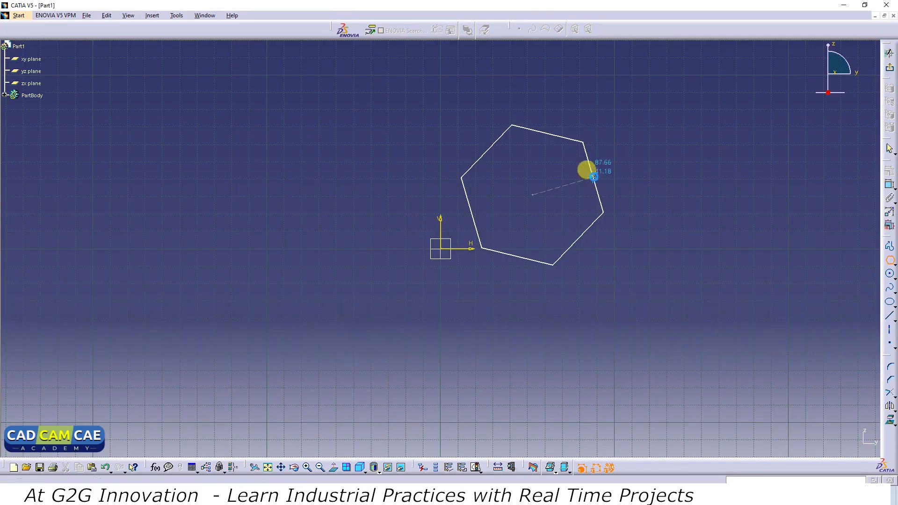
left_click(594, 177)
left_click(655, 230)
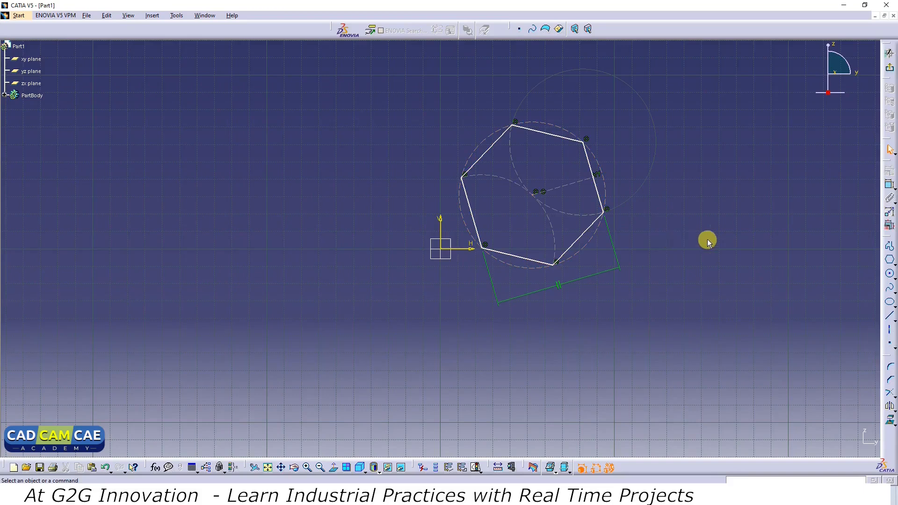
Draw a second, larger Hexagon centred just below the H axis on the negative H side.
left_click(889, 260)
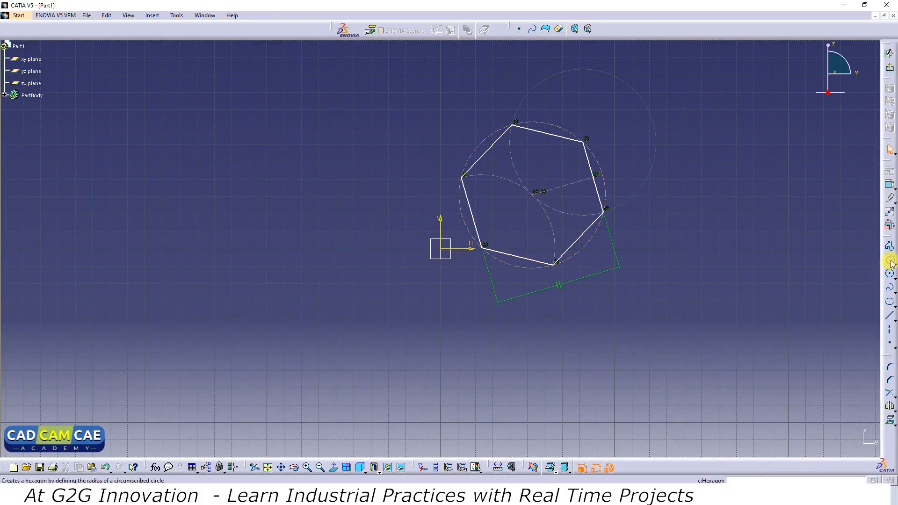
left_click(272, 258)
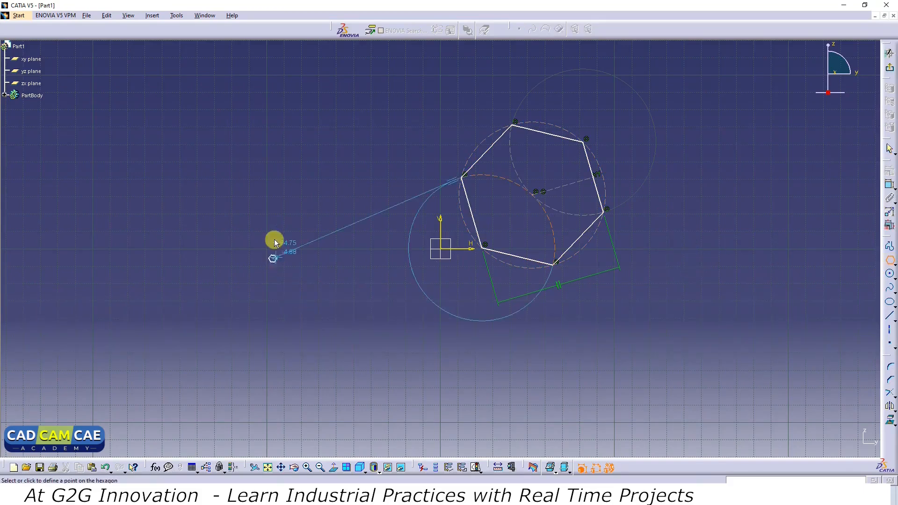
left_click(282, 180)
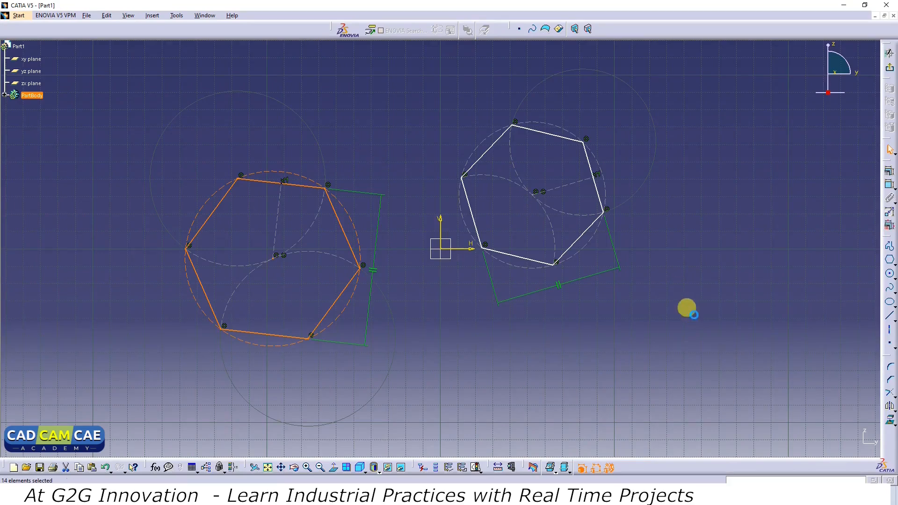
Delete both hexagons together with their construction geometry and constraints from the sketch.
left_click(685, 306)
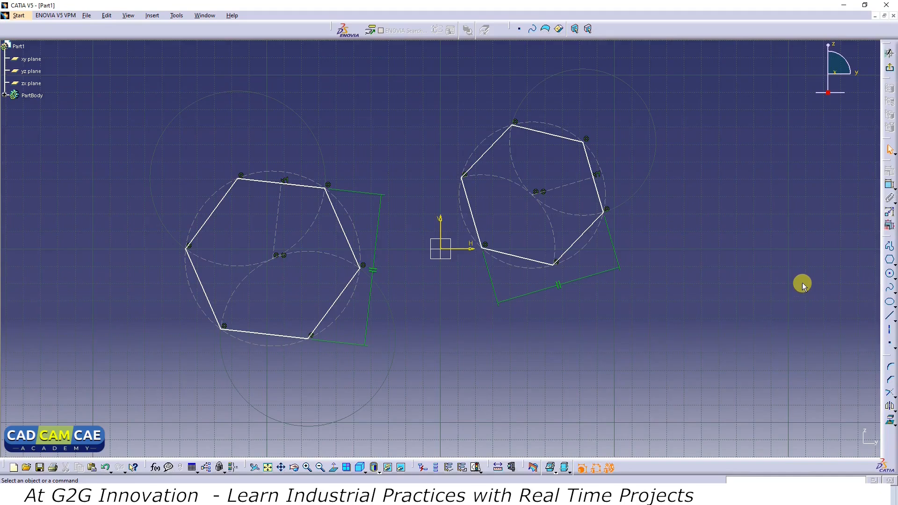
mouse_move(669, 66)
left_mouse_down()
mouse_move(512, 355)
mouse_move(122, 371)
mouse_move(136, 361)
left_mouse_up()
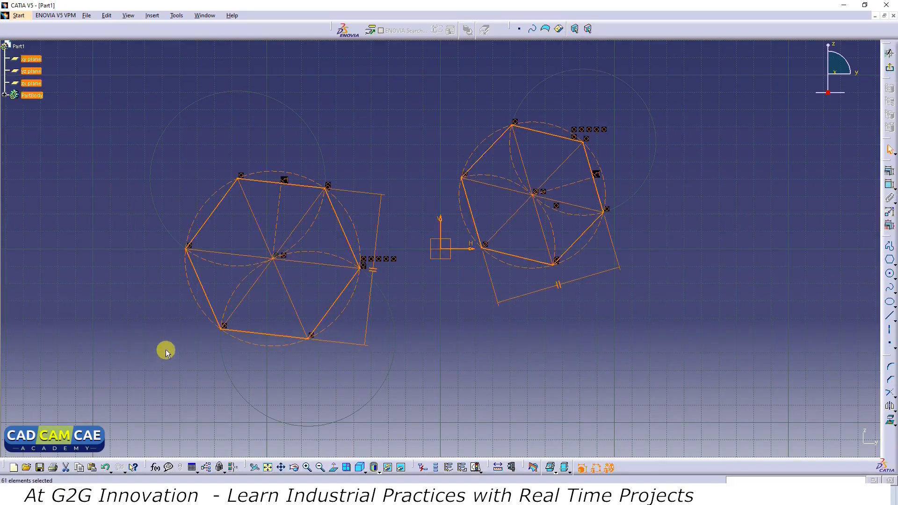
key("Delete")
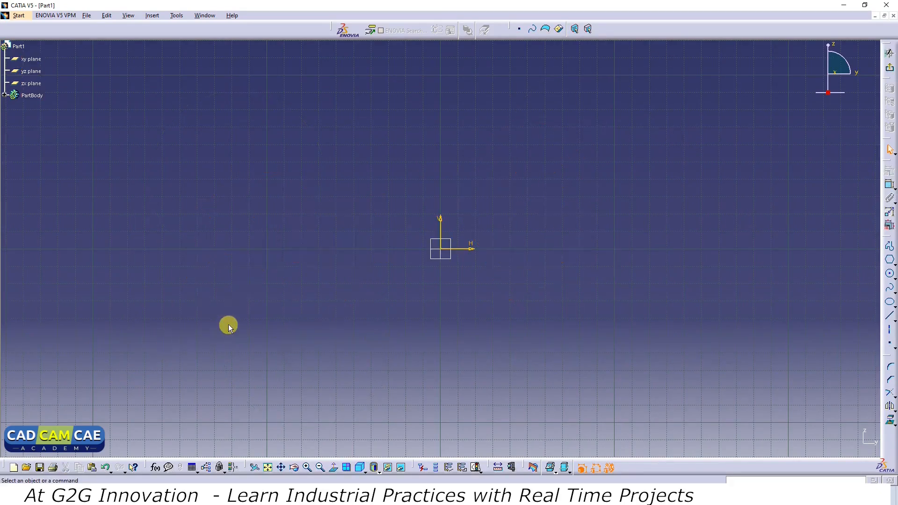
Draw a wide Centered Rectangle that encloses the origin, with its centre on the positive H side just below the H axis.
left_click(894, 265)
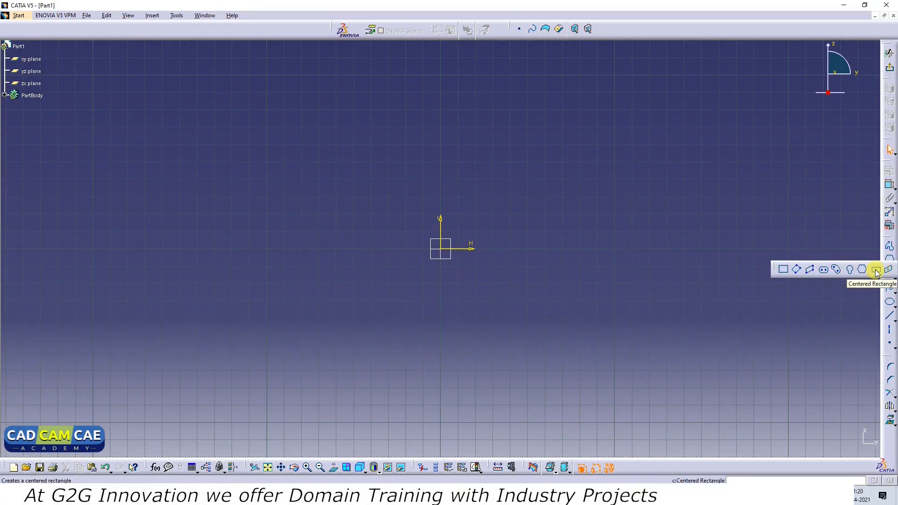
left_click(876, 270)
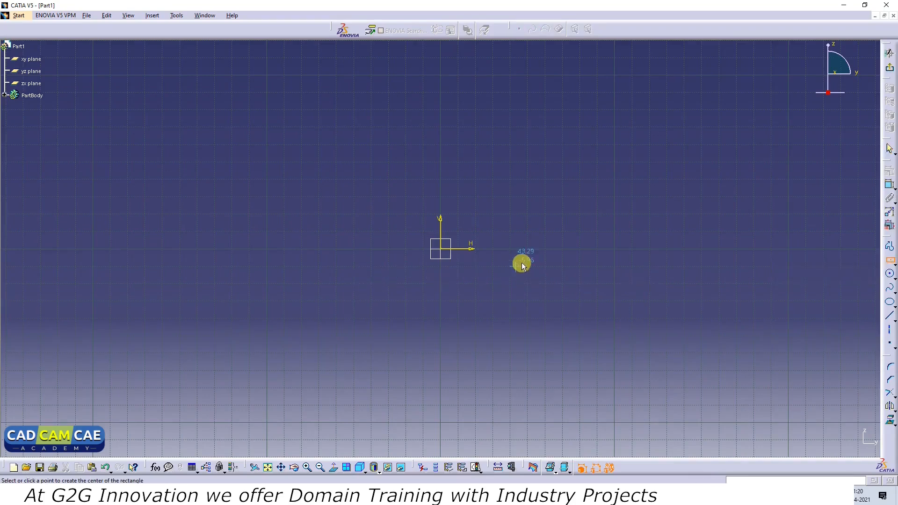
left_click(535, 262)
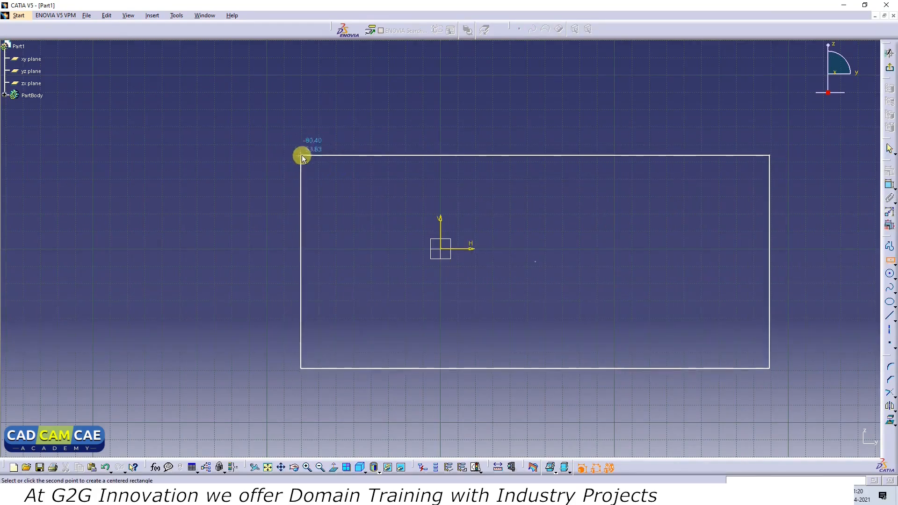
left_click(365, 192)
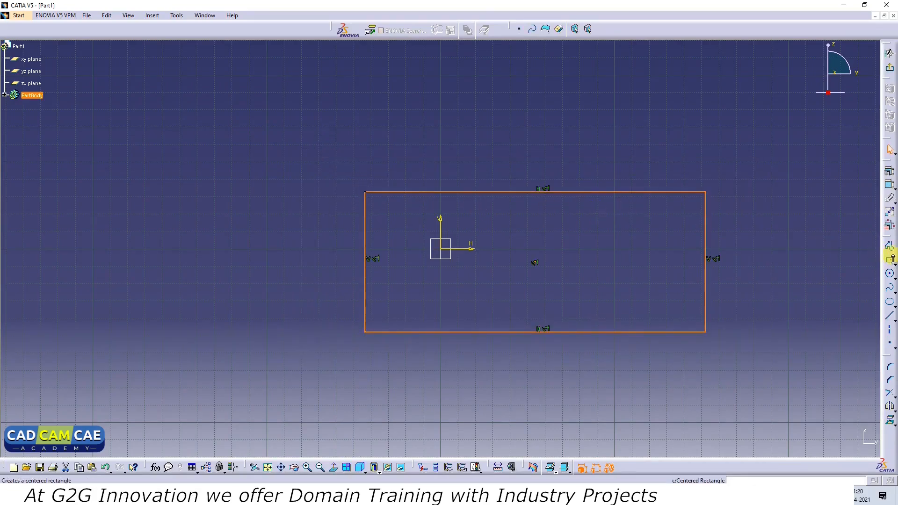
Draw a second, smaller upright Centered Rectangle centred at about H -145, V 8.
left_click(891, 261)
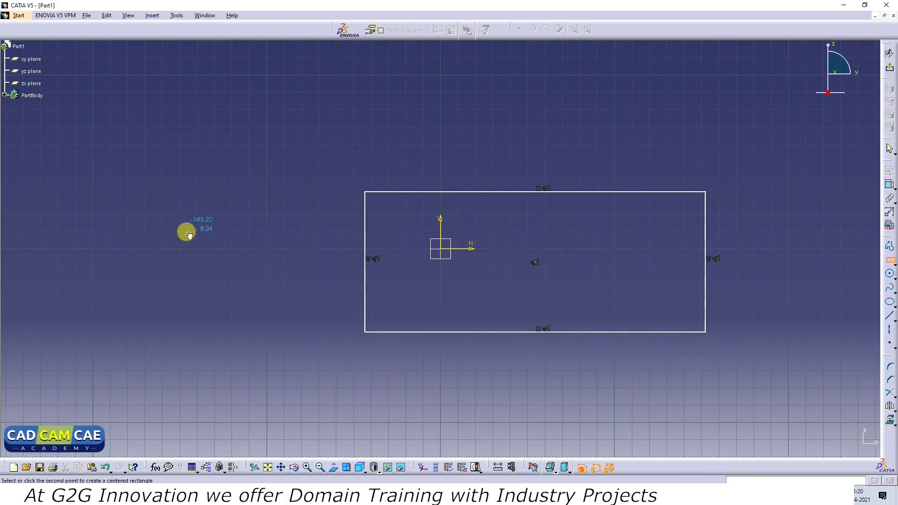
left_click(188, 233)
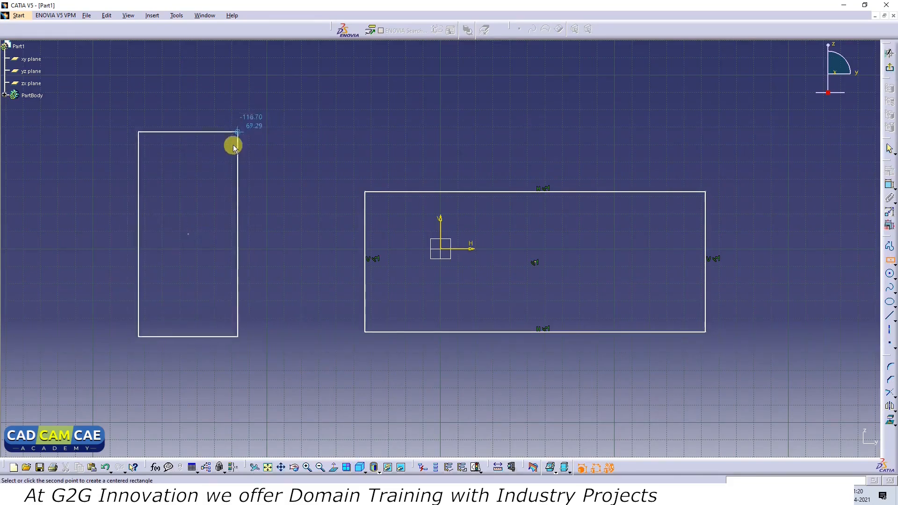
left_click(229, 173)
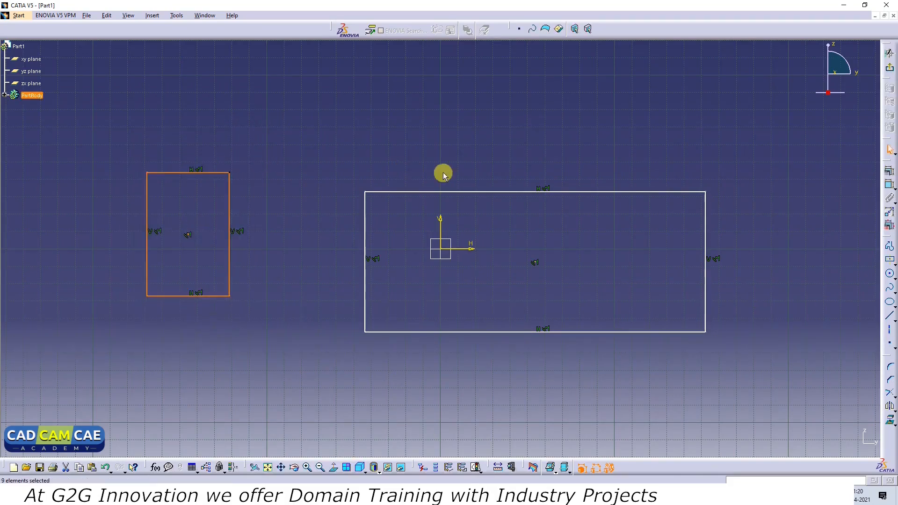
Delete both centered rectangles from the sketch.
left_click(606, 169)
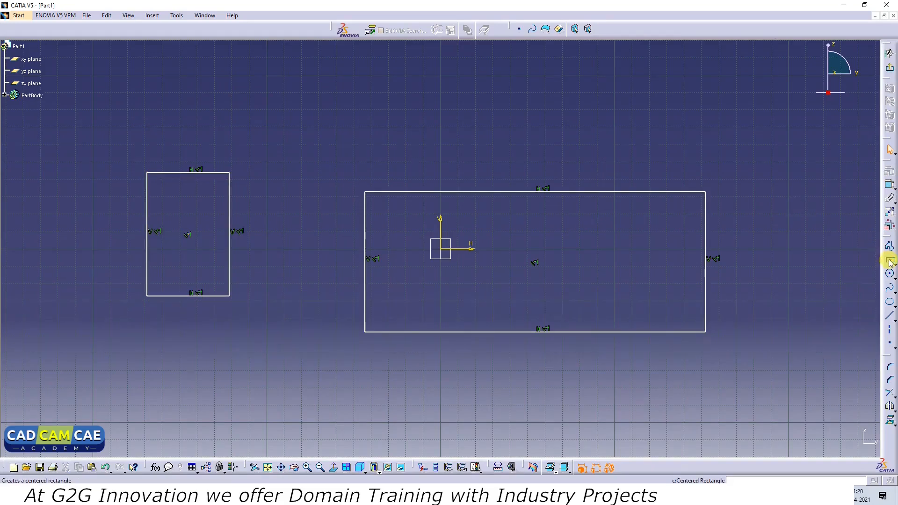
left_click_drag(732, 134, 192, 368)
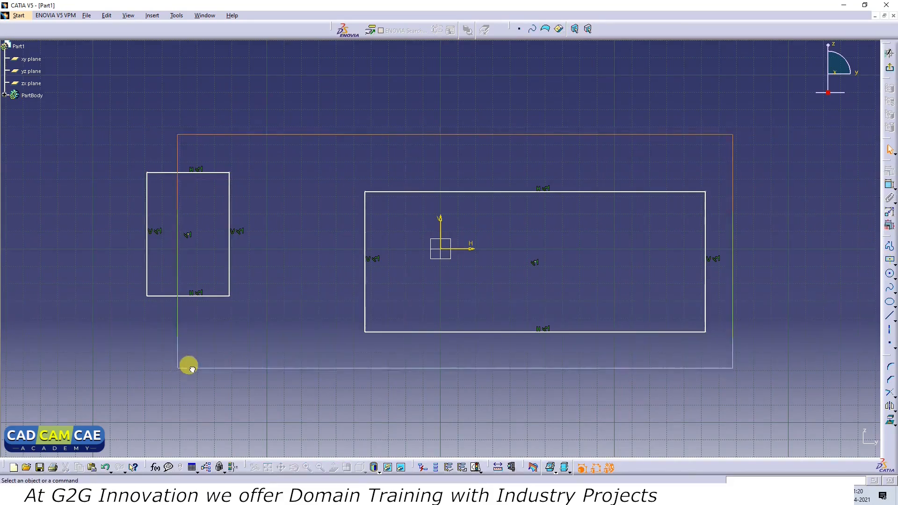
left_click_drag(192, 368, 190, 369)
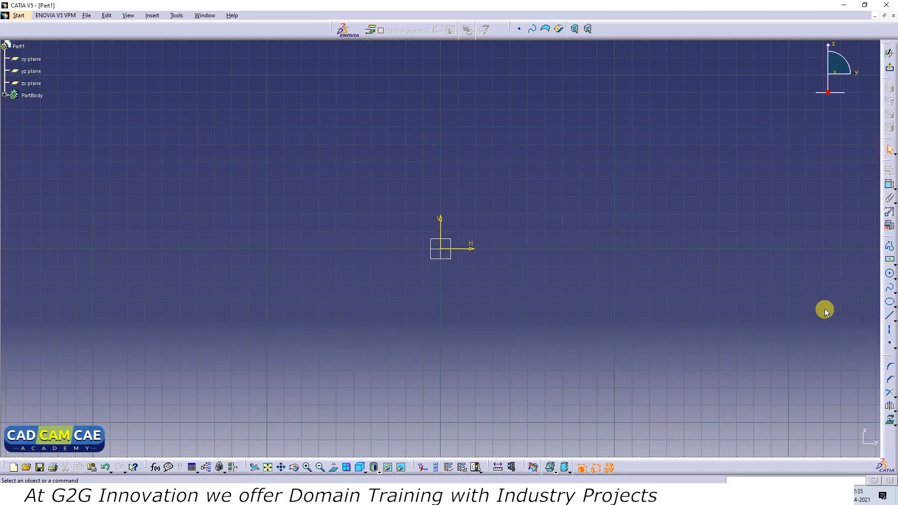
Draw two oblique lines on the positive H side that cross near their upper ends, as references for a Centered Parallelogram.
left_click(891, 263)
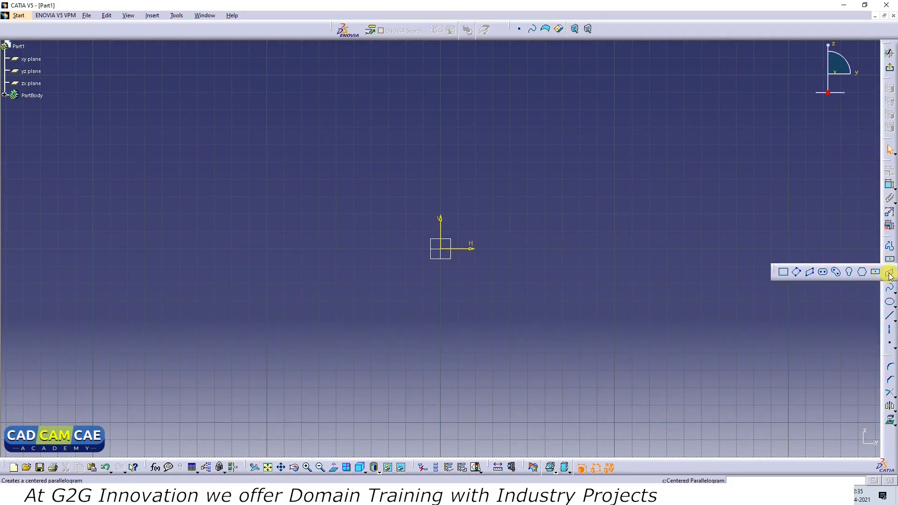
left_click(890, 273)
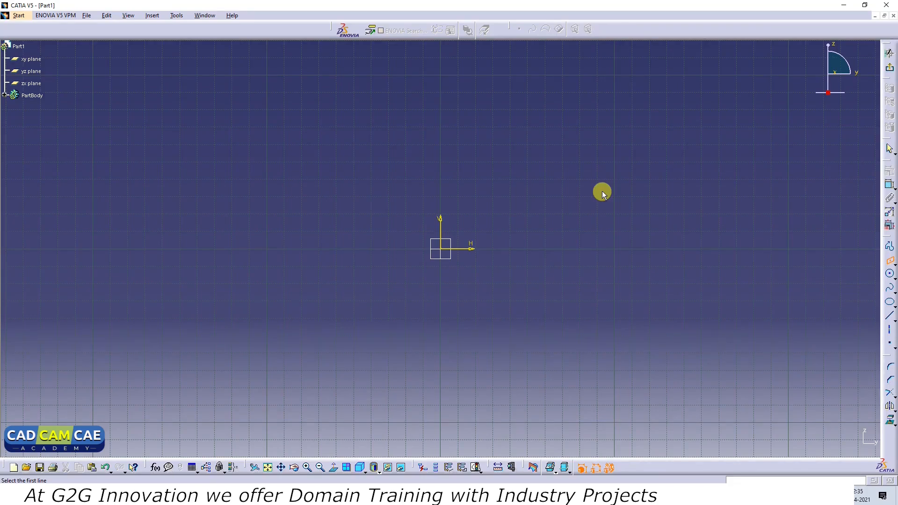
left_click(889, 316)
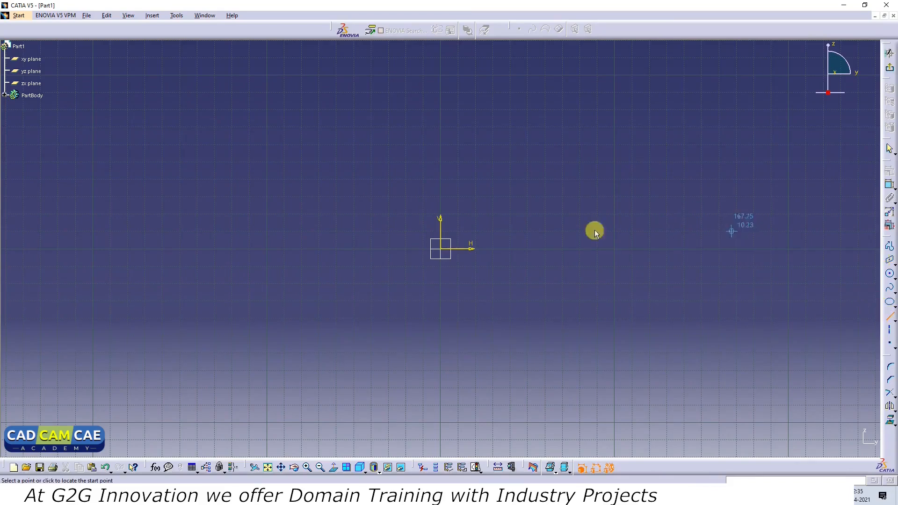
left_click(555, 176)
left_click(450, 333)
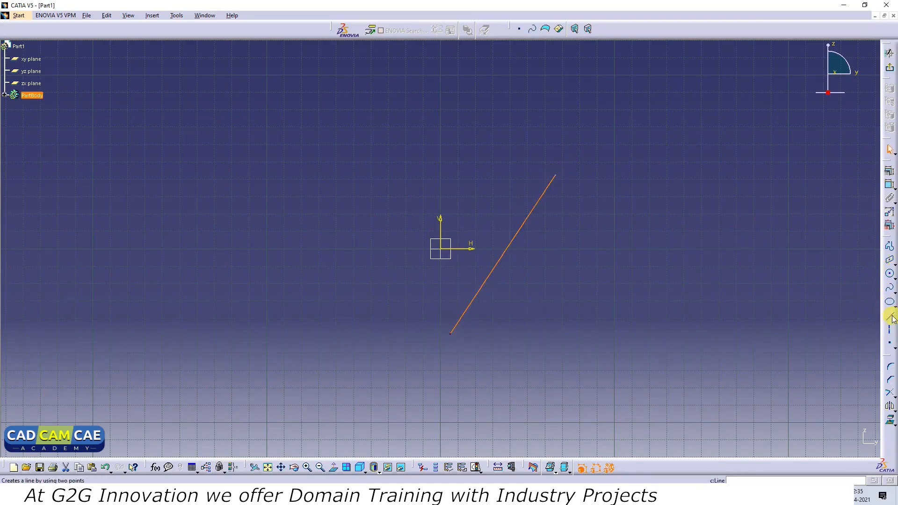
left_click(890, 318)
left_click(533, 167)
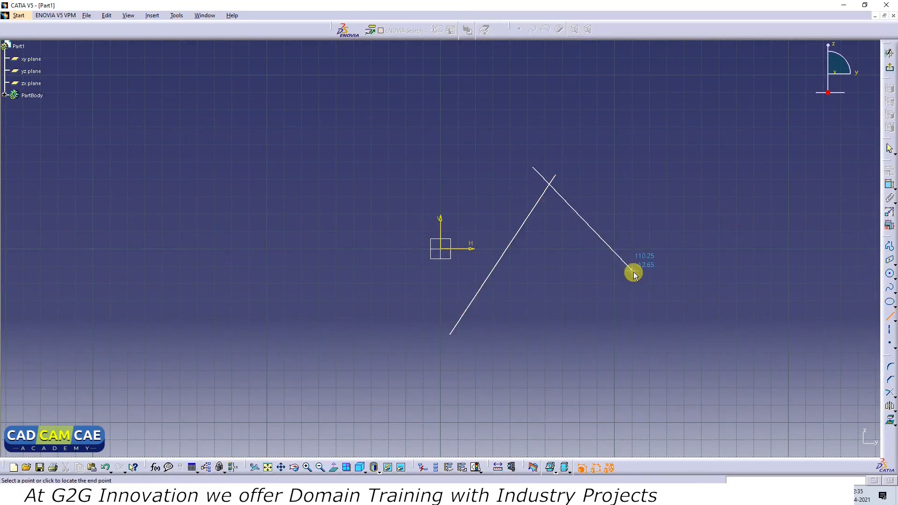
left_click(648, 290)
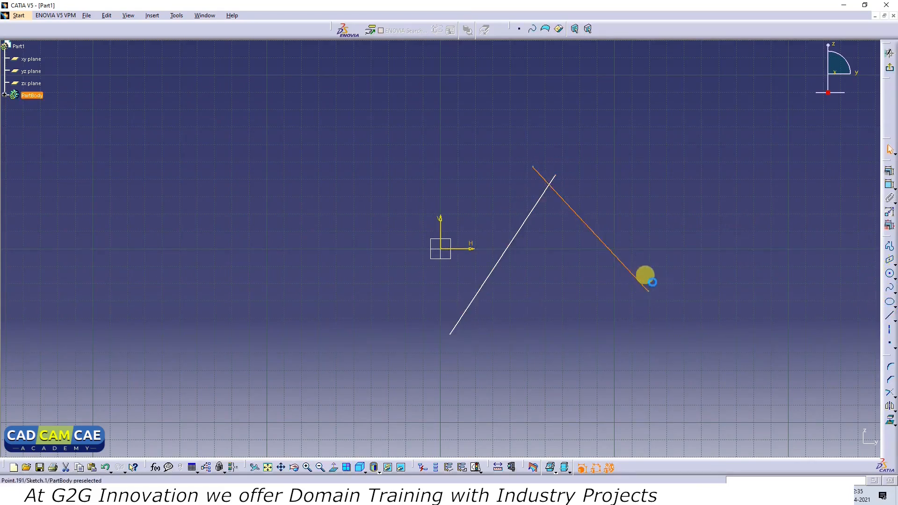
Create a Centered Parallelogram from the two oblique lines, centred on their intersection, with a corner up and away from the V axis.
left_click(890, 261)
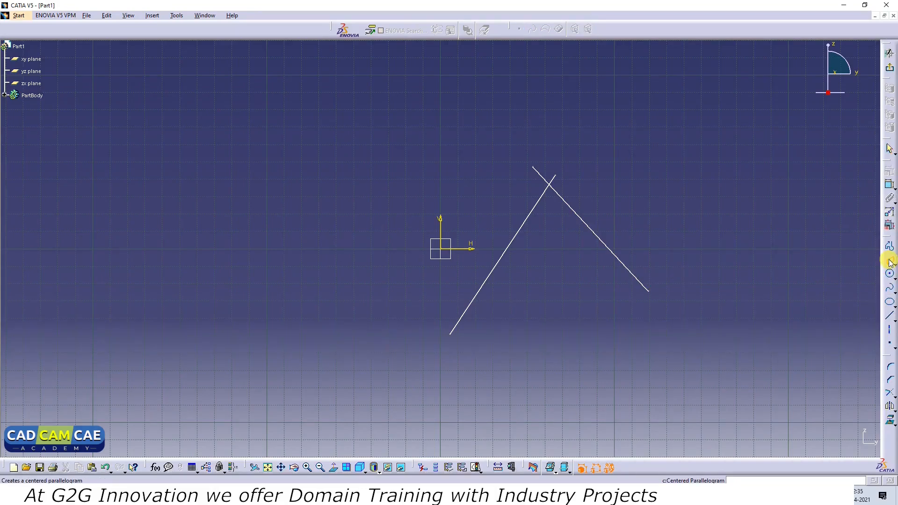
left_click(525, 219)
left_click(586, 224)
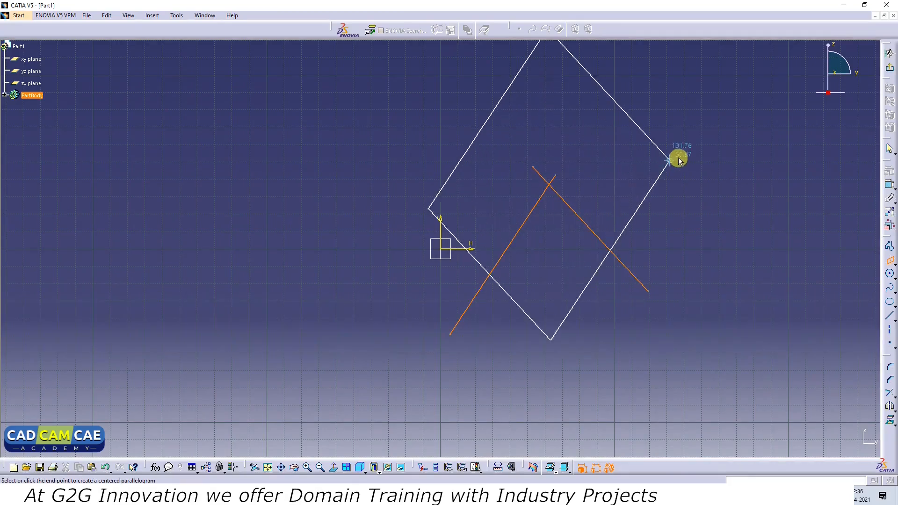
left_click(644, 159)
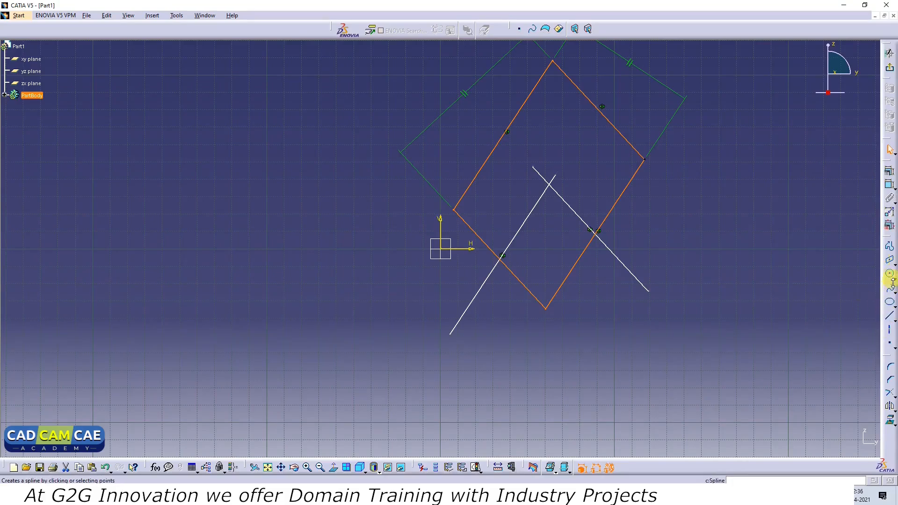
left_click(893, 262)
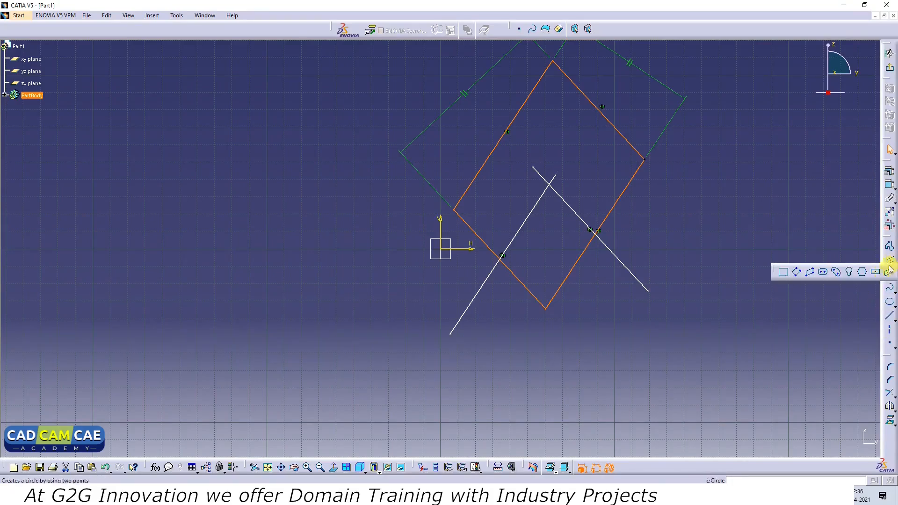
Draw a horizontal rectangle on the negative H side, straddling the level of the H axis, as a reference for a Centered Parallelogram.
left_click(786, 273)
left_click(156, 210)
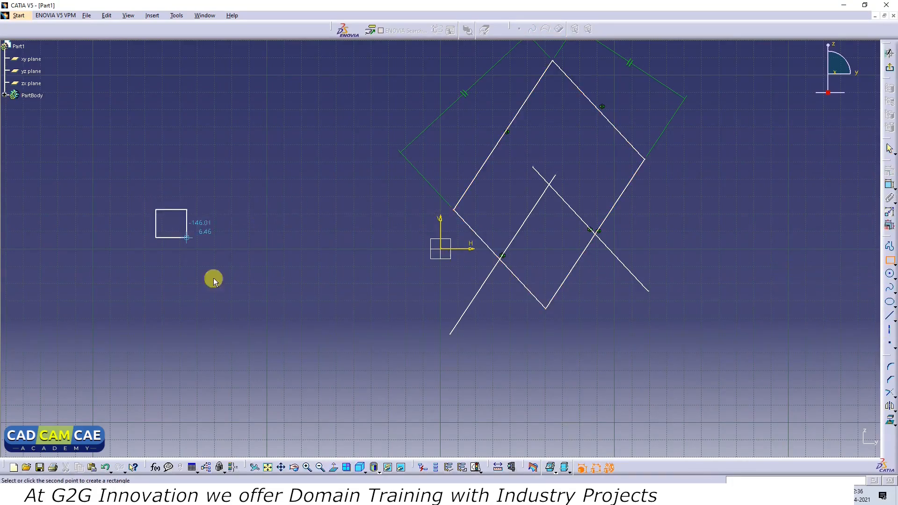
left_click(325, 308)
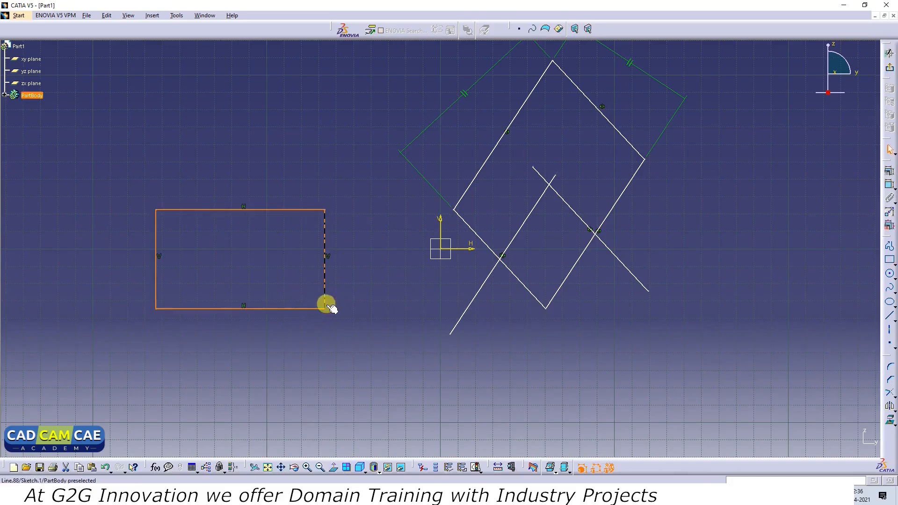
Create a Centered Parallelogram from the new rectangle's upper edge and the vertical edge nearest the V axis, centred on their shared corner.
left_click(894, 262)
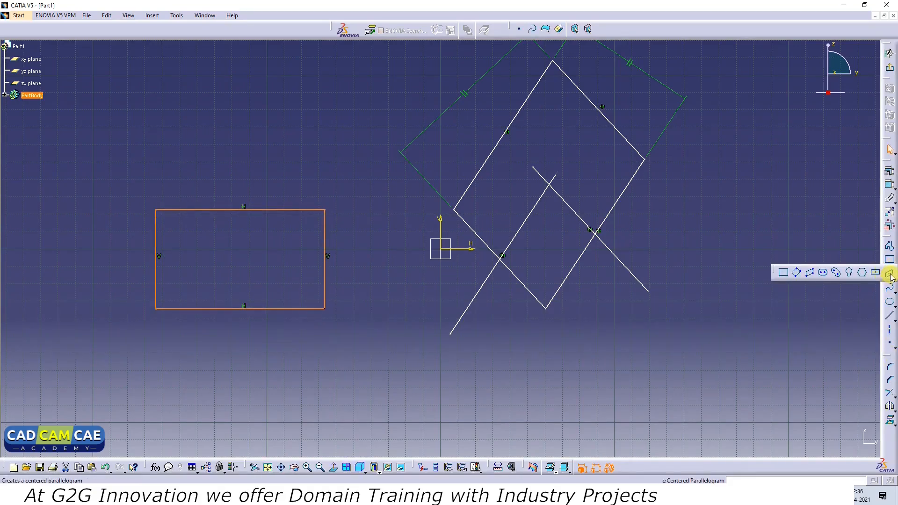
left_click(890, 275)
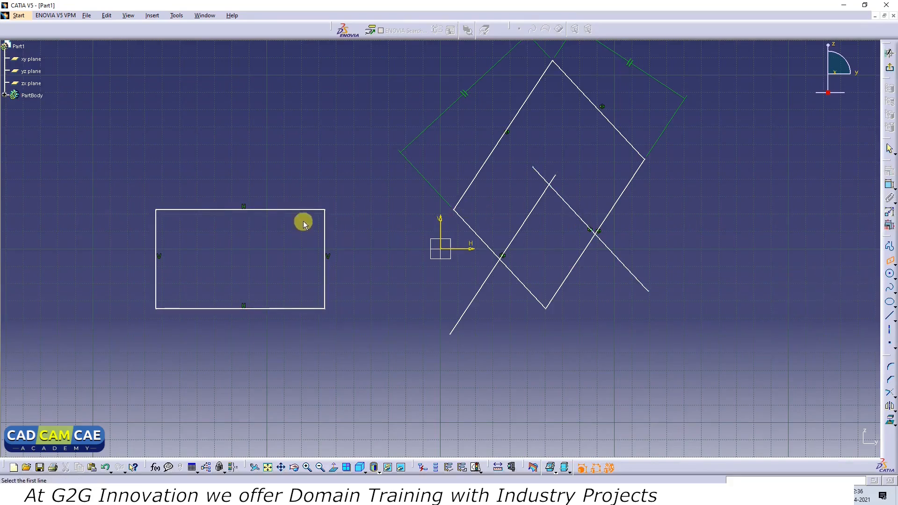
left_click(286, 209)
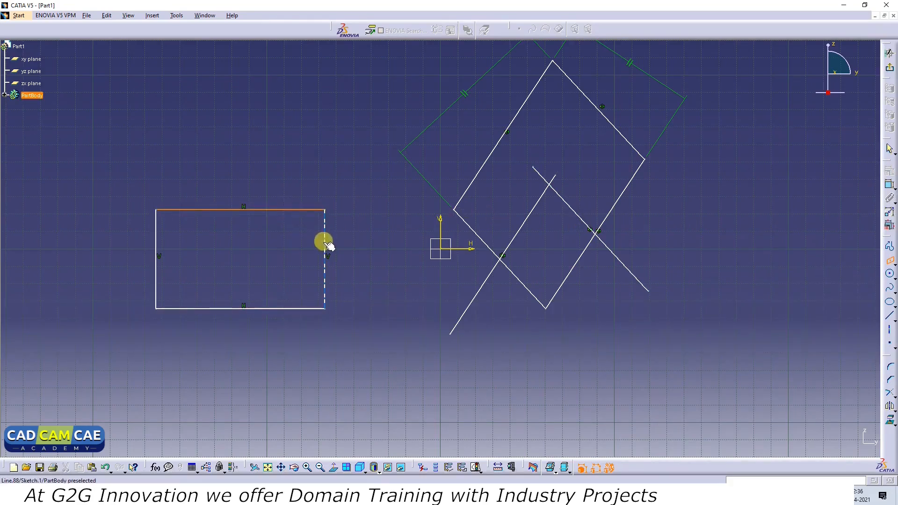
left_click(325, 242)
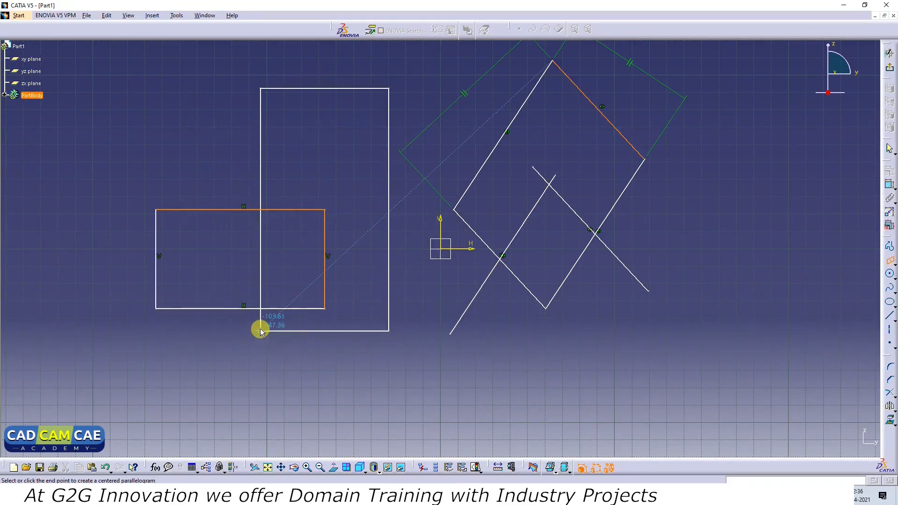
left_click(267, 285)
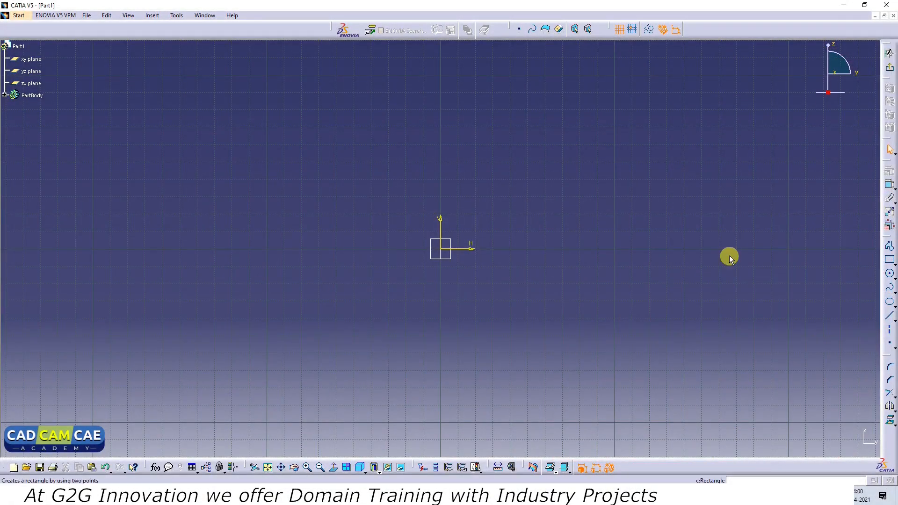
Draw a rectangle about 104 mm wide and 38 mm high on the positive H side, just above the H axis.
left_click(890, 259)
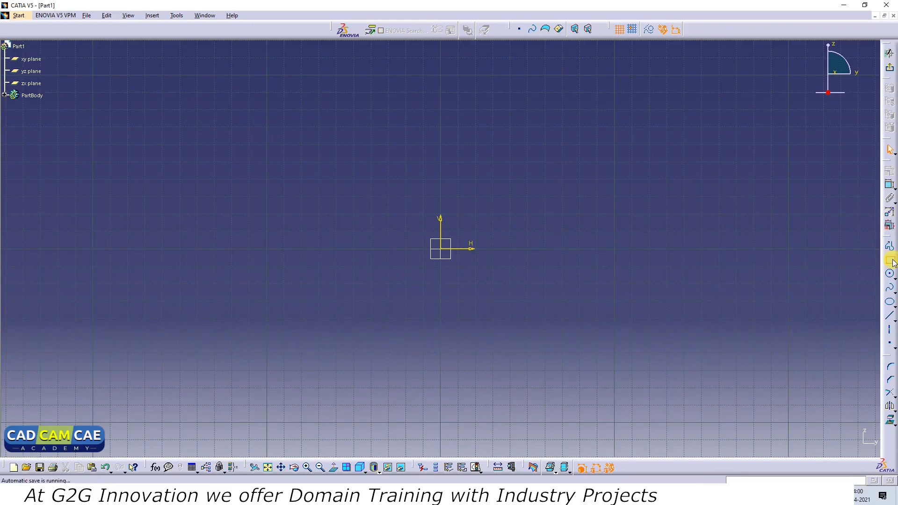
left_click(497, 173)
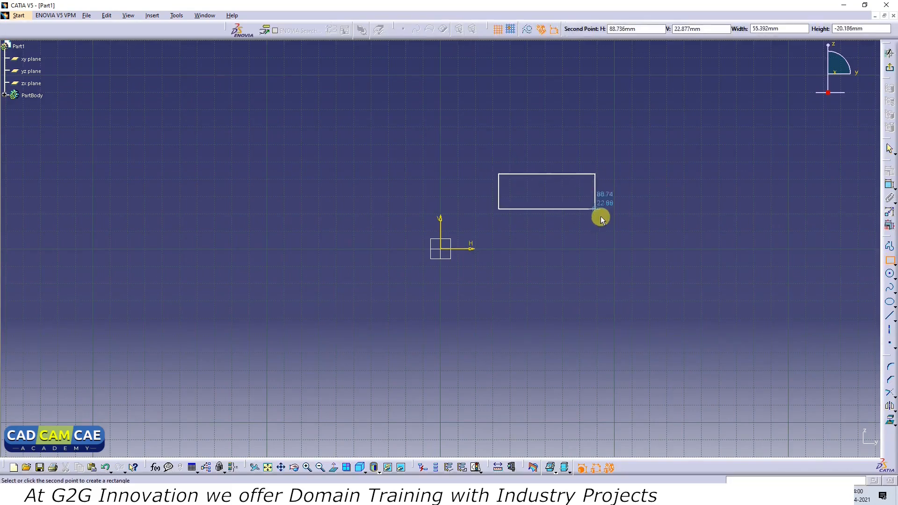
left_click(680, 239)
left_click(698, 296)
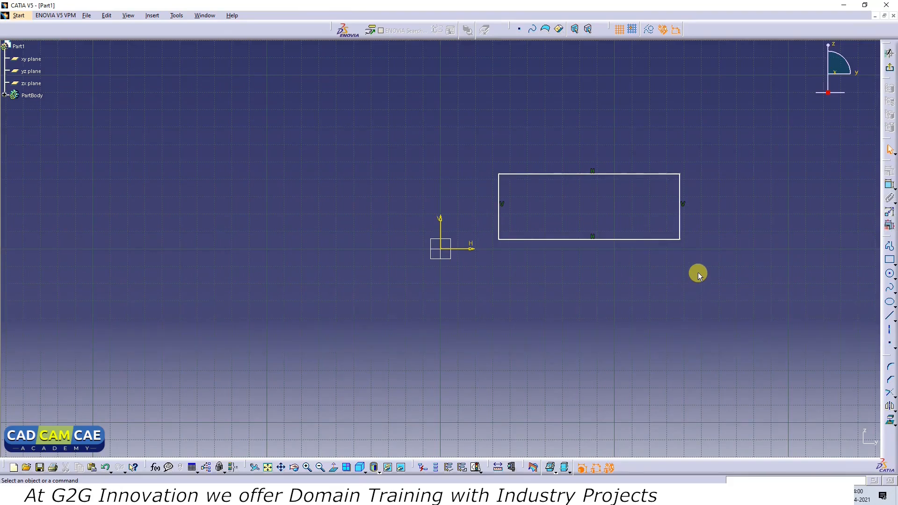
Dimension the length of the rectangle's upper edge with a Constraint and set it to 100 mm.
left_click(890, 185)
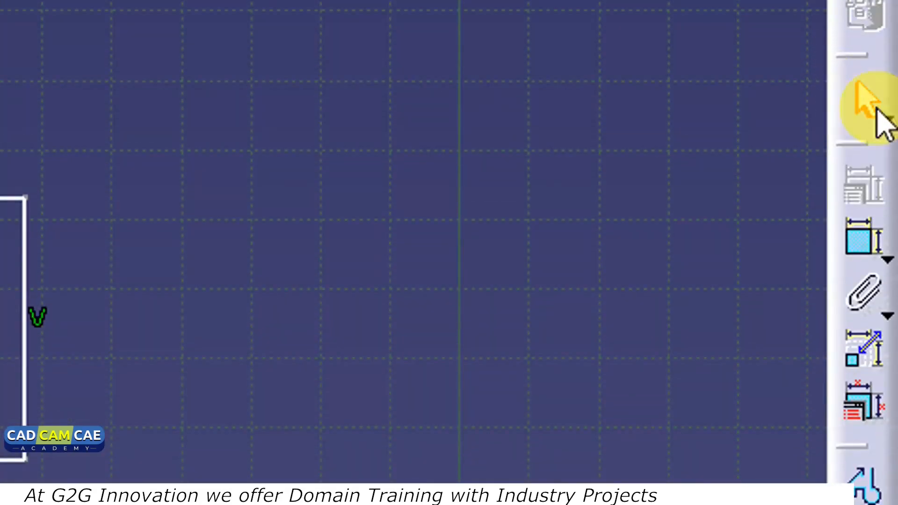
left_click(867, 244)
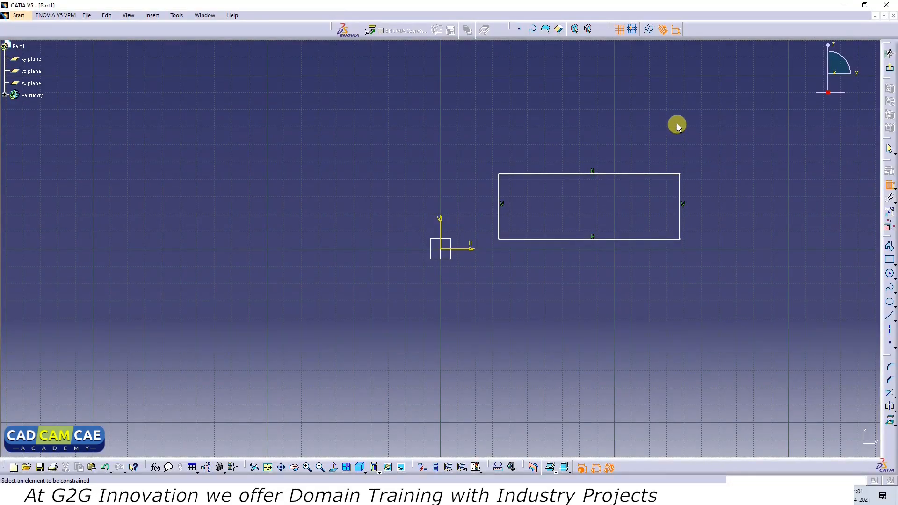
left_click(580, 174)
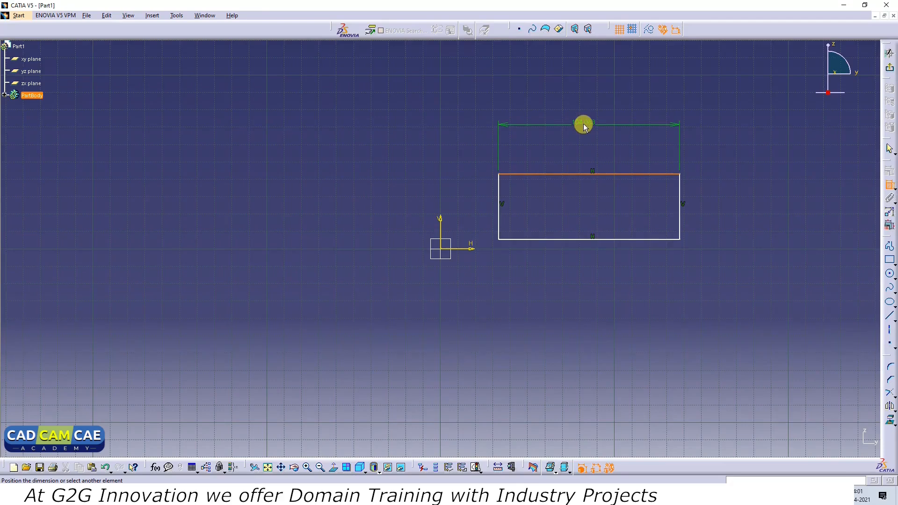
left_click(583, 124)
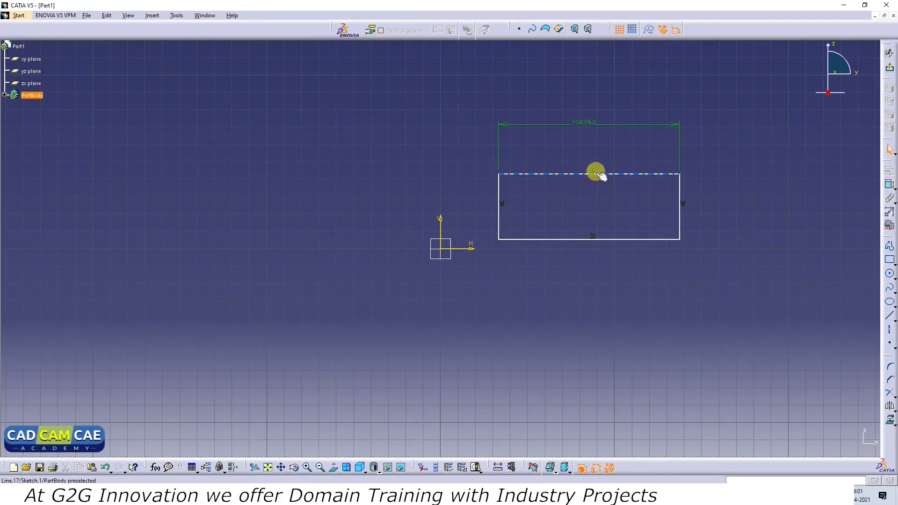
double_click(589, 124)
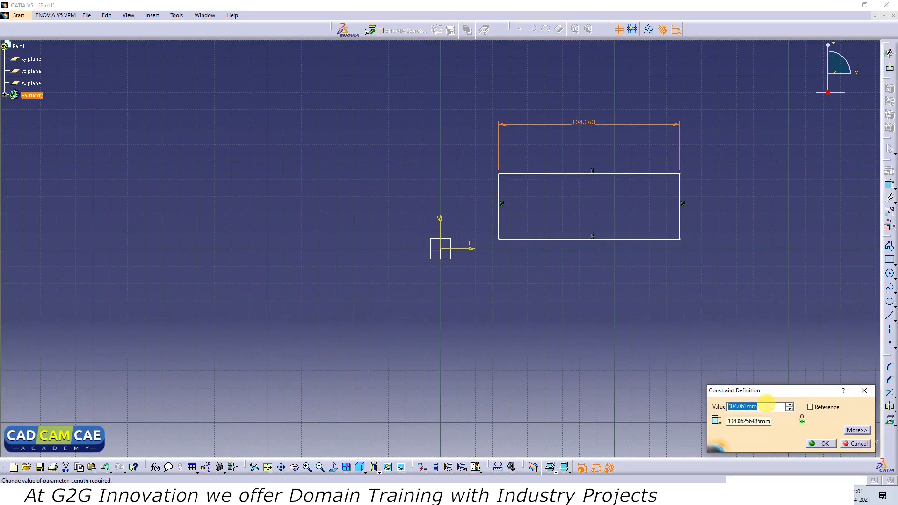
type("100")
left_click(825, 444)
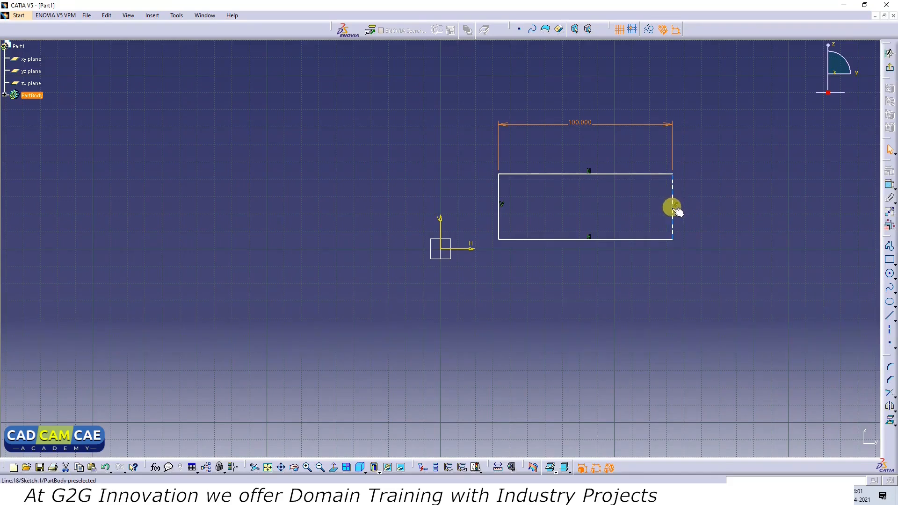
Constrain the distance between the rectangle's upper and lower edges and set it to 50 mm.
left_click(890, 186)
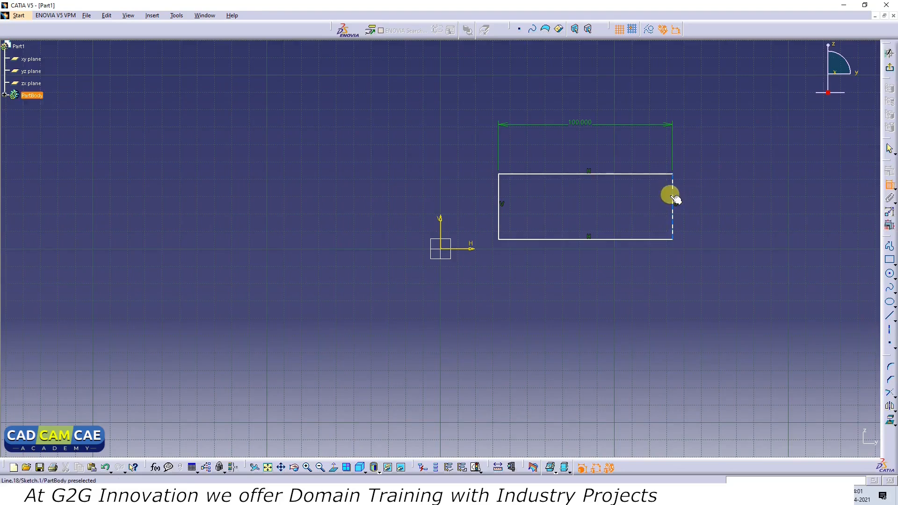
left_click(650, 175)
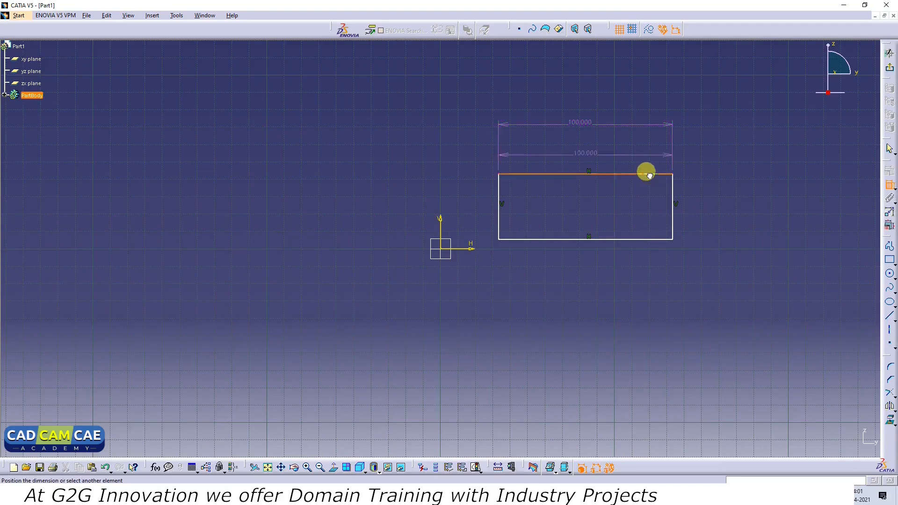
left_click(654, 239)
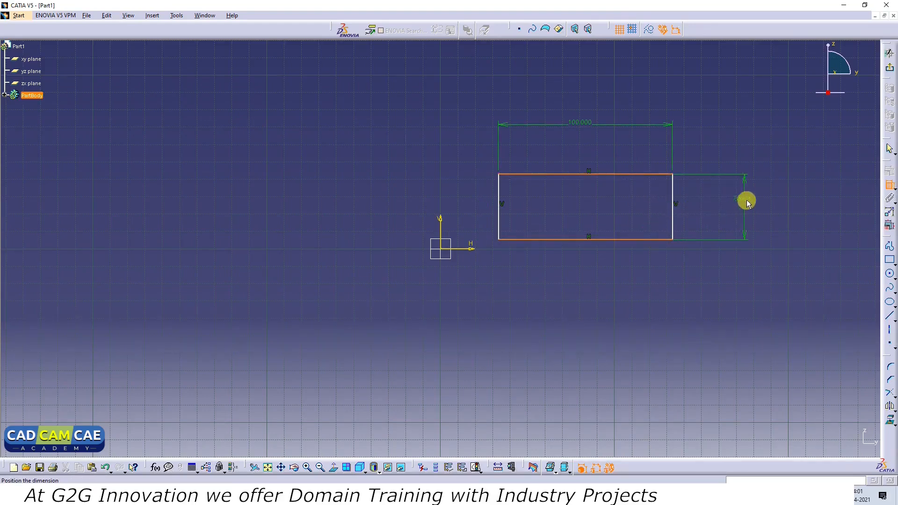
left_click(729, 203)
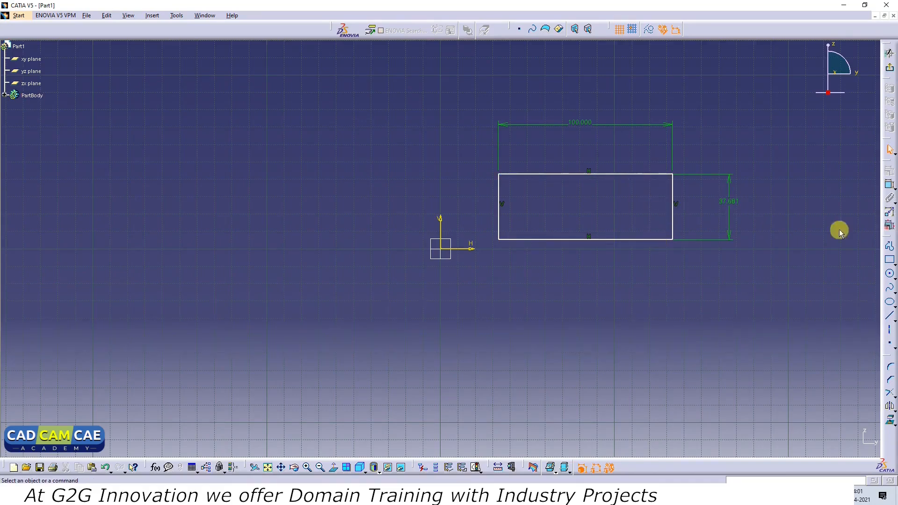
double_click(739, 203)
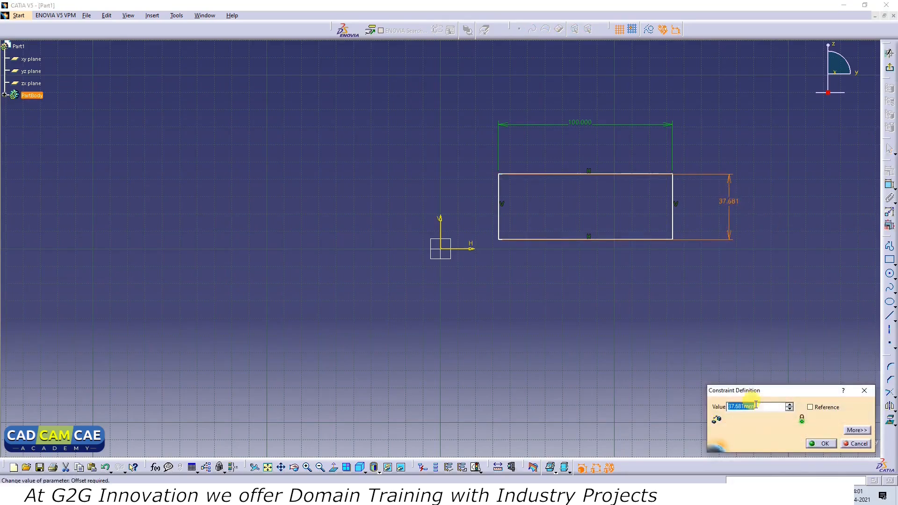
type("50")
key("Return")
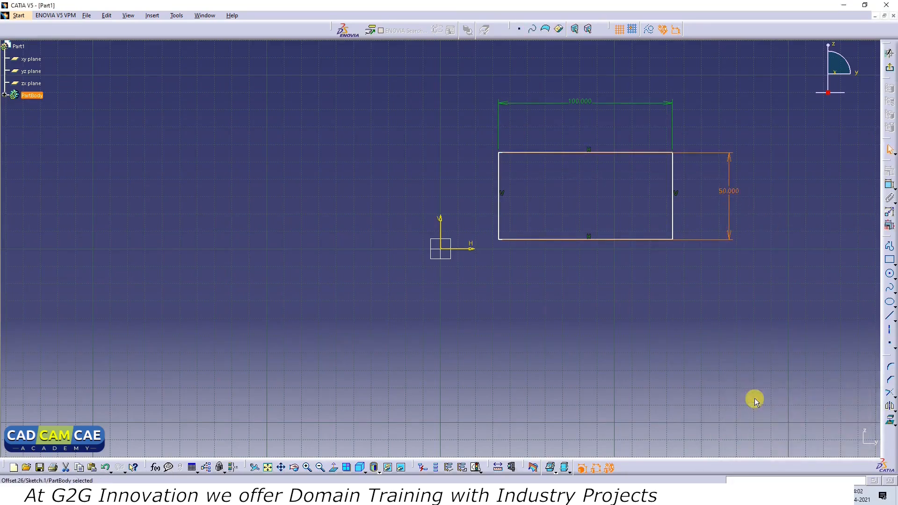
left_click(766, 333)
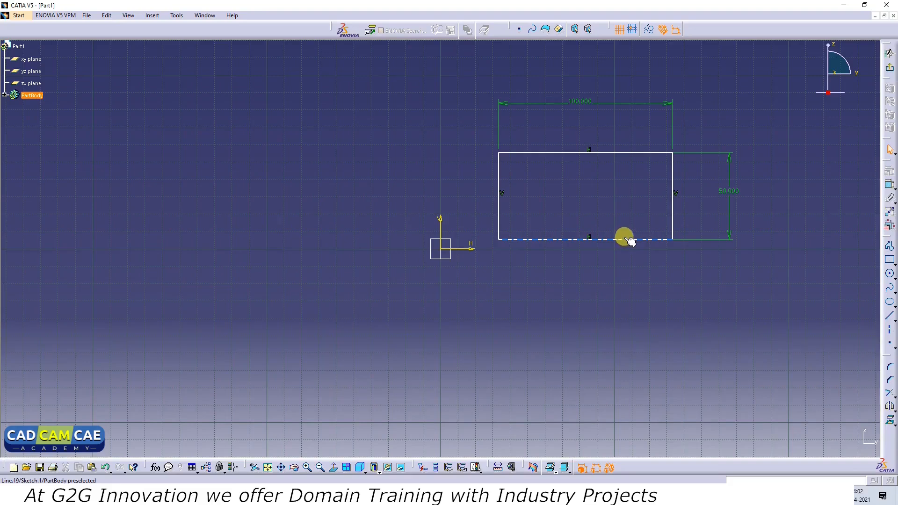
Try adding a second, redundant length constraint to the rectangle's lower edge, and delete it again.
left_click(889, 186)
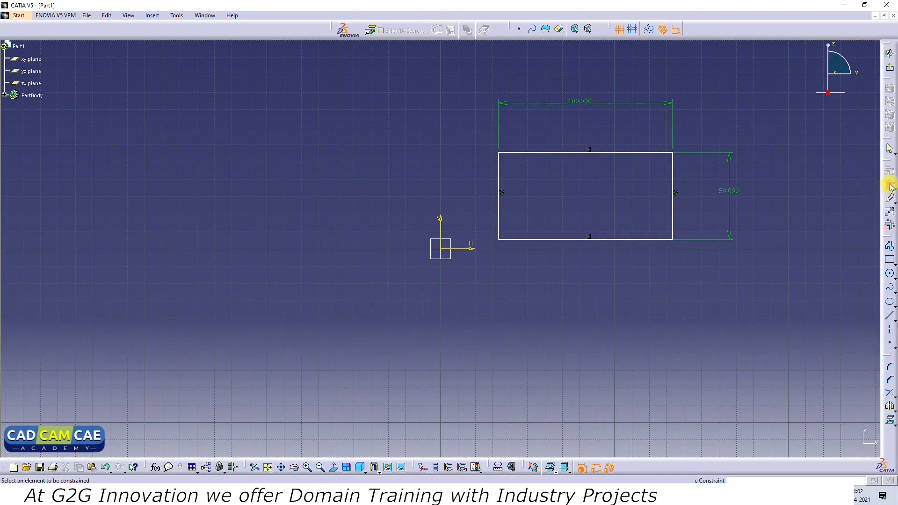
left_click(605, 240)
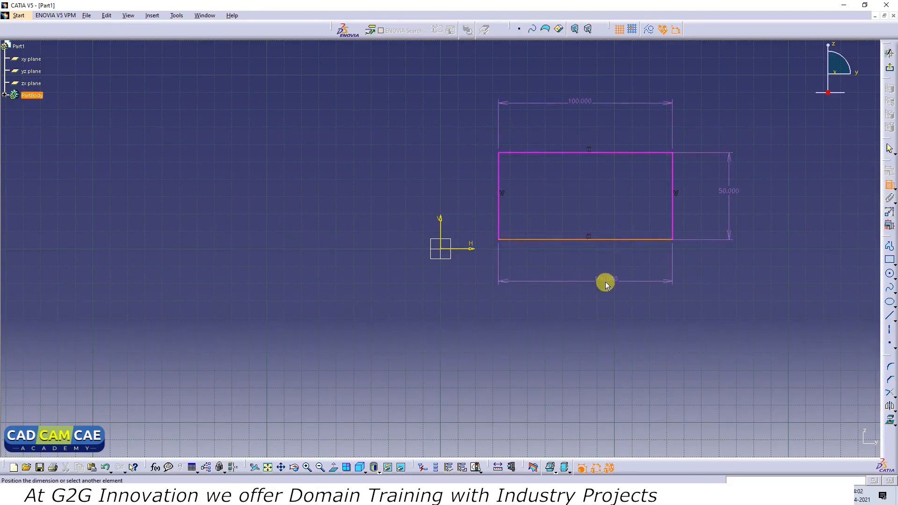
left_click(610, 282)
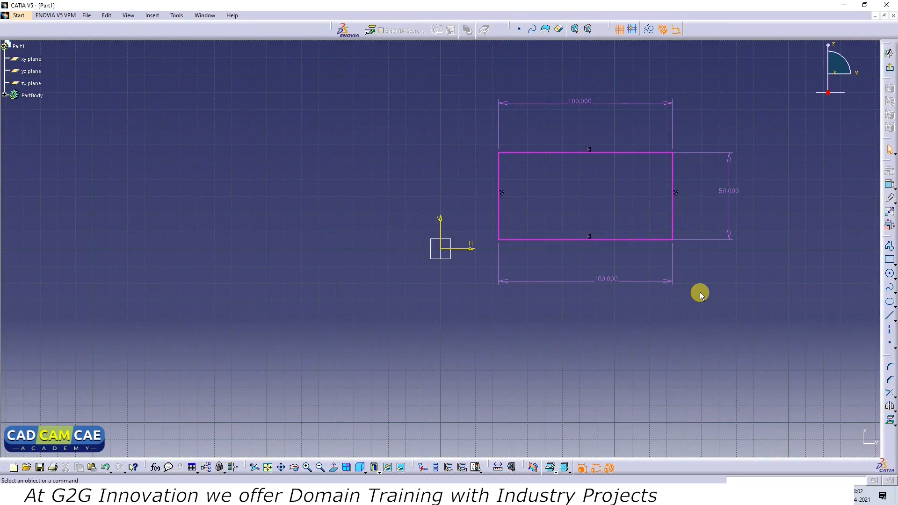
left_click(614, 286)
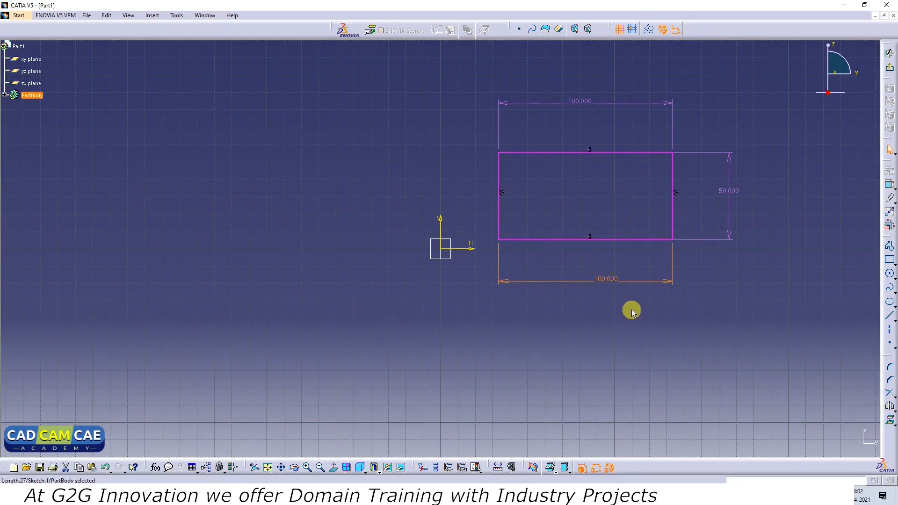
key("Delete")
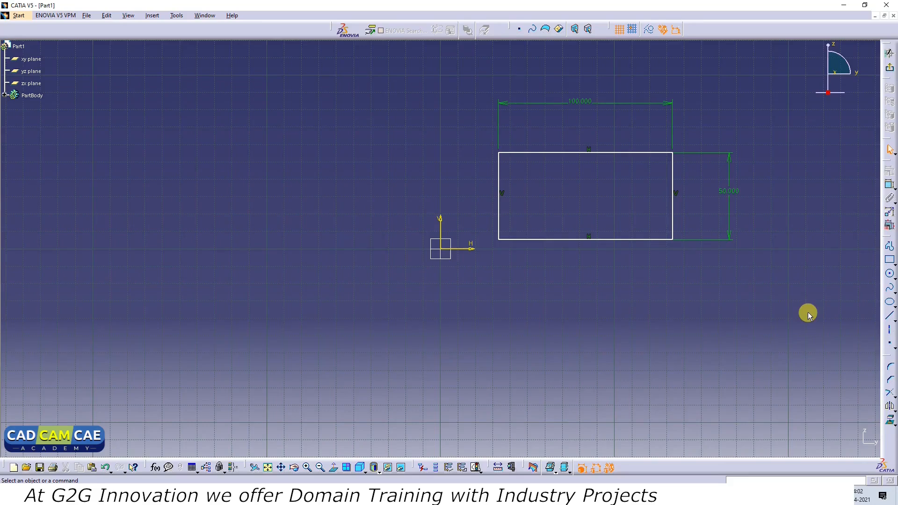
Draw an oblique line below the rectangle, sloping downward away from the V axis.
left_click(890, 317)
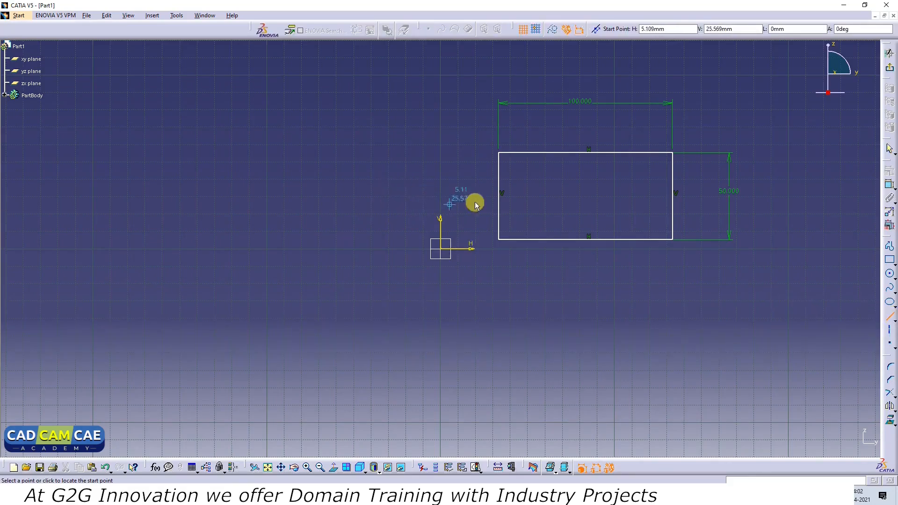
left_click(504, 268)
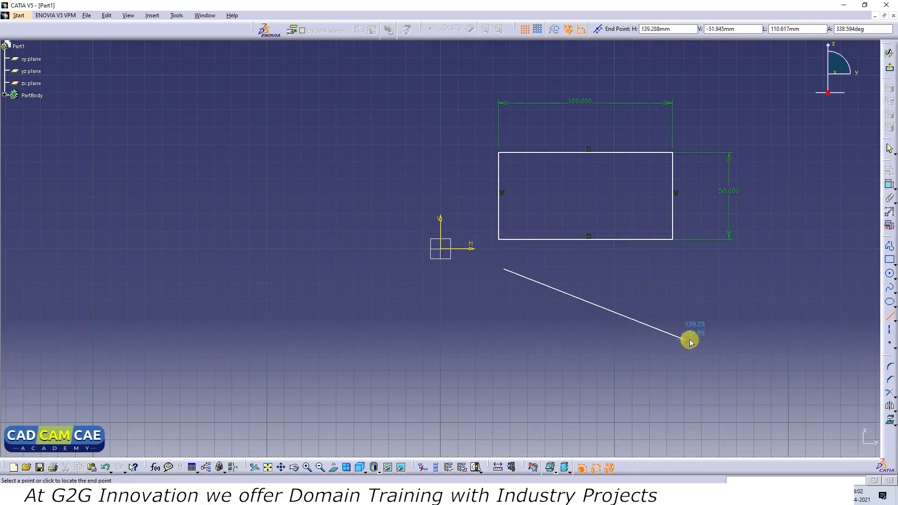
left_click(695, 349)
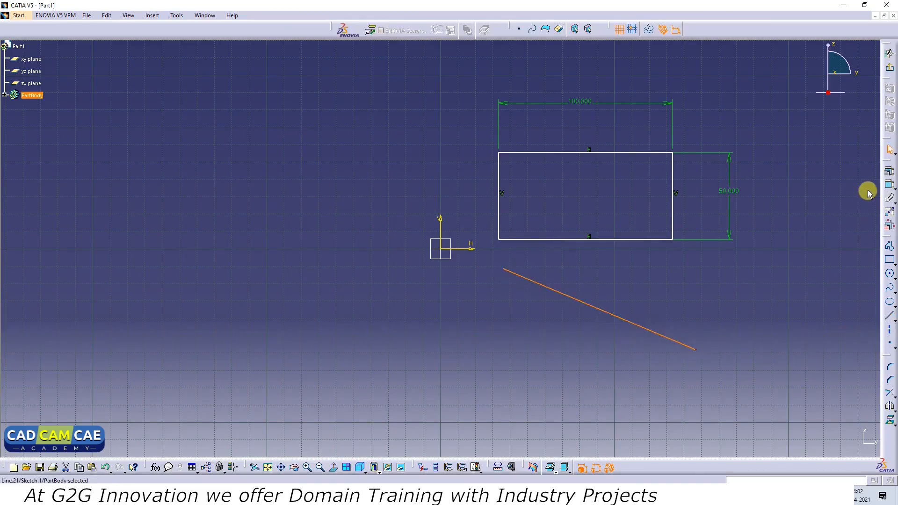
Constrain the angle between the rectangle's lower edge and the oblique line and set it to 30 degrees.
left_click(889, 184)
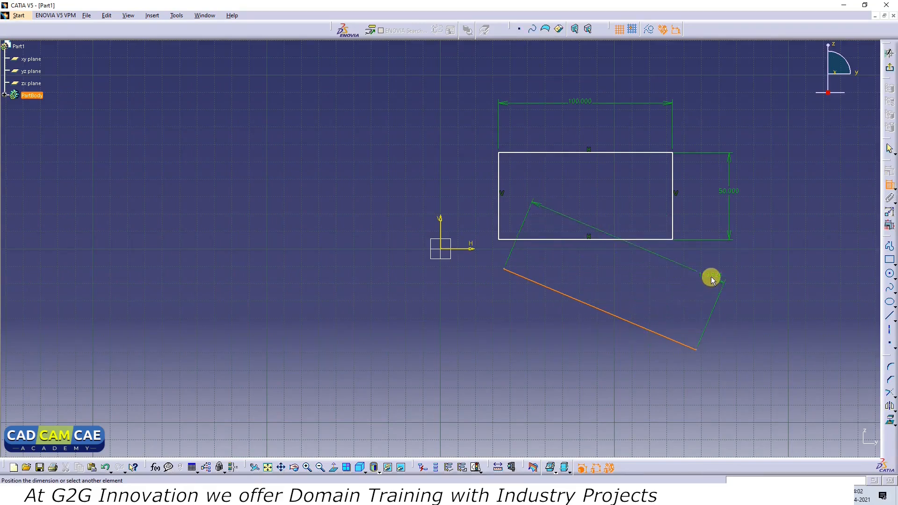
key("Escape")
left_click(890, 185)
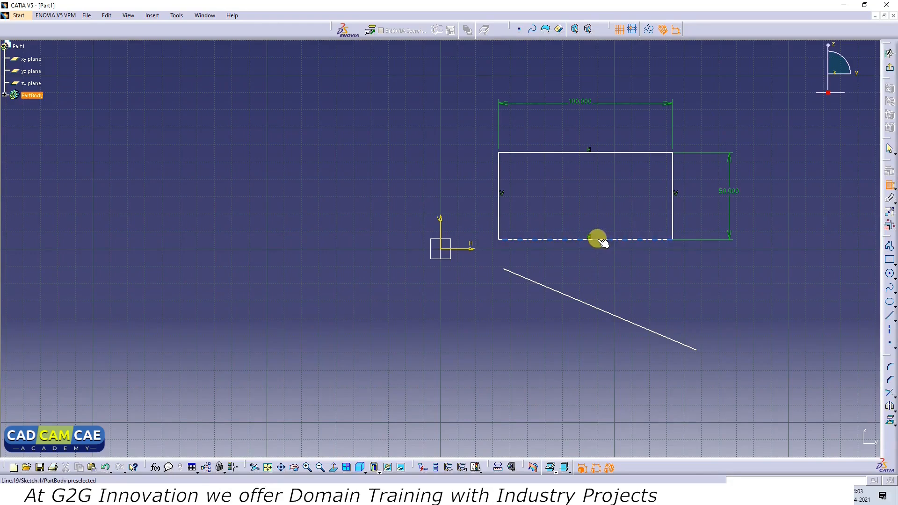
left_click(598, 240)
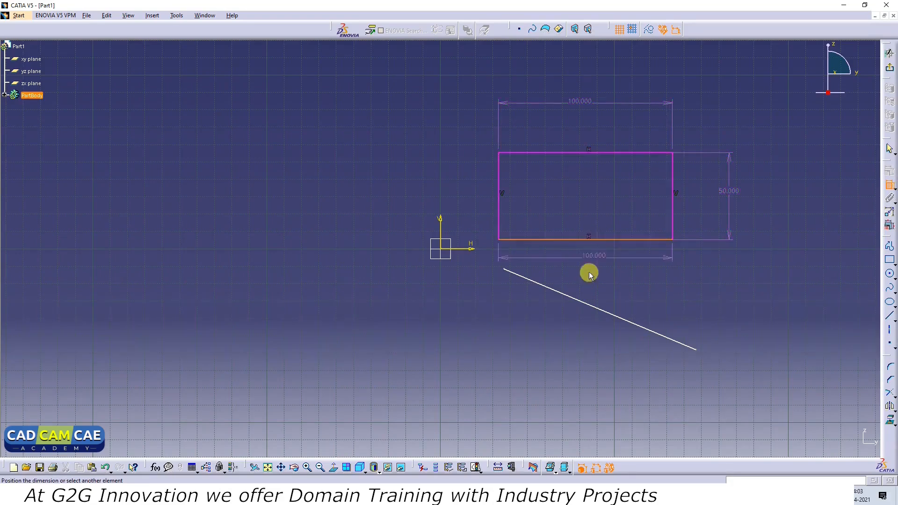
left_click(581, 300)
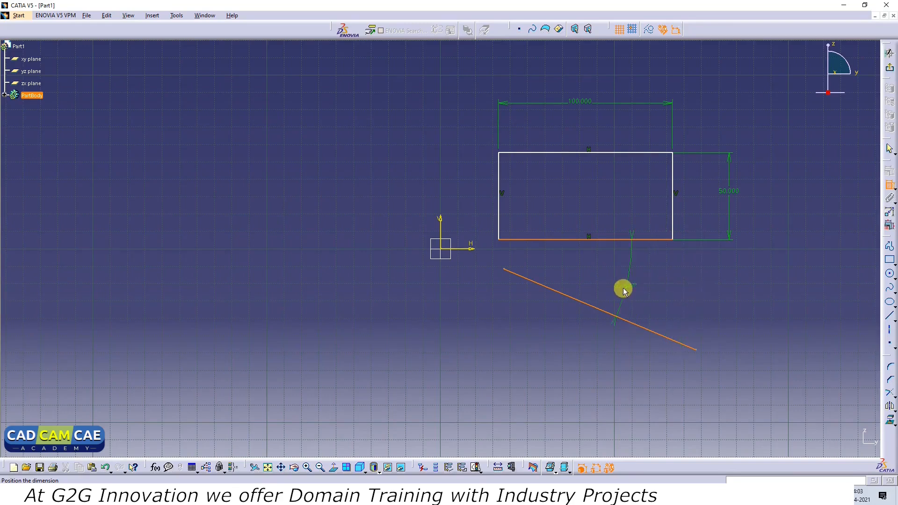
left_click(630, 290)
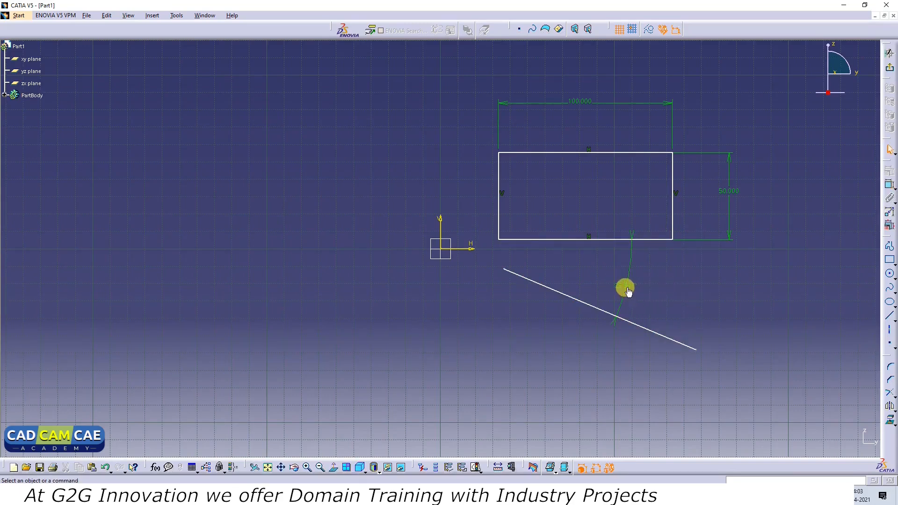
double_click(626, 289)
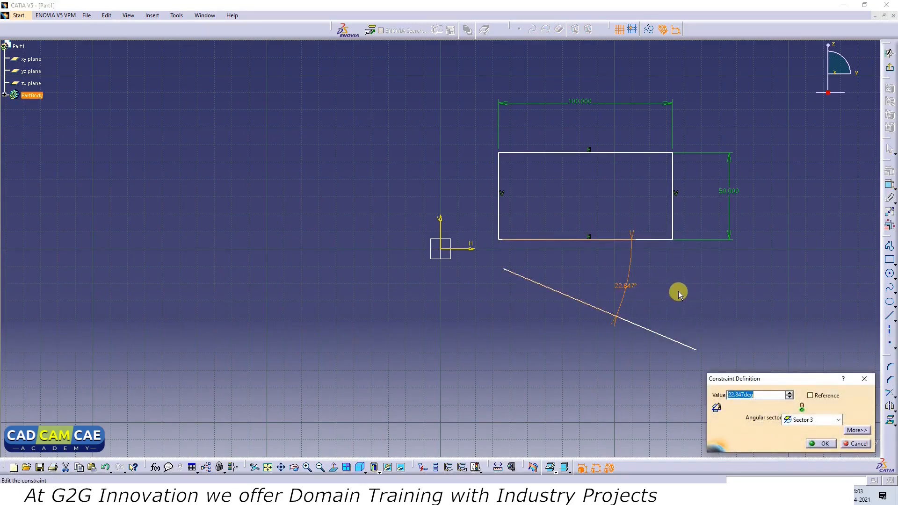
type("30")
key("Return")
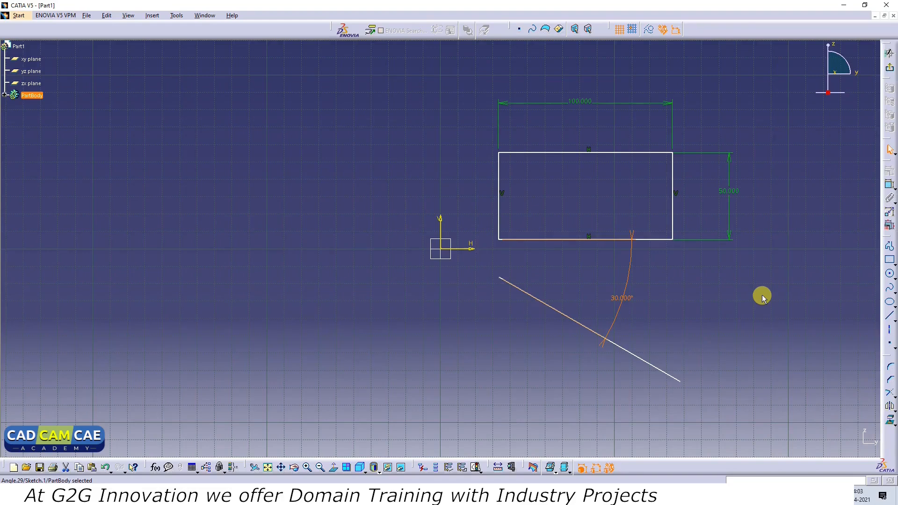
Try angular sectors 1, 2 and 4 for the angle constraint between the rectangle's lower edge and the oblique line.
left_click(711, 307)
double_click(623, 296)
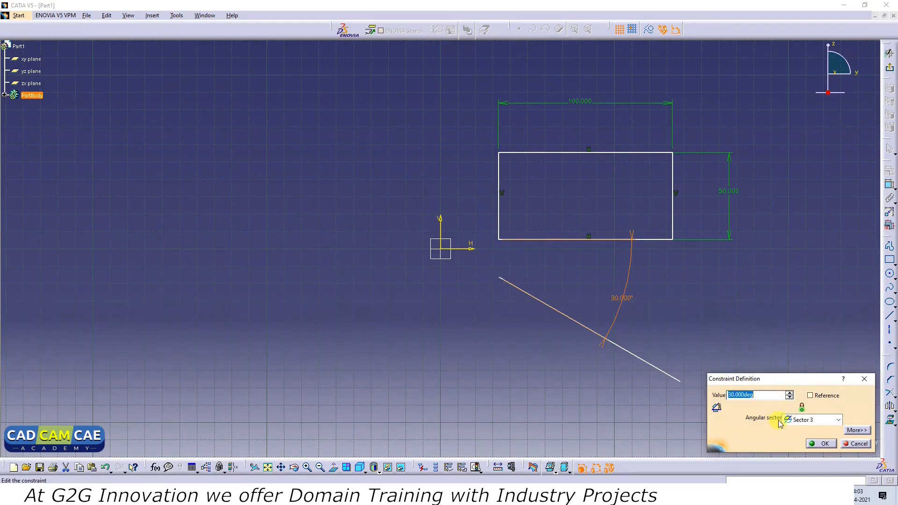
left_click(835, 419)
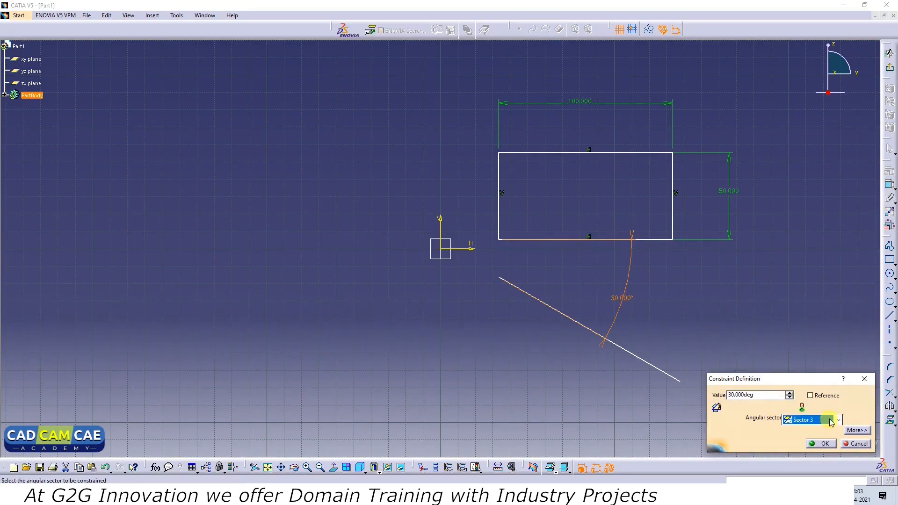
left_click(838, 421)
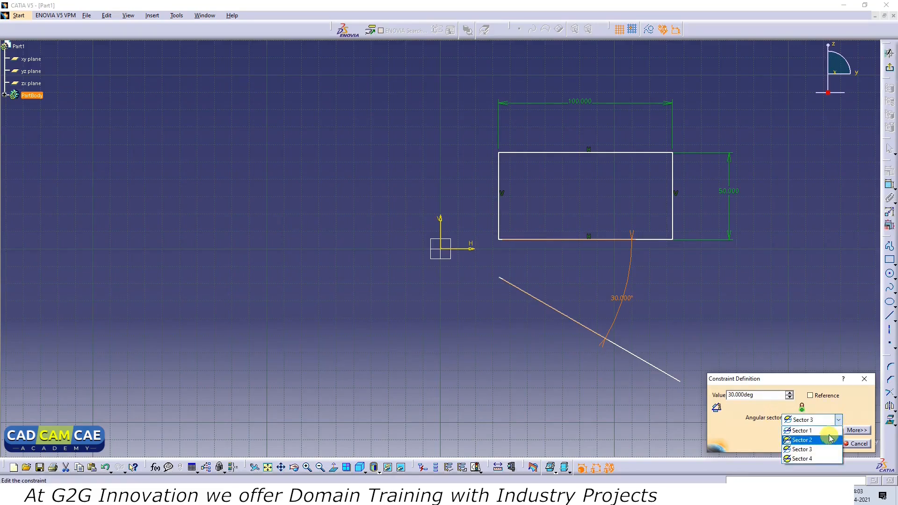
left_click(830, 431)
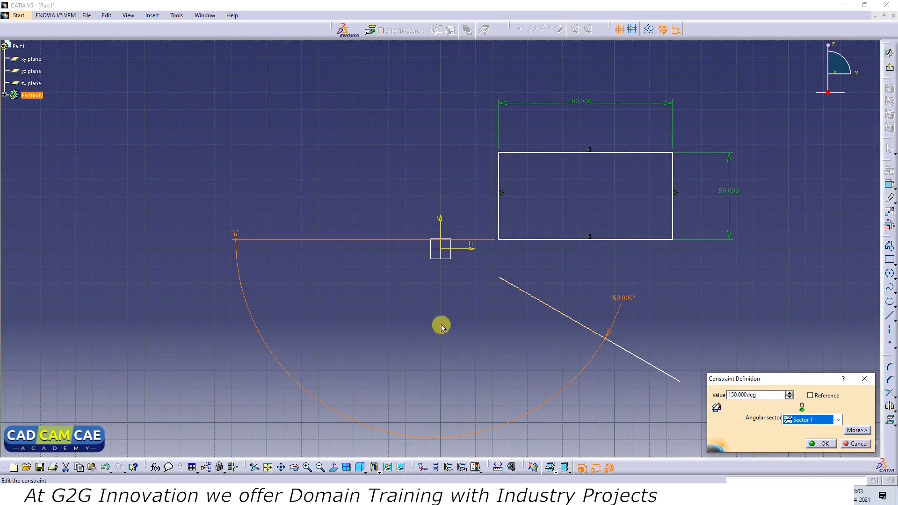
left_click(838, 420)
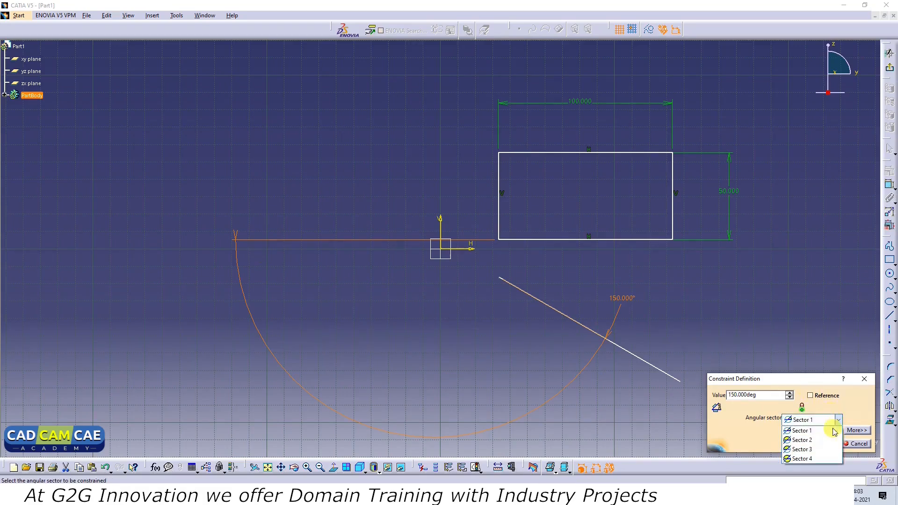
left_click(825, 441)
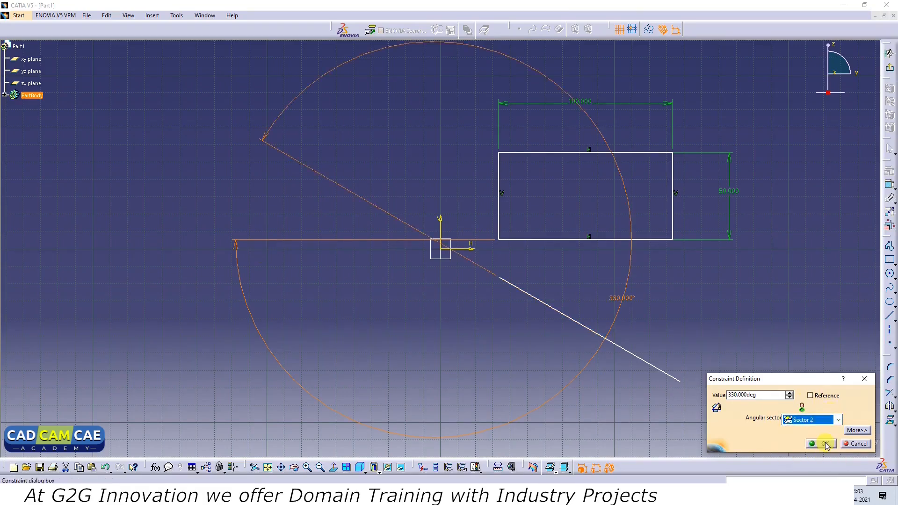
left_click(838, 419)
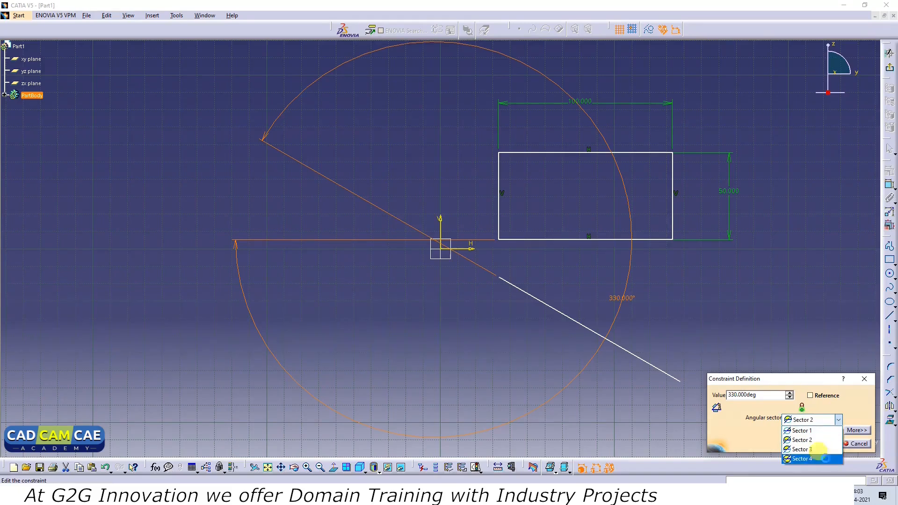
left_click(826, 459)
Return the angle constraint to Sector 3 and accept its definition.
left_click(838, 420)
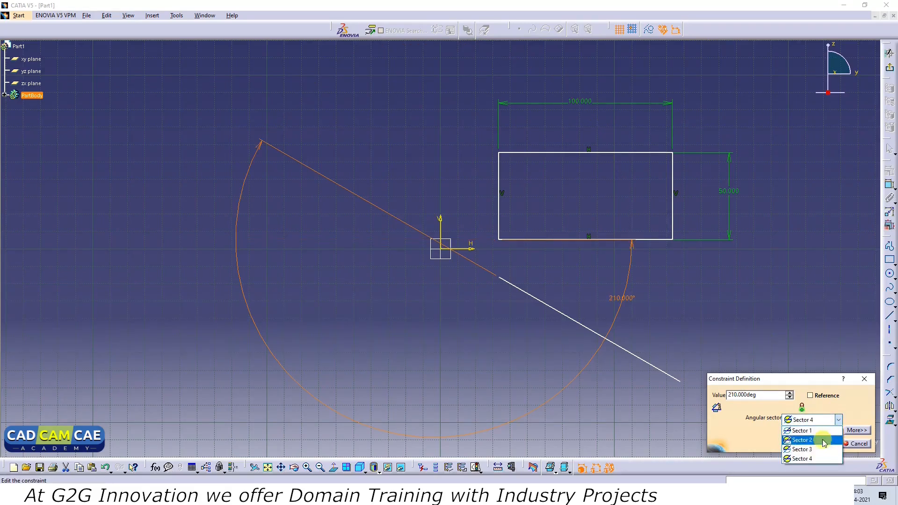
left_click(821, 448)
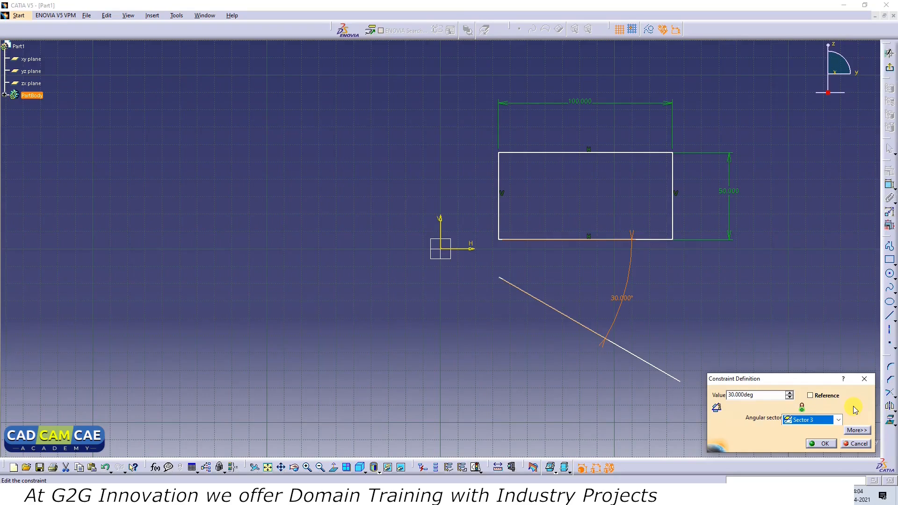
left_click(838, 420)
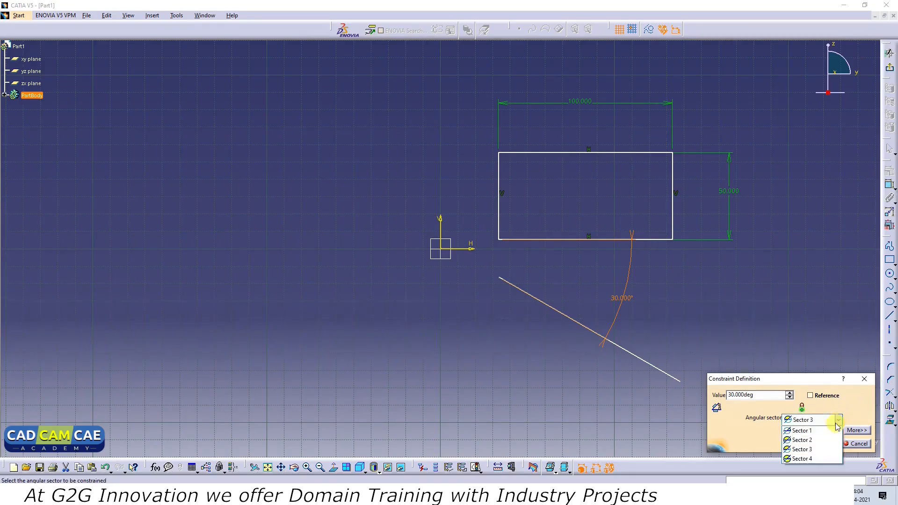
left_click(823, 448)
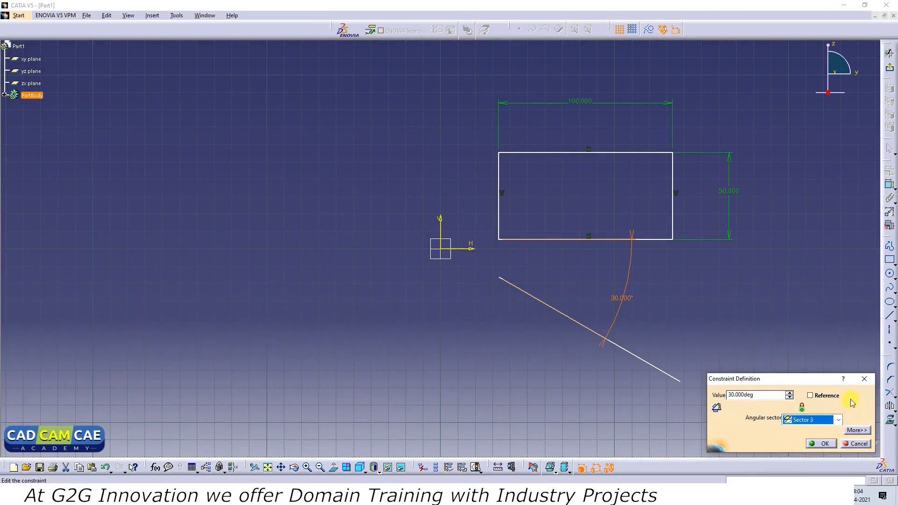
left_click(823, 444)
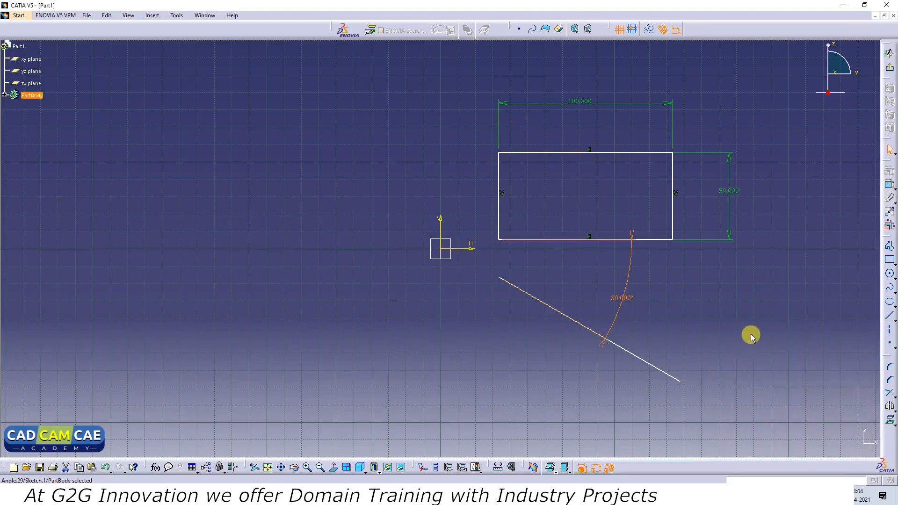
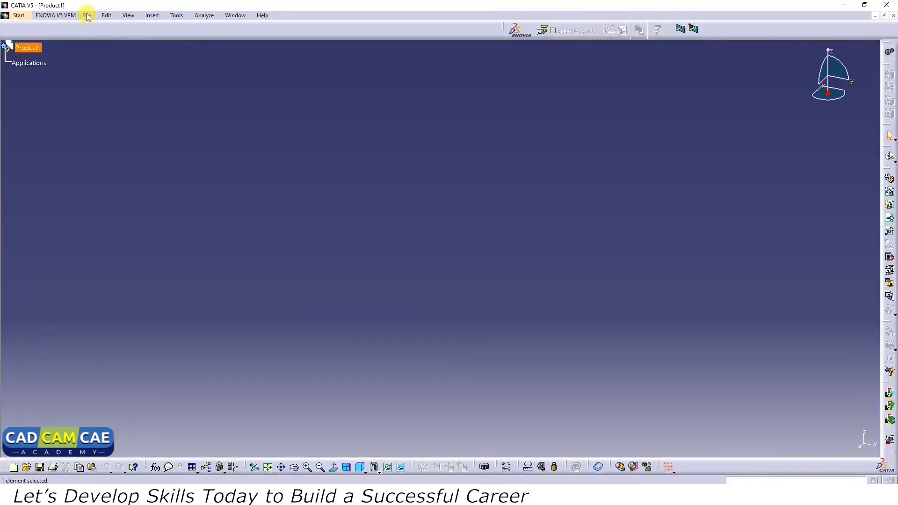
Create a new Part document and open a sketch on its yz plane.
left_click(87, 15)
left_click(100, 27)
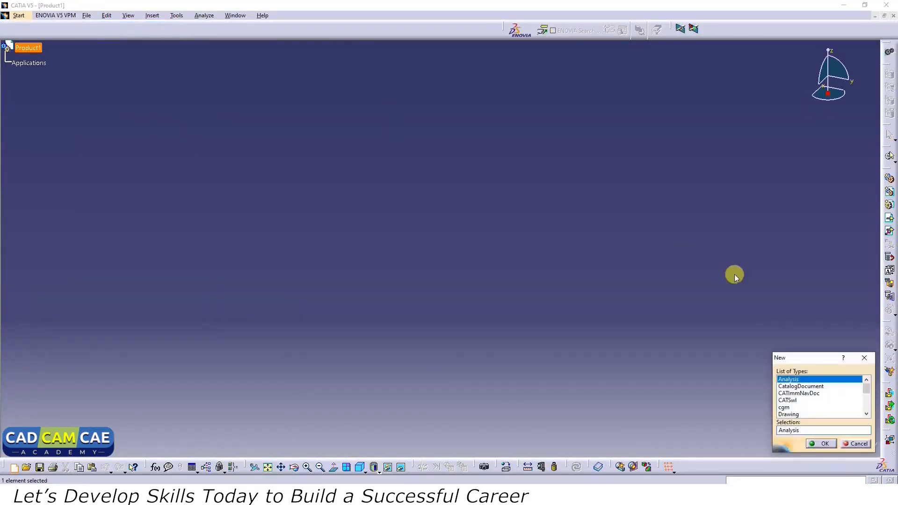
left_click_drag(866, 390, 869, 399)
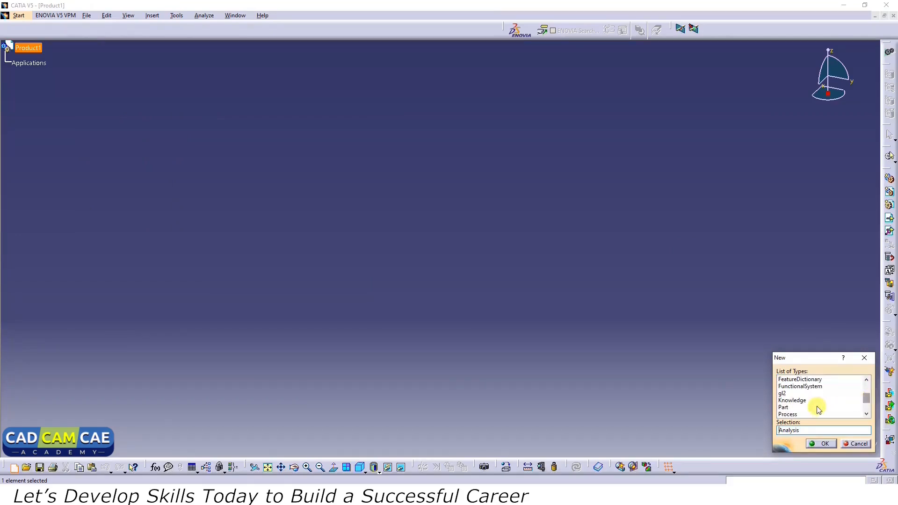
left_click(783, 407)
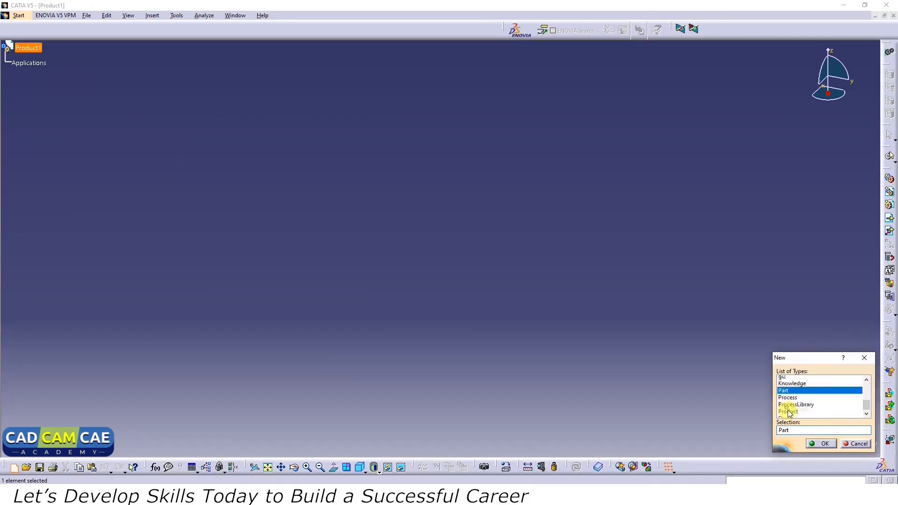
left_click(826, 444)
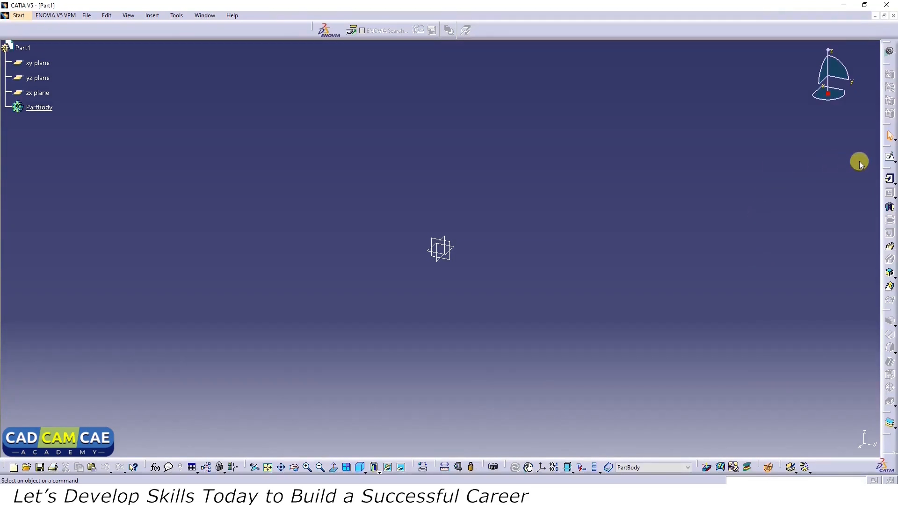
left_click(890, 158)
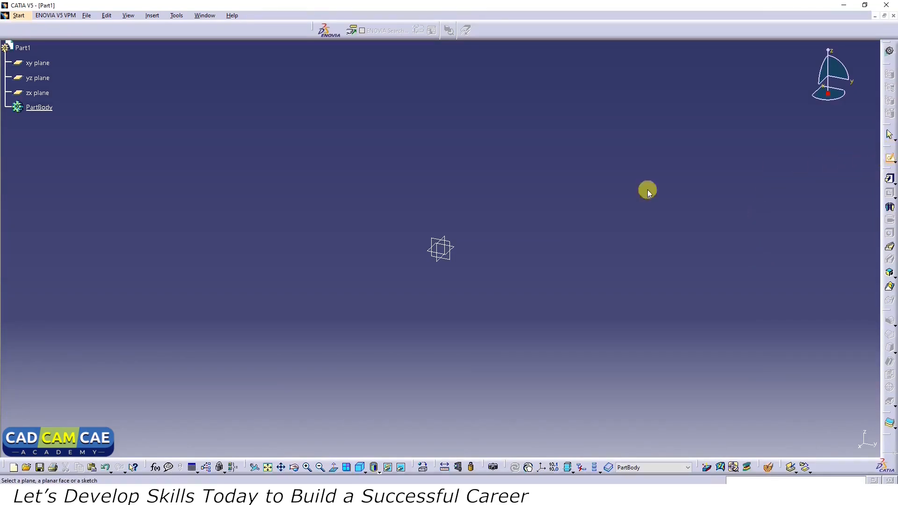
left_click(440, 241)
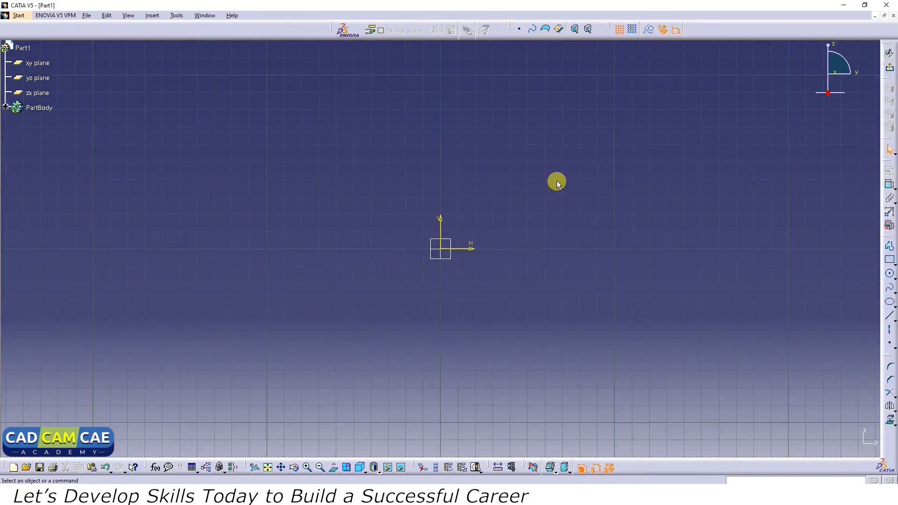
left_click(152, 16)
mouse_move(161, 49)
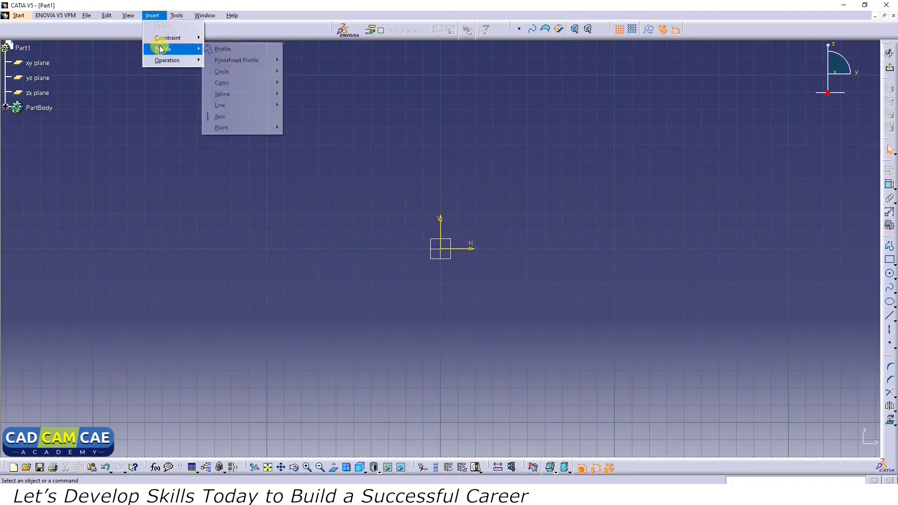
mouse_move(234, 73)
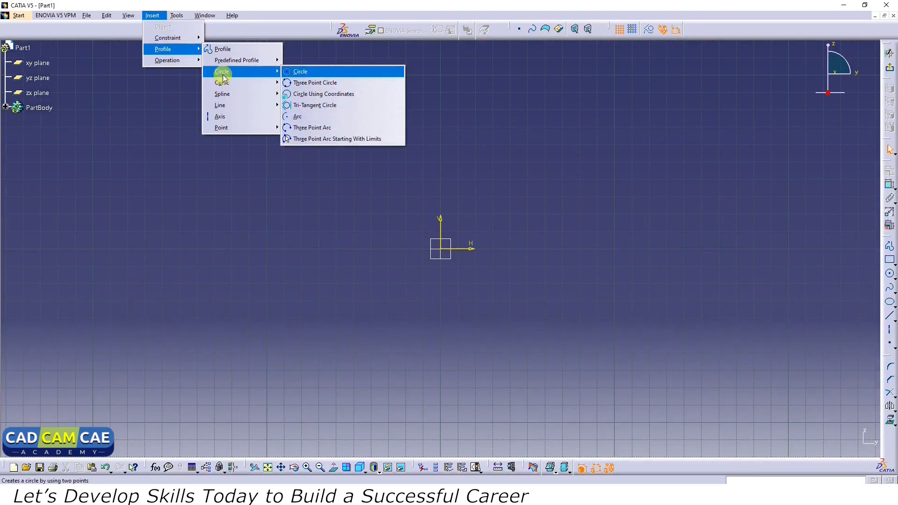
left_click(233, 273)
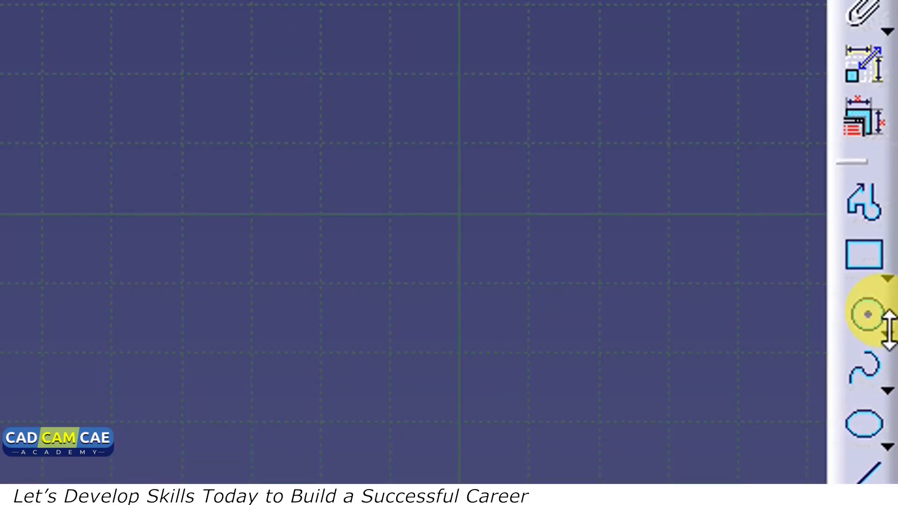
left_click(893, 277)
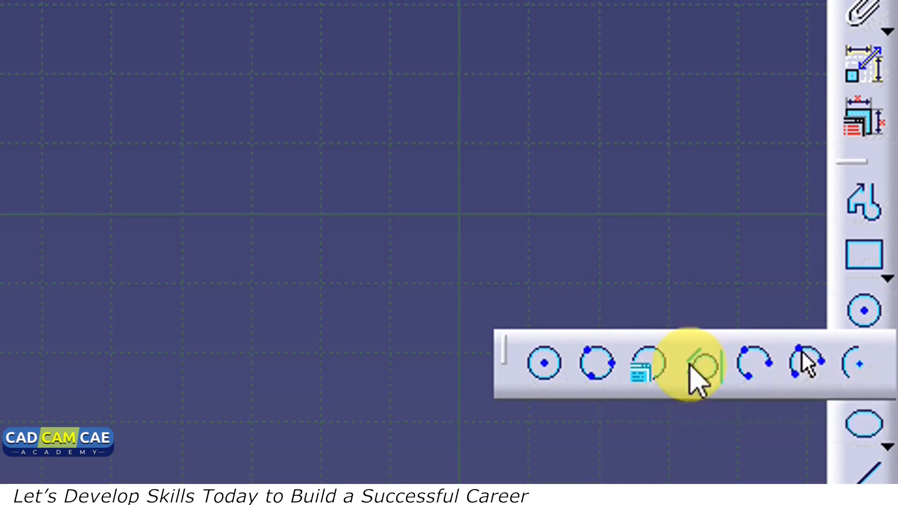
left_click(548, 368)
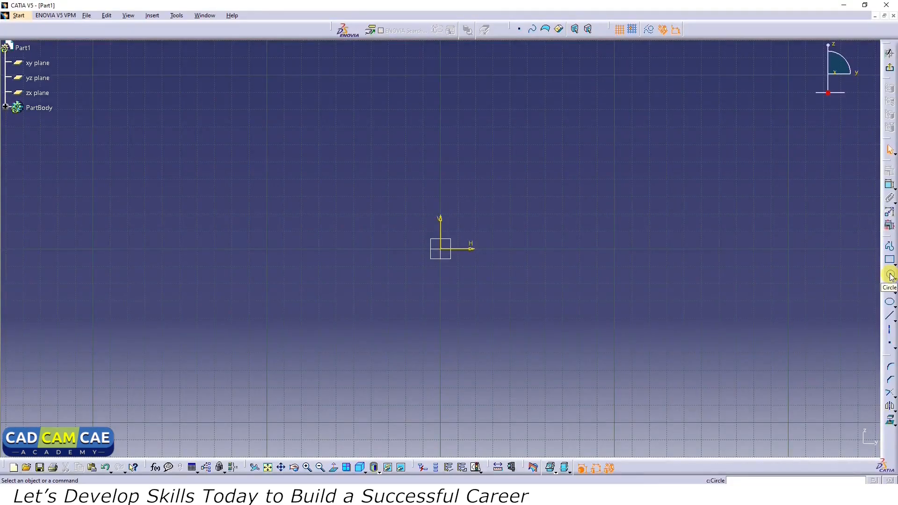
Draw a circle of about 60 mm radius enclosing the origin, centred slightly up and to the right of it.
left_click(890, 275)
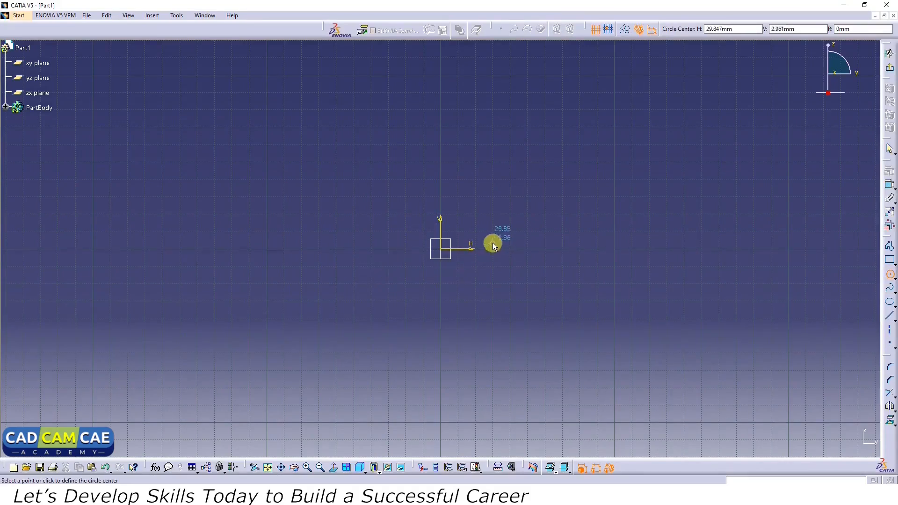
left_click(475, 209)
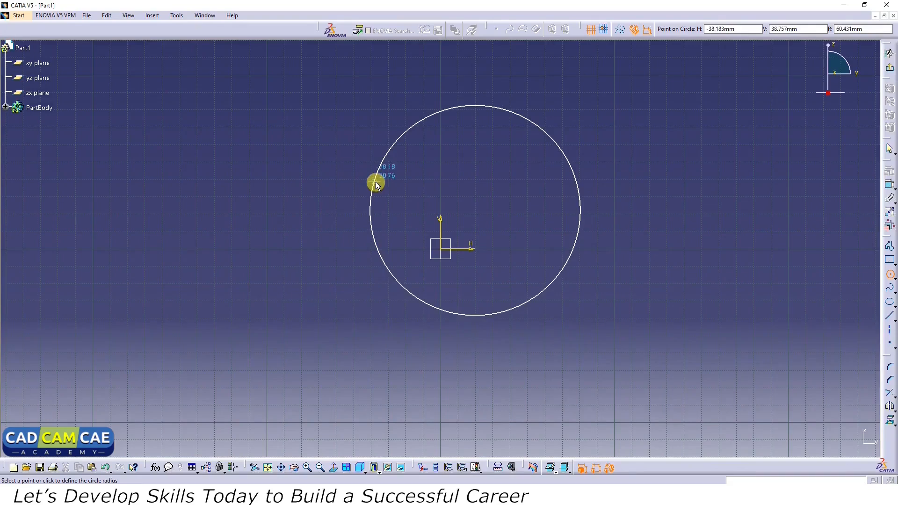
left_click(375, 183)
left_click(335, 186)
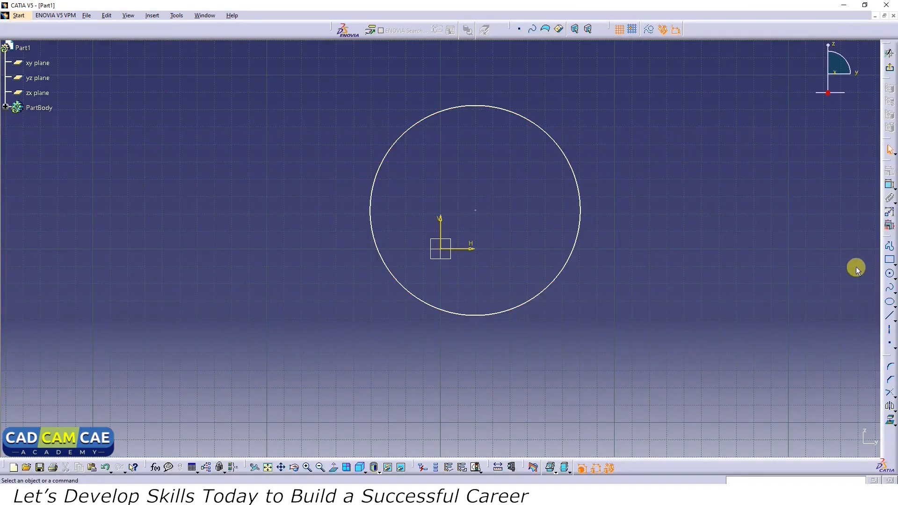
Draw a second, smaller circle well to the left of the circle that encloses the origin, without overlapping it.
left_click(889, 274)
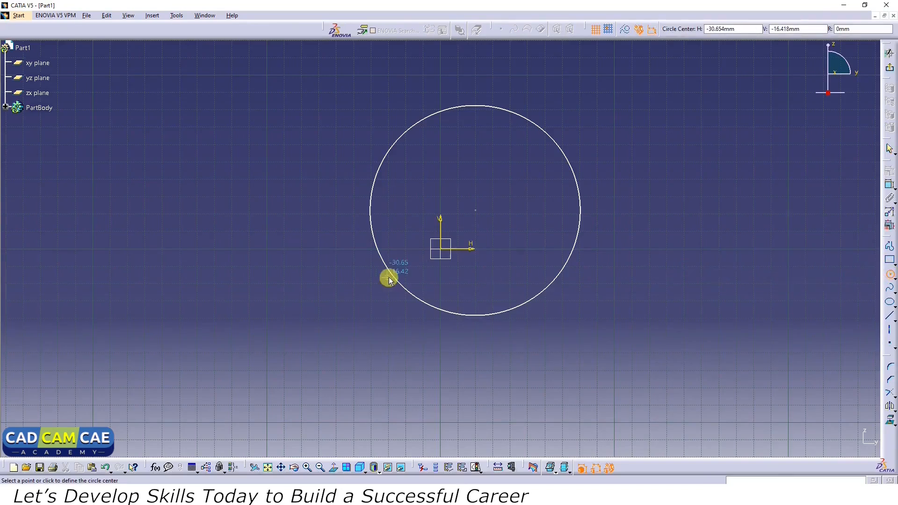
left_click(224, 224)
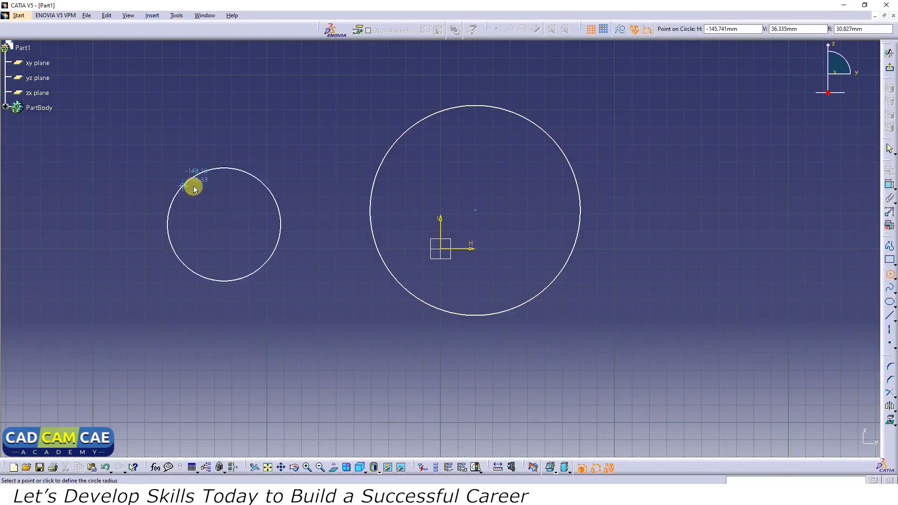
left_click(174, 158)
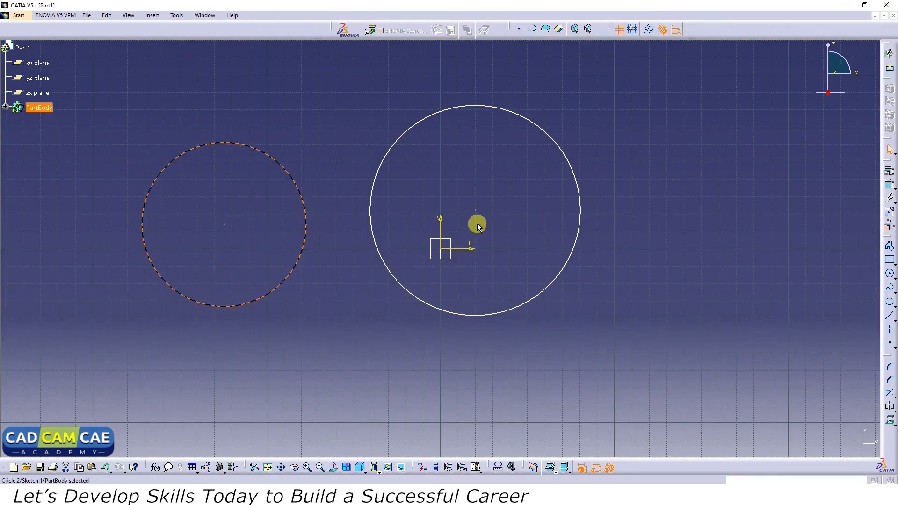
left_click(696, 235)
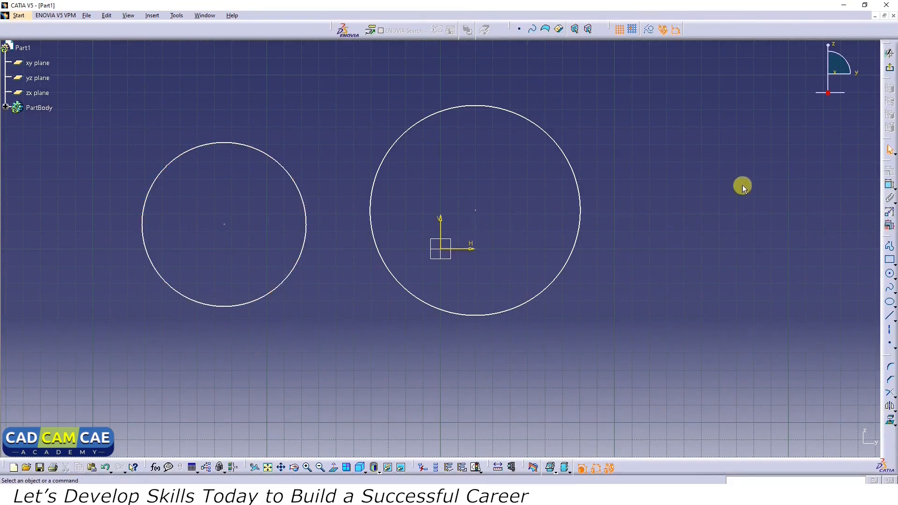
Dimension the diameter of the circle enclosing the origin and set it to 100 mm.
left_click(890, 187)
left_click(574, 178)
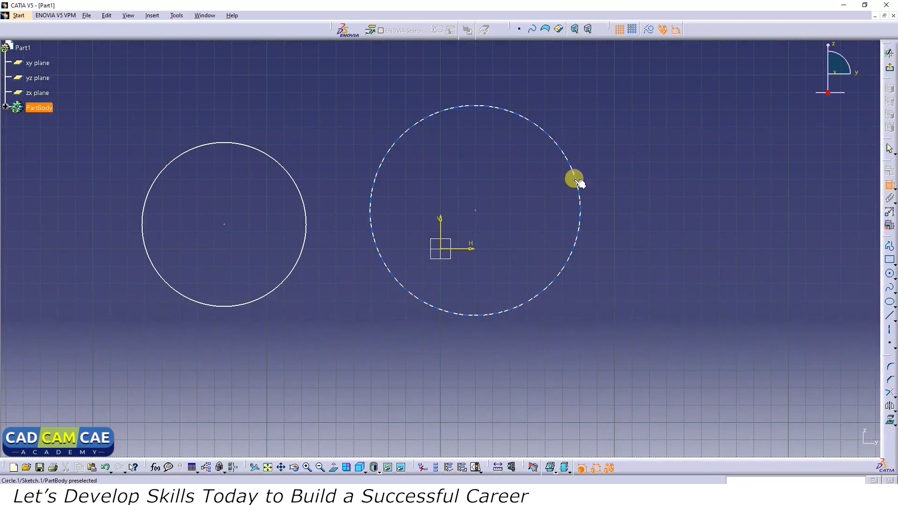
left_click(641, 181)
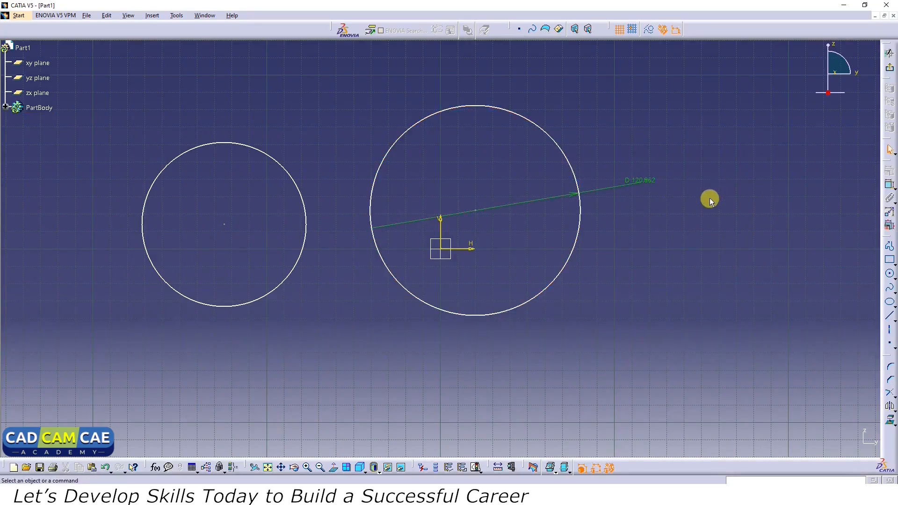
double_click(636, 180)
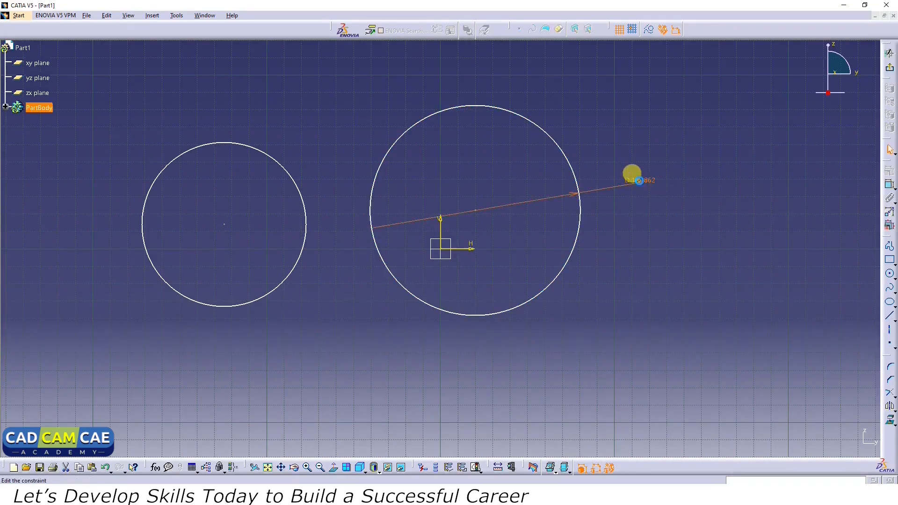
type("100")
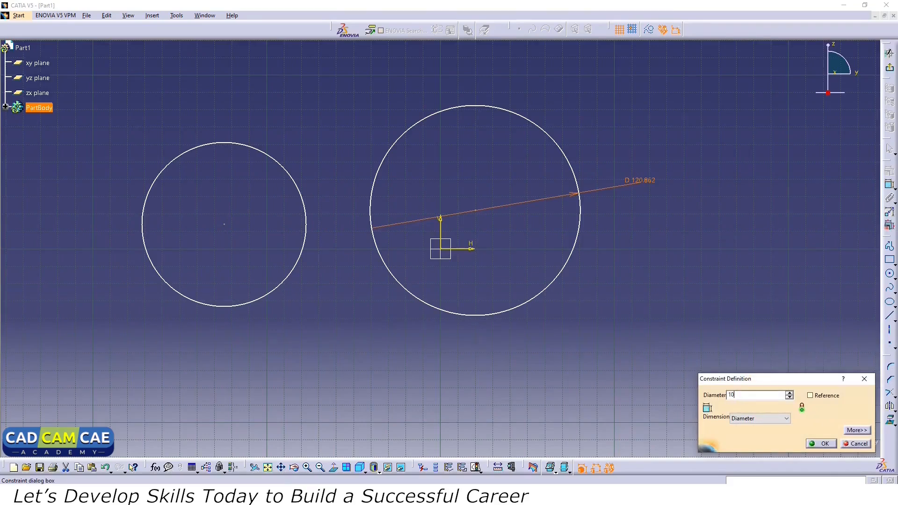
key("Return")
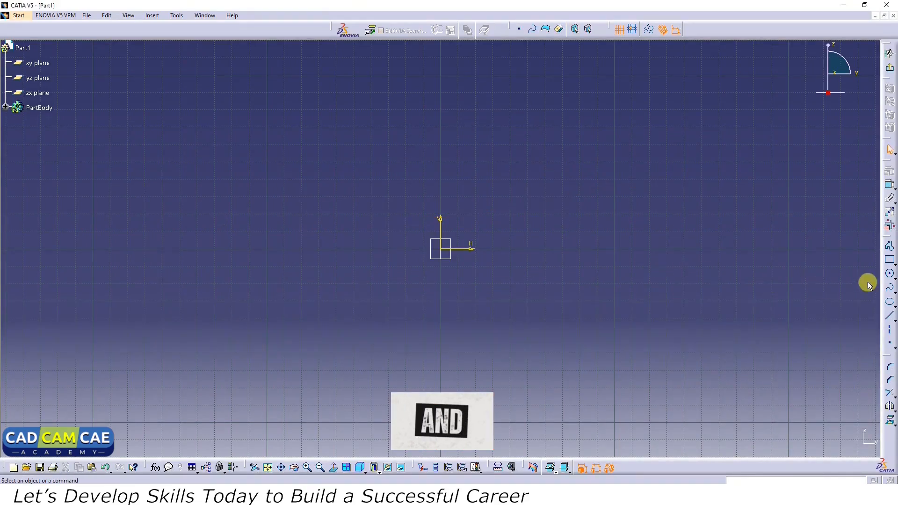
Draw a three-point circle to the left of the origin, with its last point snapped so that it passes through the origin.
left_click(893, 277)
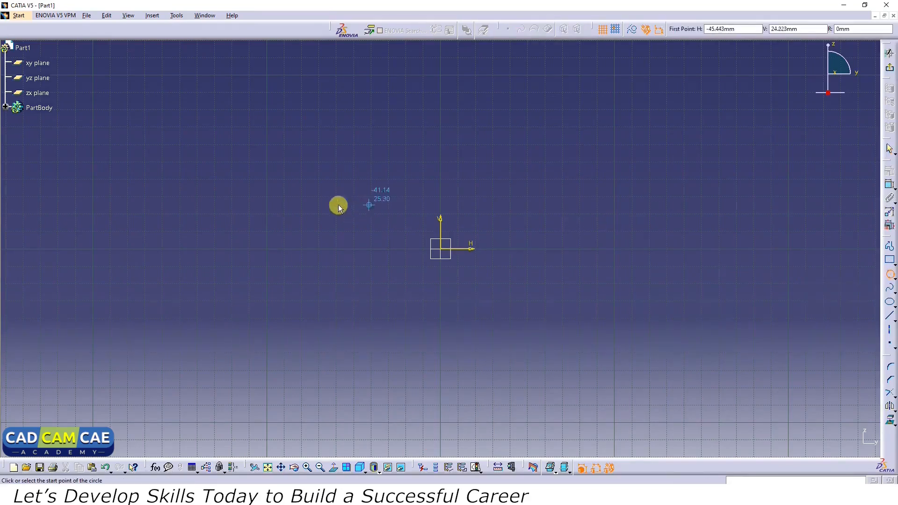
left_click(296, 225)
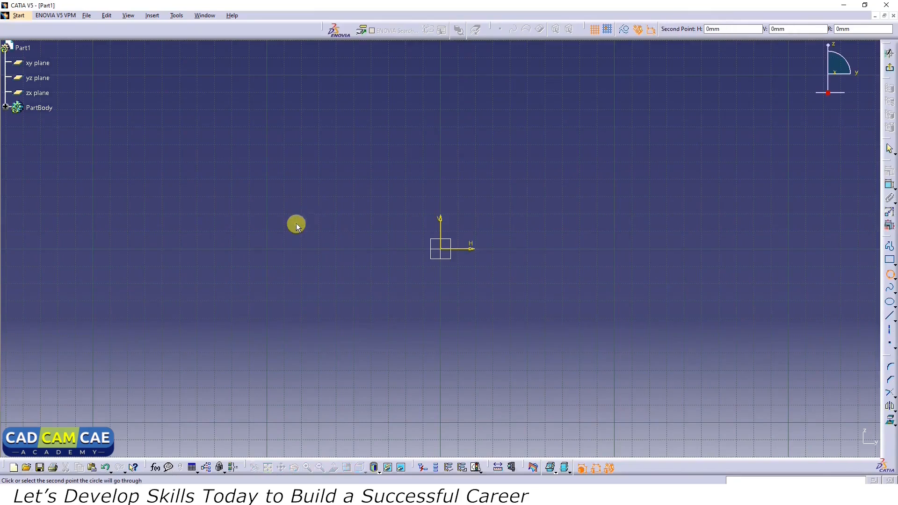
left_click(359, 169)
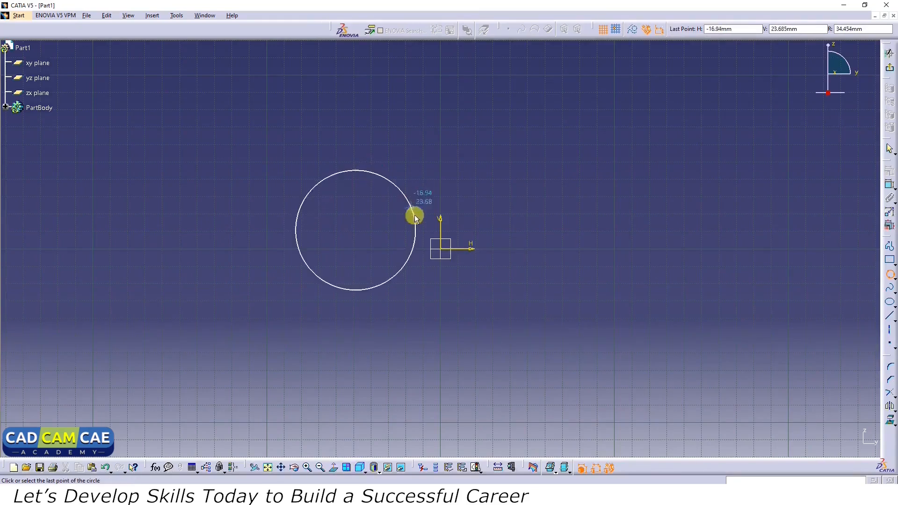
left_click(428, 285)
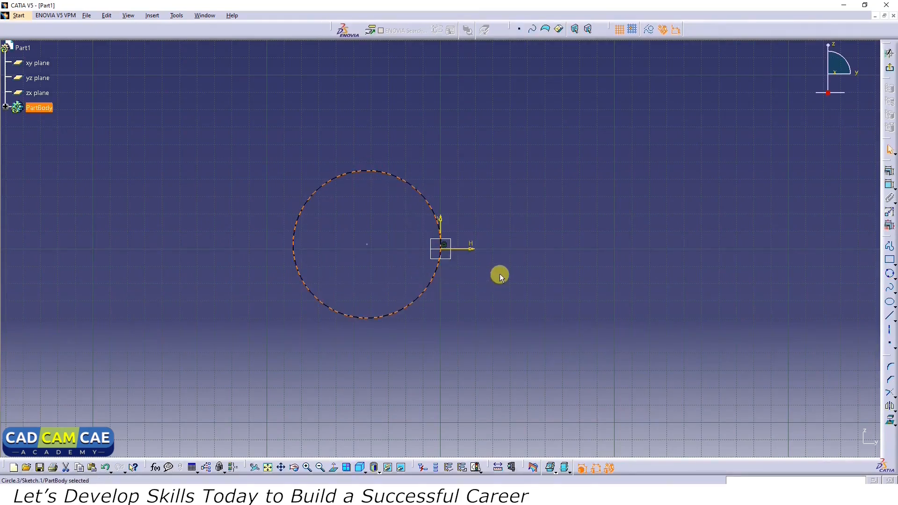
left_click(554, 276)
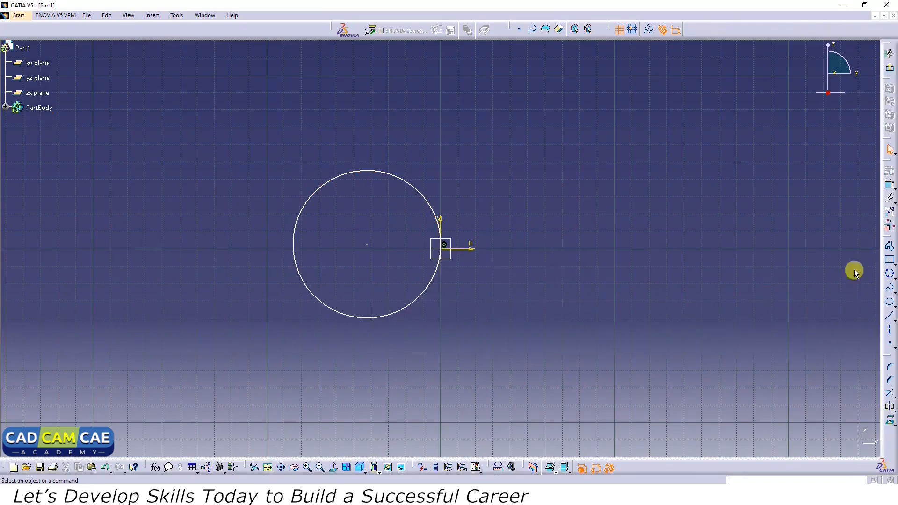
Draw another three-point circle of about 46 mm radius, clear of the first one and to the right of the origin.
left_click(891, 275)
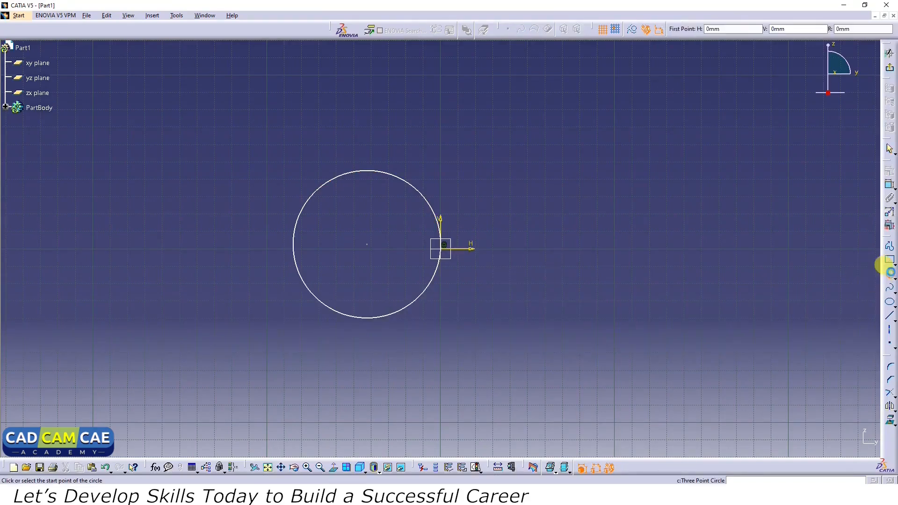
left_click(572, 195)
left_click(712, 161)
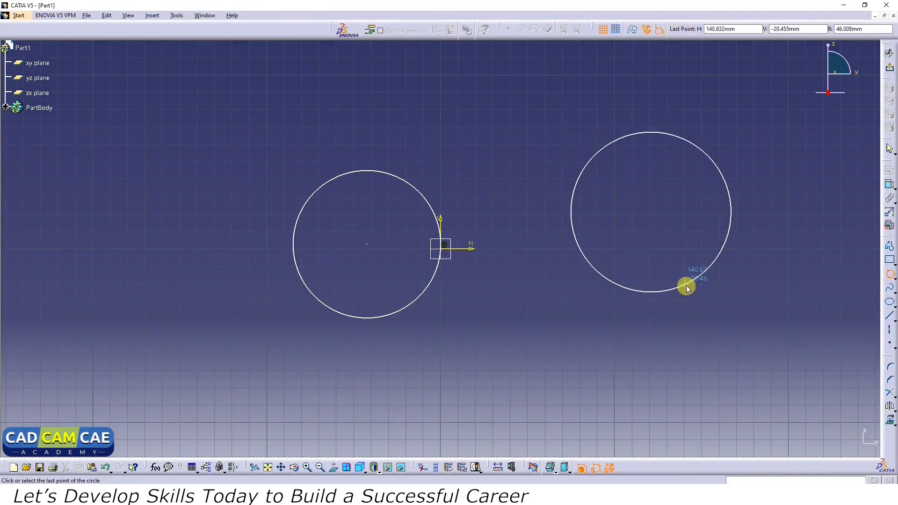
left_click(645, 293)
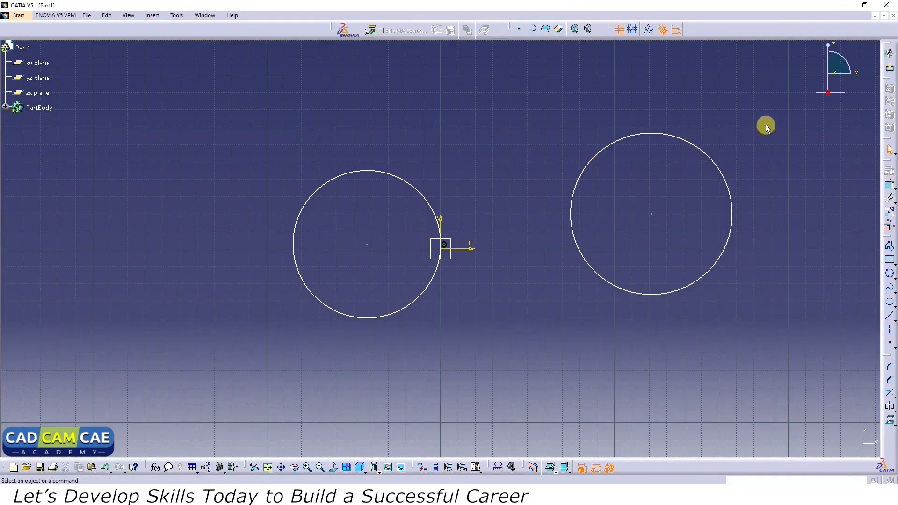
Delete both three-point circles together with their constraints from the sketch.
left_click_drag(764, 111, 213, 369)
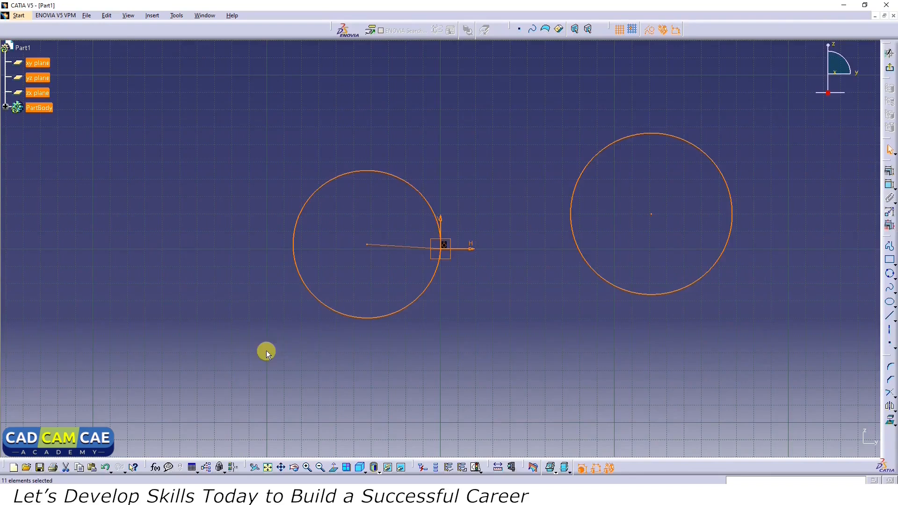
key("Delete")
middle_click_drag(715, 296, 696, 258)
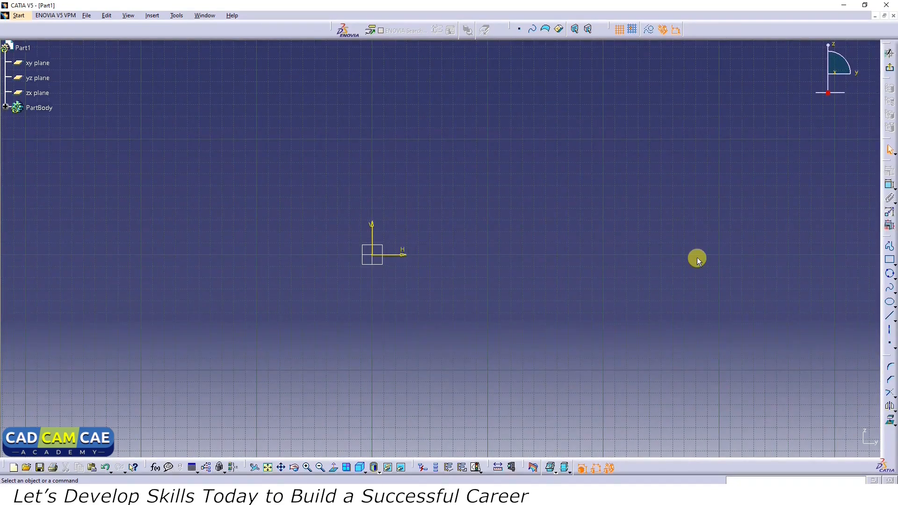
Create a circle using Cartesian centre coordinates H 30 mm and V 40 mm with a radius of 80 mm.
left_click(893, 278)
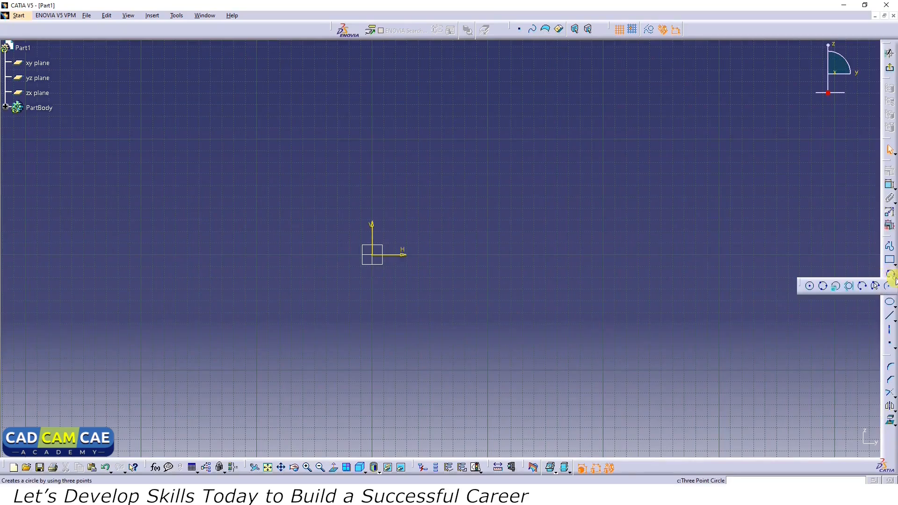
left_click(836, 287)
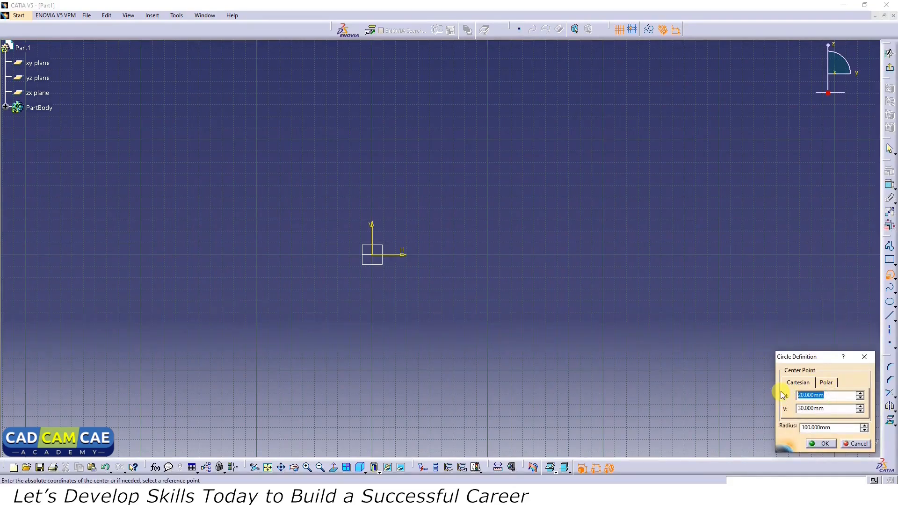
type("30")
left_click_drag(835, 408, 795, 409)
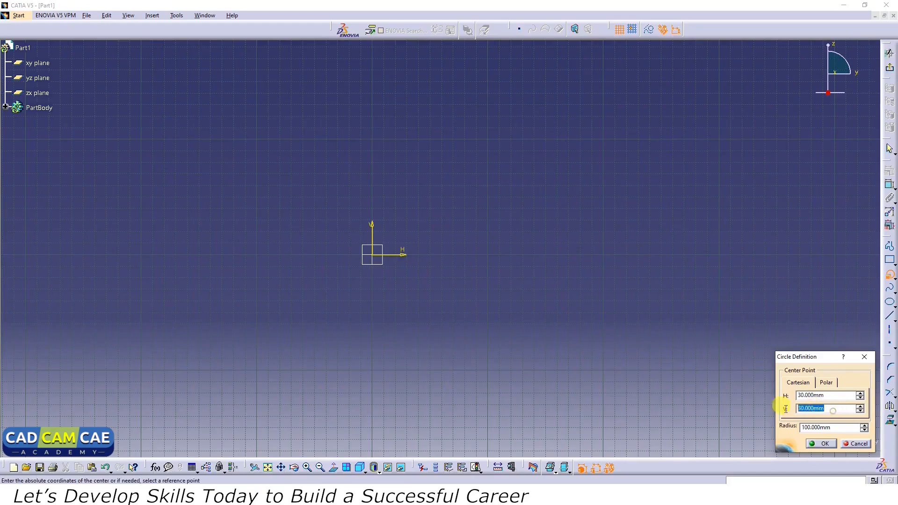
type("30mm")
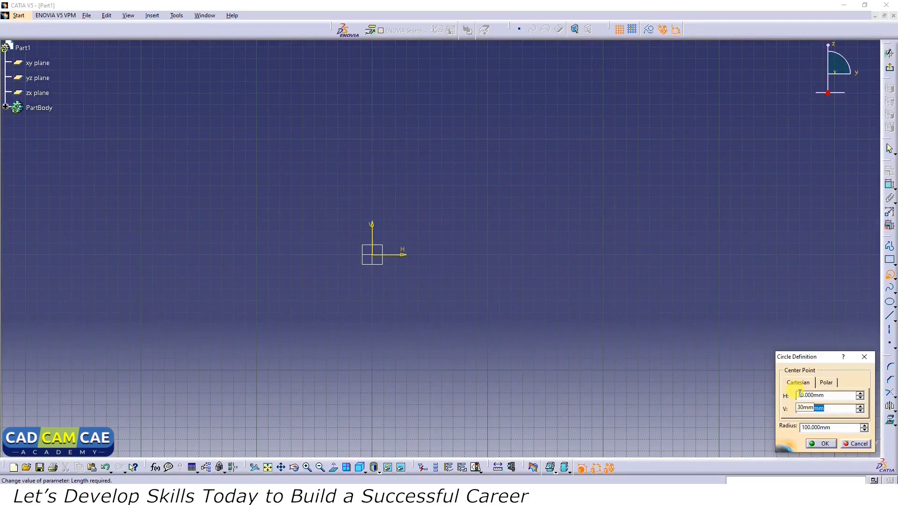
key("Delete")
type("40")
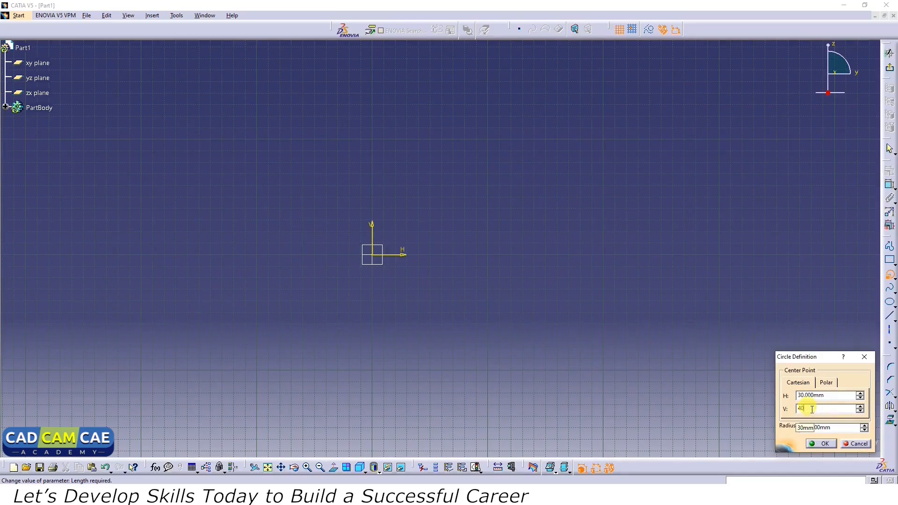
key("Tab")
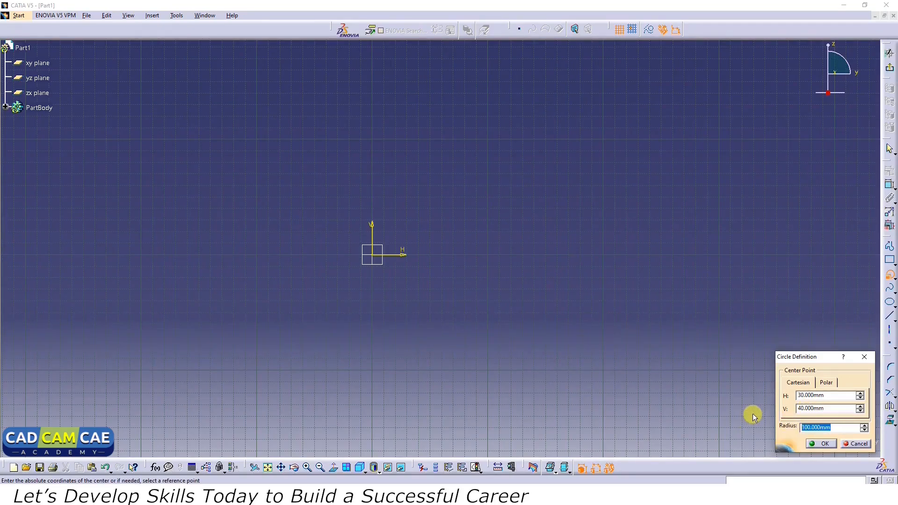
type("80")
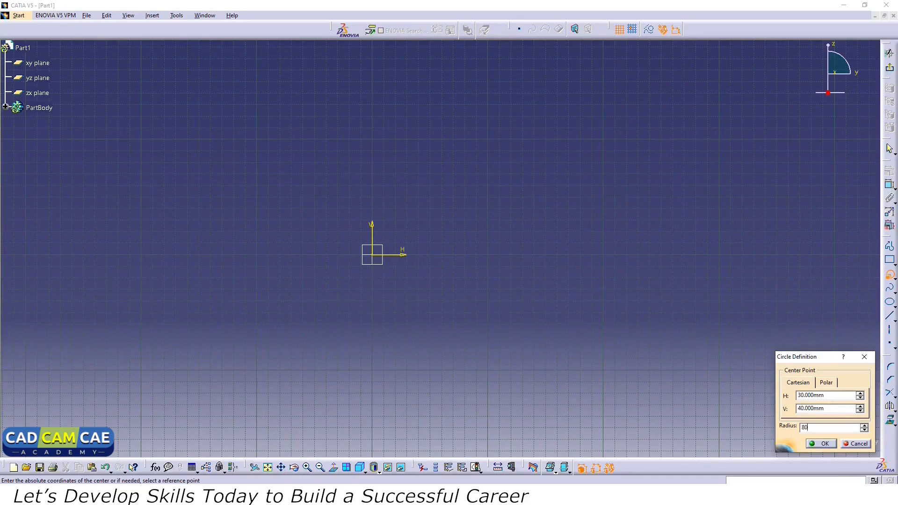
left_click(831, 444)
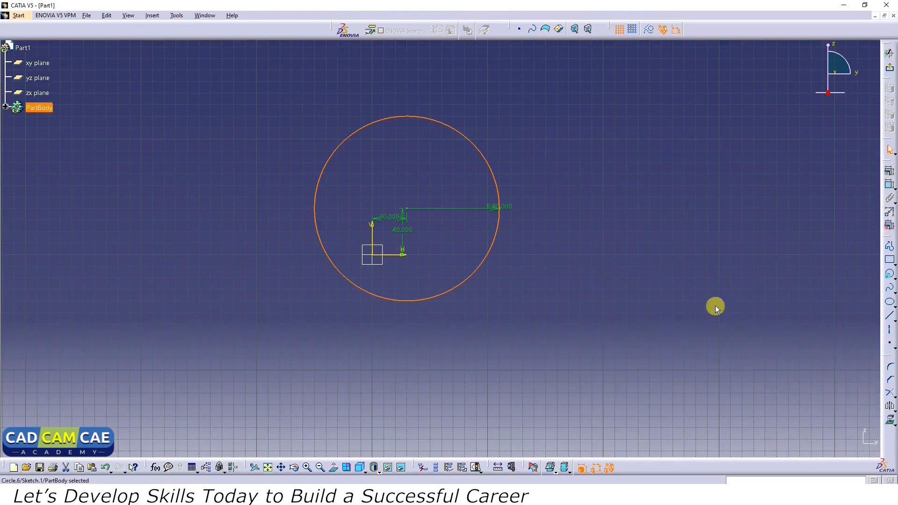
left_click(696, 289)
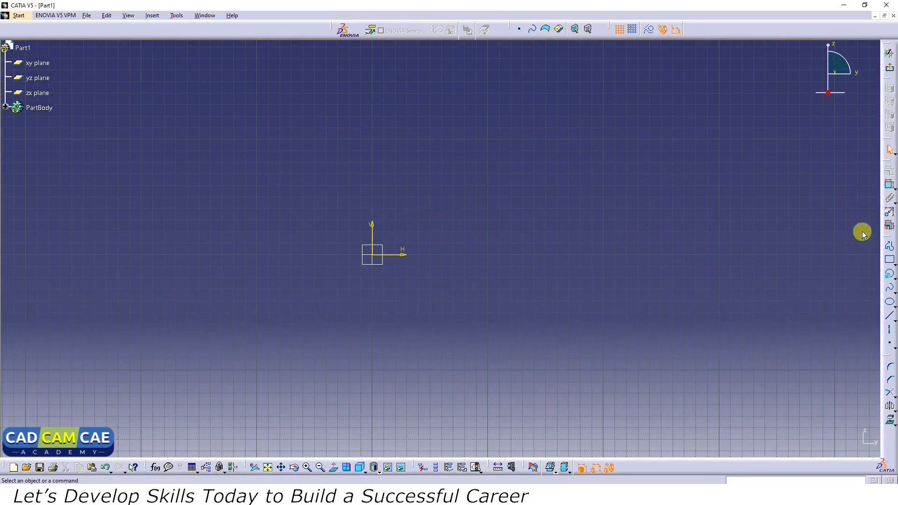
Draw an oblique line above and to the right of the origin, sloping down to the right from about H 19 mm, V 89 mm.
left_click(893, 278)
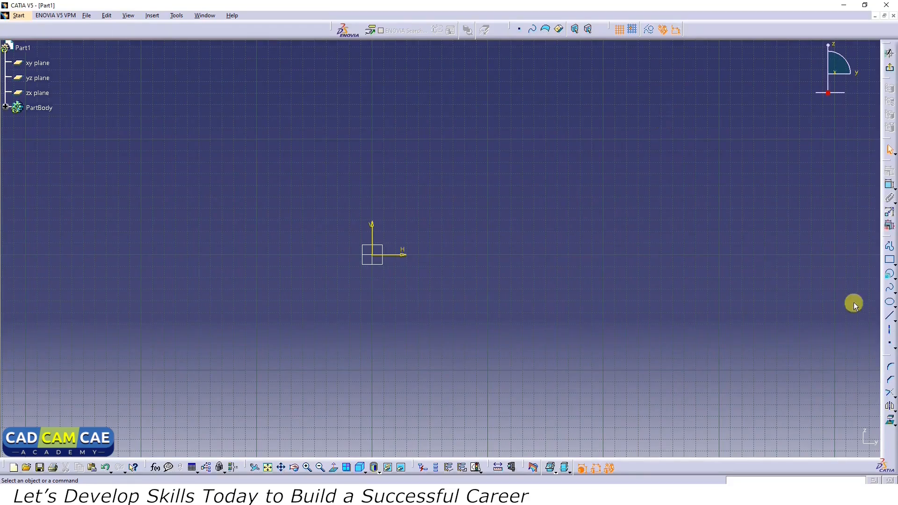
left_click(889, 316)
left_click(394, 153)
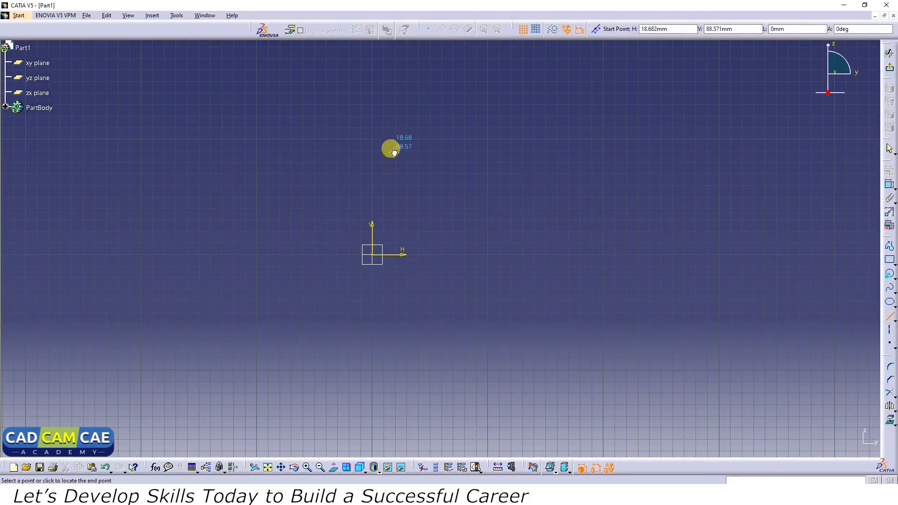
left_click(555, 242)
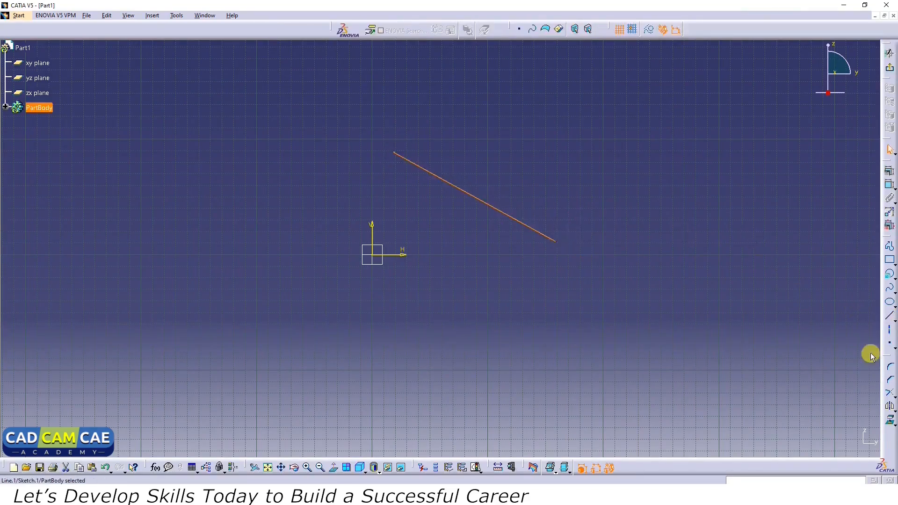
Draw two more separate lines, a nearly horizontal one below the origin and a steep one to its left.
left_click(894, 320)
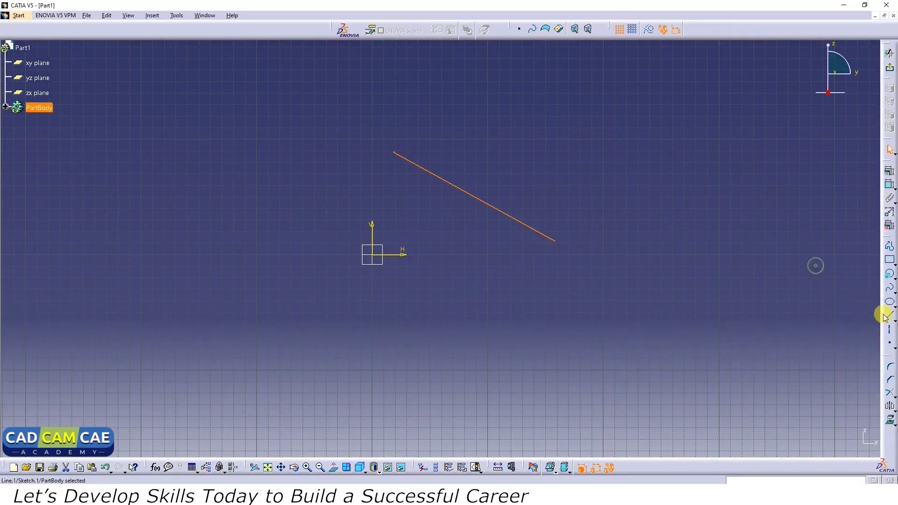
left_click(887, 316)
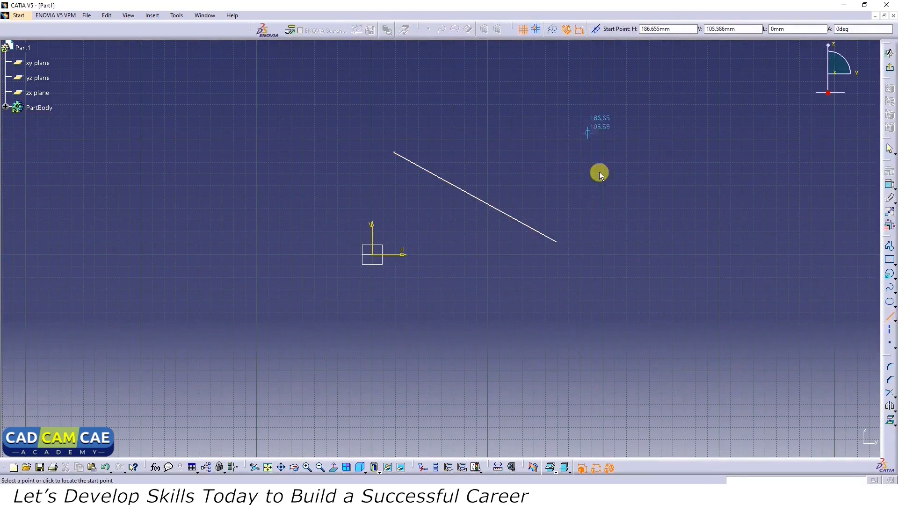
left_click(373, 306)
left_click(494, 320)
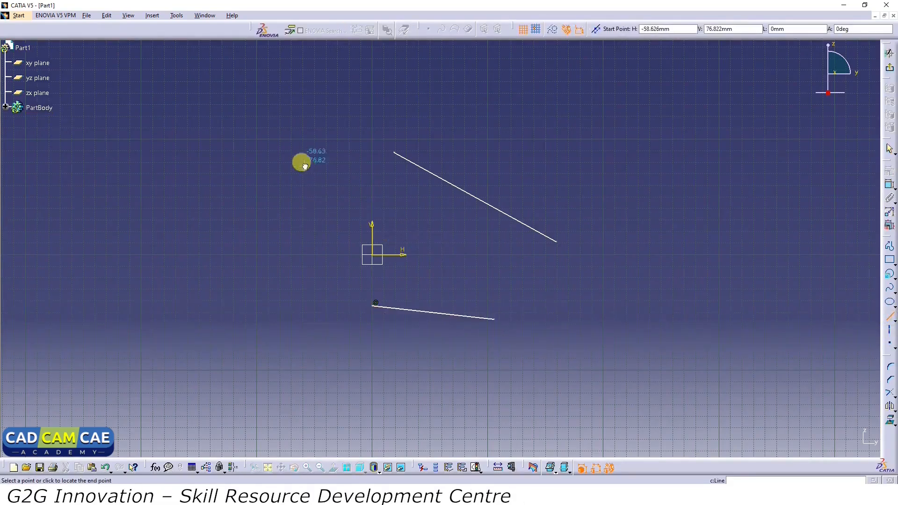
left_click(305, 166)
left_click(281, 298)
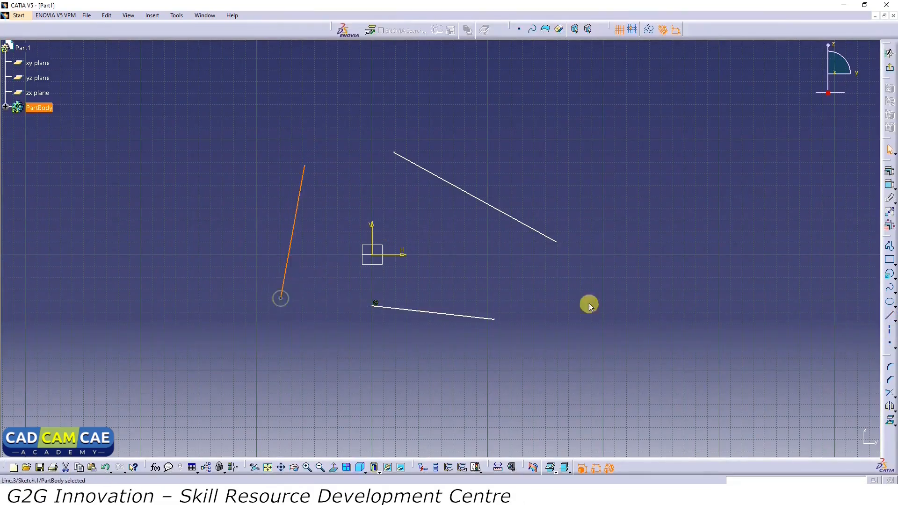
Create a tri-tangent circle touching the oblique line, the steep line and the nearly horizontal line around the origin.
left_click(893, 279)
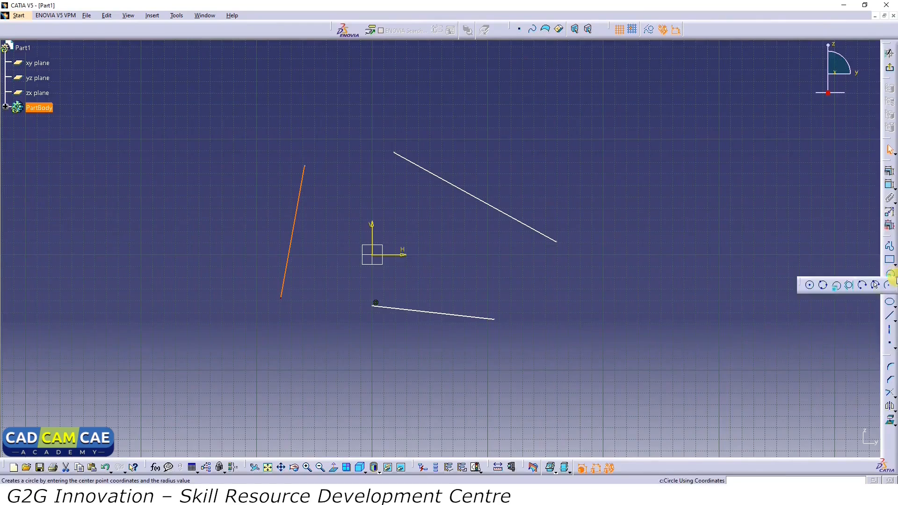
left_click(850, 285)
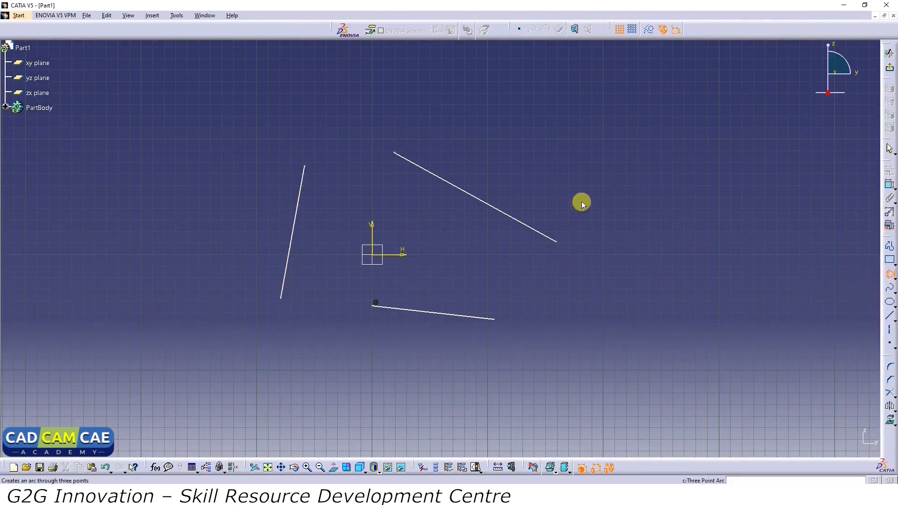
left_click(473, 194)
left_click(295, 220)
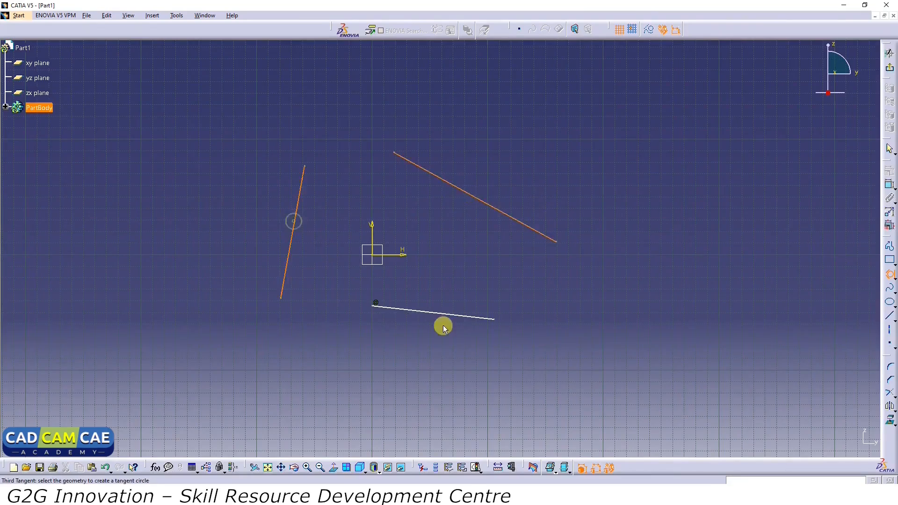
left_click(449, 318)
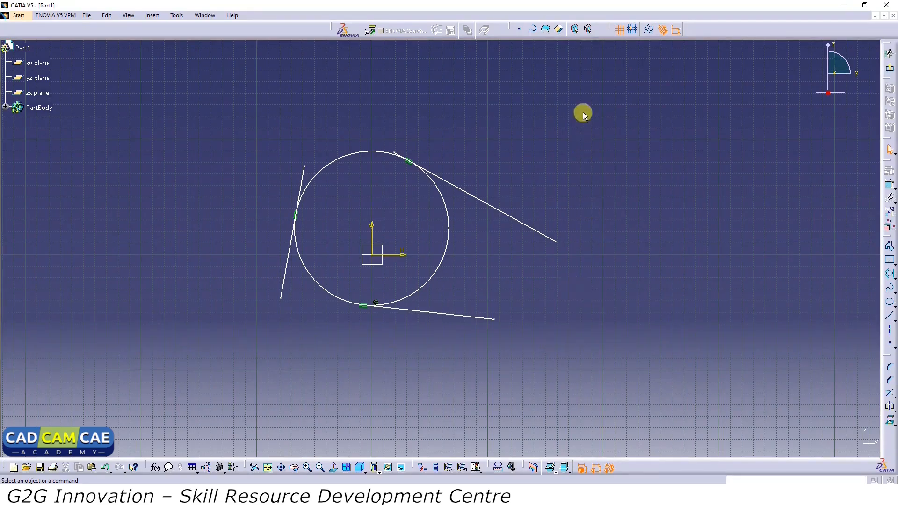
Delete the tangent circle and its three lines, and draw a rectangle to the right of the origin, spanning both sides of the H axis.
mouse_move(583, 112)
left_mouse_down()
mouse_move(170, 407)
mouse_move(184, 408)
left_mouse_up()
key("Delete")
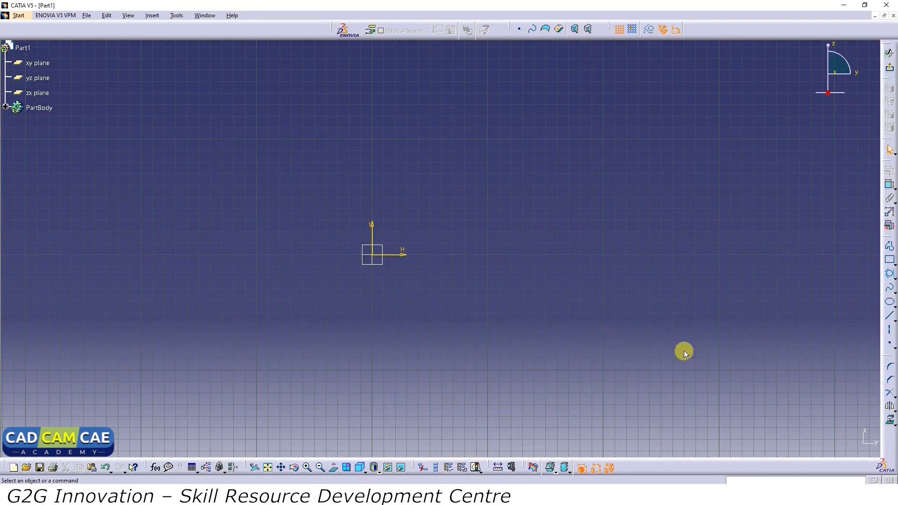
left_click(889, 260)
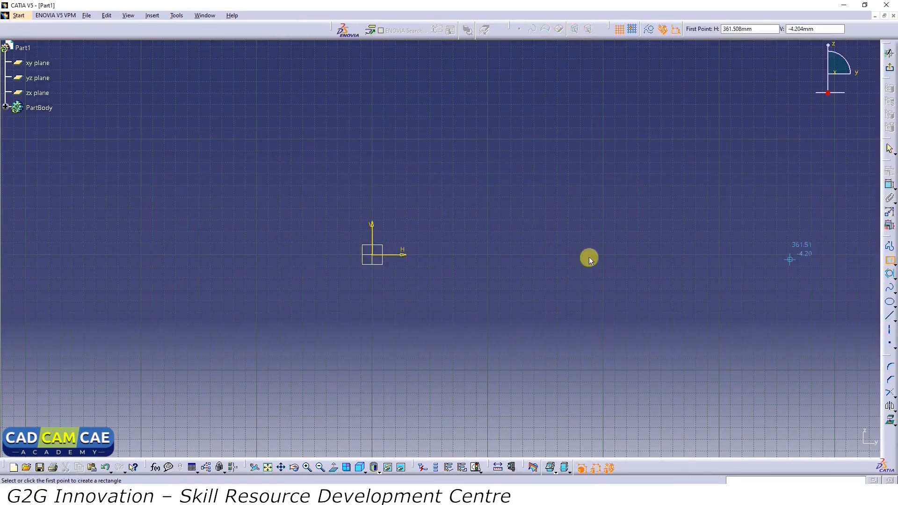
left_click(424, 176)
left_click(612, 312)
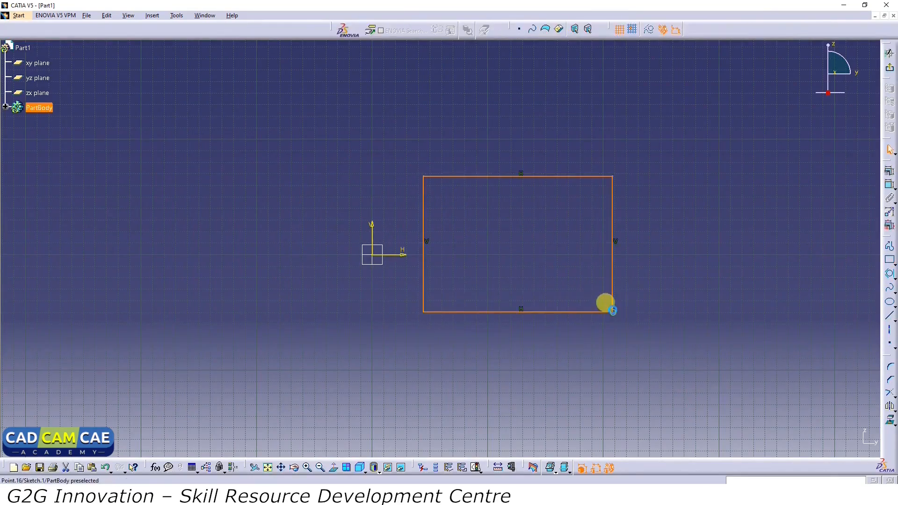
Create a tri-tangent circle inside the rectangle, touching its upper, left and lower sides.
left_click(890, 275)
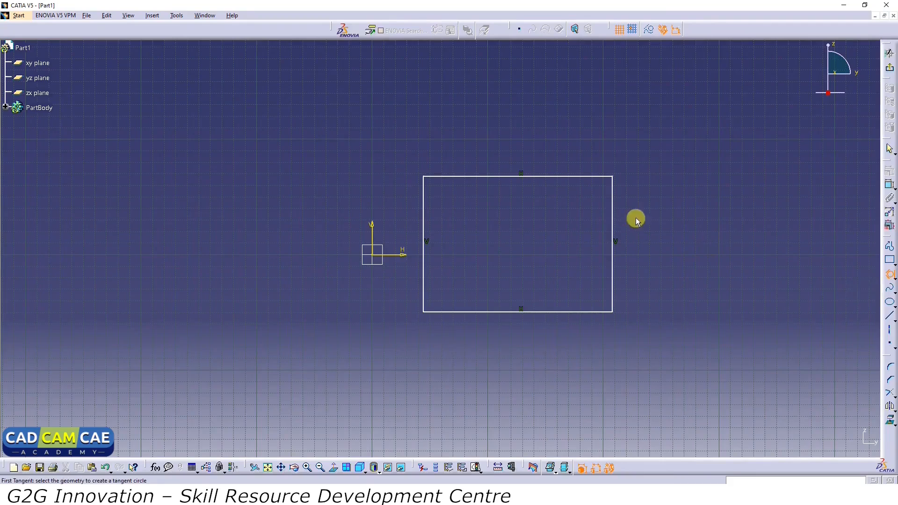
left_click(496, 177)
left_click(423, 244)
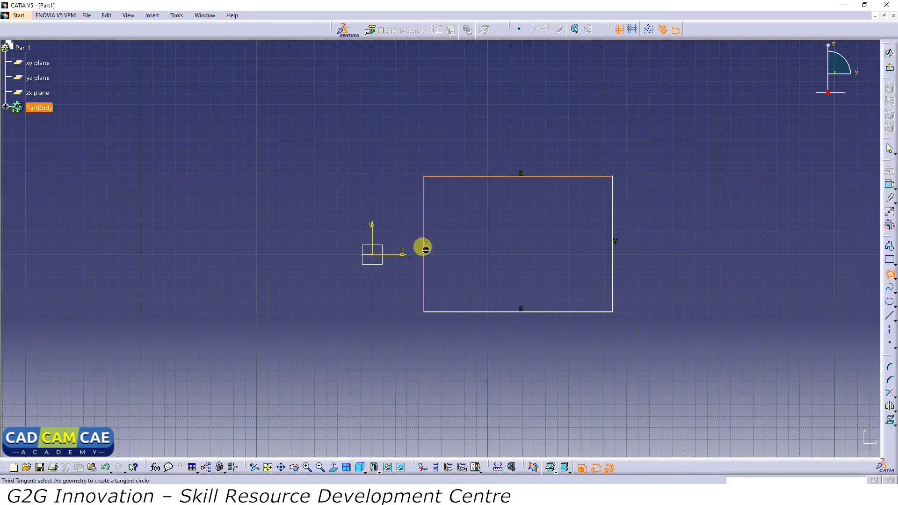
left_click(502, 312)
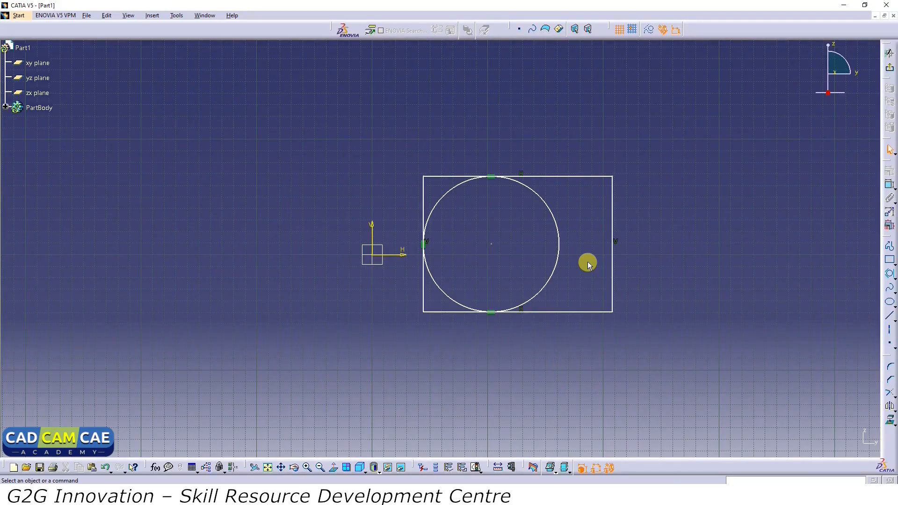
Clear the rectangle and circle, and draw a three-point arc of about 102 mm radius from below the origin, over to about H 192, V -11 mm.
mouse_move(668, 122)
left_mouse_down()
mouse_move(425, 369)
mouse_move(367, 314)
left_mouse_up()
key("Delete")
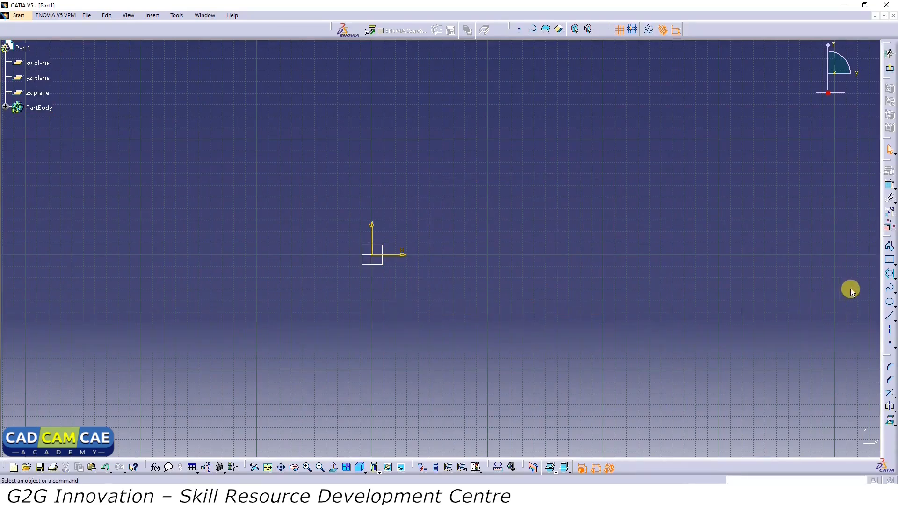
left_click(893, 278)
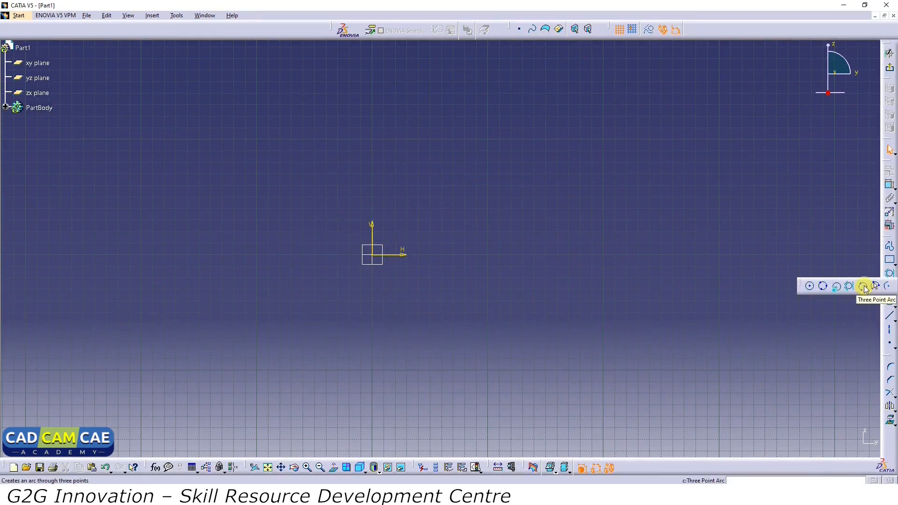
left_click(863, 287)
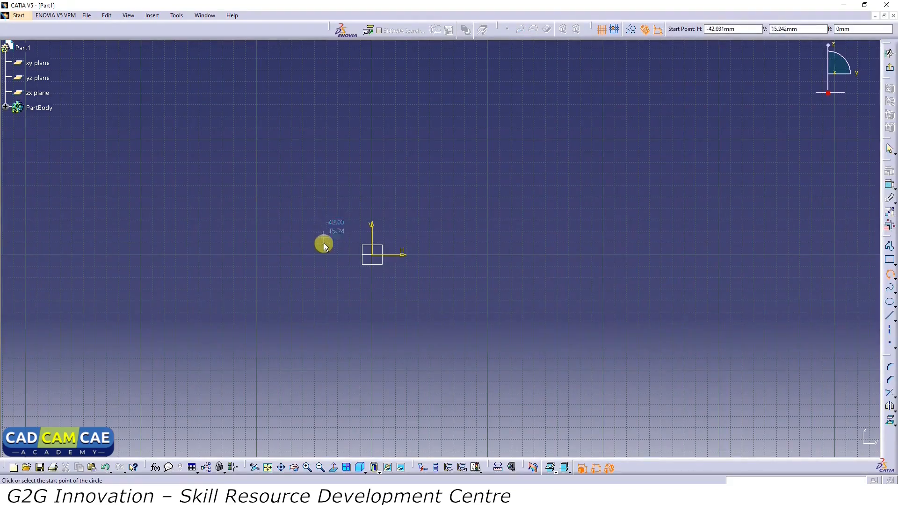
left_click(384, 308)
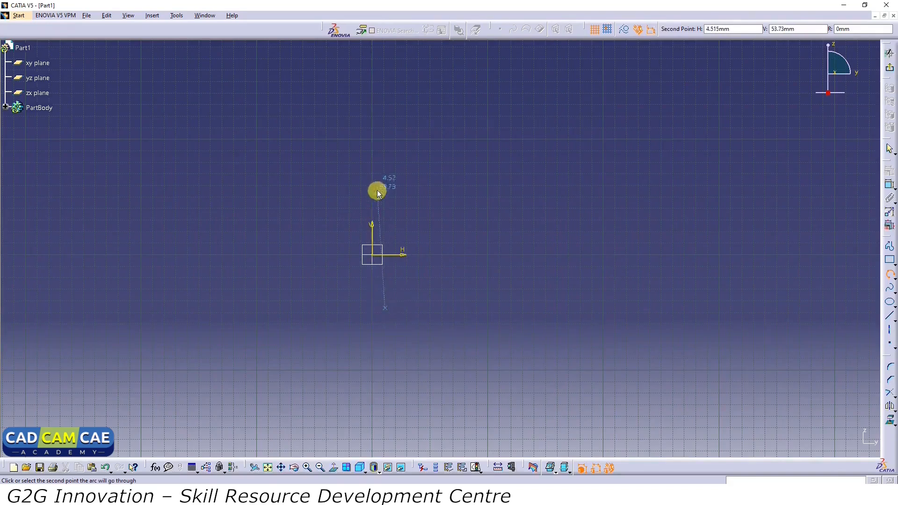
left_click(389, 164)
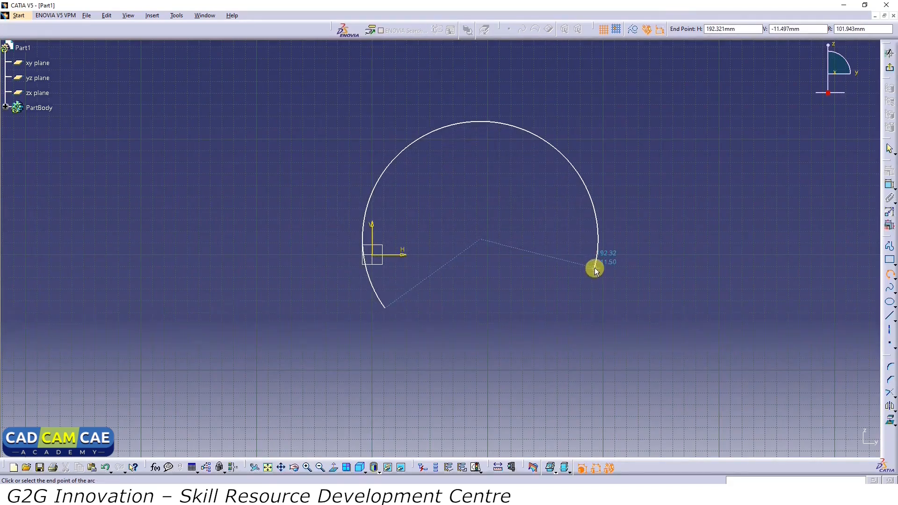
left_click(594, 268)
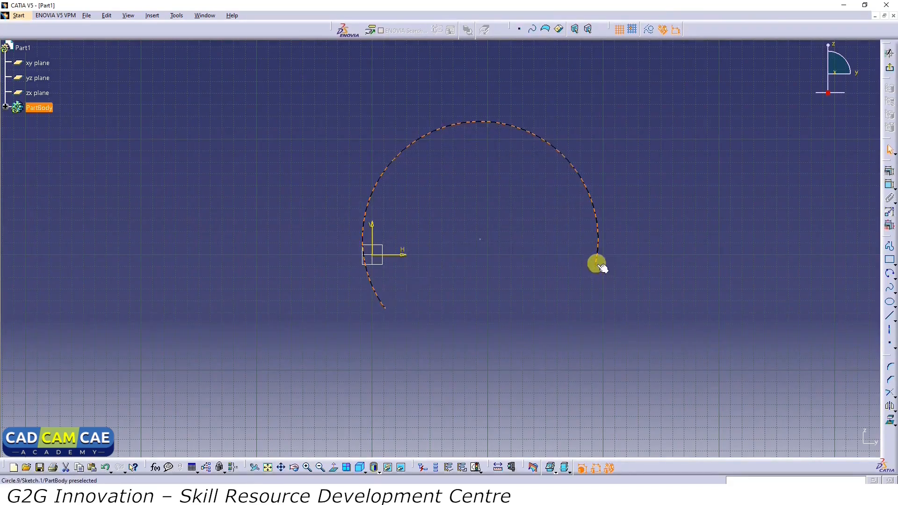
Draw a second three-point arc beside the existing arc, and delete both arcs from the sketch.
left_click(890, 274)
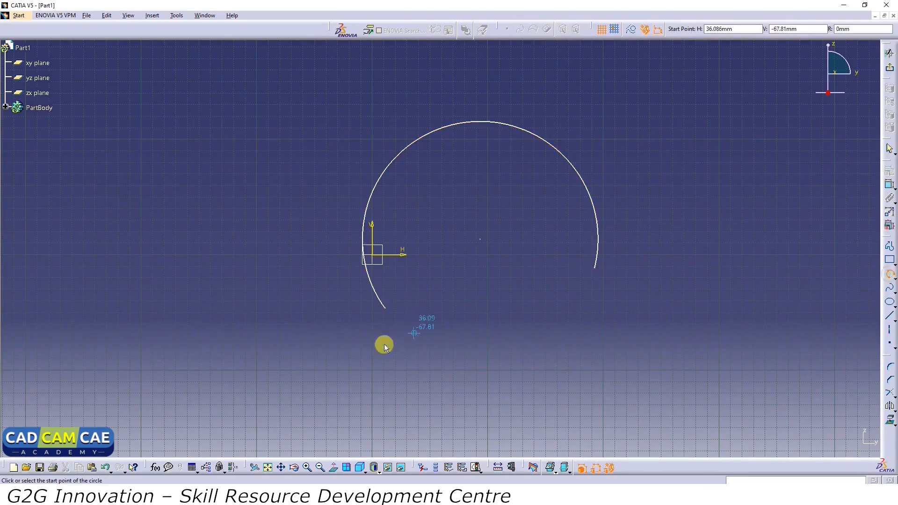
left_click(317, 180)
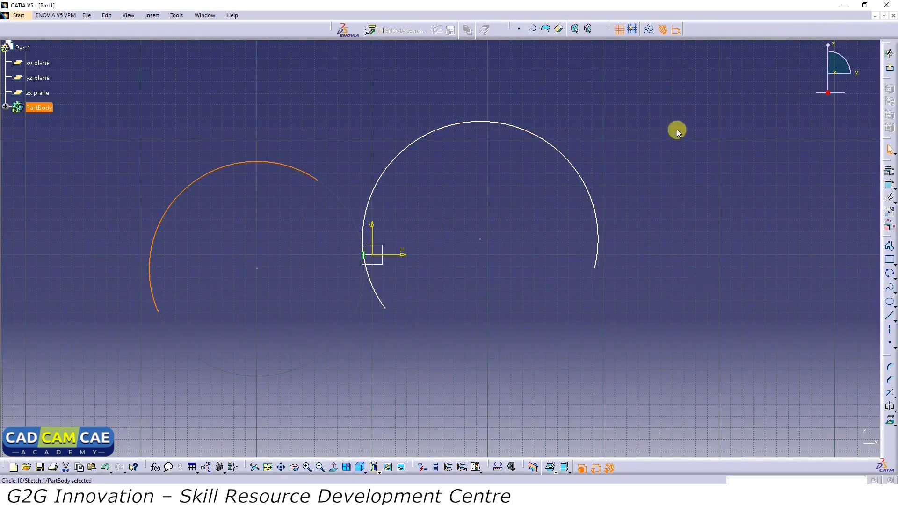
mouse_move(671, 111)
left_mouse_down()
mouse_move(164, 383)
mouse_move(71, 389)
left_mouse_up()
key("Delete")
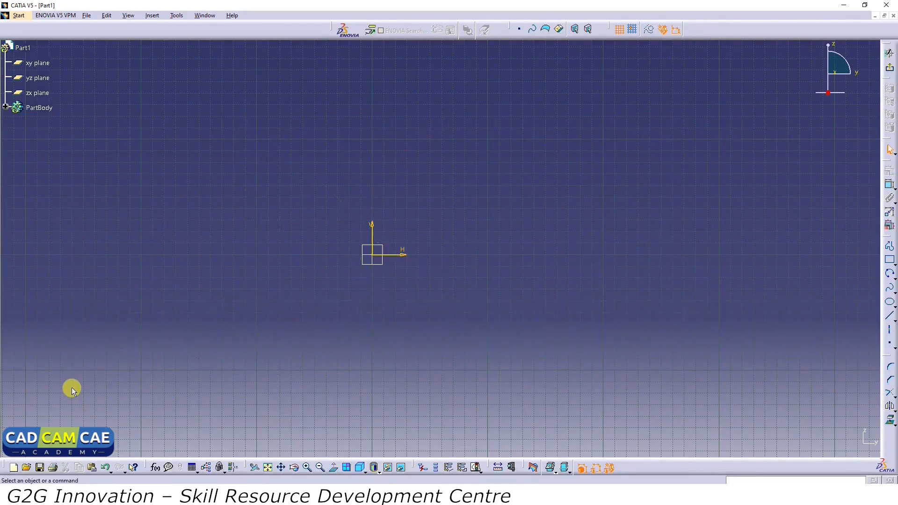
Draw a wide arc curving above the sketch origin with Three Point Arc Starting With Limits.
left_click(895, 276)
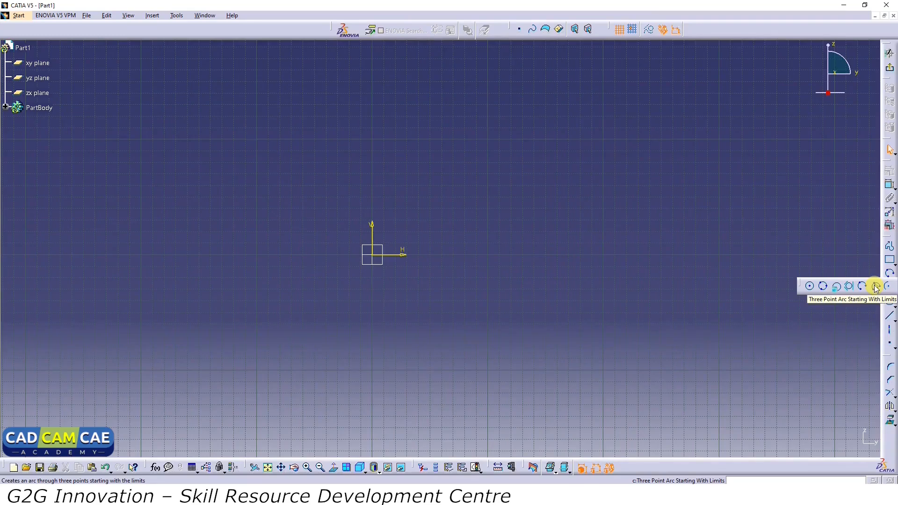
left_click(876, 287)
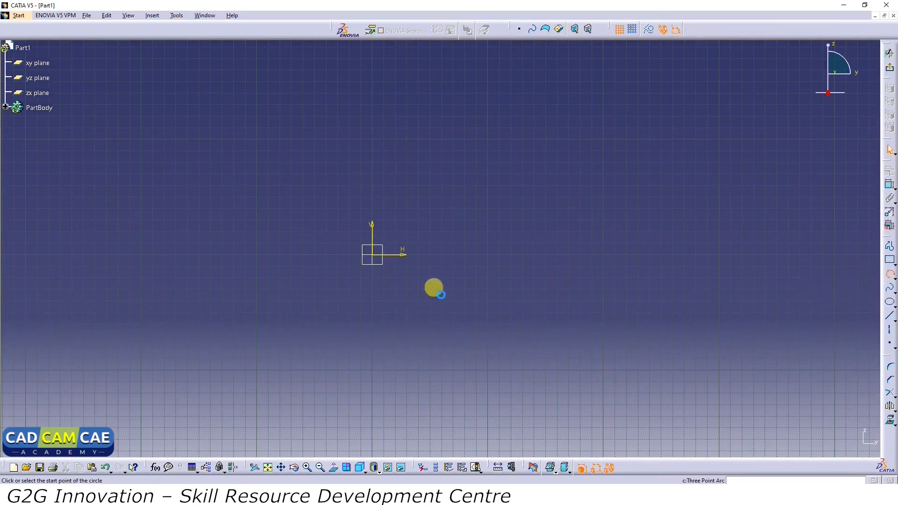
left_click(284, 282)
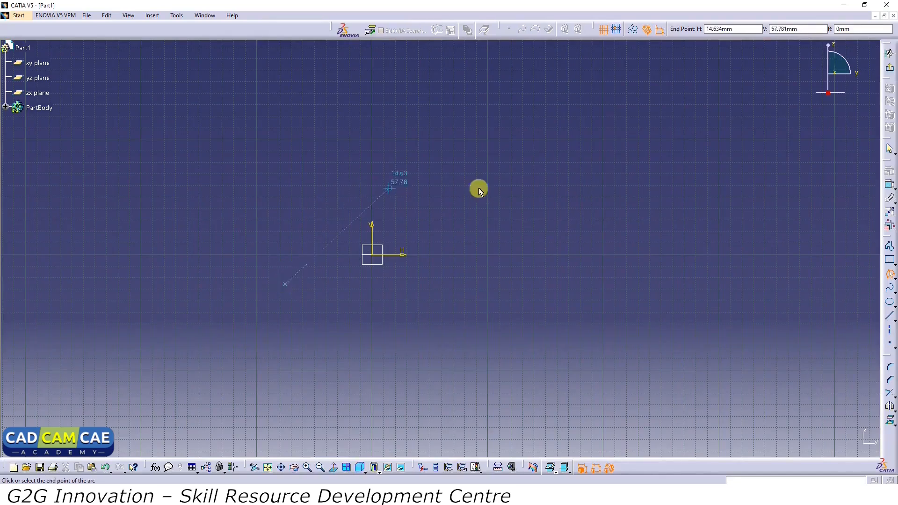
left_click(587, 246)
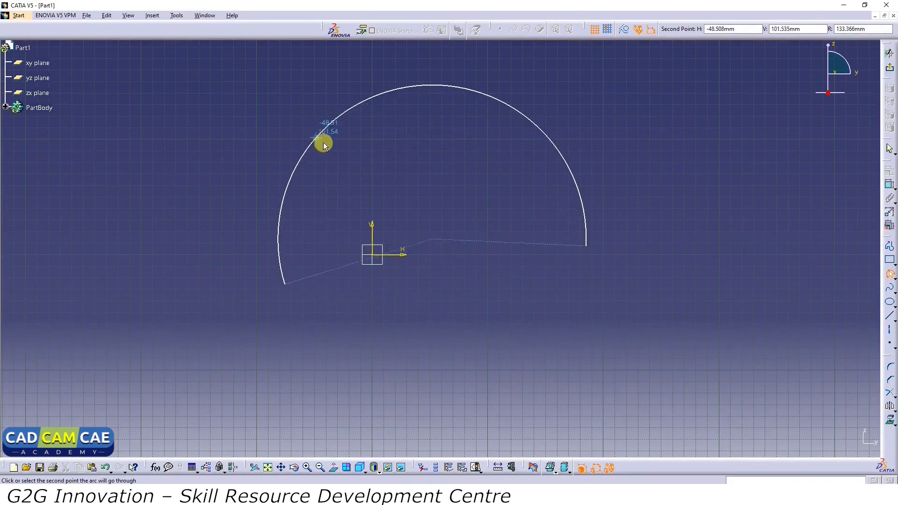
left_click(364, 167)
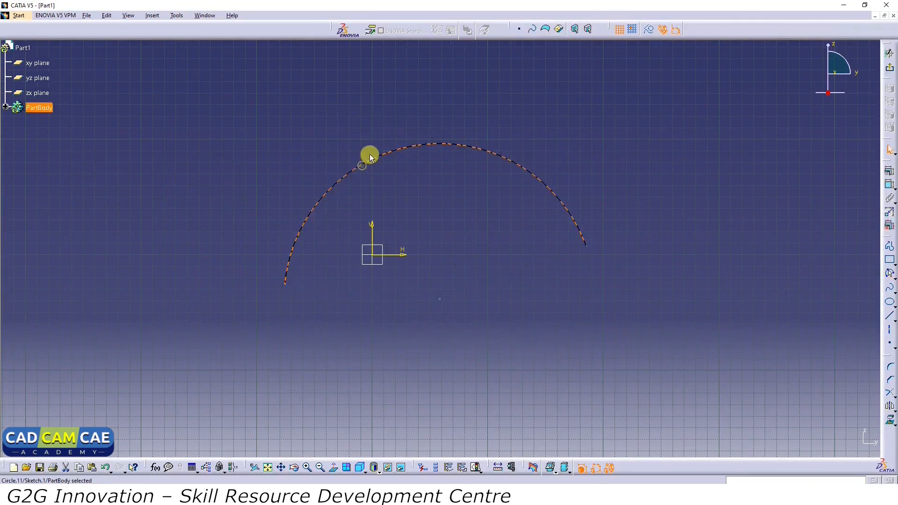
left_click(623, 195)
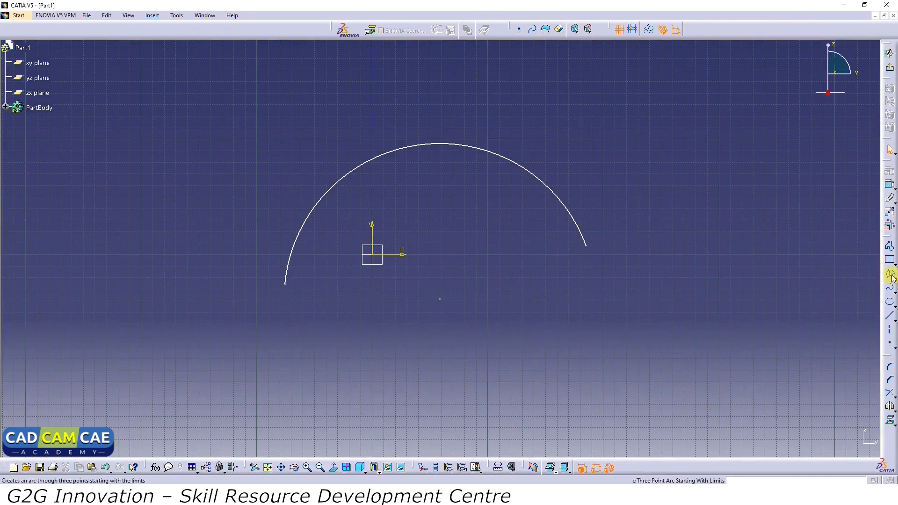
Draw a smaller arc of the same limits-first type below the wide arc, and delete both arcs.
left_click(891, 277)
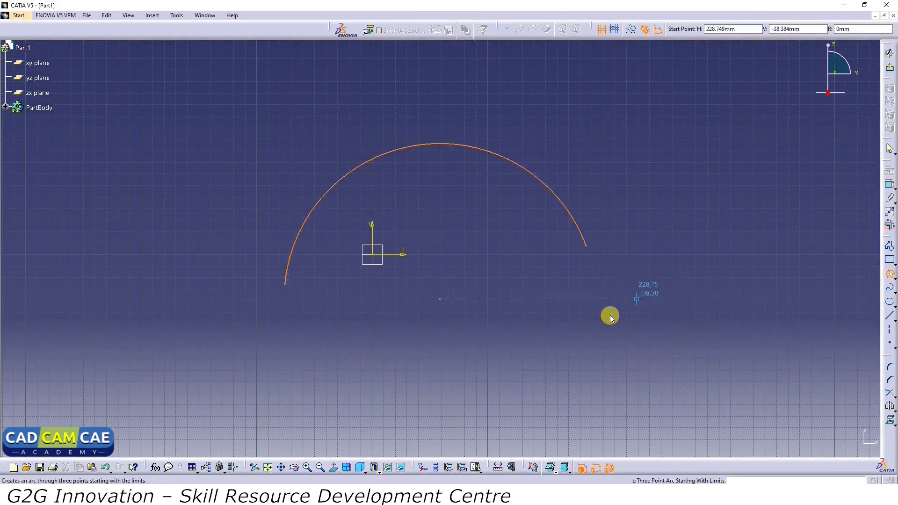
left_click(397, 341)
left_click(575, 321)
left_click(465, 262)
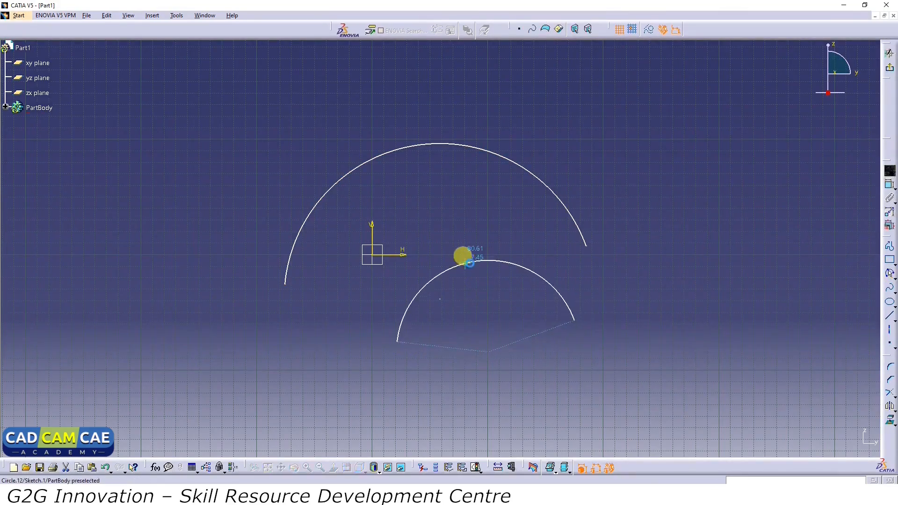
mouse_move(661, 94)
left_mouse_down()
mouse_move(302, 391)
mouse_move(188, 401)
mouse_move(196, 402)
left_mouse_up()
key("Delete")
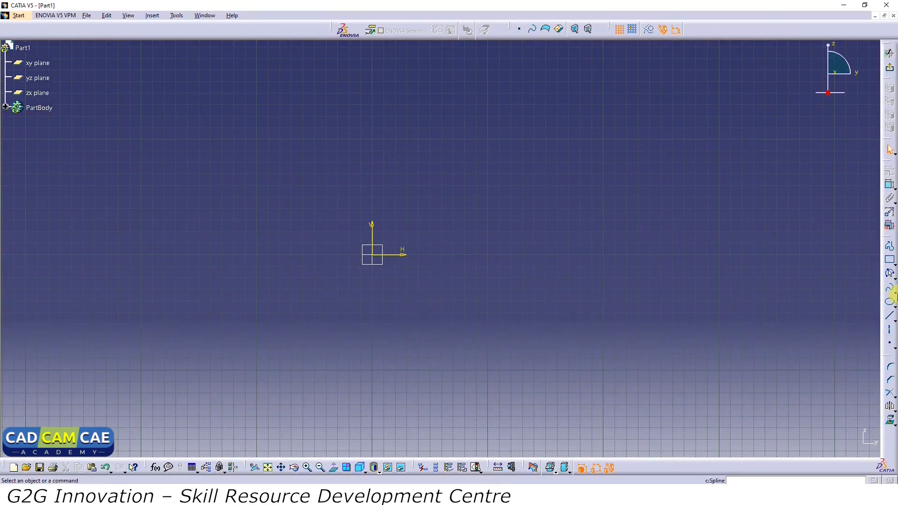
Draw a centre-defined arc with the Arc command to the right of the origin, with a radius of about 58 mm.
left_click(894, 290)
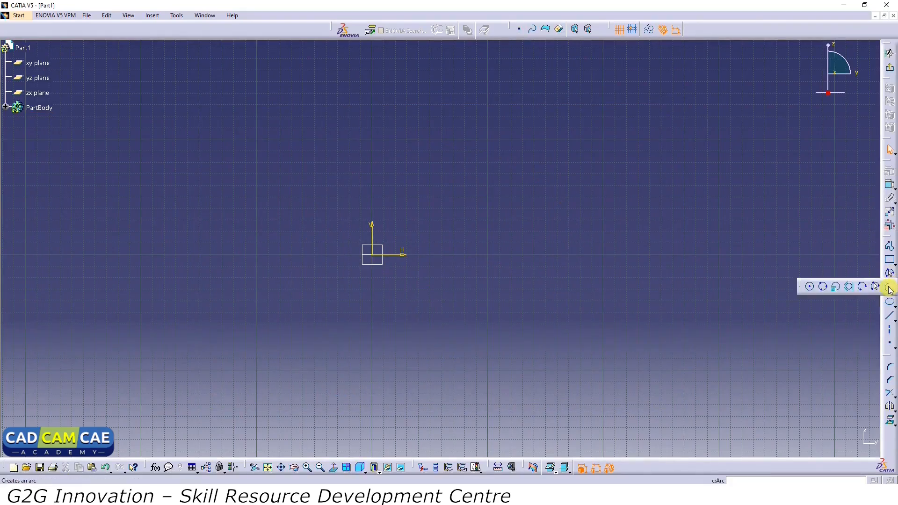
left_click(888, 288)
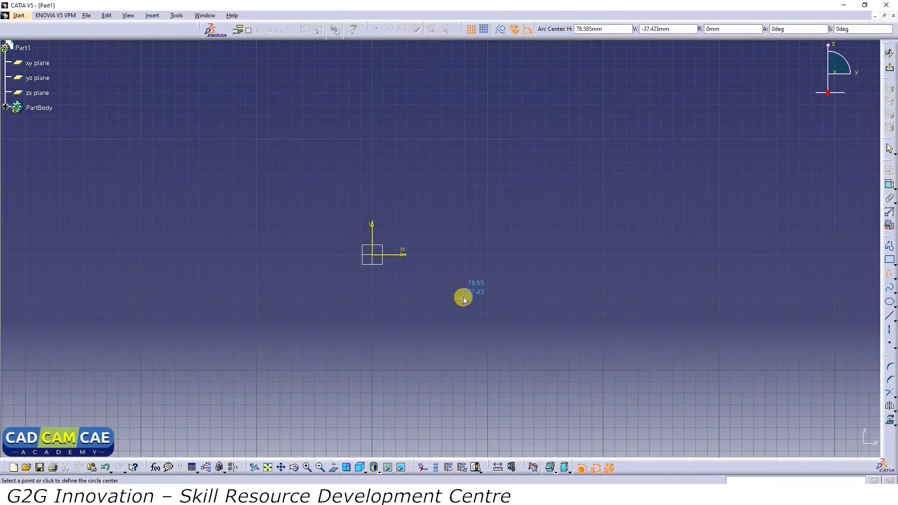
left_click(437, 228)
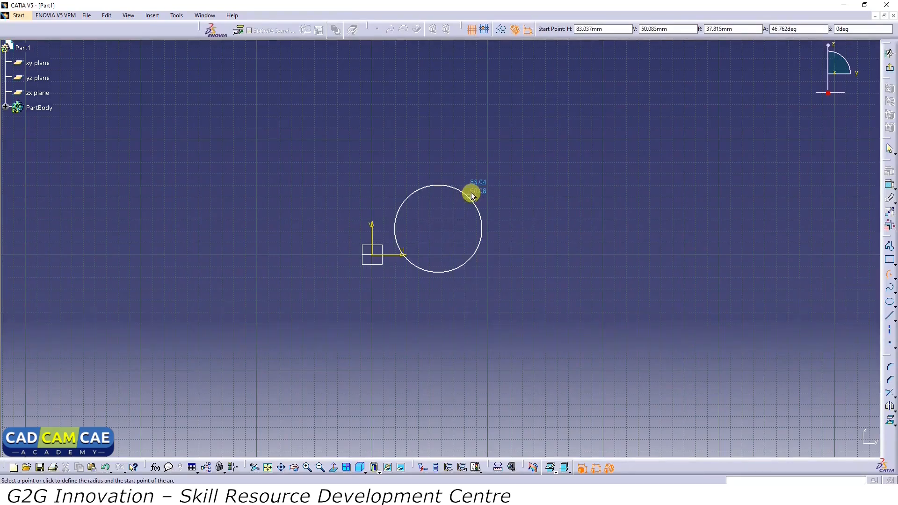
left_click(462, 165)
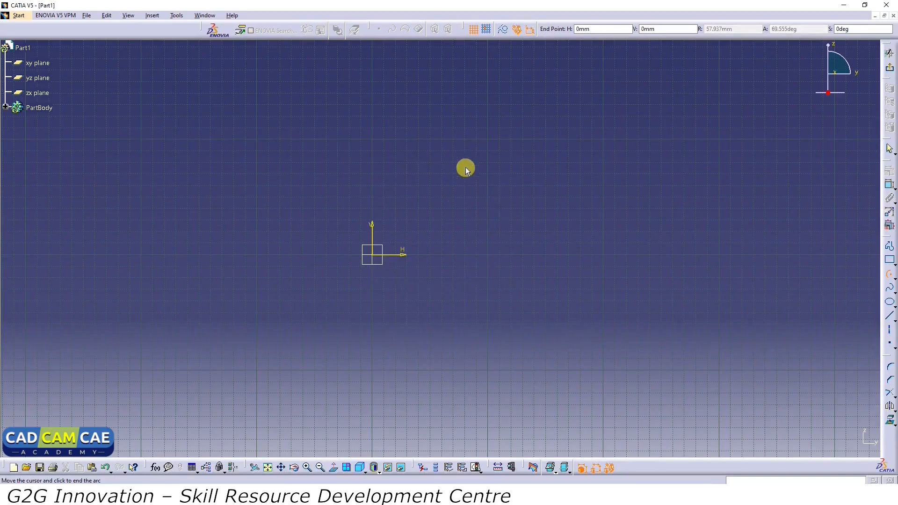
left_click(487, 292)
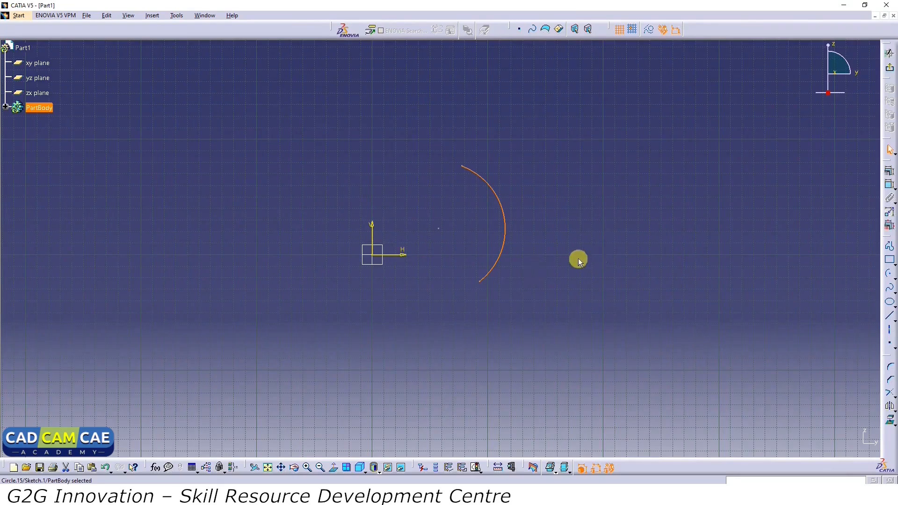
Draw a second centre-defined arc to the left of the origin, starting directly above its centre, and delete that arc.
left_click(889, 274)
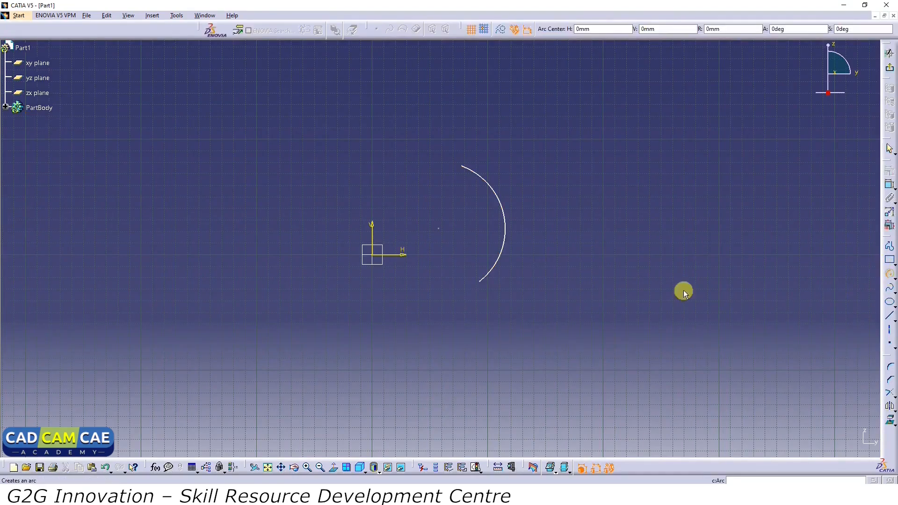
left_click(195, 270)
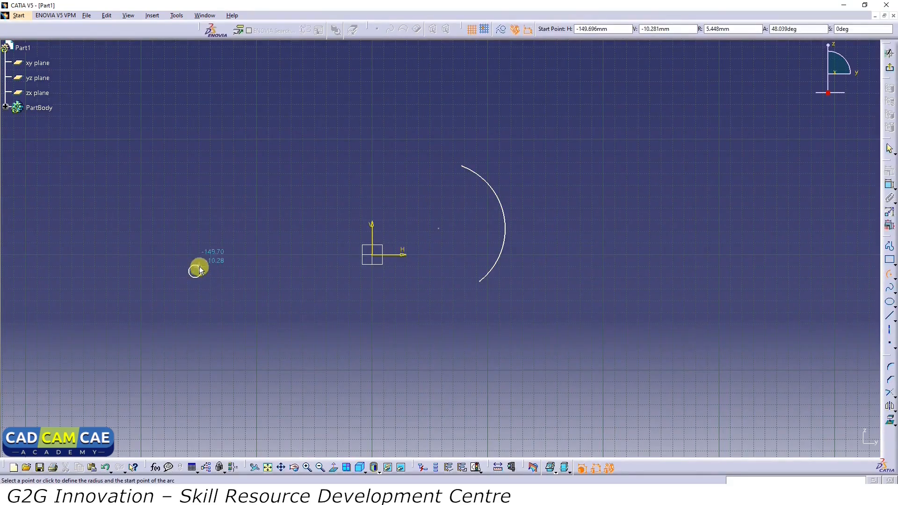
left_click(195, 176)
left_click(324, 285)
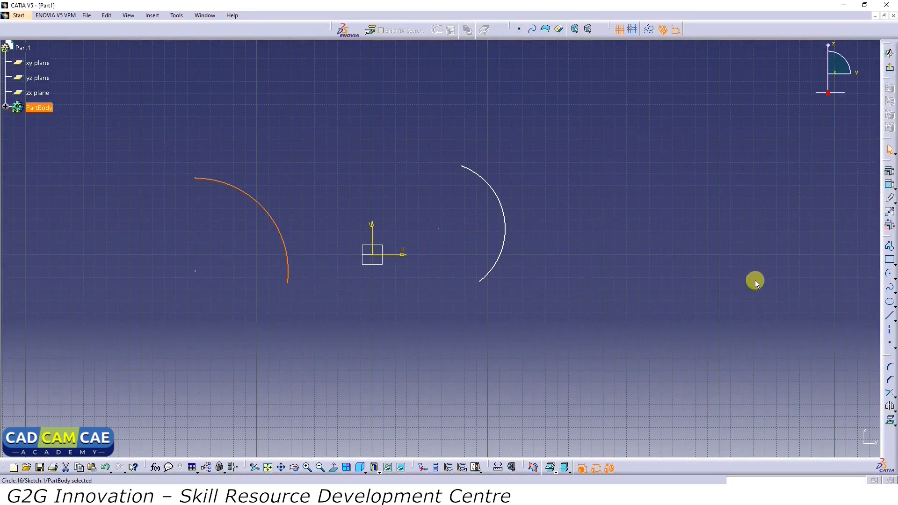
left_click_drag(335, 108, 183, 318)
key("Delete")
Draw another centre-defined arc left of the origin with a radius of about 66 mm, and delete both remaining arcs.
left_click(890, 274)
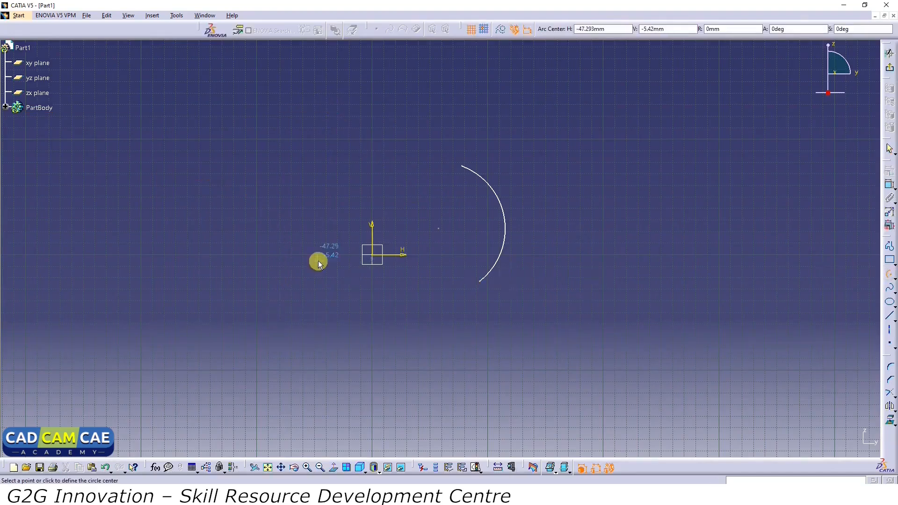
left_click(219, 202)
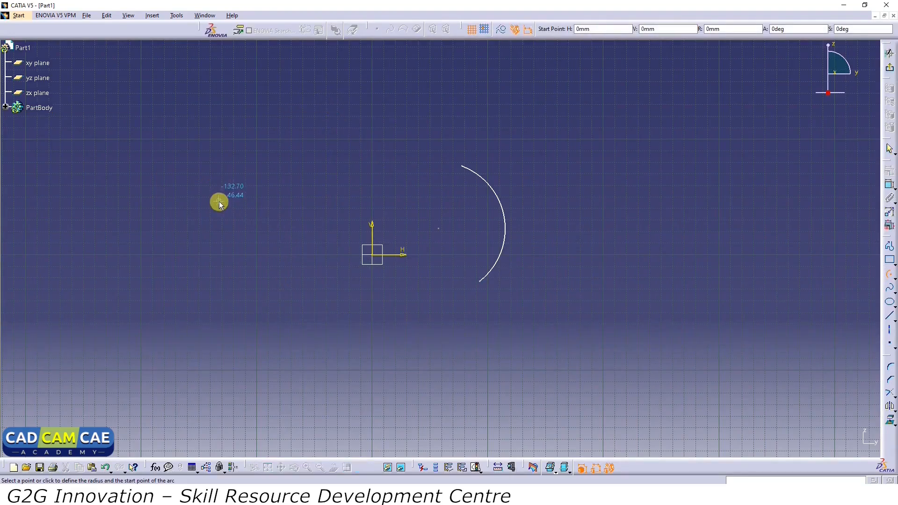
left_click(264, 139)
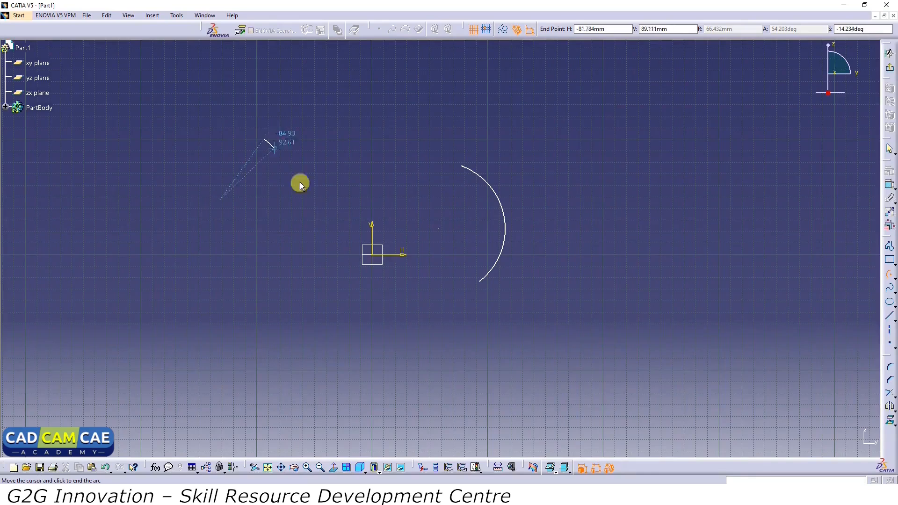
left_click(277, 269)
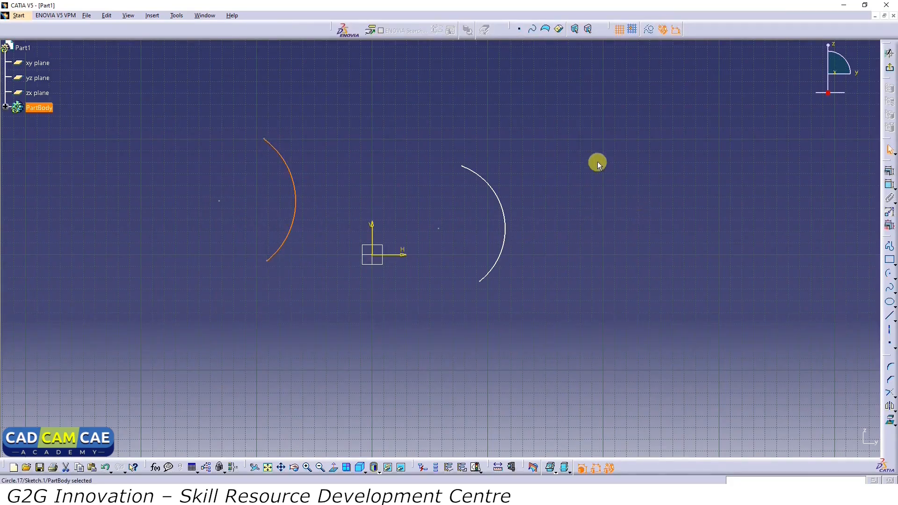
mouse_move(593, 106)
left_mouse_down()
mouse_move(242, 311)
mouse_move(181, 333)
left_mouse_up()
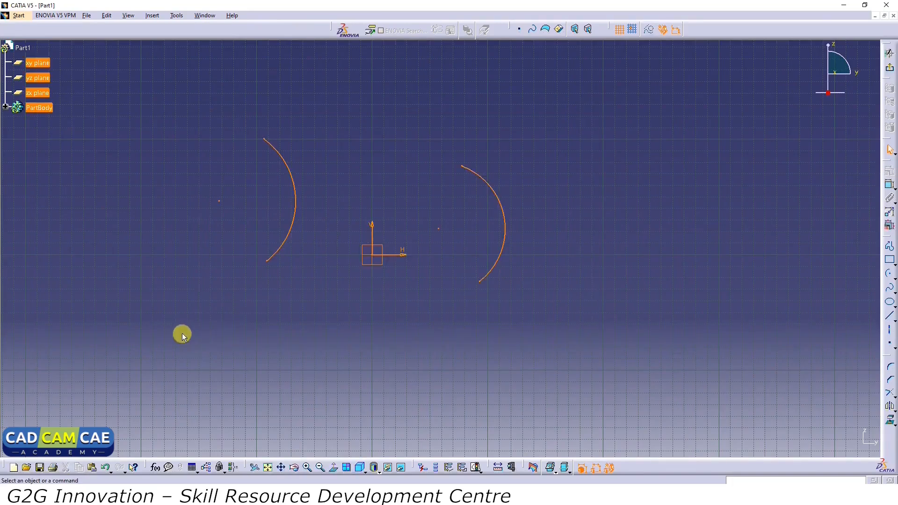
key("Delete")
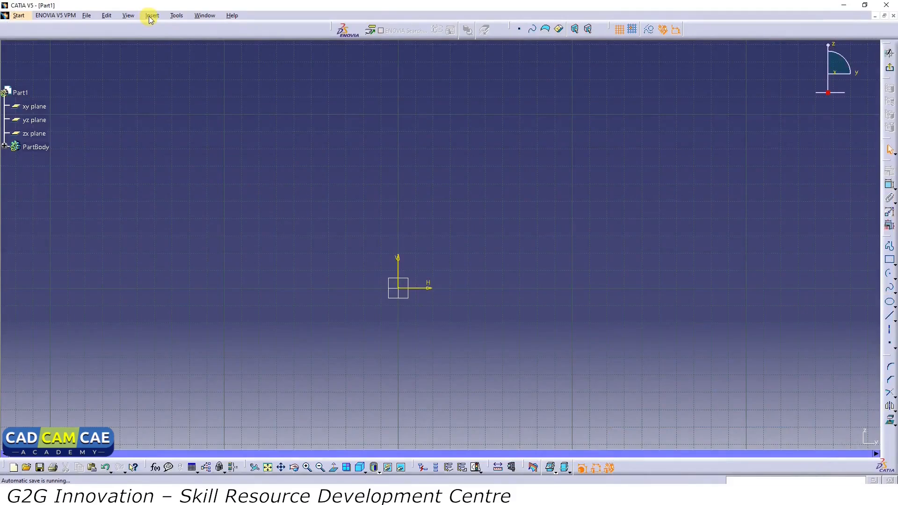
left_click(149, 16)
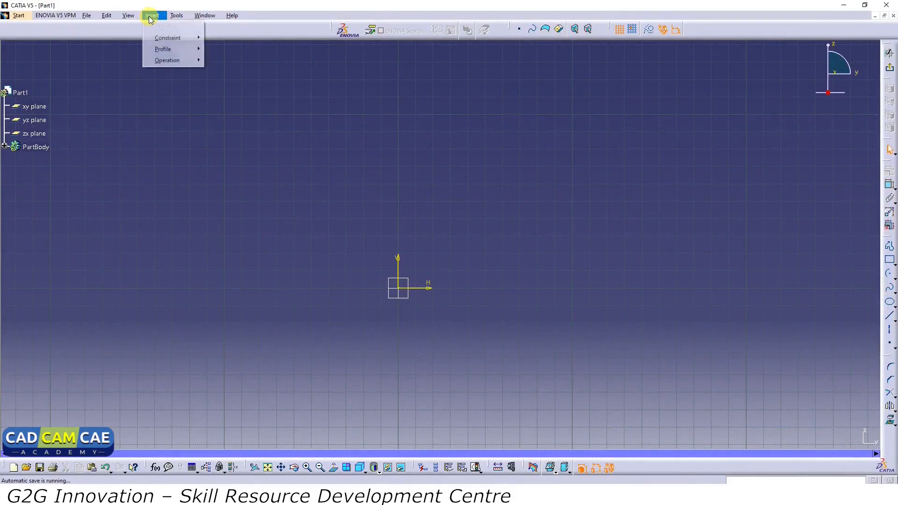
mouse_move(166, 51)
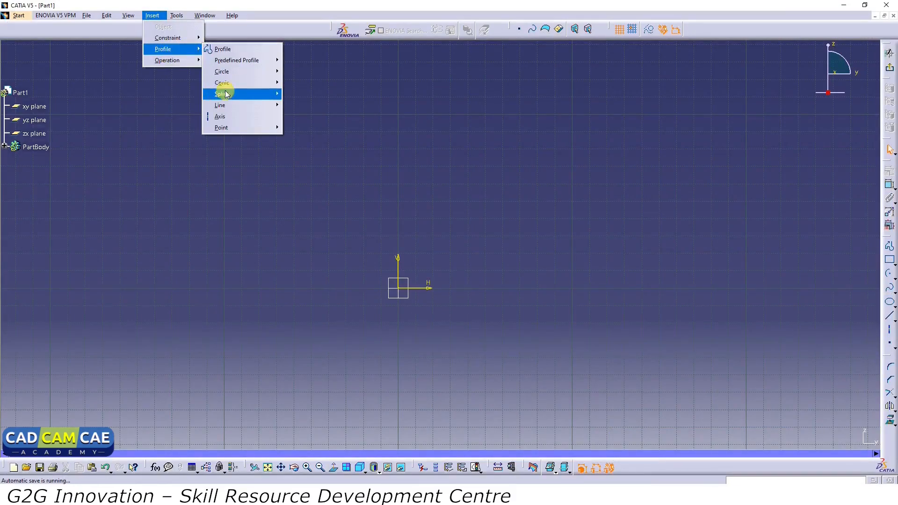
mouse_move(225, 92)
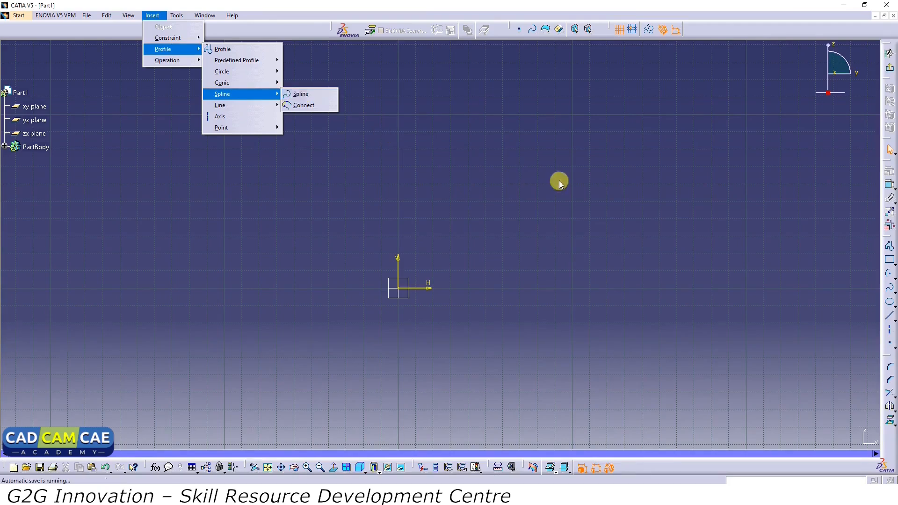
left_click(686, 215)
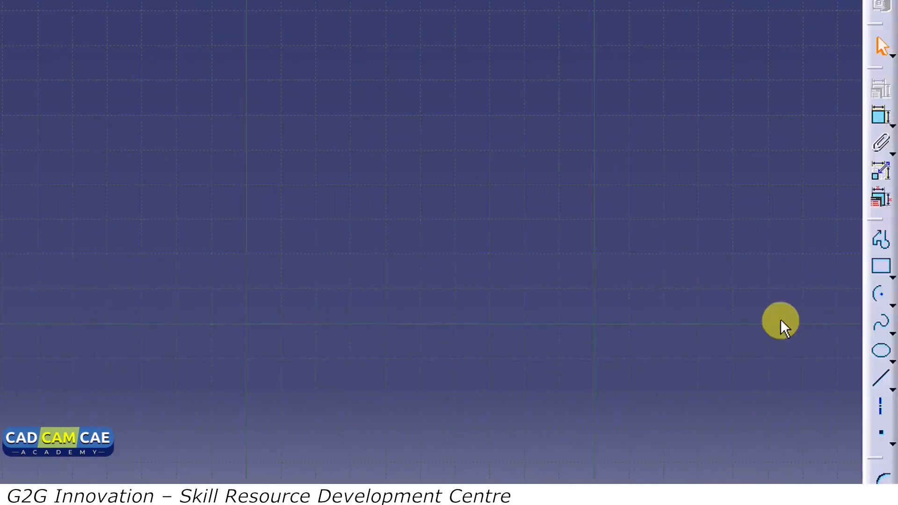
Draw a spline looping around the origin through its own start point, ending it inside the loop to the upper right of the origin.
left_click(887, 329)
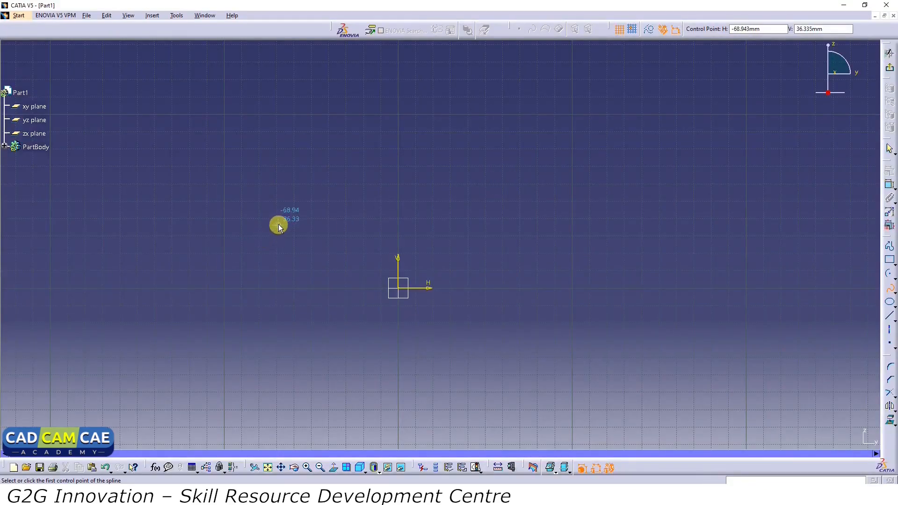
left_click(305, 228)
left_click(405, 175)
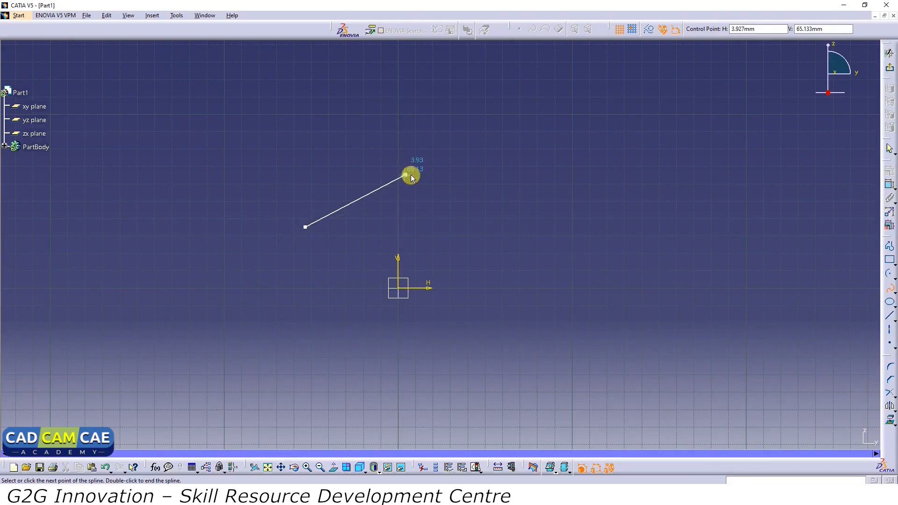
left_click(523, 202)
left_click(618, 237)
left_click(665, 299)
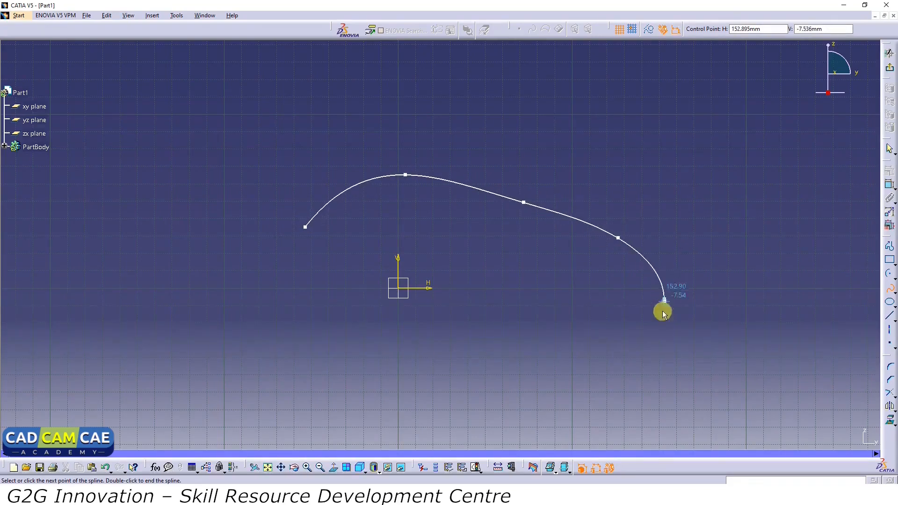
left_click(484, 364)
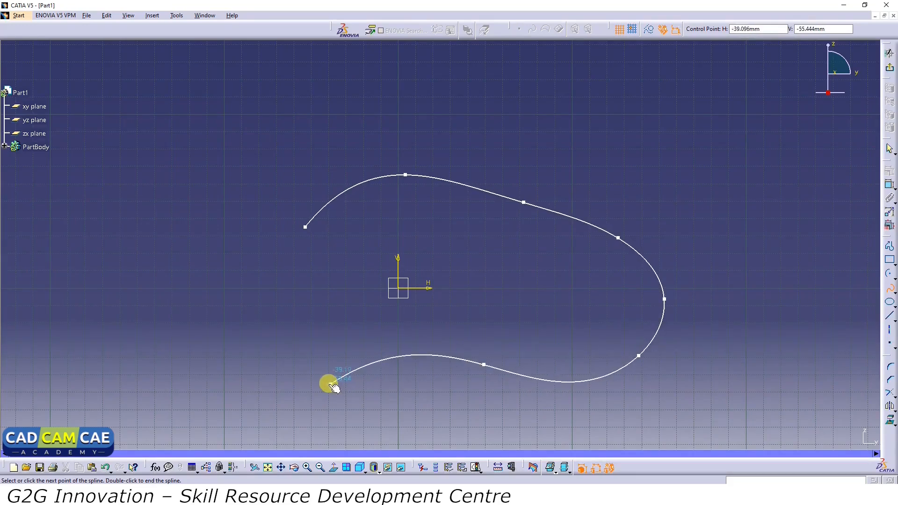
left_click(331, 384)
left_click(296, 344)
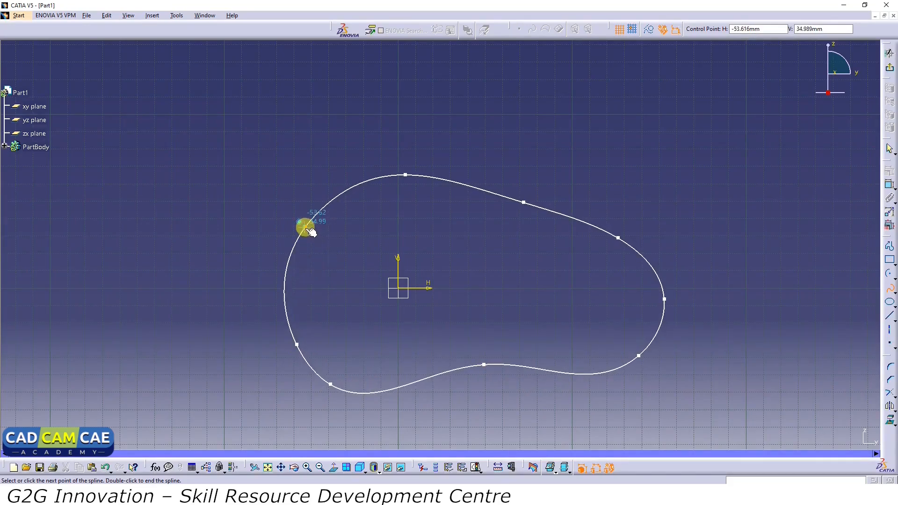
left_click(305, 227)
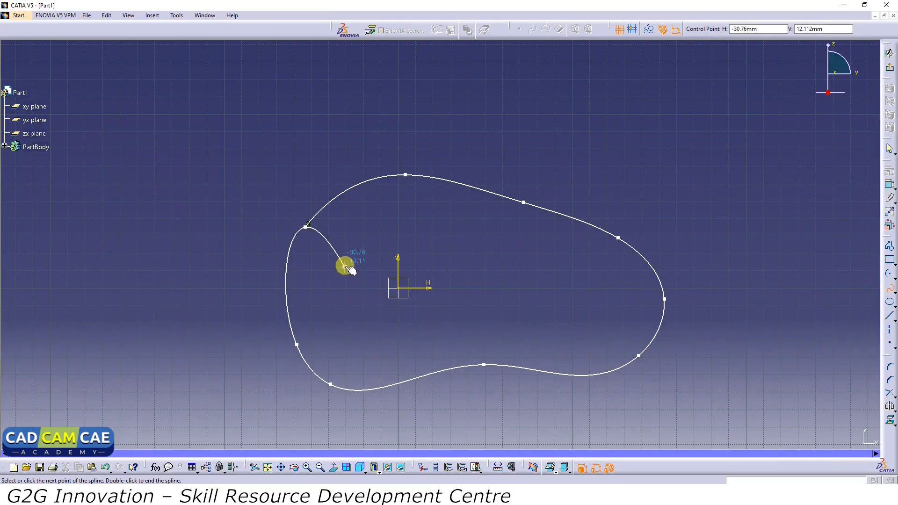
double_click(476, 256)
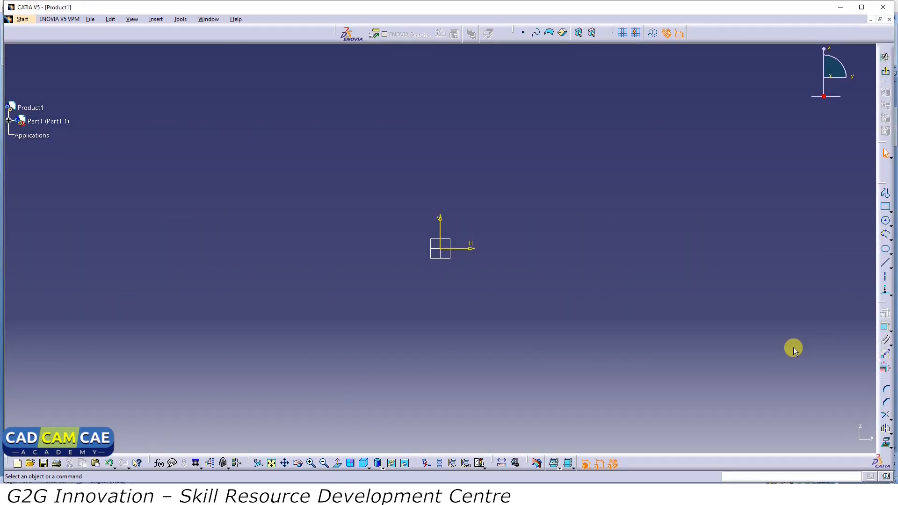
Draw a four-point spline above and right of the origin, closed with the Close spline option, and delete it.
left_click(886, 236)
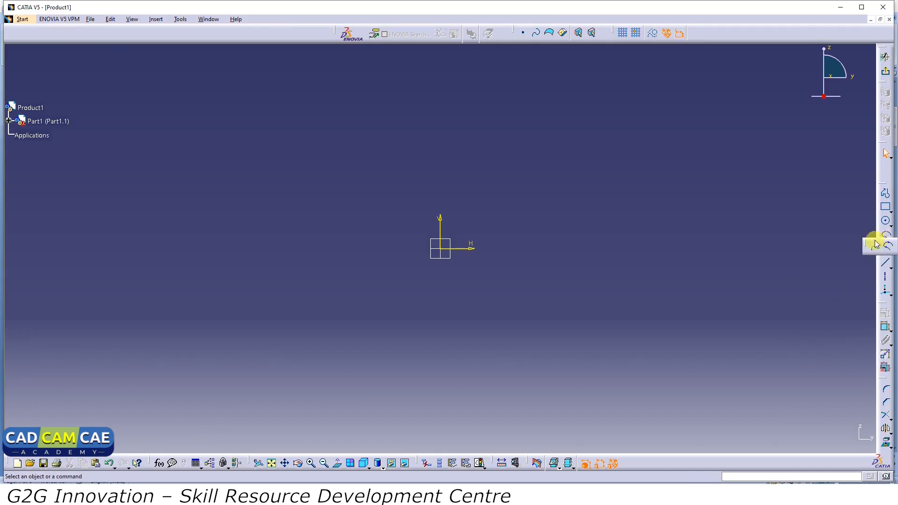
left_click(874, 245)
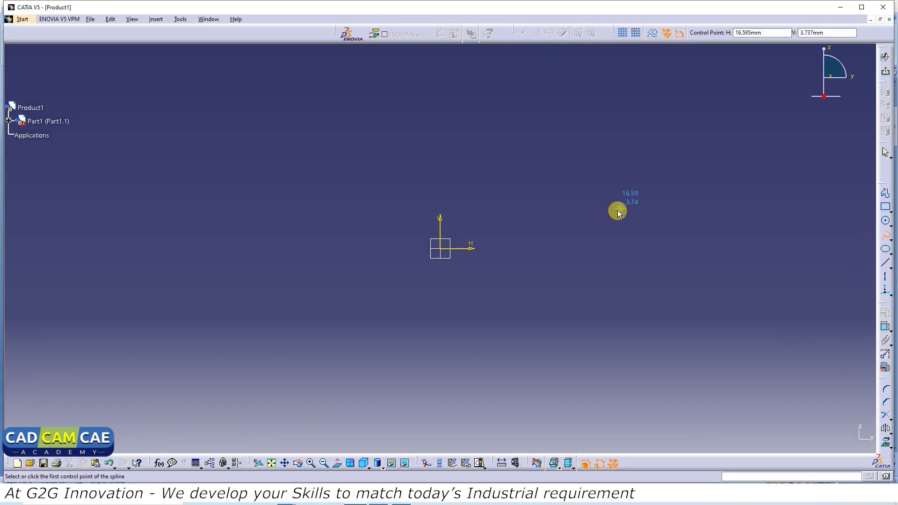
left_click(364, 183)
left_click(478, 144)
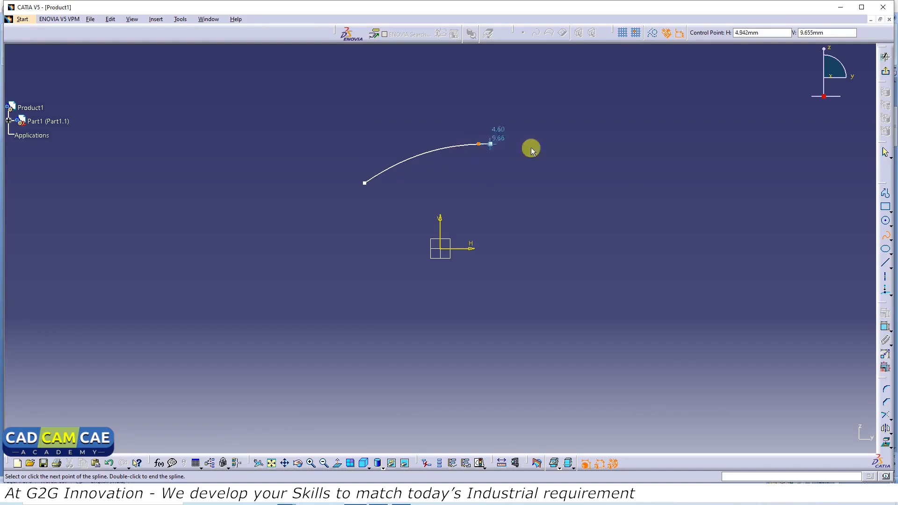
left_click(630, 182)
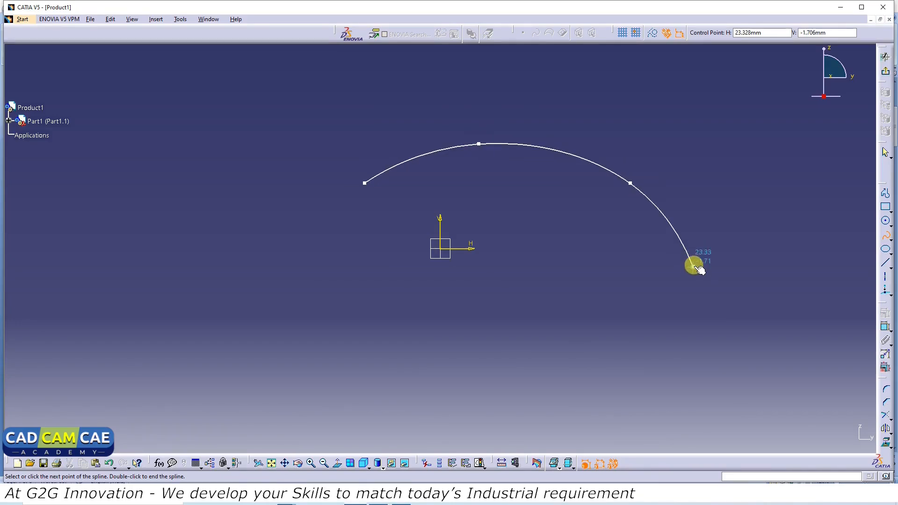
right_click(693, 267)
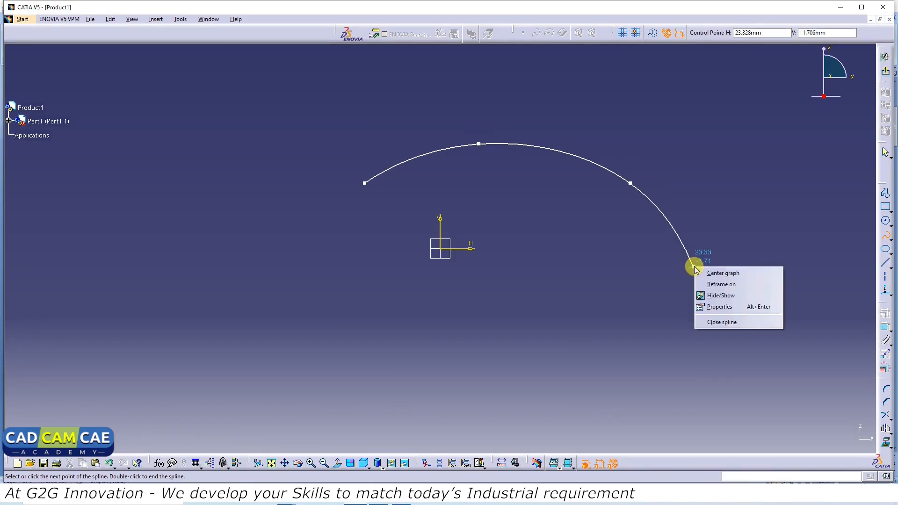
left_click(709, 323)
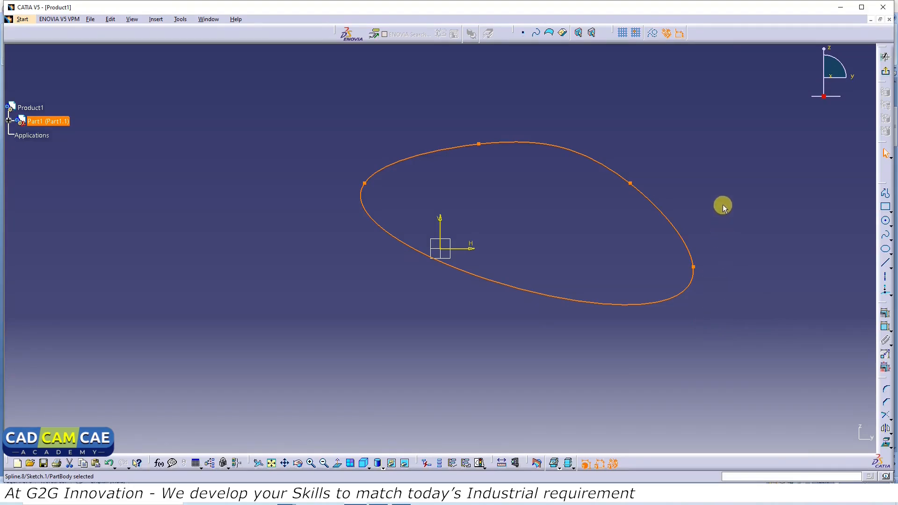
left_click_drag(710, 109, 293, 351)
key("Delete")
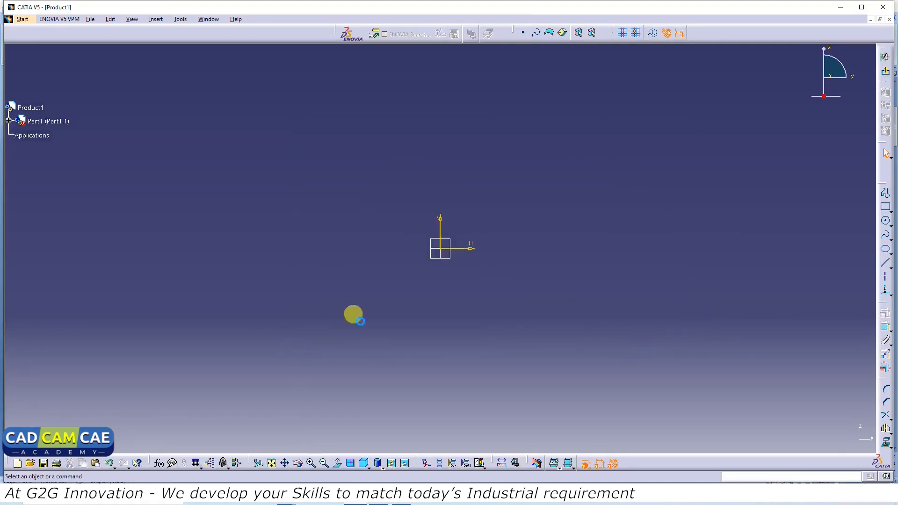
Draw a six-point spline from the upper left of the origin, curving around to its lower right, and close it with Close spline.
left_click(885, 235)
left_click(341, 183)
left_click(443, 142)
left_click(552, 126)
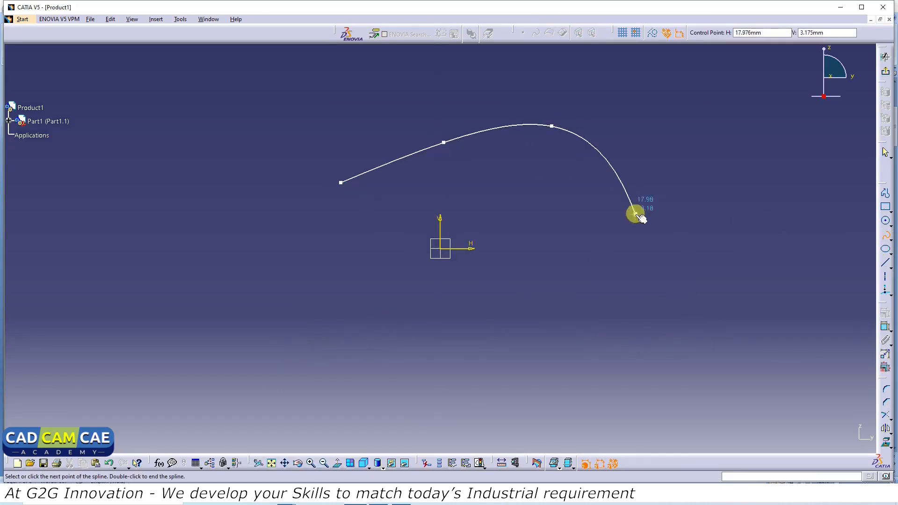
left_click(635, 214)
left_click(587, 266)
left_click(605, 317)
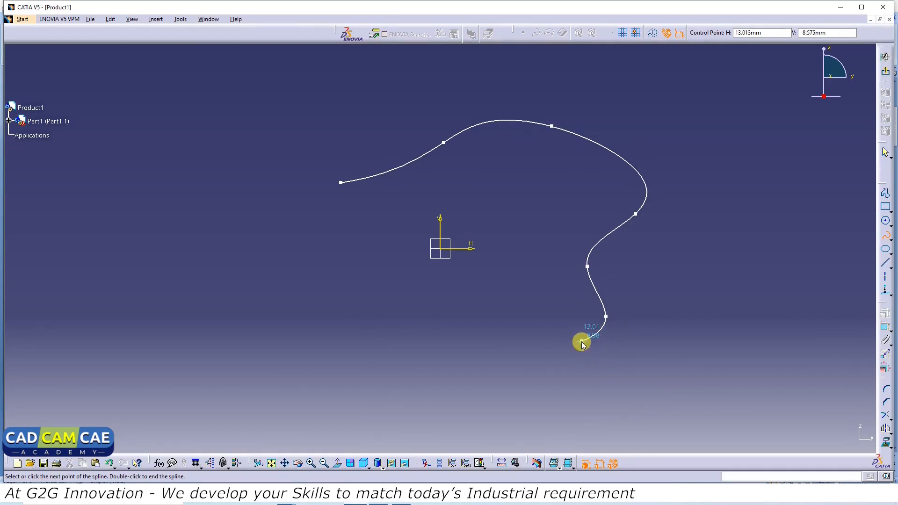
right_click(583, 342)
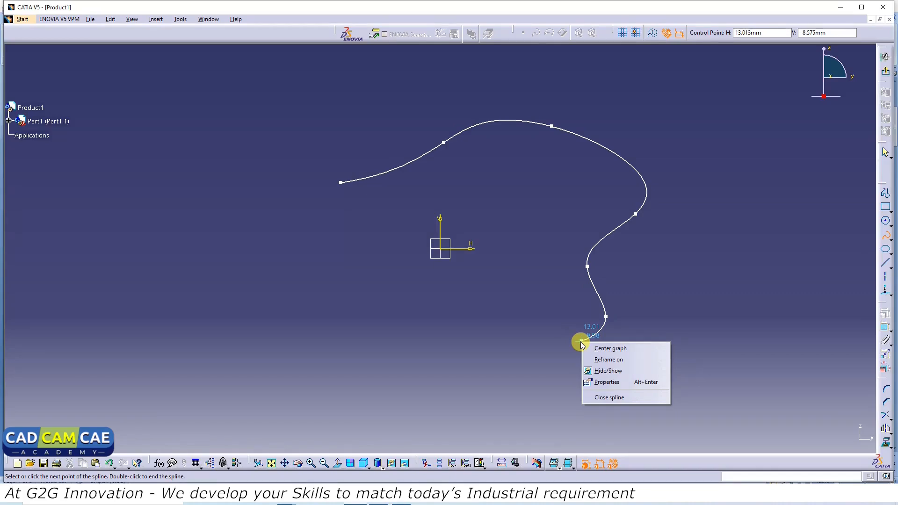
left_click(599, 399)
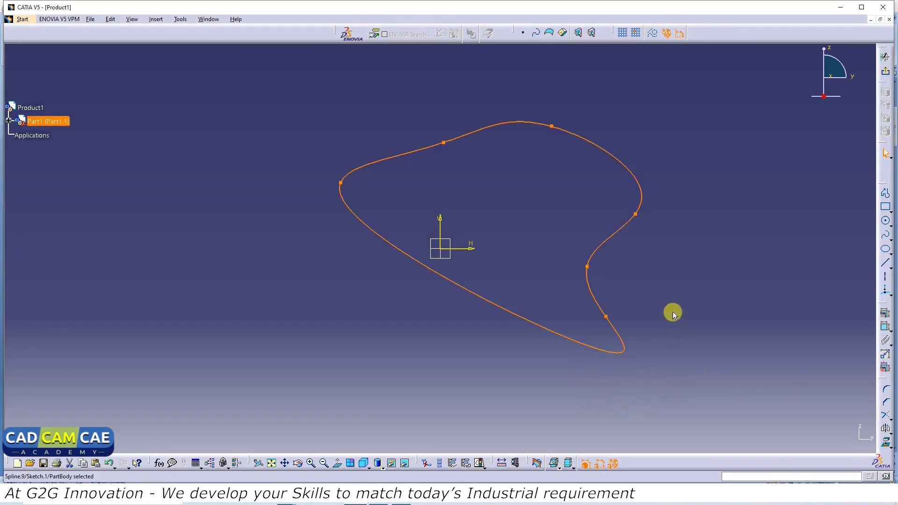
left_click(692, 140)
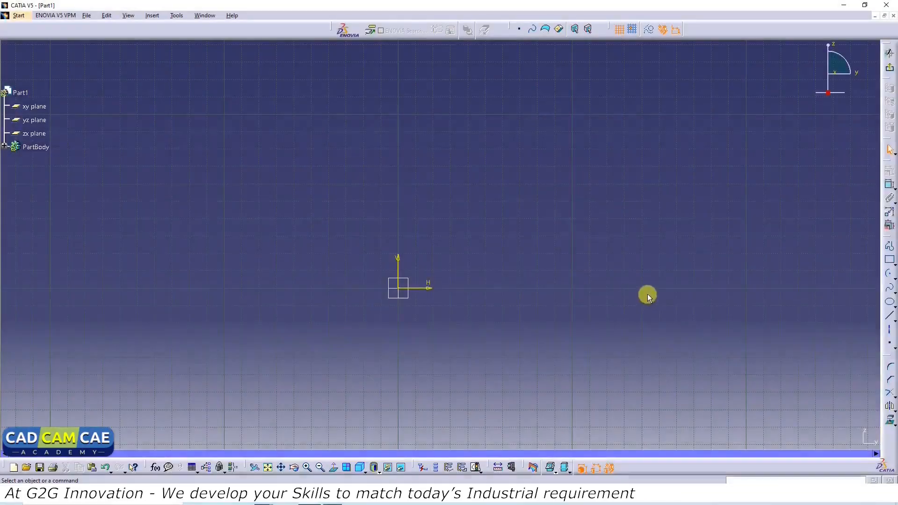
Place six separate points along an arched path from the upper left of the origin to its lower right.
left_click(889, 345)
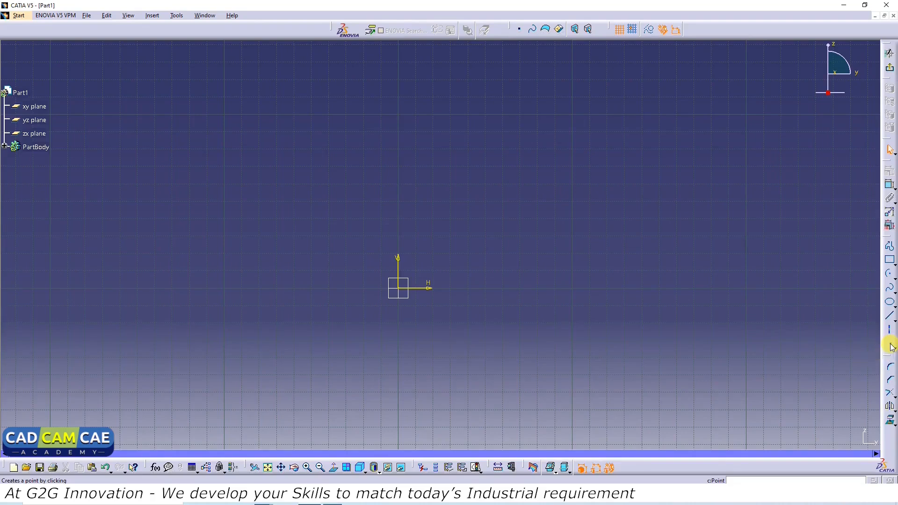
left_click(273, 182)
left_click(395, 151)
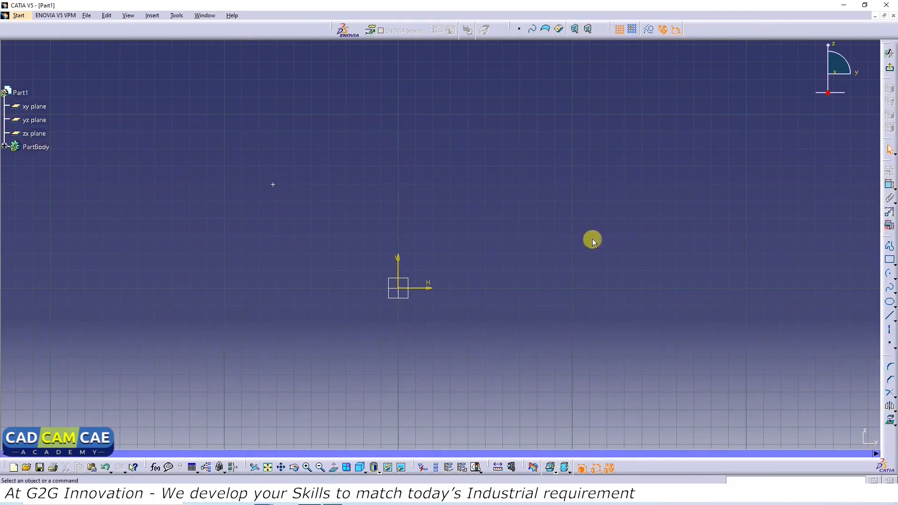
left_click(888, 345)
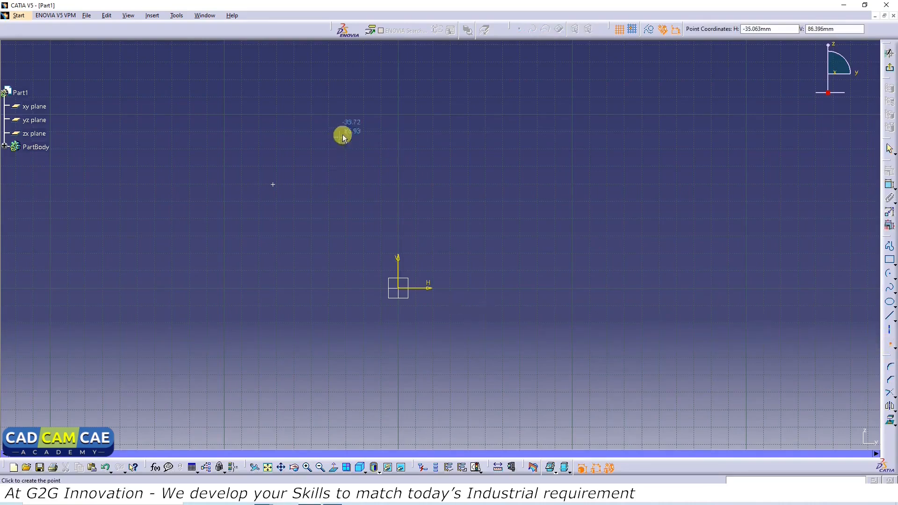
left_click(376, 154)
left_click(493, 154)
left_click(554, 196)
left_click(622, 235)
left_click(655, 324)
left_click(523, 262)
key("Escape")
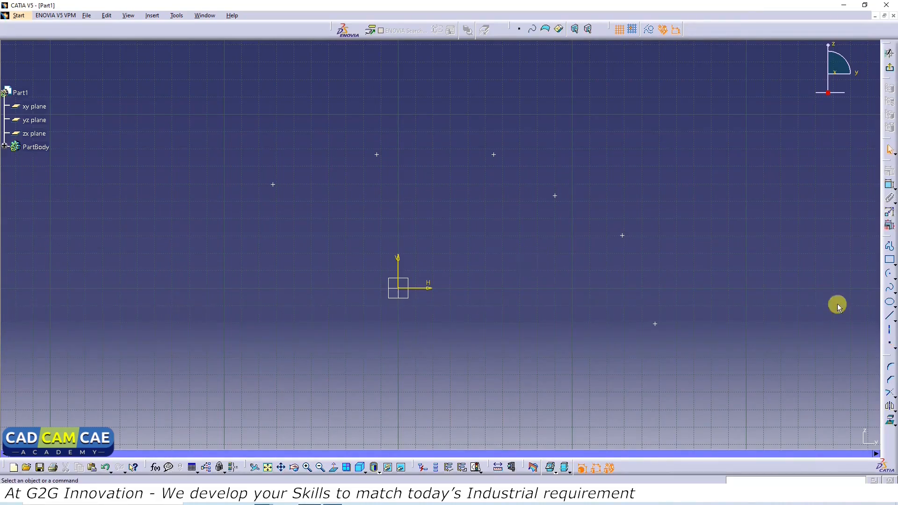
Draw a spline through the six existing points, from the leftmost one to the lowest one on the right.
left_click(889, 287)
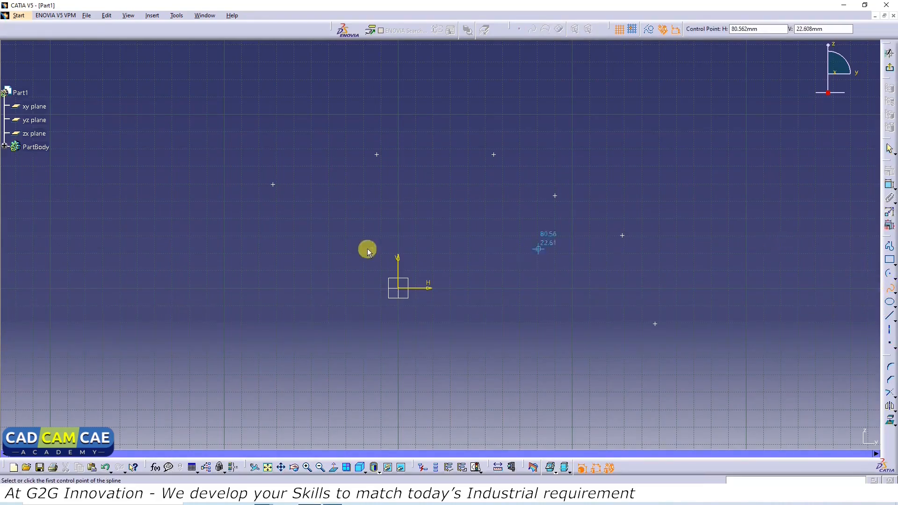
left_click(274, 184)
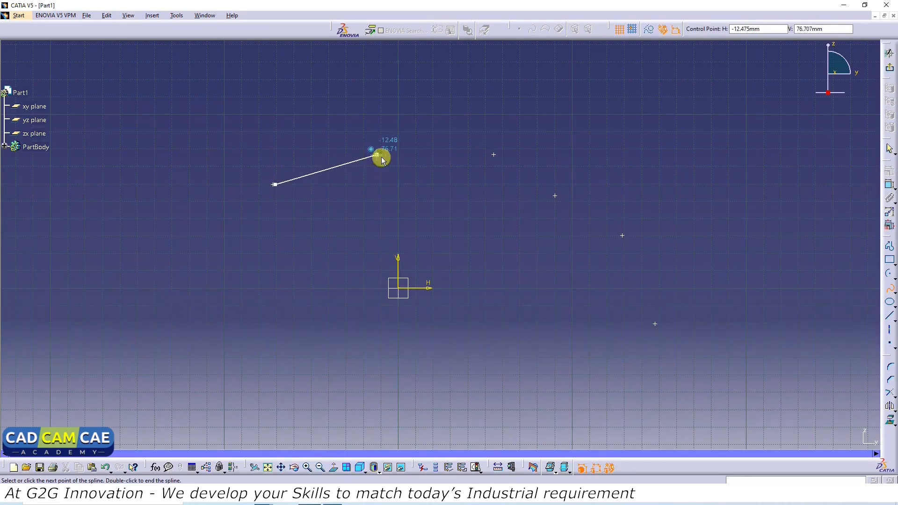
left_click(379, 154)
left_click(495, 154)
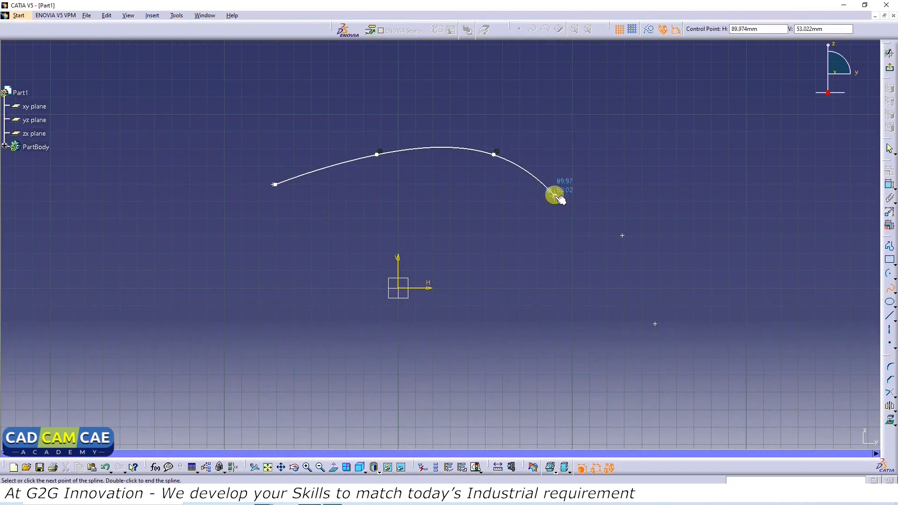
left_click(623, 236)
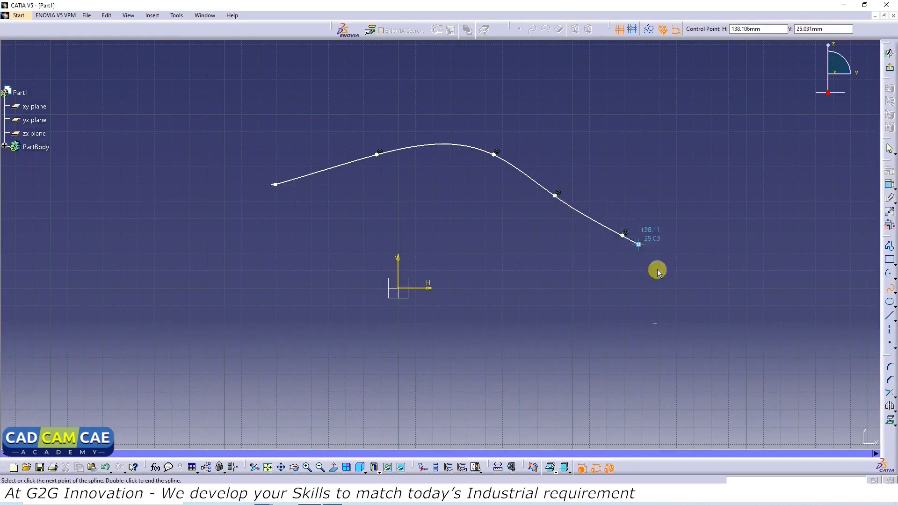
left_click(657, 323)
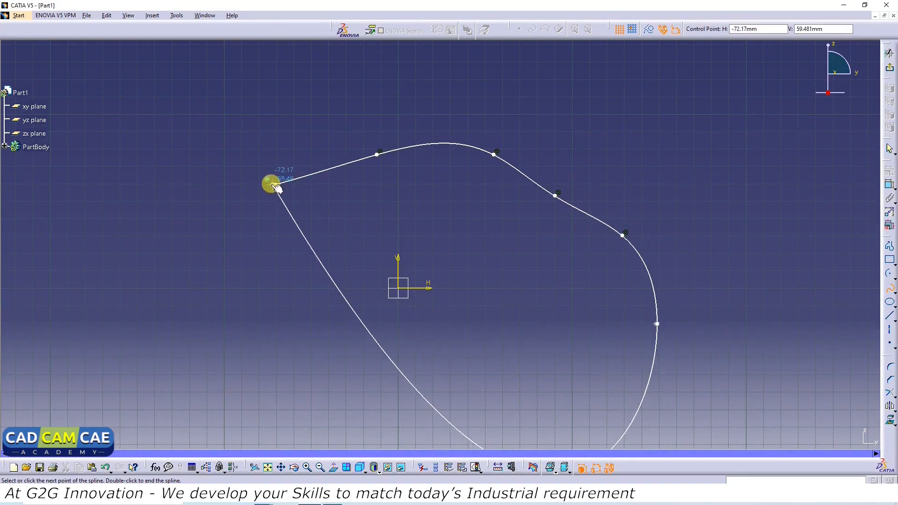
key("Escape")
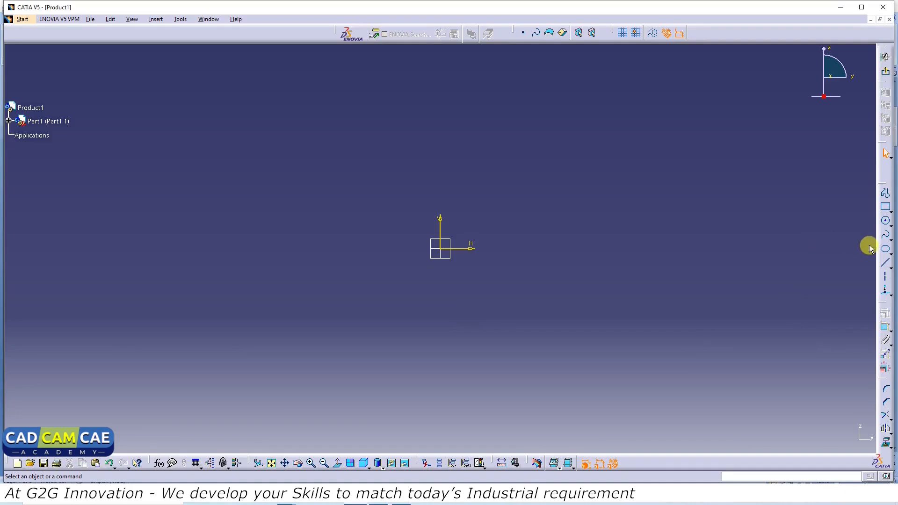
Draw an open, wavy eight-point spline from the upper left of the origin, ending at about H 26 mm, V -4.5 mm.
left_click(889, 238)
left_click(890, 239)
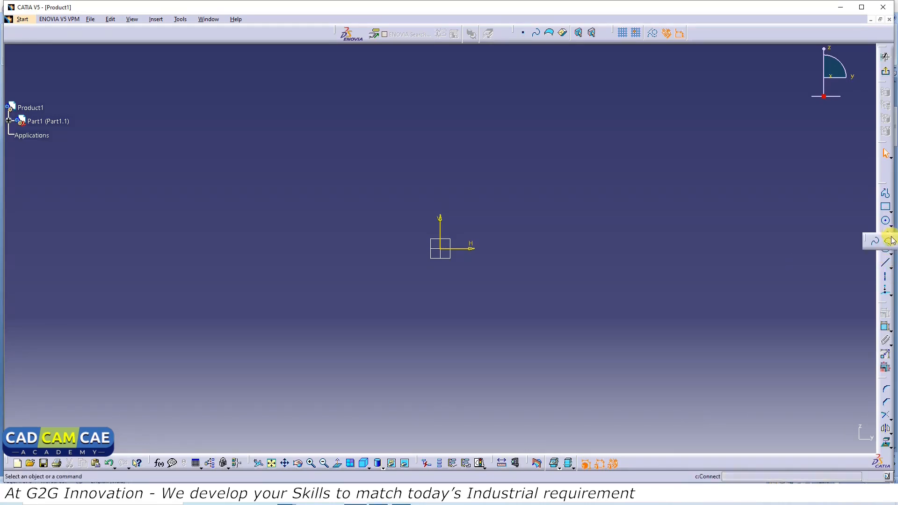
left_click(874, 240)
left_click(368, 191)
left_click(437, 146)
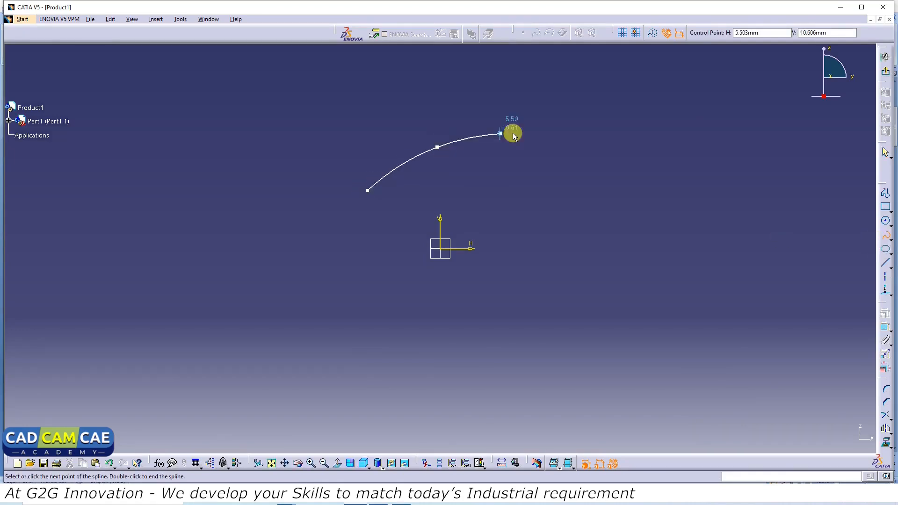
left_click(512, 132)
left_click(599, 165)
left_click(627, 226)
left_click(691, 187)
left_click(713, 260)
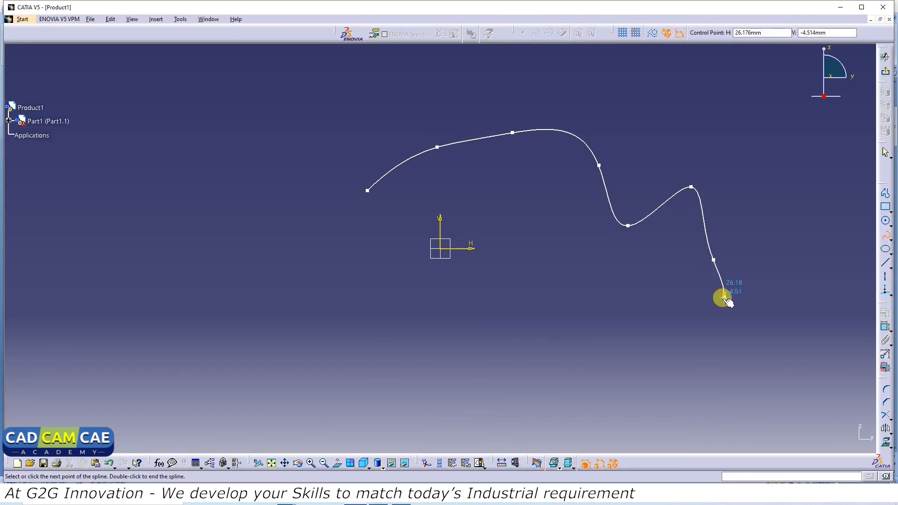
double_click(723, 295)
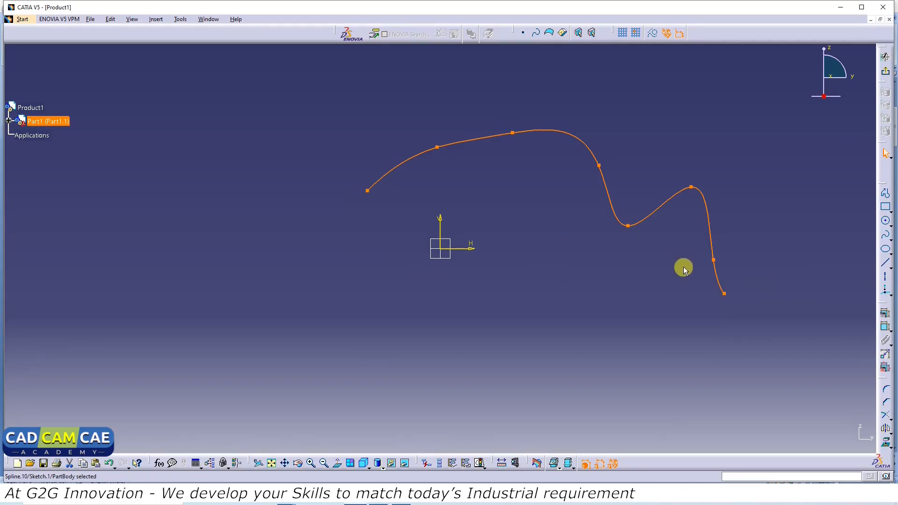
Connect the wavy spline's lower-right end point to its upper-left start point with a Connect curve.
left_click(891, 240)
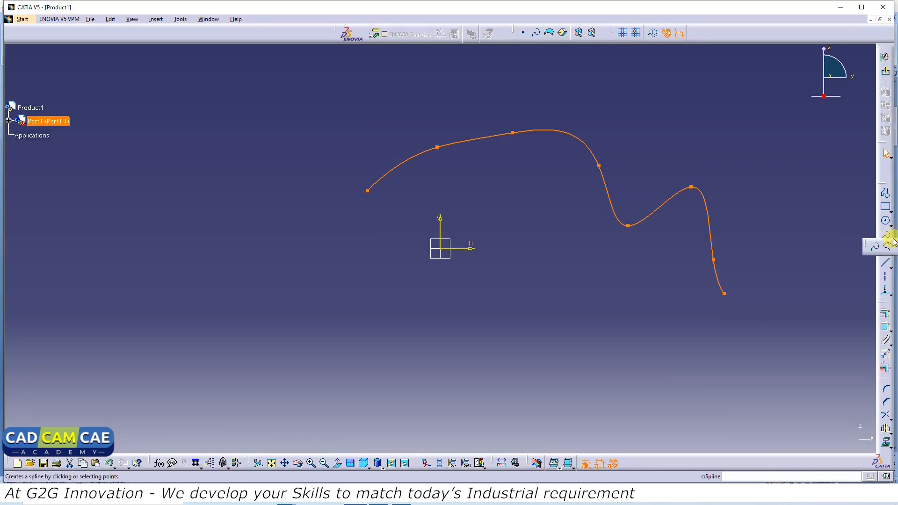
left_click(890, 252)
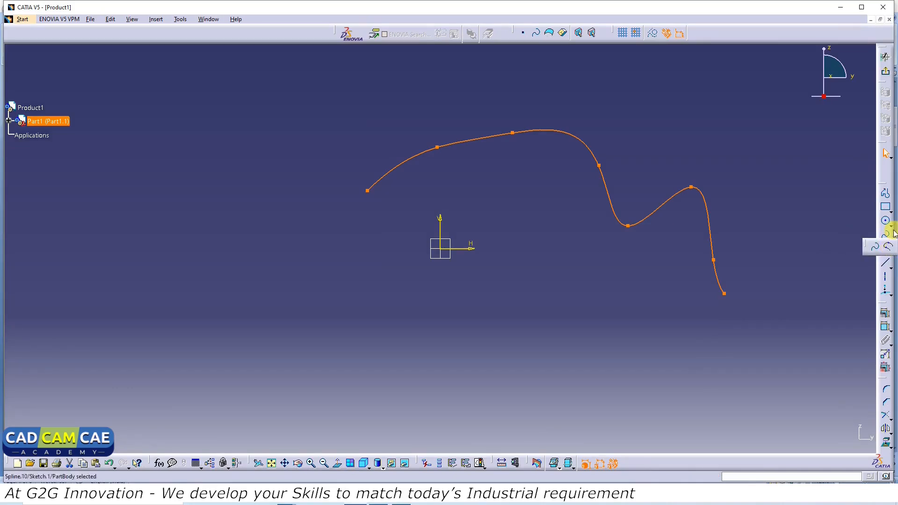
left_click(724, 295)
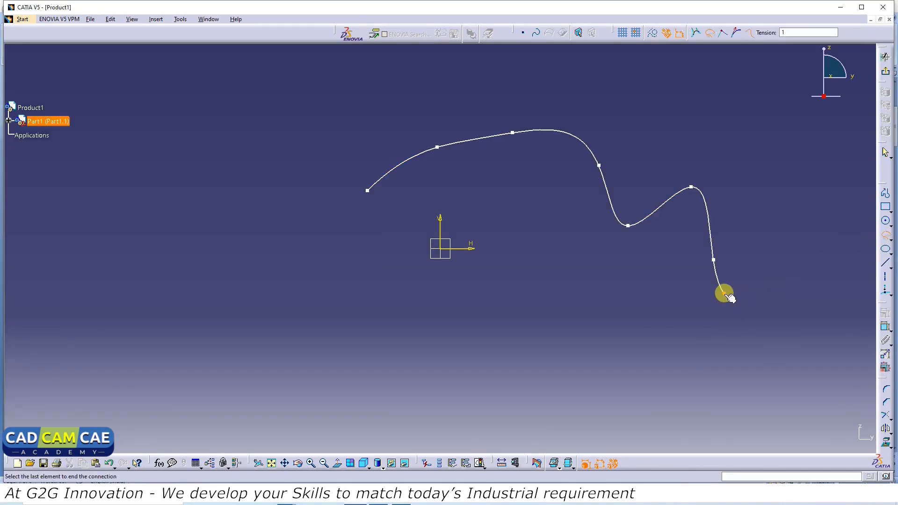
left_click(367, 190)
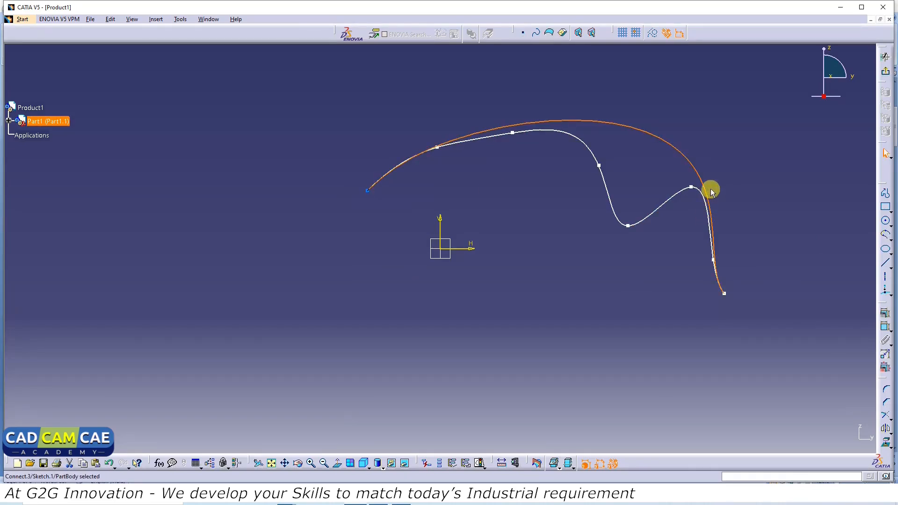
Delete the spline and connecting curve, and draw two separate slanted lines, one on each side of the origin.
mouse_move(768, 311)
left_mouse_down()
mouse_move(325, 191)
mouse_move(313, 110)
left_mouse_up()
key("Delete")
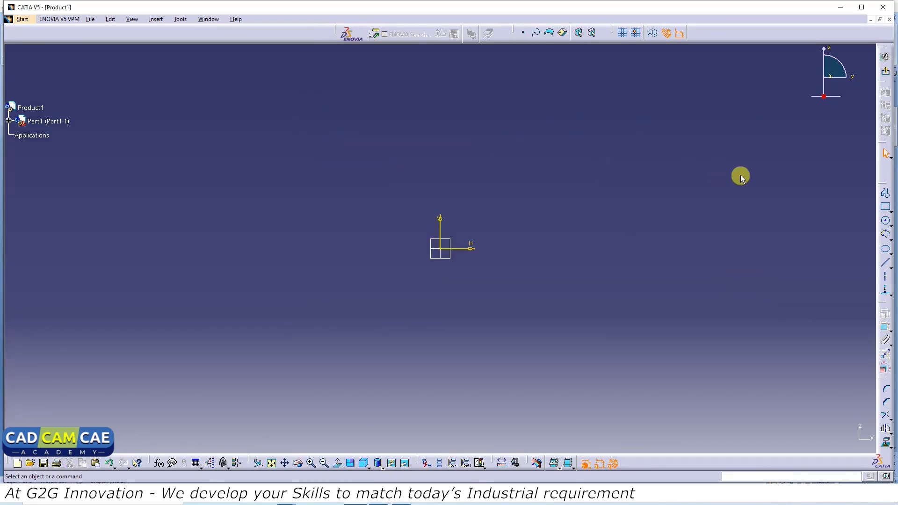
left_click(882, 268)
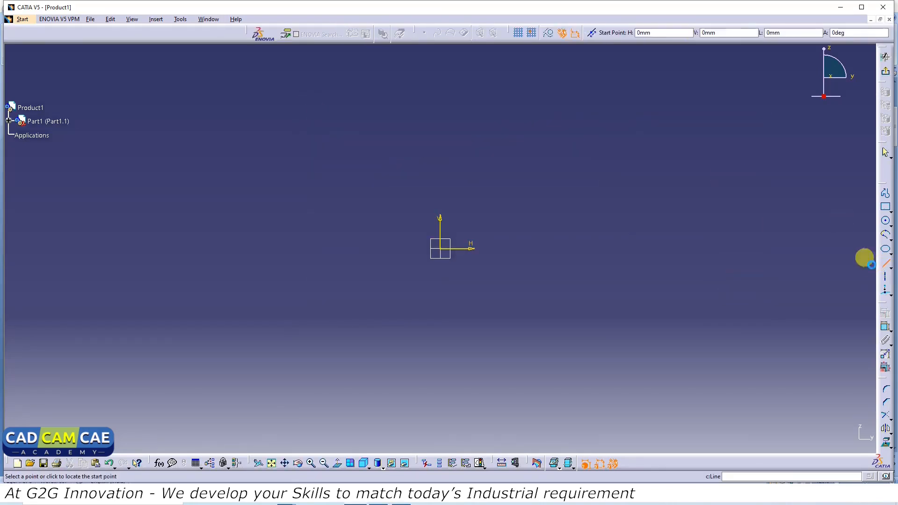
left_click(371, 192)
left_click(341, 290)
double_click(885, 263)
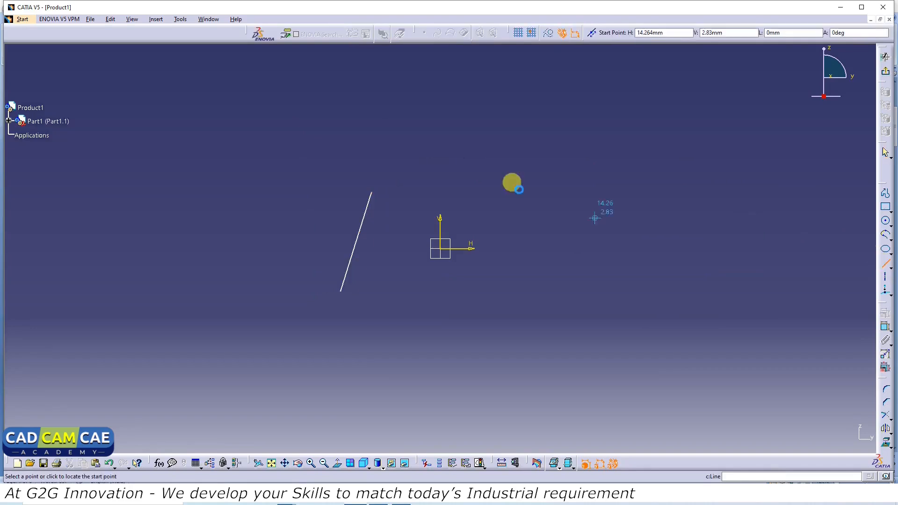
left_click(505, 172)
left_click(624, 295)
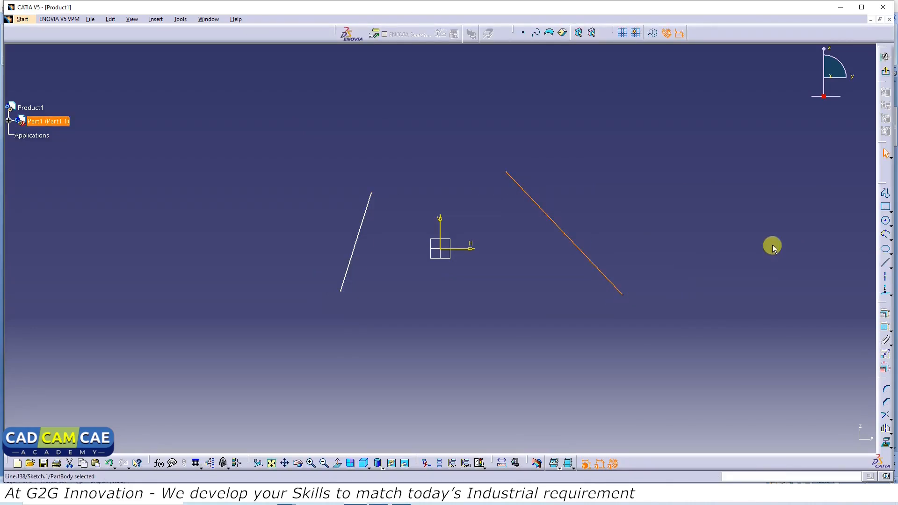
Connect the upper end points of the two slanted lines with a Connect curve.
left_click(890, 238)
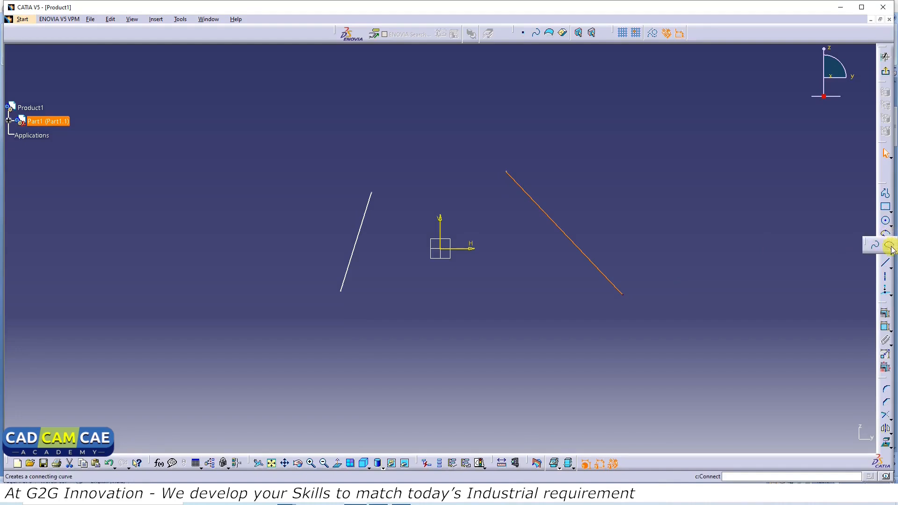
left_click(890, 246)
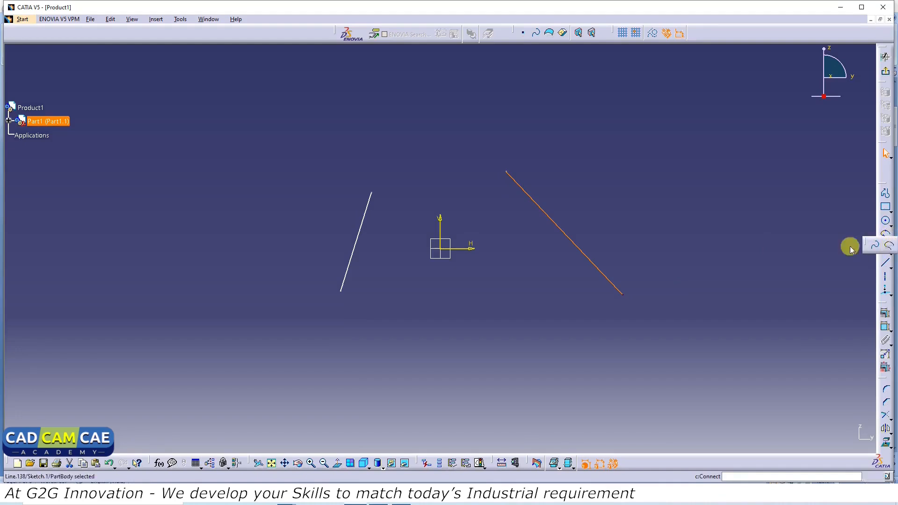
left_click(371, 192)
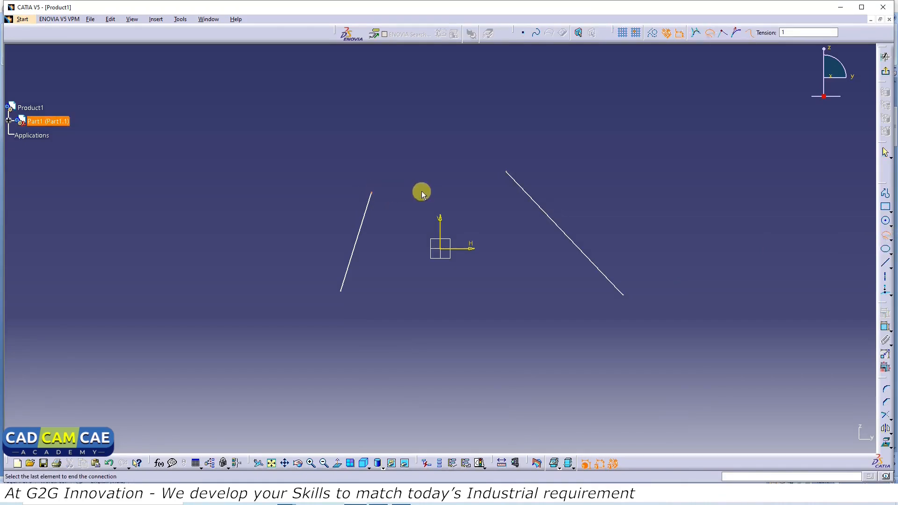
left_click(507, 172)
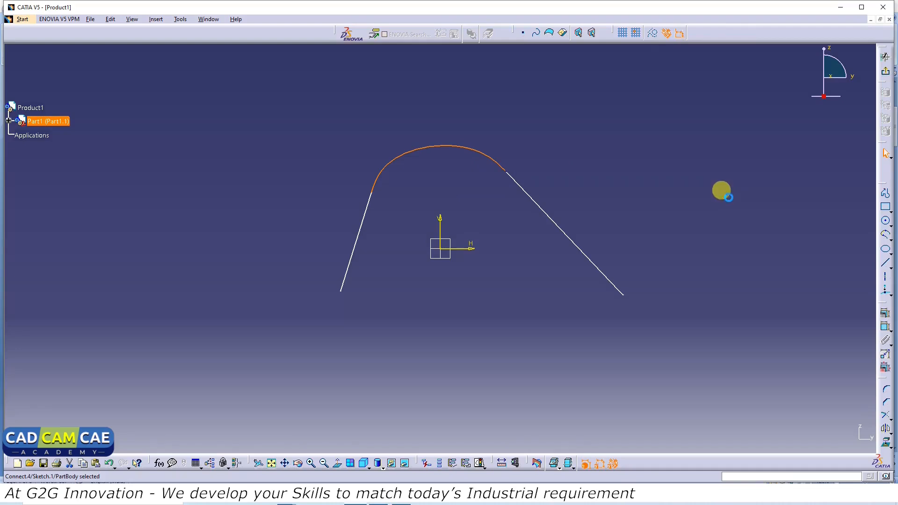
left_click(723, 191)
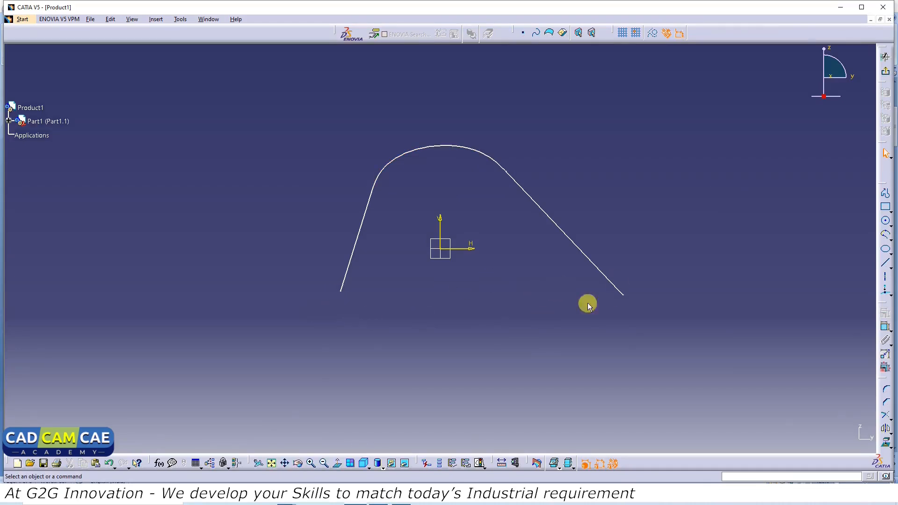
Connect the lower end points of the two slanted lines with the Connect command.
left_click(885, 235)
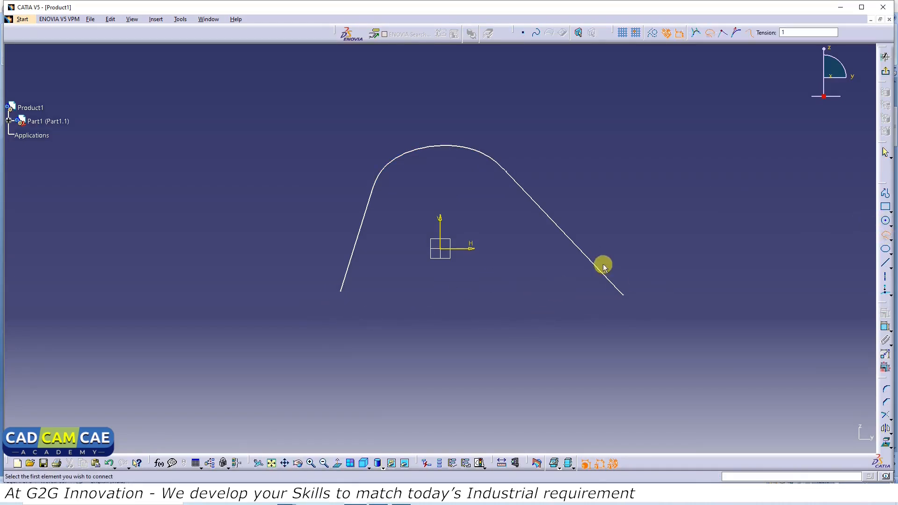
left_click(340, 292)
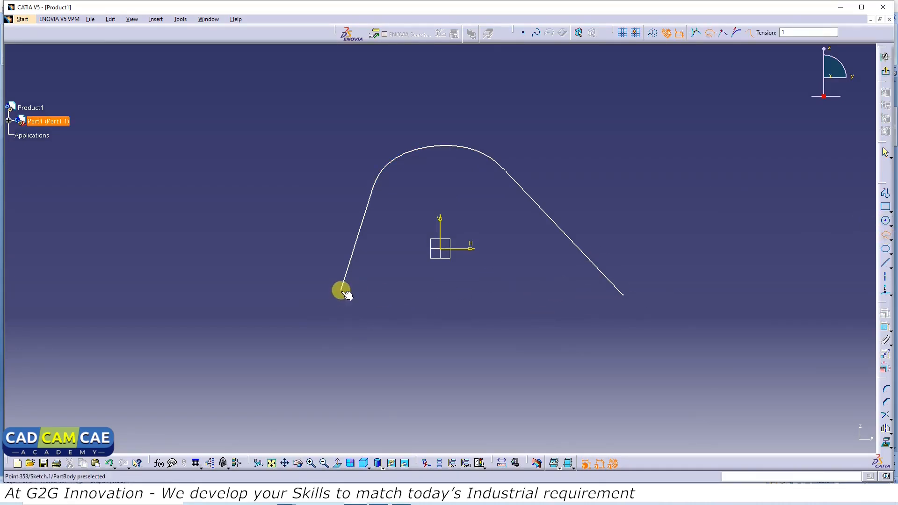
left_click(623, 294)
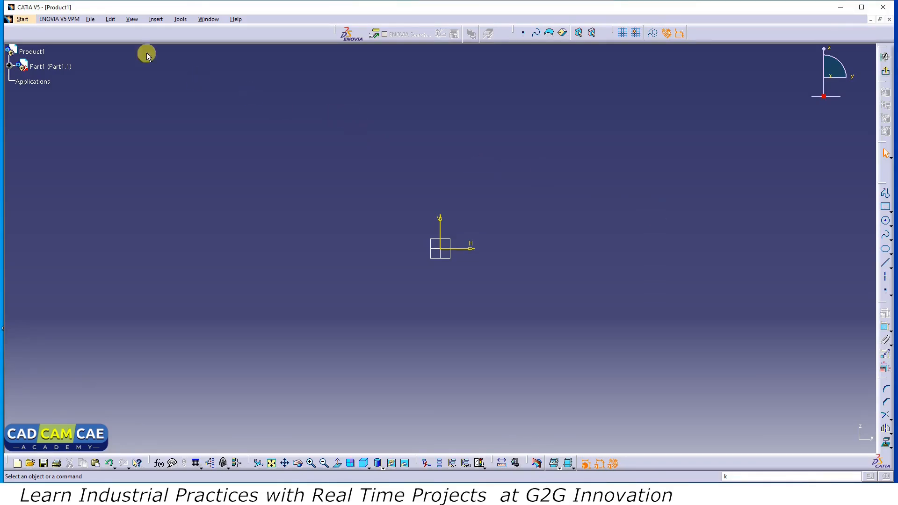
Draw a horizontal axis above the origin, from its upper left to its upper right.
left_click(157, 20)
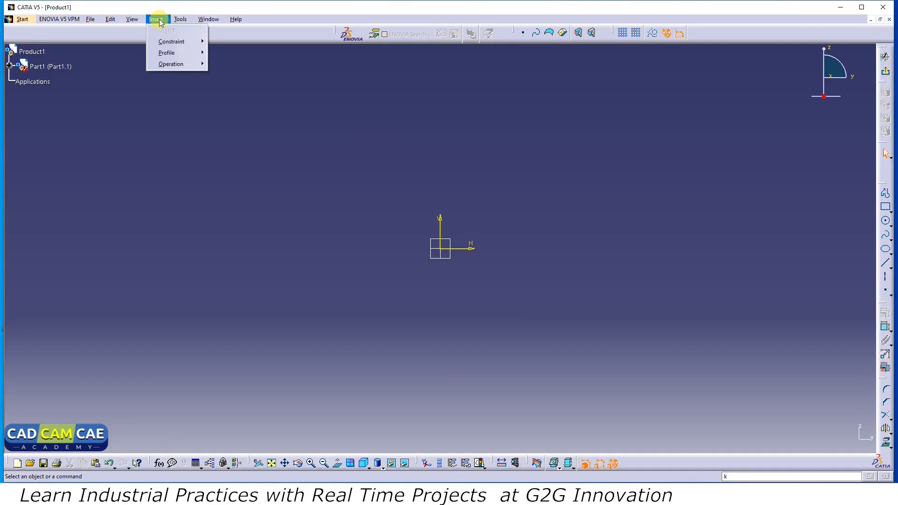
mouse_move(173, 53)
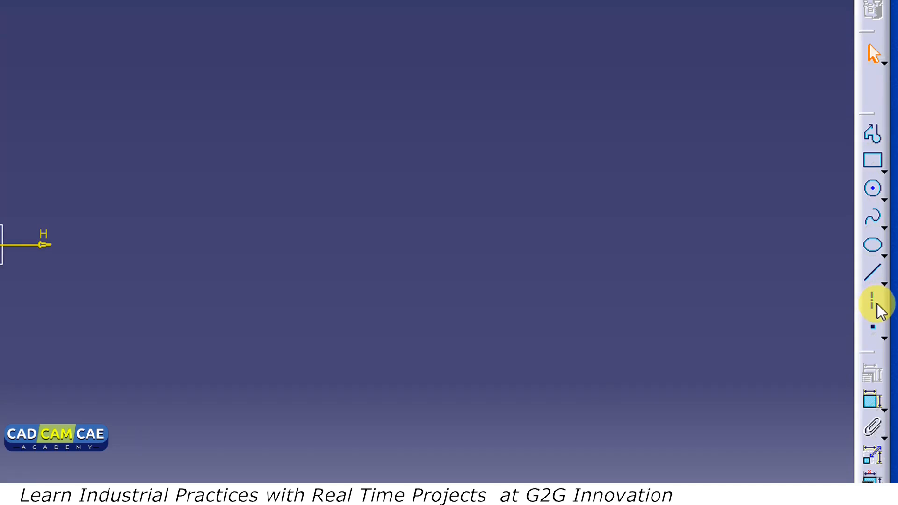
left_click(874, 303)
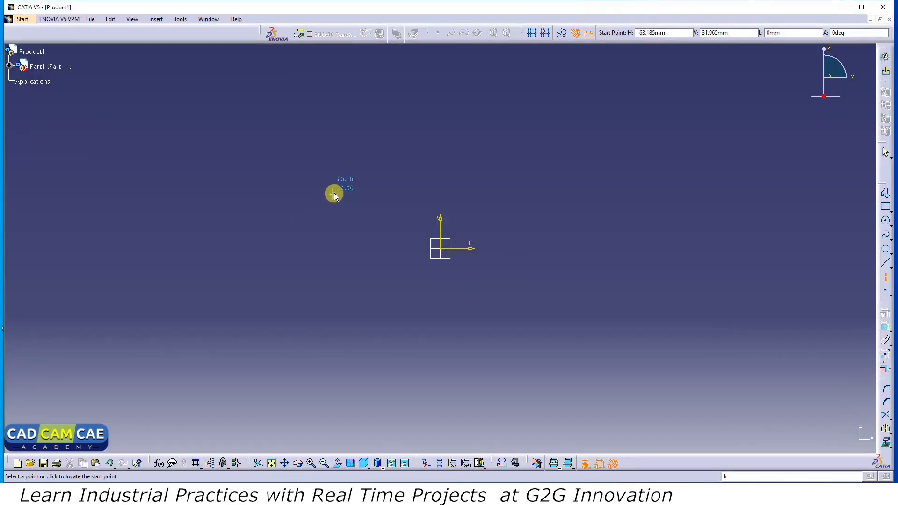
left_click(275, 164)
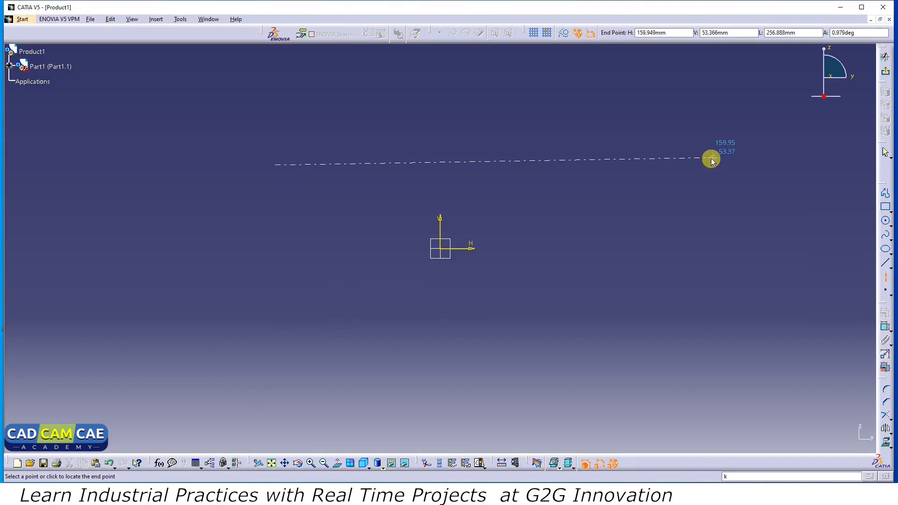
left_click(694, 165)
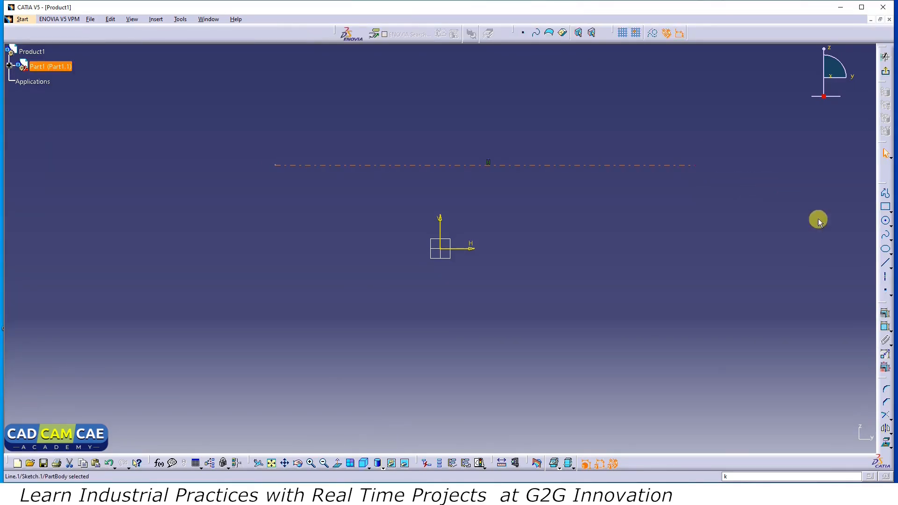
left_click(857, 274)
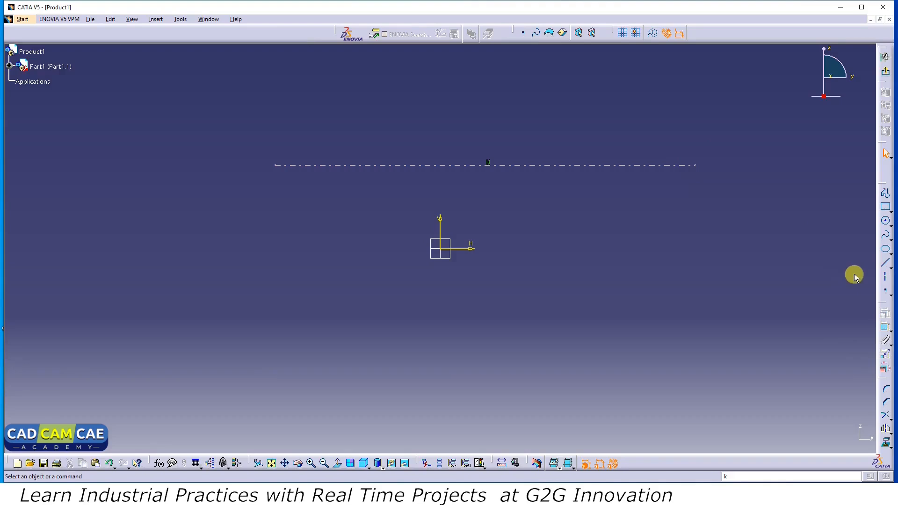
Draw a second horizontal axis below the origin, at about V -31 mm, starting on the origin's lower left.
left_click(887, 279)
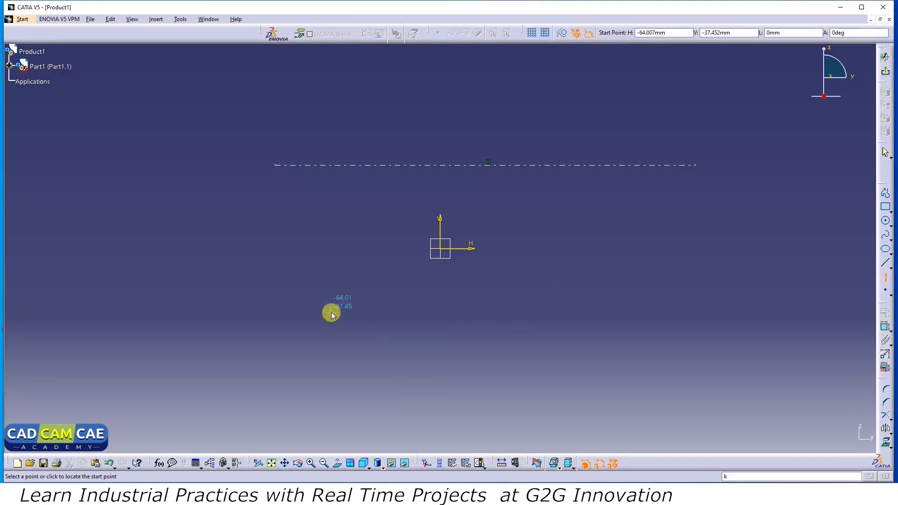
left_click(281, 303)
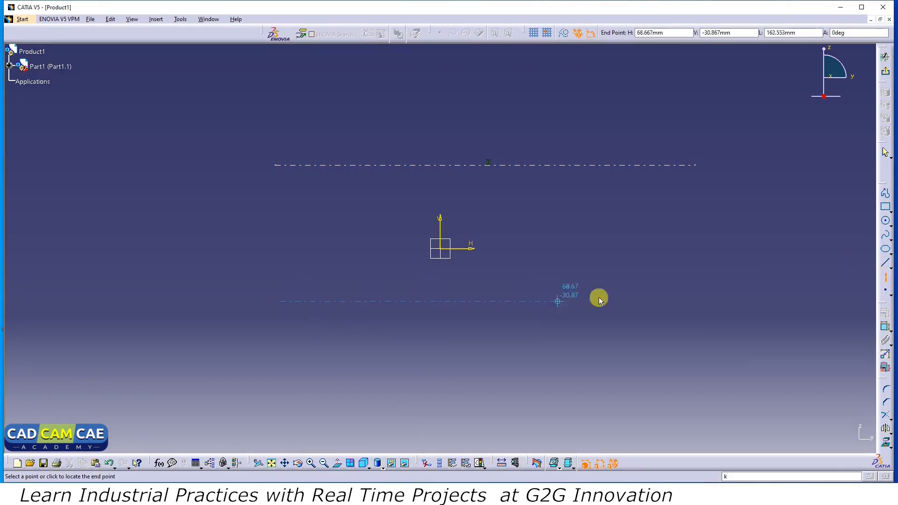
left_click(661, 302)
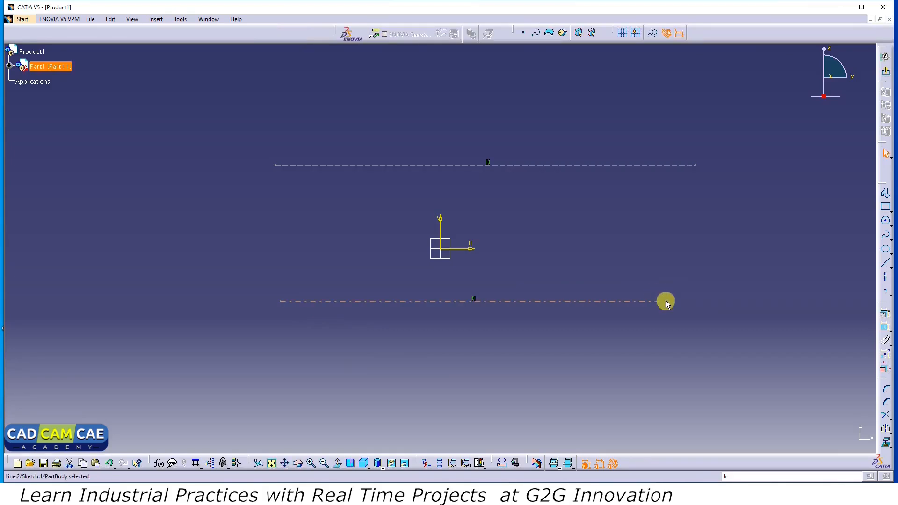
left_click(712, 265)
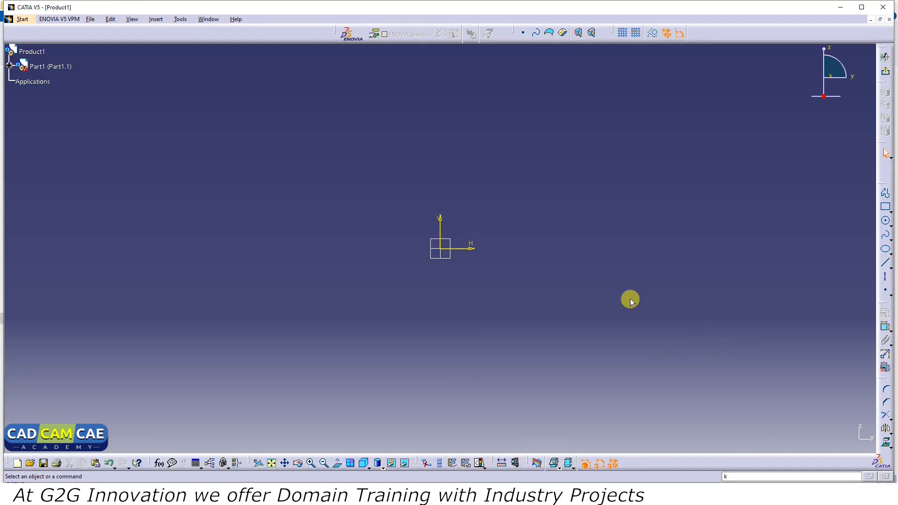
left_click(155, 19)
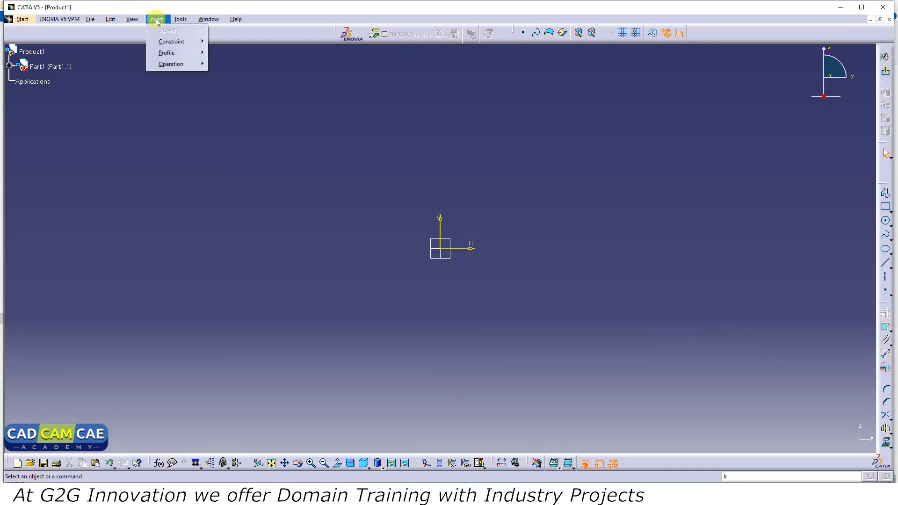
mouse_move(159, 59)
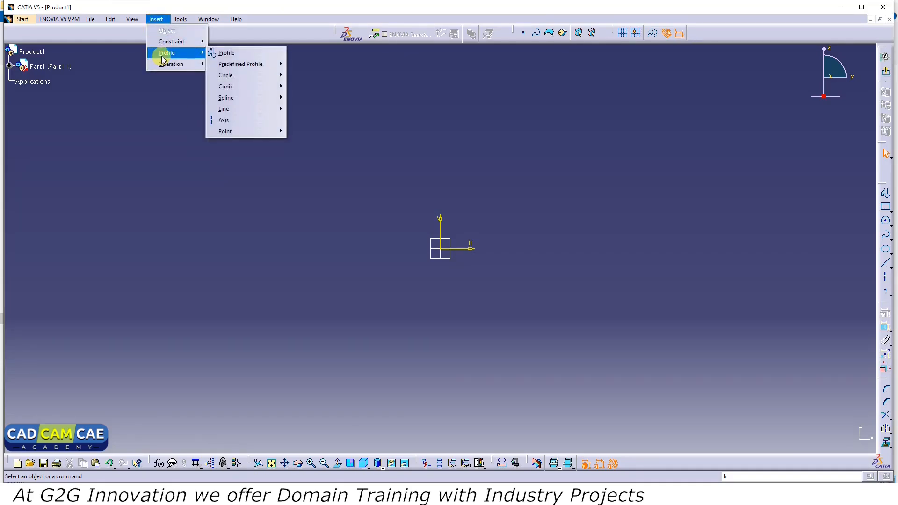
left_click(240, 56)
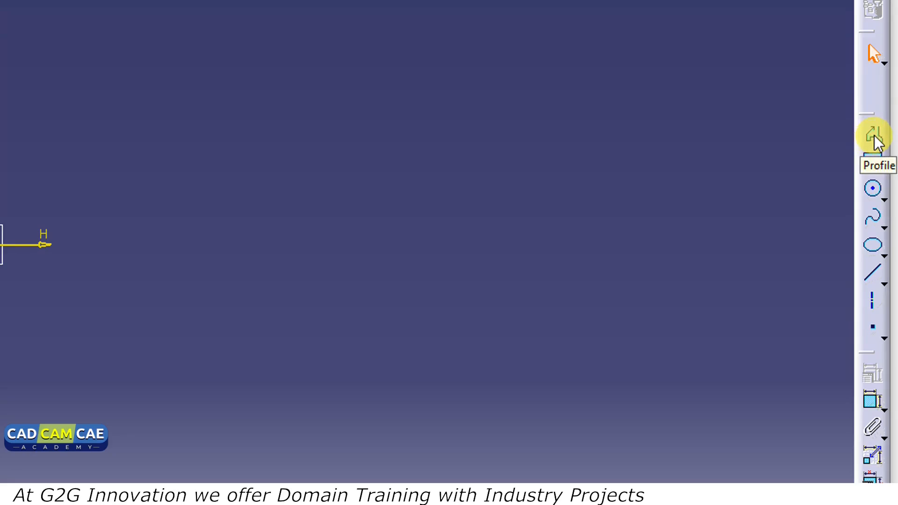
left_click(874, 136)
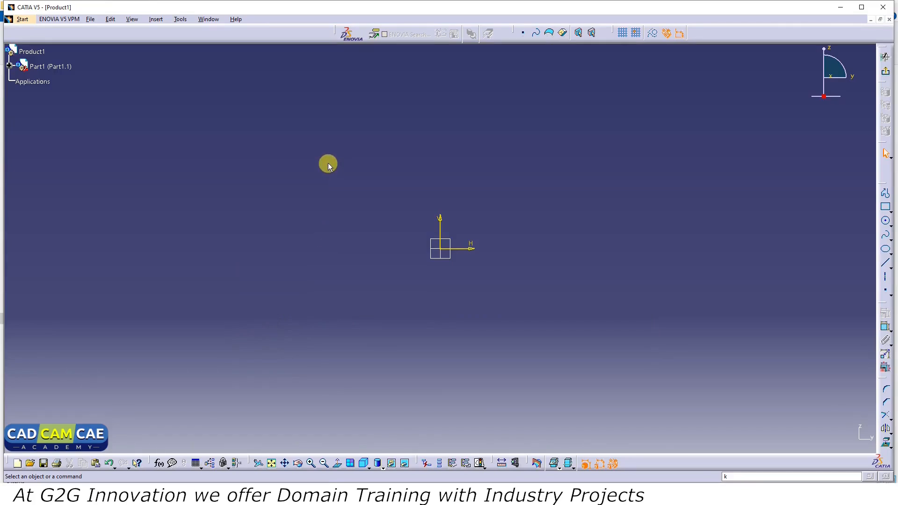
Draw a closed eight-sided Profile around the origin, starting at the upper left and ending with a vertical line back to the start.
left_click(885, 194)
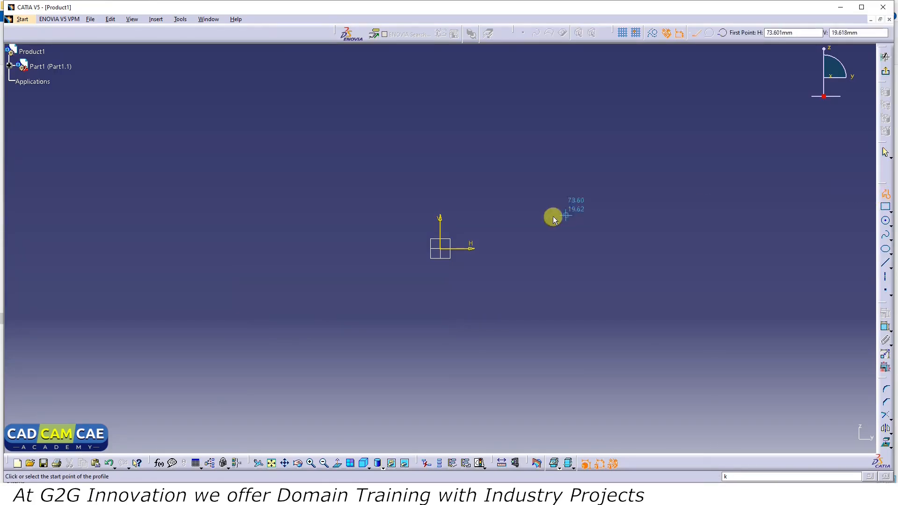
left_click(310, 166)
left_click(456, 144)
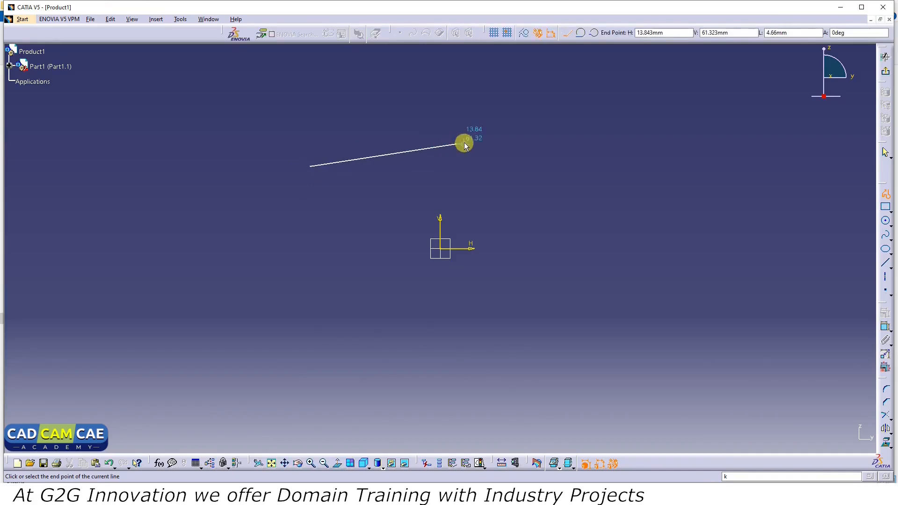
left_click(583, 201)
left_click(620, 269)
left_click(561, 319)
left_click(364, 347)
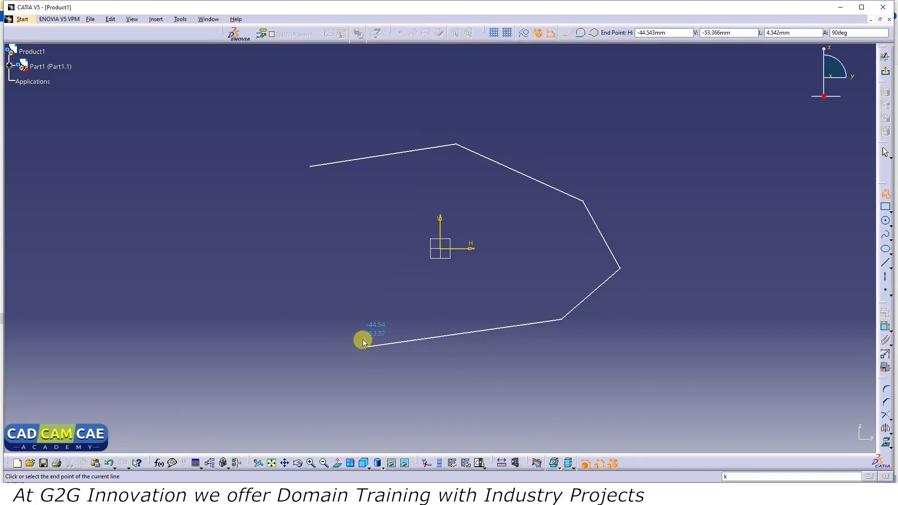
left_click(259, 281)
left_click(310, 225)
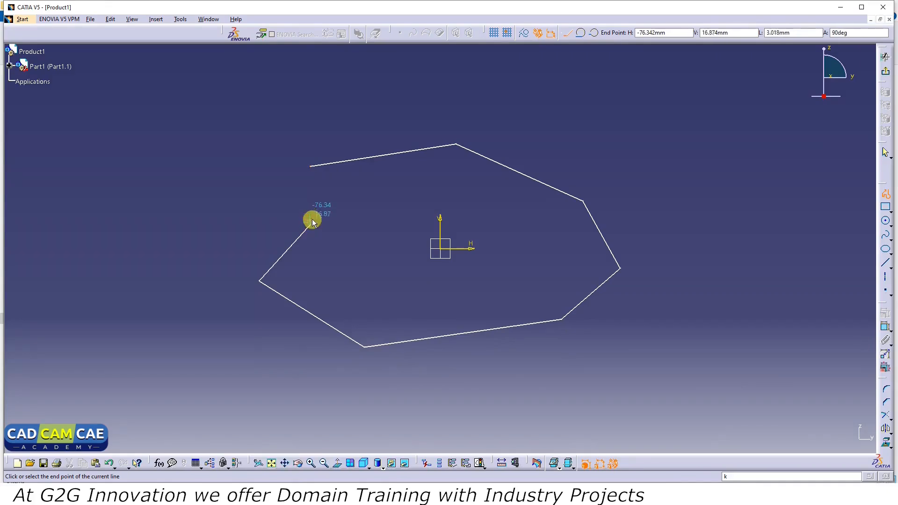
left_click(311, 165)
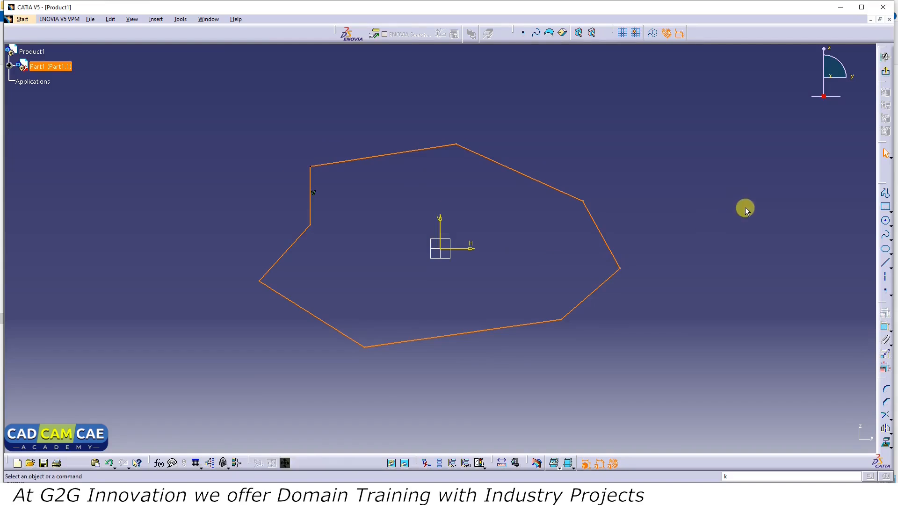
Delete the whole eight-sided profile around the origin.
left_click(744, 207)
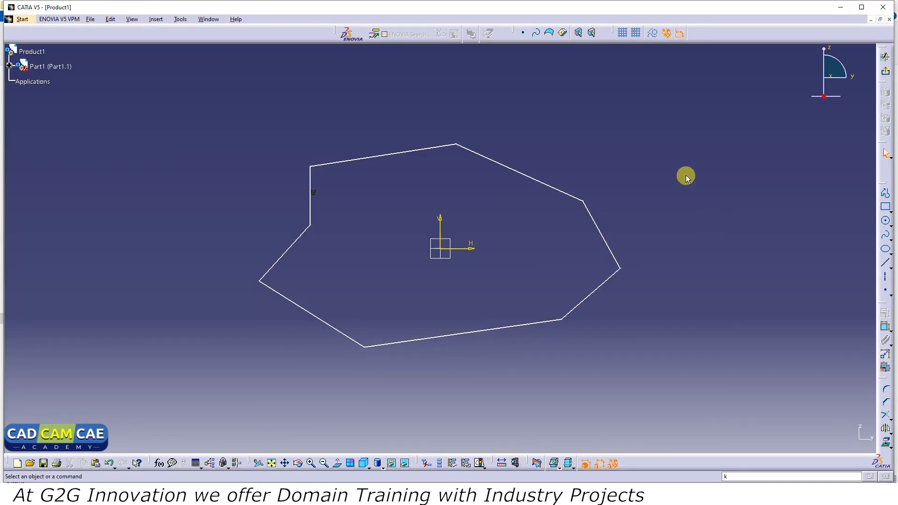
mouse_move(666, 117)
left_mouse_down()
mouse_move(633, 216)
mouse_move(613, 355)
mouse_move(170, 403)
left_mouse_up()
key("Delete")
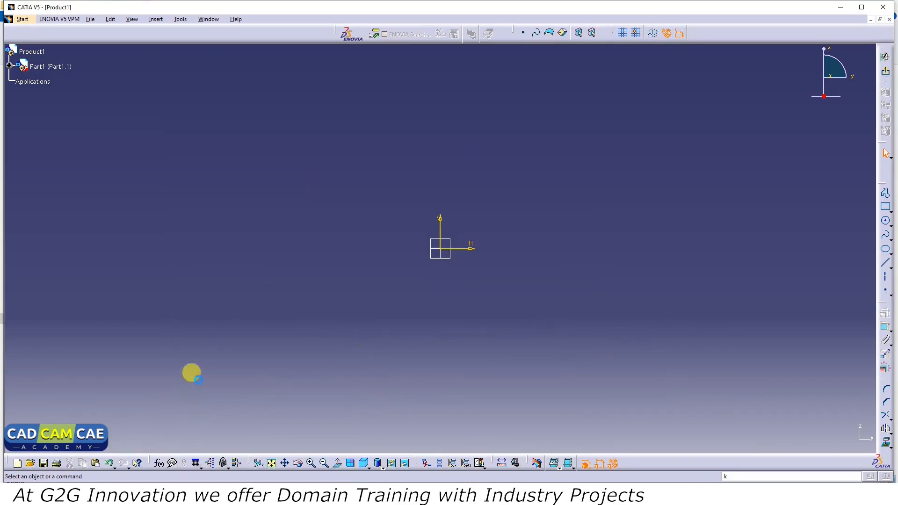
Begin a Profile with two slanted lines above the origin, followed by a vertical line downward at about H 92 mm.
left_click(885, 193)
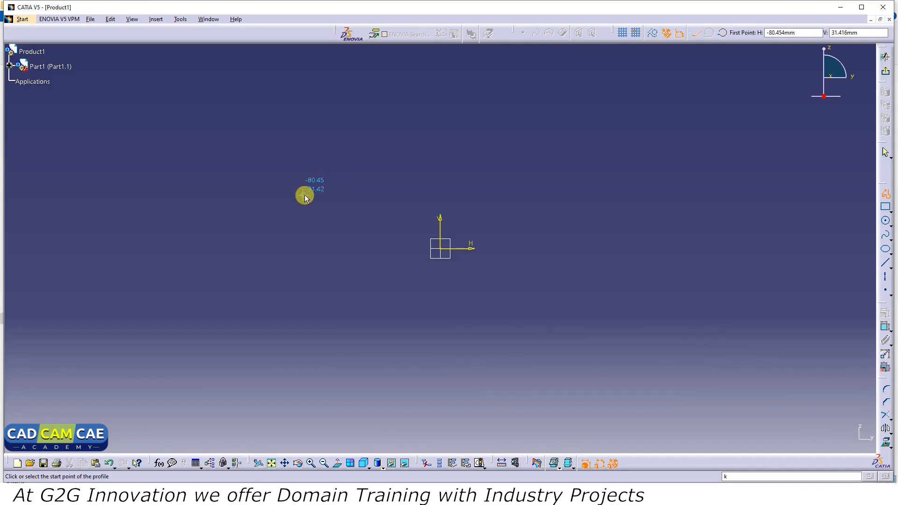
left_click(263, 199)
left_click(437, 160)
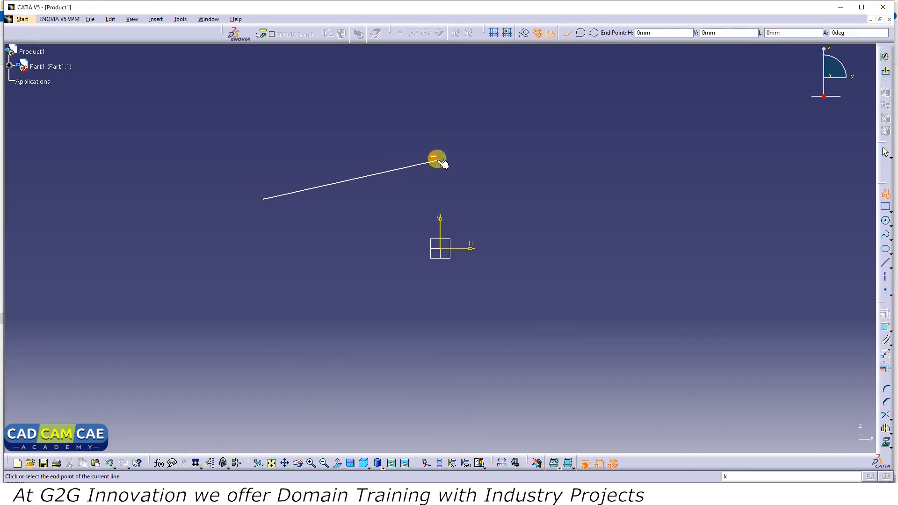
left_click(597, 189)
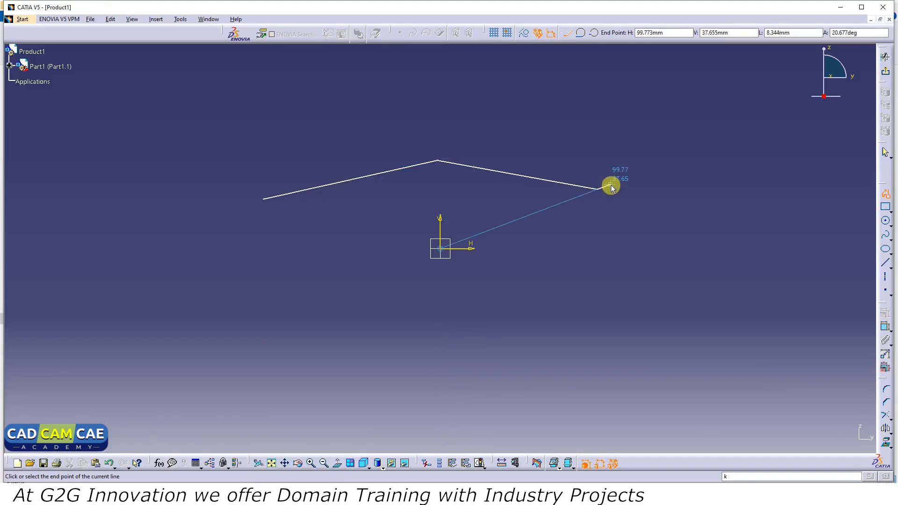
left_click(598, 304)
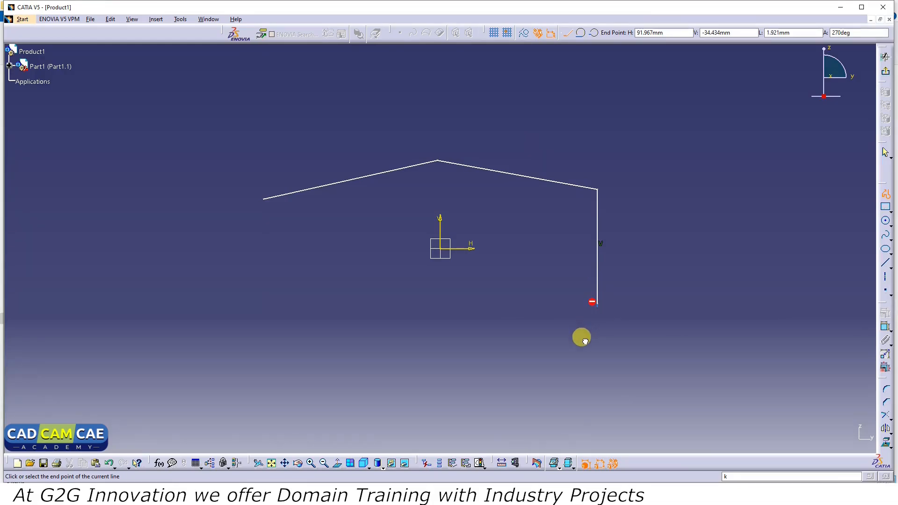
Continue the profile from the vertical line with three successive tangent arcs, ending at its start point to close it, and finish the Profile.
left_click_drag(582, 337, 584, 341)
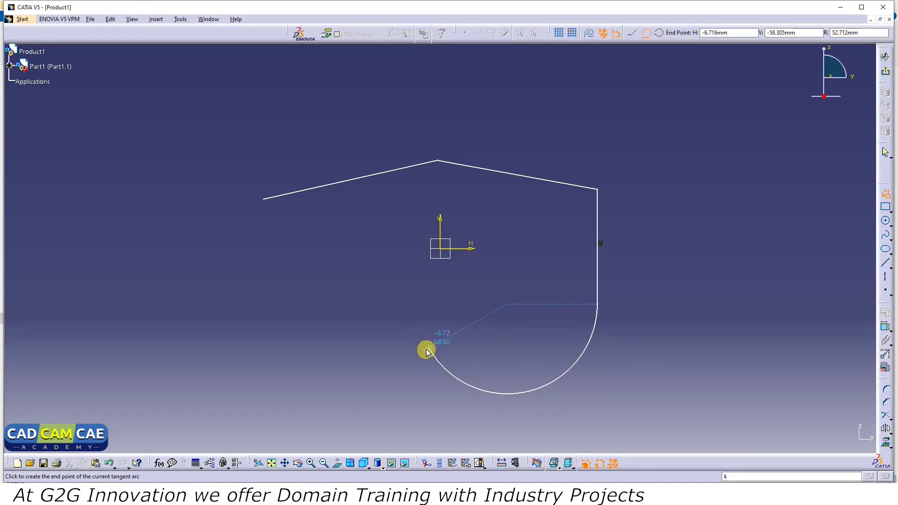
left_click(421, 342)
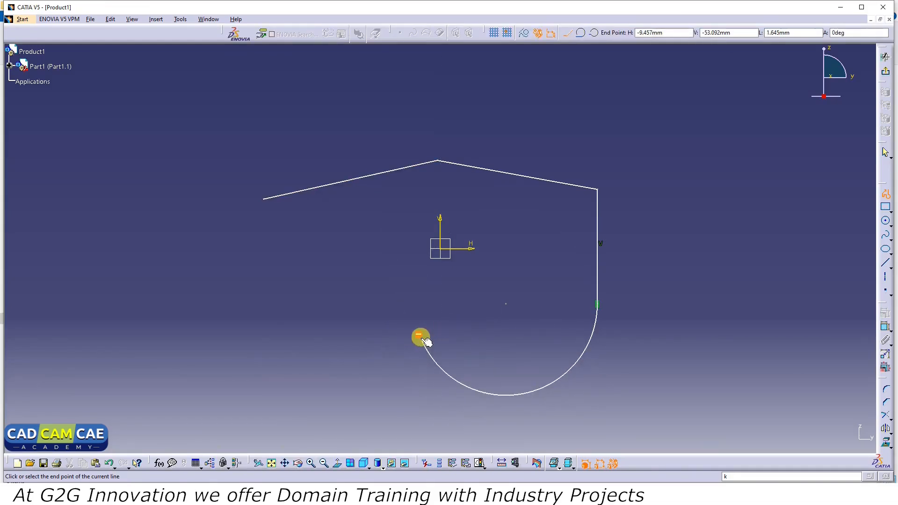
left_click_drag(352, 309, 355, 312)
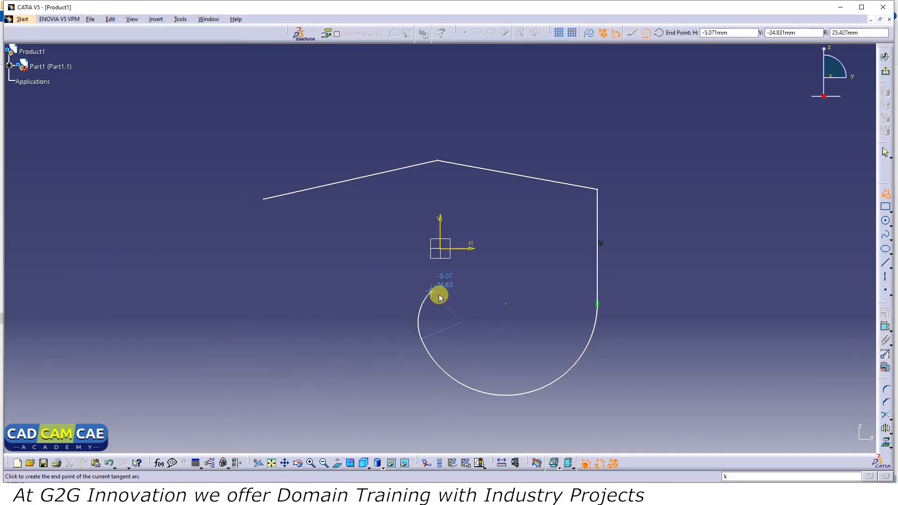
left_click(247, 265)
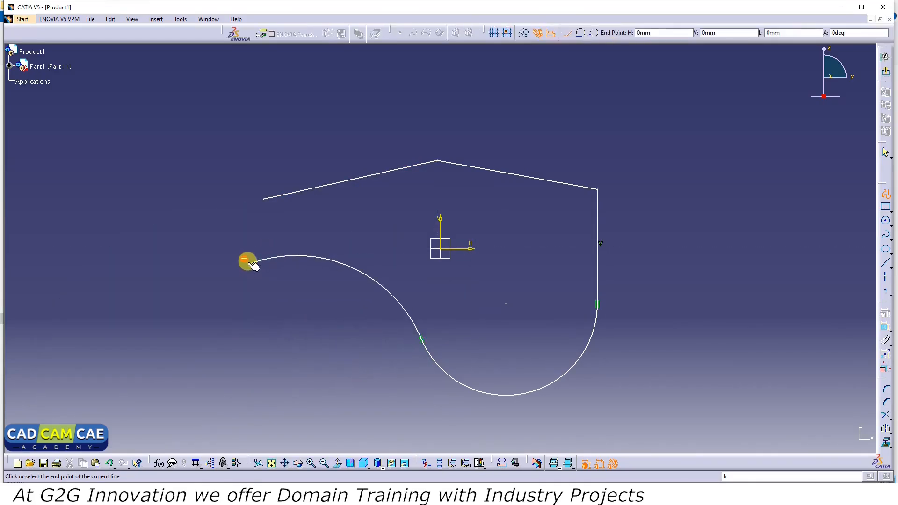
left_click_drag(223, 243, 206, 220)
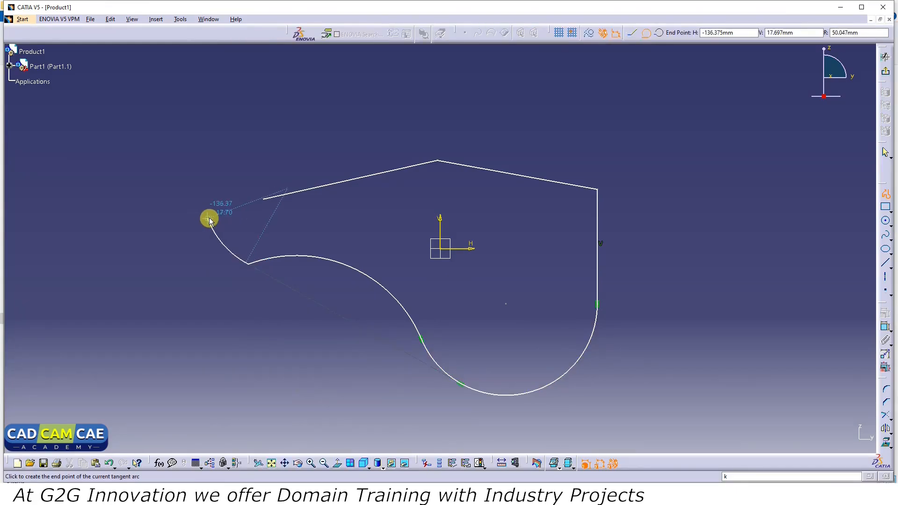
left_click(265, 201)
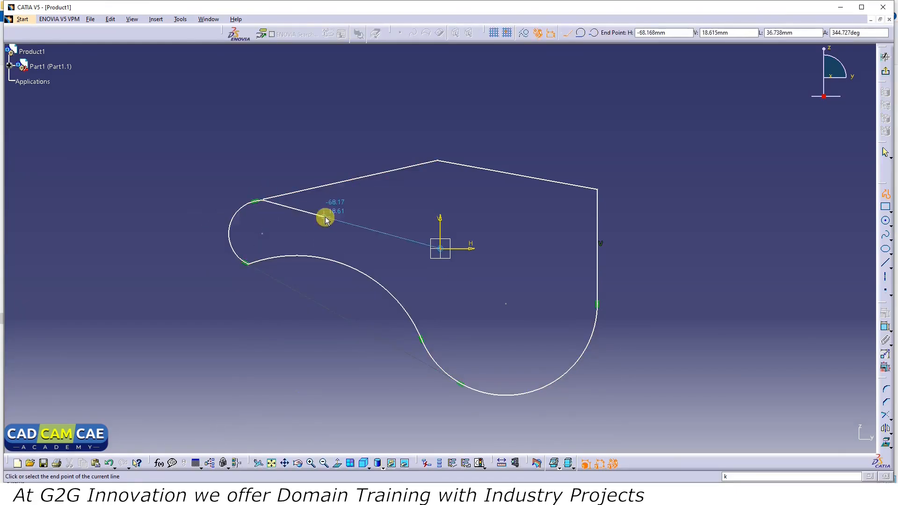
key("Escape")
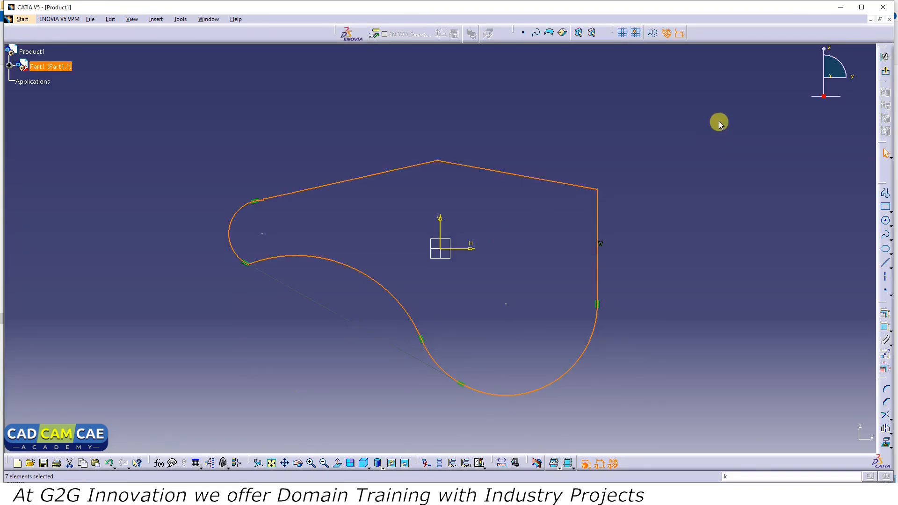
Delete the closed line-and-arc profile together with its constraints.
mouse_move(719, 122)
left_mouse_down()
mouse_move(662, 377)
mouse_move(132, 446)
left_mouse_up()
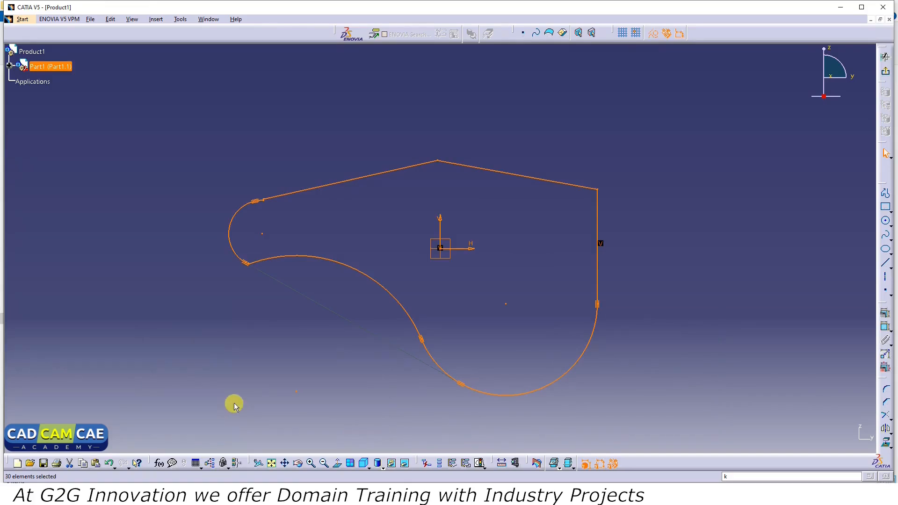
key("Delete")
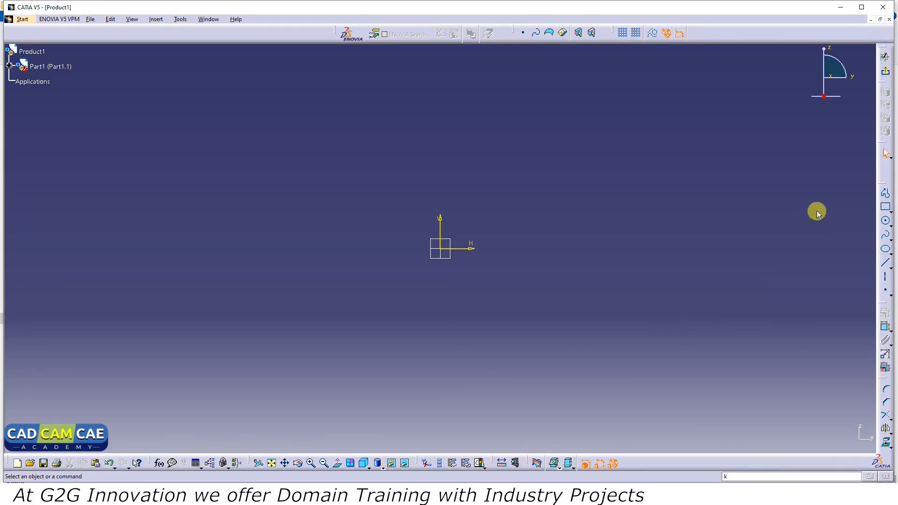
Draw a closed Profile of two upper slanted lines, a large right-hand tangent arc, a lower line and a left-hand tangent arc.
left_click(886, 195)
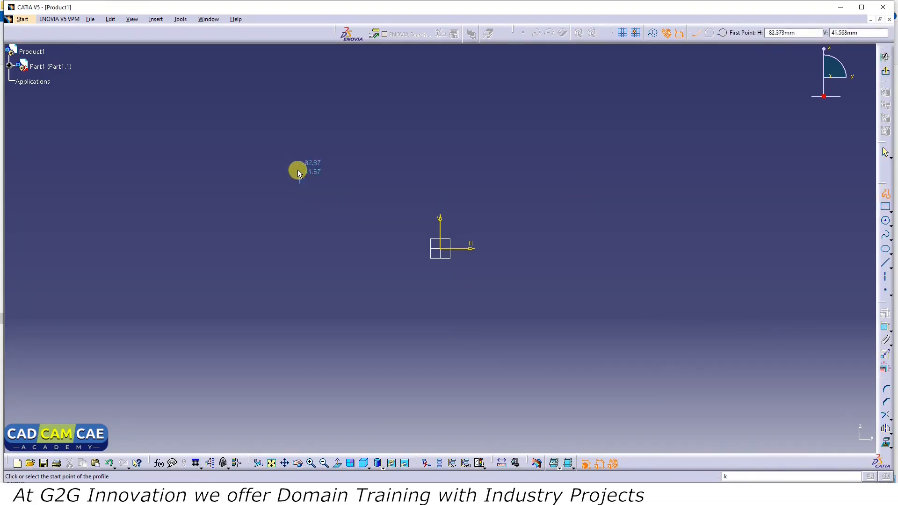
left_click(289, 159)
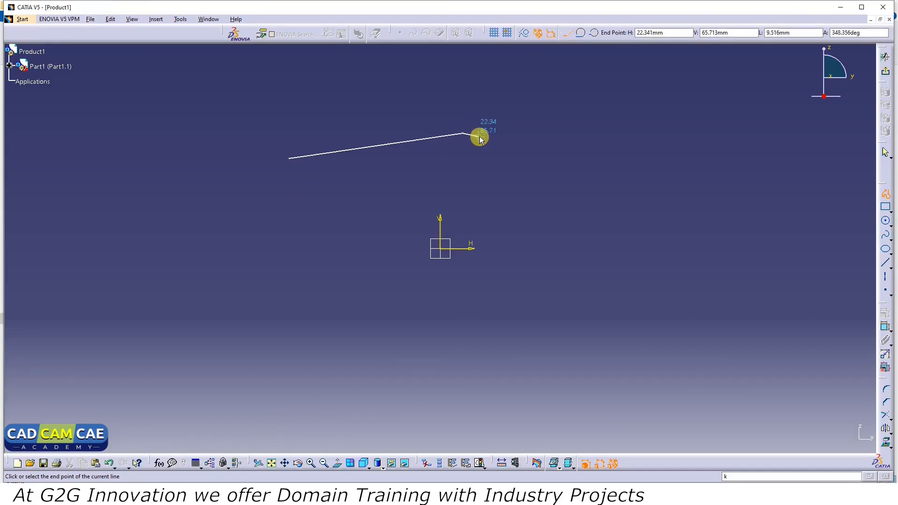
left_click(589, 205)
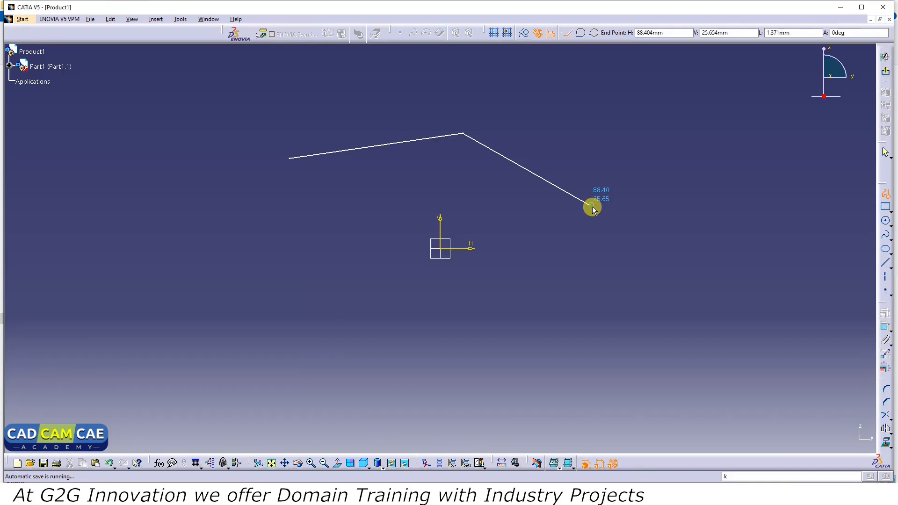
left_click_drag(592, 207, 648, 262)
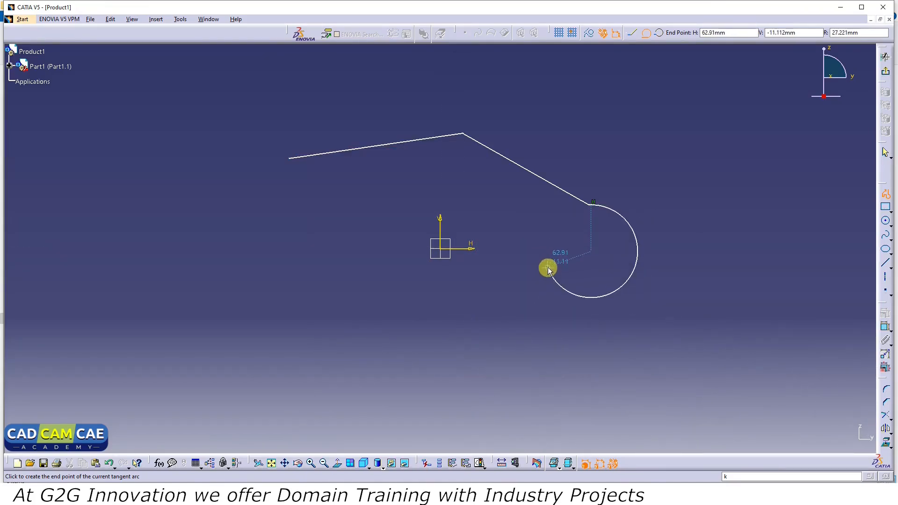
left_click(546, 277)
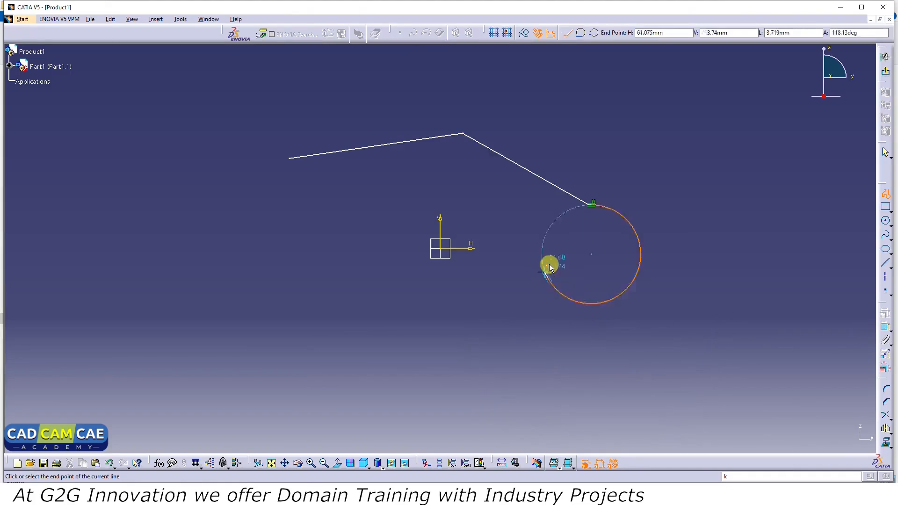
left_click(340, 263)
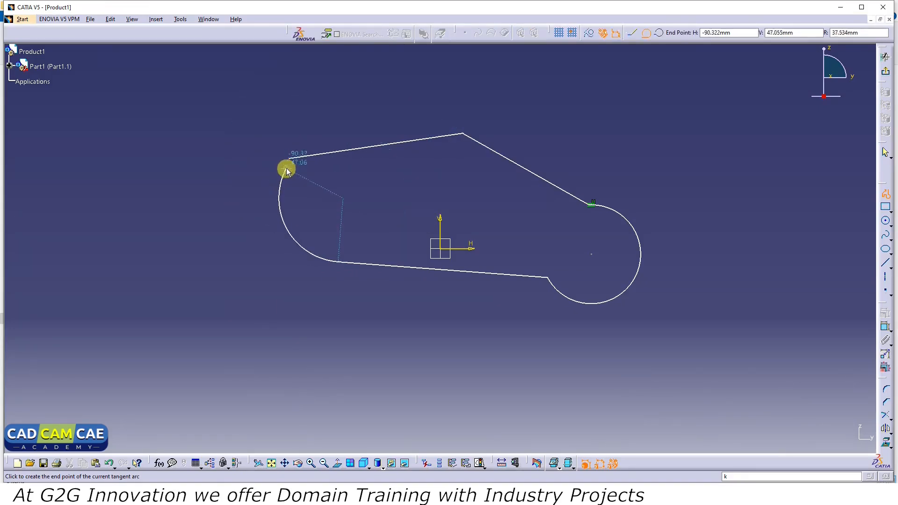
left_click(289, 161)
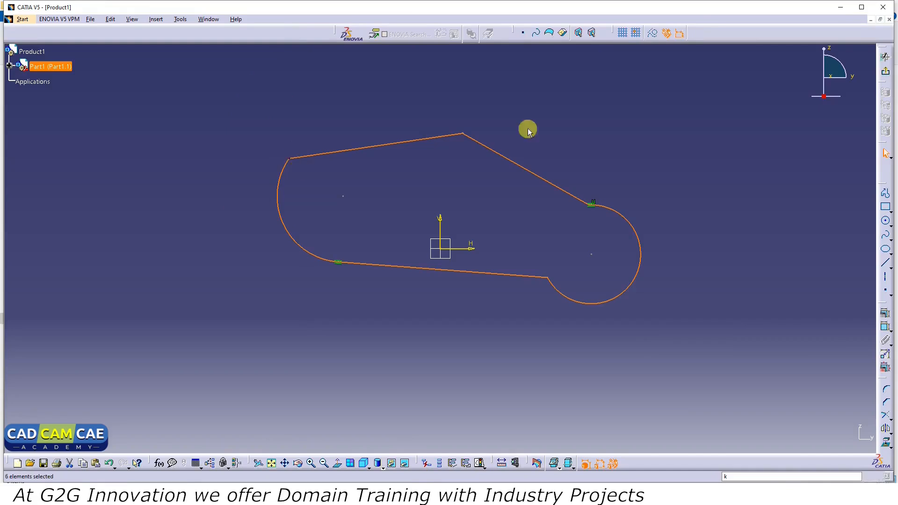
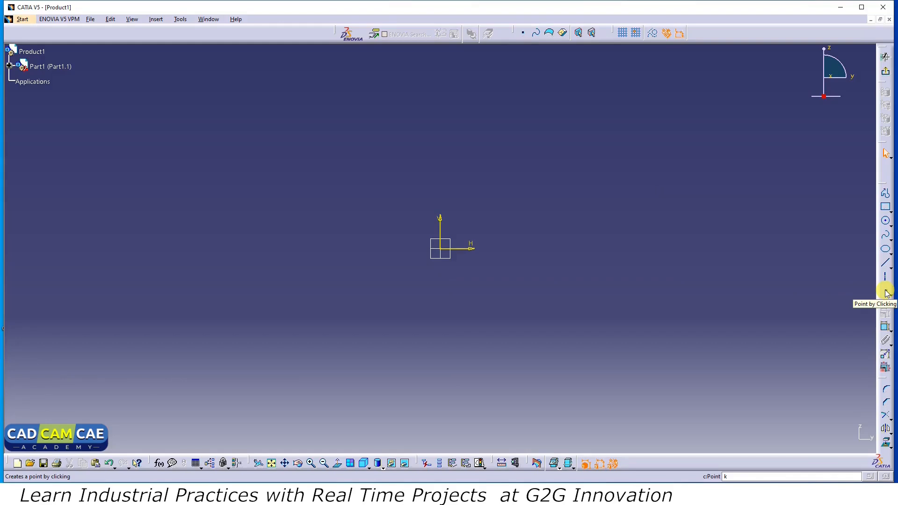
Place nine freehand points in a rough ring around the origin with Point by Clicking.
left_click(886, 291)
left_click(482, 157)
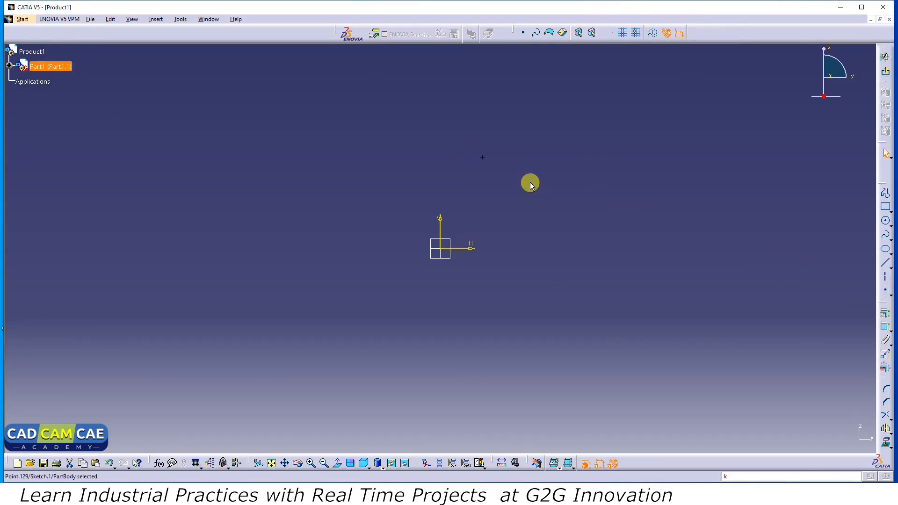
left_click(884, 291)
left_click(542, 143)
left_click(622, 139)
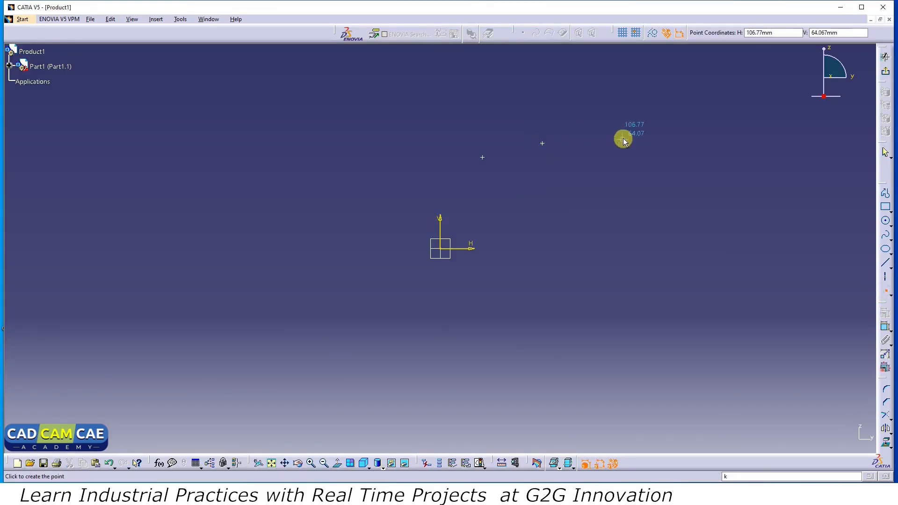
left_click(676, 212)
left_click(670, 262)
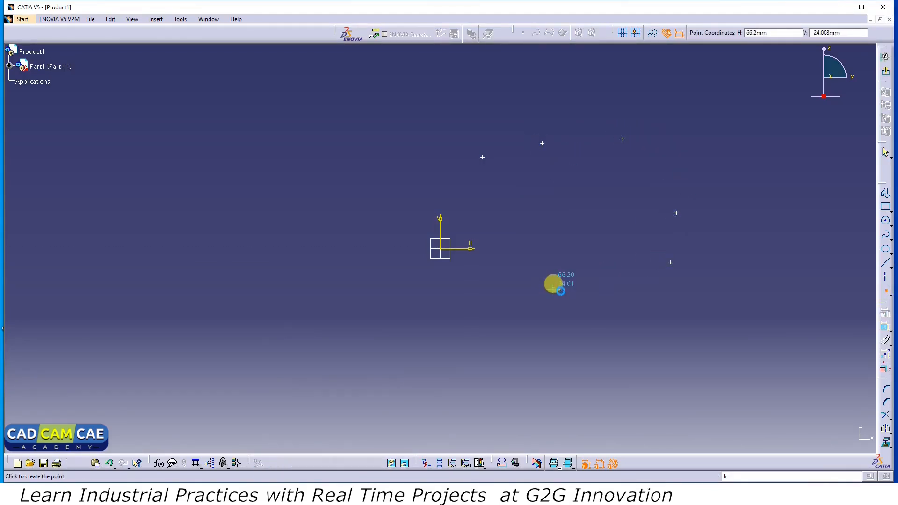
left_click(553, 289)
left_click(352, 284)
left_click(260, 194)
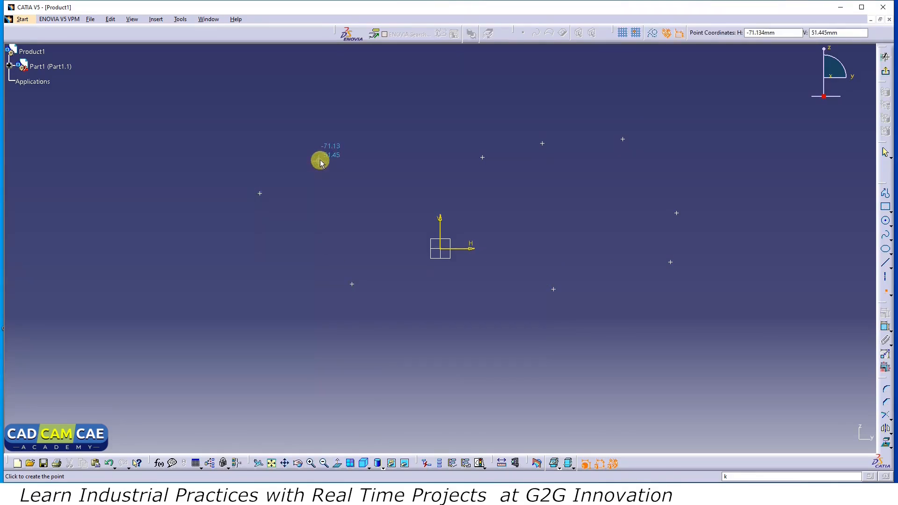
left_click(323, 155)
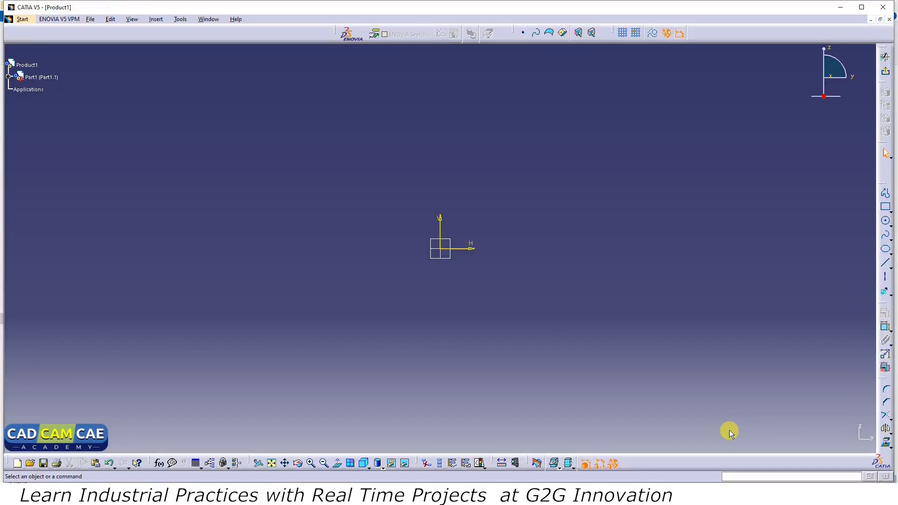
Create a point using Cartesian coordinates H 20 mm and V 30 mm, and fit it in the view.
left_click(890, 294)
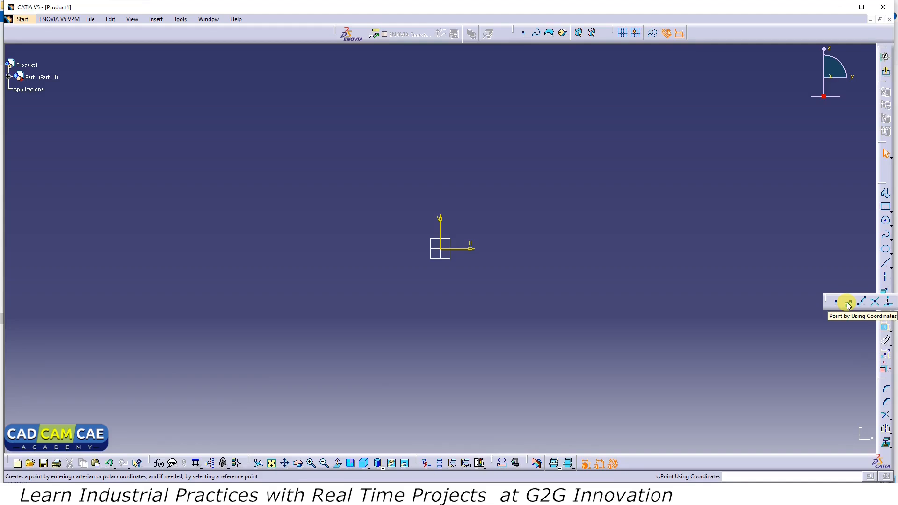
left_click(847, 302)
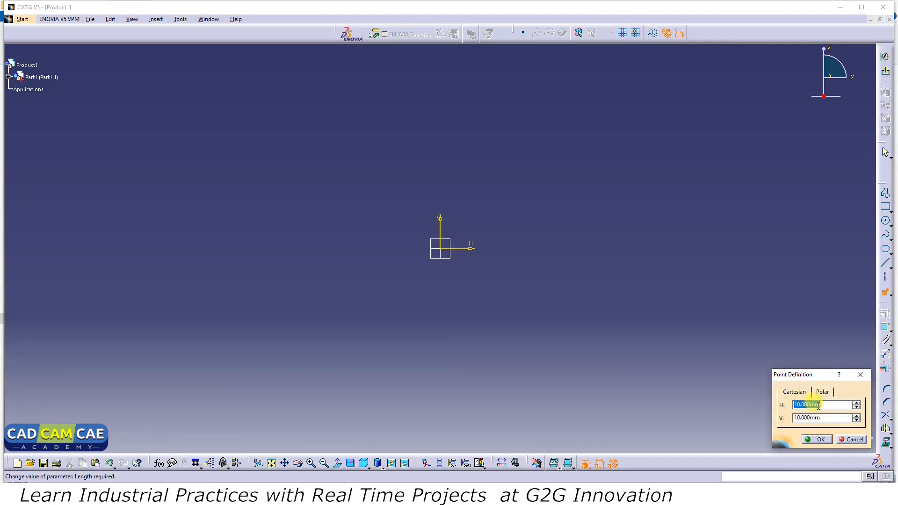
type("20")
key("Tab")
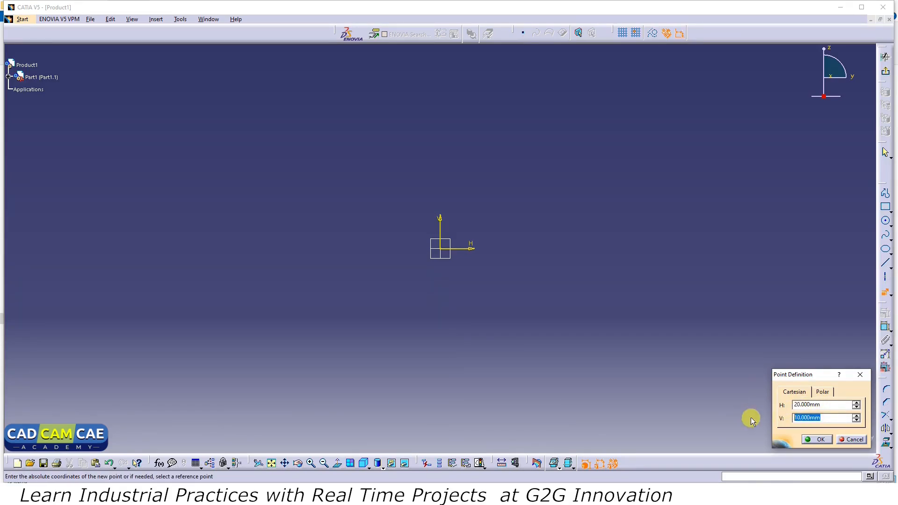
type("30")
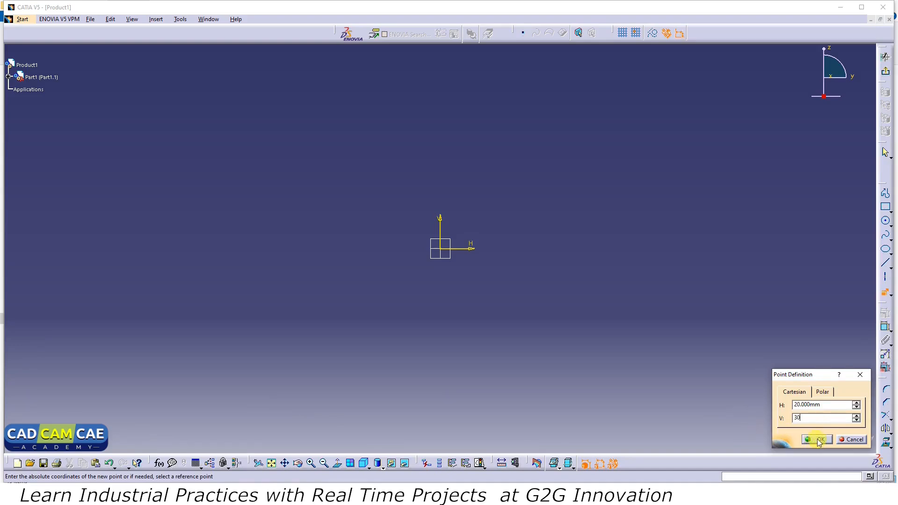
left_click(820, 439)
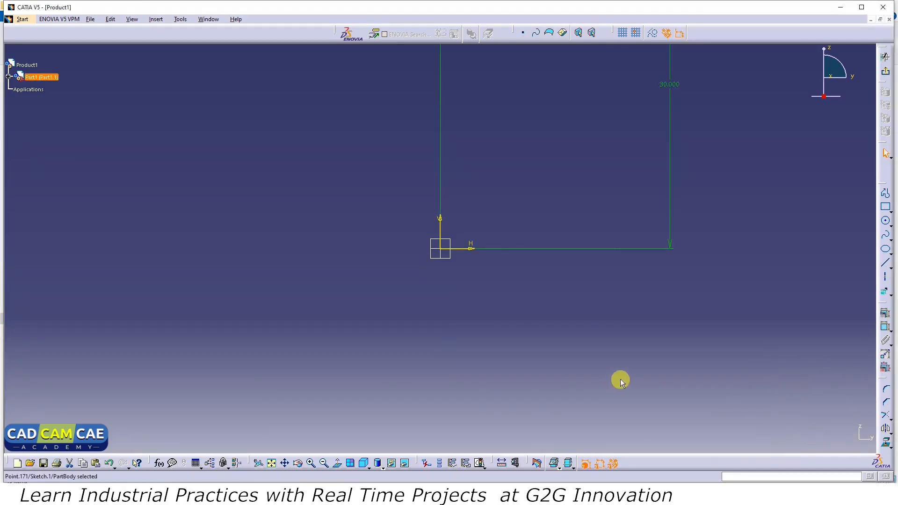
left_click(272, 463)
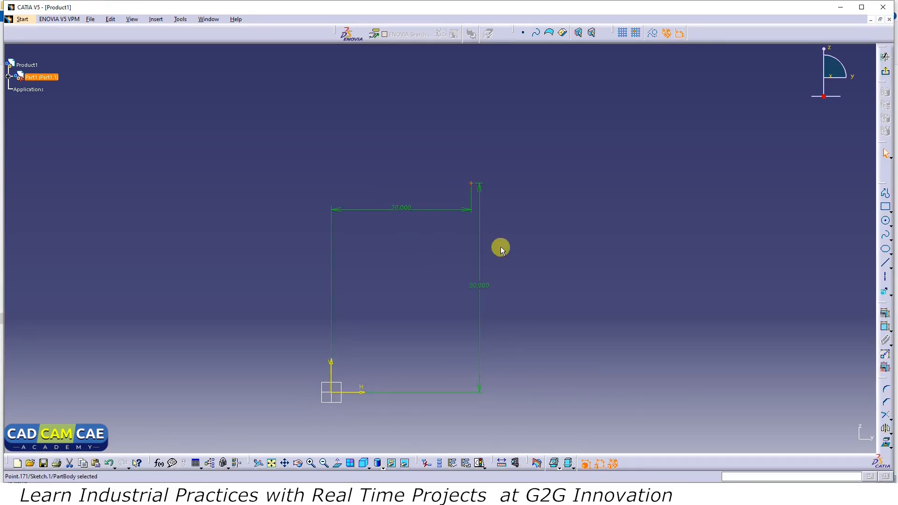
Create a second point using Cartesian coordinates H 10 mm and V 10 mm relative to the selected point.
left_click(884, 294)
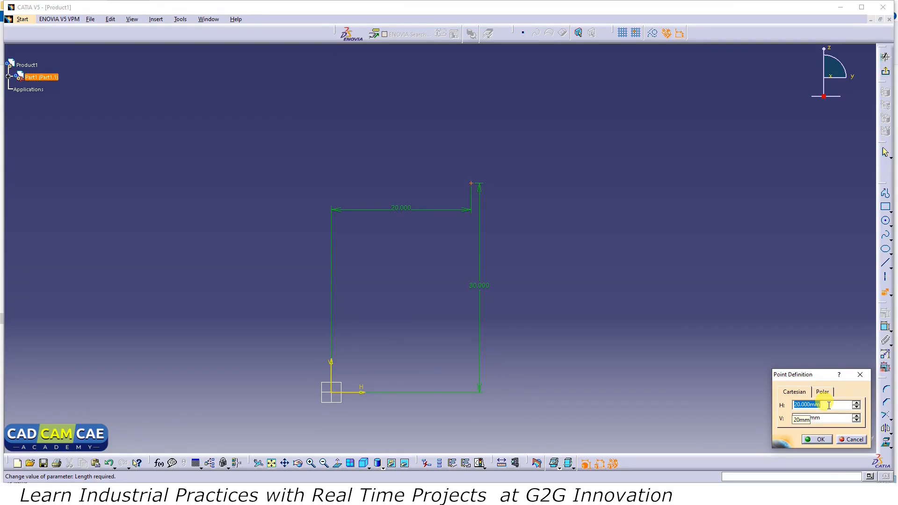
left_click(828, 405)
key("Return")
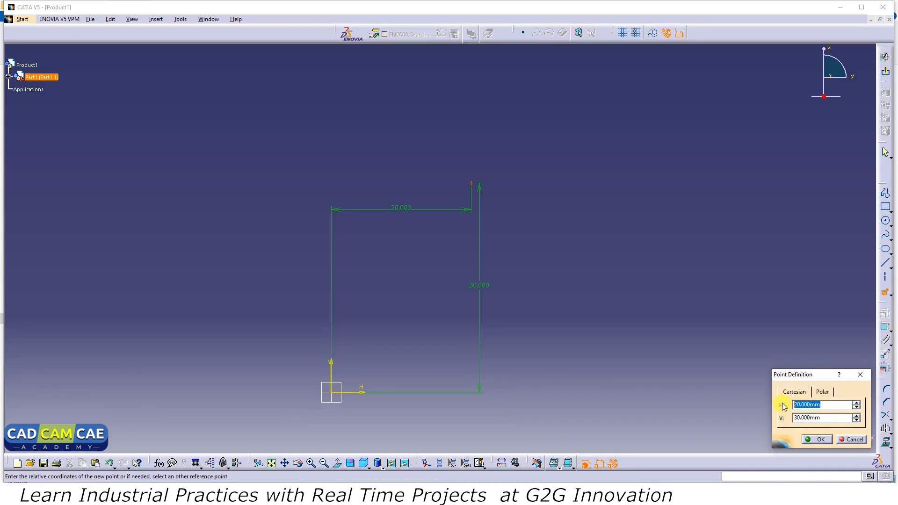
type("10")
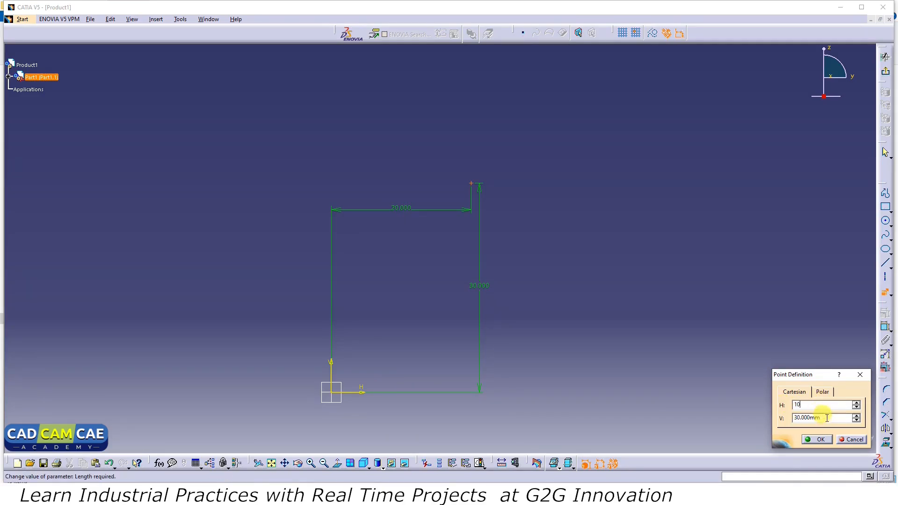
key("Tab")
type("10")
left_click(824, 439)
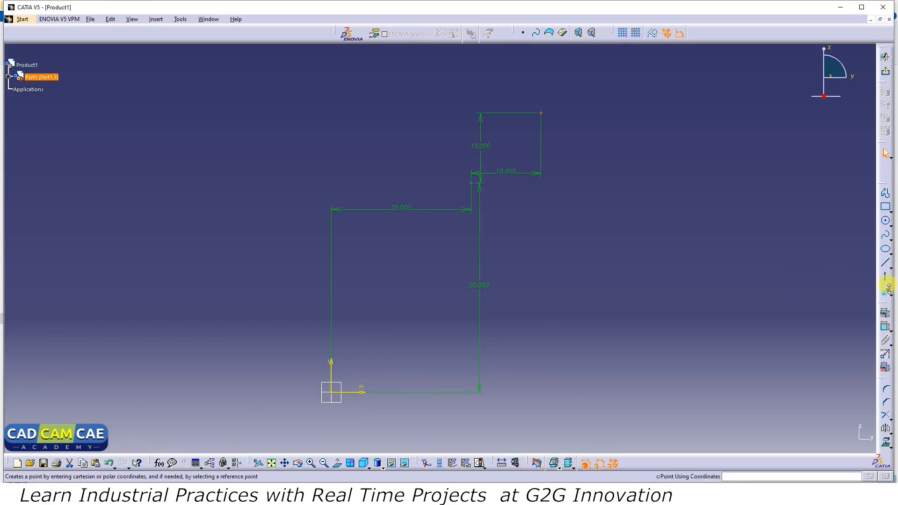
Create a third point at H 15 mm and V 20 mm relative to the second point, and fit everything in the view.
left_click(887, 268)
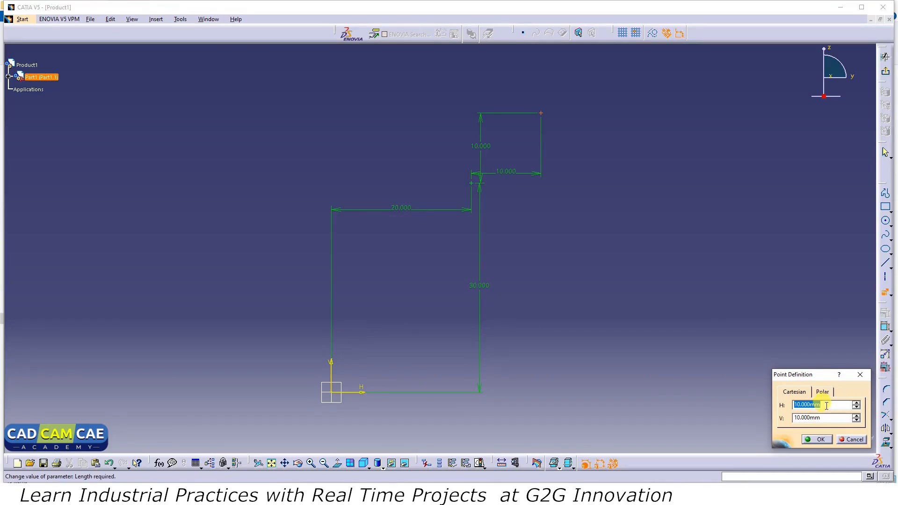
type("15")
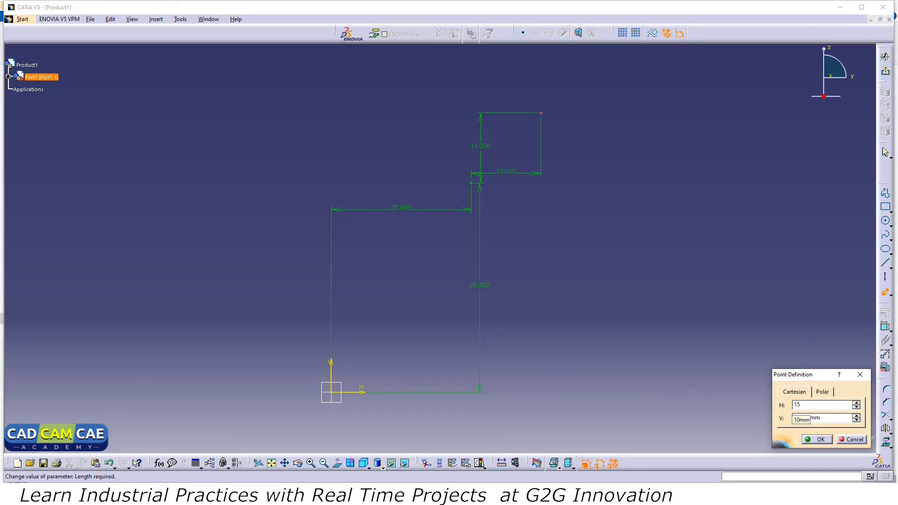
key("Tab")
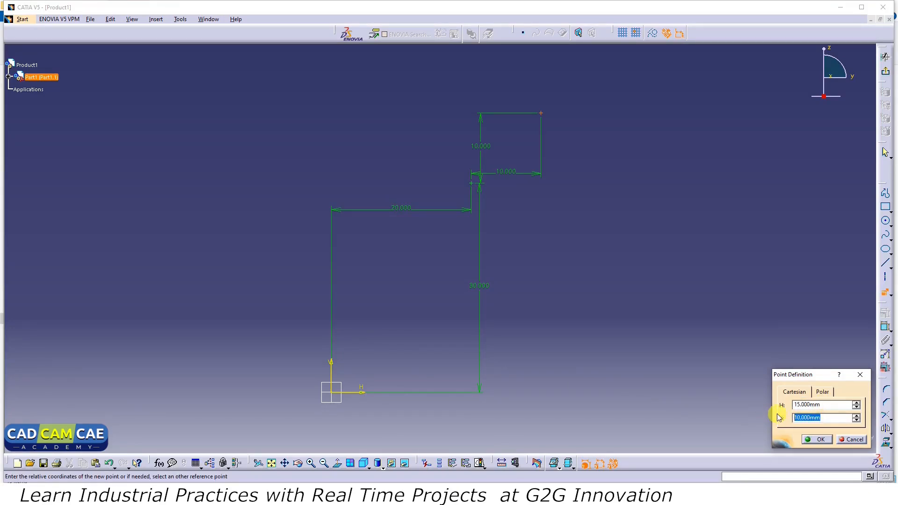
type("20")
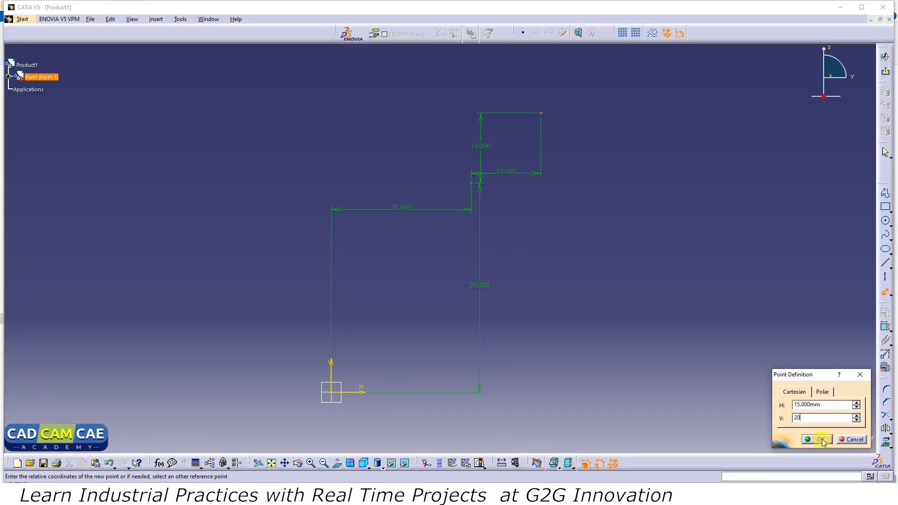
left_click(822, 441)
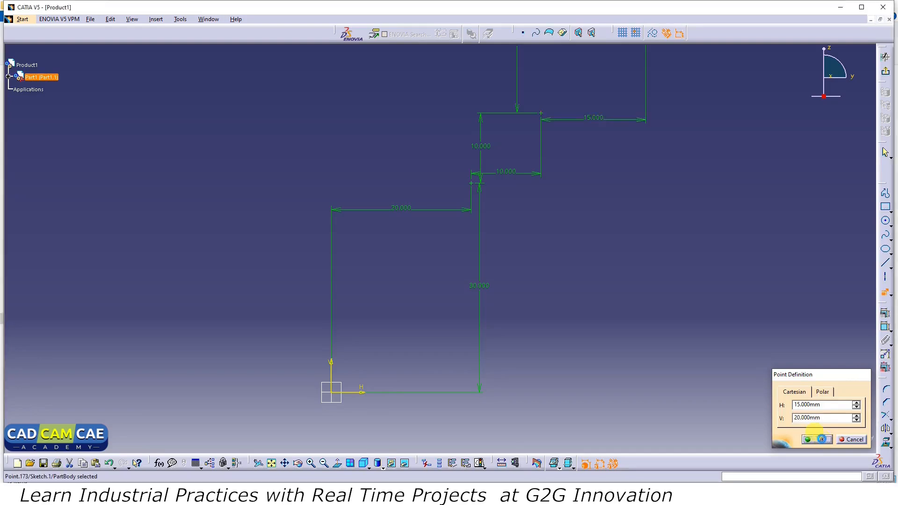
left_click(271, 462)
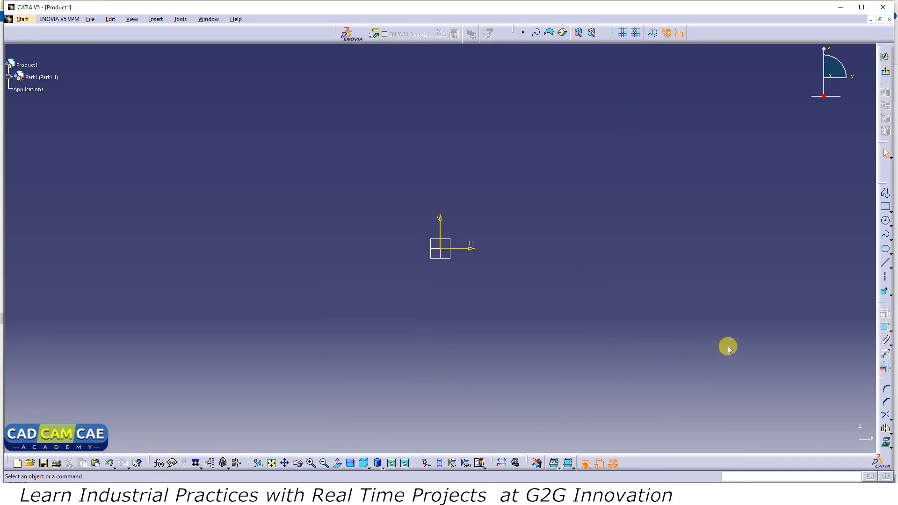
Draw a horizontal line about 29 mm long, starting just above the origin and running in the positive H direction.
left_click(889, 294)
left_click(885, 263)
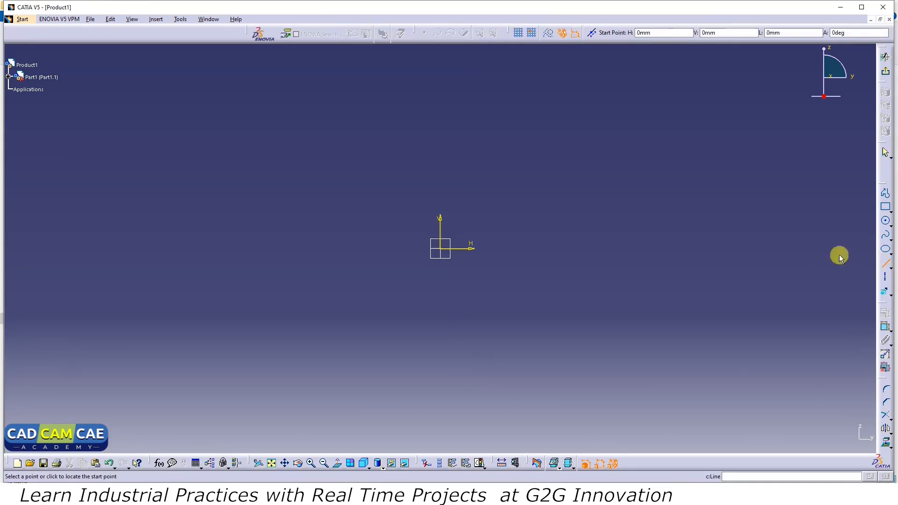
left_click(459, 189)
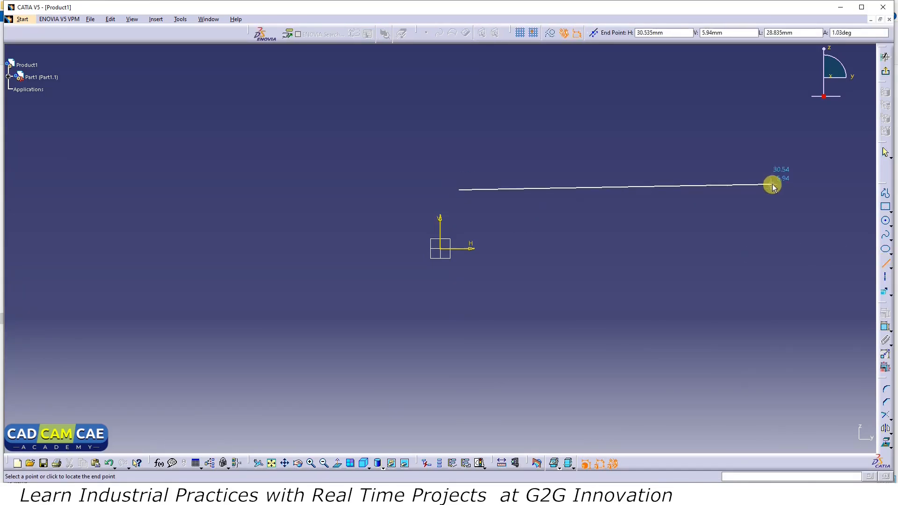
left_click(772, 186)
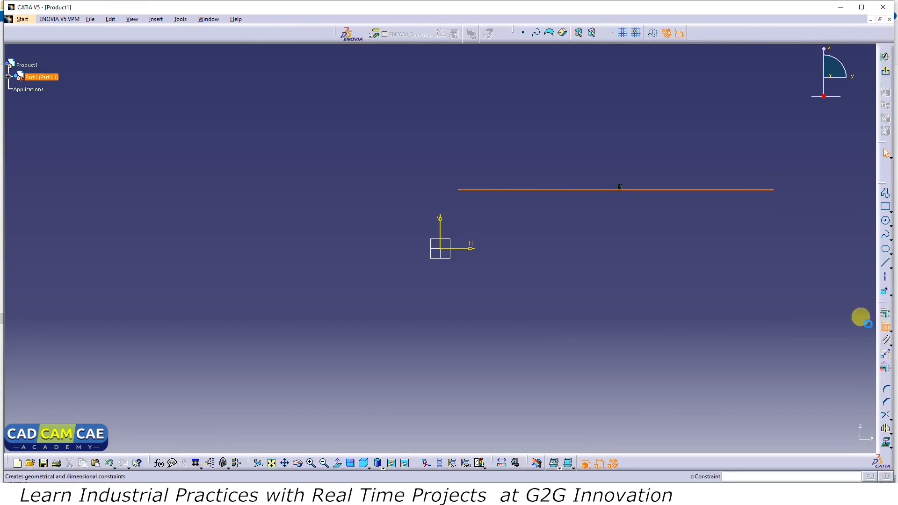
Dimension the horizontal line's length below it and set it to 100 mm.
left_click(674, 190)
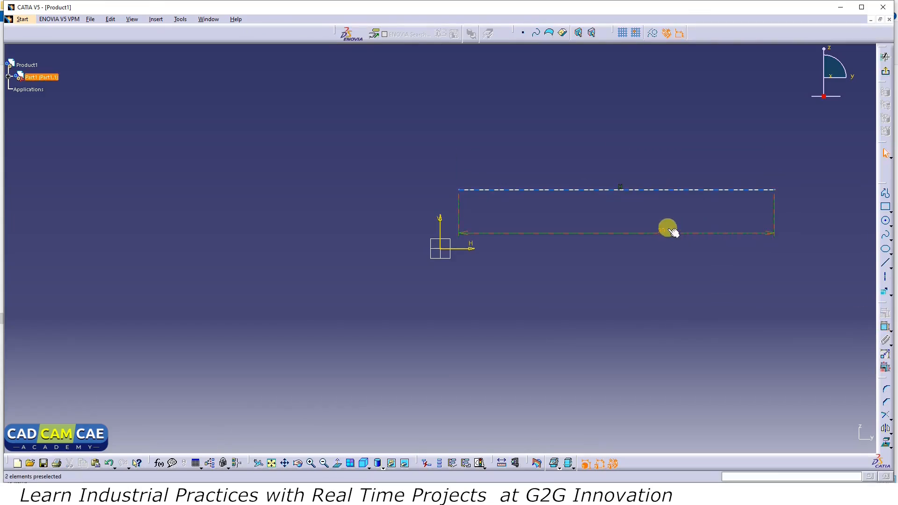
left_click(673, 231)
double_click(673, 231)
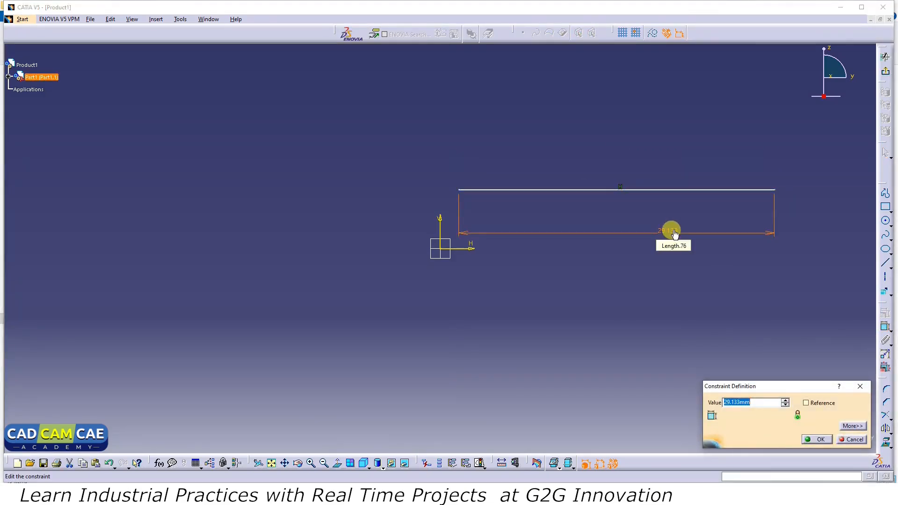
type("01")
type("00")
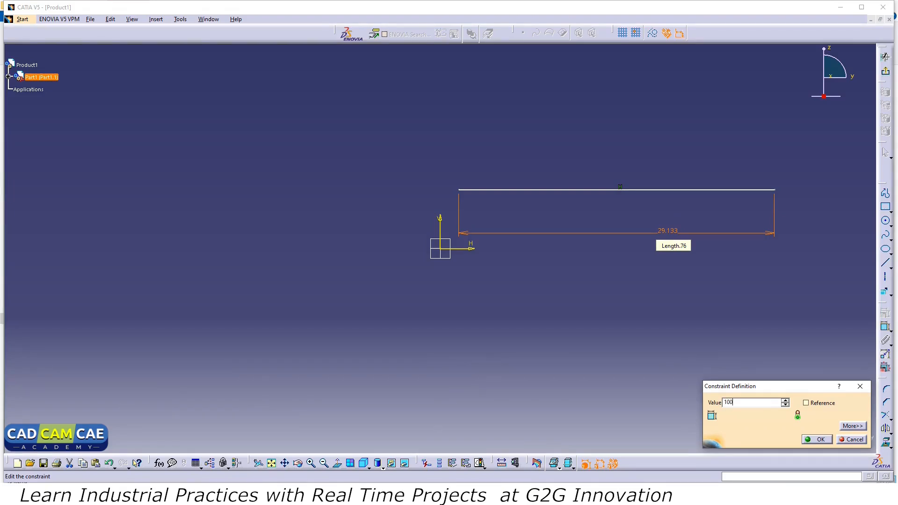
left_click(816, 440)
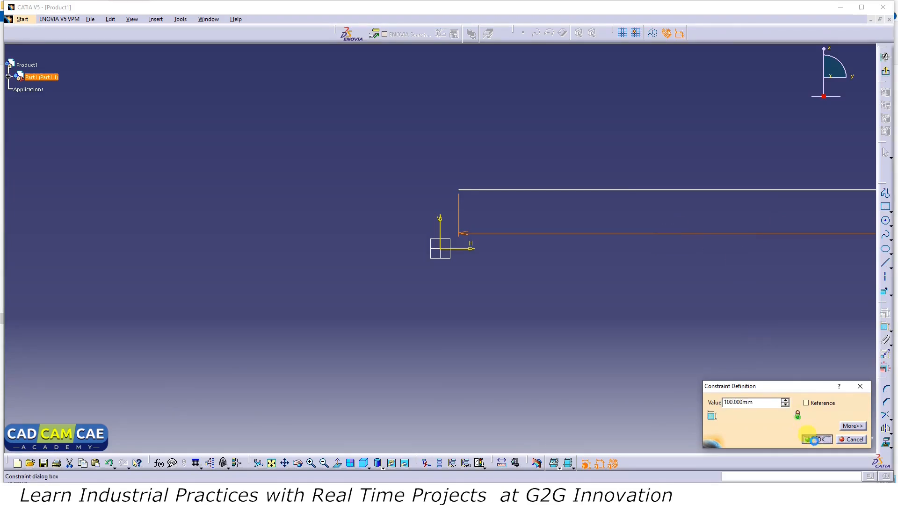
left_click(271, 463)
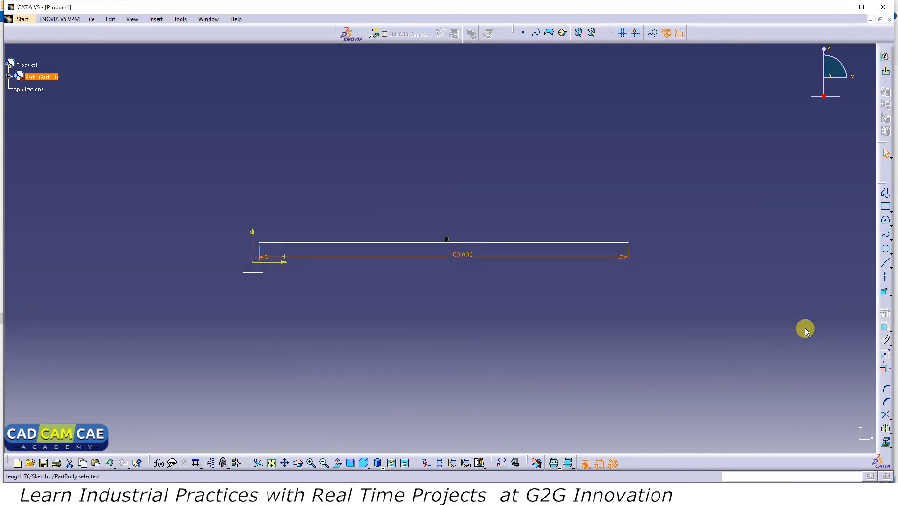
Create 10 equidistant points along the 100 mm line.
left_click(885, 291)
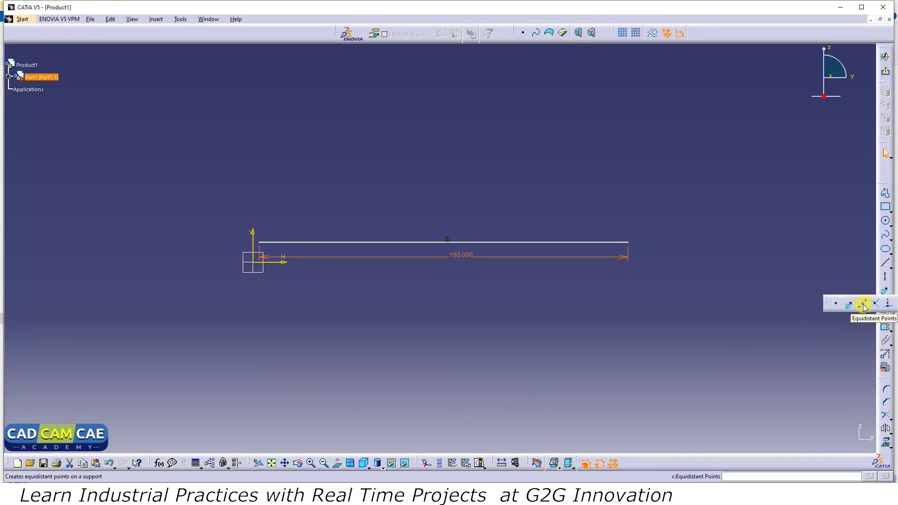
left_click(865, 307)
left_click(489, 243)
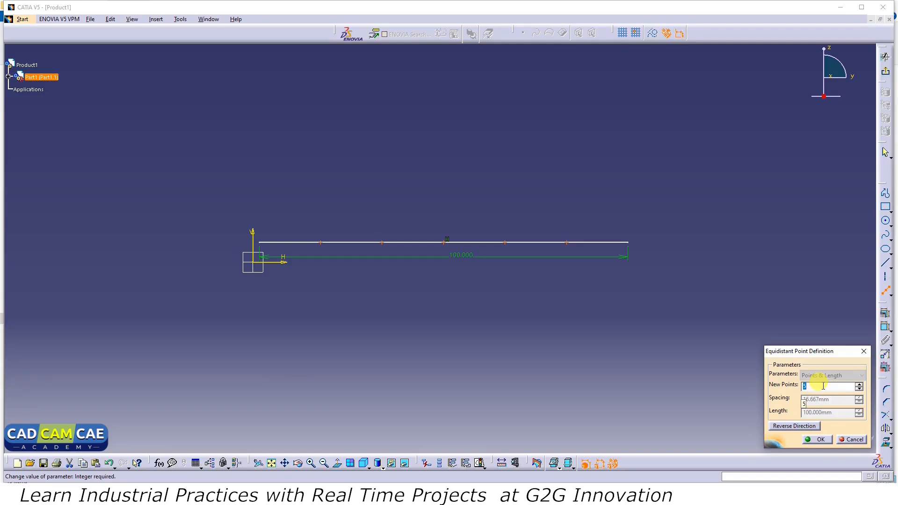
type("10")
left_click(820, 439)
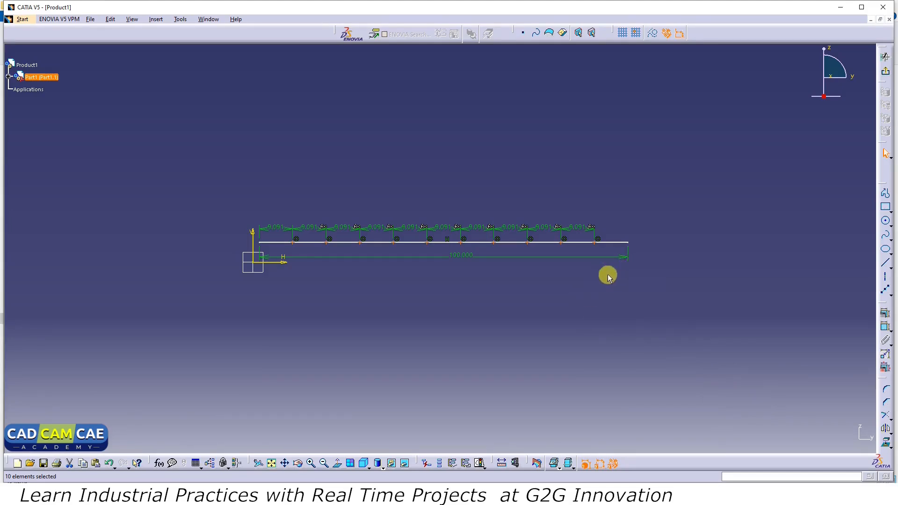
Delete the supporting line beneath the equidistant points, keeping the points.
left_click(621, 243)
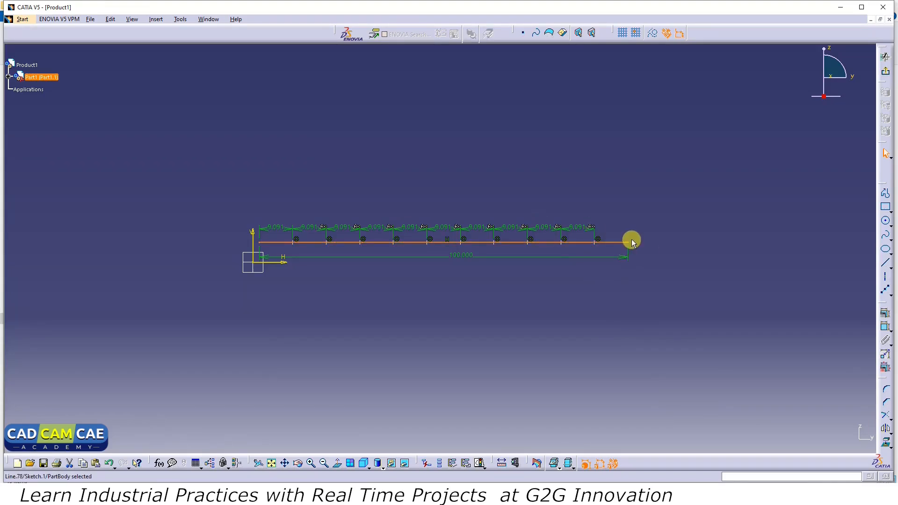
key("Delete")
mouse_move(632, 239)
middle_mouse_down()
mouse_move(515, 320)
mouse_move(519, 256)
mouse_move(511, 242)
middle_mouse_up()
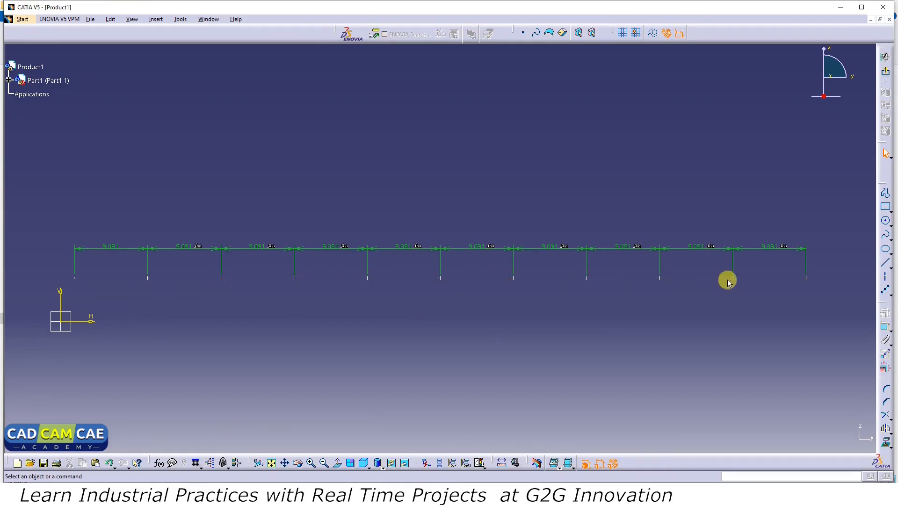
Delete the row of equidistant points together with their spacing constraints.
mouse_move(831, 275)
left_mouse_down()
mouse_move(647, 349)
mouse_move(359, 343)
mouse_move(137, 310)
left_mouse_up()
left_click(793, 324)
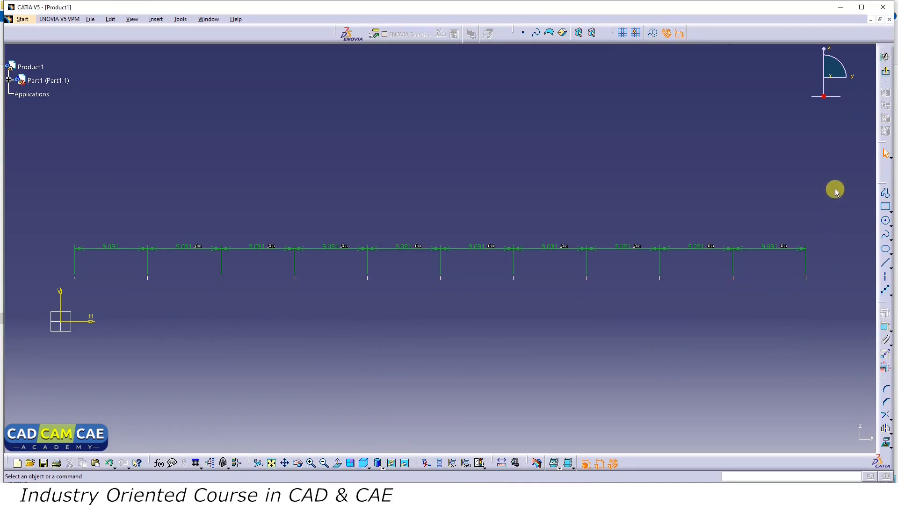
mouse_move(834, 187)
left_mouse_down()
mouse_move(711, 286)
mouse_move(326, 291)
mouse_move(51, 313)
left_mouse_up()
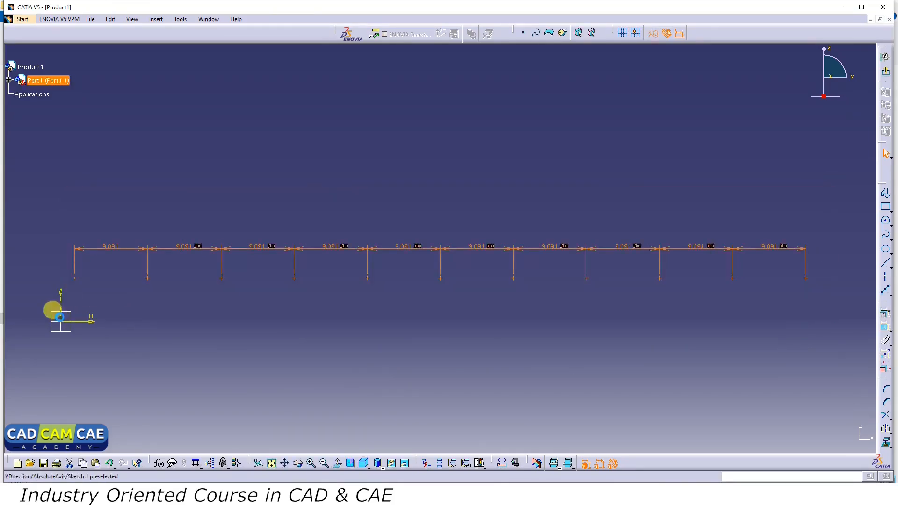
key("Delete")
middle_click_drag(222, 338, 602, 265)
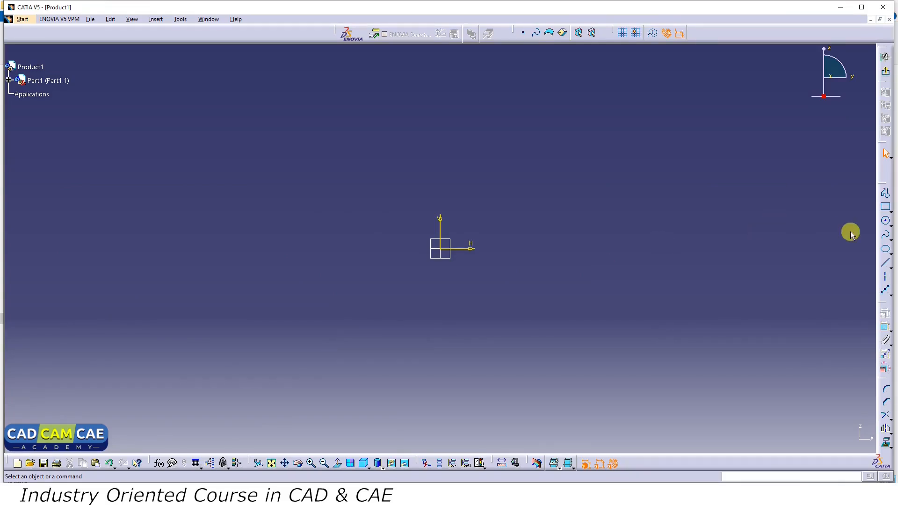
Draw an arched spline through six control points above the origin.
left_click(885, 234)
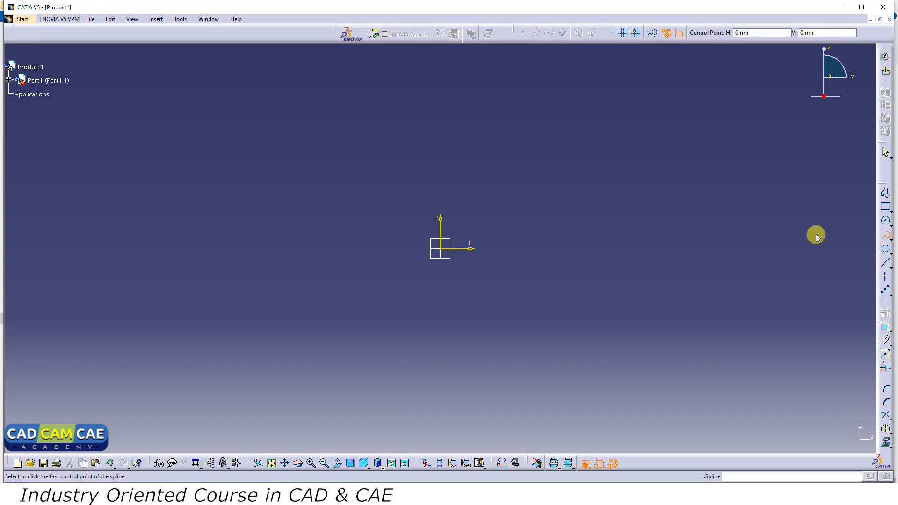
left_click(294, 234)
left_click(343, 213)
left_click(395, 176)
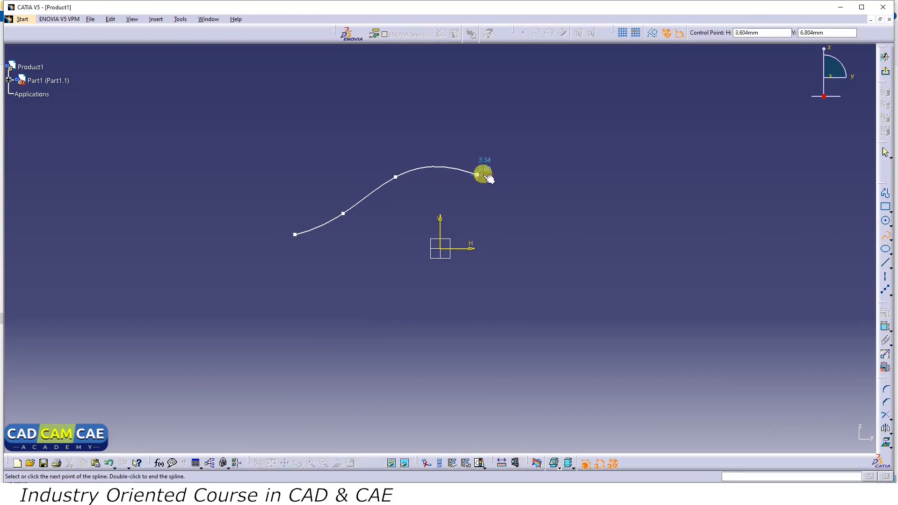
left_click(480, 174)
left_click(547, 191)
left_click(628, 221)
key("Escape")
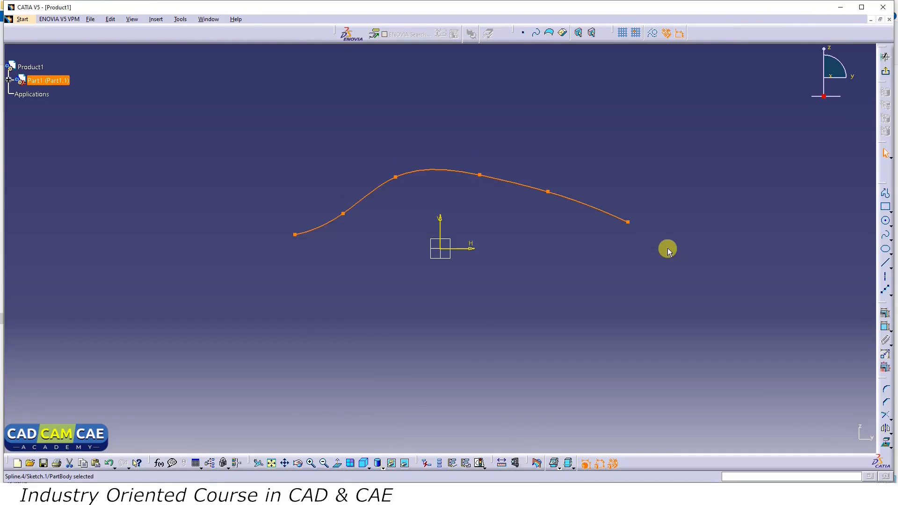
Create 5 equidistant points along the spline.
left_click(885, 291)
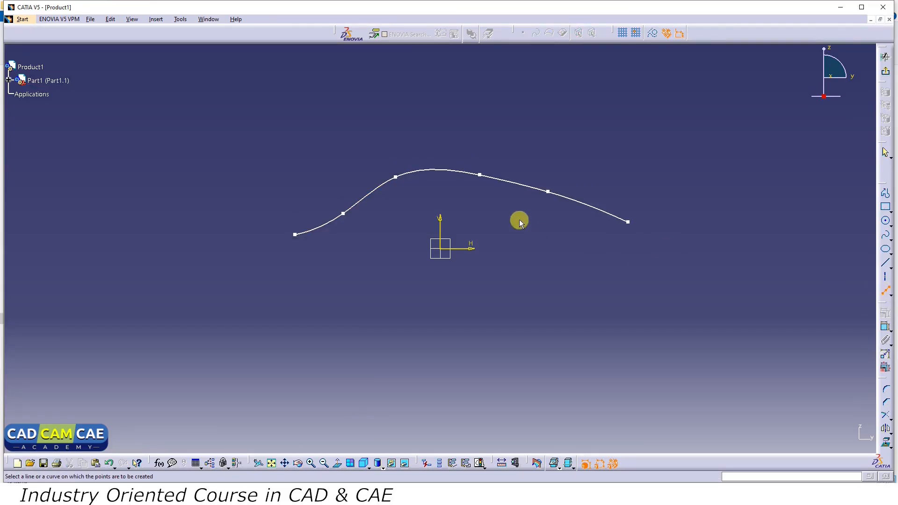
left_click(461, 172)
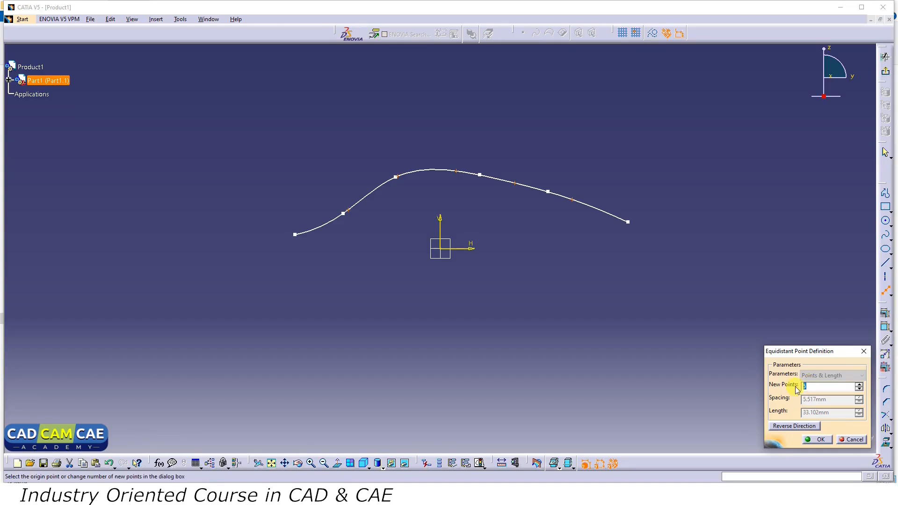
type("5")
left_click(819, 439)
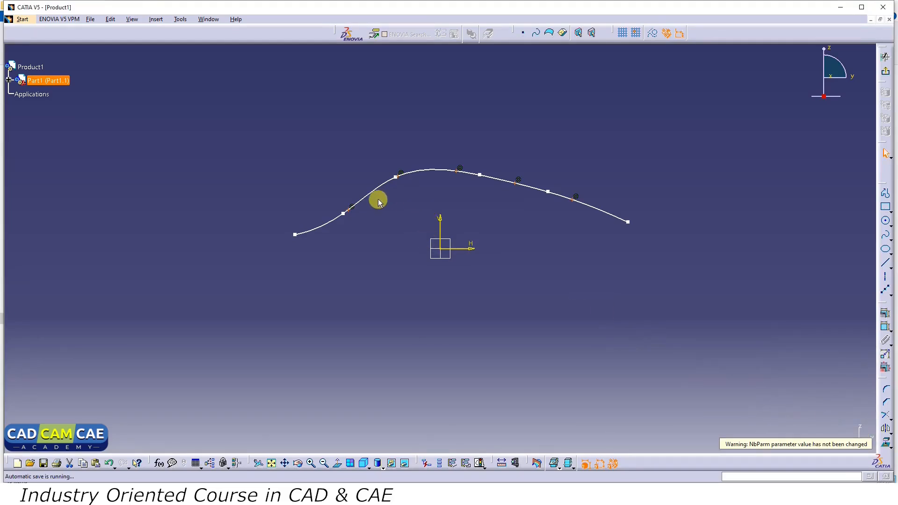
Delete the spline together with the five equidistant points left above the origin.
left_click(616, 221)
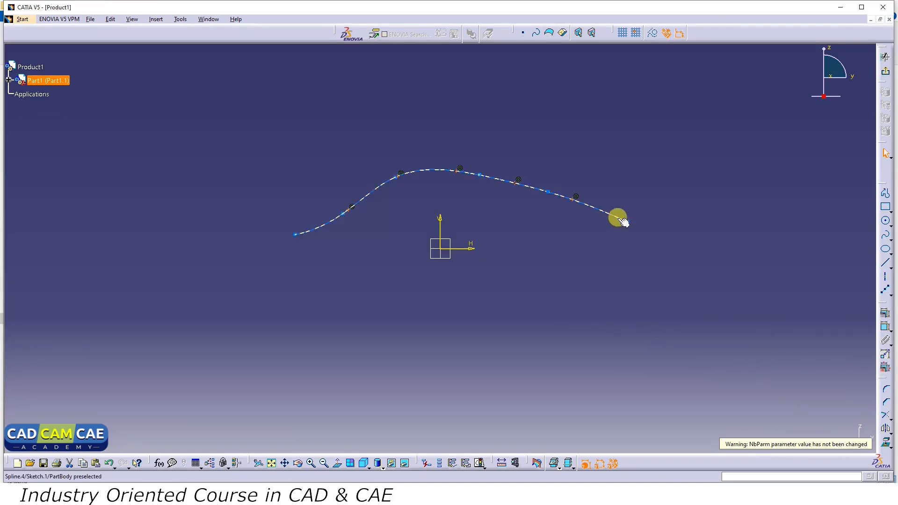
key("Delete")
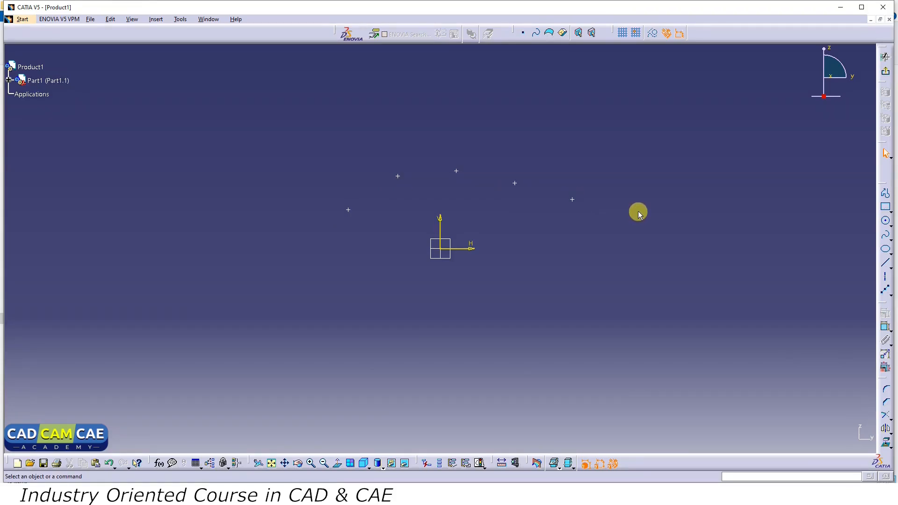
left_click_drag(620, 113, 284, 297)
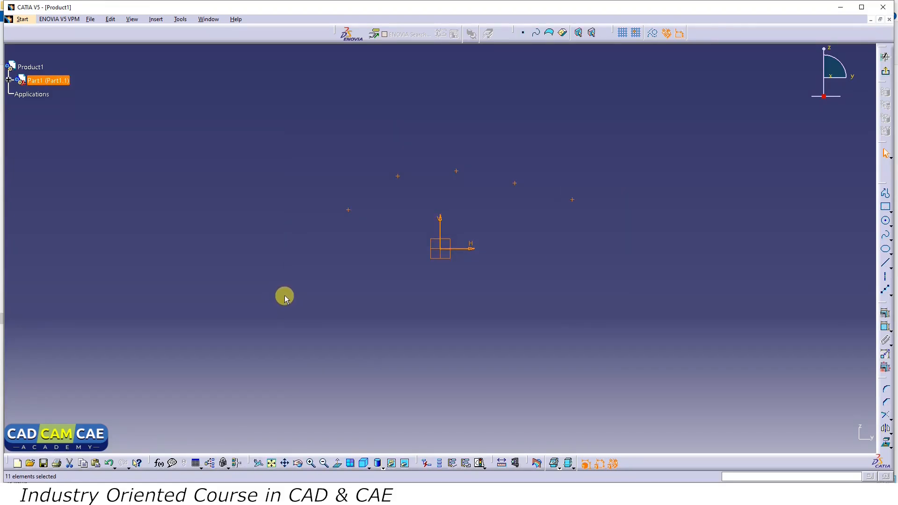
key("Delete")
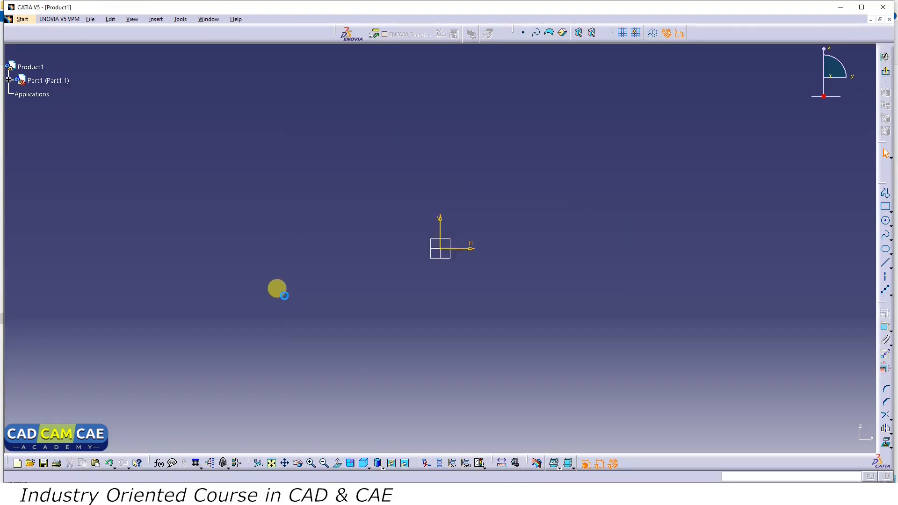
Draw two crossing inclined lines to the right of the sketch origin.
left_click(886, 291)
left_click(885, 263)
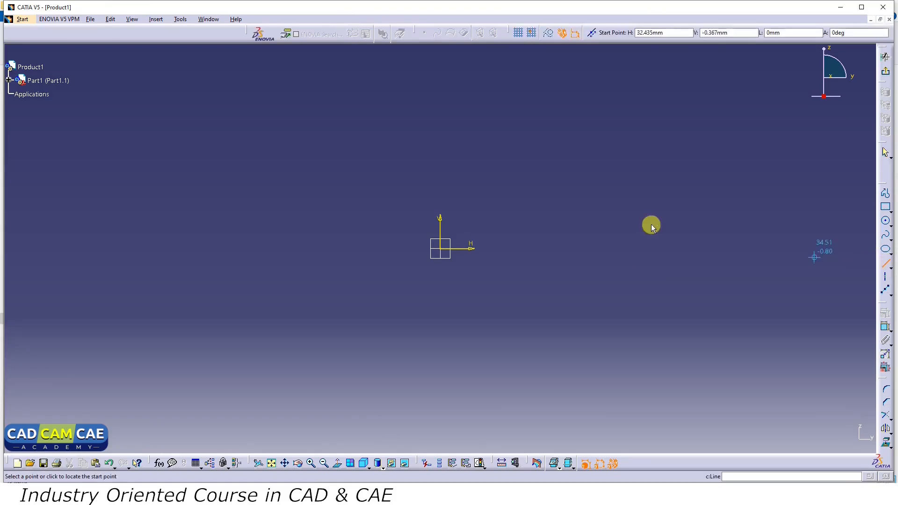
left_click(434, 170)
left_click(651, 240)
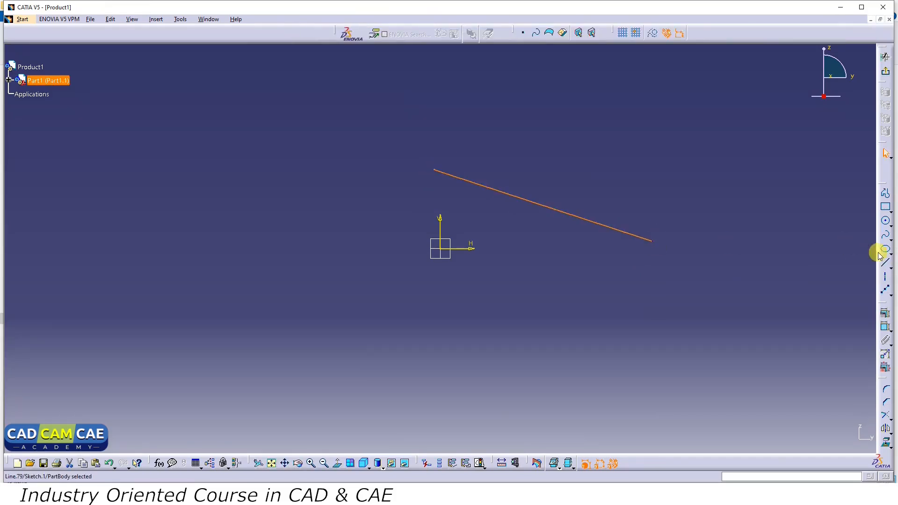
left_click(886, 266)
left_click(598, 157)
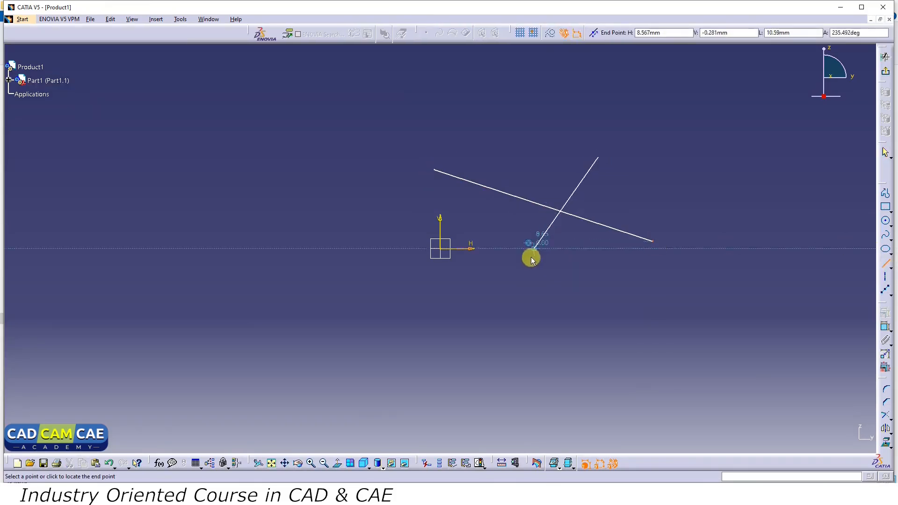
left_click(520, 296)
left_click(638, 283)
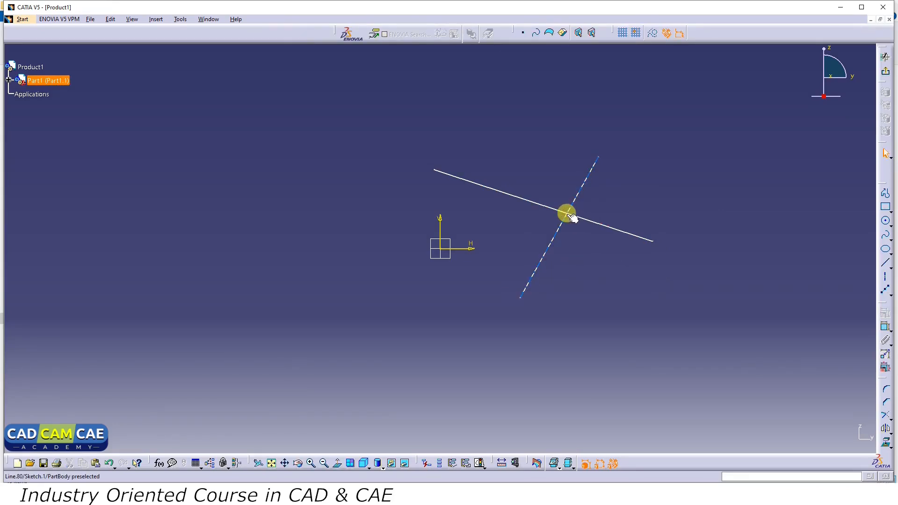
Create an intersection point where the two inclined lines cross.
left_click(890, 293)
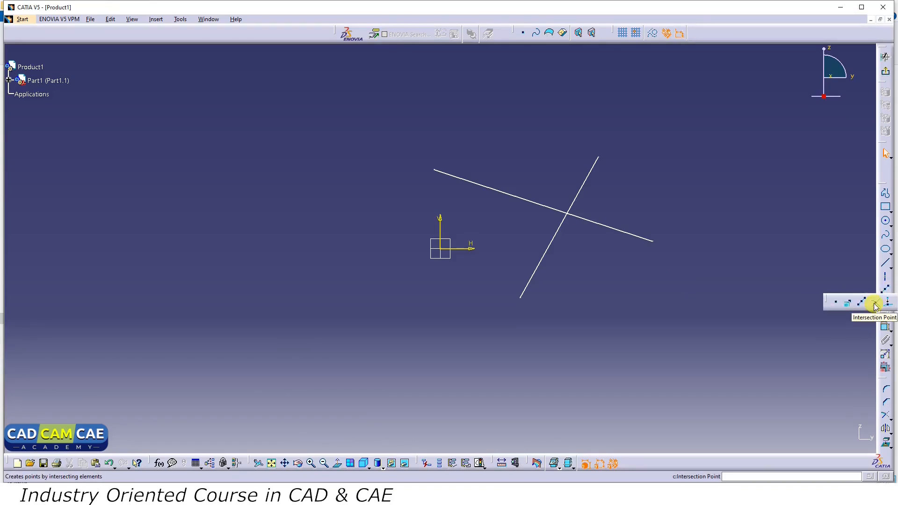
left_click(876, 306)
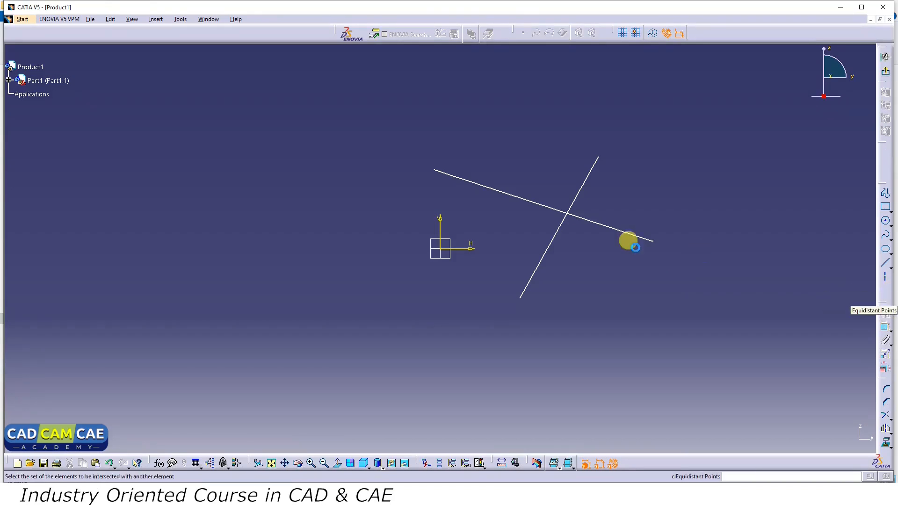
left_click(576, 196)
left_click(599, 225)
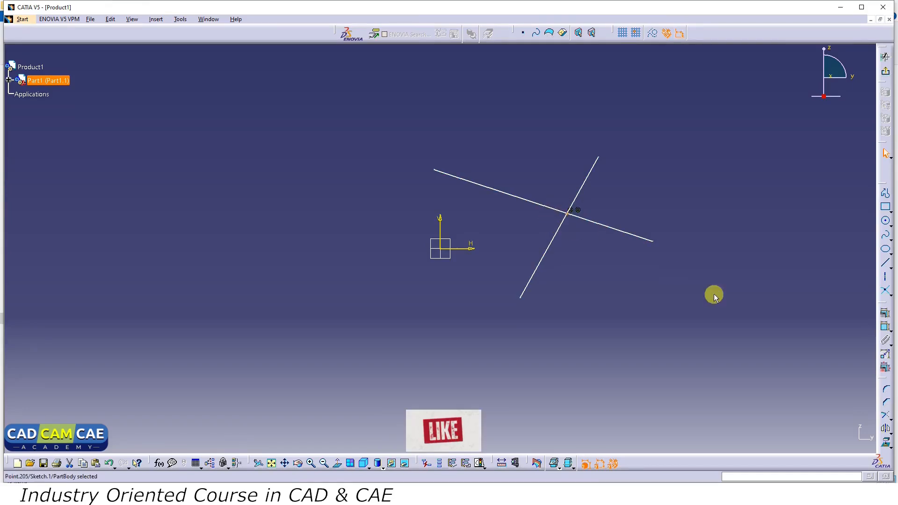
Draw a rectangle about 18.6 mm wide and 14.9 mm high to the left of the origin.
left_click(888, 210)
left_click(784, 218)
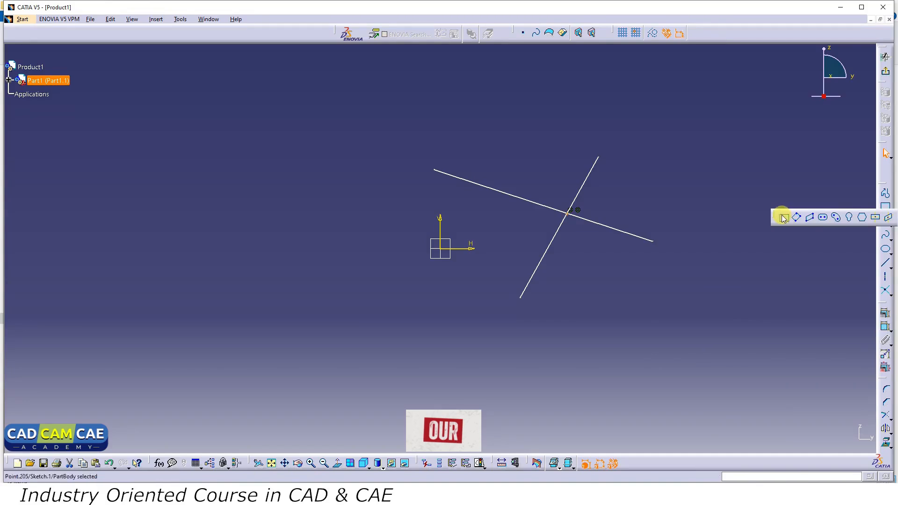
left_click(157, 147)
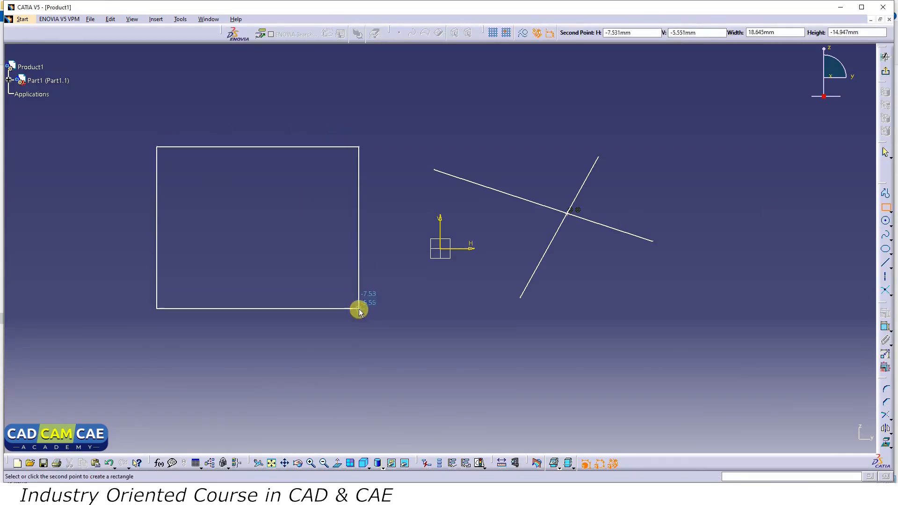
left_click(358, 308)
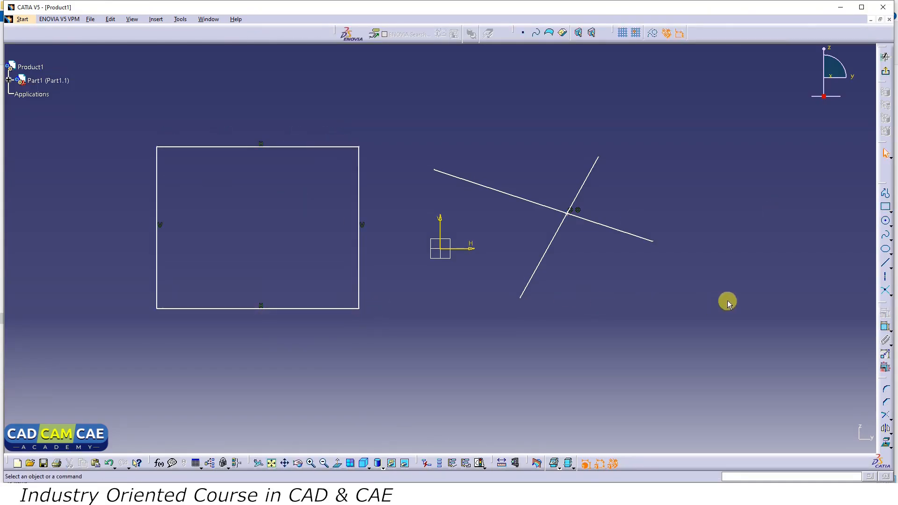
Create an intersection point between the rectangle's right and lower sides.
left_click(885, 294)
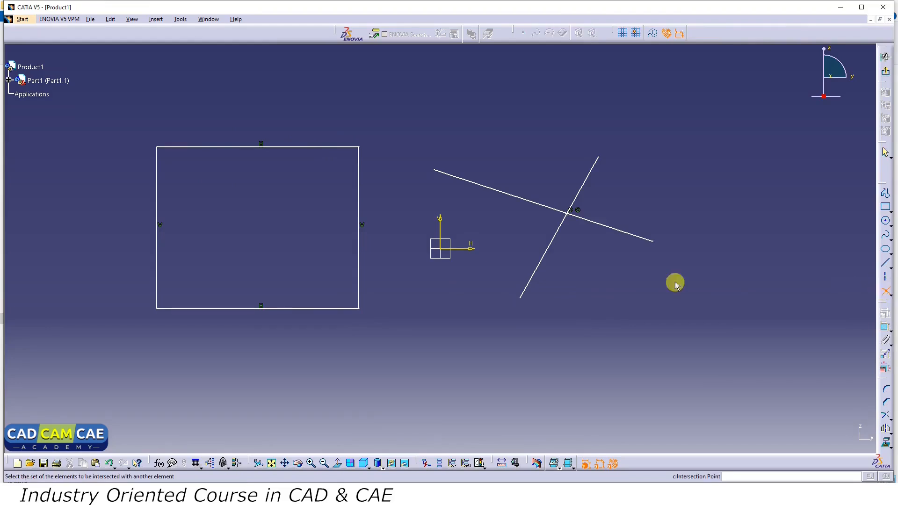
left_click(359, 253)
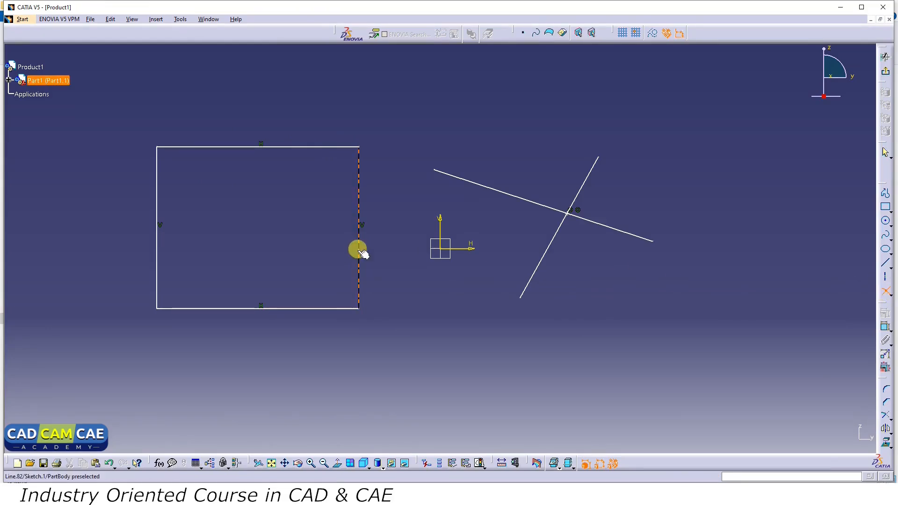
left_click(305, 309)
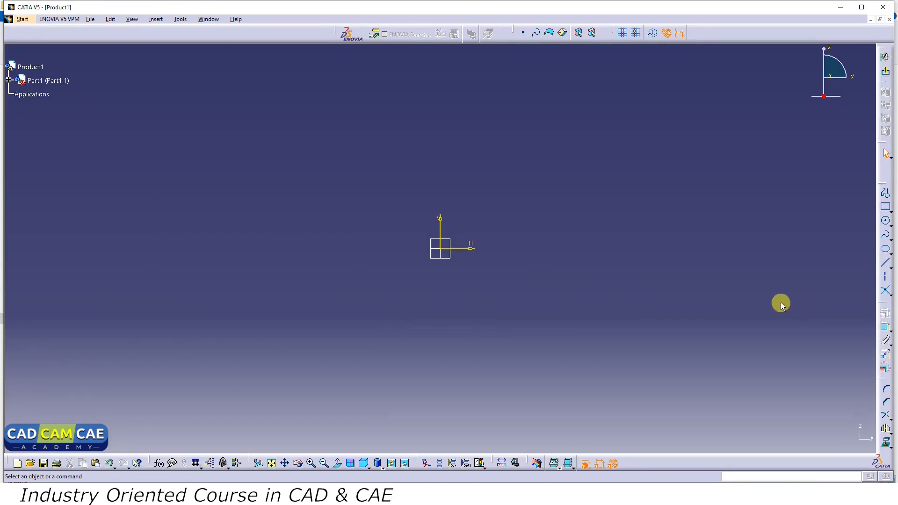
Place seven separate points in an arched row above the origin.
left_click(891, 294)
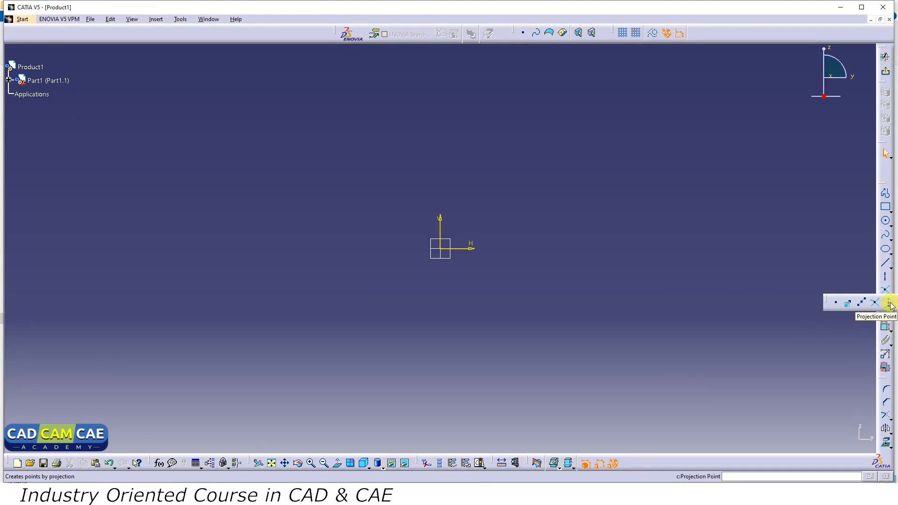
left_click(890, 305)
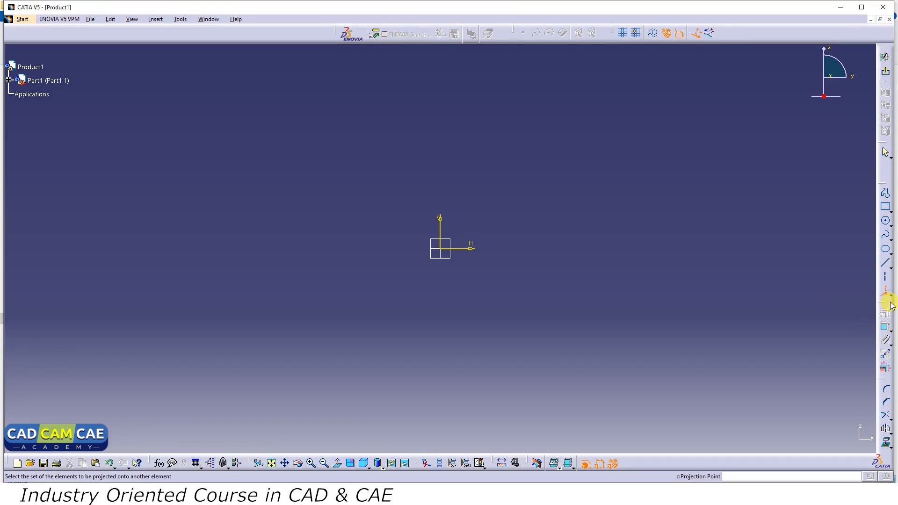
left_click(889, 295)
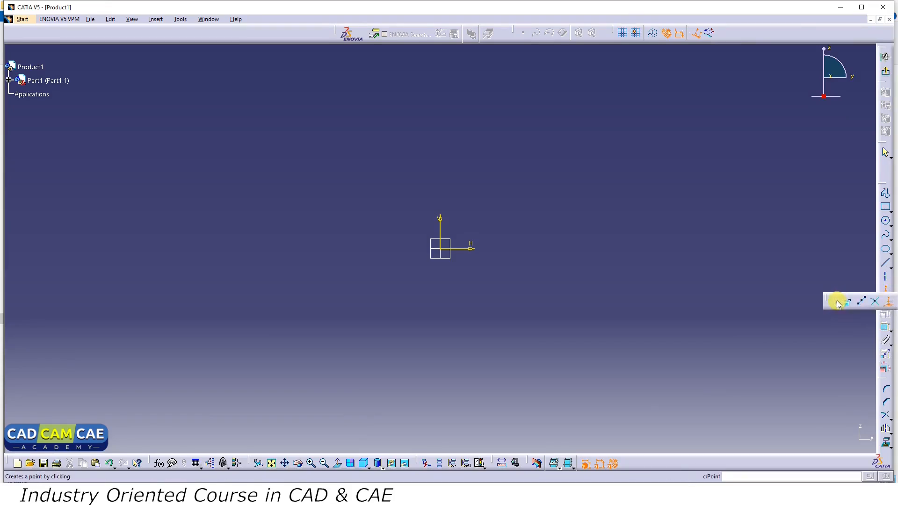
left_click(837, 303)
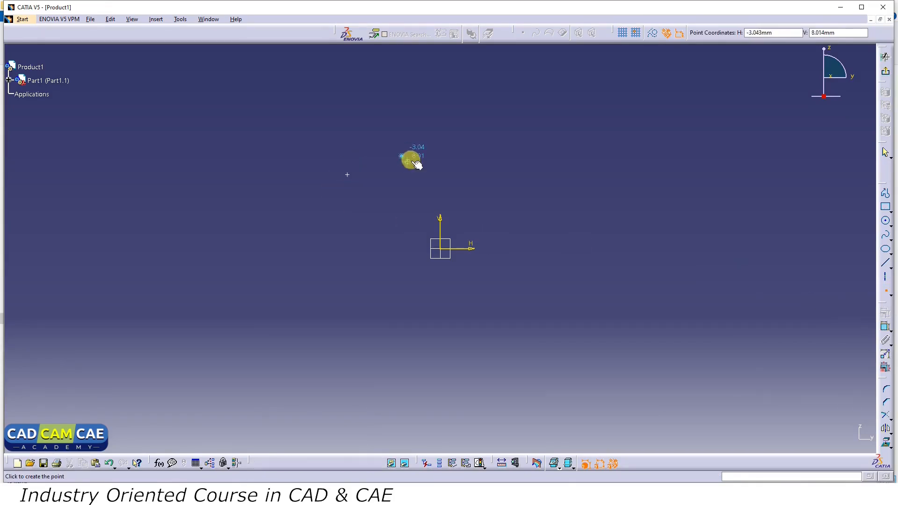
left_click(466, 156)
left_click(557, 153)
left_click(619, 150)
left_click(633, 181)
left_click(660, 198)
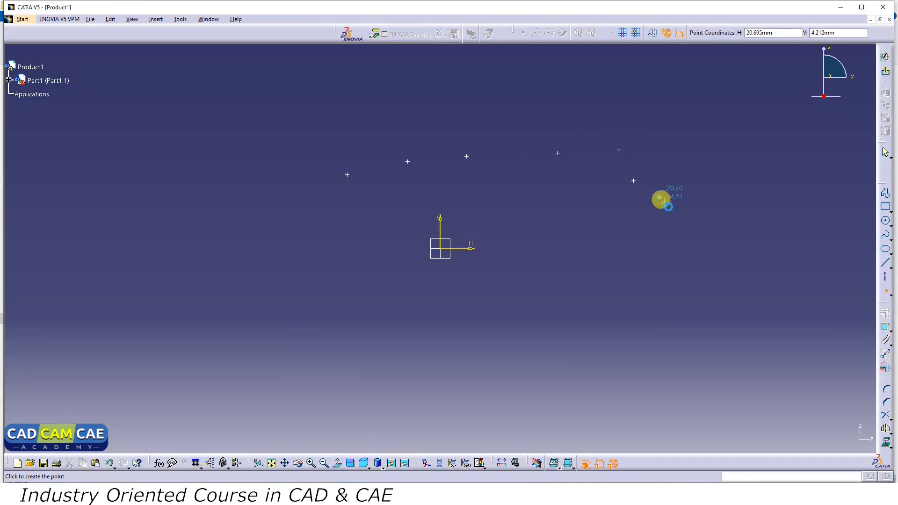
key("Escape")
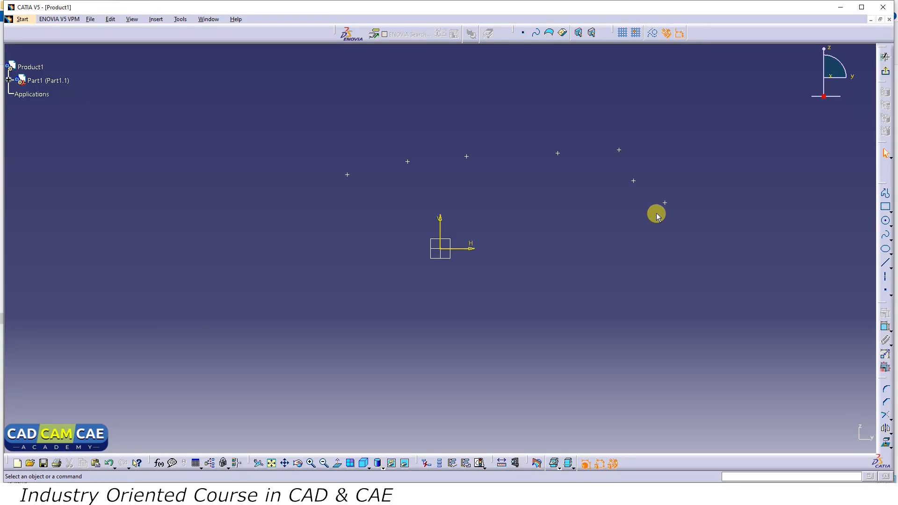
Draw a horizontal line below the origin, extending past both ends of the row of points.
left_click(885, 264)
left_click(297, 297)
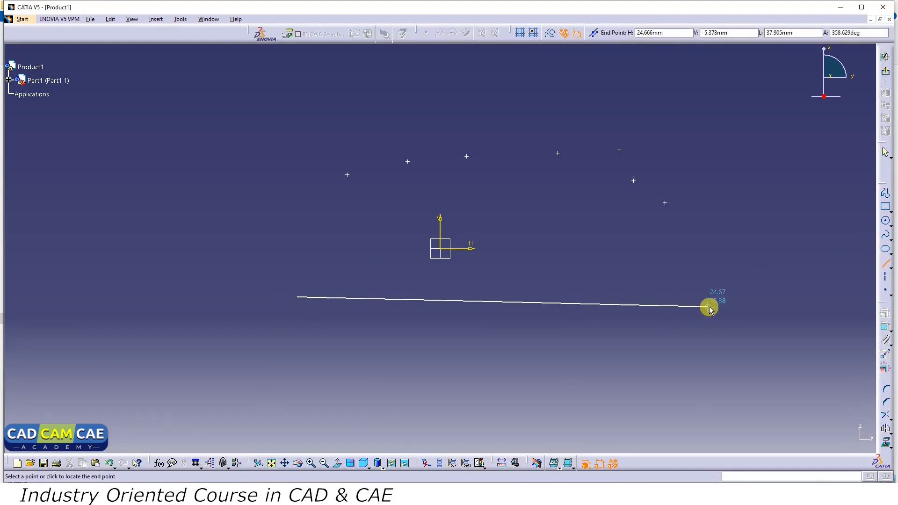
left_click(742, 297)
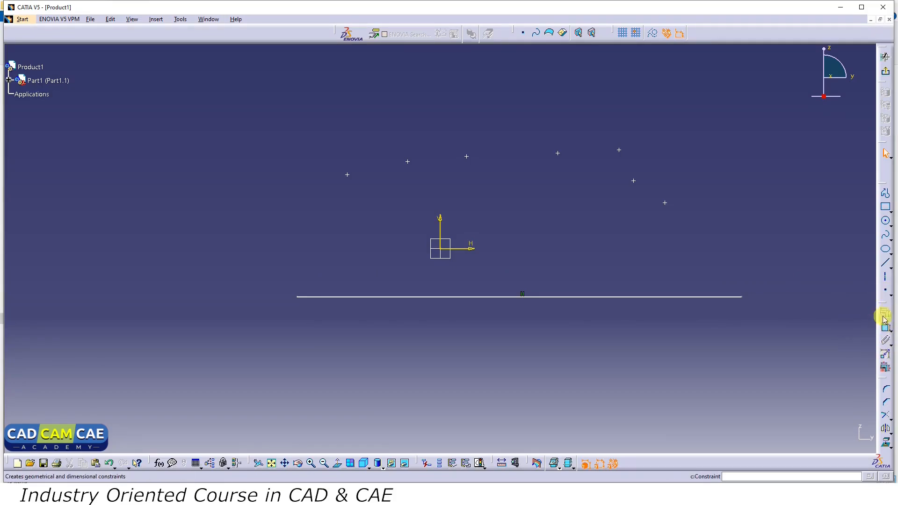
Project all seven points onto the horizontal line with Projection Point.
left_click(890, 294)
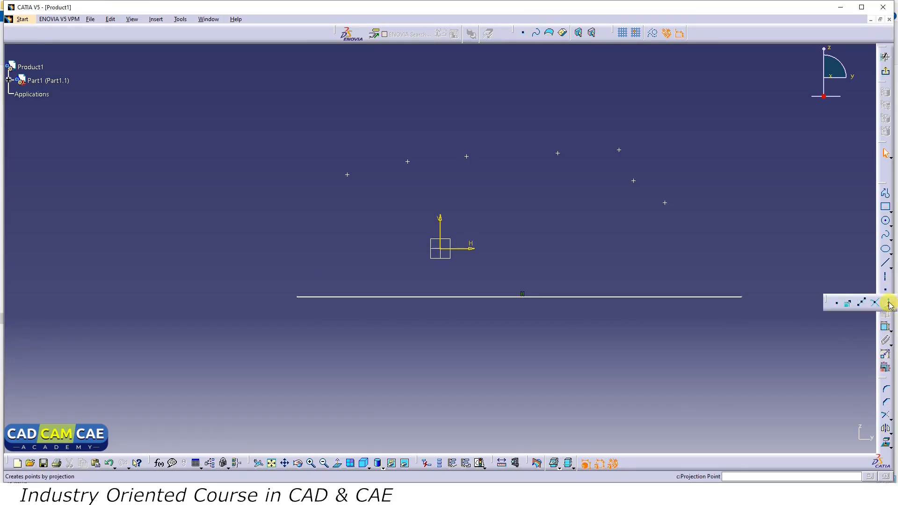
left_click(889, 305)
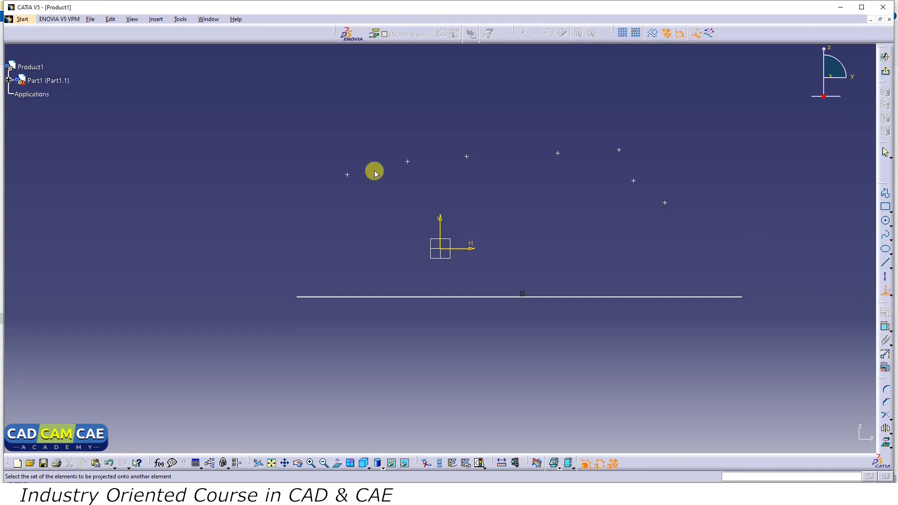
left_click_drag(309, 139, 701, 241)
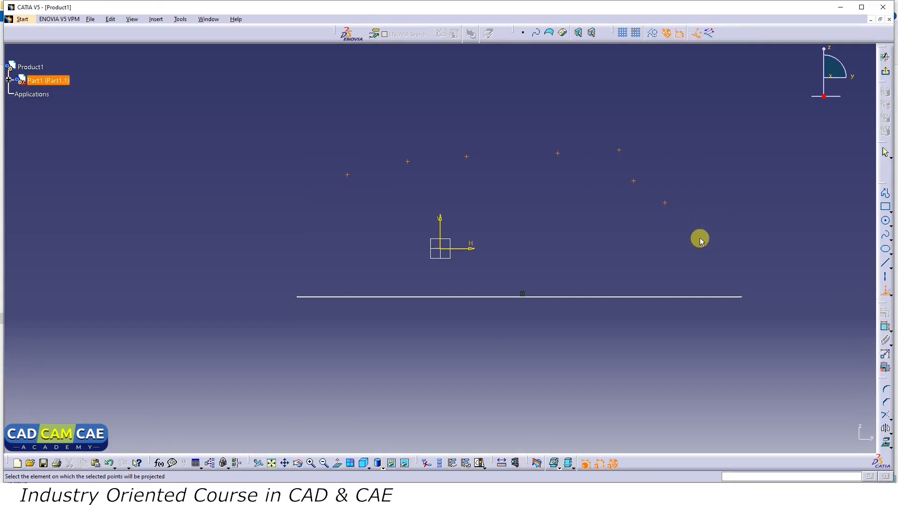
left_click(664, 297)
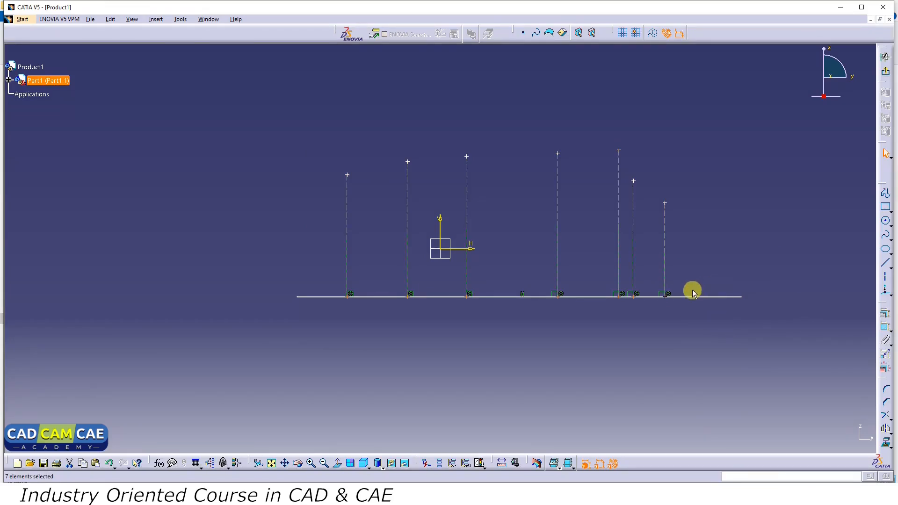
left_click(891, 295)
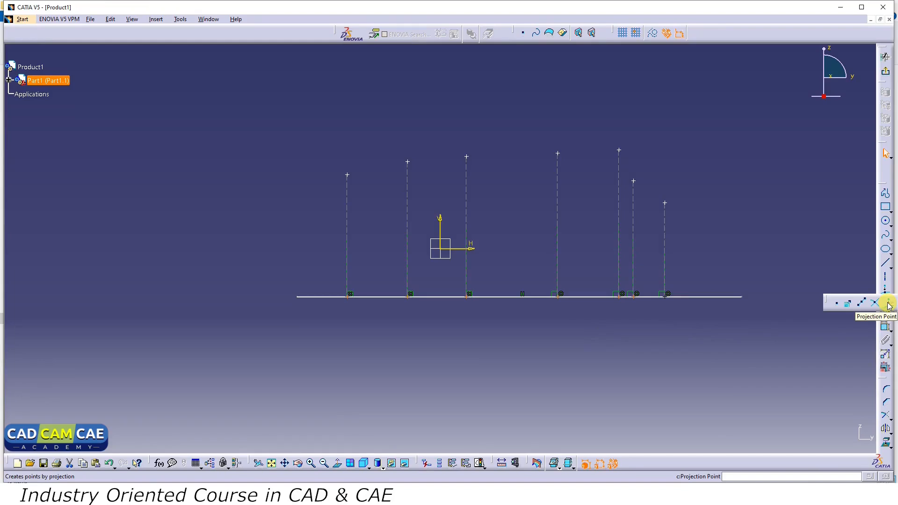
left_click(666, 325)
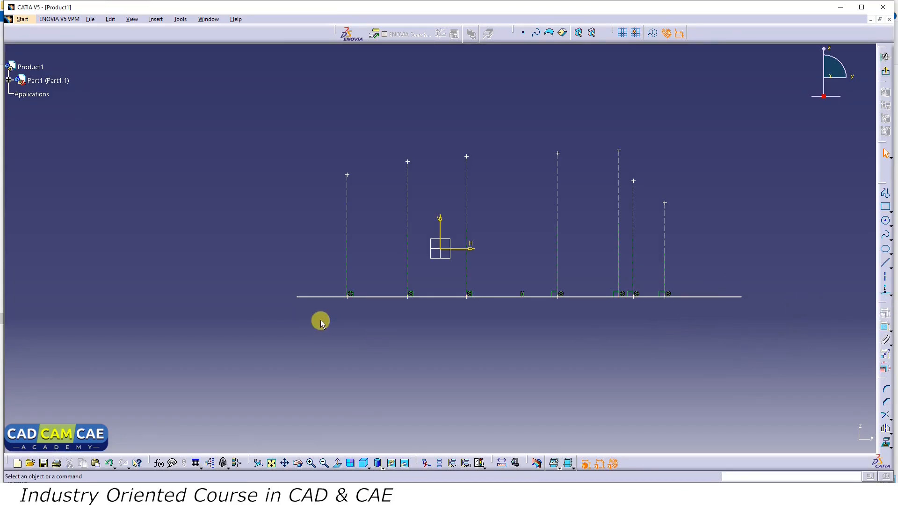
Delete the points, their projections and the horizontal line from the sketch.
left_click_drag(705, 364, 706, 363)
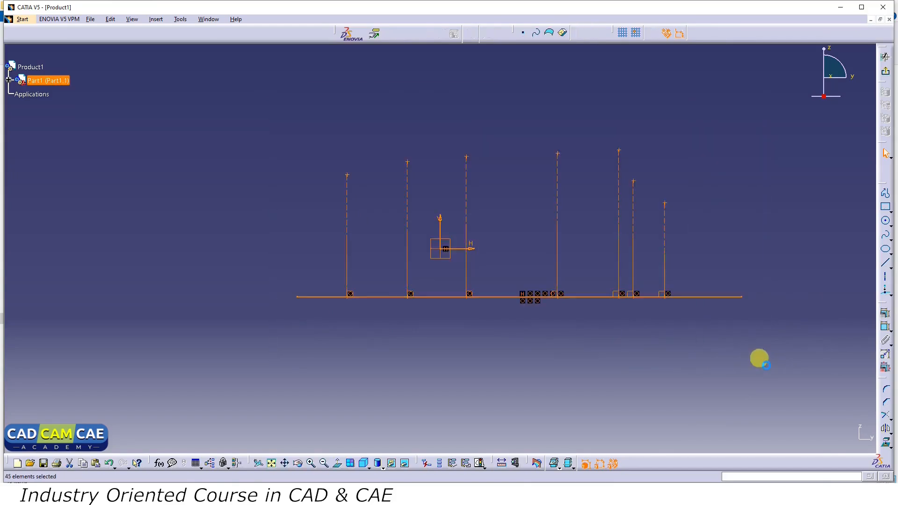
key("Delete")
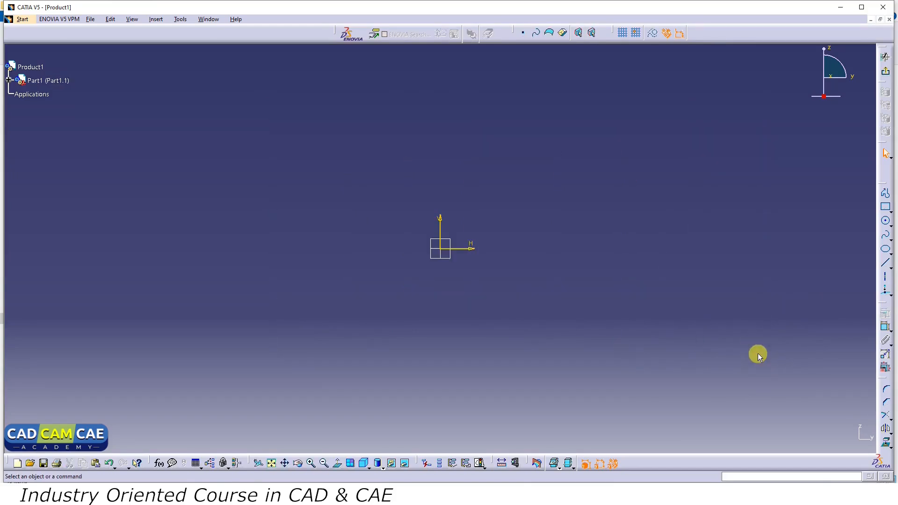
Place a single point above and to the left of the origin.
left_click(887, 292)
left_click(891, 295)
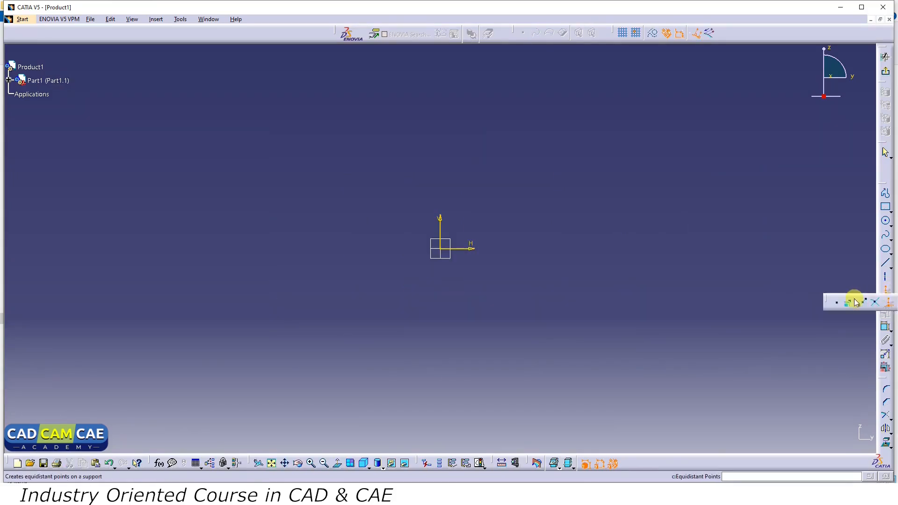
left_click(836, 301)
left_click(334, 179)
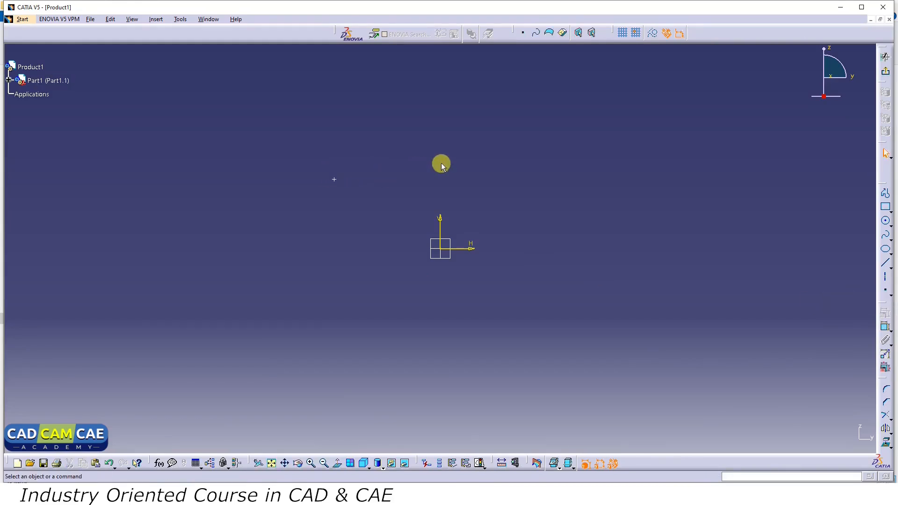
Place five more points in an arched row extending from above the origin toward the positive H side.
double_click(880, 294)
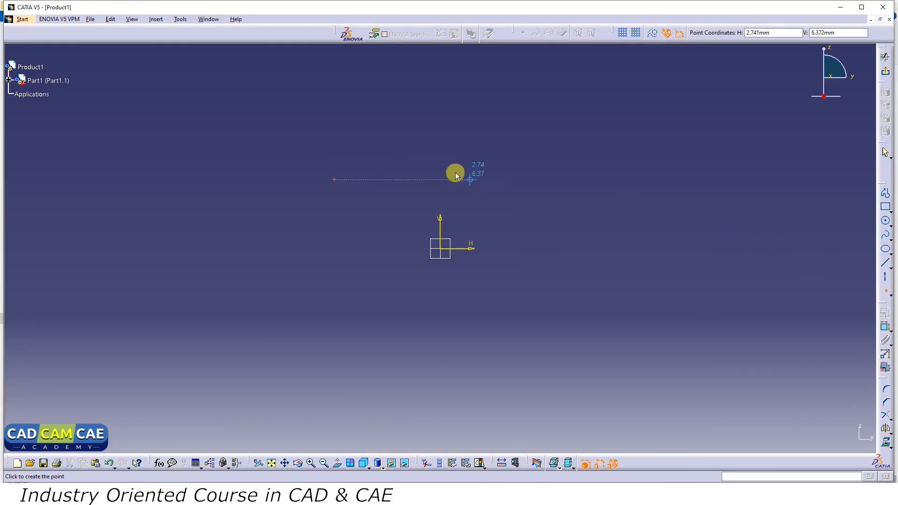
left_click(437, 160)
left_click(480, 146)
left_click(546, 138)
left_click(608, 141)
left_click(649, 163)
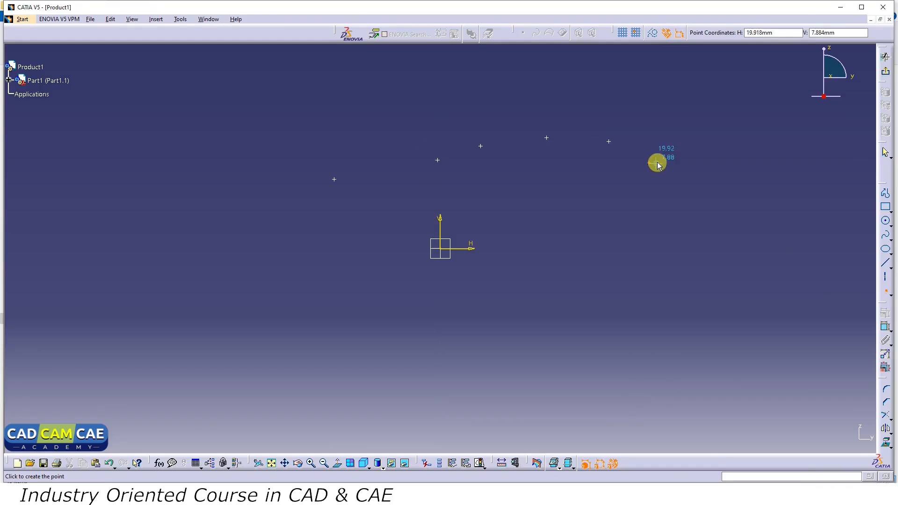
Draw a gently waving spline through seven control points below the origin, extending past both ends of the row of points.
left_click(890, 238)
left_click(877, 245)
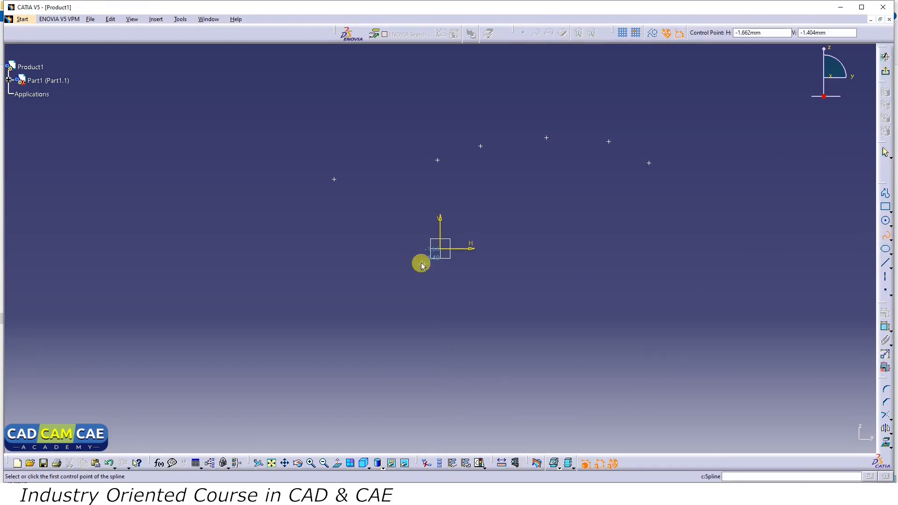
left_click(223, 296)
left_click(353, 317)
left_click(399, 312)
left_click(497, 312)
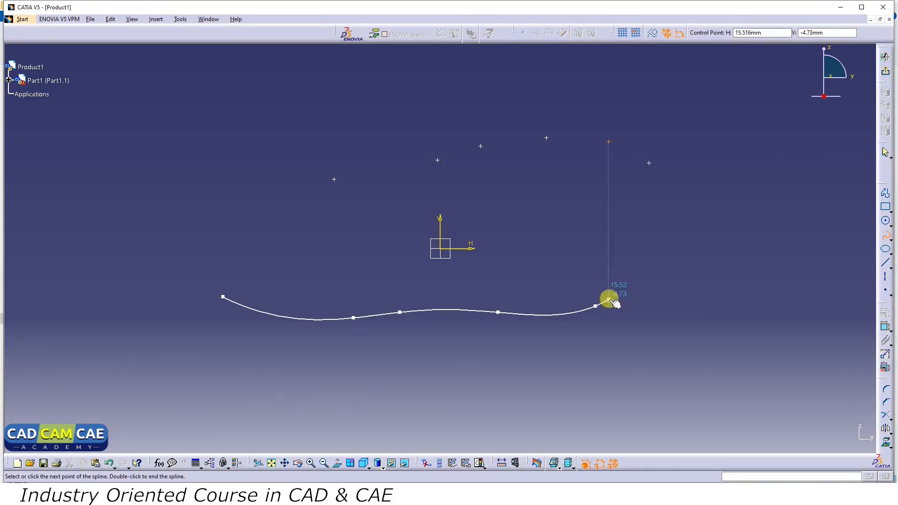
left_click(595, 305)
left_click(714, 306)
left_click(749, 303)
key("Escape")
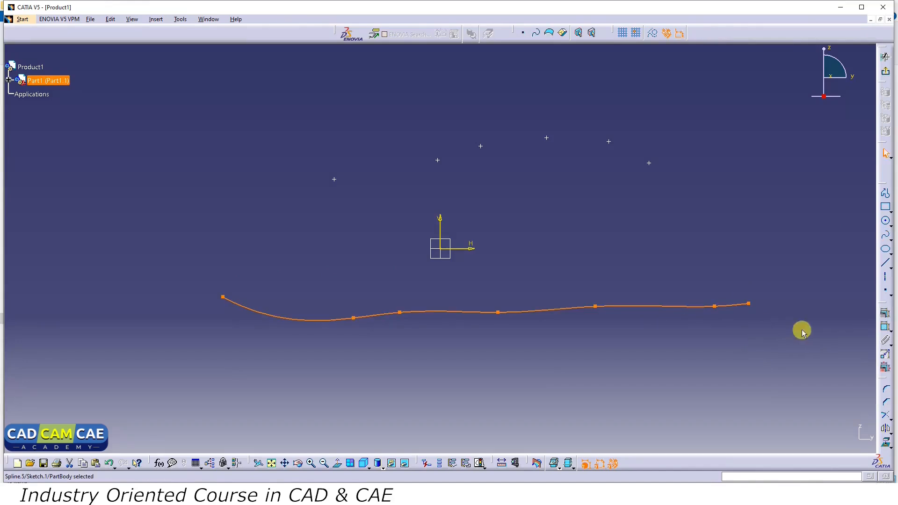
Project all six points onto the spline with Projection Point.
left_click(889, 302)
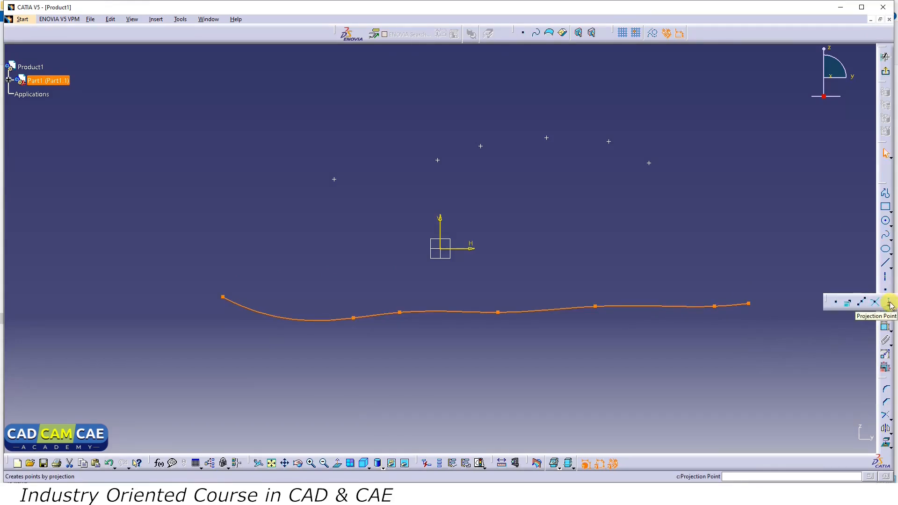
left_click(889, 304)
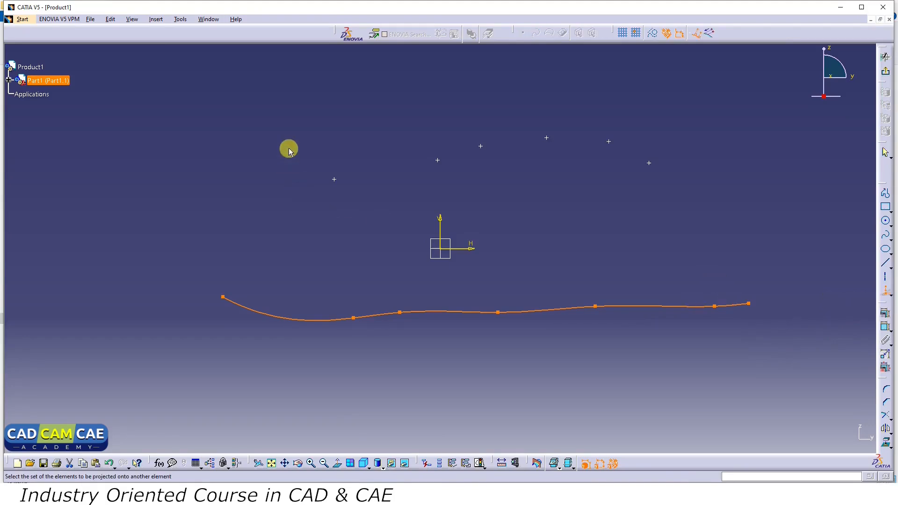
left_click_drag(287, 136, 675, 213)
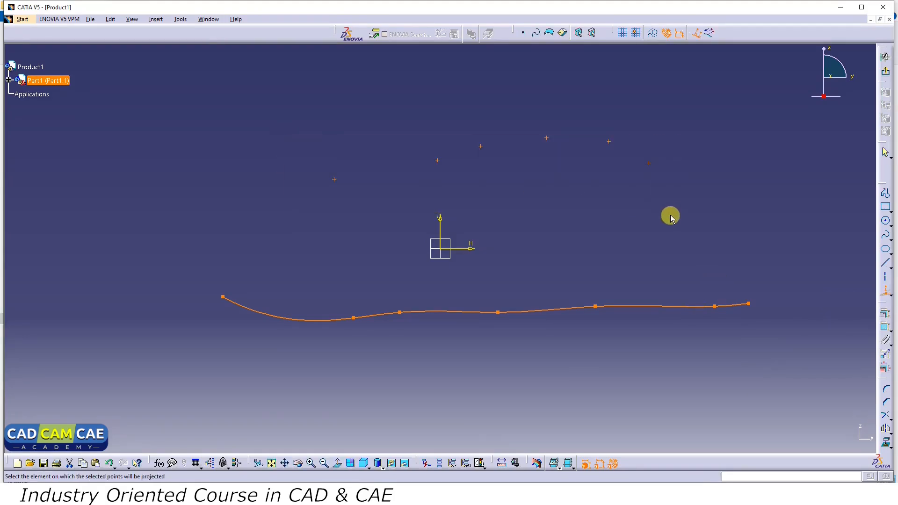
left_click(636, 305)
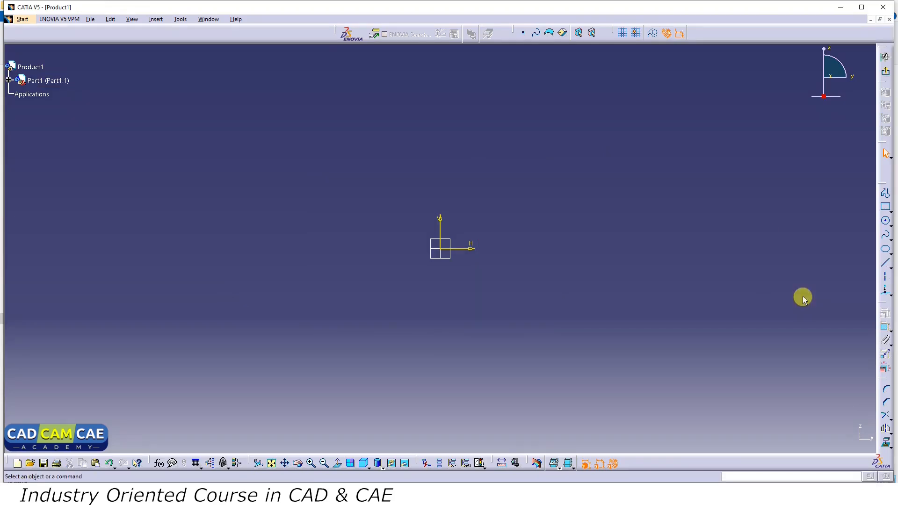
left_click(891, 294)
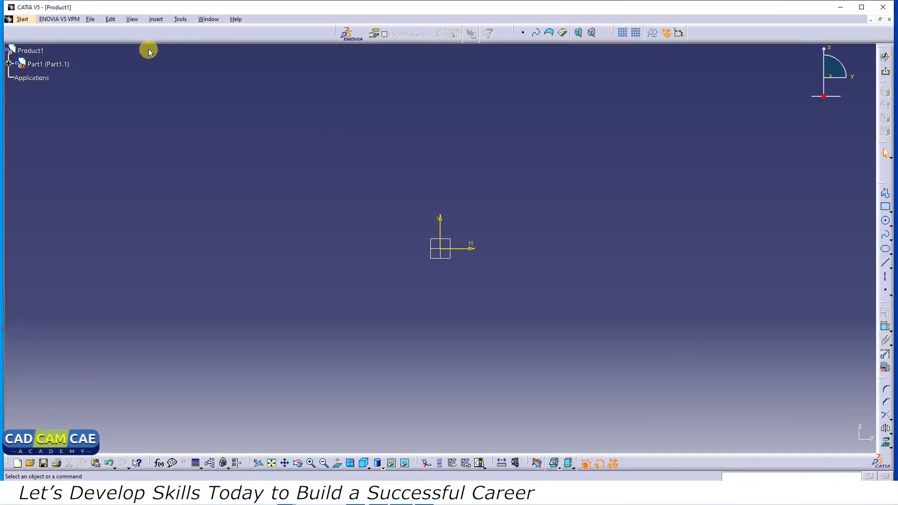
left_click(156, 20)
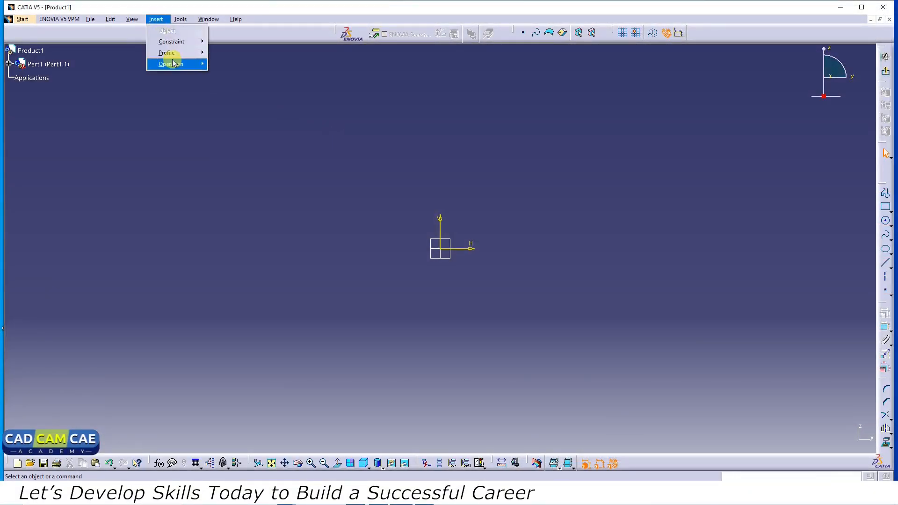
mouse_move(173, 54)
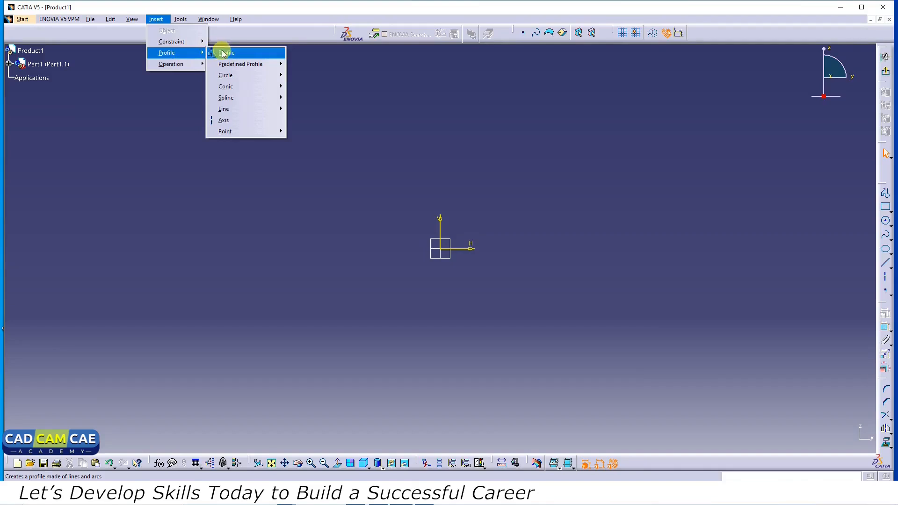
mouse_move(237, 91)
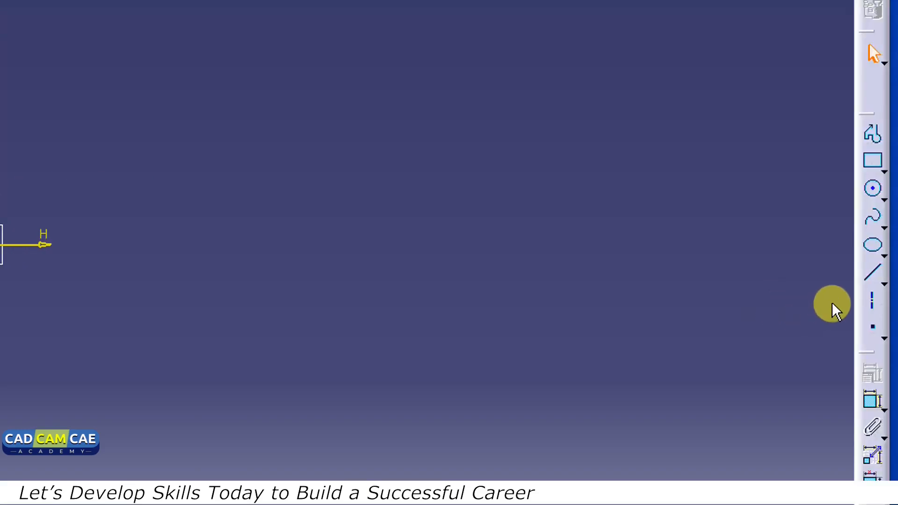
left_click(884, 255)
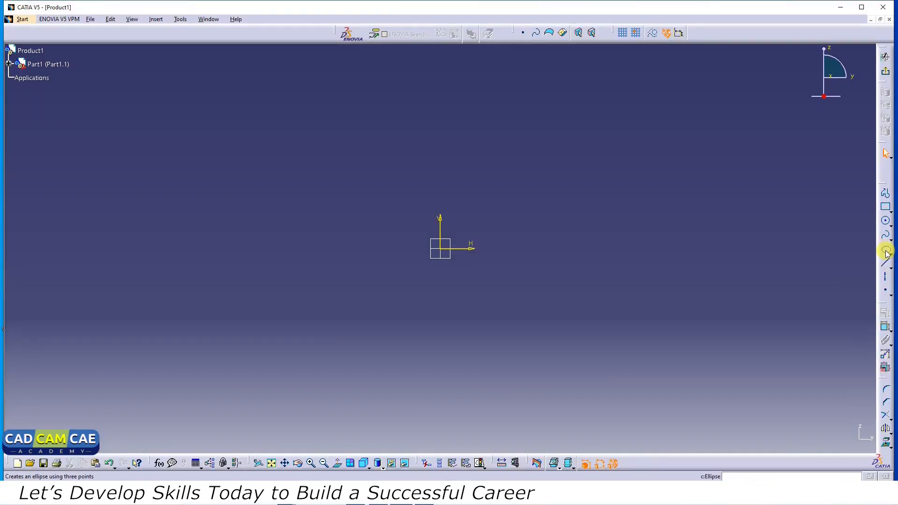
Draw a horizontal ellipse right of the origin, major radius about 56 mm and minor radius about 26 mm, and undo it.
left_click(887, 252)
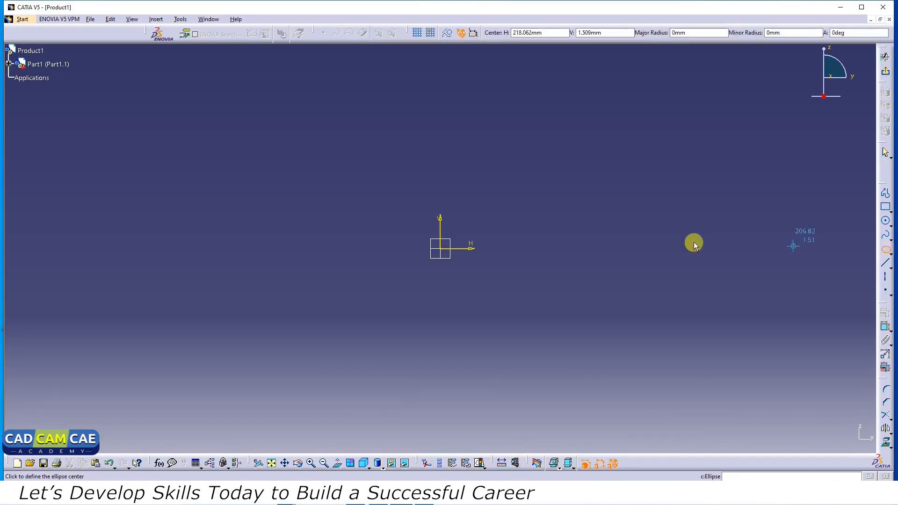
left_click(557, 228)
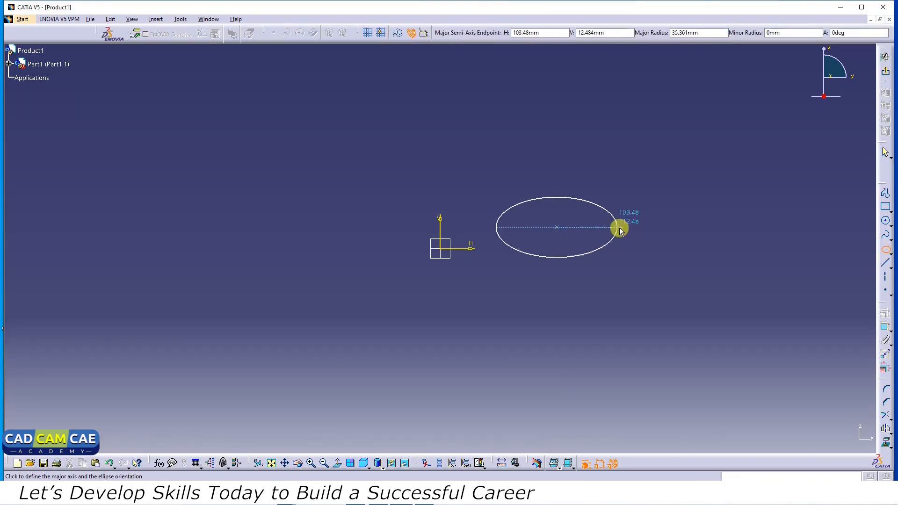
left_click(653, 228)
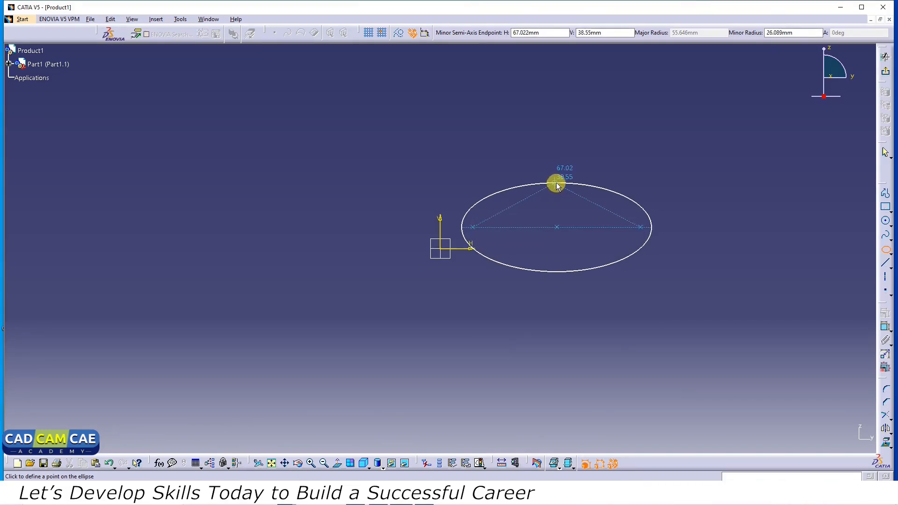
left_click(556, 183)
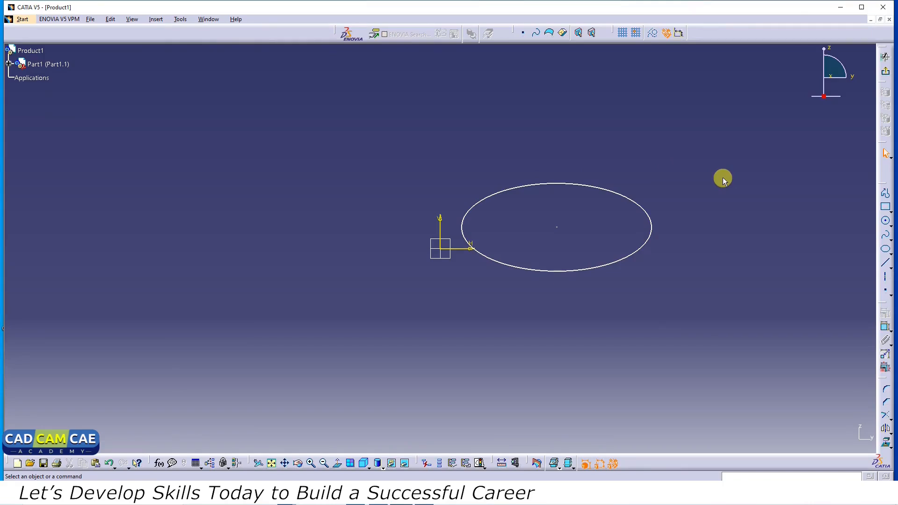
key("ctrl+z")
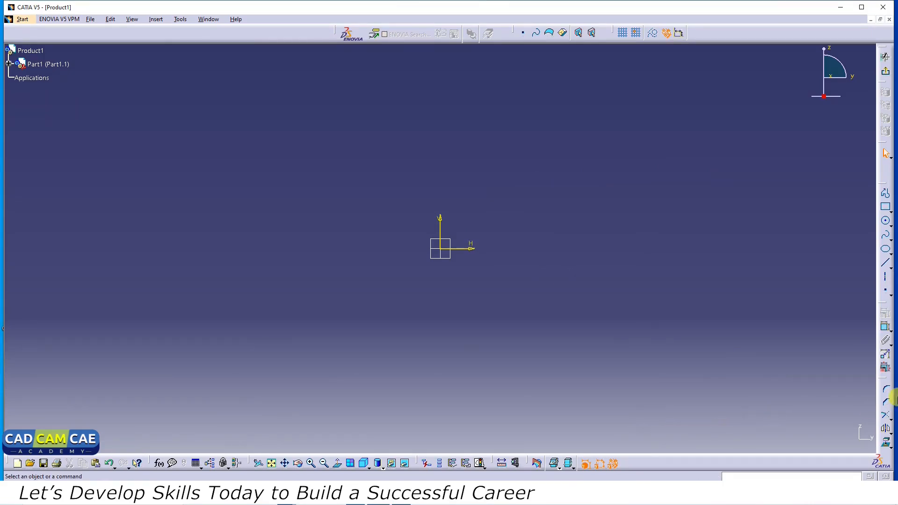
Draw an ellipse centred above and right of the origin, with a major radius of about 75 mm and minor radius of about 39 mm.
left_click(887, 252)
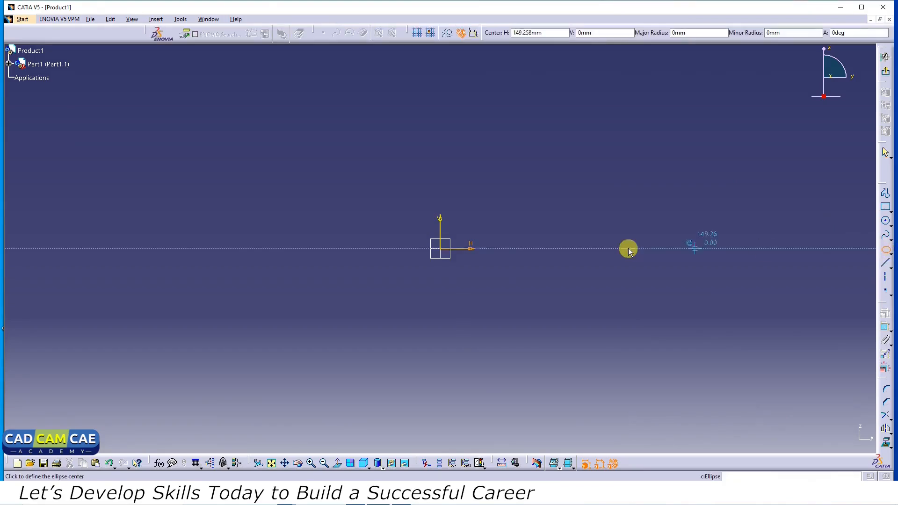
left_click(563, 217)
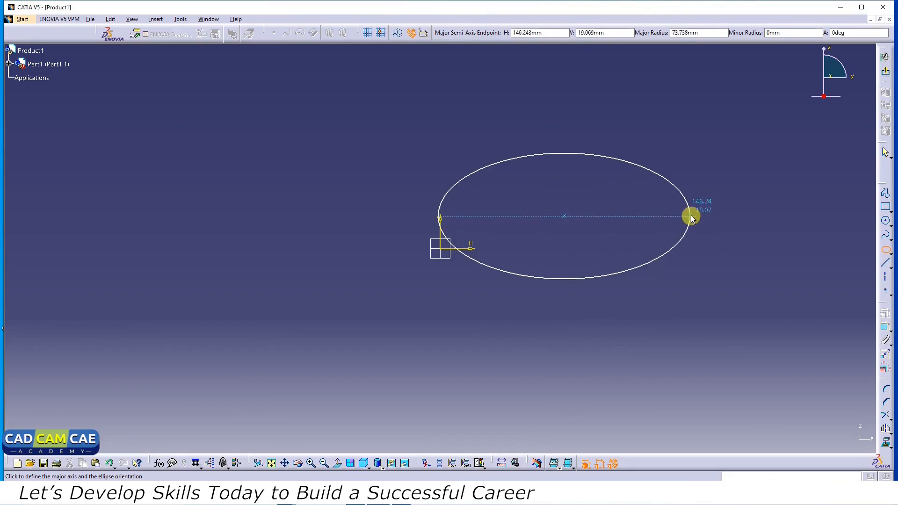
left_click(692, 220)
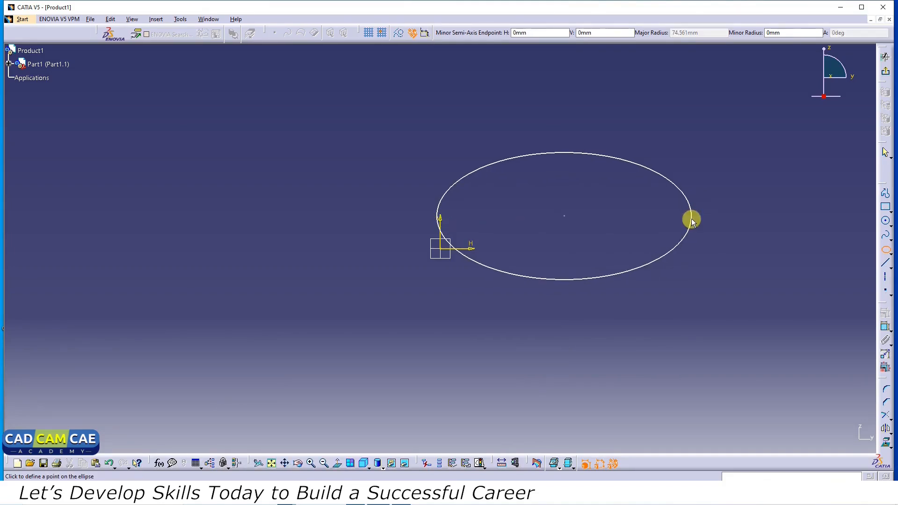
left_click(559, 152)
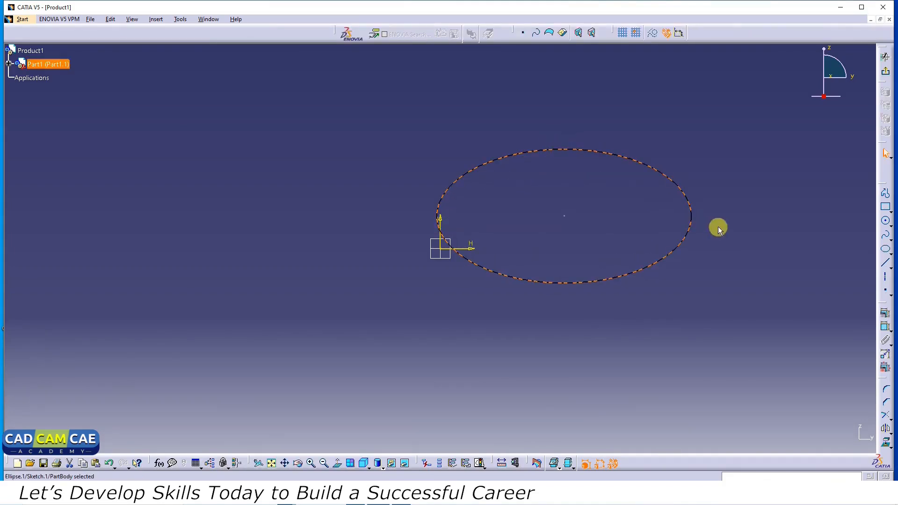
Dimension the ellipse's minor and major radii from its centre point to the curve.
left_click(886, 327)
left_click(564, 216)
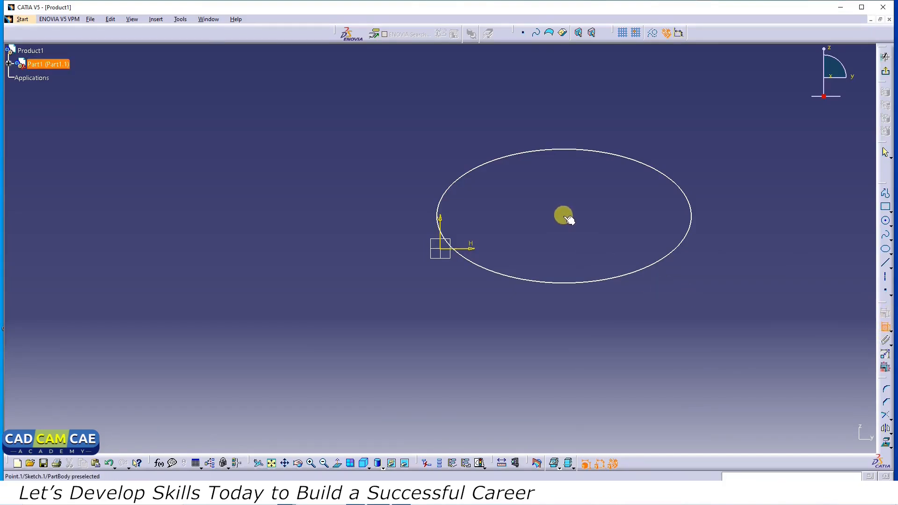
left_click(559, 151)
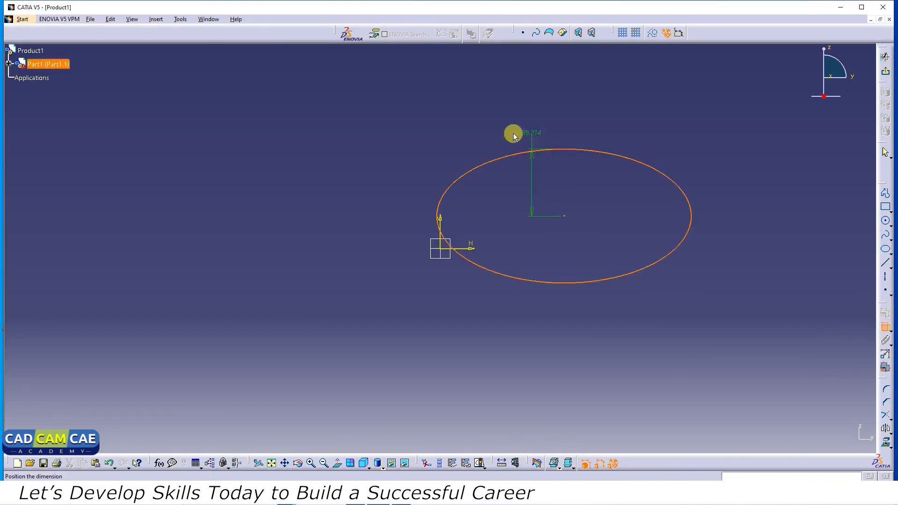
left_click(502, 125)
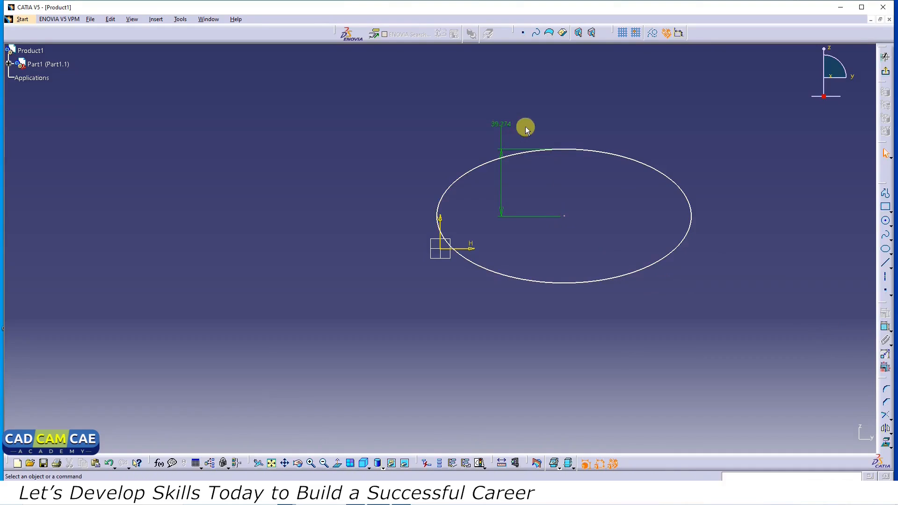
left_click(885, 326)
left_click(563, 216)
left_click(689, 204)
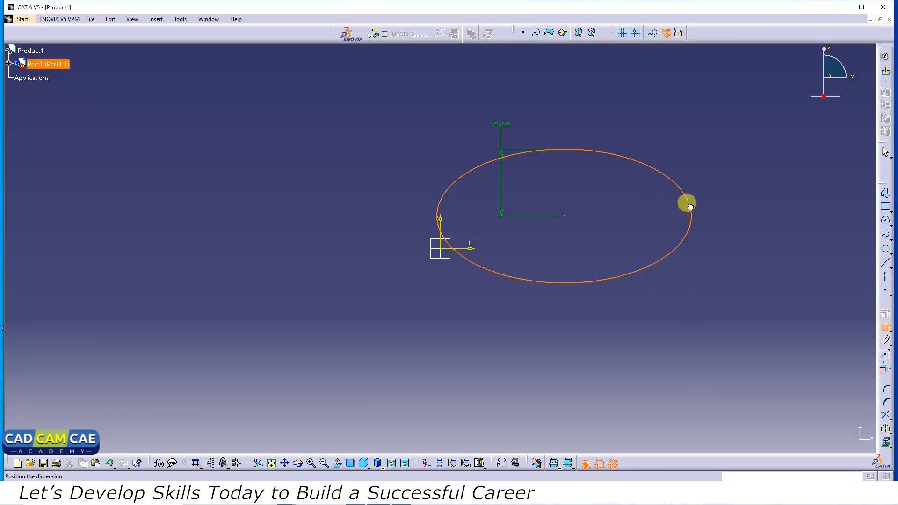
left_click(751, 250)
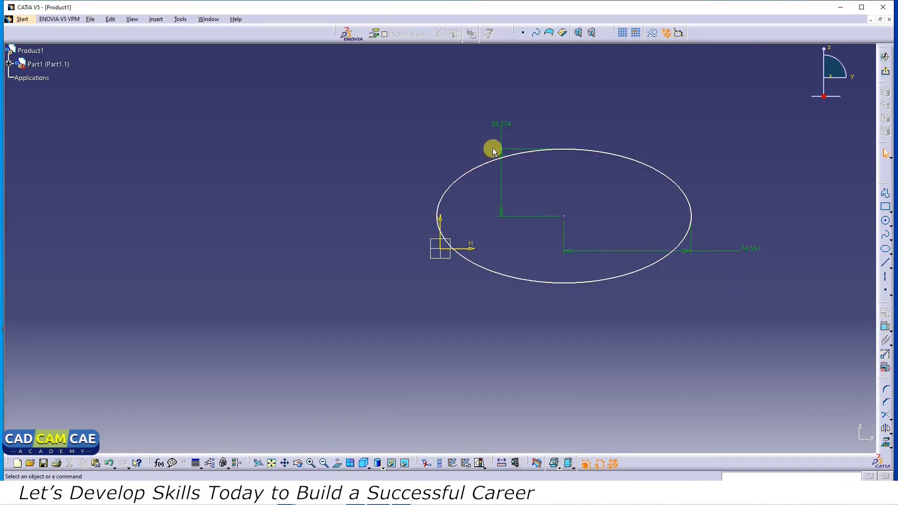
Set the ellipse's minor radius to 25 mm and its major radius to 100 mm.
double_click(503, 125)
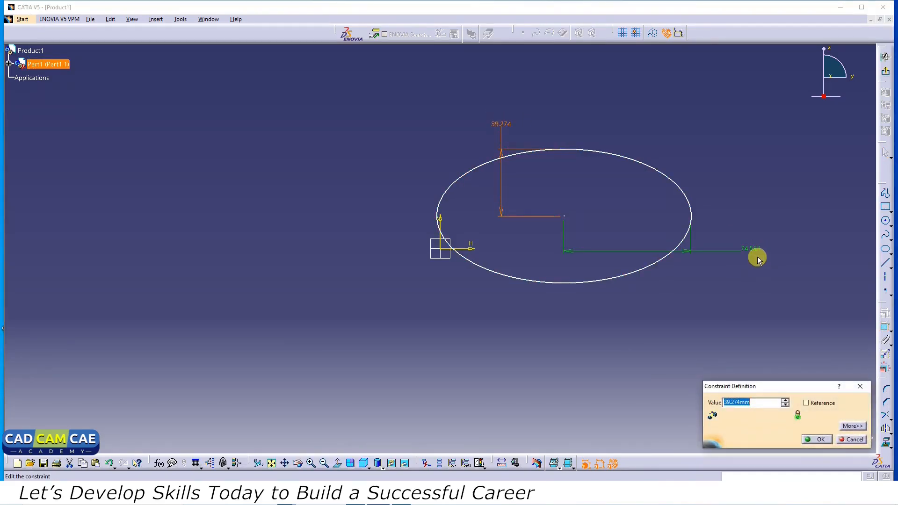
type("25")
key("Return")
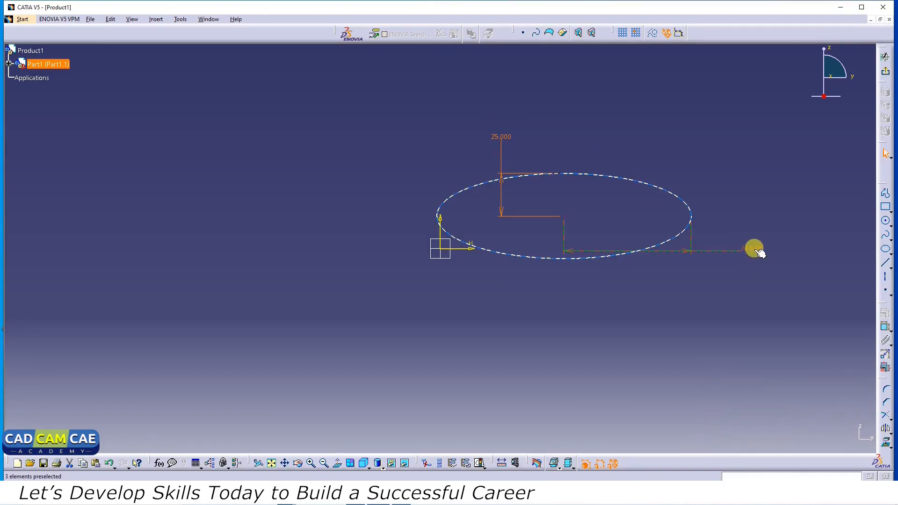
double_click(755, 249)
type("100.000mm")
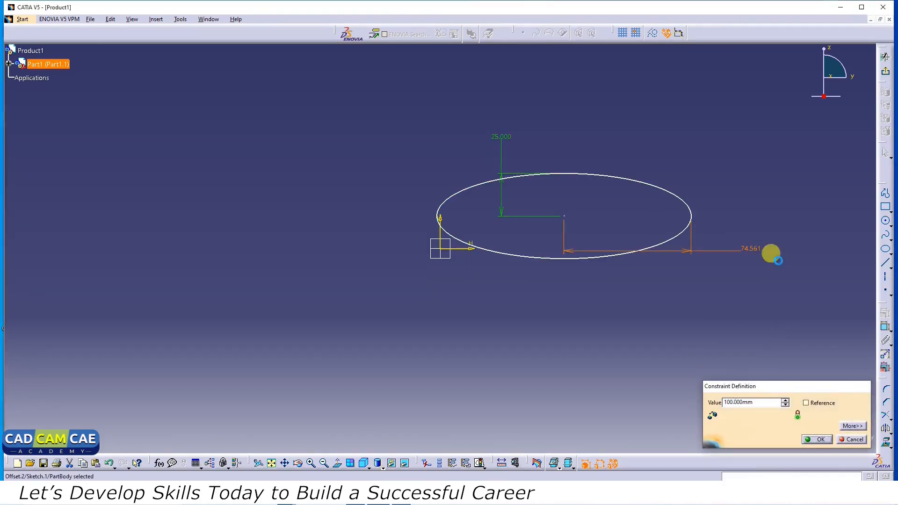
key("Return")
left_click(683, 341)
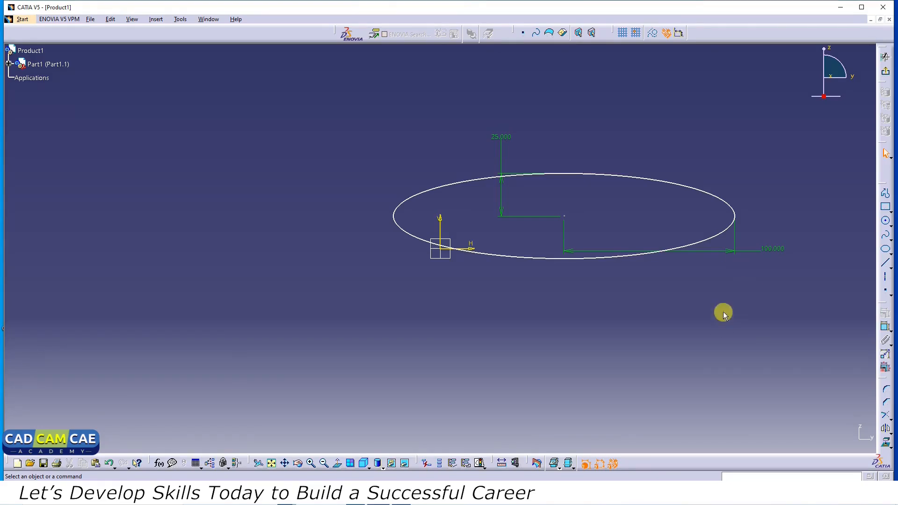
Delete the ellipse together with its two radius dimensions.
mouse_move(810, 121)
left_mouse_down()
mouse_move(591, 286)
mouse_move(386, 285)
left_mouse_up()
key("Delete")
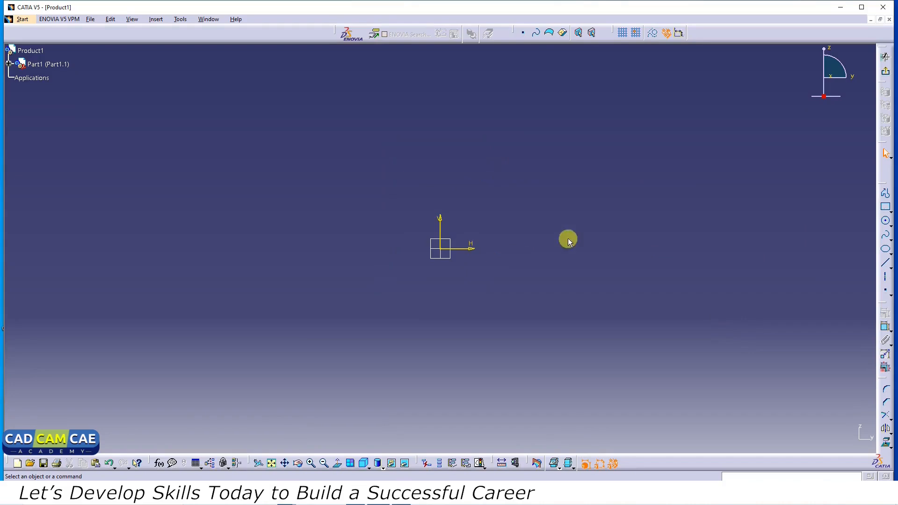
Draw a horizontal ellipse centred above and to the left of the origin, without touching the V axis.
left_click(885, 249)
left_click(246, 198)
left_click(134, 197)
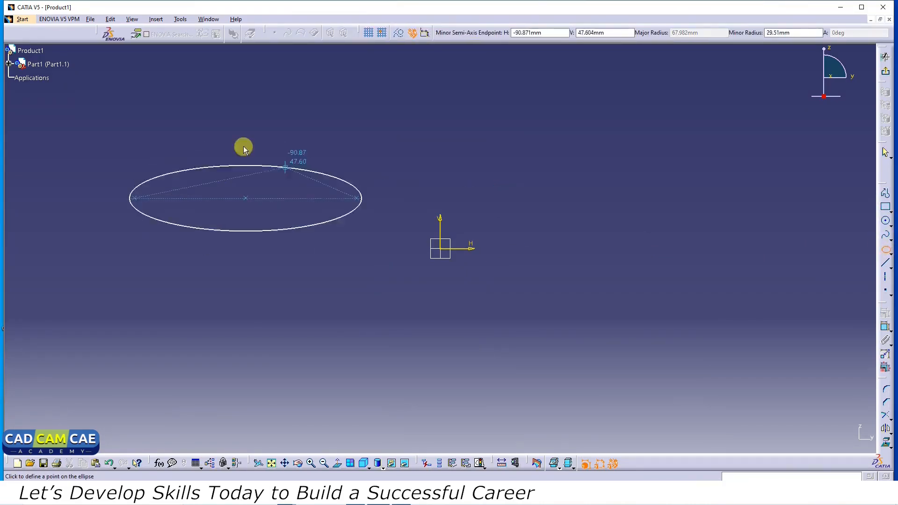
left_click(249, 130)
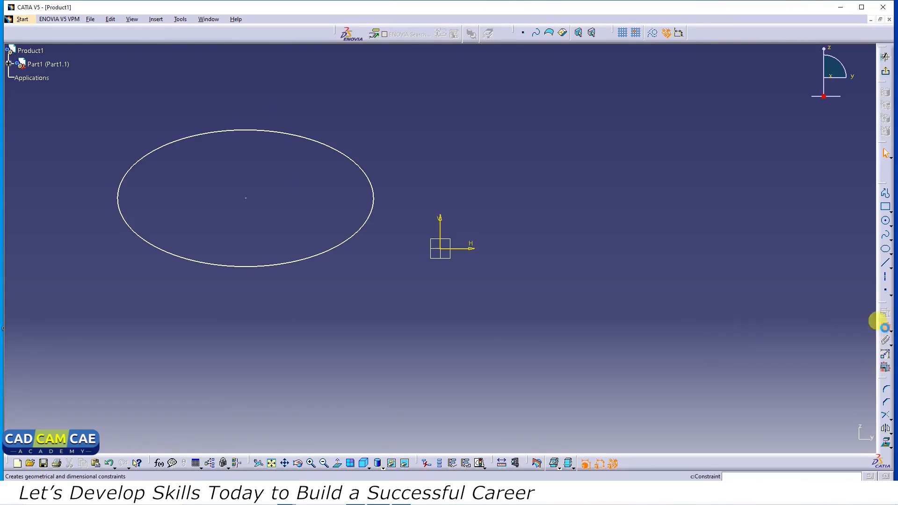
Dimension the ellipse's major radius from its centre point to the curve and set it to 100 mm.
left_click(879, 324)
left_click(246, 198)
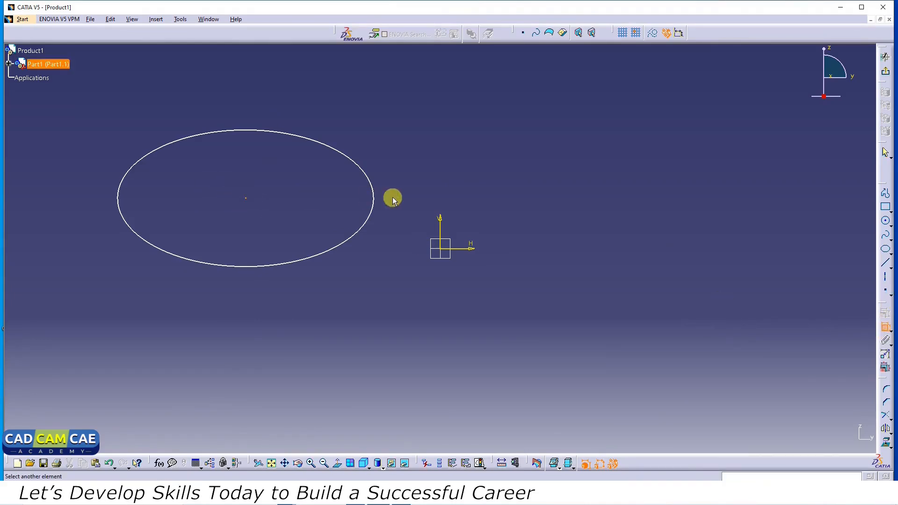
left_click(377, 197)
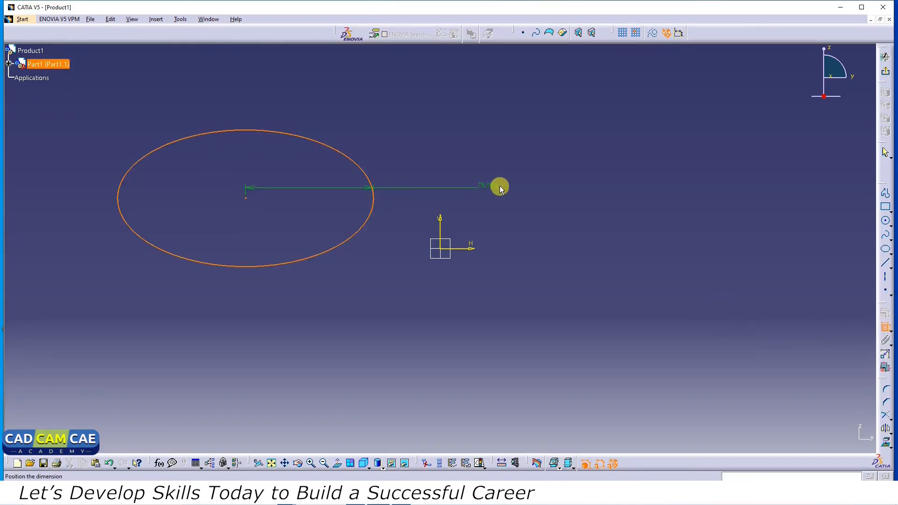
double_click(510, 191)
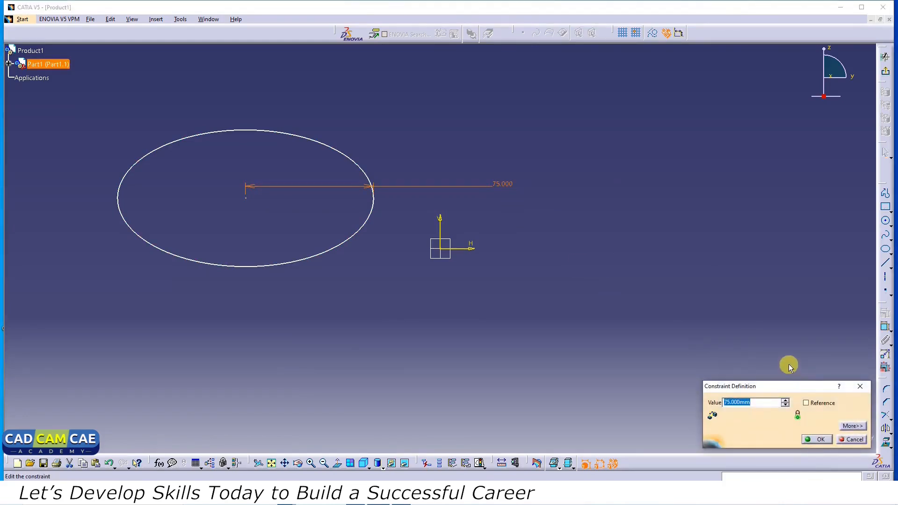
type("100")
left_click(817, 439)
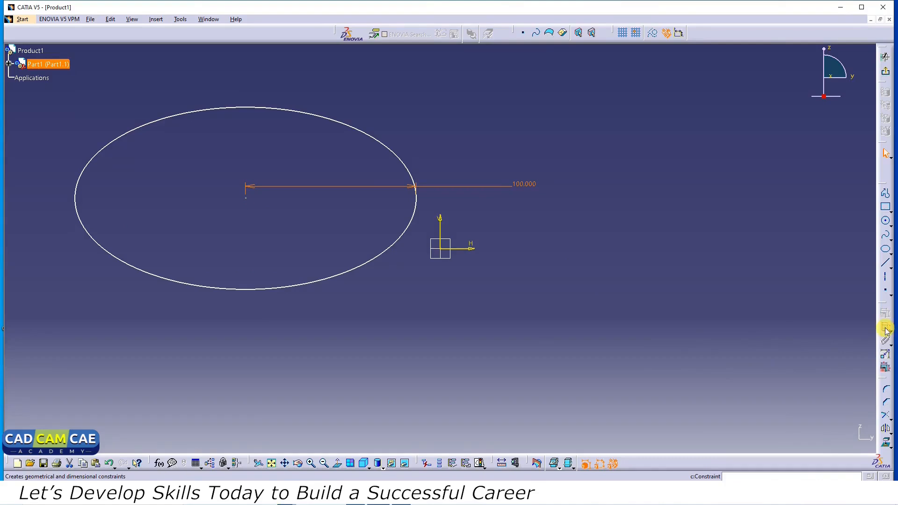
Dimension the ellipse's minor radius from its centre point to the curve and set it to 50 mm.
left_click(244, 108)
left_click(372, 80)
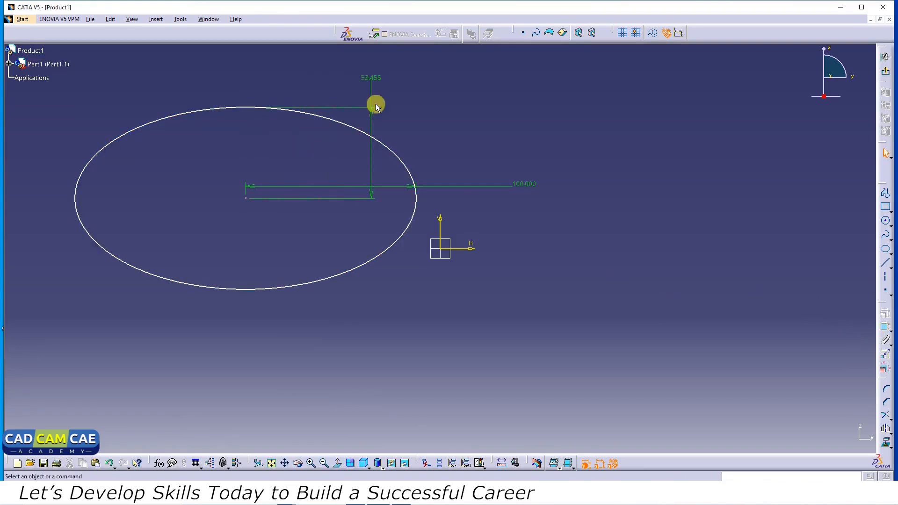
double_click(368, 78)
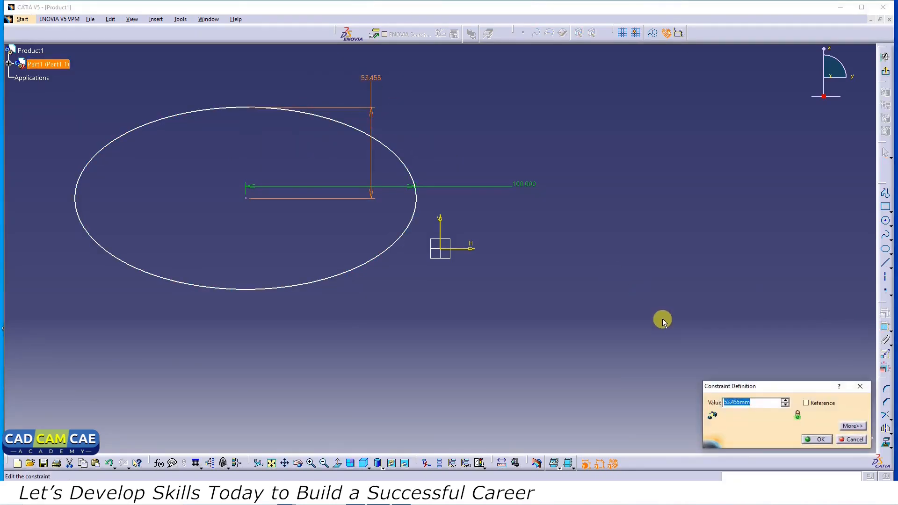
type("50")
key("Return")
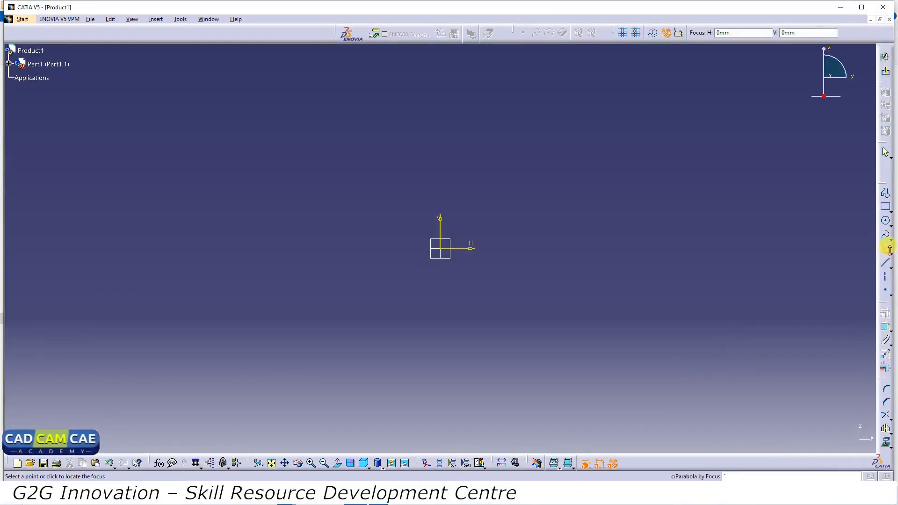
Draw an upward-opening Parabola by Focus on the positive H side, with its apex at about H 88 mm, V 15 mm.
left_click(887, 248)
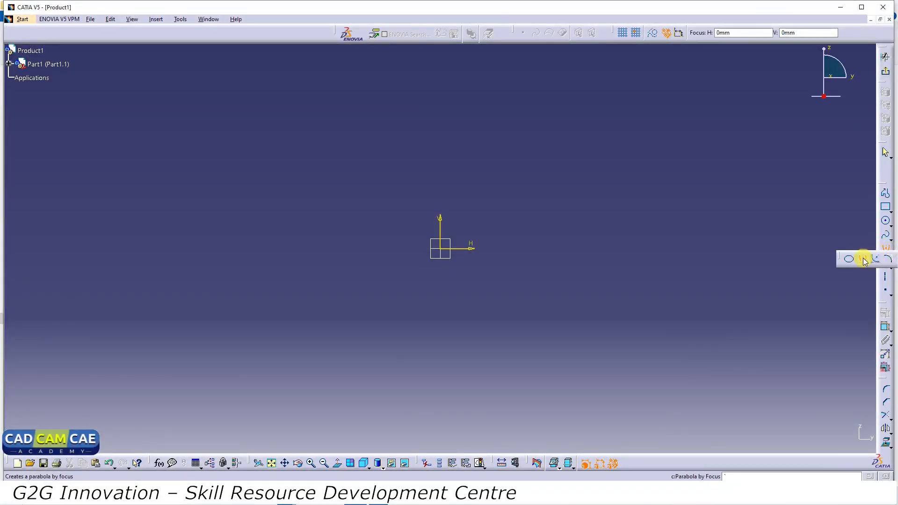
left_click(863, 261)
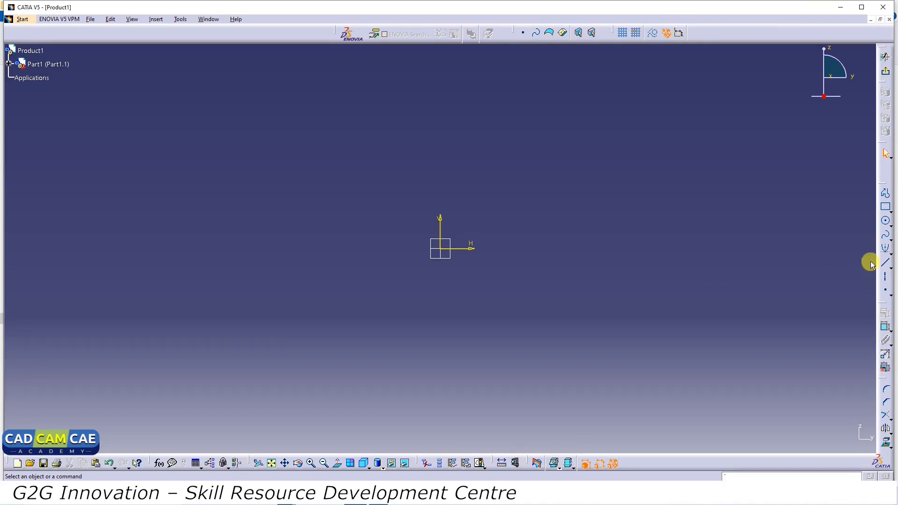
left_click(886, 263)
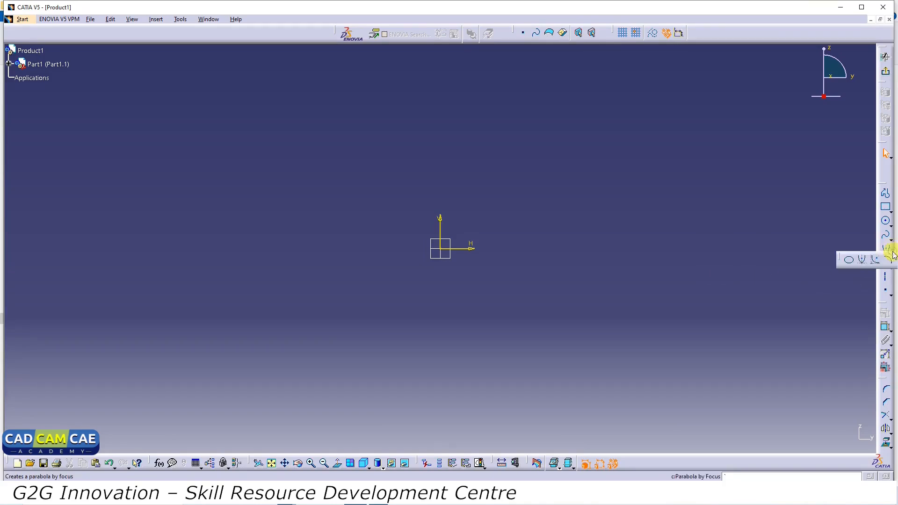
left_click(862, 260)
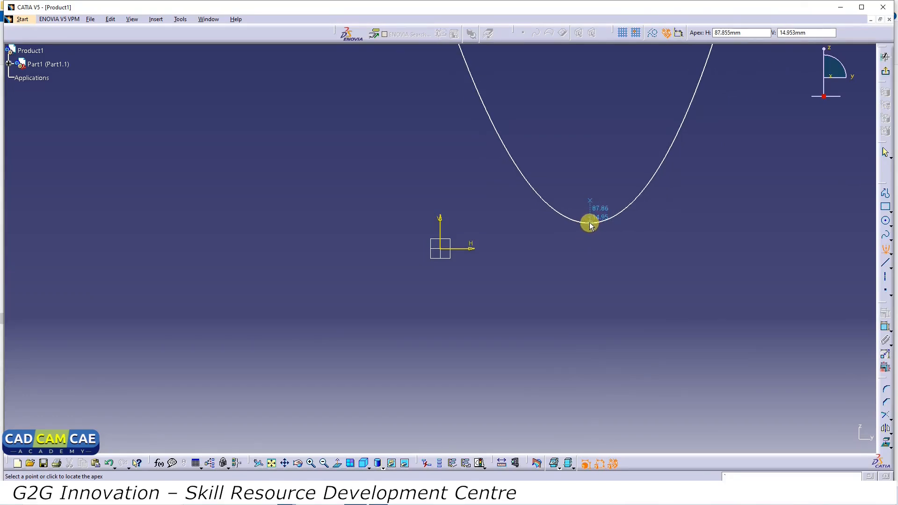
left_click(591, 224)
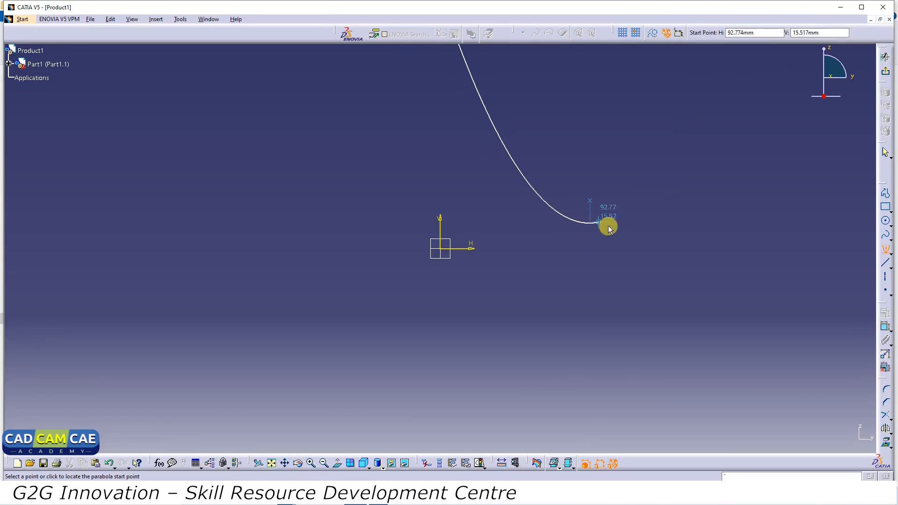
left_click(635, 157)
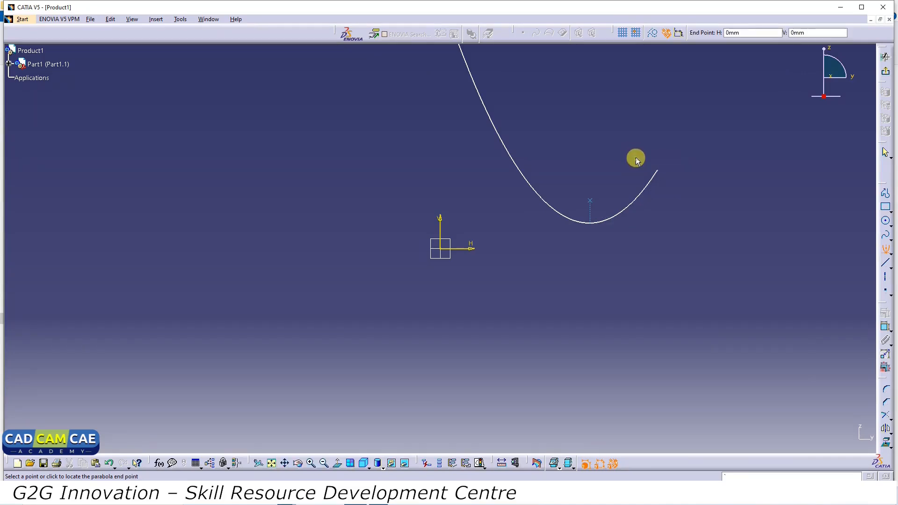
left_click(511, 158)
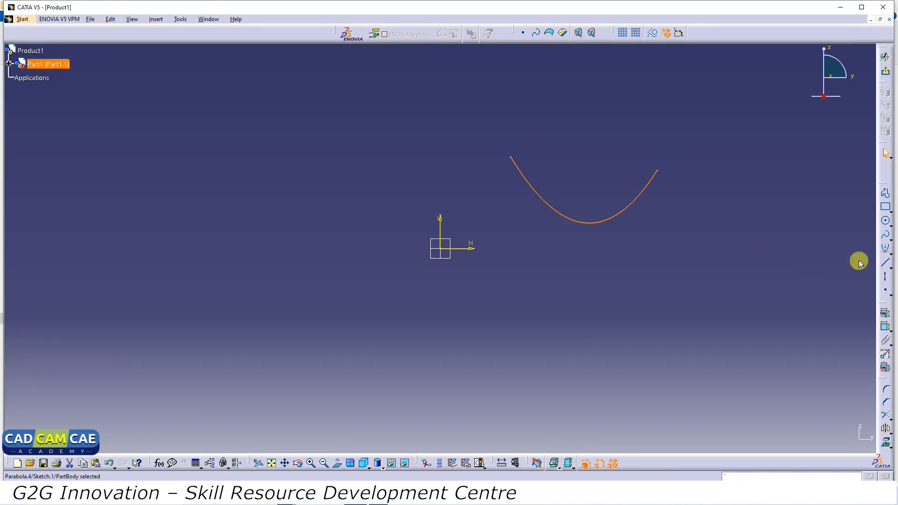
Draw a second upward-opening Parabola by Focus on the negative H side of the origin, with its focus directly above the apex.
left_click(886, 250)
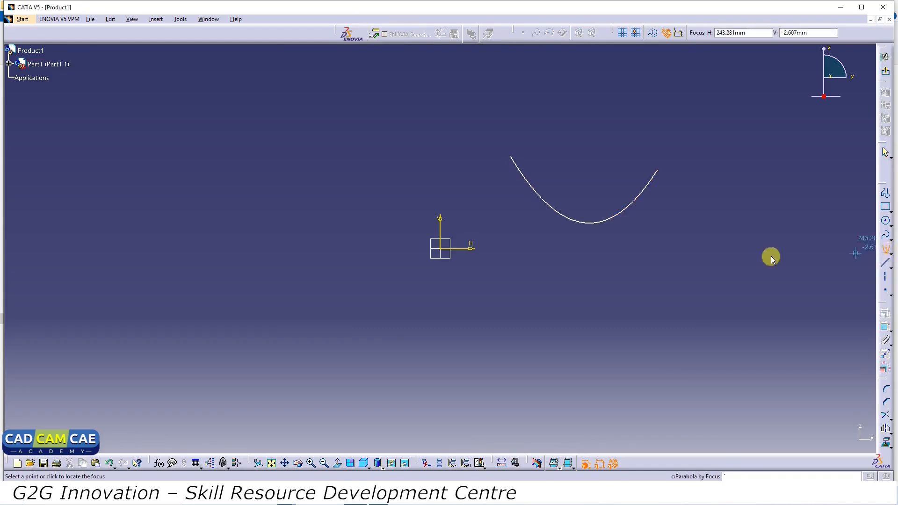
left_click(241, 192)
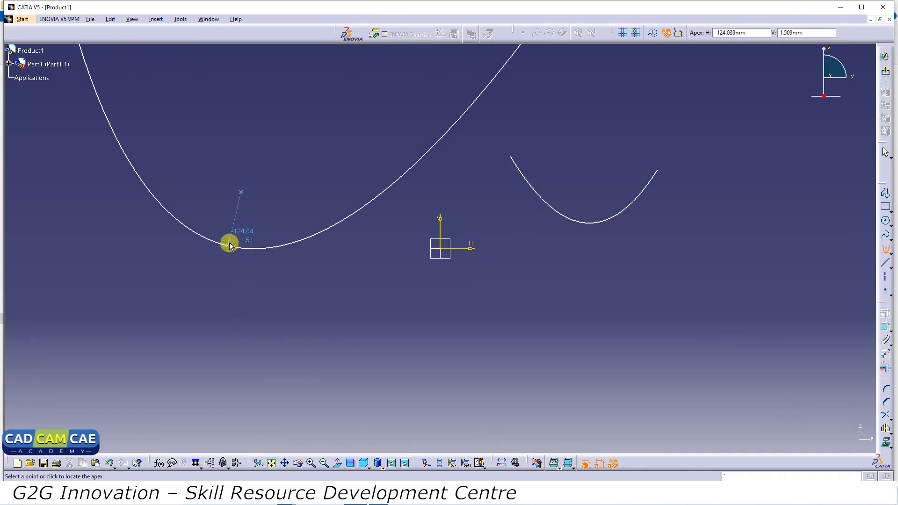
left_click(241, 229)
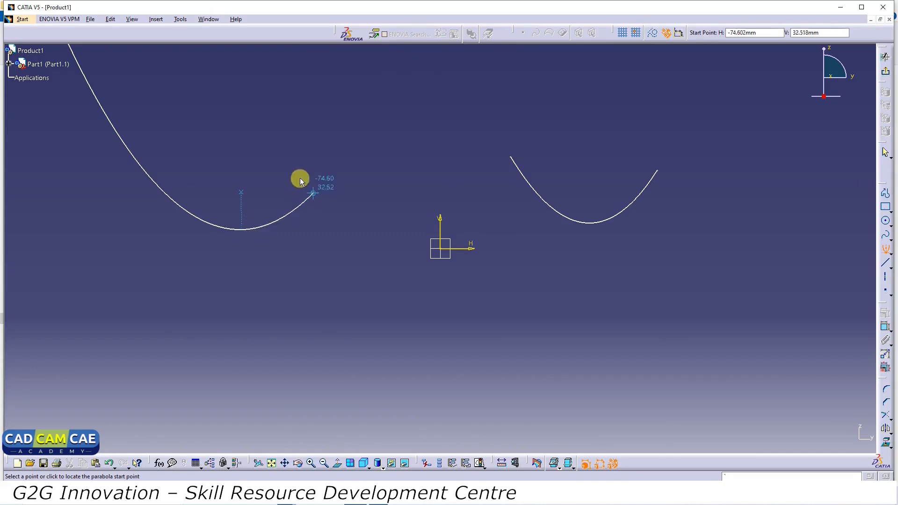
left_click(302, 157)
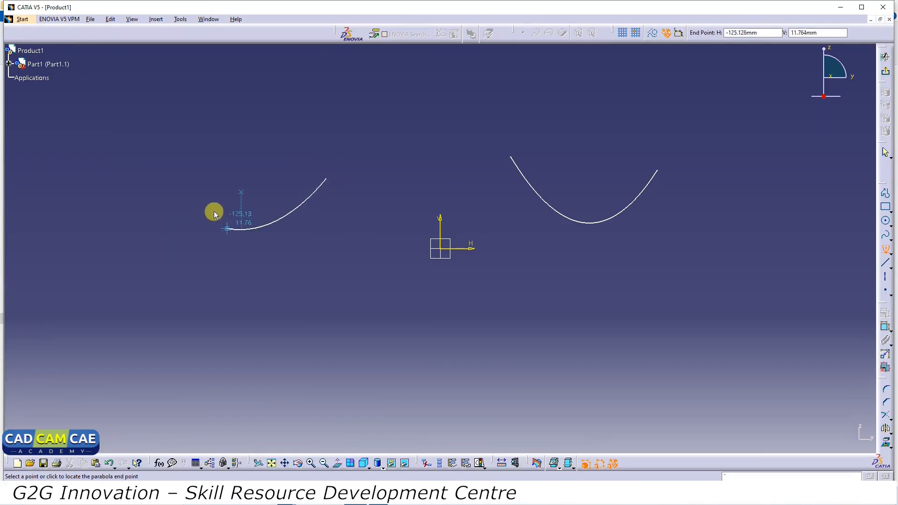
left_click(167, 179)
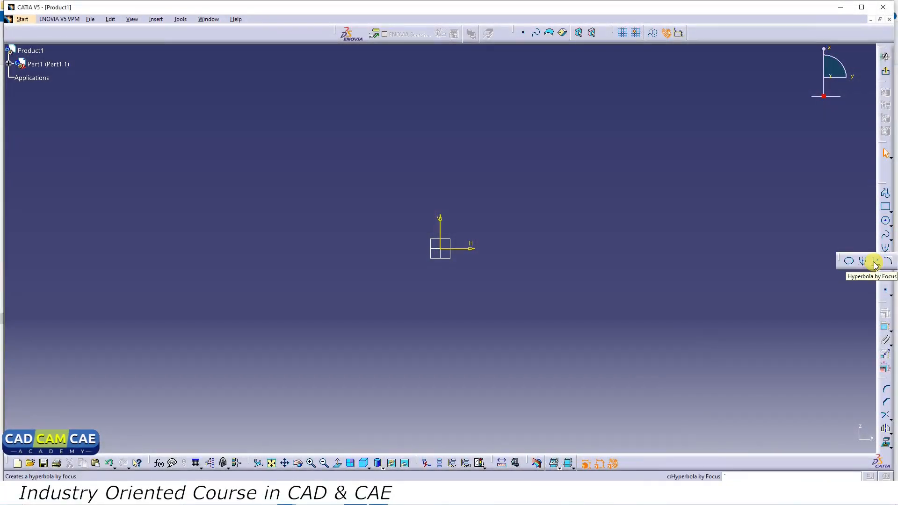
Draw an upward-opening Hyperbola by Focus on the positive H side, with centre at about (85, -43) mm and apex at about (85, -7) mm.
left_click(875, 262)
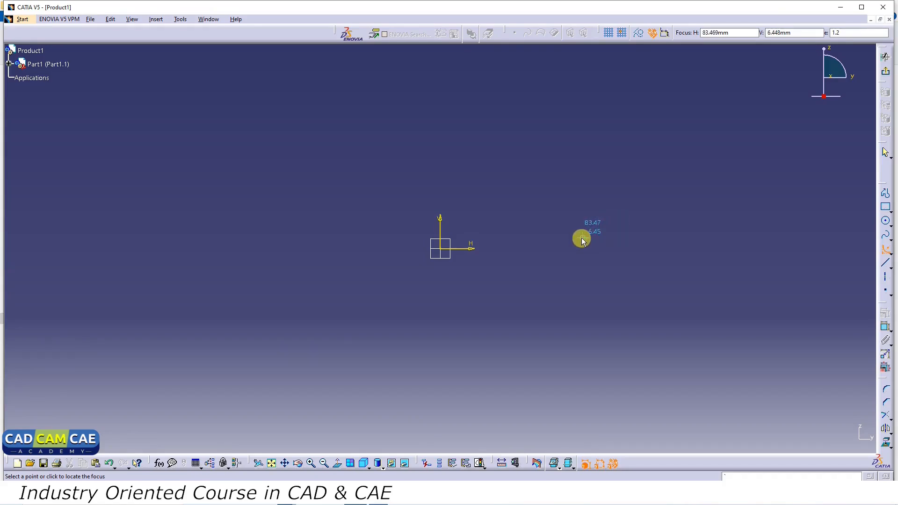
left_click(584, 240)
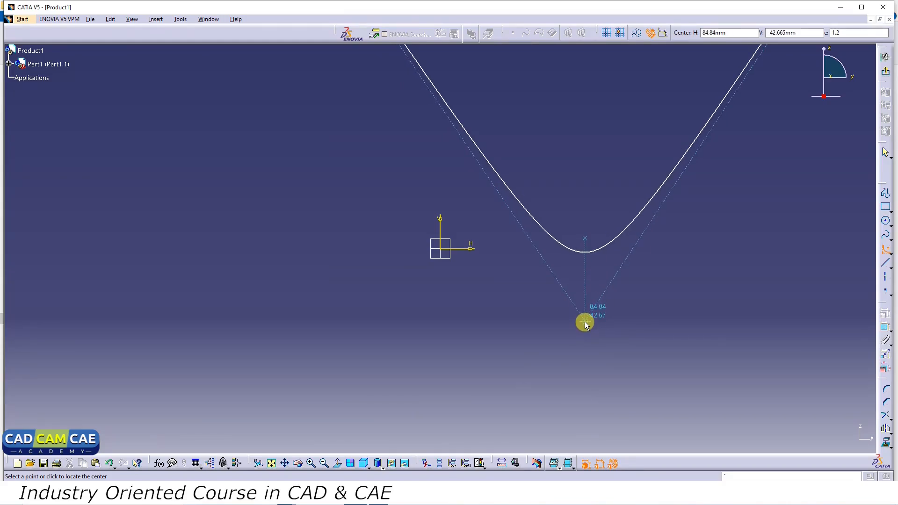
left_click(584, 321)
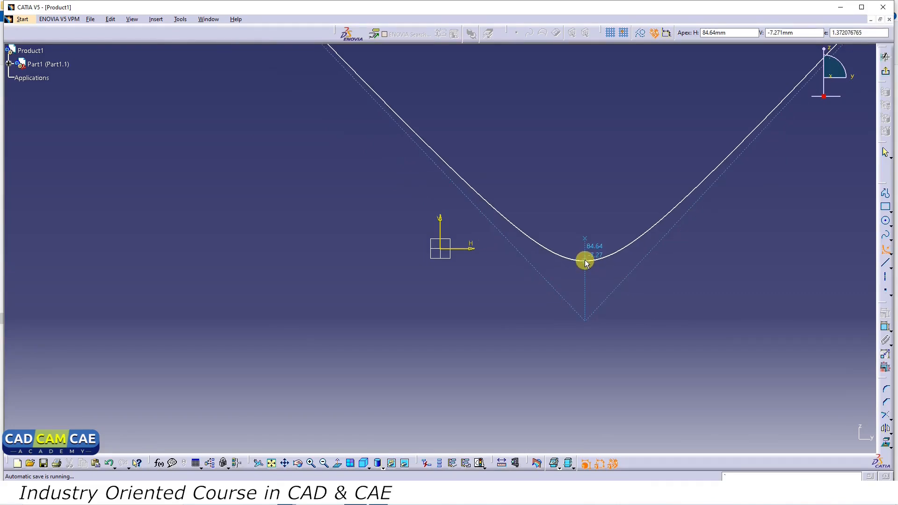
left_click(585, 261)
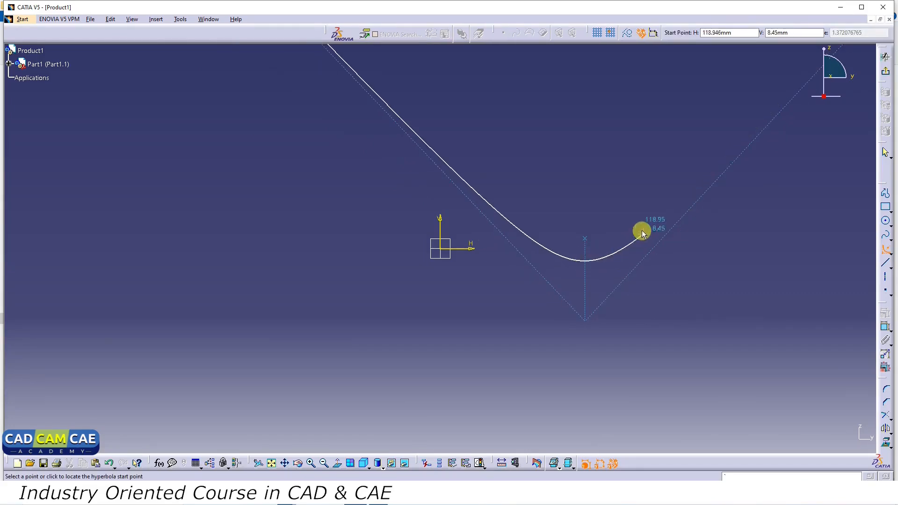
left_click(659, 218)
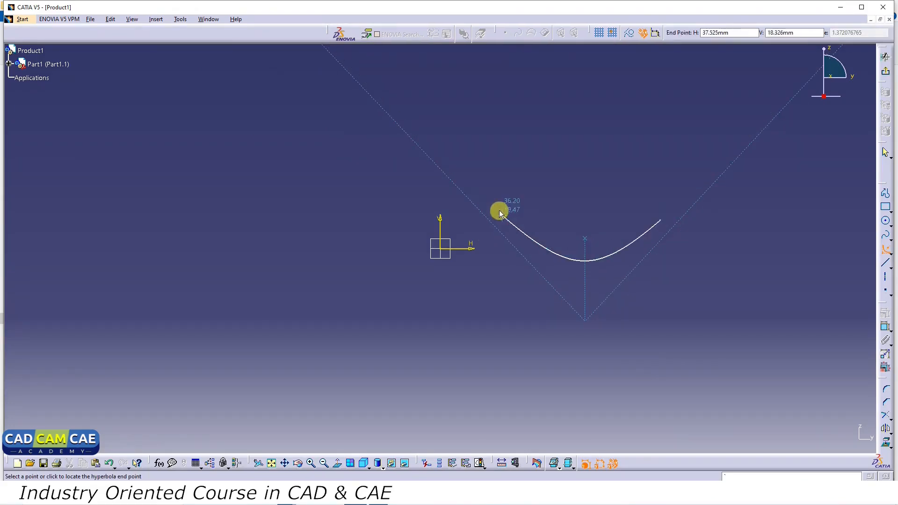
left_click(512, 224)
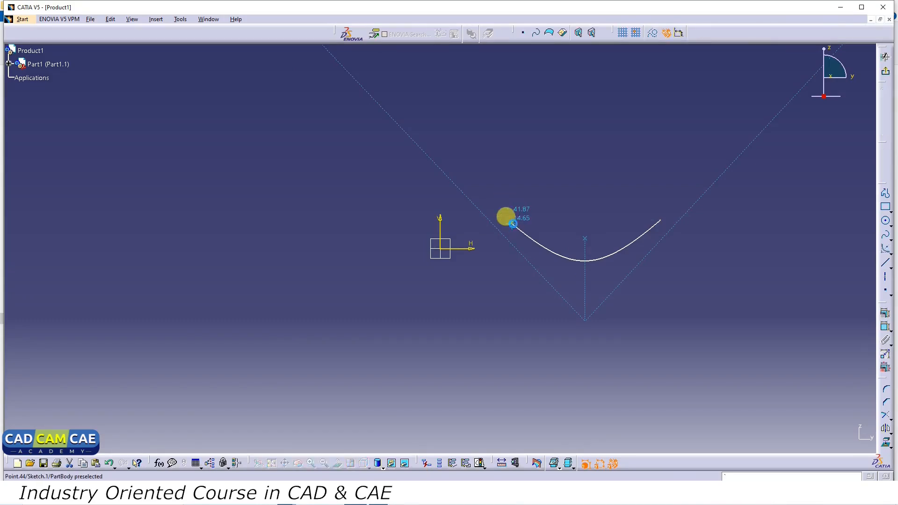
left_click(725, 250)
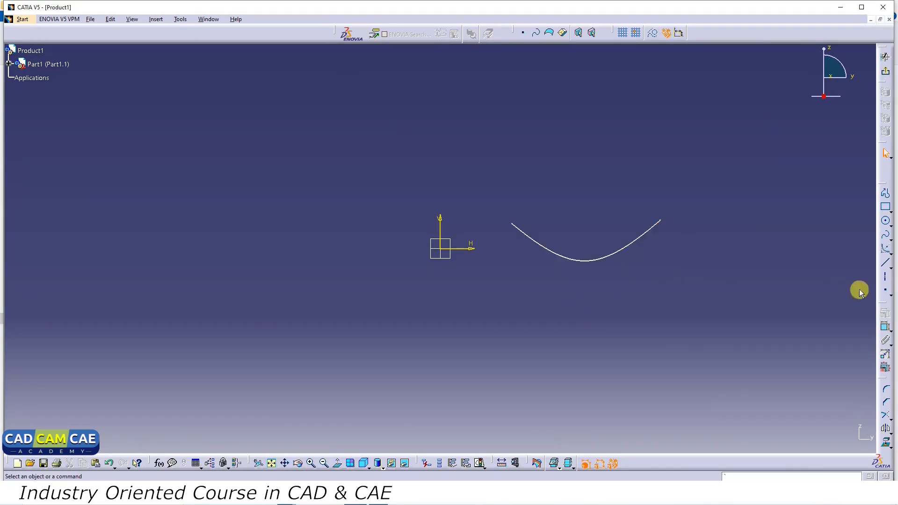
Draw a second upward-opening Hyperbola by Focus on the negative H side, with its centre at about H -103 mm, V -35 mm.
left_click(886, 251)
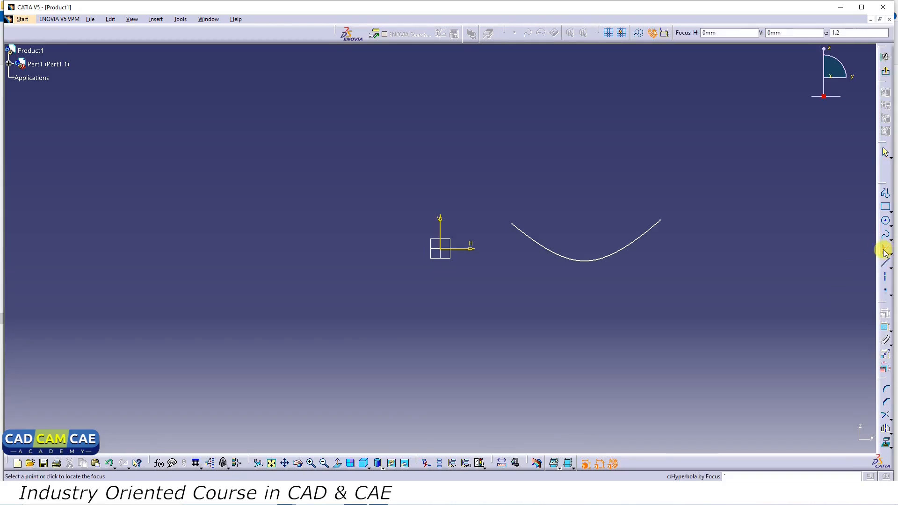
left_click(267, 206)
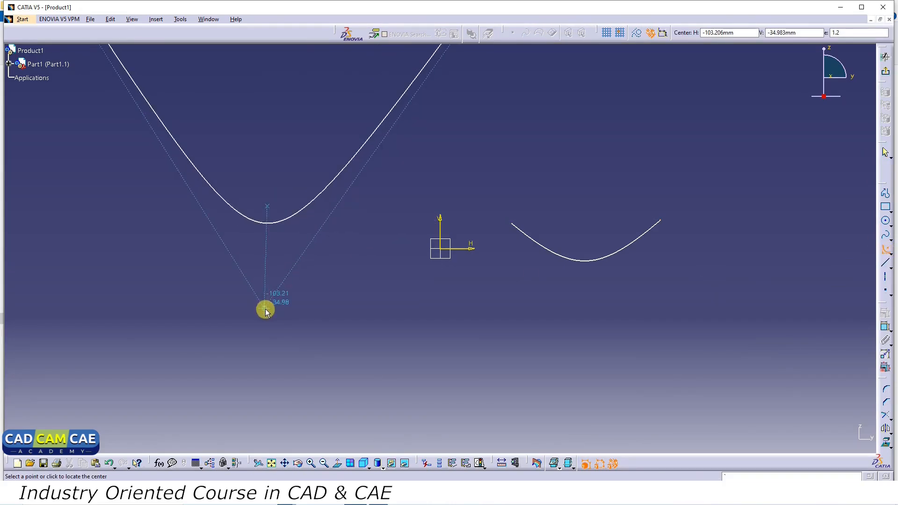
left_click(265, 310)
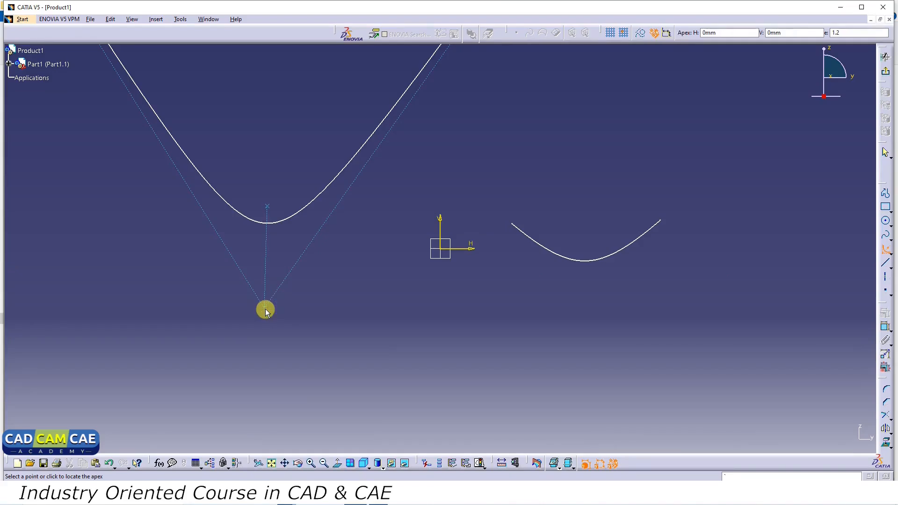
left_click(264, 250)
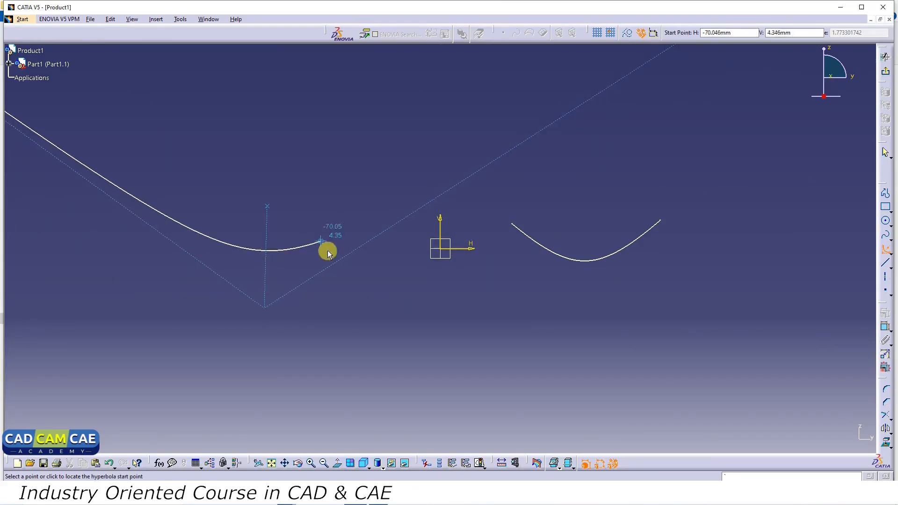
left_click(337, 206)
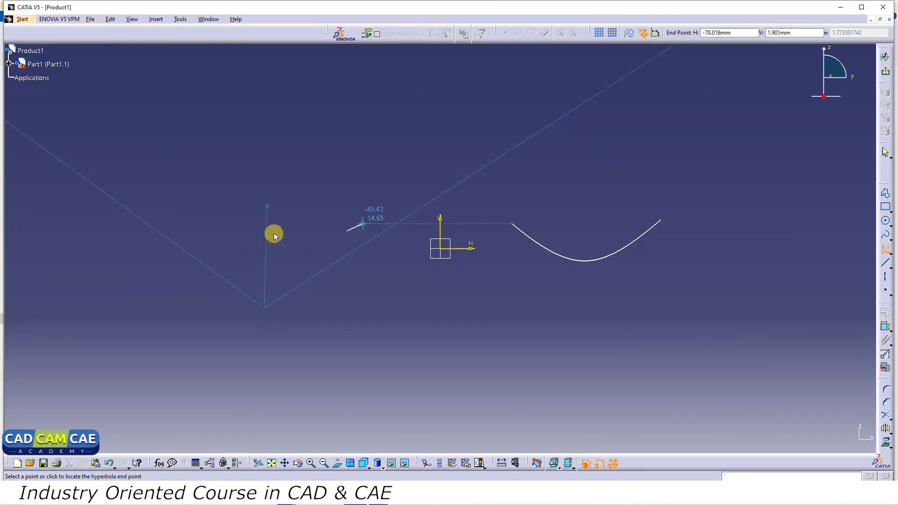
left_click(194, 218)
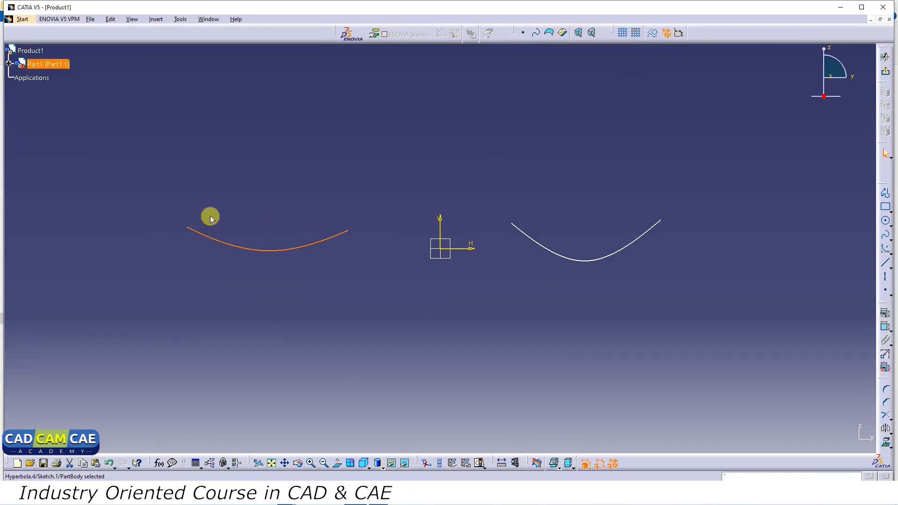
Clear the two hyperbolas and draw a Conic on the positive H side, using a vertical start tangent, a nearly horizontal end tangent and a passing point.
mouse_move(136, 155)
left_mouse_down()
mouse_move(621, 355)
mouse_move(703, 361)
mouse_move(711, 370)
left_mouse_up()
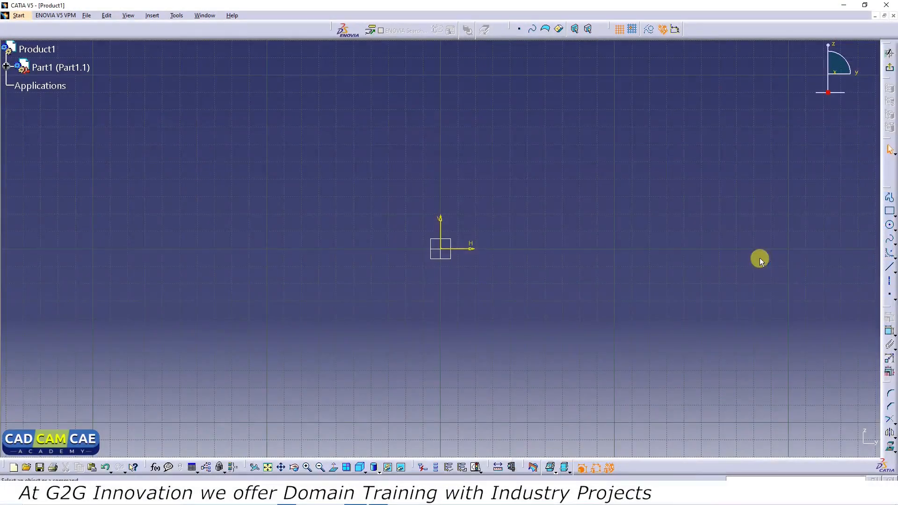
left_click(893, 256)
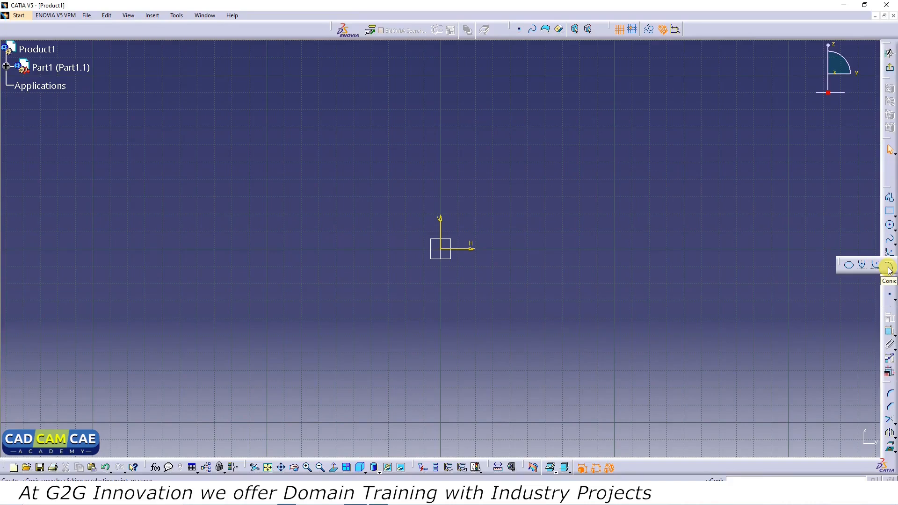
left_click(888, 267)
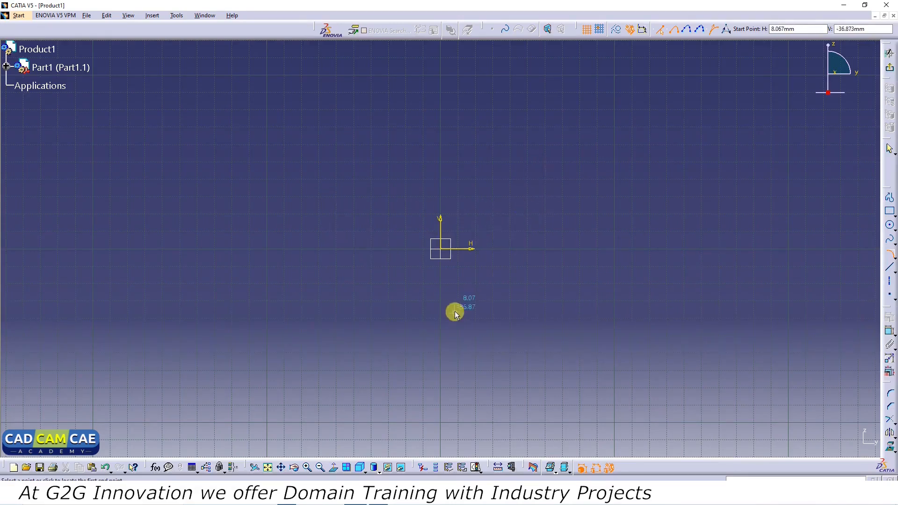
left_click(524, 158)
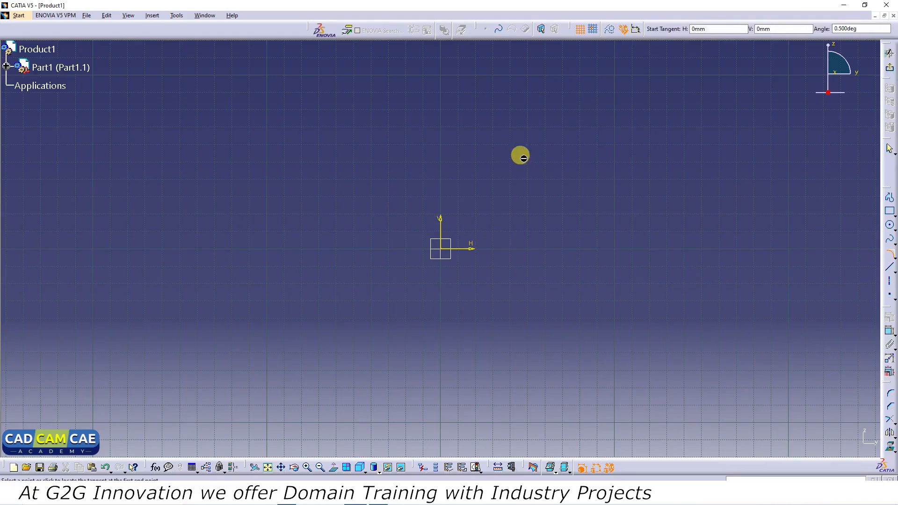
left_click(522, 293)
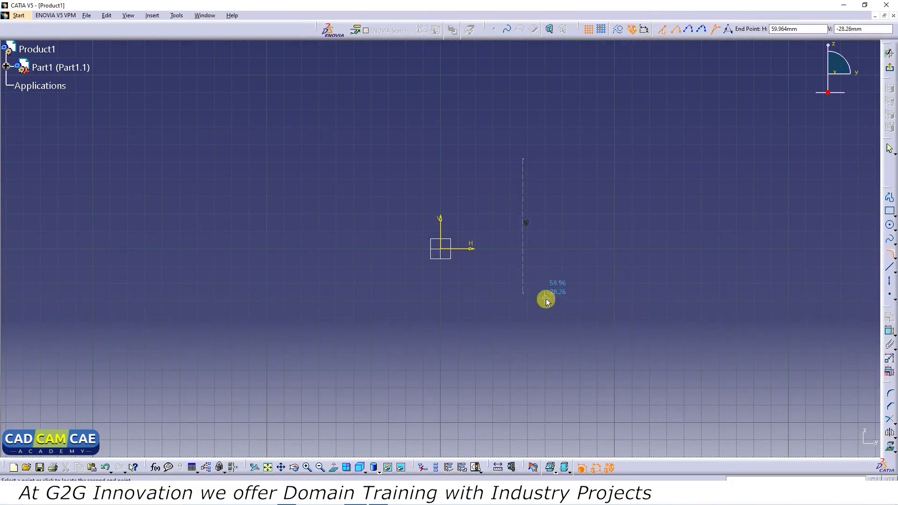
left_click(663, 297)
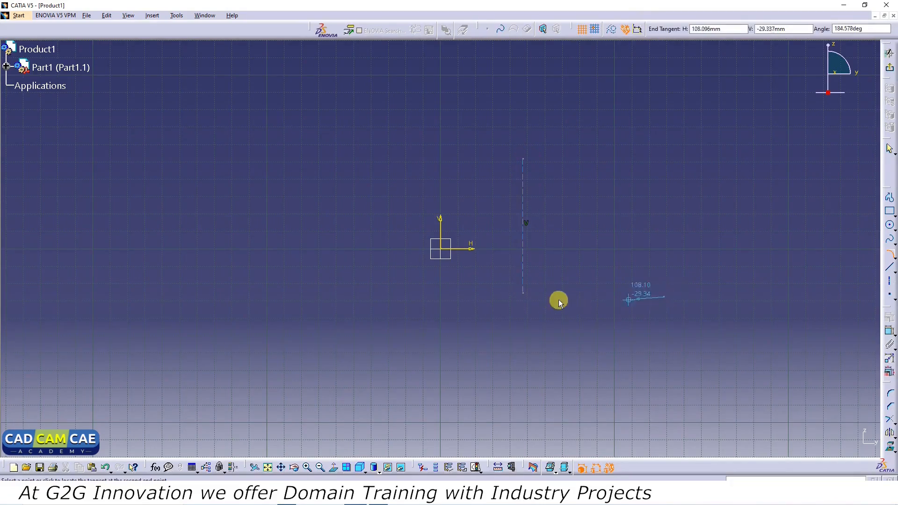
left_click(525, 292)
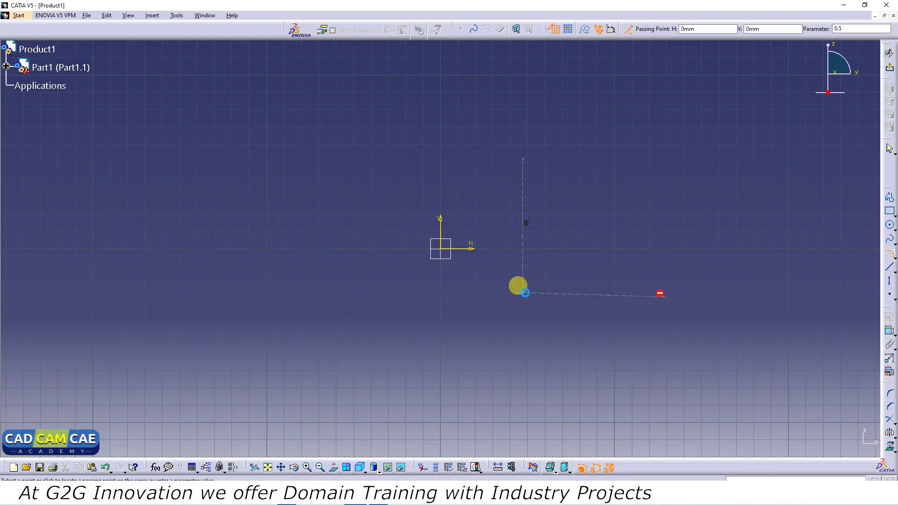
left_click(550, 276)
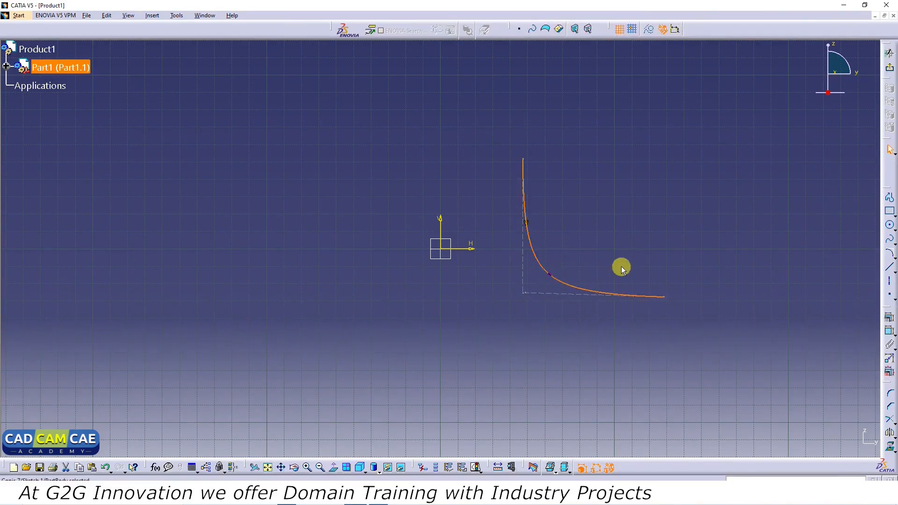
left_click(687, 207)
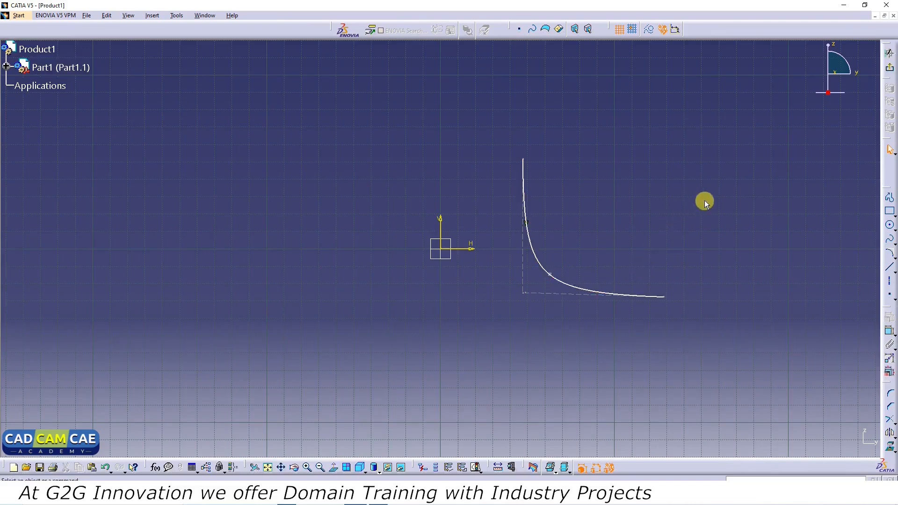
Draw a second Conic on the negative H side, with its passing point on the H axis at about H -142 mm.
left_click(889, 252)
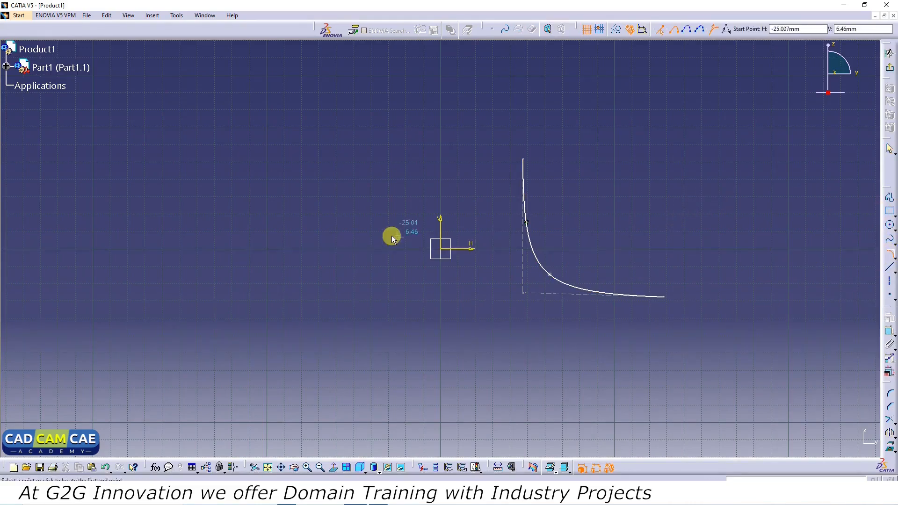
left_click(168, 162)
left_click(163, 269)
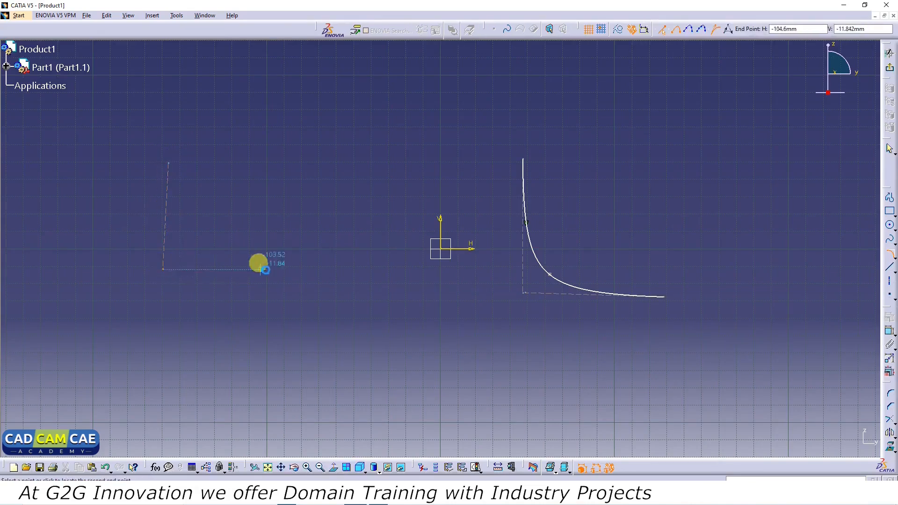
left_click(177, 256)
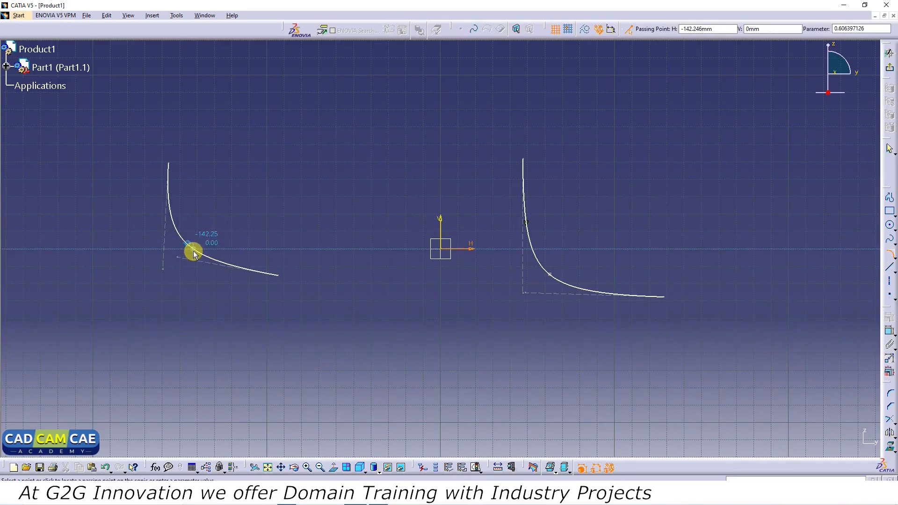
left_click(188, 245)
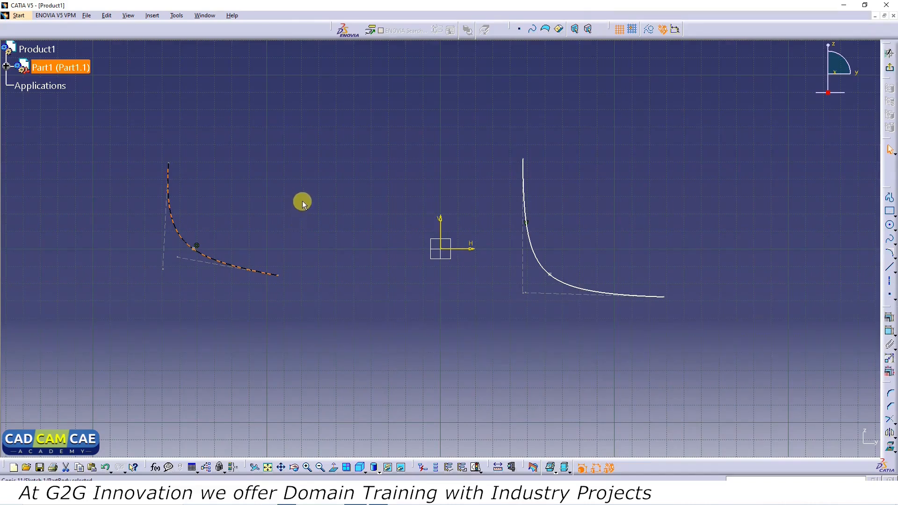
left_click(372, 181)
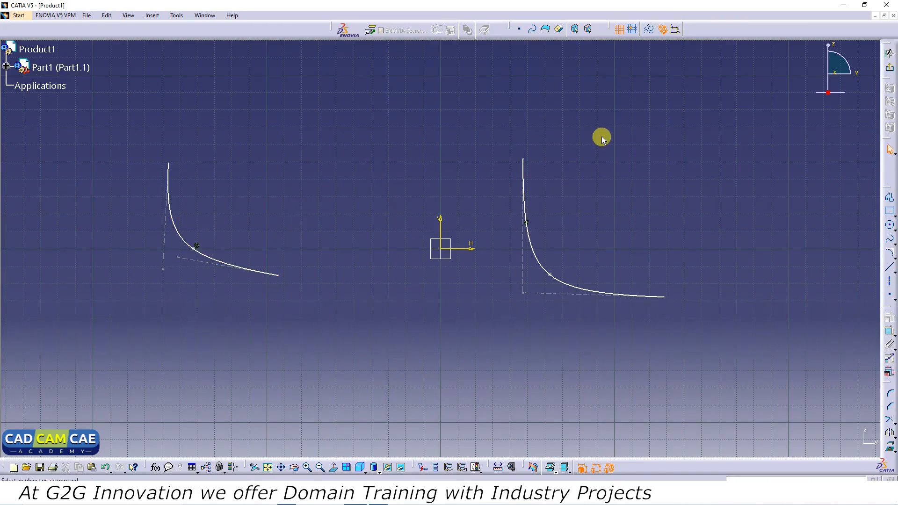
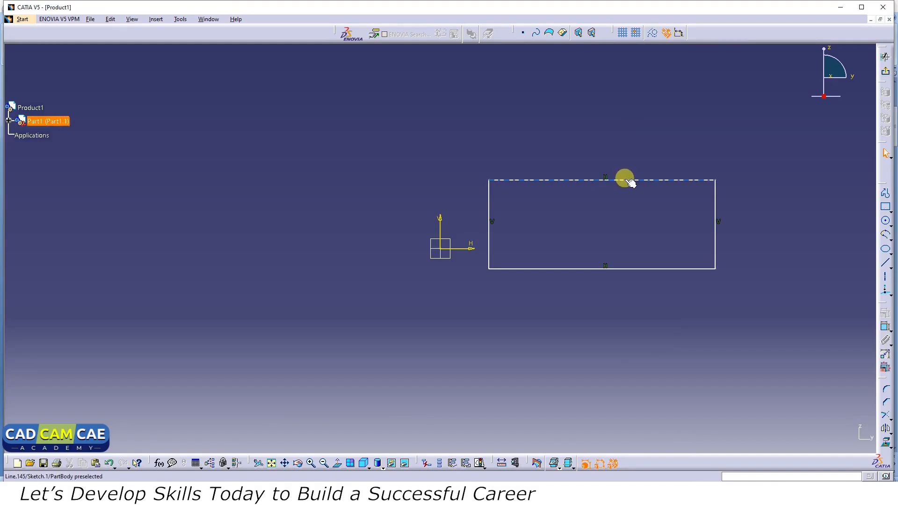
Convert the rectangle's upper horizontal edge to a construction element.
left_click(629, 182)
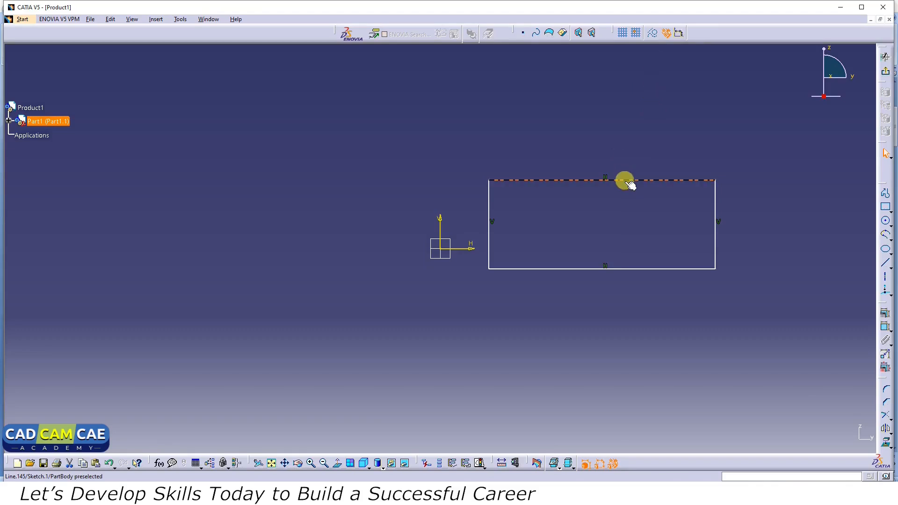
left_click(655, 35)
left_click(622, 169)
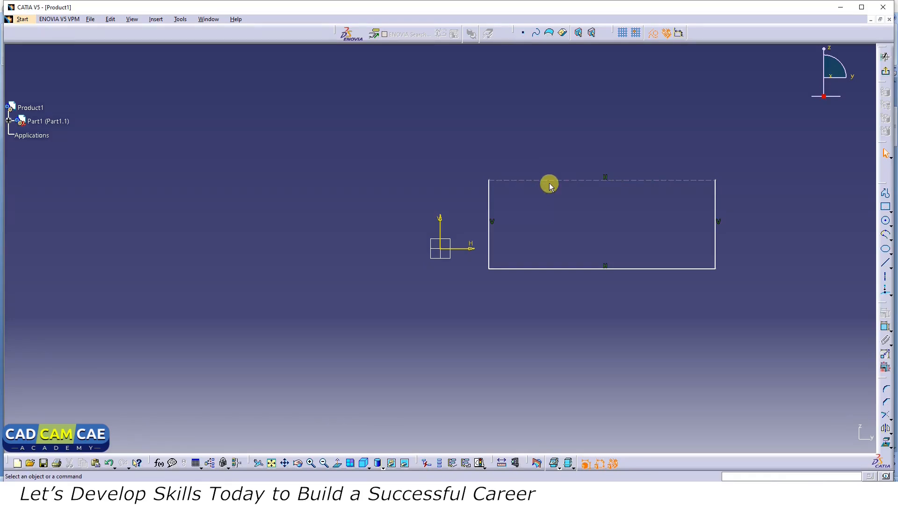
Convert the rectangle's upper edge back to a standard element, and delete the whole rectangle.
left_click(579, 180)
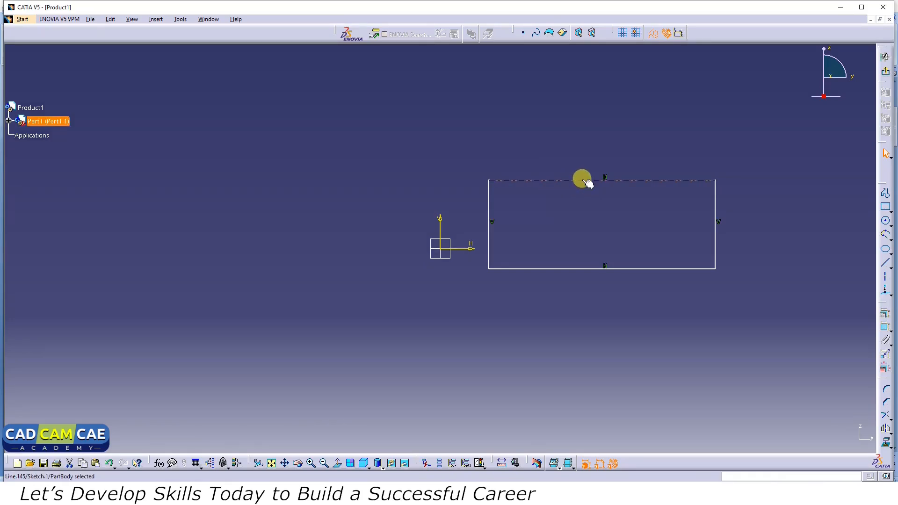
left_click(655, 37)
left_click(655, 124)
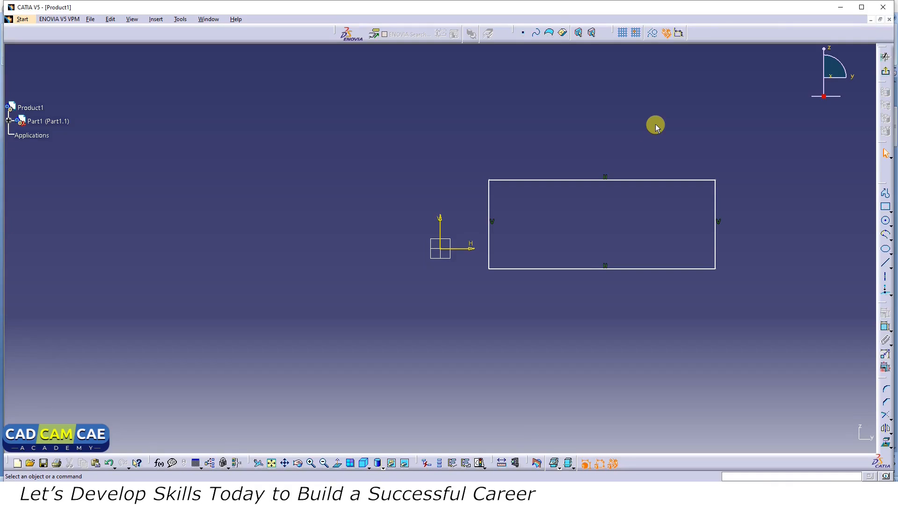
mouse_move(742, 131)
left_mouse_down()
mouse_move(716, 275)
mouse_move(395, 321)
mouse_move(445, 328)
left_mouse_up()
key("Delete")
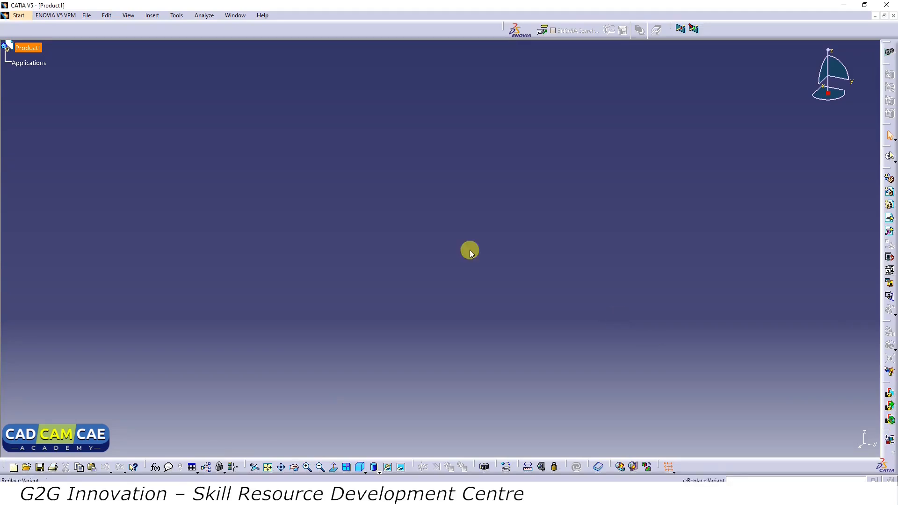
Insert a new part with the Part Design workbench and open a sketch on the YZ plane.
left_click(19, 16)
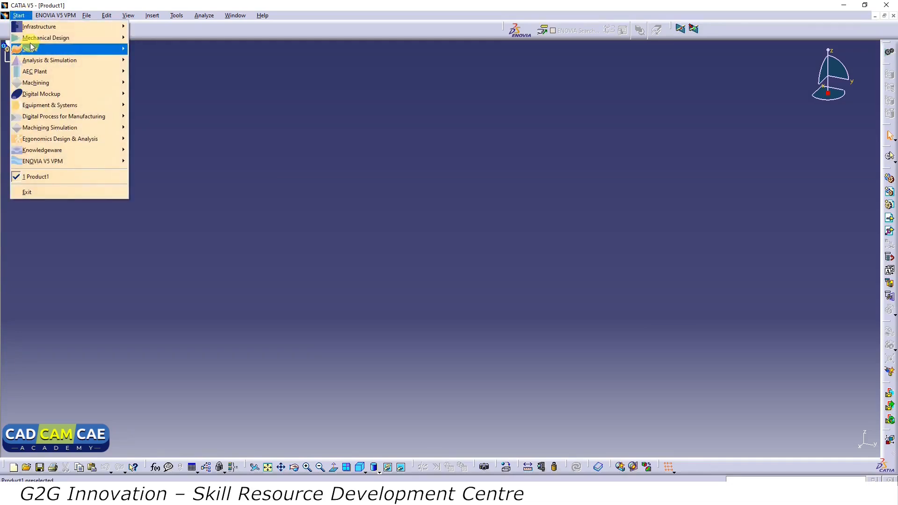
mouse_move(33, 38)
left_click(147, 33)
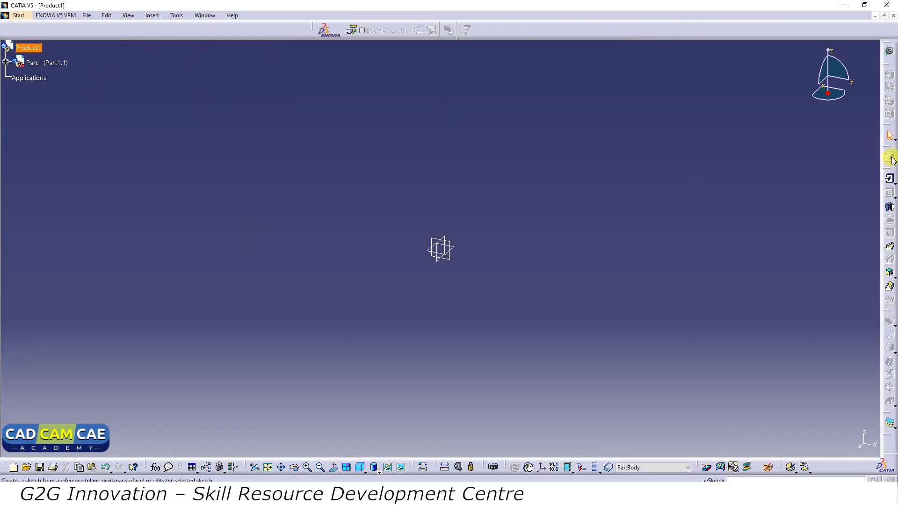
left_click(890, 157)
left_click(434, 240)
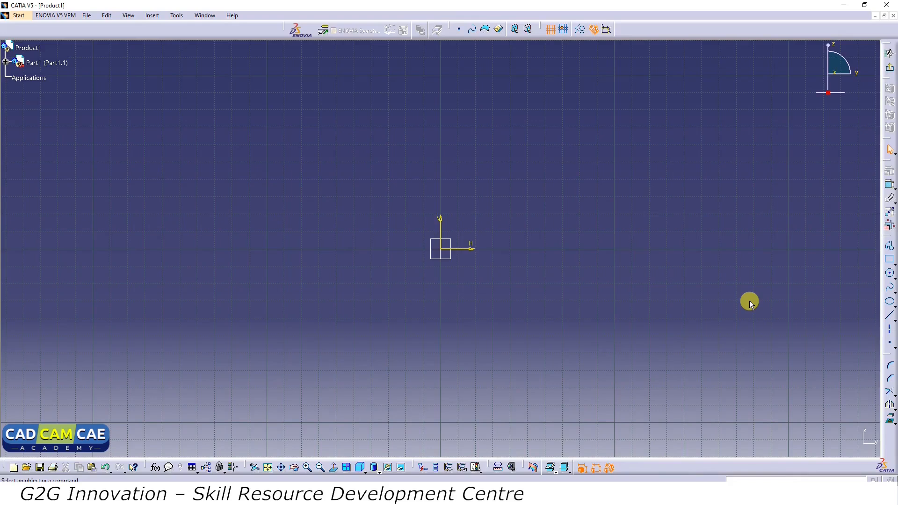
Draw a horizontal line well above the H axis on the positive H side of the origin.
middle_click_drag(557, 246, 145, 389)
left_click(888, 315)
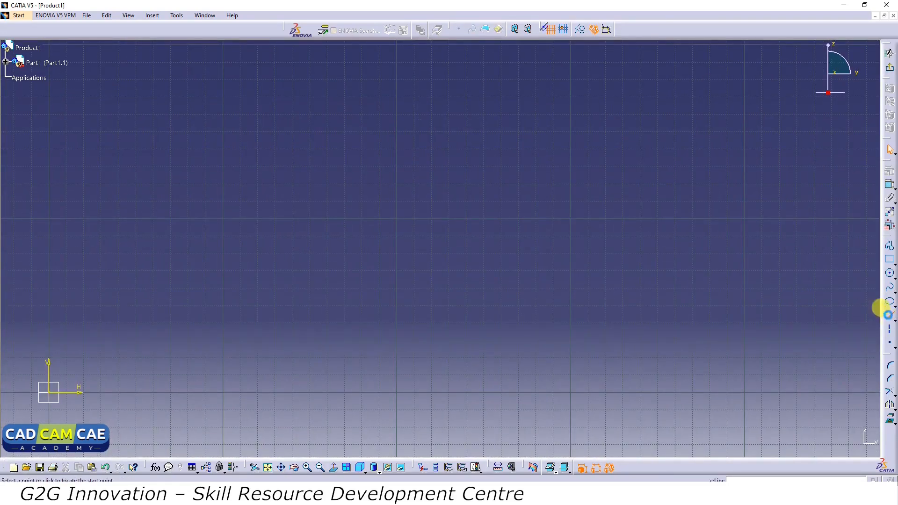
left_click(349, 217)
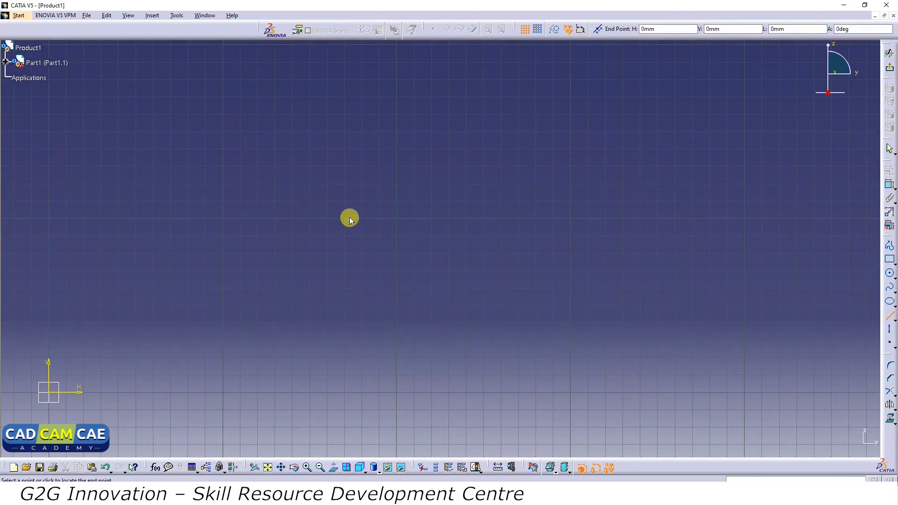
left_click(592, 218)
left_click(621, 258)
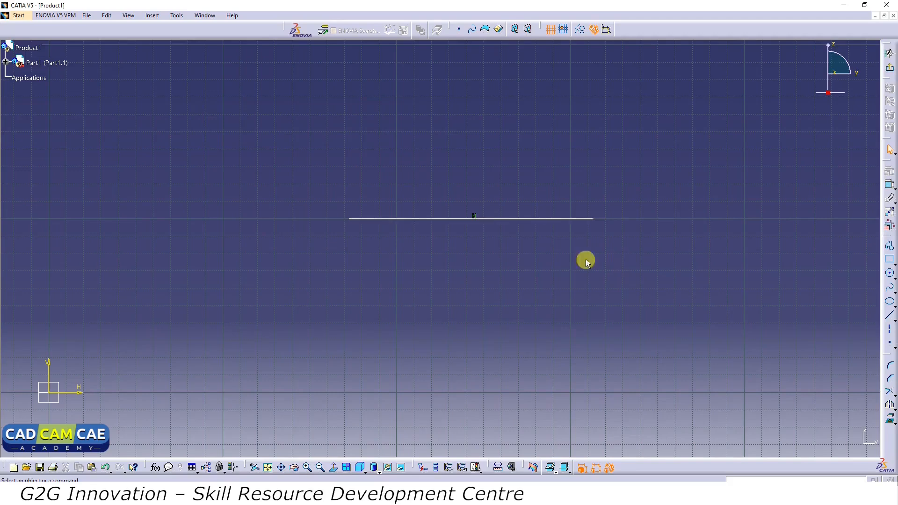
Reposition the unconstrained line and move both of its endpoints along H, leaving it horizontal and about 94 mm long.
left_click(508, 219)
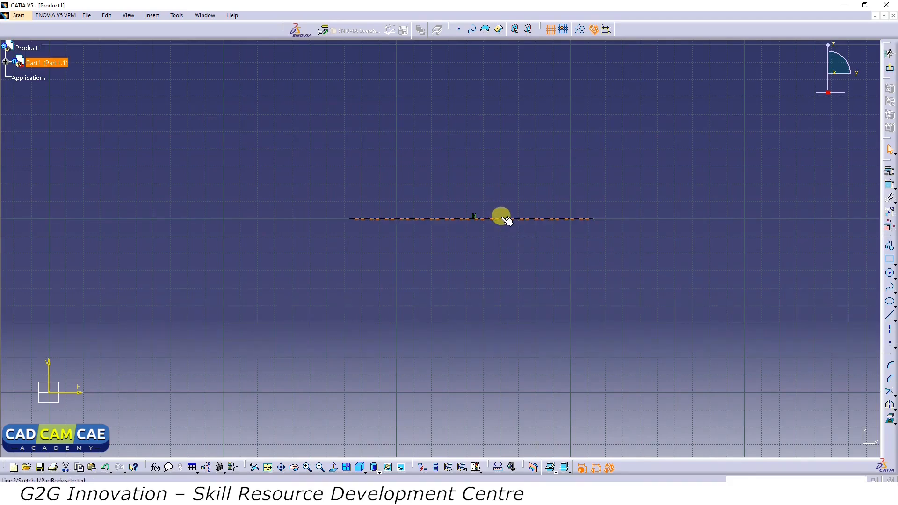
mouse_move(501, 218)
left_mouse_down()
mouse_move(498, 229)
mouse_move(303, 187)
mouse_move(404, 141)
mouse_move(551, 189)
mouse_move(539, 301)
mouse_move(287, 232)
mouse_move(286, 195)
mouse_move(507, 180)
mouse_move(499, 224)
mouse_move(464, 243)
left_mouse_up()
left_click(476, 291)
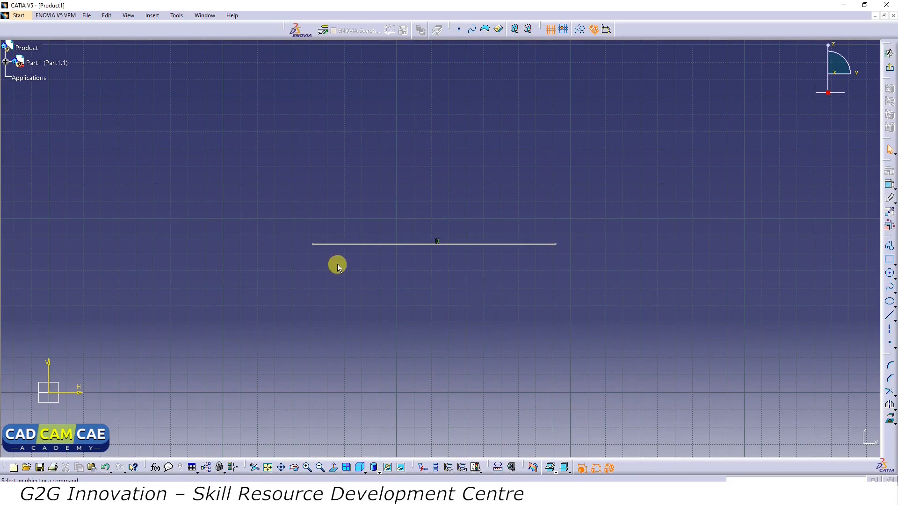
mouse_move(309, 246)
left_mouse_down()
mouse_move(425, 245)
mouse_move(118, 247)
mouse_move(456, 248)
left_mouse_up()
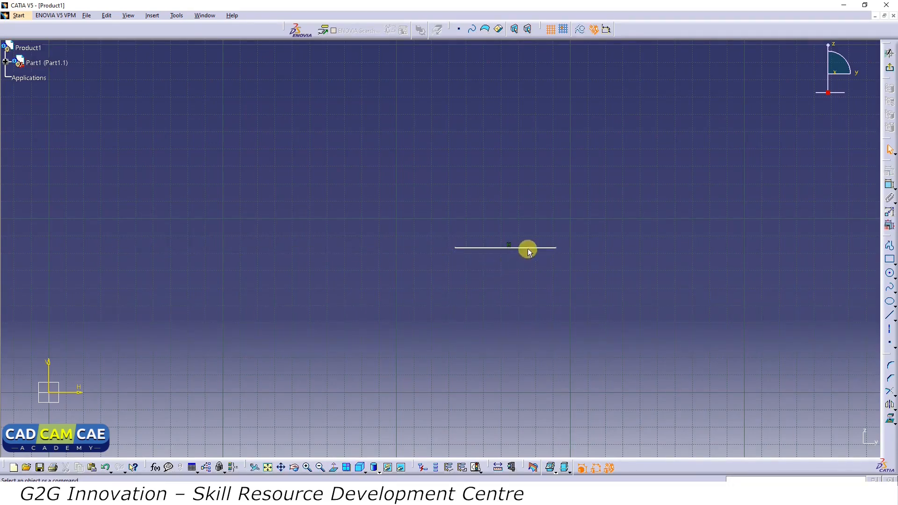
mouse_move(557, 250)
left_mouse_down()
mouse_move(728, 251)
mouse_move(620, 254)
left_mouse_up()
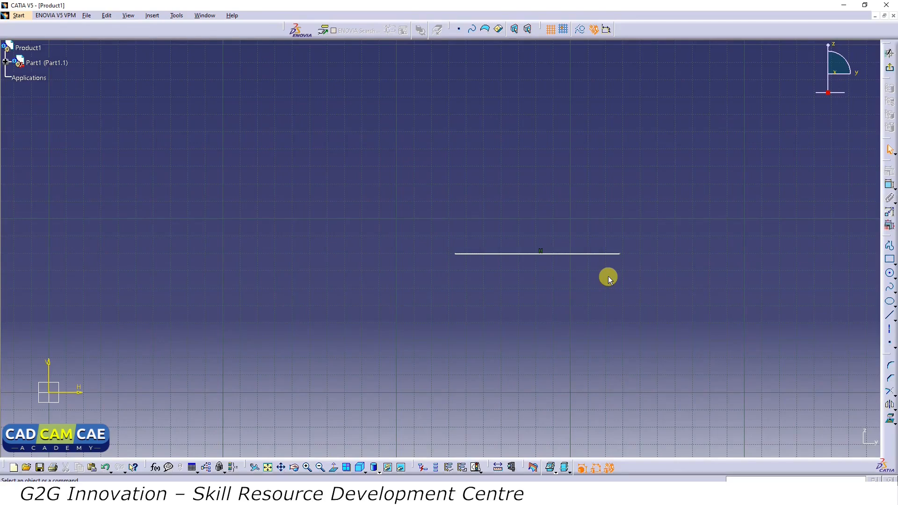
left_click_drag(574, 253, 446, 216)
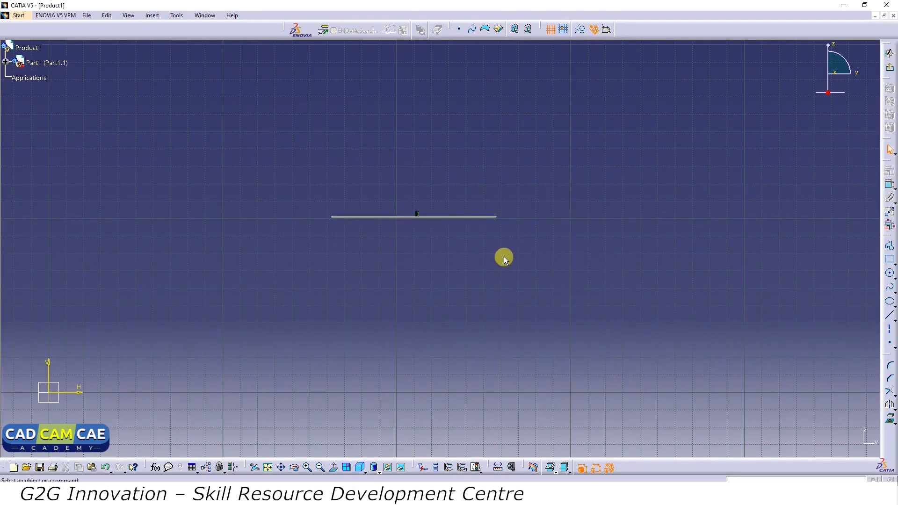
Add a length constraint above the horizontal line and set it to 100 mm.
left_click(449, 220)
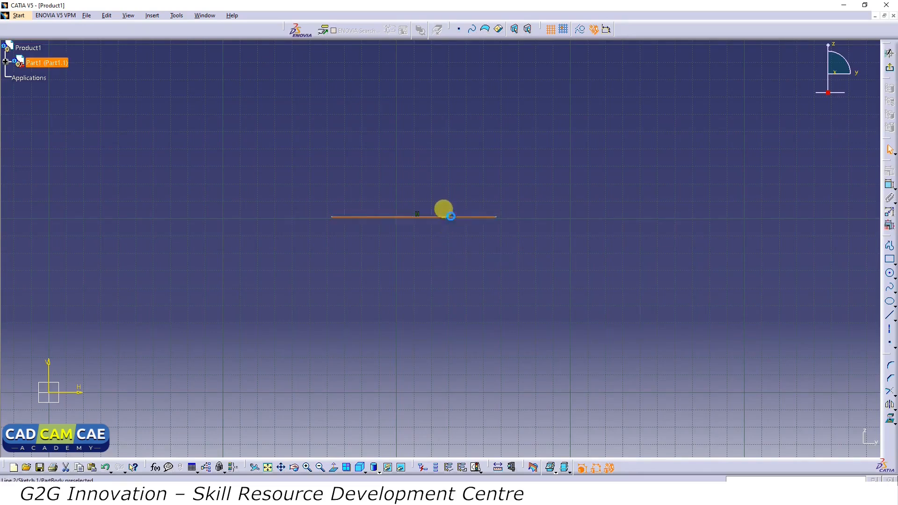
left_click(889, 186)
left_click(417, 164)
double_click(422, 163)
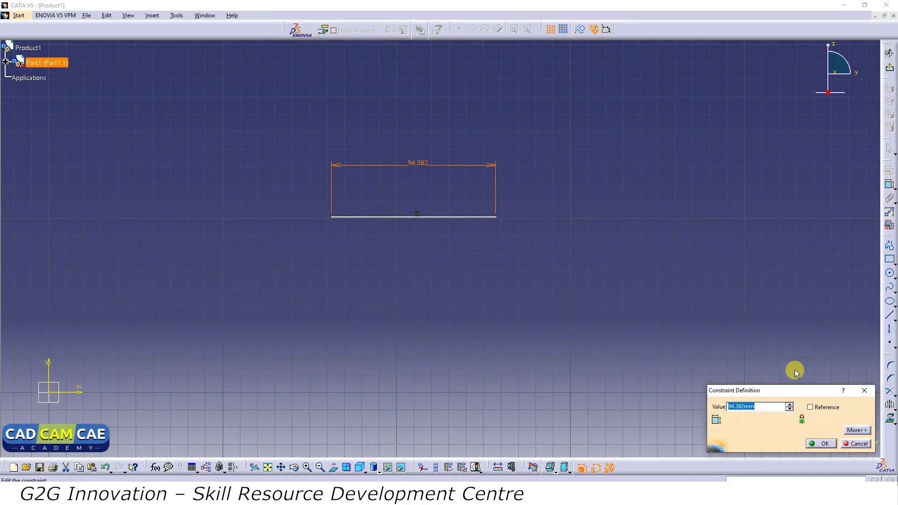
type("100")
left_click(825, 443)
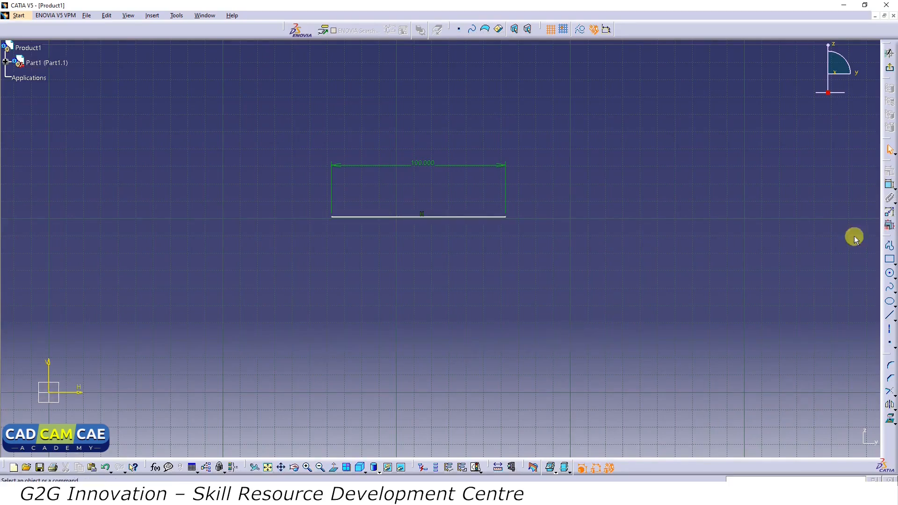
Add a vertical distance constraint between the horizontal line and the sketch origin and set it to 50 mm.
left_click(890, 185)
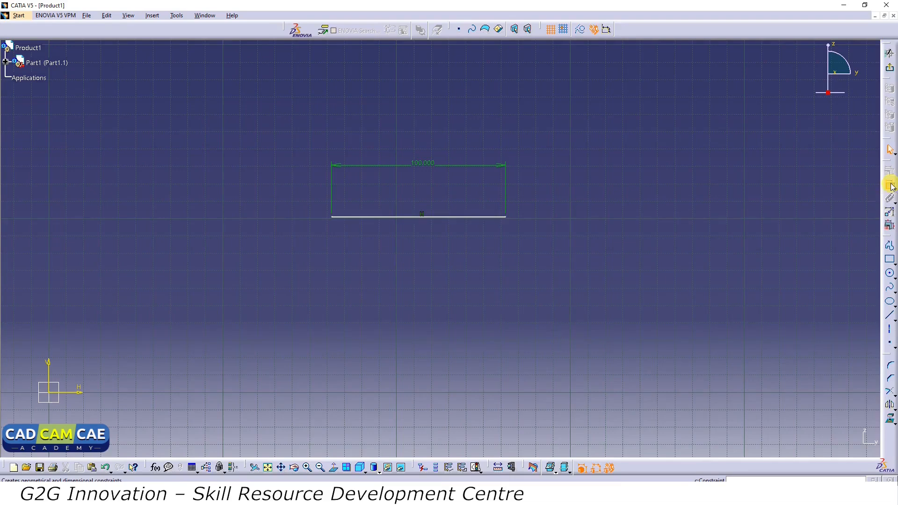
left_click(469, 216)
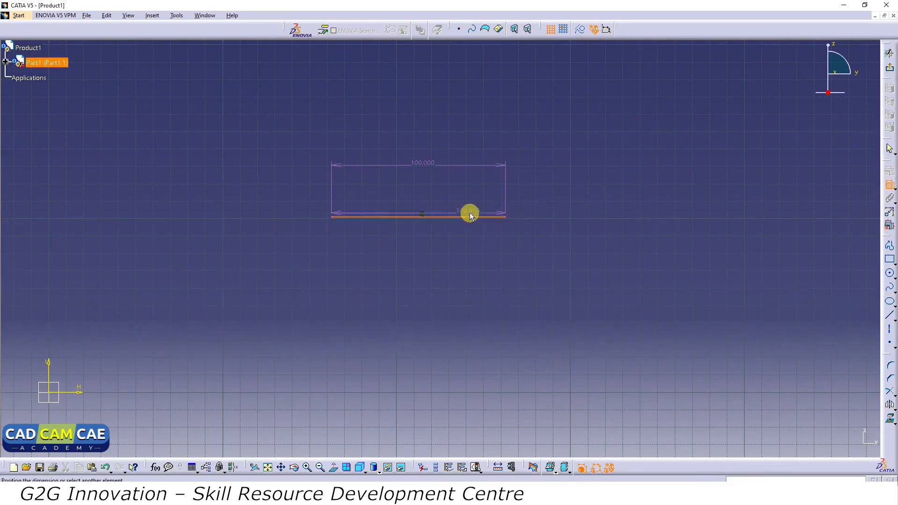
left_click(53, 394)
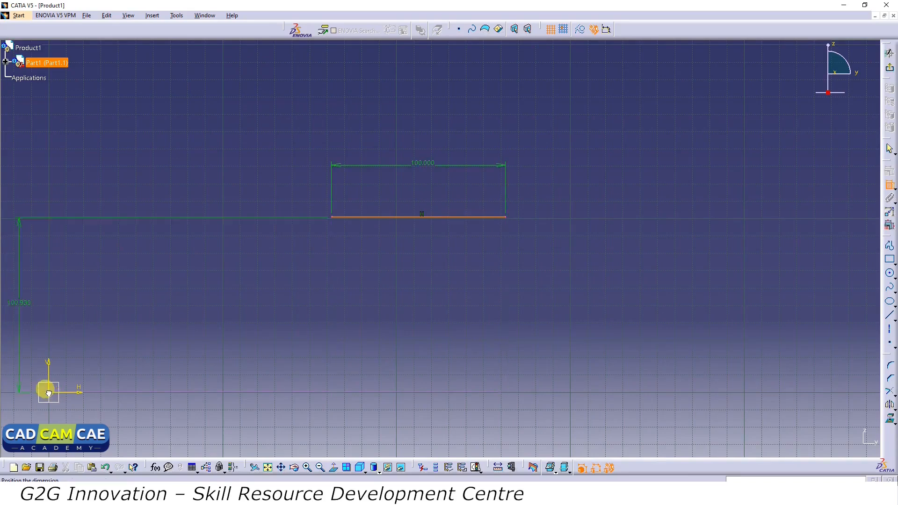
left_click(426, 329)
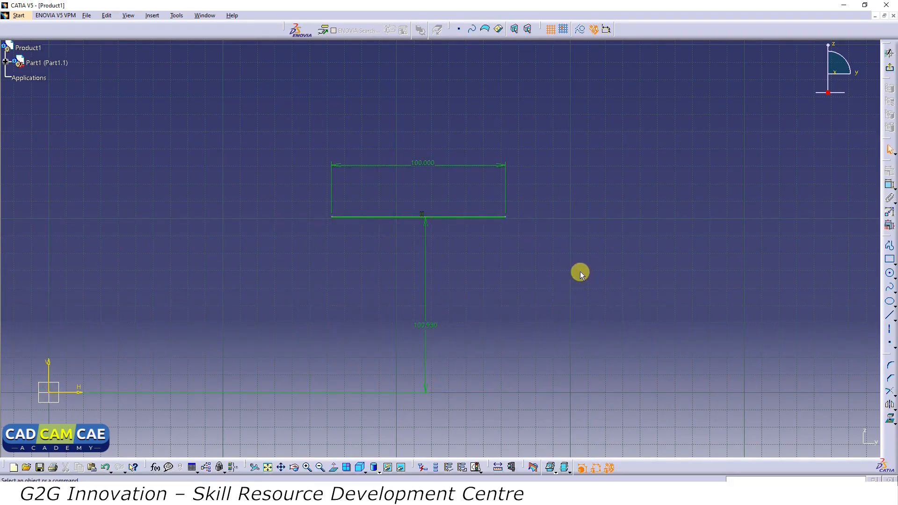
double_click(418, 330)
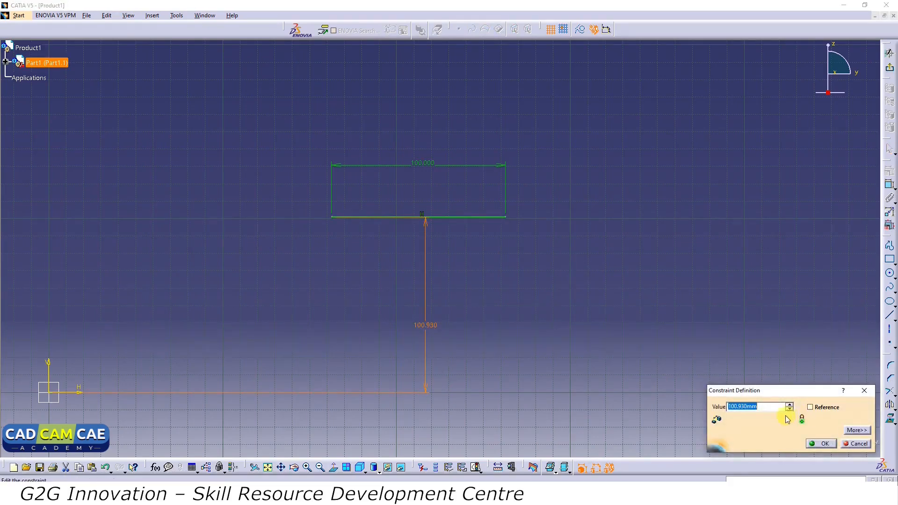
type("50")
key("Return")
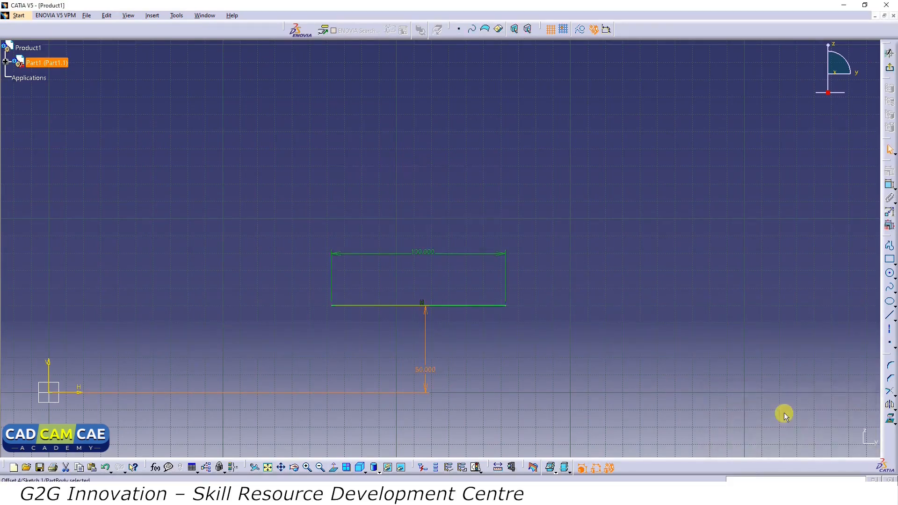
left_click(703, 350)
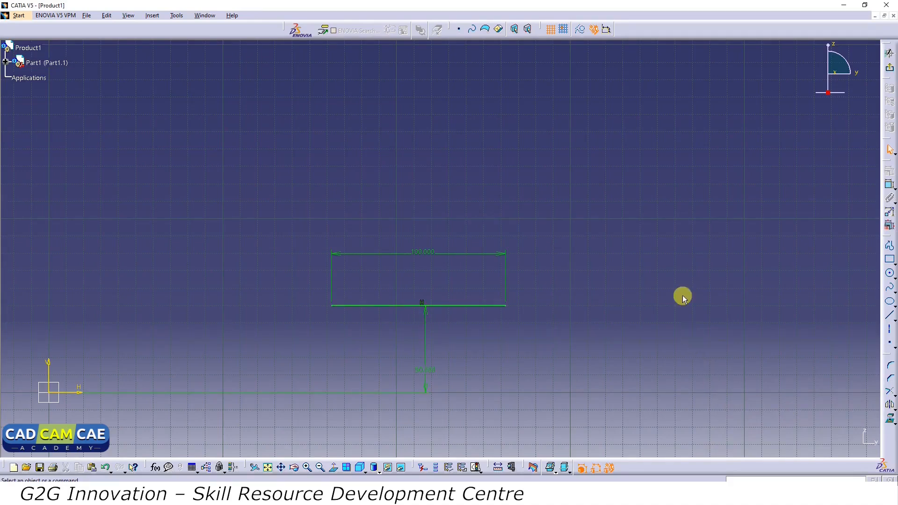
Delete the line with all its constraints and draw a wide rectangle above the H axis on the positive H side.
mouse_move(618, 183)
left_mouse_down()
mouse_move(275, 456)
mouse_move(42, 456)
mouse_move(40, 428)
left_mouse_up()
key("Delete")
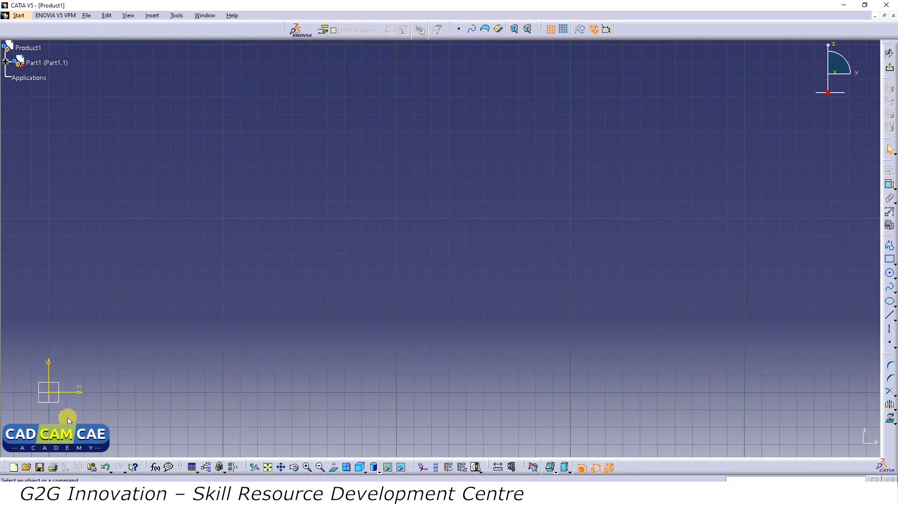
left_click(890, 261)
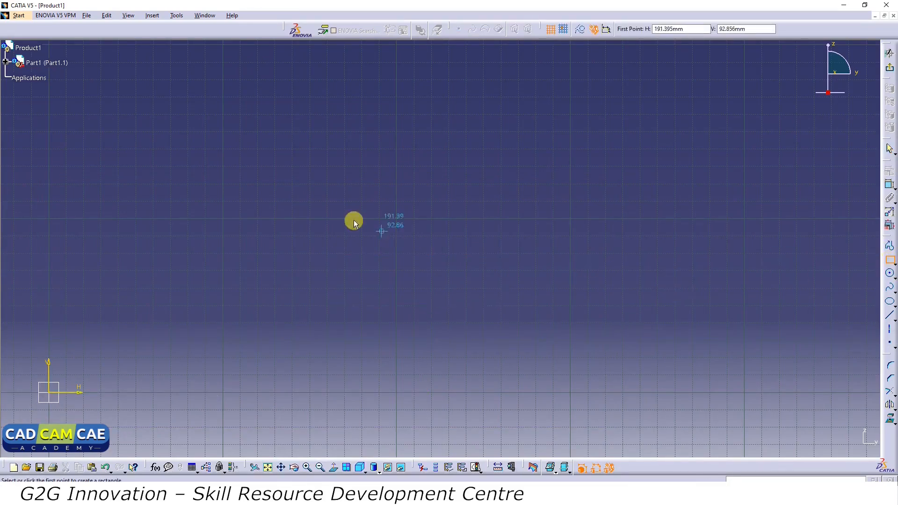
left_click(237, 167)
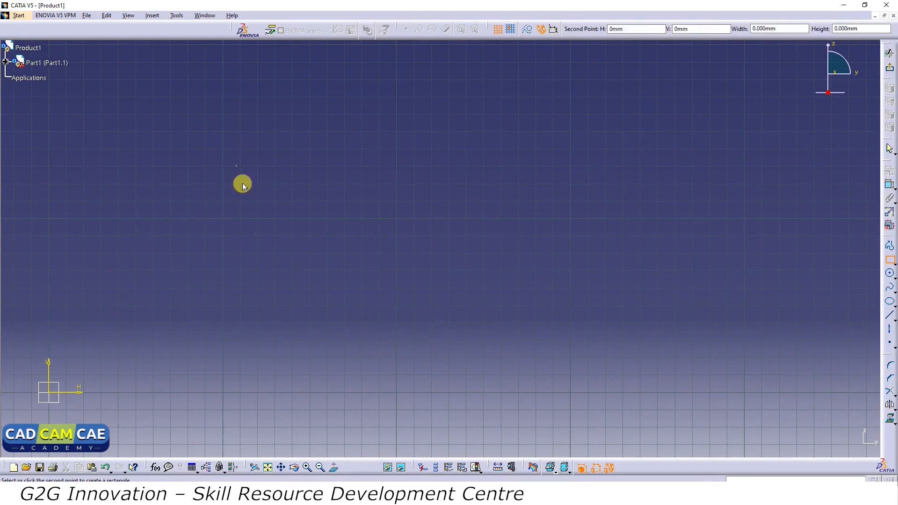
left_click(629, 304)
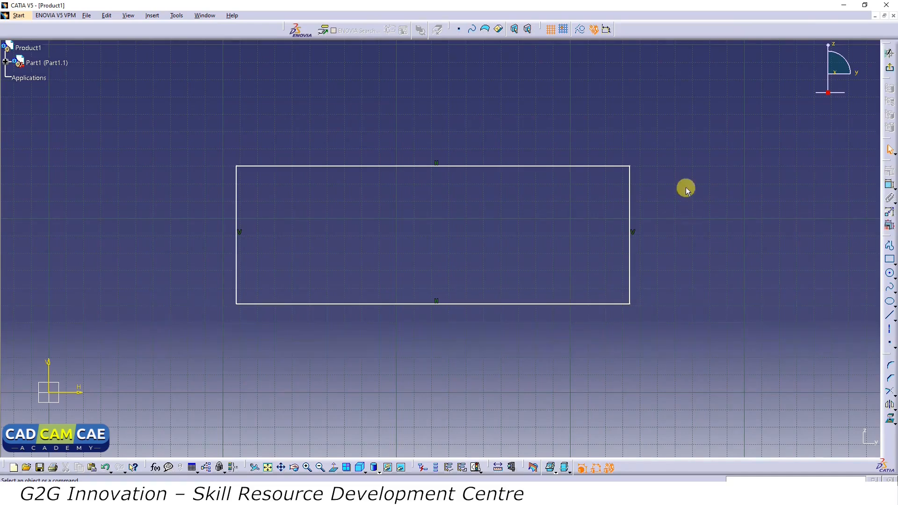
Move the whole rectangle closer to the origin, then reposition its upper-right corner to make it smaller, about 70 mm high.
left_click_drag(166, 339, 662, 145)
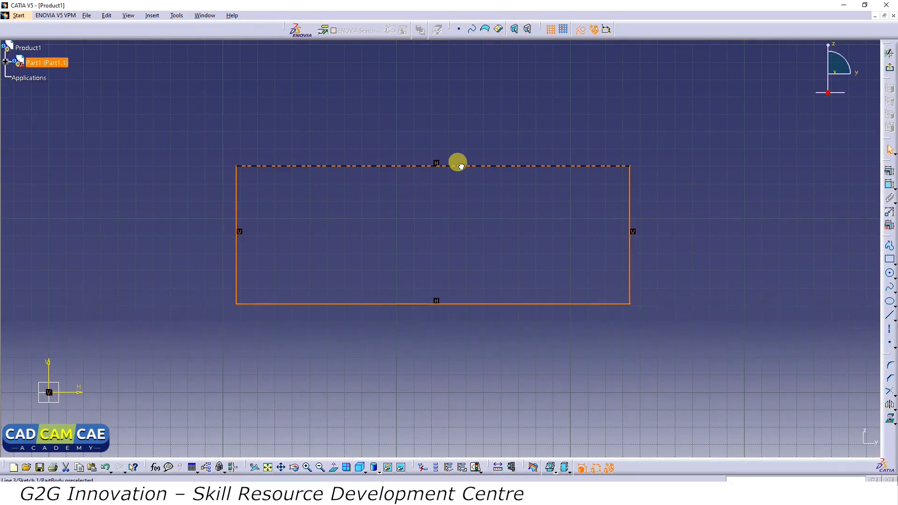
left_click_drag(463, 168, 388, 179)
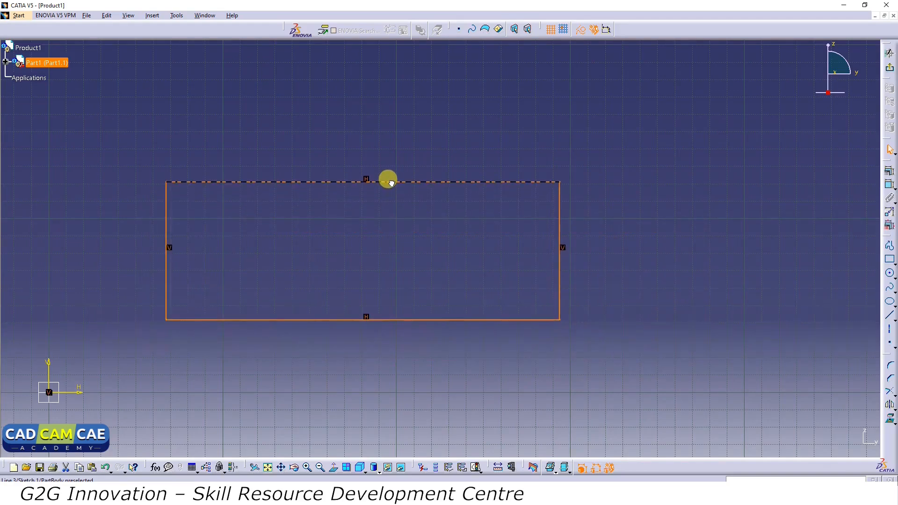
left_click(670, 183)
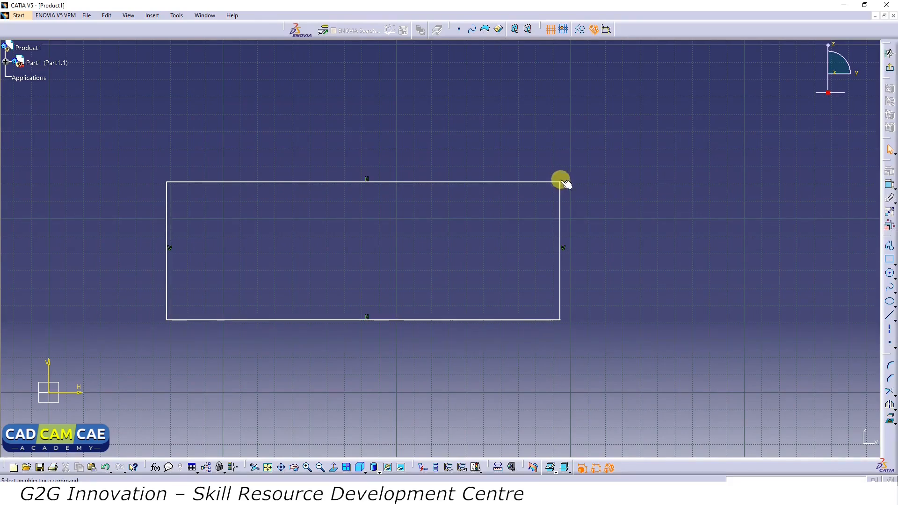
left_click_drag(557, 181, 366, 236)
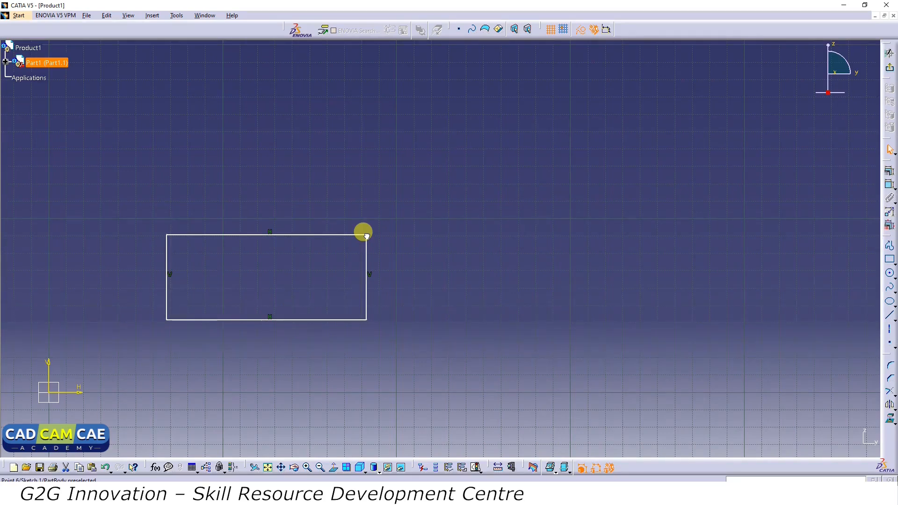
left_click_drag(366, 235, 474, 198)
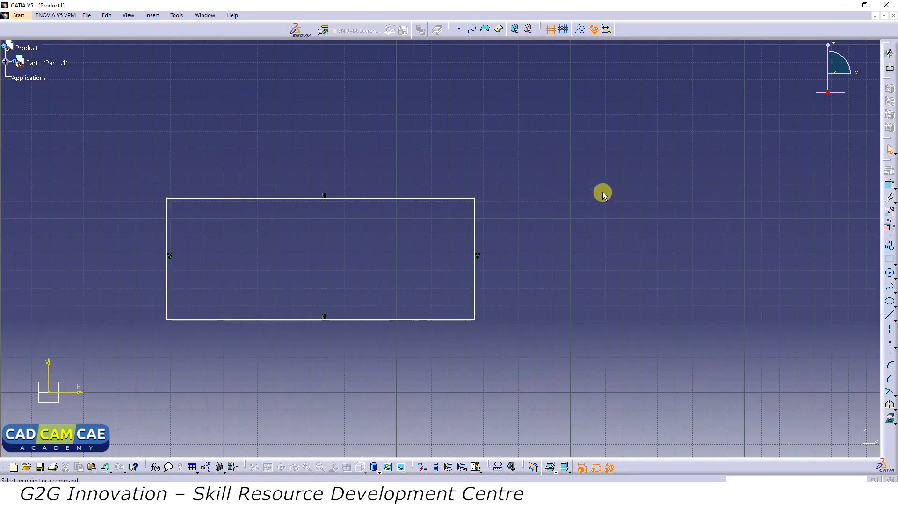
Add a length constraint to the rectangle's right vertical side and set it to 50 mm.
left_click(477, 264)
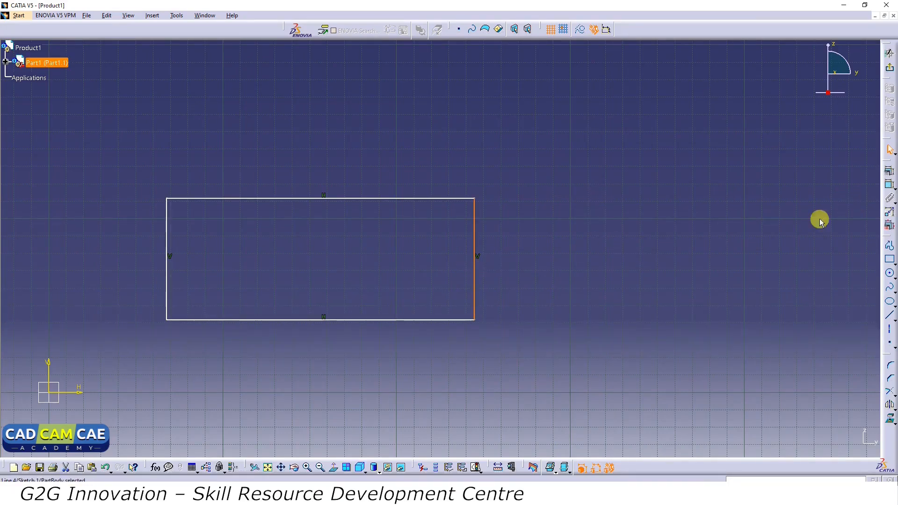
left_click(889, 186)
left_click(537, 263)
double_click(519, 256)
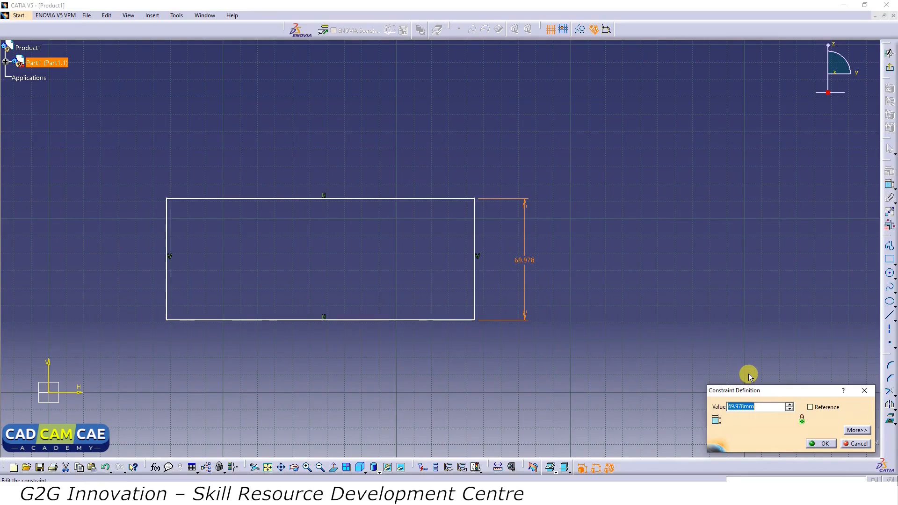
type("50")
key("Return")
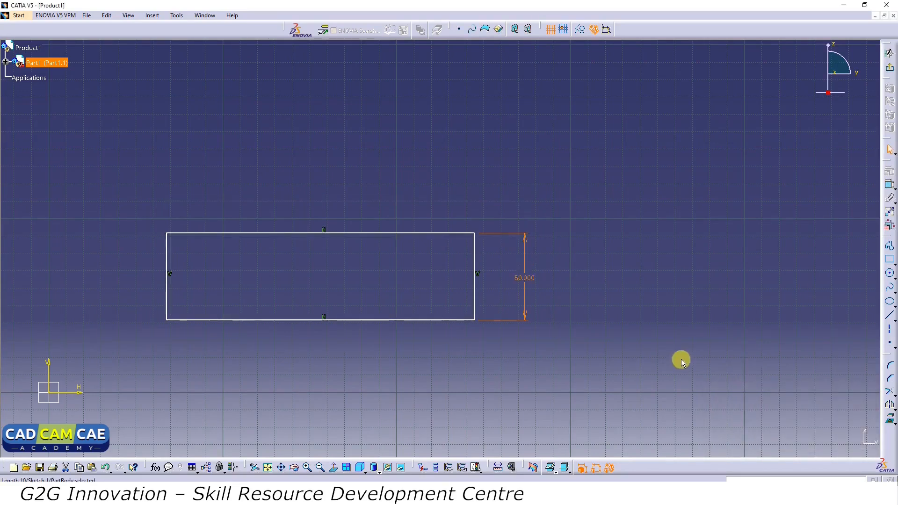
left_click(700, 320)
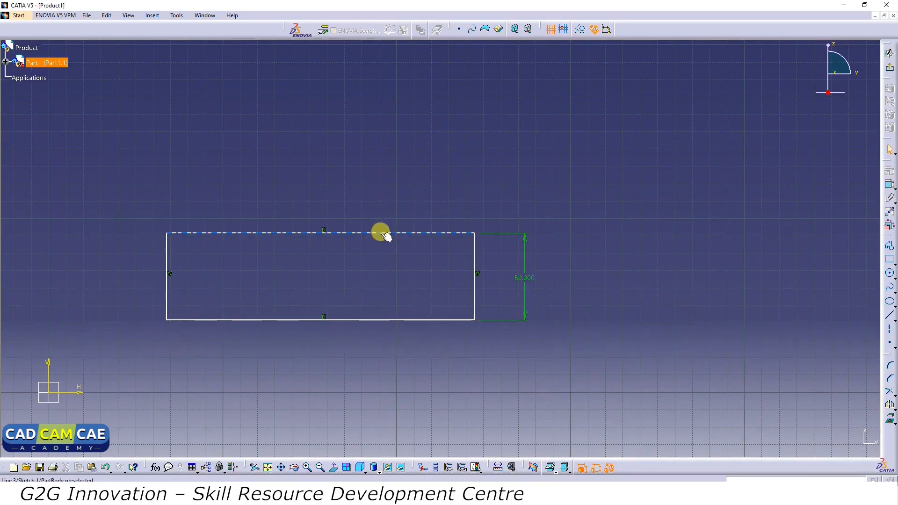
Start a length constraint on the rectangle's upper horizontal side.
left_click(380, 233)
left_click(890, 184)
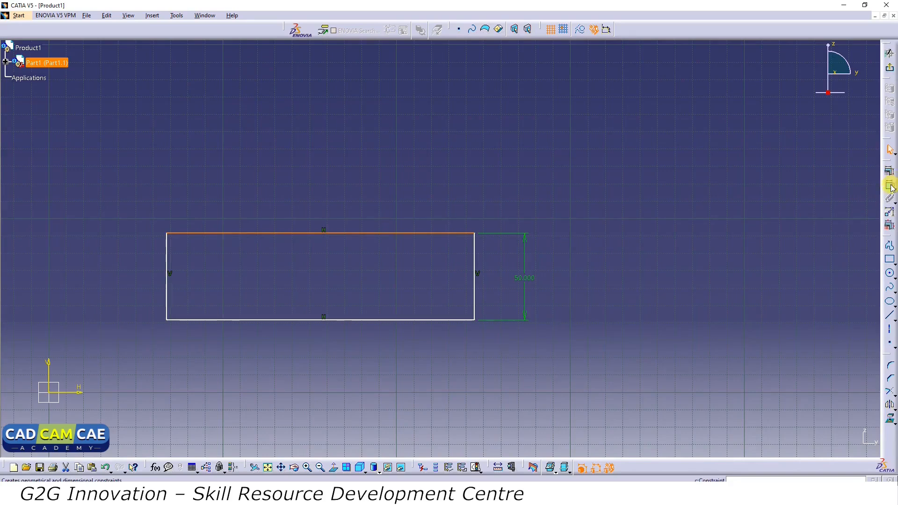
Dimension the rectangle's upper horizontal edge and set its length to 100 mm.
left_click(332, 196)
double_click(341, 194)
type("100")
key("Return")
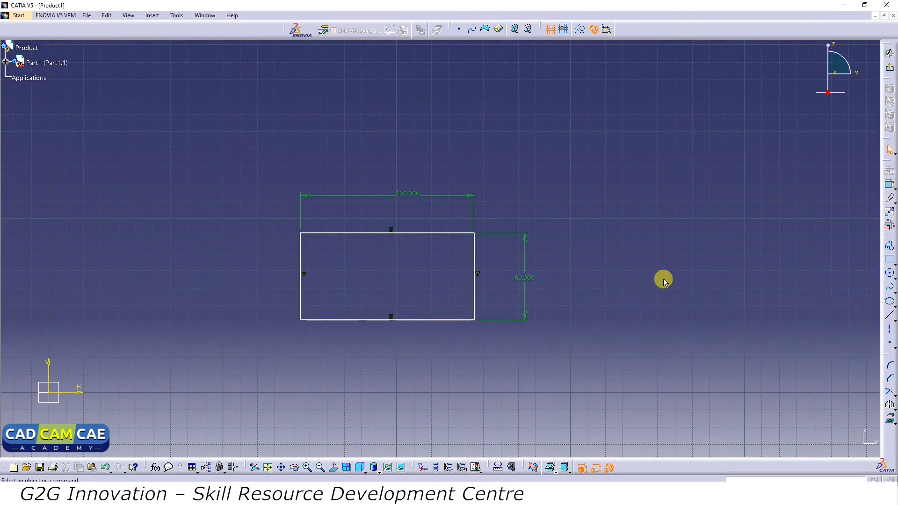
Dimension the vertical distance from the sketch origin to the rectangle's lower edge and set it to 50 mm.
left_click(337, 319)
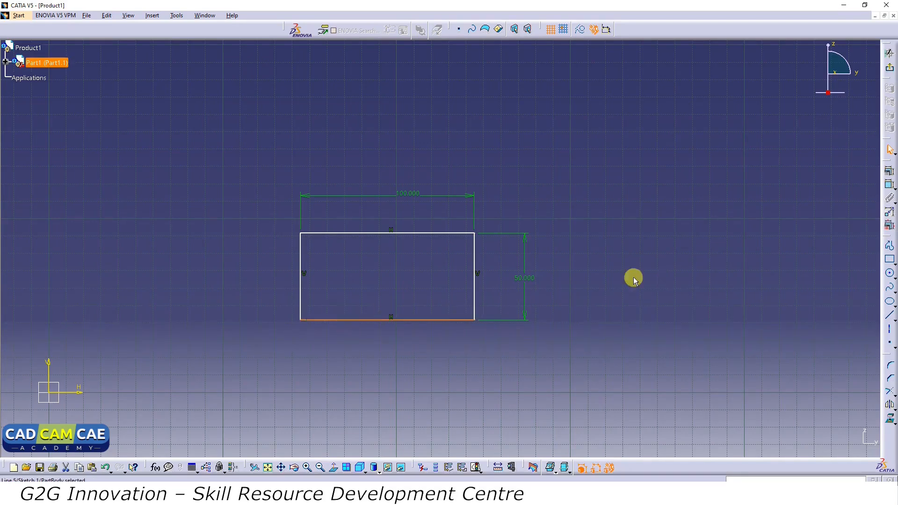
left_click(891, 190)
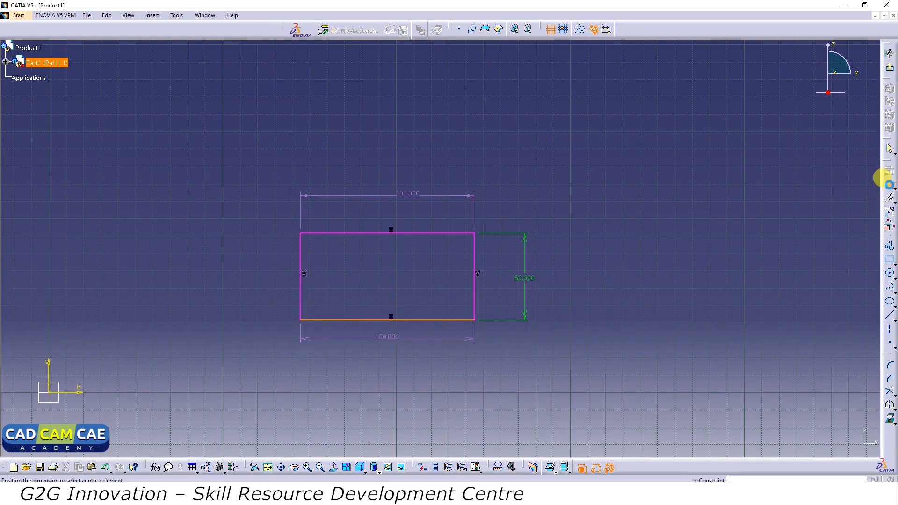
left_click(53, 392)
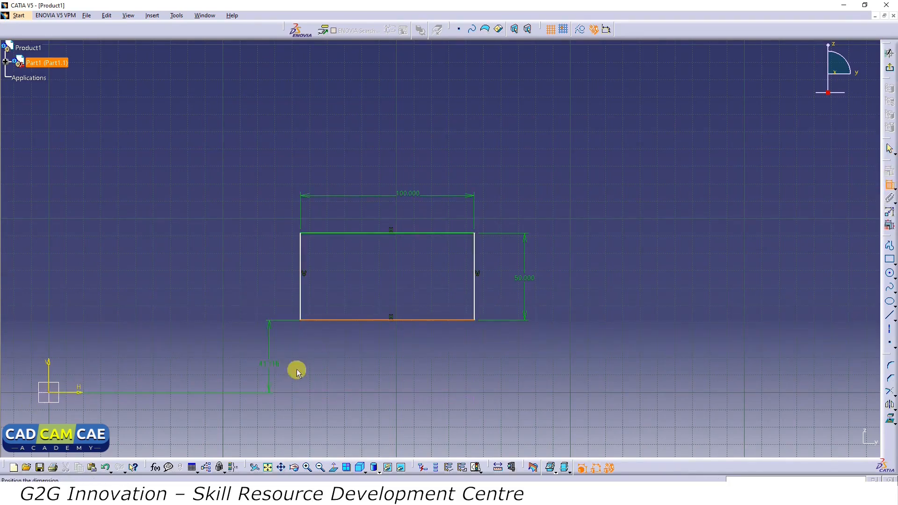
double_click(342, 368)
type("2")
type("50.000mm")
key("Return")
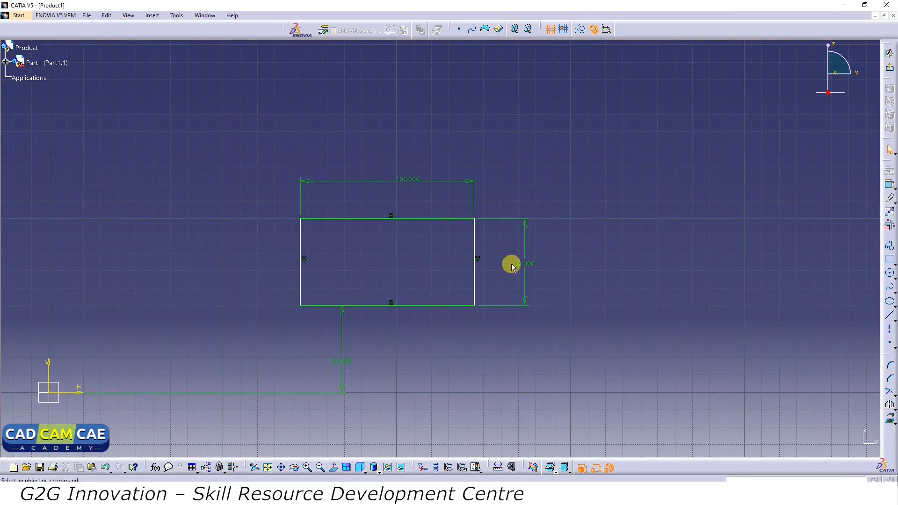
Dimension the horizontal distance from the sketch origin to the rectangle's near vertical edge and set it to 100 mm.
left_click(307, 270)
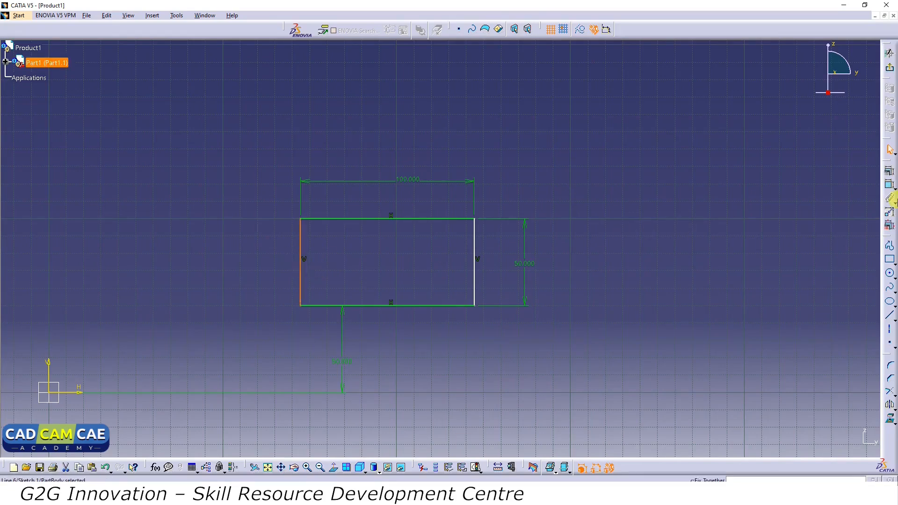
left_click(890, 187)
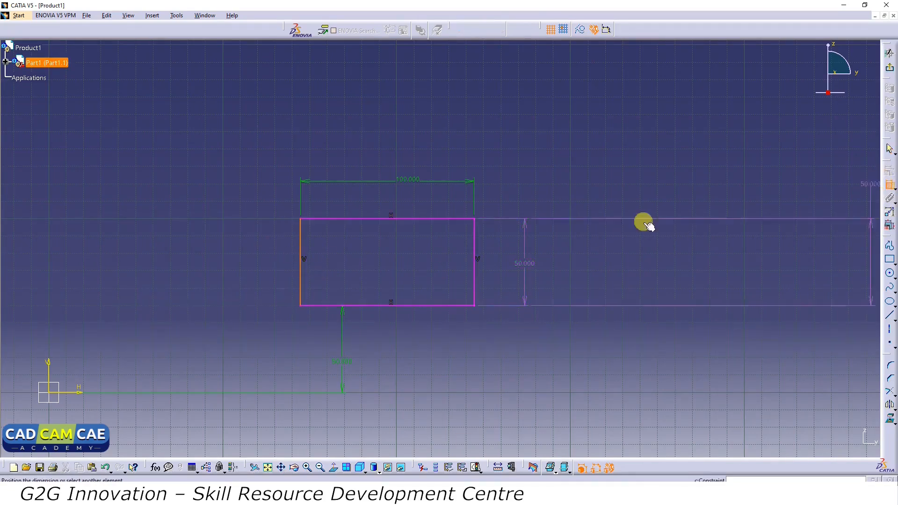
left_click(50, 393)
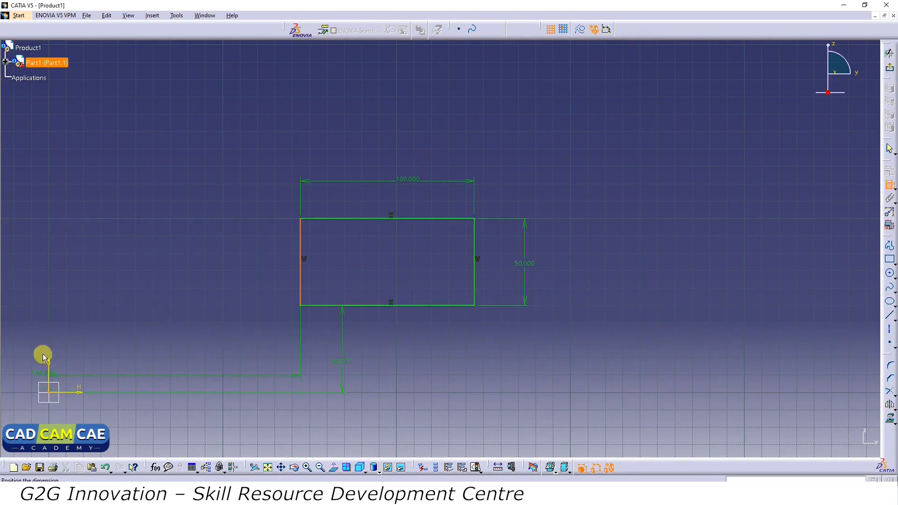
left_click(75, 238)
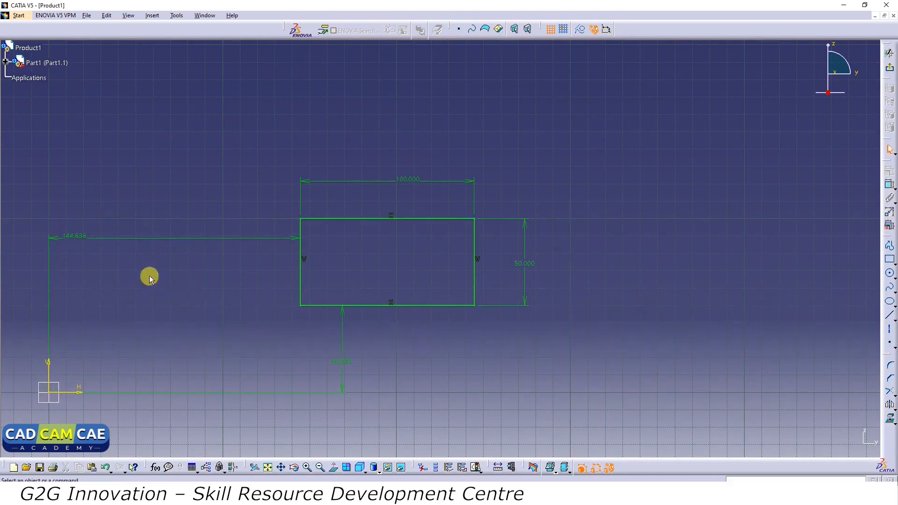
double_click(72, 236)
type("100")
key("Return")
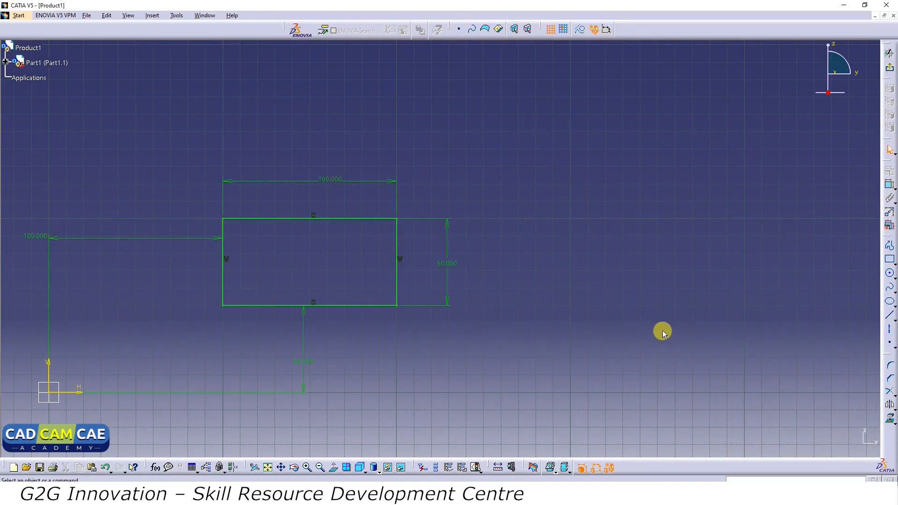
Replace the rectangle and all its dimensions with a circle about 56 mm in radius.
mouse_move(527, 115)
left_mouse_down()
mouse_move(507, 291)
mouse_move(76, 431)
mouse_move(3, 424)
left_mouse_up()
key("Delete")
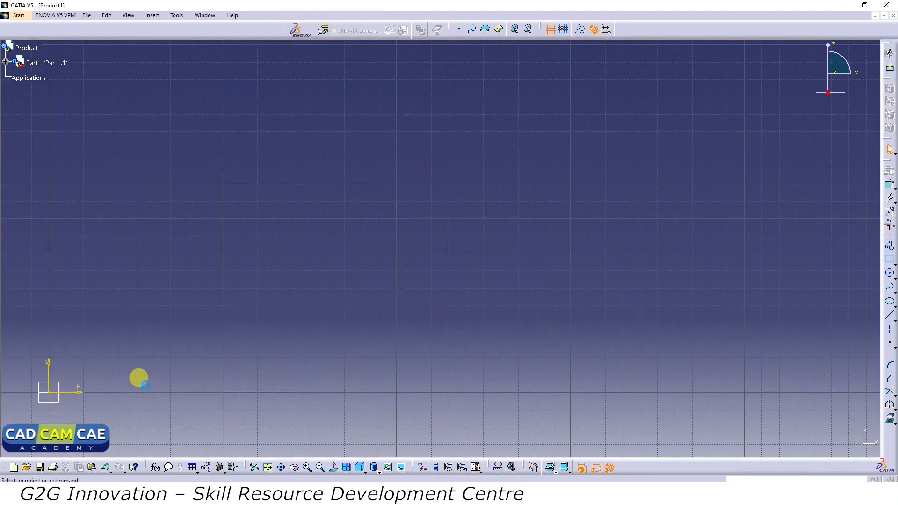
left_click(890, 273)
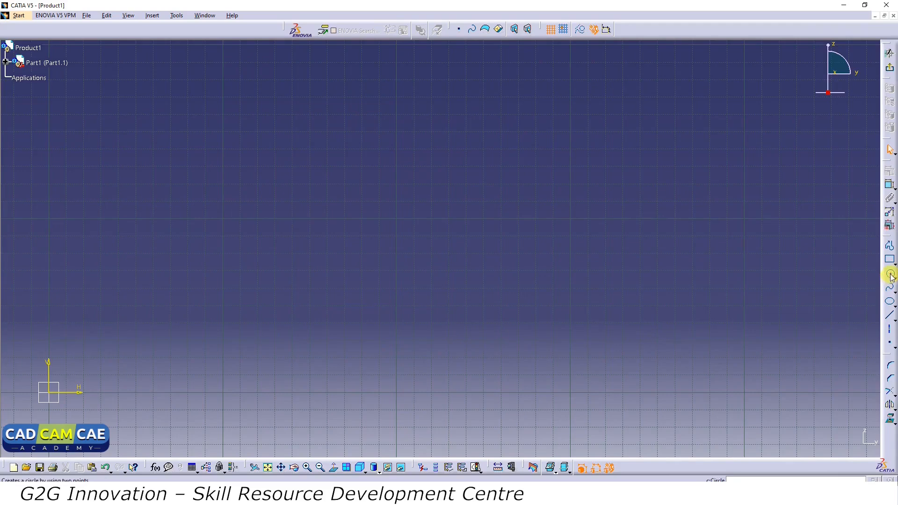
left_click(405, 243)
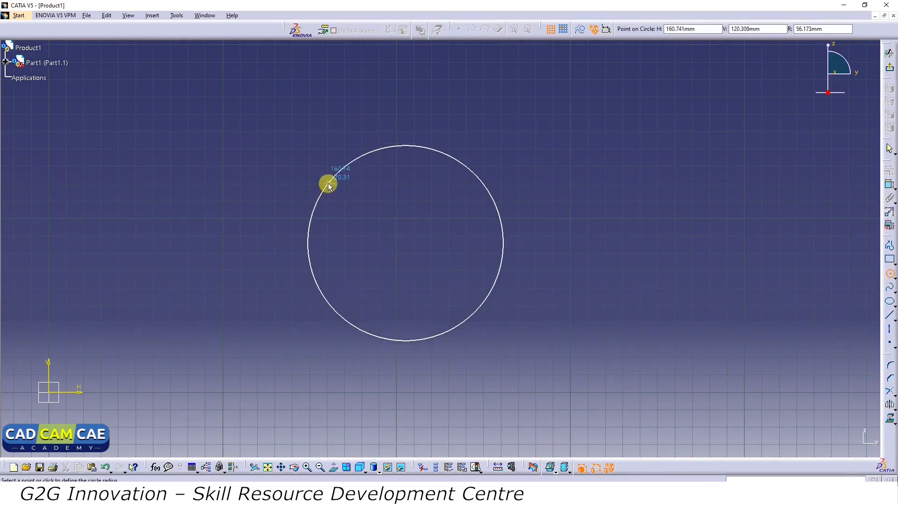
left_click(328, 184)
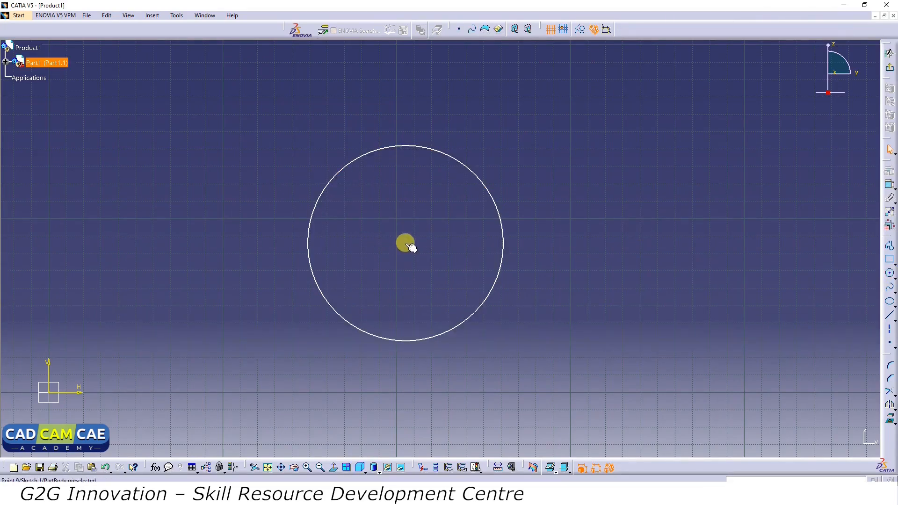
Move the circle by its centre point and reshape it by its circumference to a diameter of about 93 mm.
mouse_move(405, 245)
left_mouse_down()
mouse_move(479, 263)
mouse_move(304, 295)
mouse_move(368, 211)
mouse_move(466, 226)
mouse_move(372, 265)
mouse_move(387, 263)
left_mouse_up()
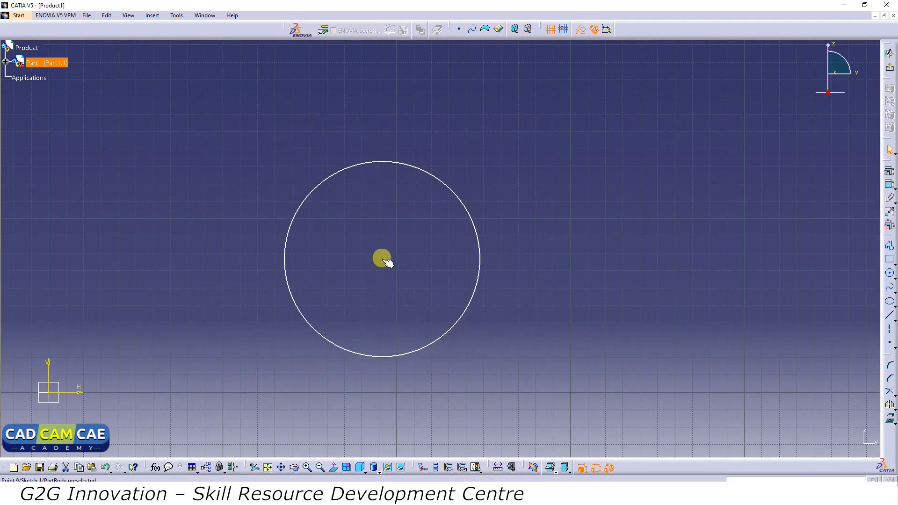
left_click(621, 261)
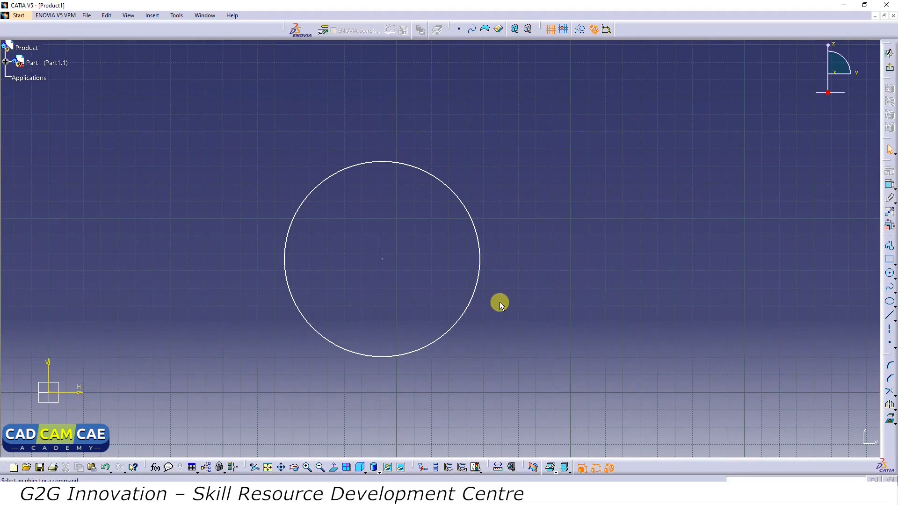
left_click(474, 293)
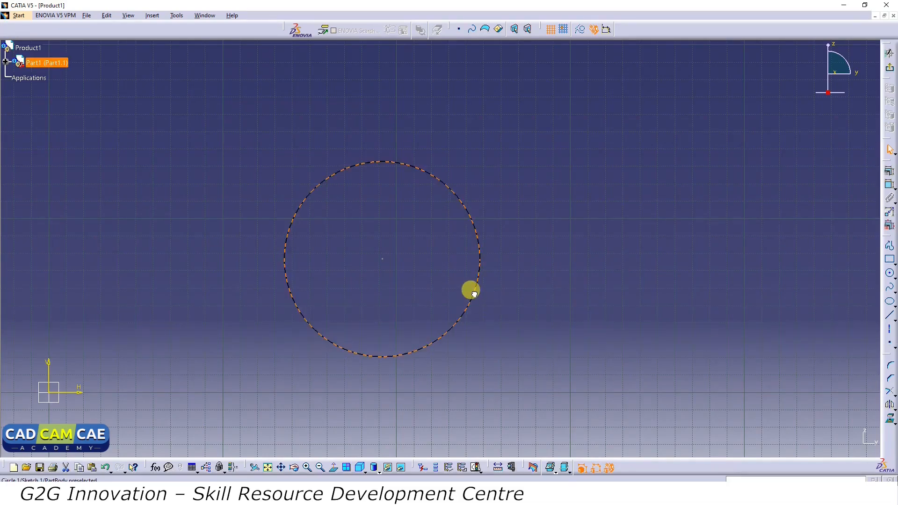
mouse_move(474, 294)
left_mouse_down()
mouse_move(445, 265)
mouse_move(409, 263)
mouse_move(483, 307)
mouse_move(432, 268)
mouse_move(483, 290)
mouse_move(464, 264)
left_mouse_up()
left_click(533, 276)
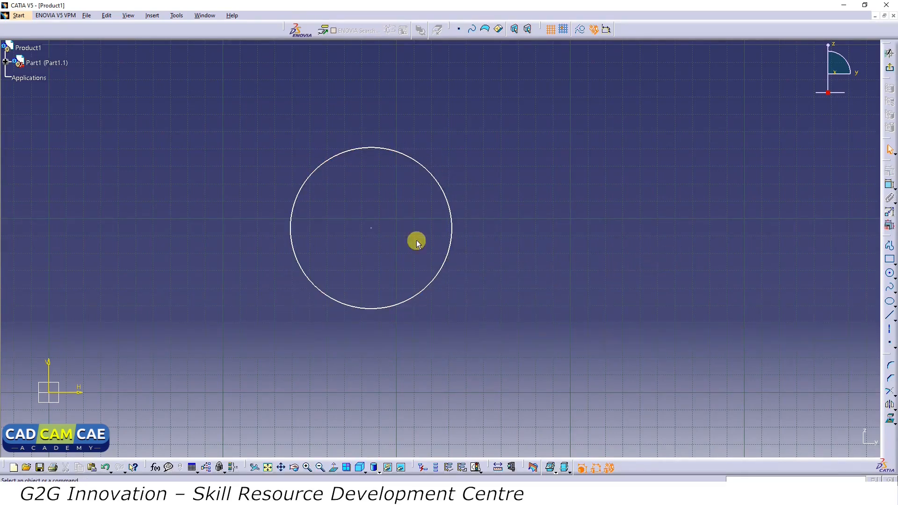
Dimension the circle's diameter and set it to 100 mm.
left_click(447, 204)
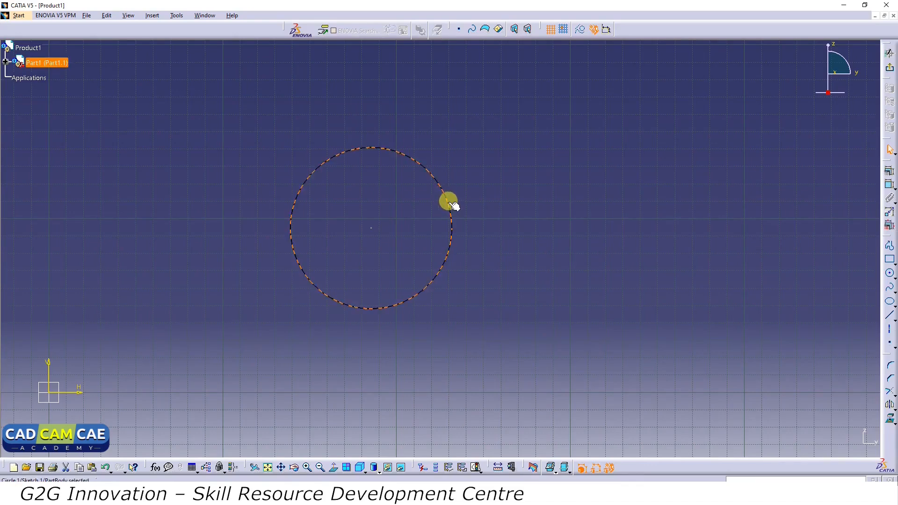
left_click(889, 185)
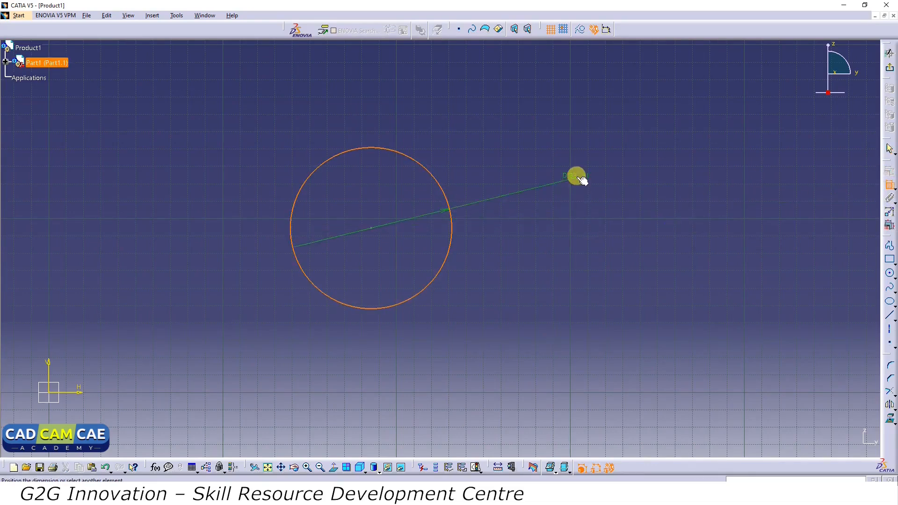
left_click(522, 168)
double_click(522, 166)
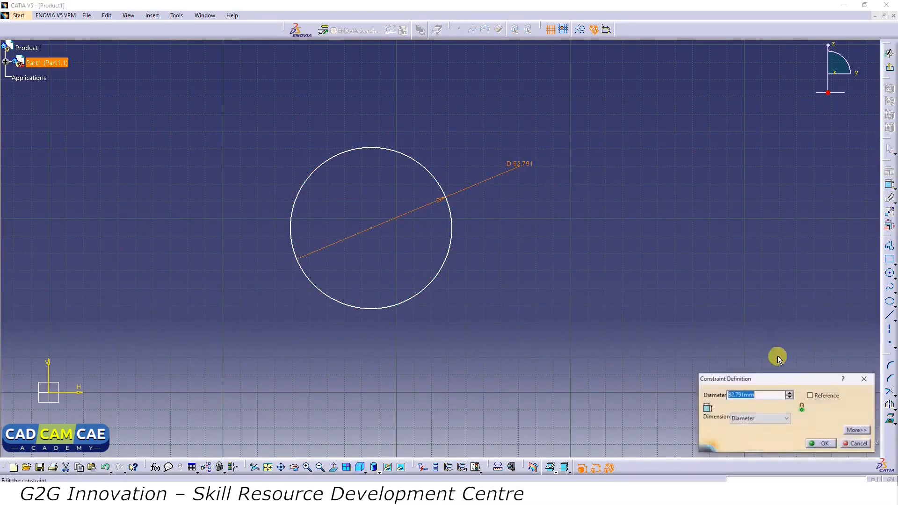
type("100")
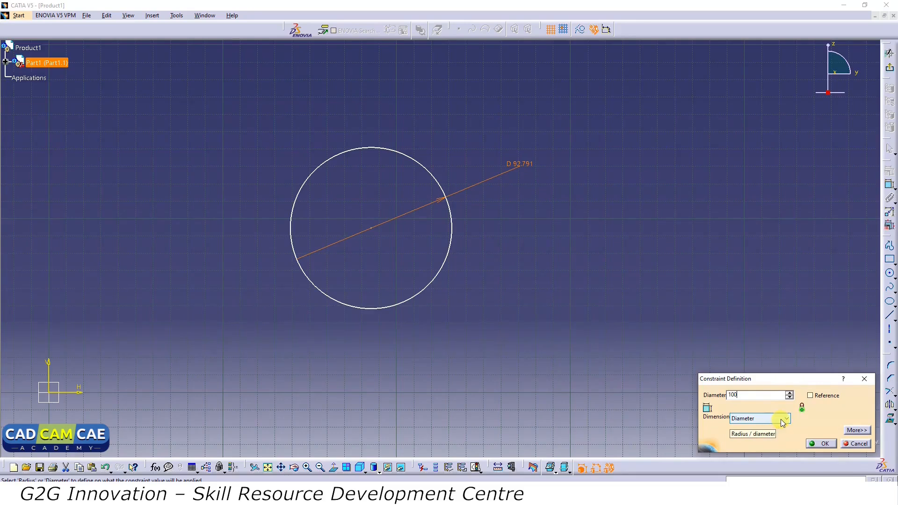
left_click(828, 444)
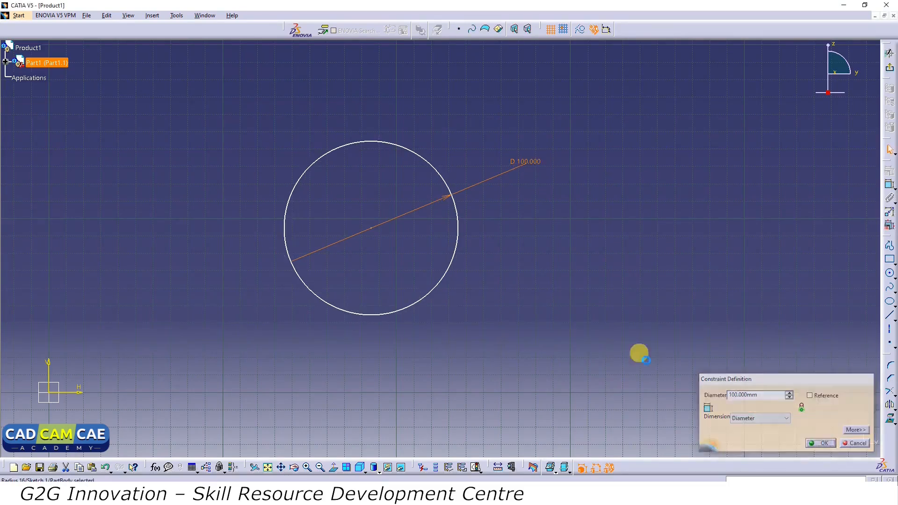
Replace the dimensioned circle with a new circle about 60 mm in radius.
left_click_drag(641, 105, 181, 393)
key("Delete")
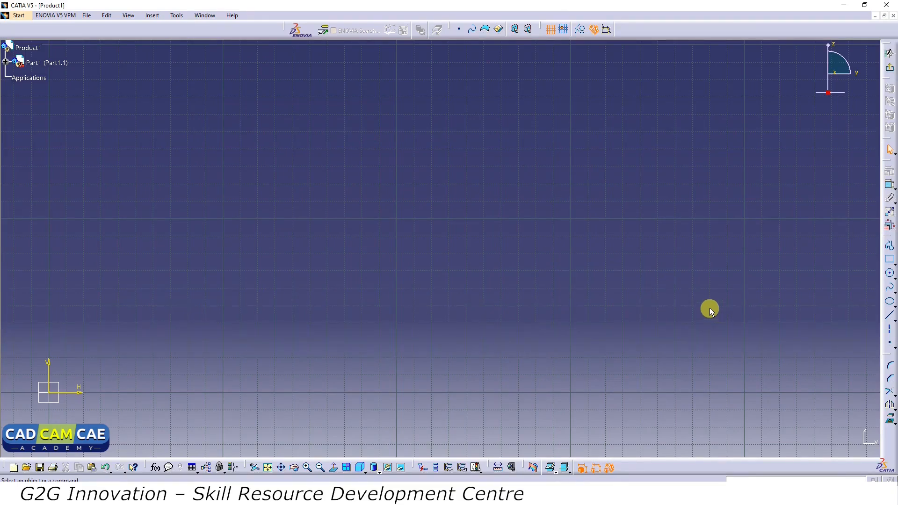
left_click(887, 274)
left_click(446, 254)
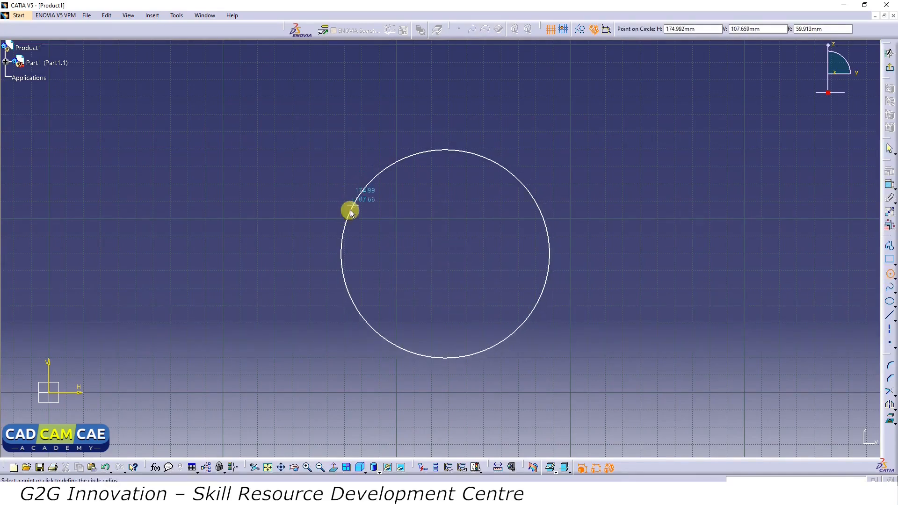
left_click(344, 213)
Draw a rectangle starting inside the circle and ending beyond its lower right side so that the two shapes overlap.
left_click(889, 259)
left_click(402, 229)
left_click(694, 378)
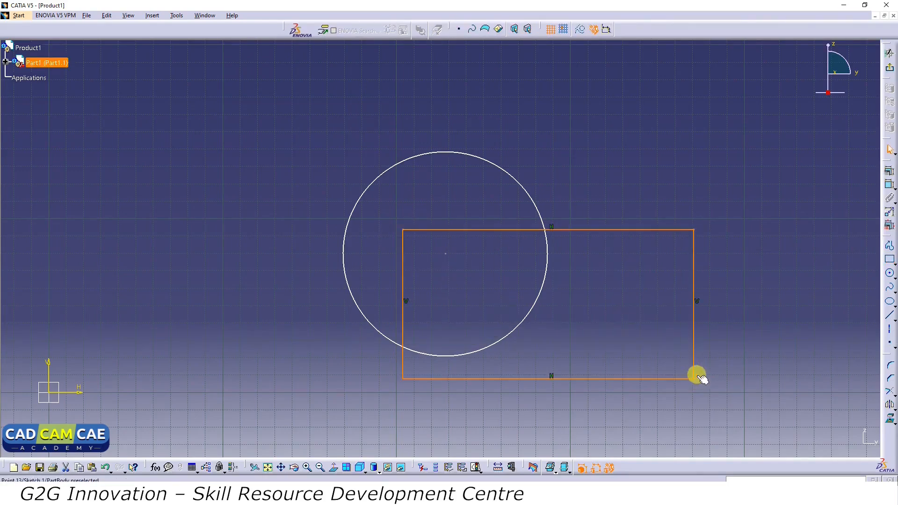
Dimension the vertical distance between the rectangle's upper edge and the top of the circle.
left_click(488, 230)
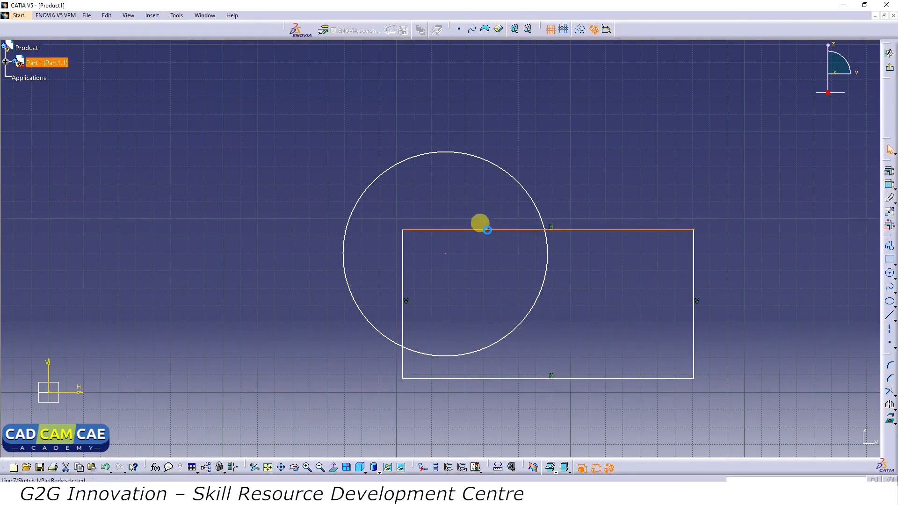
left_click(878, 187)
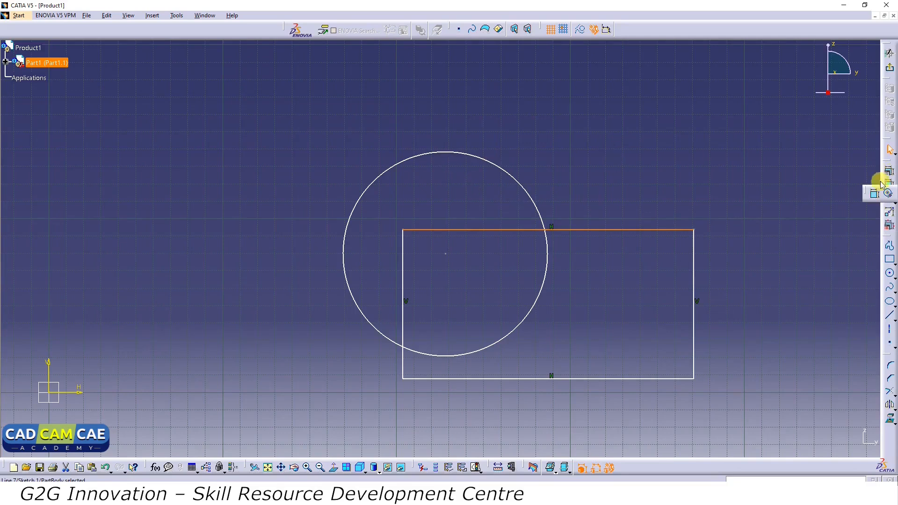
left_click(448, 151)
left_click(584, 166)
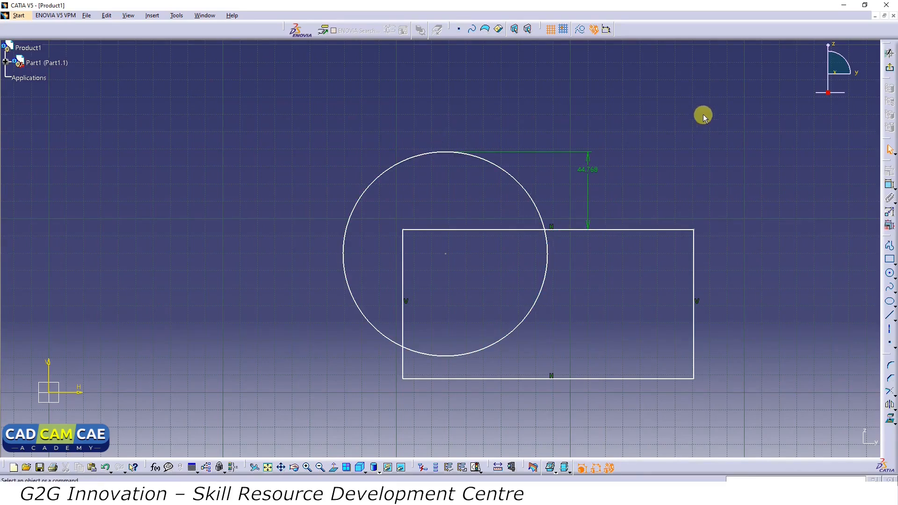
Try to set the distance between the circle and the rectangle's upper edge to -10 mm, and delete that dimension.
left_click(587, 168)
double_click(587, 168)
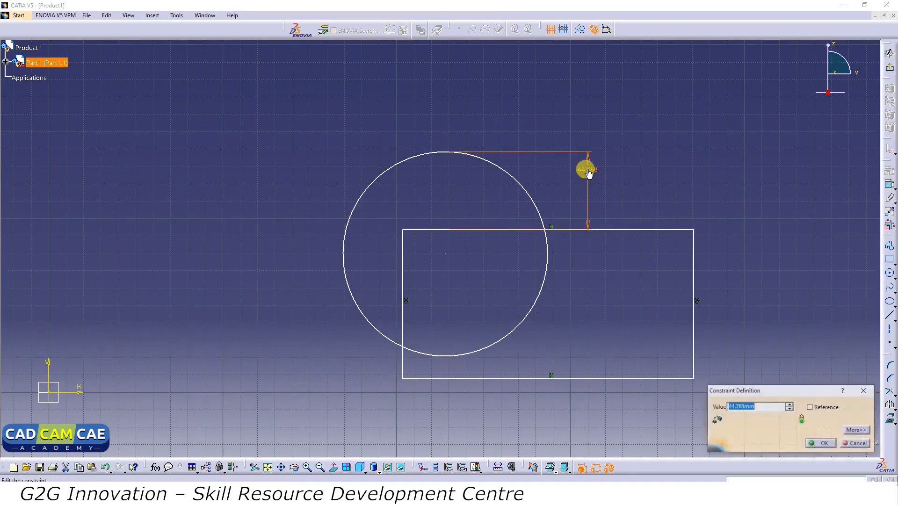
type("-10")
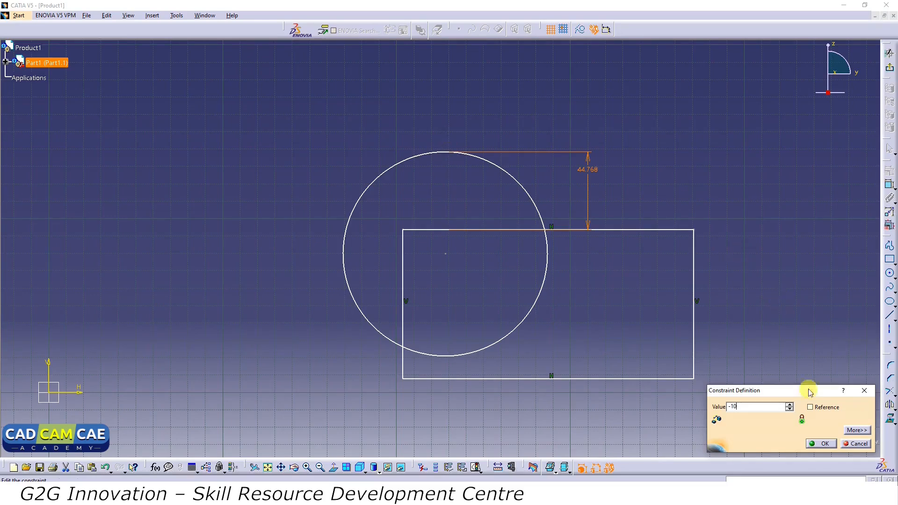
left_click(826, 443)
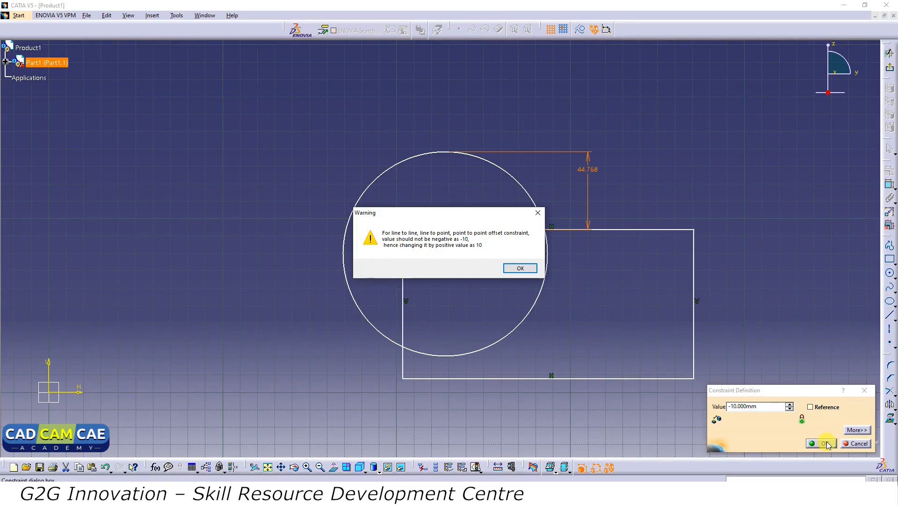
left_click(520, 269)
left_click(856, 443)
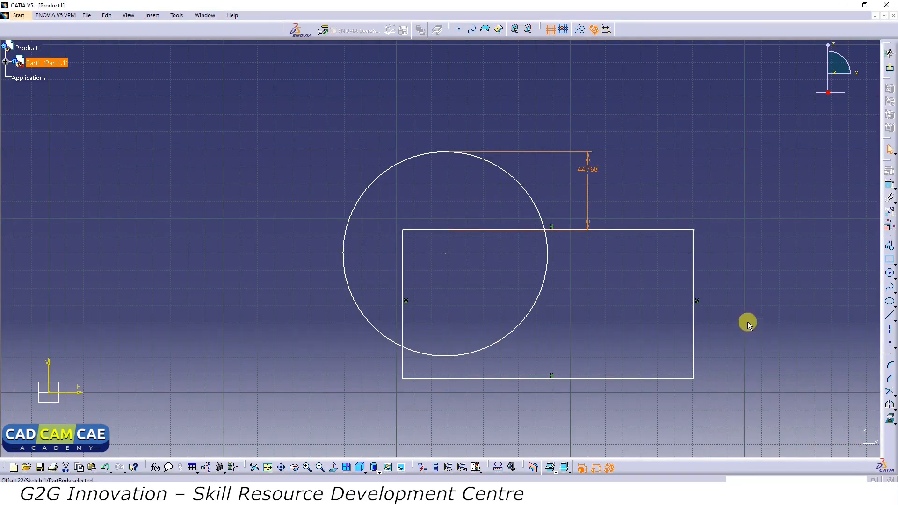
key("Delete")
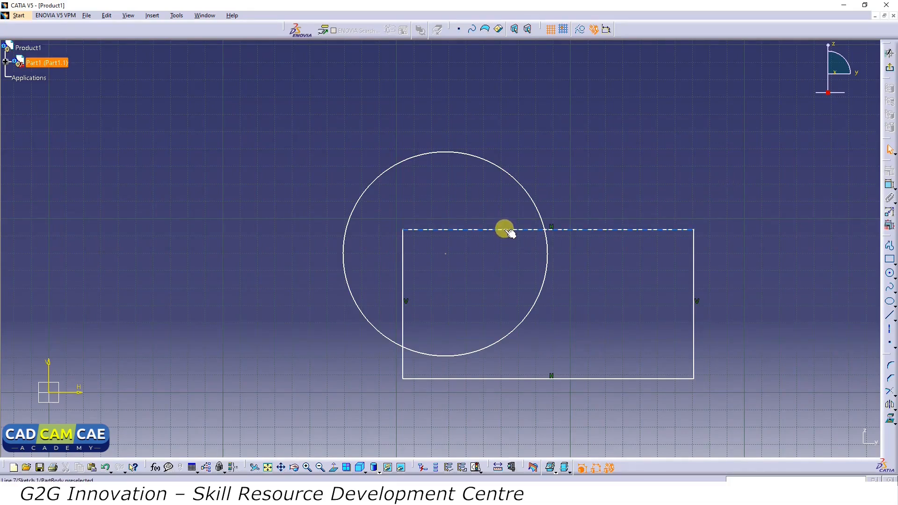
Move the rectangle's upper edge upward until it lies above the top of the circle.
left_click(505, 230)
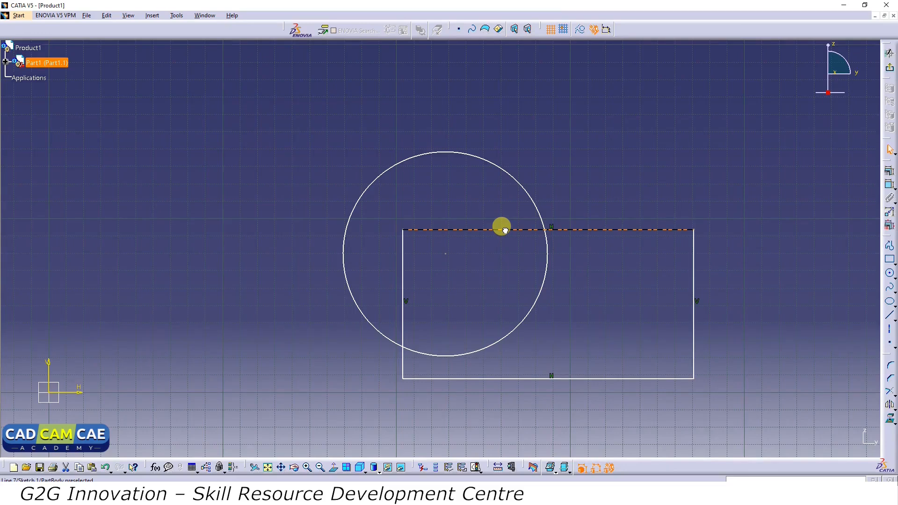
left_click_drag(505, 229, 512, 118)
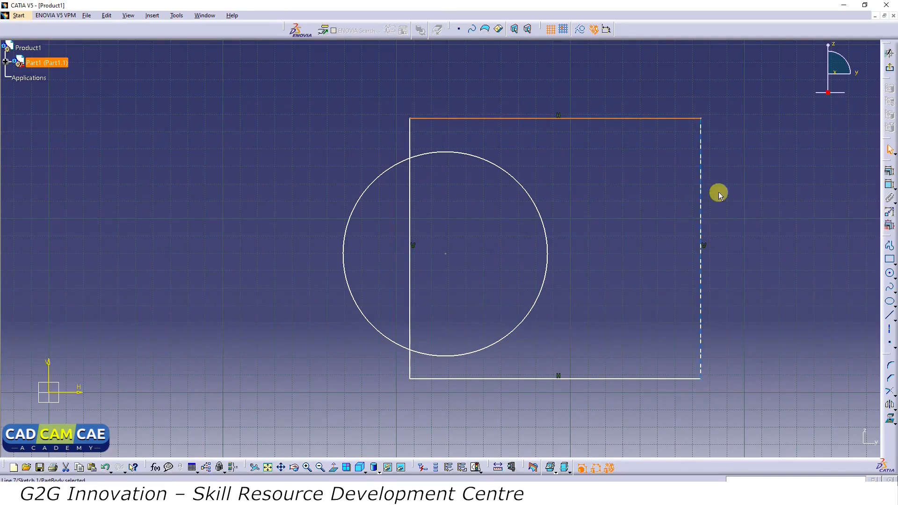
left_click(750, 190)
Dimension the vertical distance between the rectangle's upper edge and the top of the circle and set it to 10 mm.
left_click(889, 184)
left_click(451, 118)
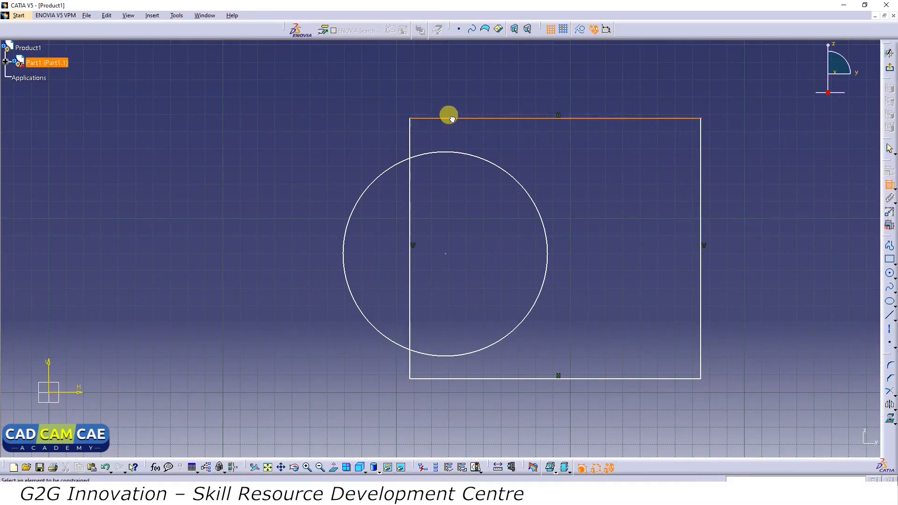
left_click(559, 150)
double_click(565, 151)
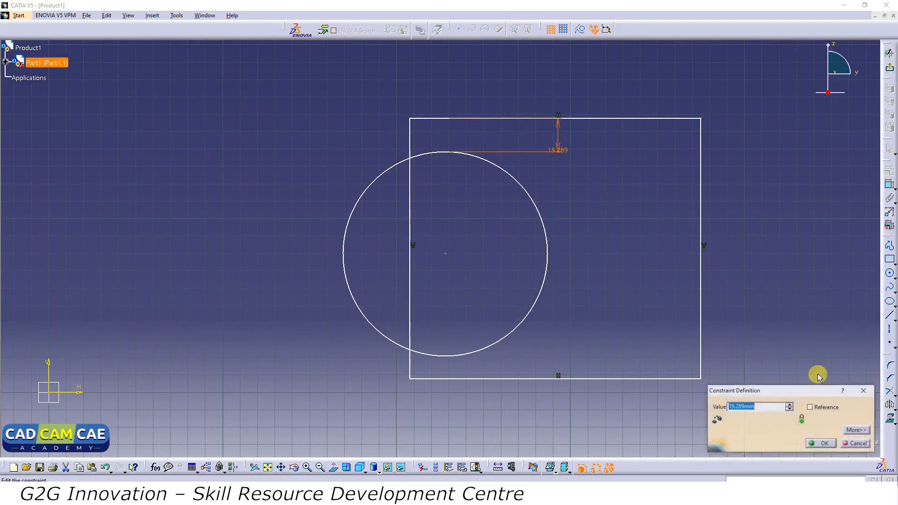
type("10")
key("Return")
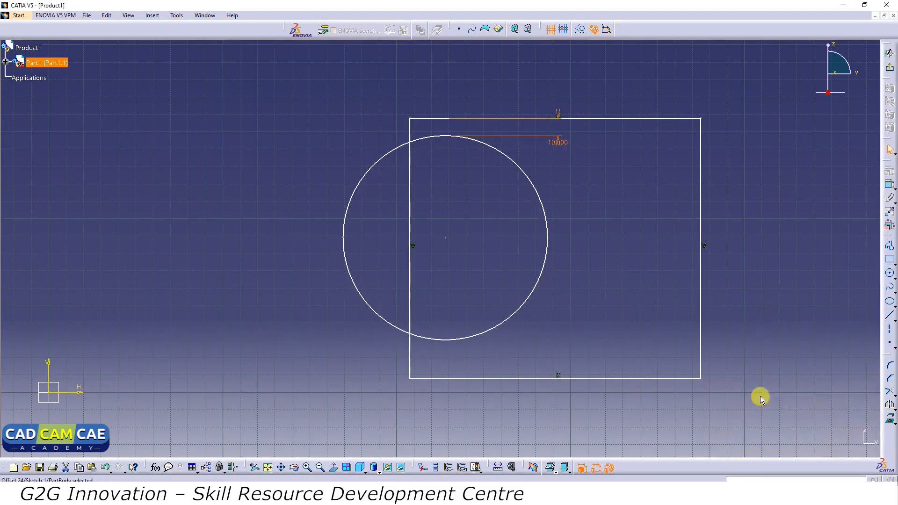
left_click(769, 322)
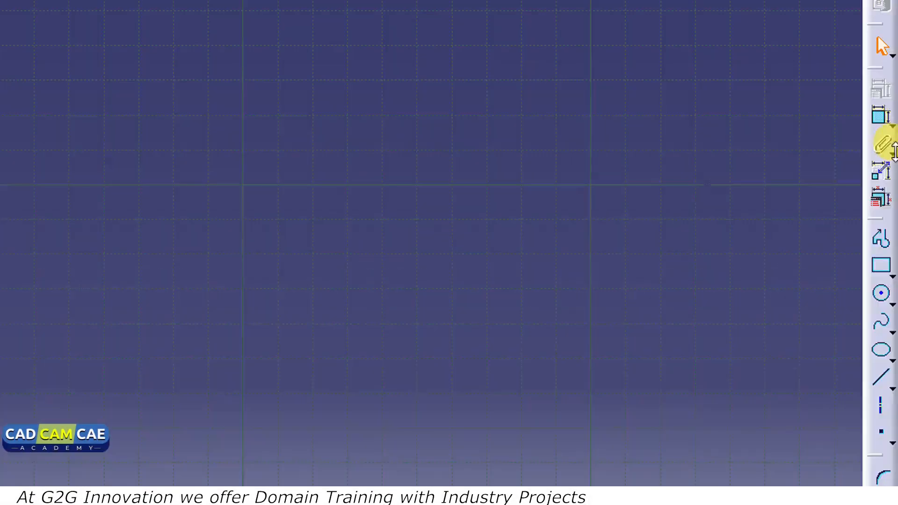
Sketch a closed five-sided profile with two vertical sides, a horizontal base, a slanted lower-right corner and a sloping upper edge.
left_click(891, 214)
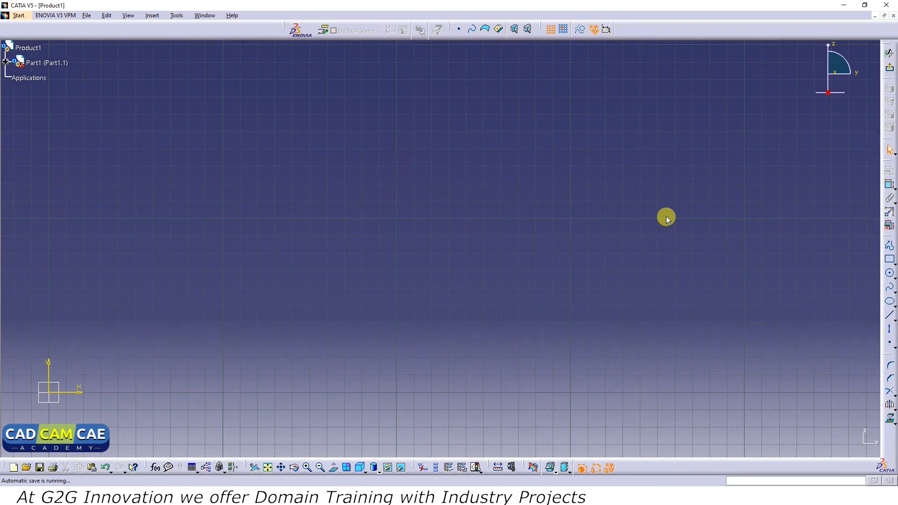
left_click(889, 245)
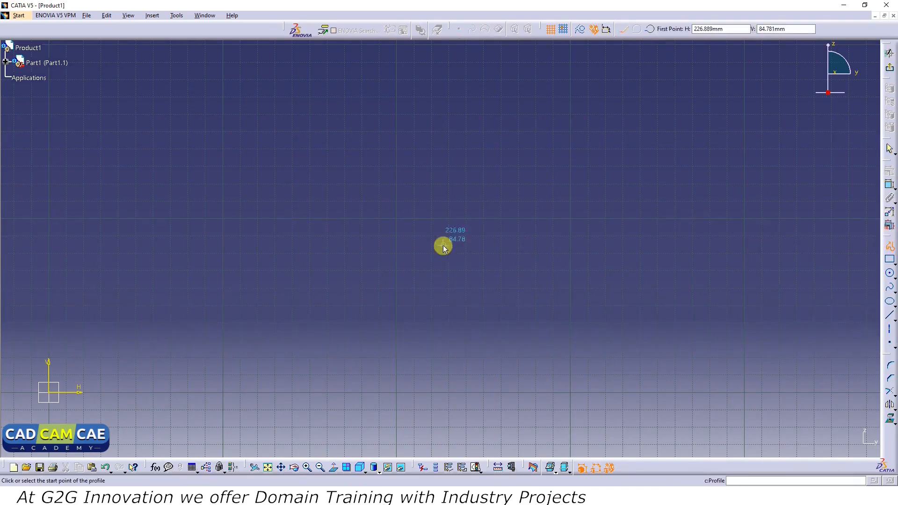
left_click(376, 184)
left_click(376, 276)
left_click(501, 276)
left_click(558, 250)
left_click(559, 208)
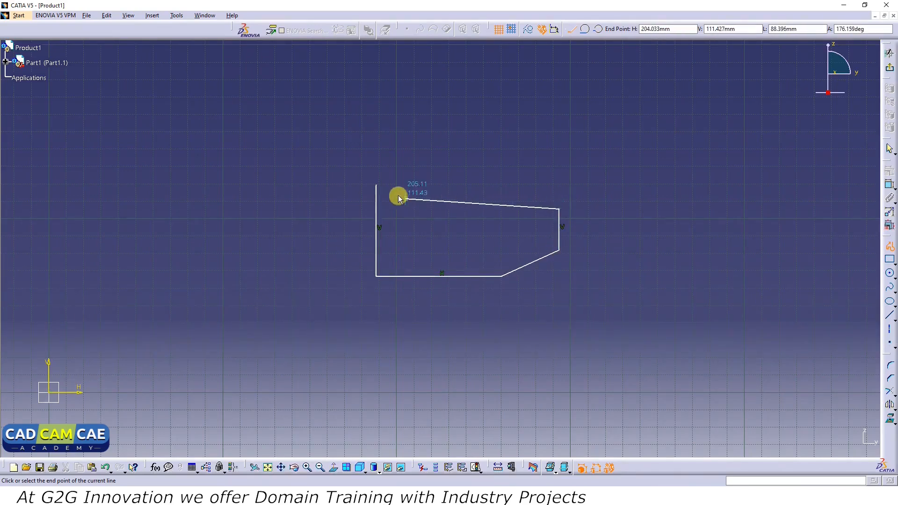
left_click(376, 184)
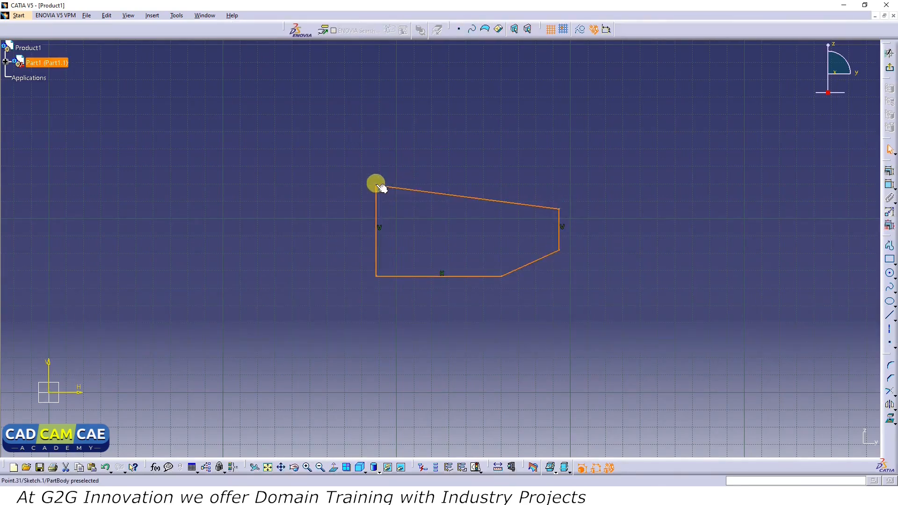
left_click(719, 176)
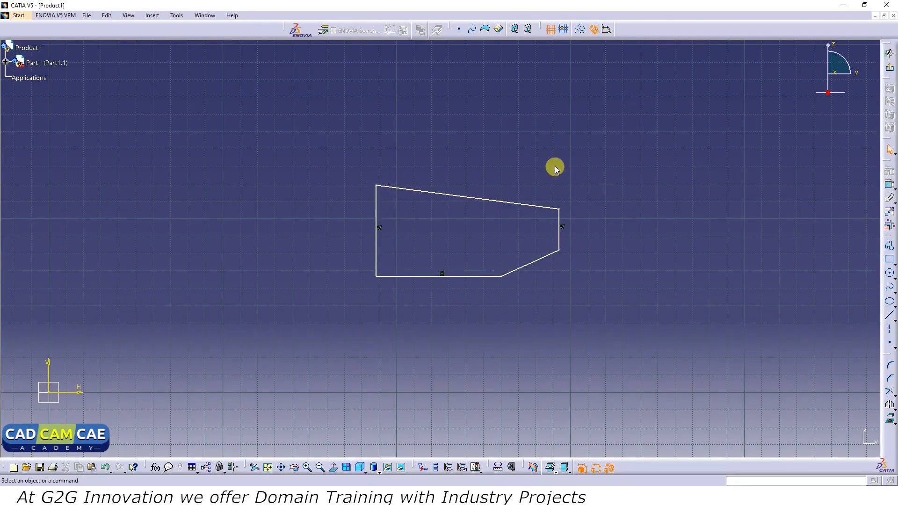
Apply Auto Constraint to all five lines of the profile.
left_click_drag(630, 147, 324, 310)
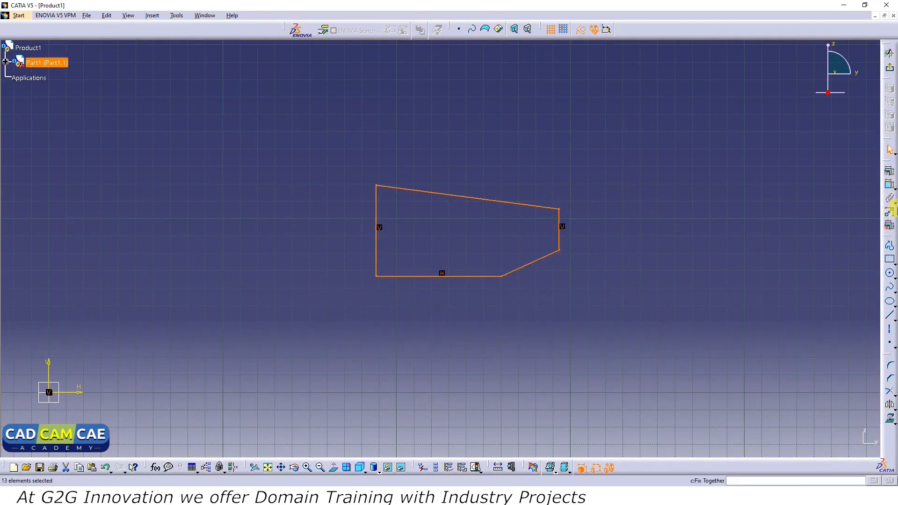
left_click(888, 211)
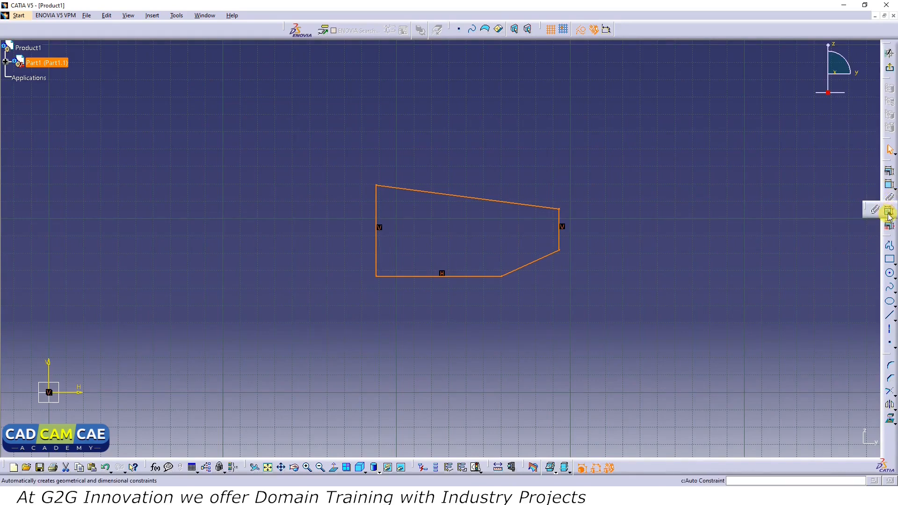
left_click(888, 213)
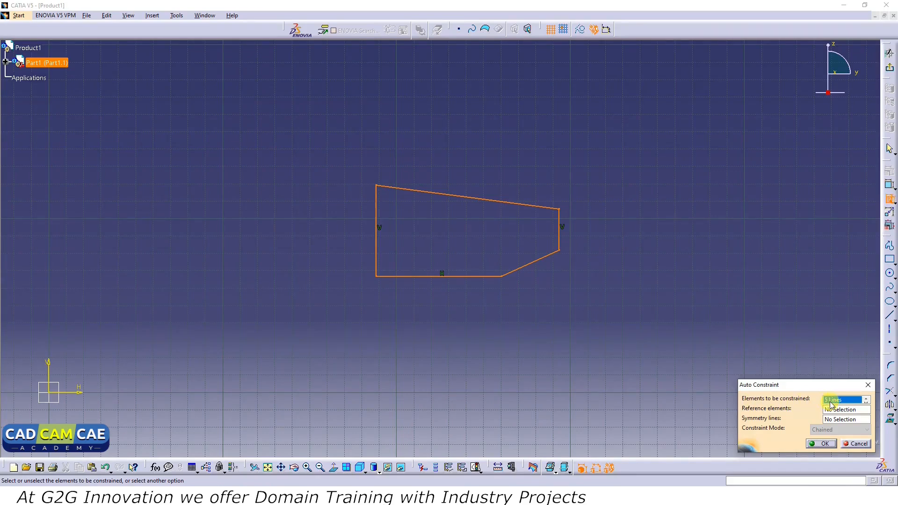
left_click(823, 444)
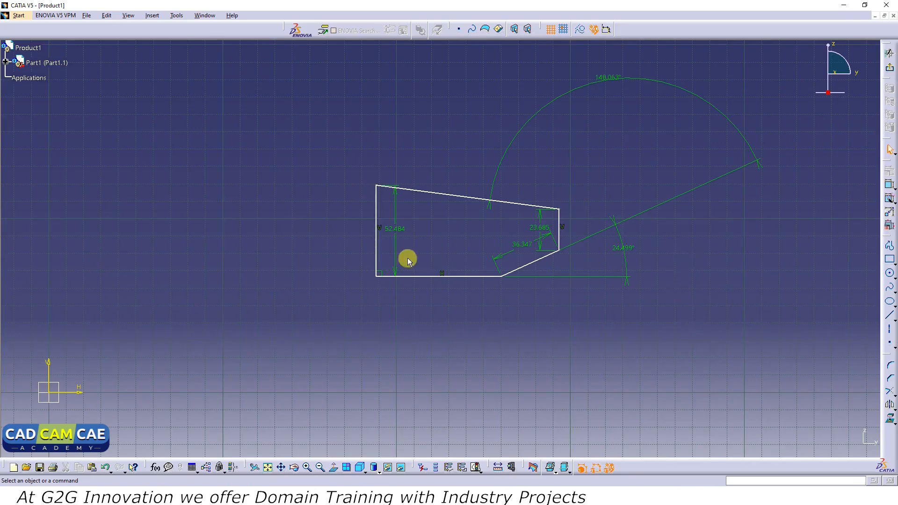
Delete all the automatically created length and angle dimensions from the profile.
left_click(395, 227)
key("Delete")
left_click(502, 141)
key("Delete")
left_click(540, 228)
key("Delete")
left_click(516, 246)
key("Delete")
left_click(626, 240)
key("Delete")
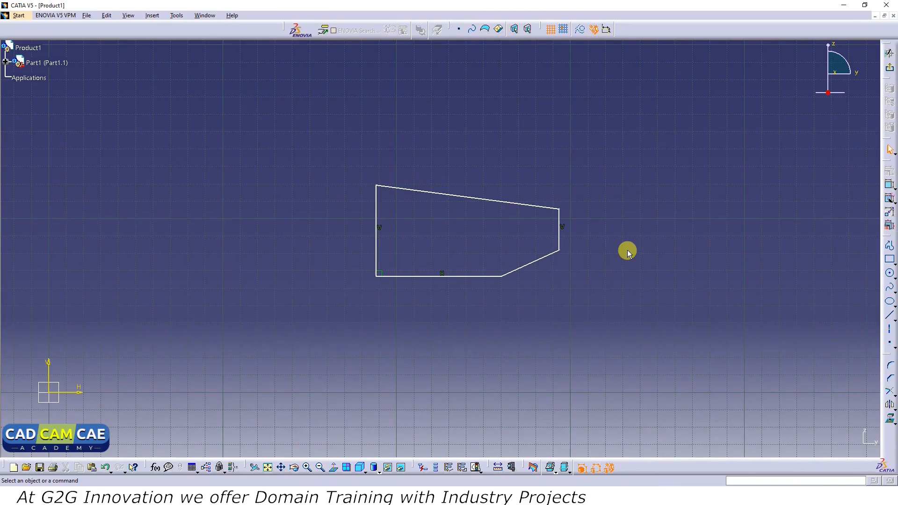
Apply Auto Constraint only to the profile's short right vertical line and the adjoining slanted line.
left_click(560, 238)
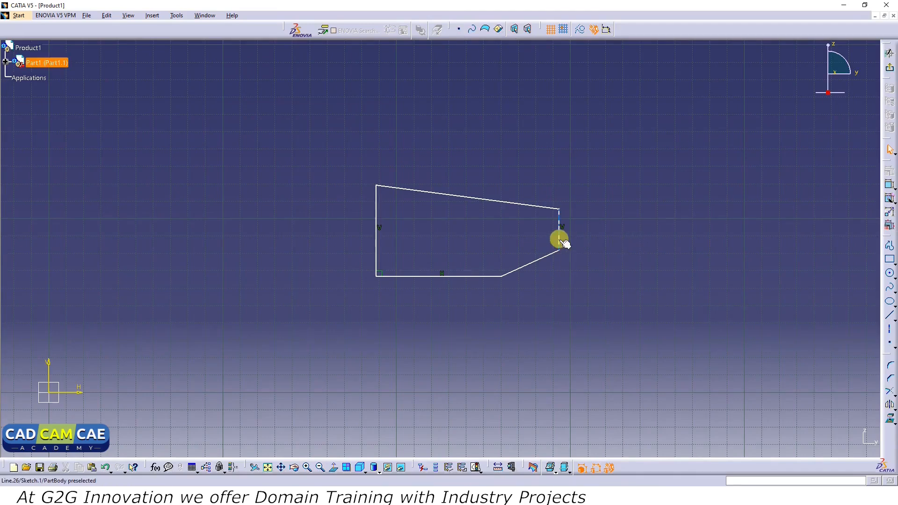
left_click(541, 257, "ctrl")
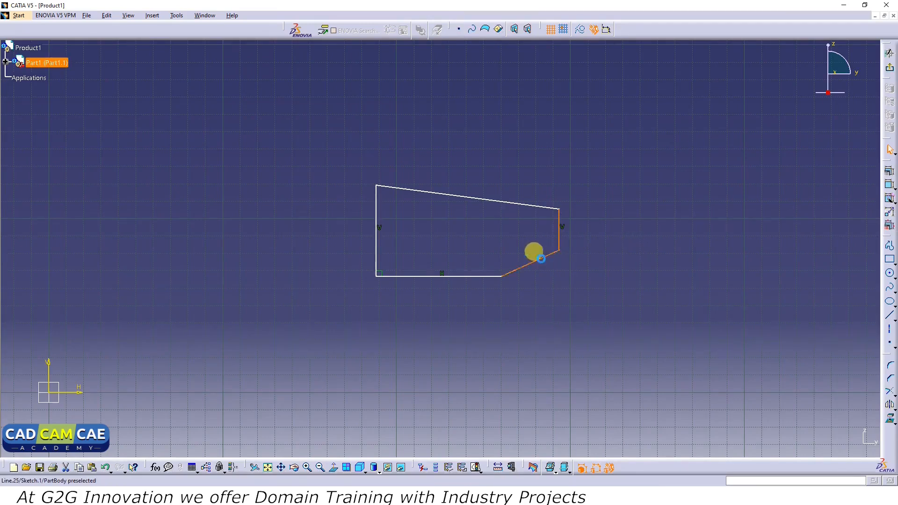
left_click(889, 212)
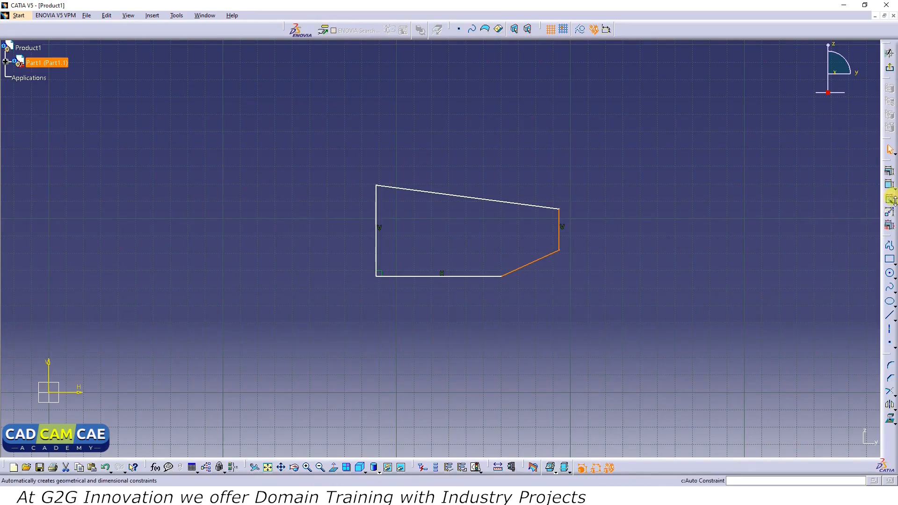
left_click(889, 215)
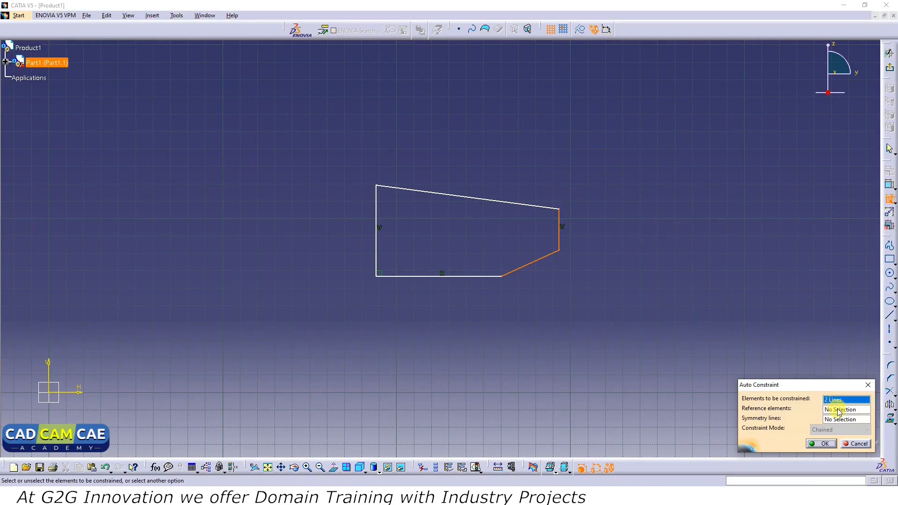
left_click(822, 444)
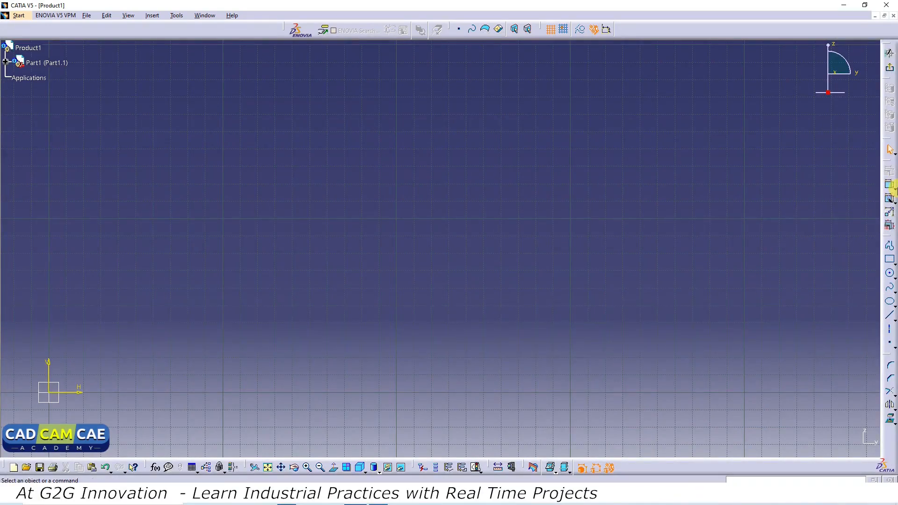
Draw a wide rectangle in the middle of the empty sketch.
left_click(895, 188)
left_click(890, 259)
left_click(339, 163)
left_click(531, 271)
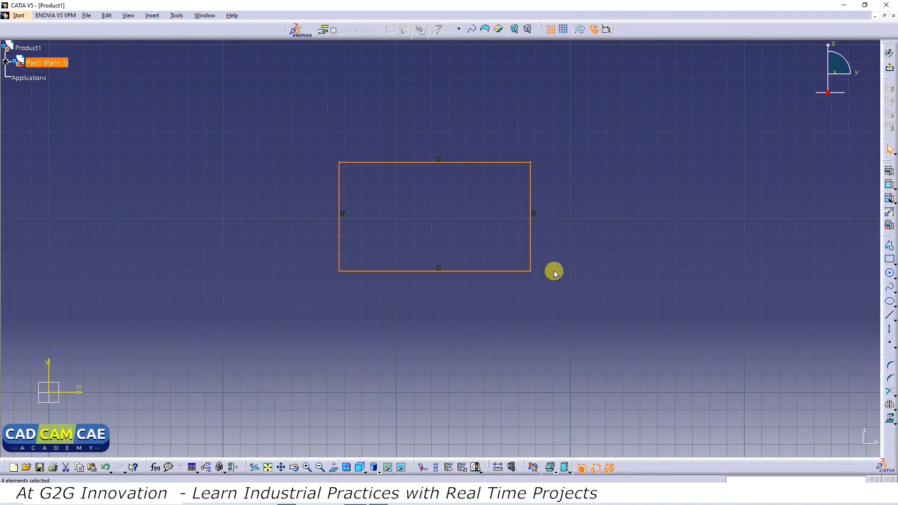
Draw one circle below the rectangle and a slightly larger one to its right, tangent to the upper edge's extension.
left_click(889, 274)
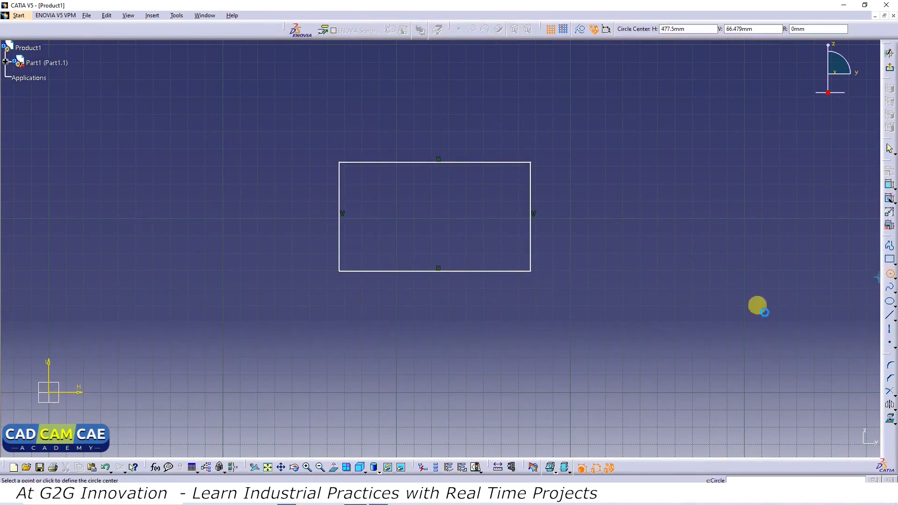
left_click(431, 348)
left_click(396, 345)
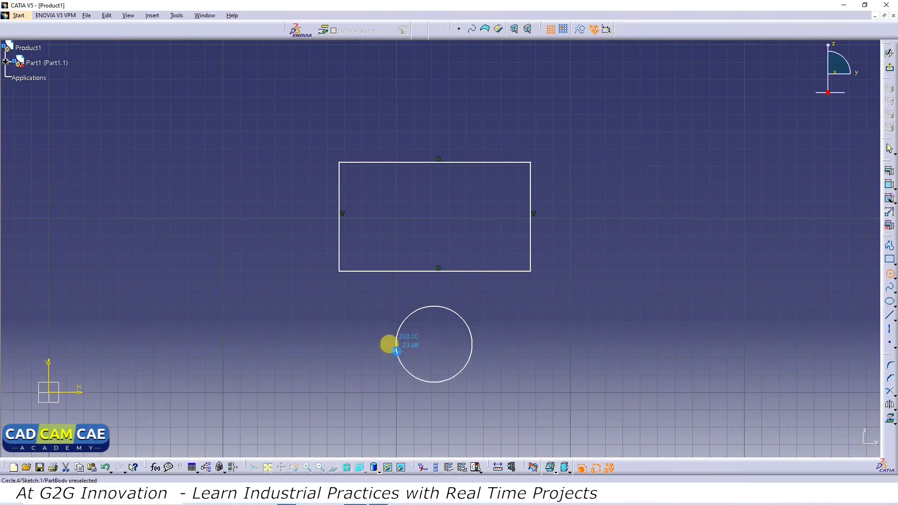
left_click(890, 274)
left_click(636, 206)
left_click(610, 168)
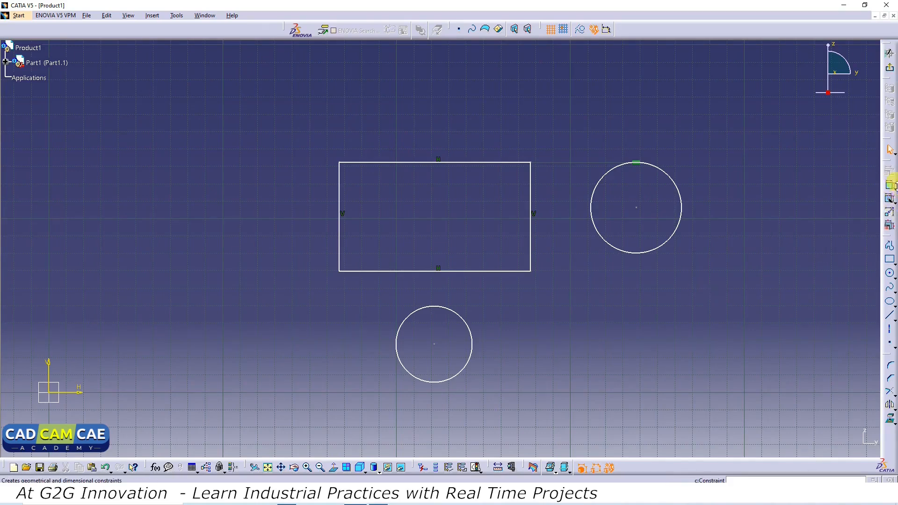
Apply a contact constraint between the rectangle's lower edge and the circle below it.
left_click(893, 188)
left_click(888, 195)
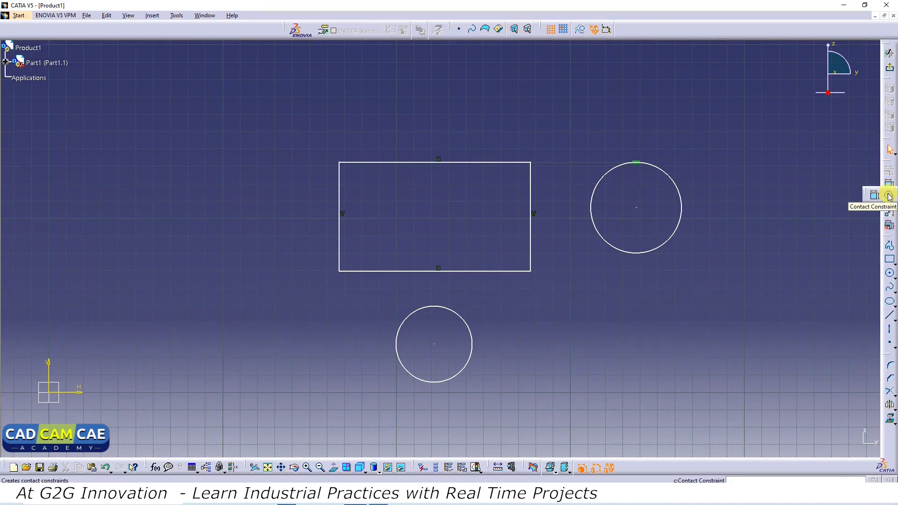
left_click(454, 272)
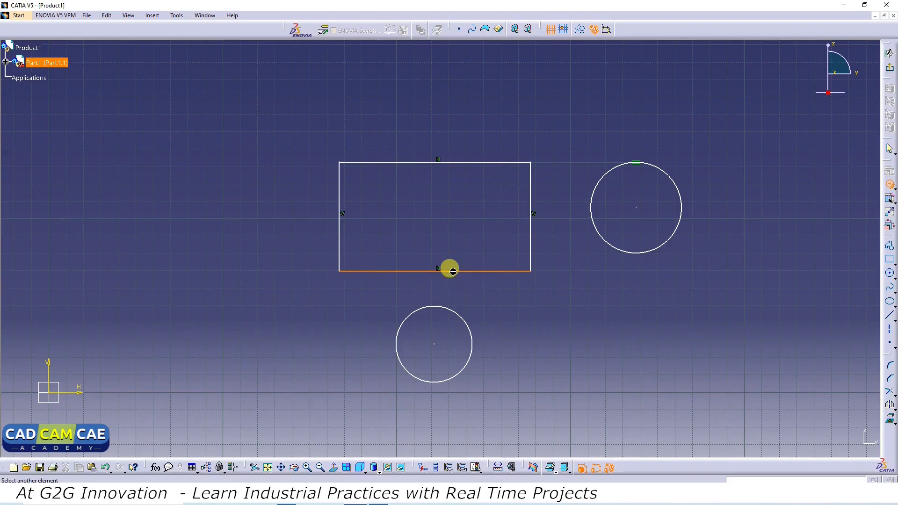
left_click(448, 308)
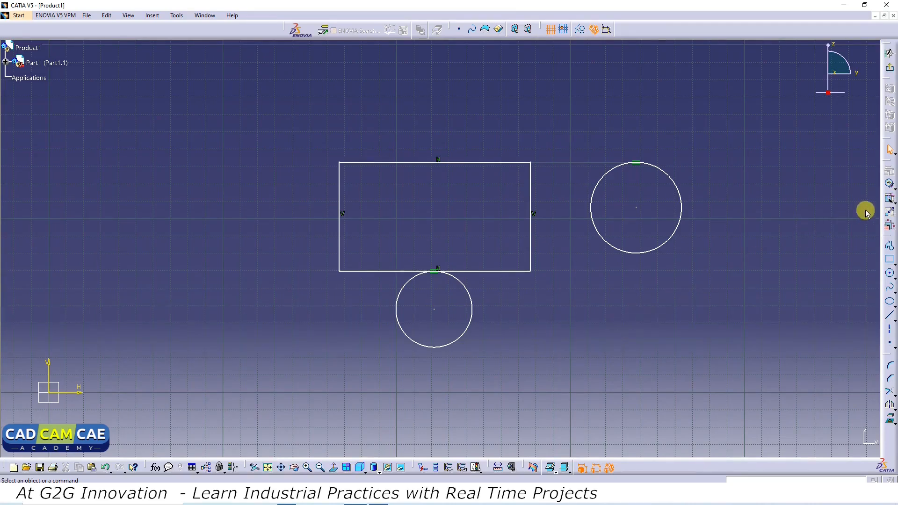
Apply a contact constraint between the rectangle's right edge and the circle beside it.
left_click(890, 186)
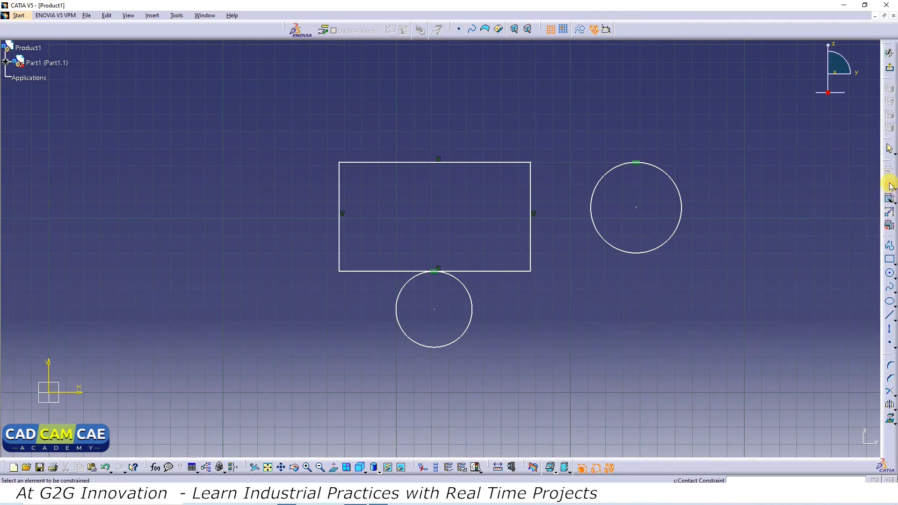
left_click(531, 197)
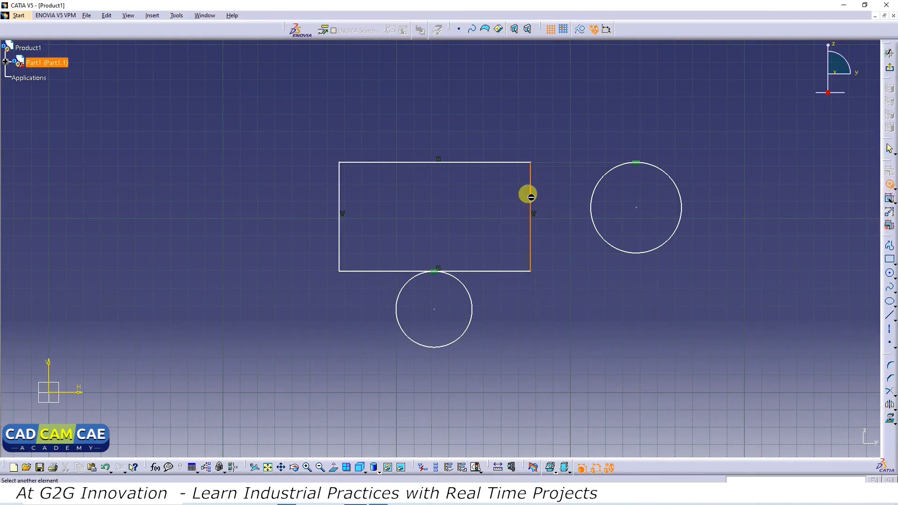
left_click(602, 180)
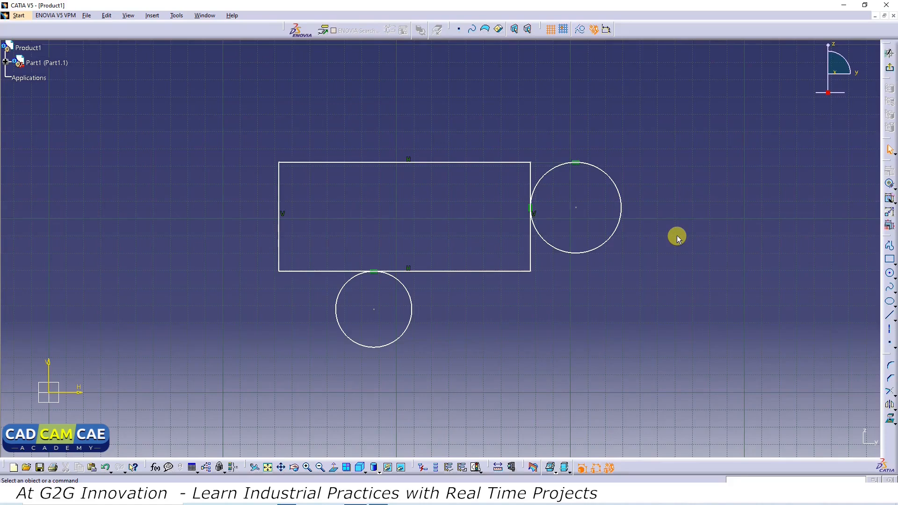
Draw two separate circles in free space right of the existing shapes, the upper one about 37 mm in radius and a smaller one below.
middle_click_drag(677, 235, 461, 267)
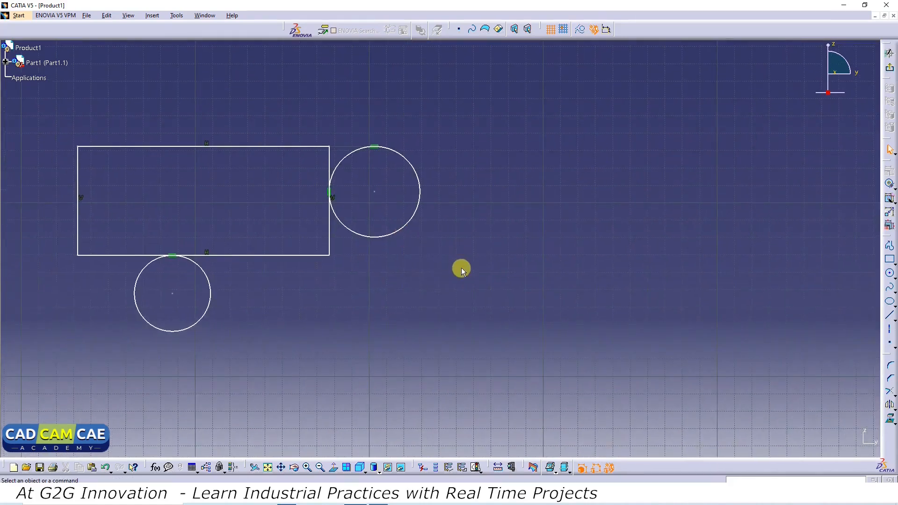
left_click(889, 273)
left_click(652, 176)
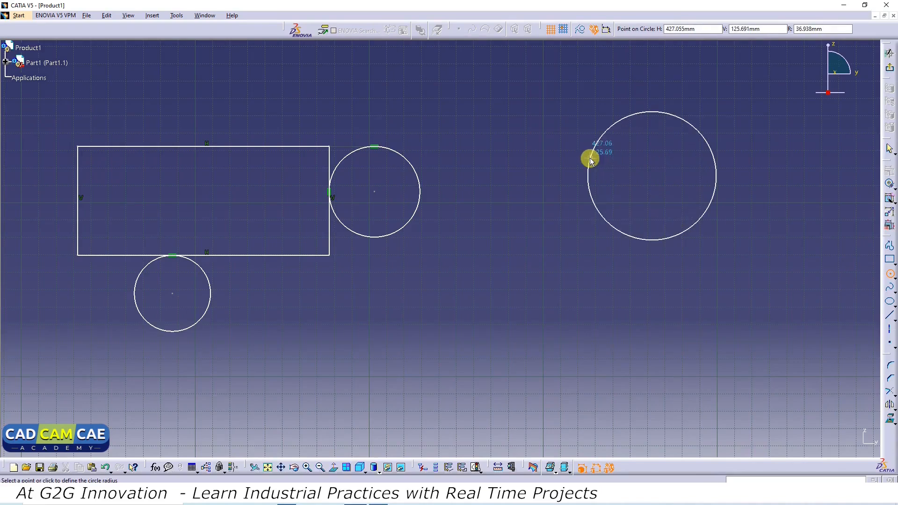
left_click(589, 158)
left_click(891, 274)
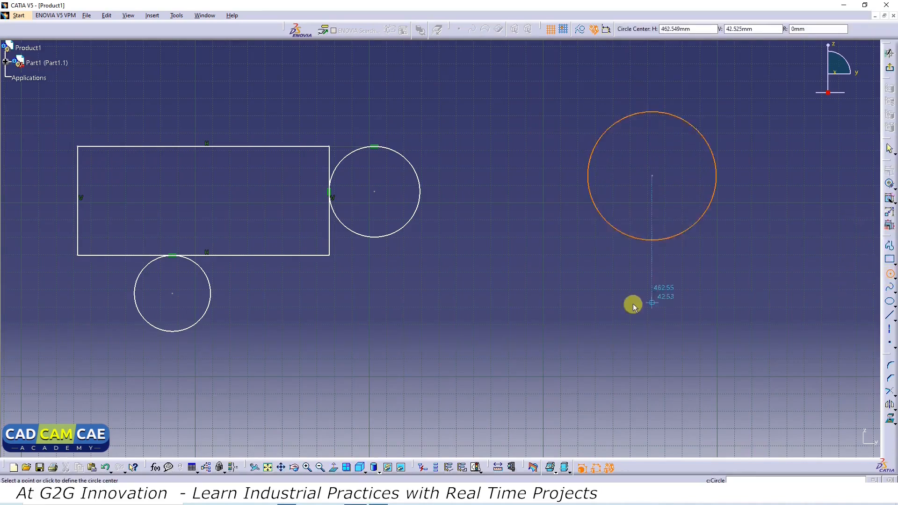
left_click(568, 317)
left_click(530, 305)
left_click(780, 305)
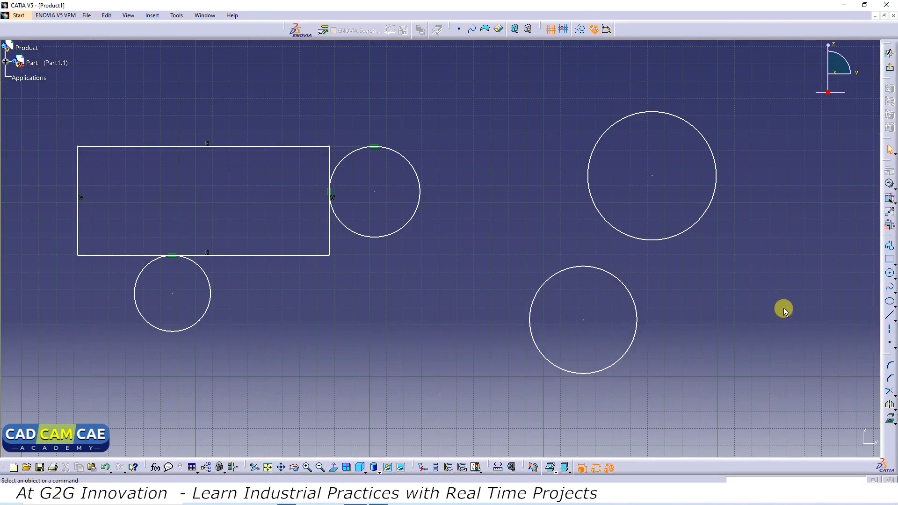
Apply a contact constraint between the two separate circles right of the rectangle to make them concentric.
left_click(891, 186)
left_click(681, 118)
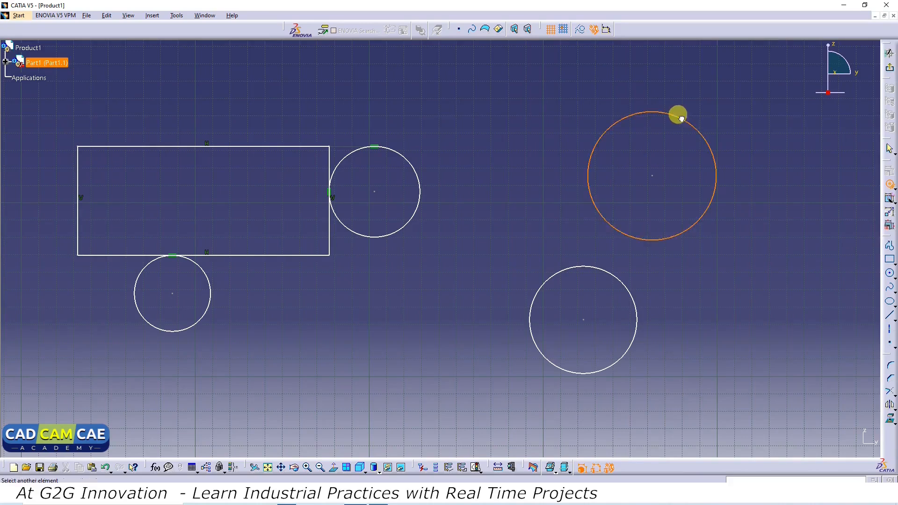
left_click(592, 266)
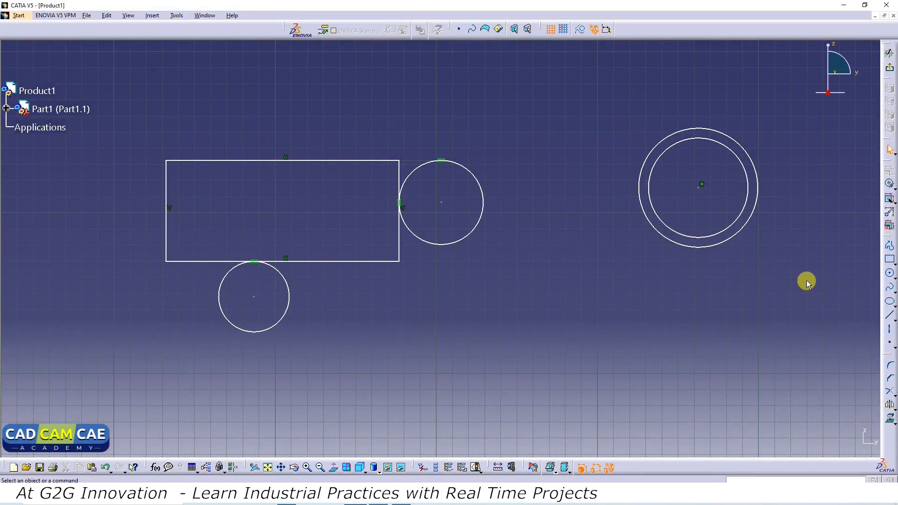
Draw one line sloping down to the right in the free space below the circles.
left_click(890, 316)
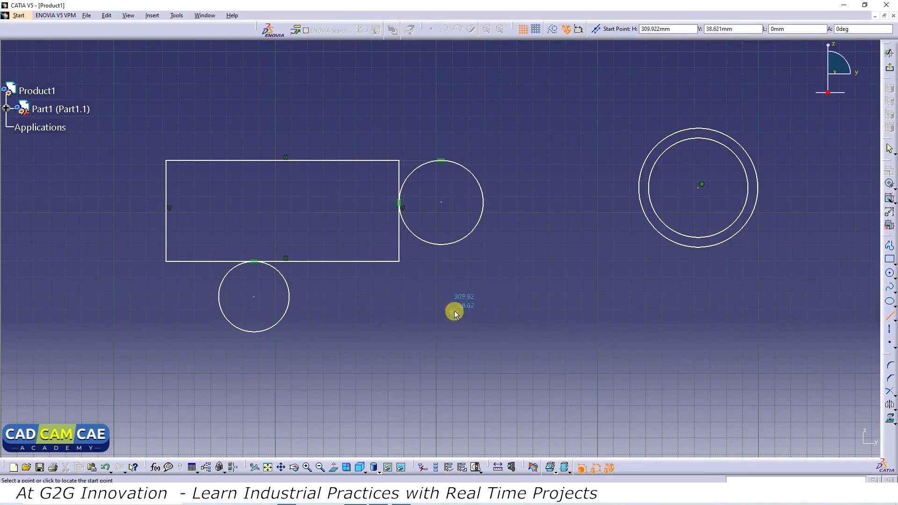
left_click(466, 313)
left_click(677, 381)
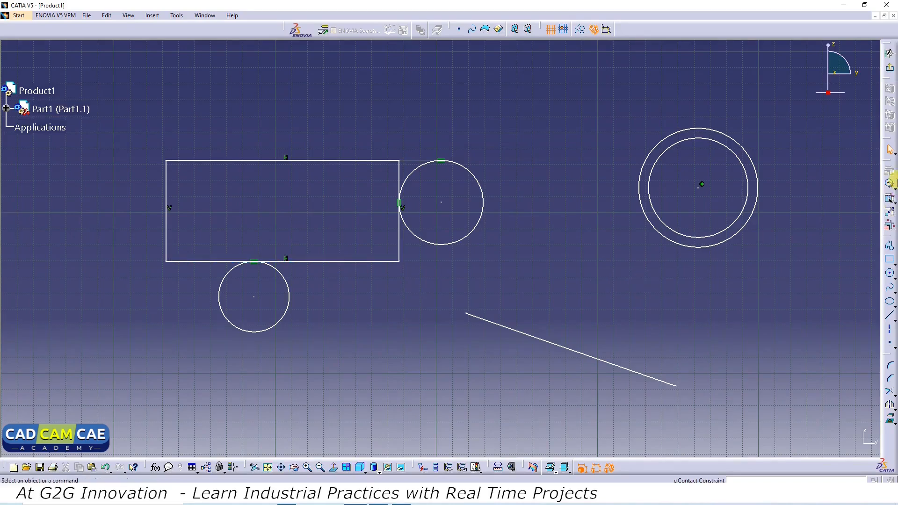
Apply a contact constraint between the rectangle's lower edge and the sloping line.
left_click(889, 185)
left_click(344, 261)
left_click(567, 348)
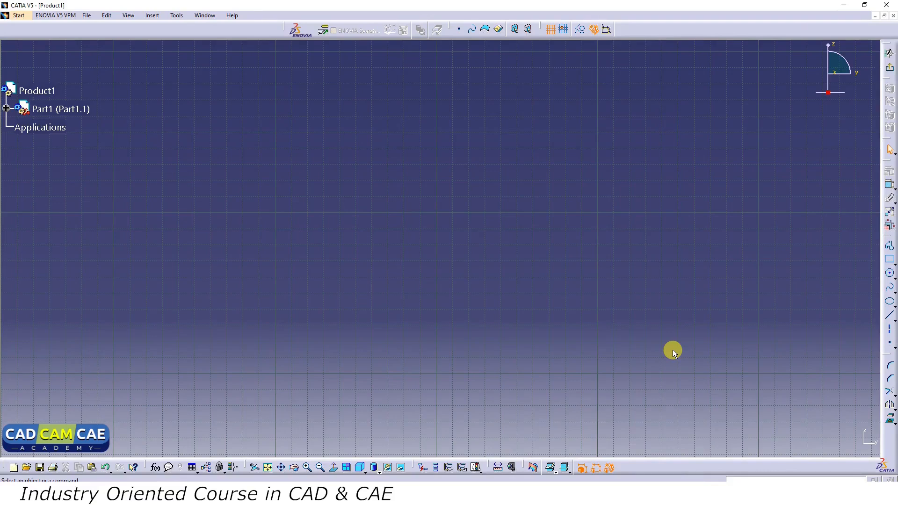
Draw an open profile of six connected line segments in the empty sketch, leaving the gap at its upper side.
left_click(891, 201)
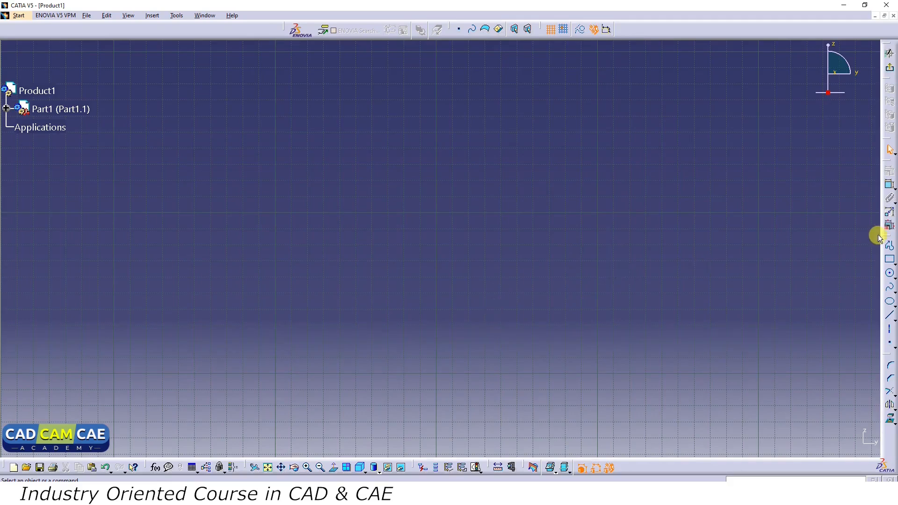
left_click(890, 245)
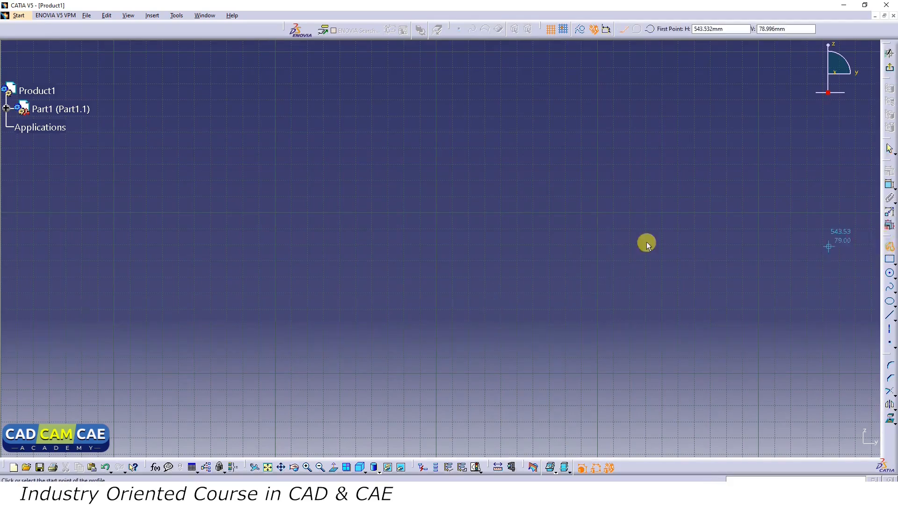
left_click(389, 176)
left_click(305, 261)
left_click(383, 333)
left_click(466, 382)
left_click(566, 301)
left_click(599, 246)
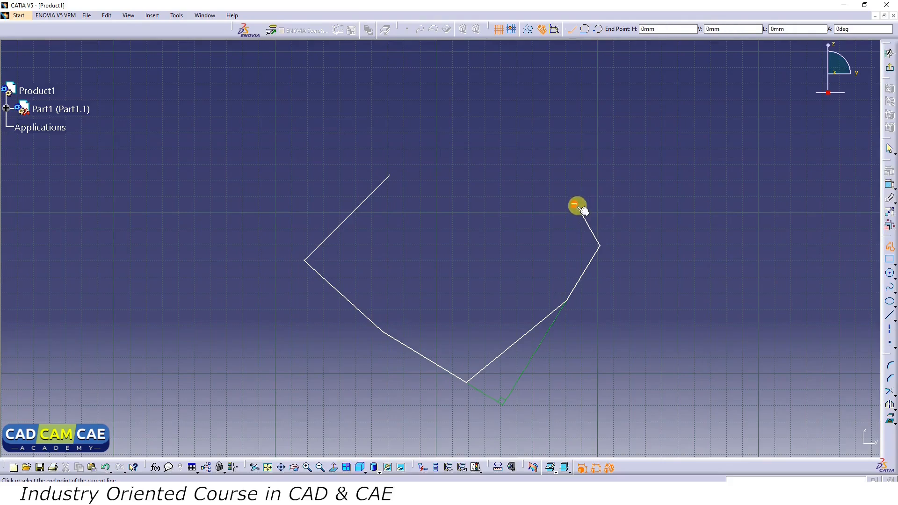
double_click(578, 208)
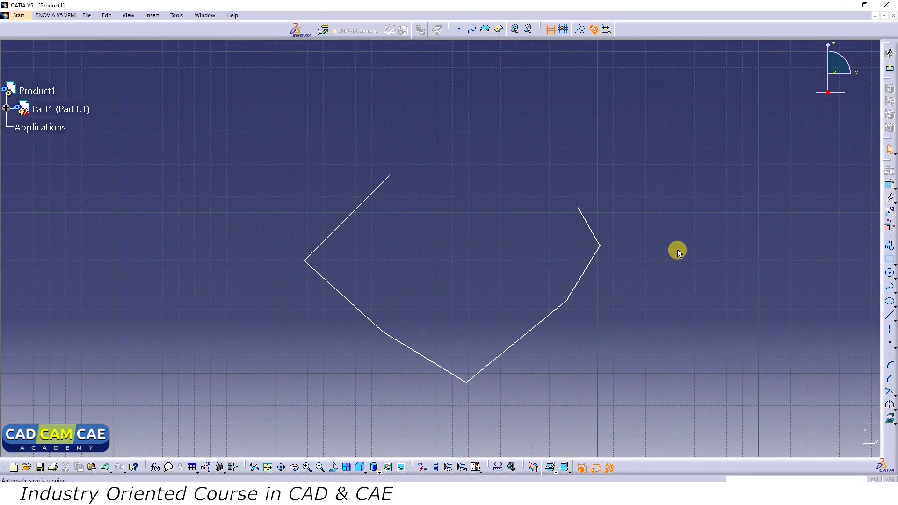
Reshape the open profile by moving its lower-left vertex inward, its lower-right vertex outward and the lower-right line slightly up.
mouse_move(386, 331)
left_mouse_down()
mouse_move(422, 264)
mouse_move(403, 257)
mouse_move(401, 291)
mouse_move(456, 272)
mouse_move(466, 256)
mouse_move(464, 271)
mouse_move(406, 285)
left_mouse_up()
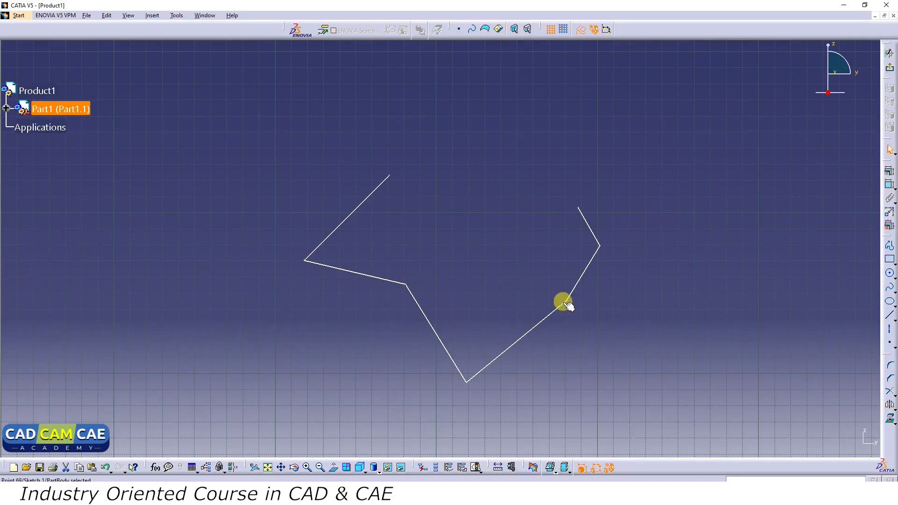
mouse_move(567, 300)
left_mouse_down()
mouse_move(514, 245)
mouse_move(483, 258)
mouse_move(602, 331)
left_mouse_up()
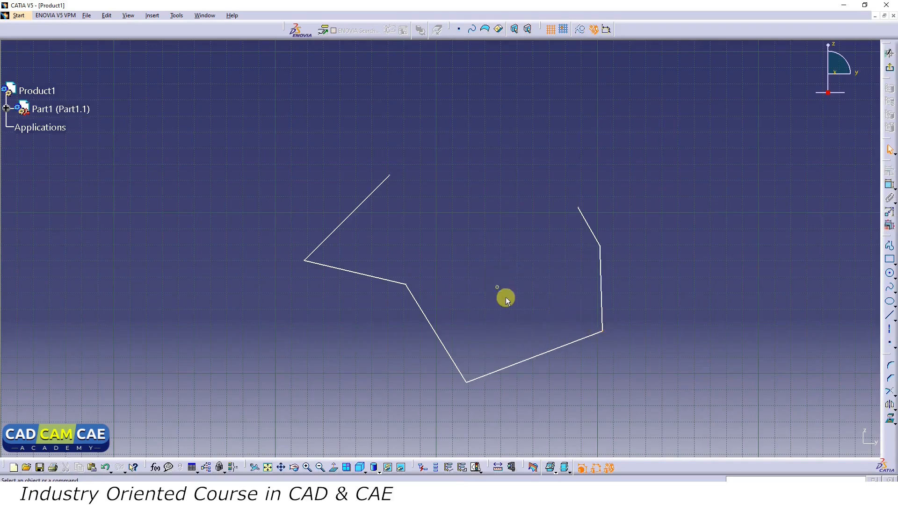
mouse_move(542, 358)
left_mouse_down()
mouse_move(514, 275)
mouse_move(520, 357)
mouse_move(532, 378)
mouse_move(521, 335)
mouse_move(537, 352)
left_mouse_up()
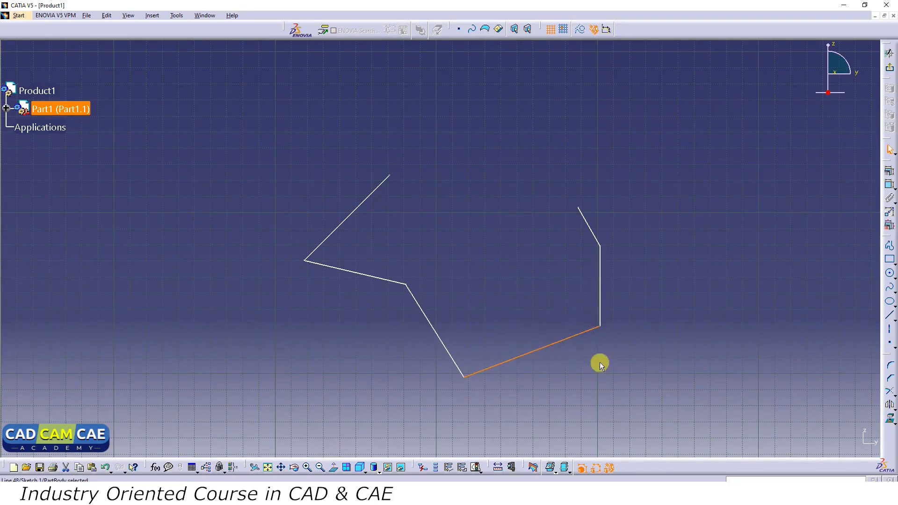
left_click(610, 355)
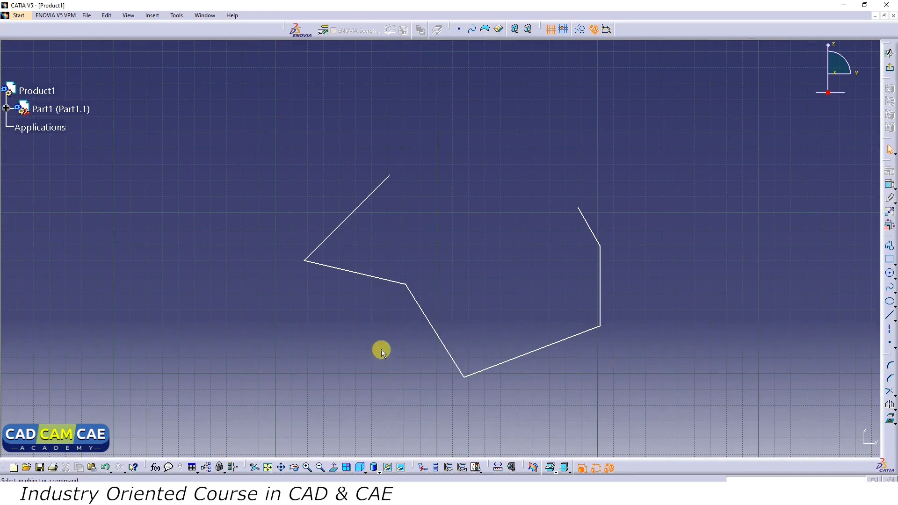
Fix the profile's two leftmost connected lines together as one rigid group.
left_click(336, 223)
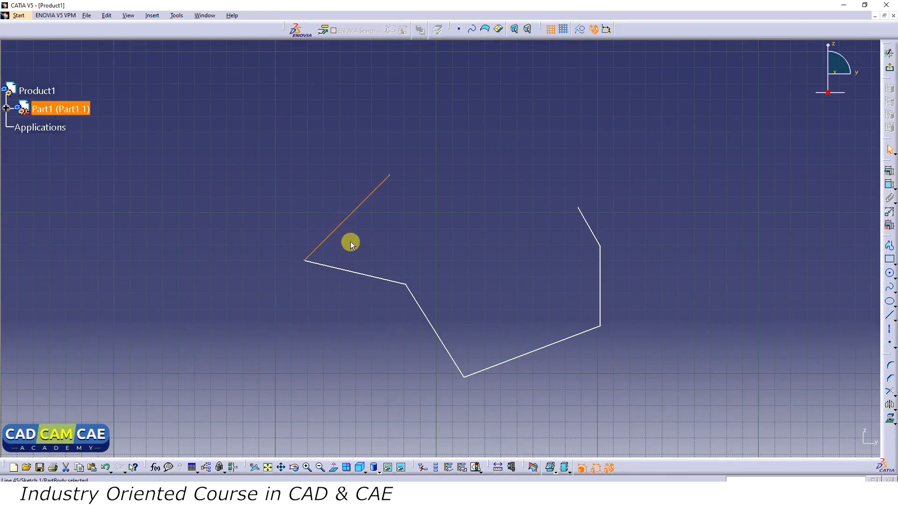
left_click(357, 273)
left_click(342, 226, "ctrl")
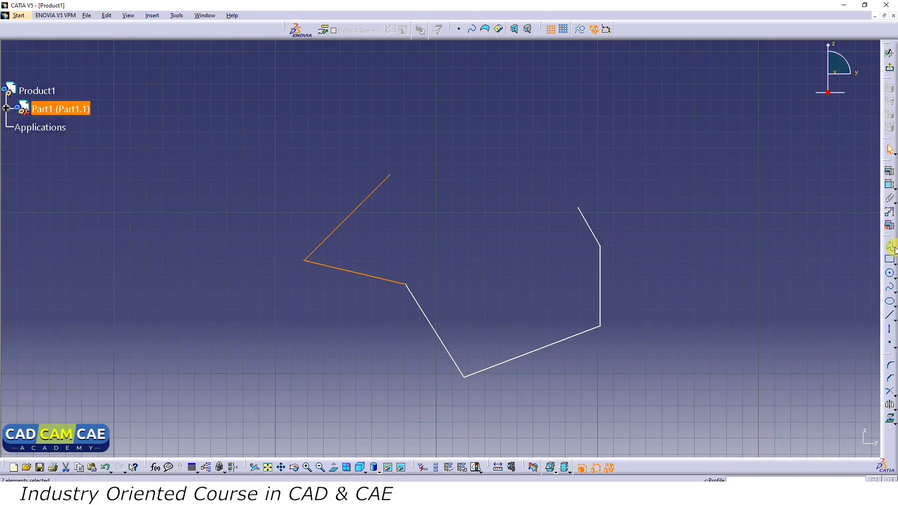
left_click(890, 200)
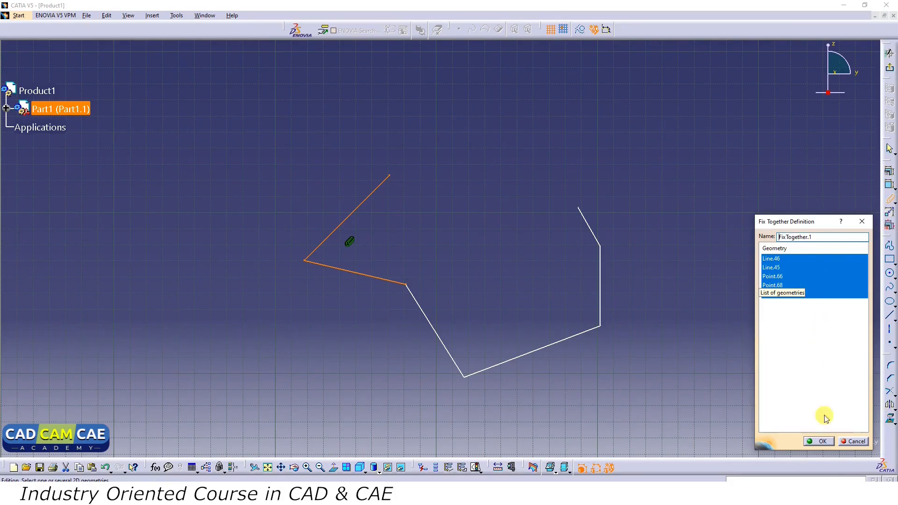
left_click(821, 441)
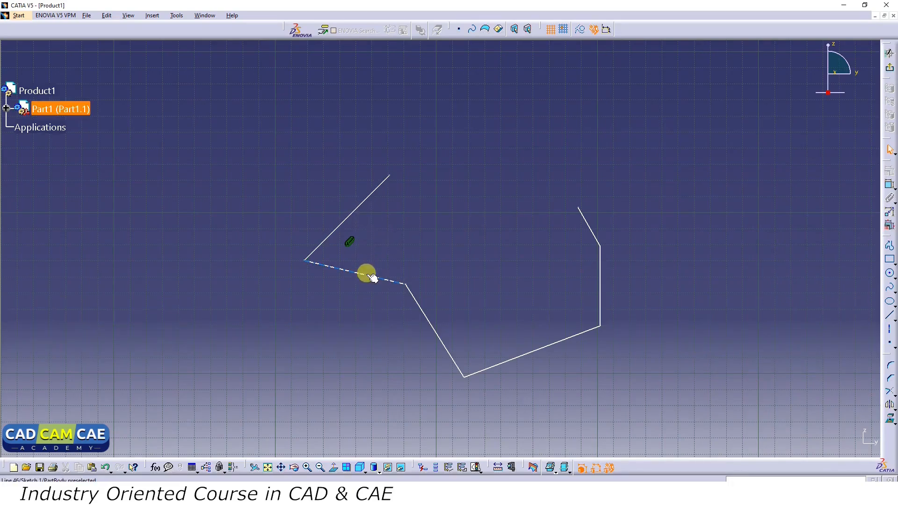
Move the profile's unfixed lines, right free end and bottom vertex to test how the fixed pair of lines behaves.
mouse_move(433, 322)
left_mouse_down()
mouse_move(504, 279)
mouse_move(383, 299)
mouse_move(378, 319)
mouse_move(468, 300)
mouse_move(387, 295)
left_mouse_up()
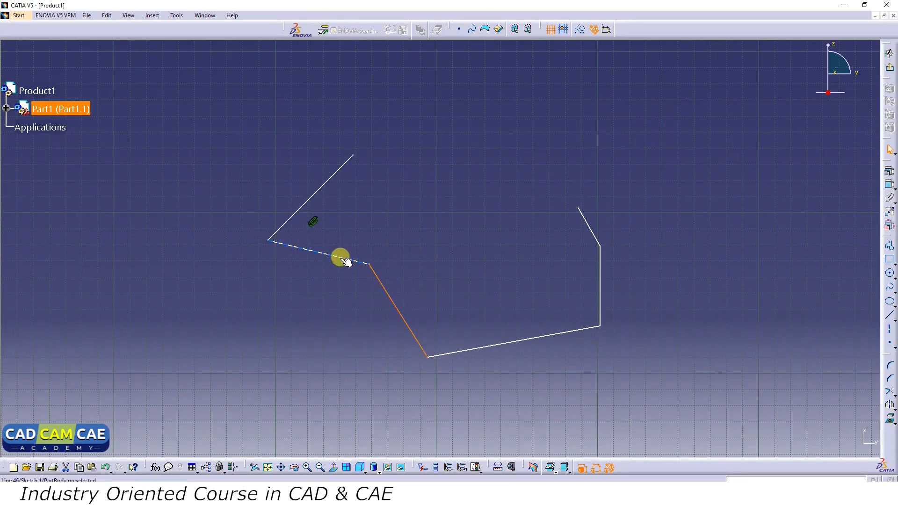
mouse_move(413, 335)
left_mouse_down()
mouse_move(441, 310)
mouse_move(391, 323)
left_mouse_up()
left_click_drag(577, 204, 497, 120)
left_click_drag(680, 152, 420, 362)
left_click_drag(483, 255, 473, 228)
left_click(512, 316)
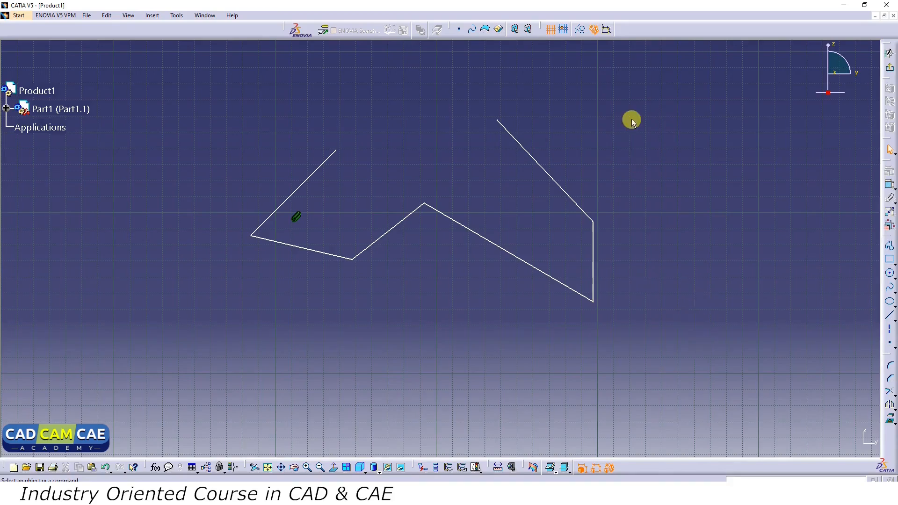
Replace the profile with an open one of two lines, tangent arc, vertical line and smaller tangent arc, starting near H 253 mm, V 131 mm.
left_click_drag(647, 94, 234, 360)
key("Delete")
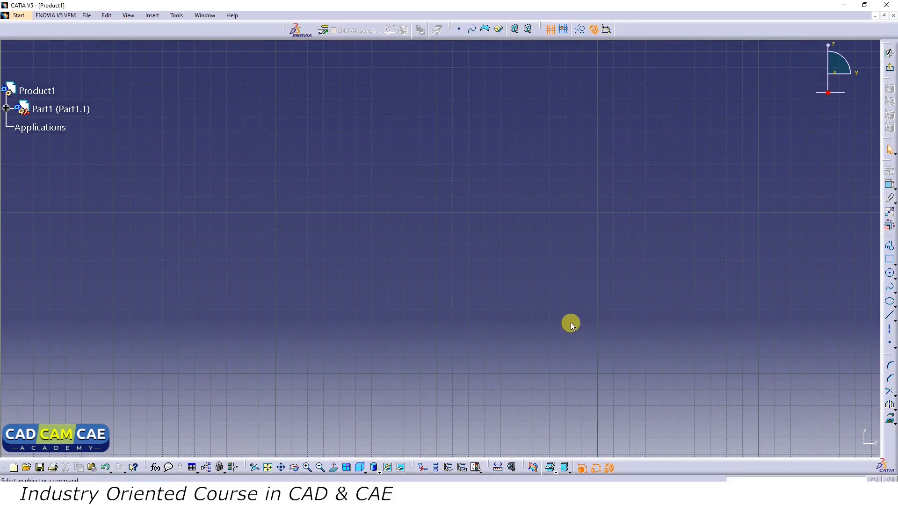
left_click(890, 247)
left_click(360, 163)
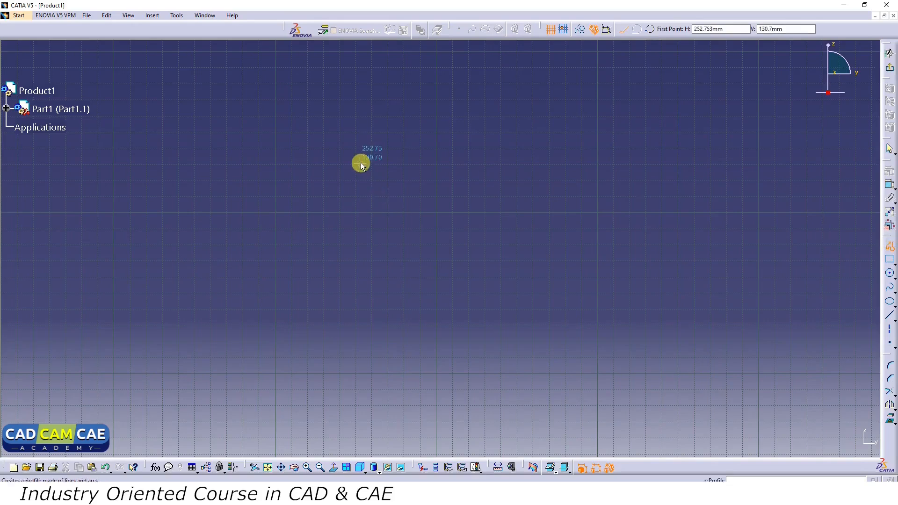
left_click(332, 276)
left_click_drag(396, 306, 467, 172)
key("Escape")
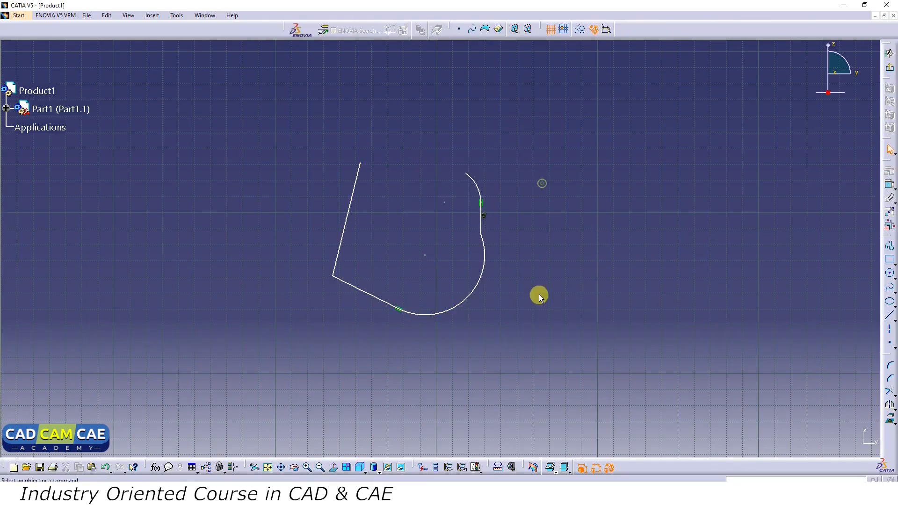
Move the profile's large lower arc outward and fix the upper arc and adjoining vertical line together.
left_click_drag(439, 314, 455, 345)
left_click(554, 309)
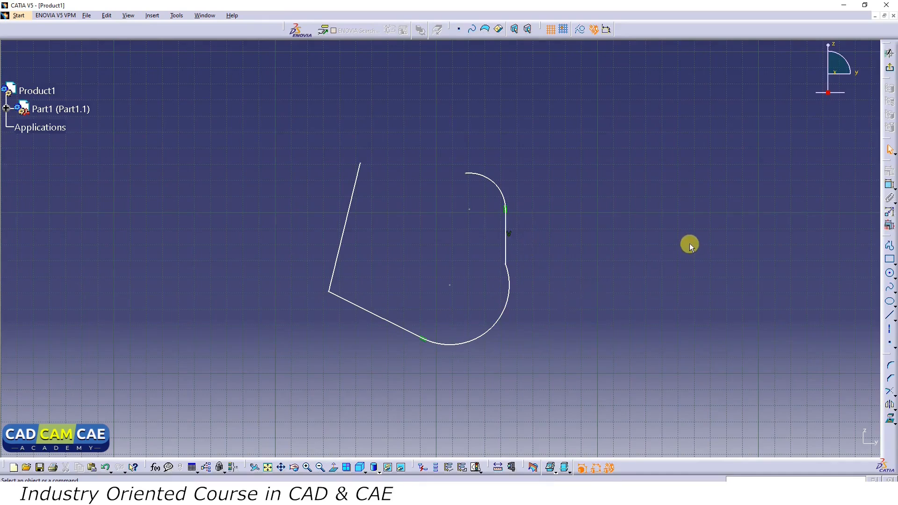
left_click(497, 185)
left_click(505, 229, "ctrl")
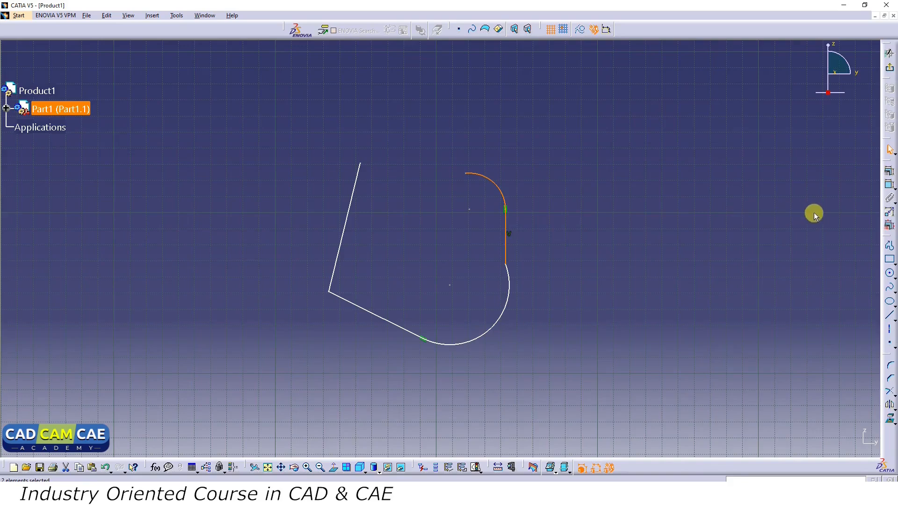
left_click(890, 200)
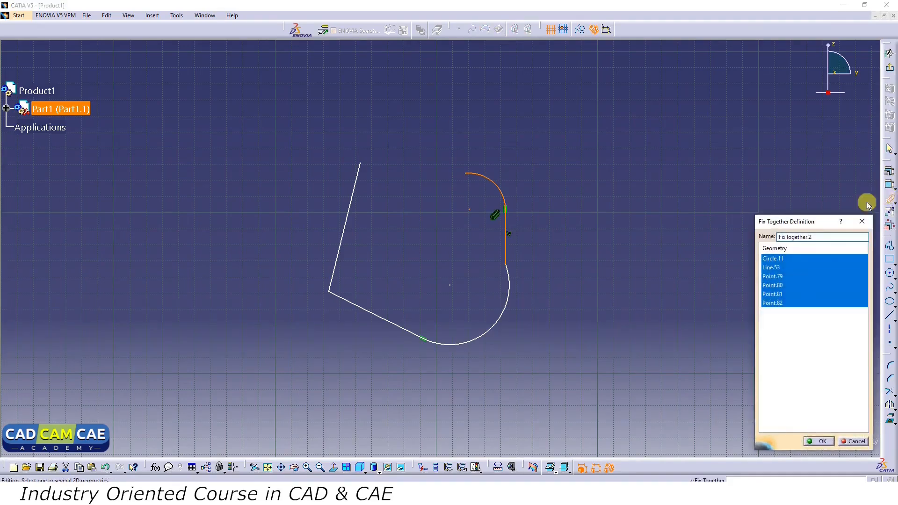
left_click(829, 441)
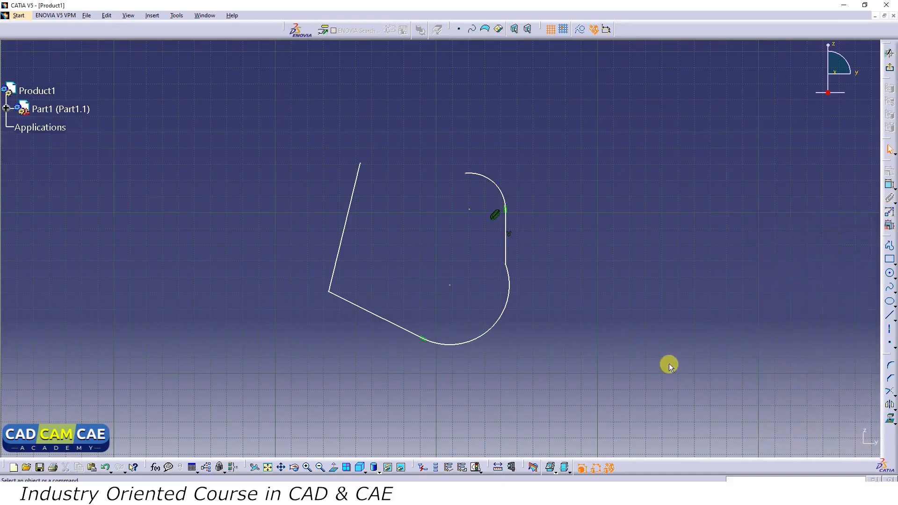
Move the lower arc, the fixed arc-and-line group and the lower-left vertex to test the Fix Together constraint.
mouse_move(491, 330)
left_mouse_down()
mouse_move(475, 315)
mouse_move(475, 289)
mouse_move(515, 300)
mouse_move(522, 327)
mouse_move(502, 321)
mouse_move(477, 347)
mouse_move(491, 333)
mouse_move(479, 327)
mouse_move(482, 334)
left_mouse_up()
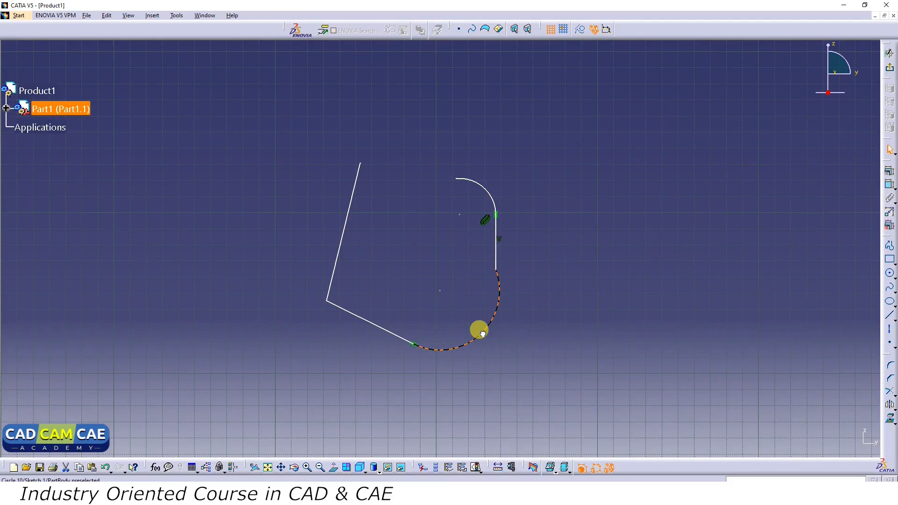
mouse_move(443, 144)
left_mouse_down()
mouse_move(476, 243)
mouse_move(516, 268)
left_mouse_up()
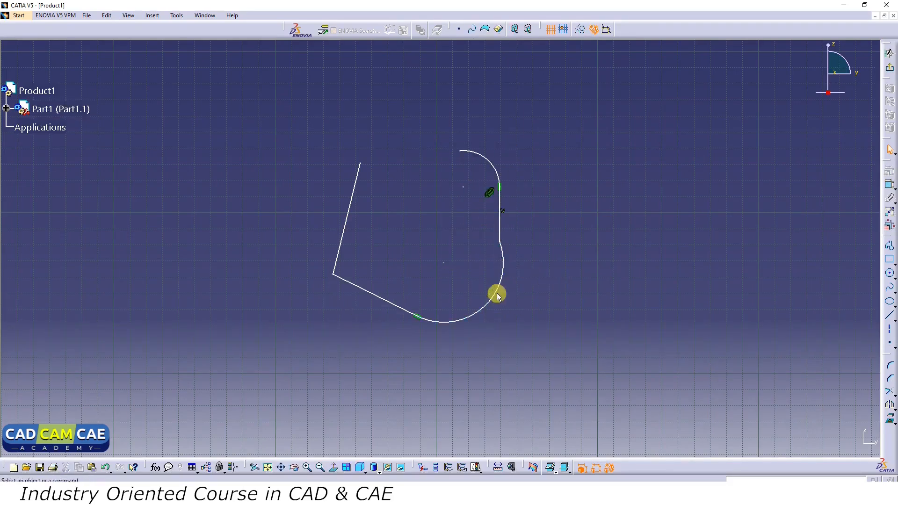
mouse_move(495, 290)
left_mouse_down()
mouse_move(466, 283)
mouse_move(489, 306)
mouse_move(468, 300)
left_mouse_up()
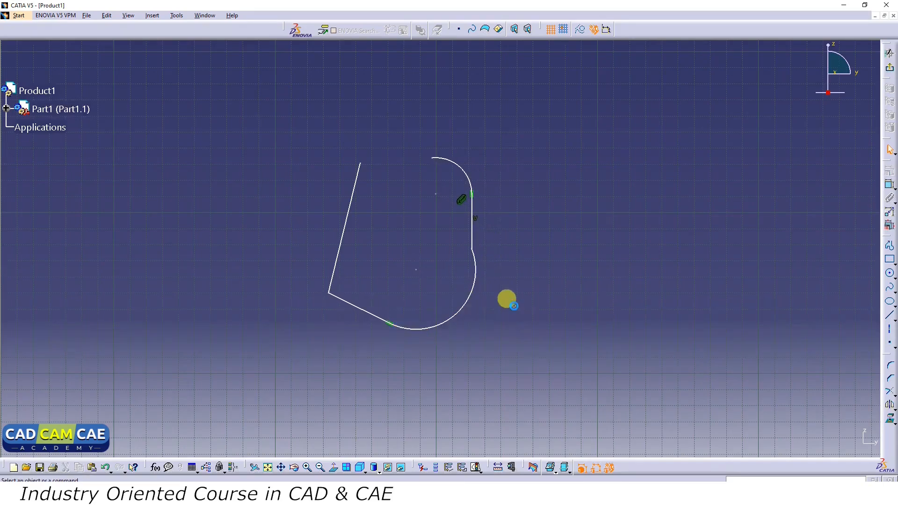
mouse_move(329, 291)
left_mouse_down()
mouse_move(377, 279)
mouse_move(325, 293)
left_mouse_up()
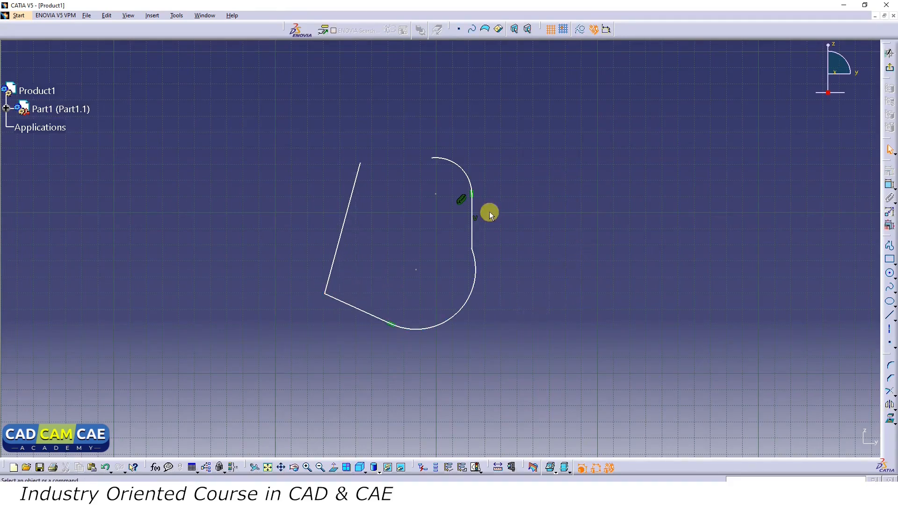
Delete the arc profile and draw a closed eight-sided profile with a horizontal lower edge.
mouse_move(550, 107)
left_mouse_down()
mouse_move(350, 385)
mouse_move(270, 392)
left_mouse_up()
key("Delete")
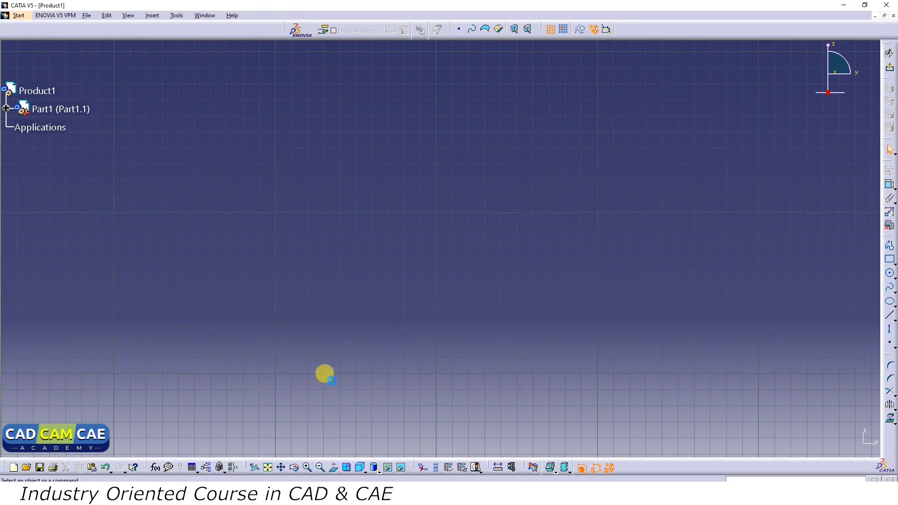
left_click(889, 245)
left_click(396, 272)
left_click(436, 167)
left_click(561, 153)
left_click(660, 167)
left_click(691, 251)
left_click(643, 336)
left_click(543, 336)
left_click(499, 279)
left_click(399, 275)
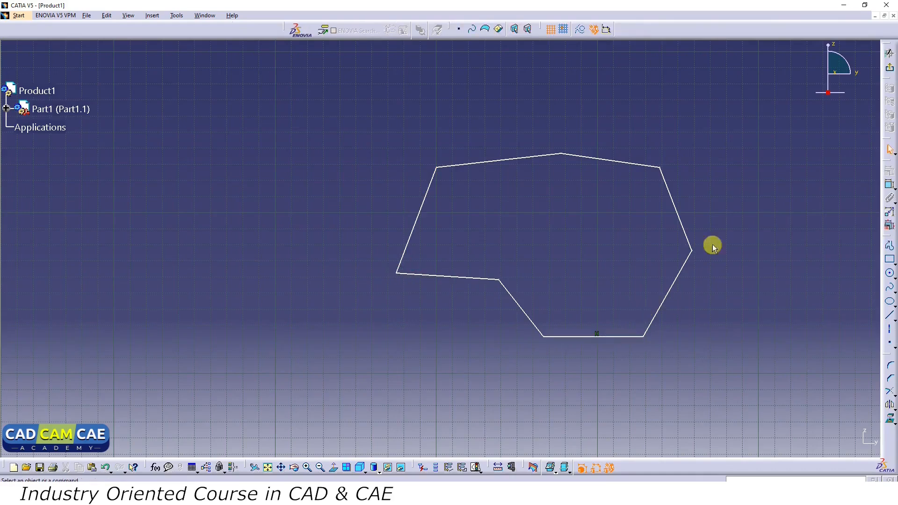
Fix all lines and points of the closed eight-sided profile together.
left_click_drag(727, 107, 306, 412)
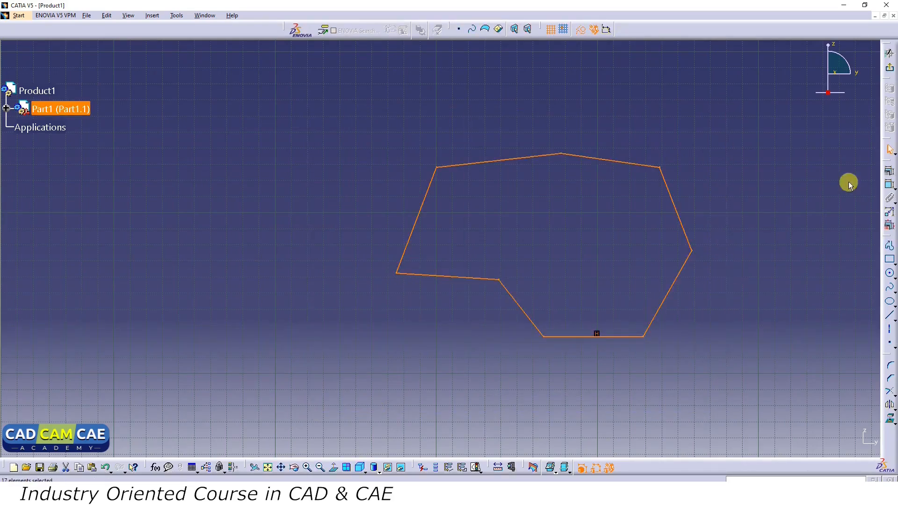
left_click(891, 200)
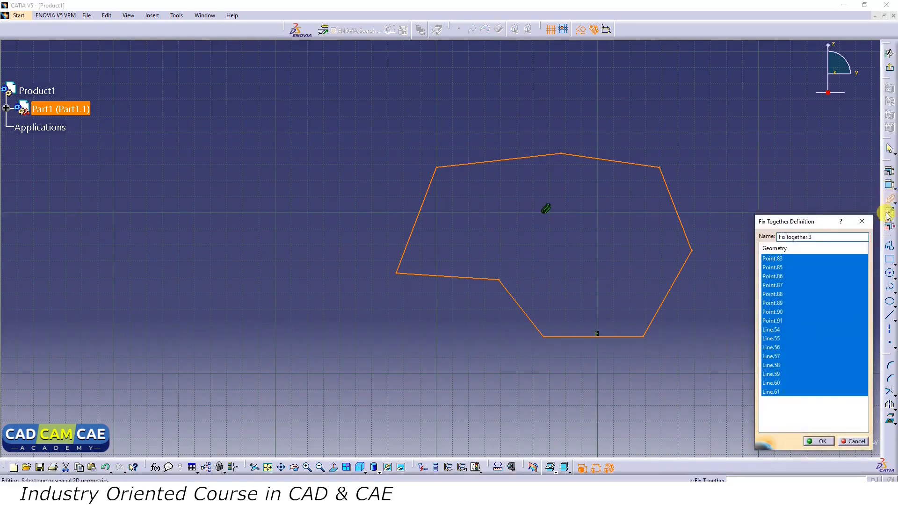
left_click(823, 441)
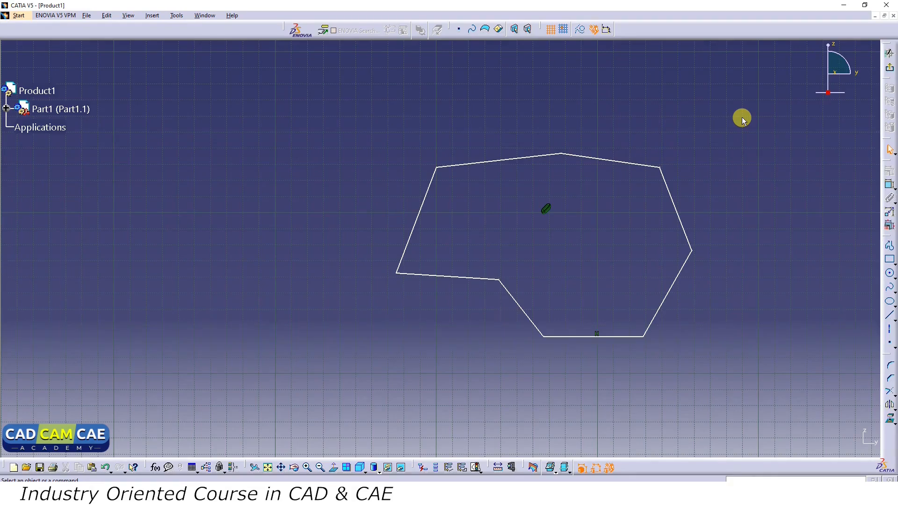
Move the fixed-together eight-sided profile sideways by its upper-right and lower-left vertices to test the constraint.
mouse_move(658, 168)
middle_mouse_down()
mouse_move(624, 192)
mouse_move(491, 177)
mouse_move(581, 173)
middle_mouse_up()
mouse_move(321, 275)
middle_mouse_down()
mouse_move(265, 221)
mouse_move(241, 251)
mouse_move(294, 267)
mouse_move(266, 282)
mouse_move(240, 250)
mouse_move(221, 270)
mouse_move(235, 271)
middle_mouse_up()
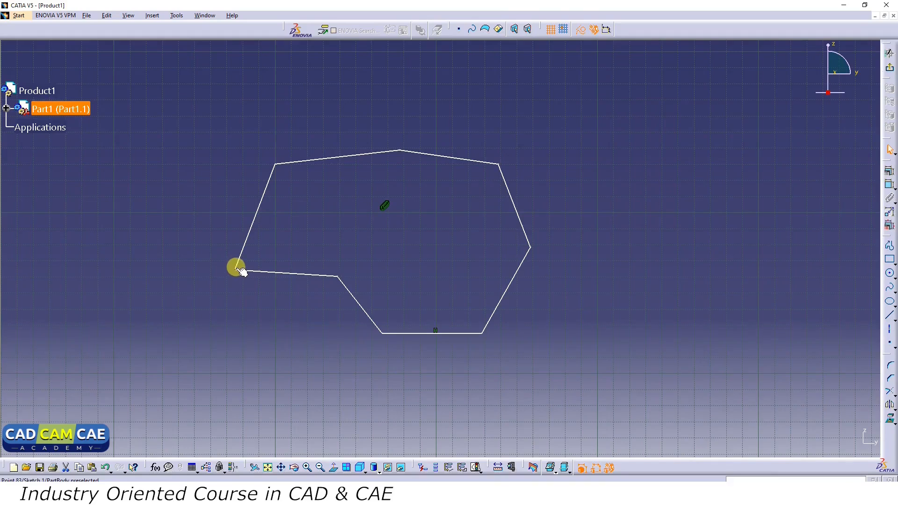
left_click(236, 270)
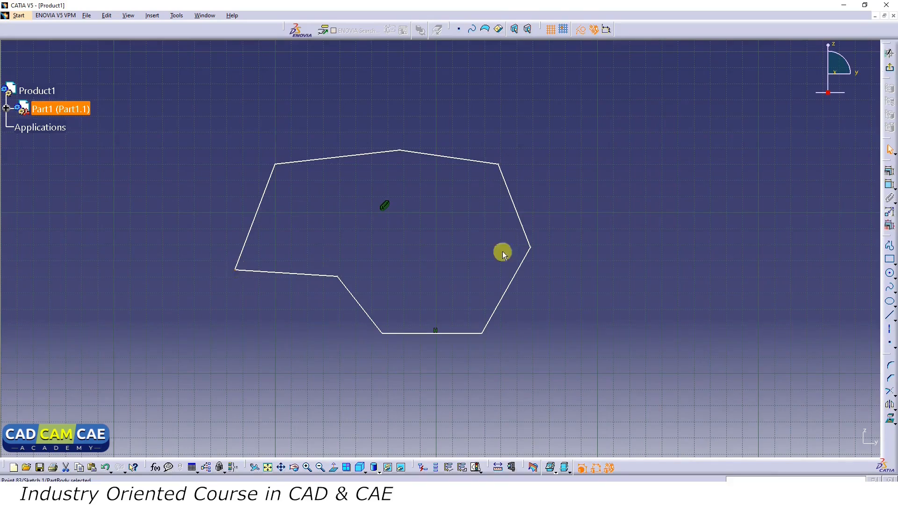
left_click(563, 239)
Place a length dimension above the profile's upper-left sloping top edge and delete that dimension.
left_click(349, 151)
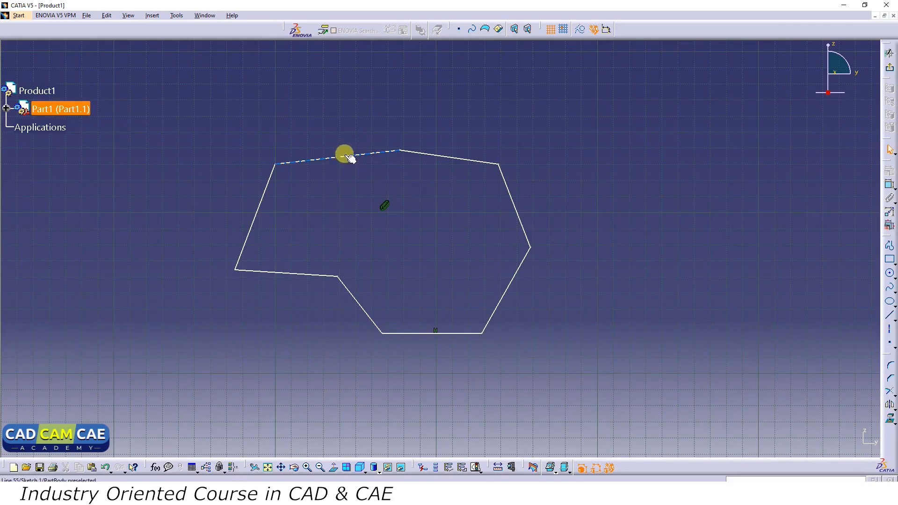
left_click(887, 183)
left_click(366, 104)
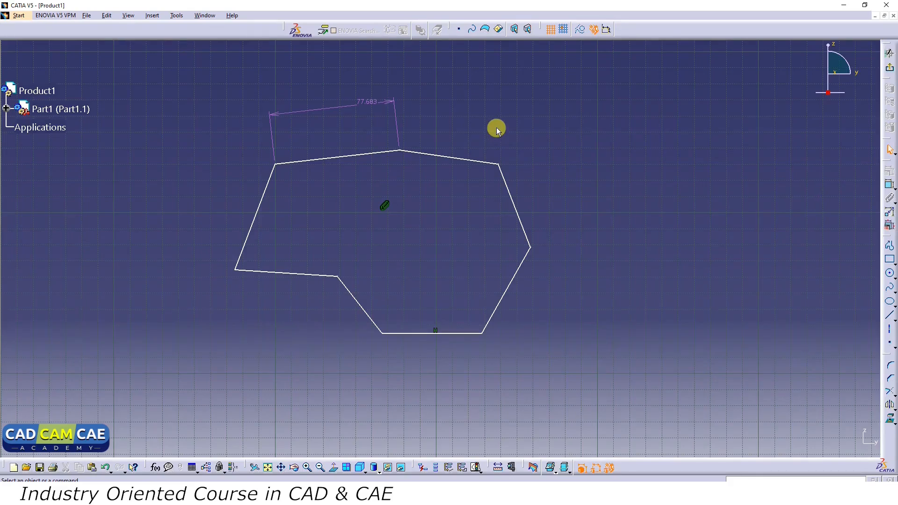
left_click(378, 106)
key("Delete")
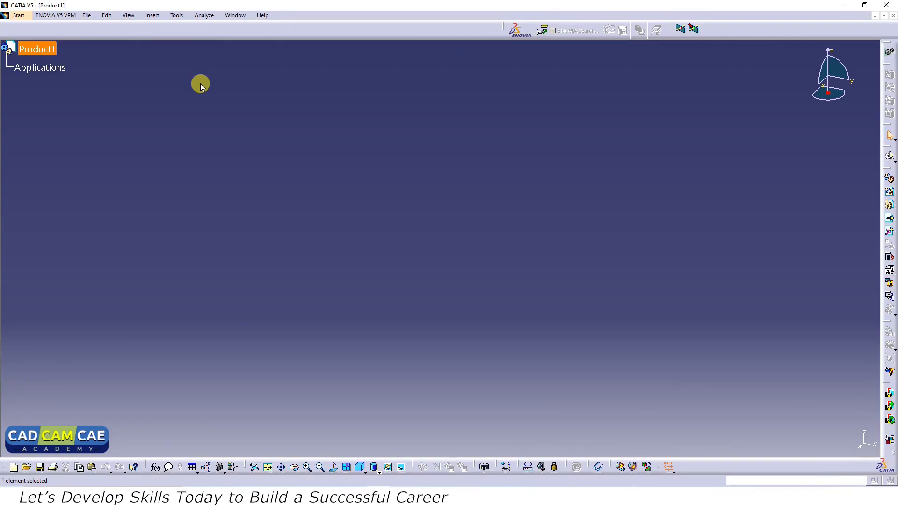
Start a new part in the Part Design workbench and open a sketch on the yz plane.
left_click(19, 15)
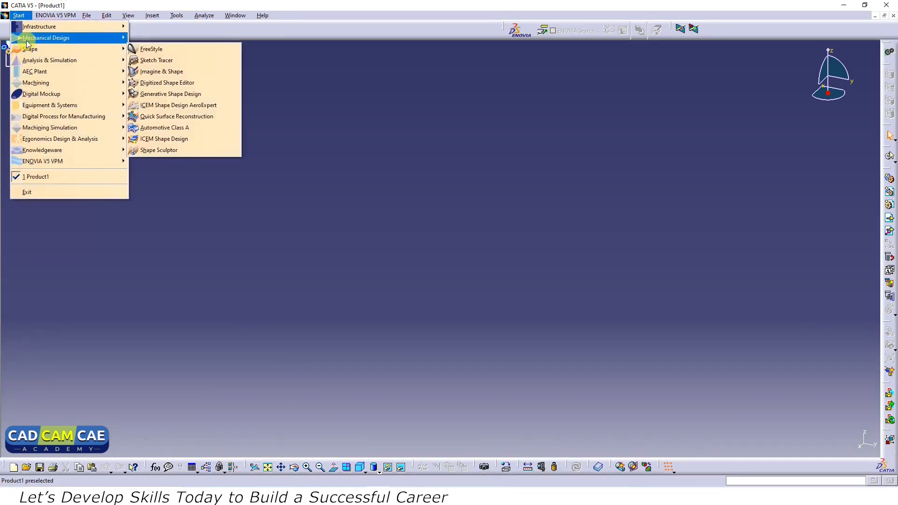
mouse_move(26, 41)
left_click(161, 37)
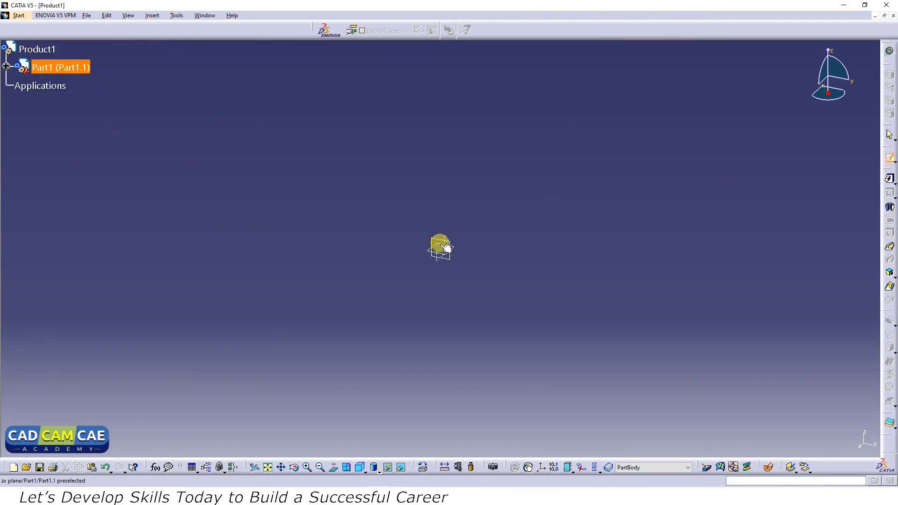
left_click(427, 230)
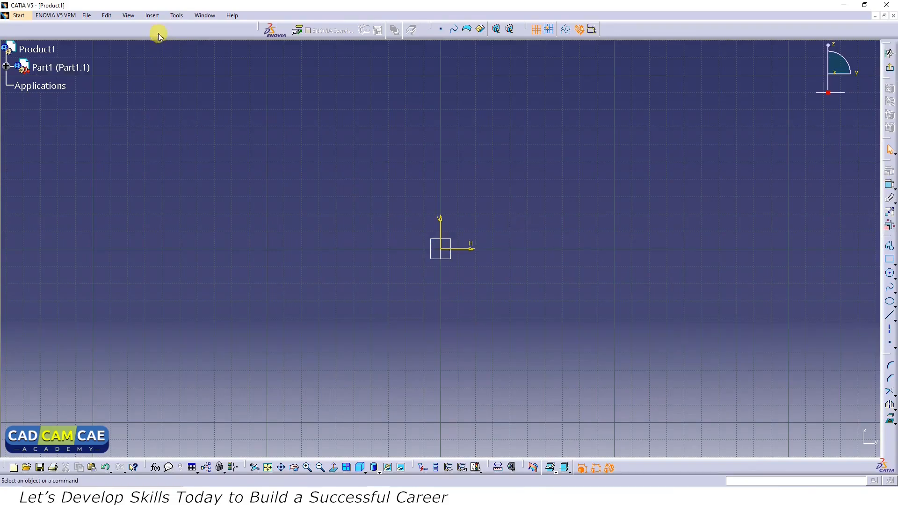
left_click(151, 15)
mouse_move(159, 61)
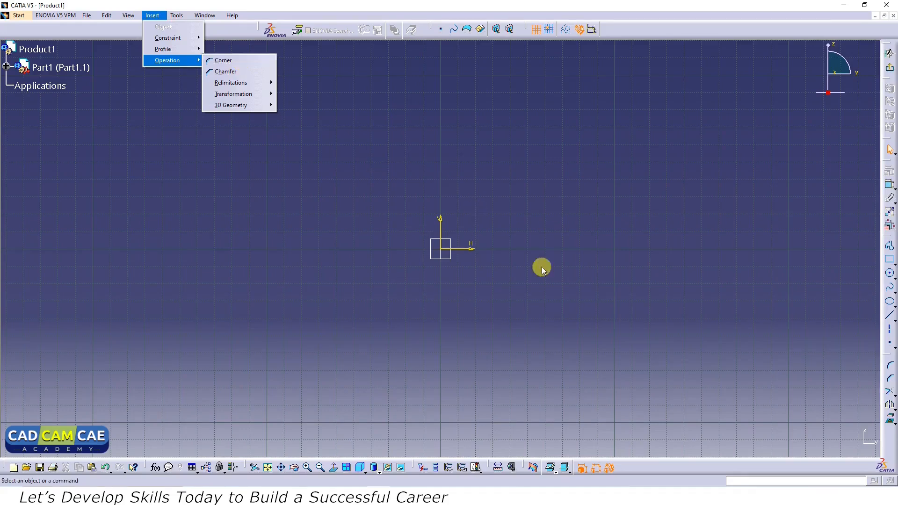
left_click(579, 300)
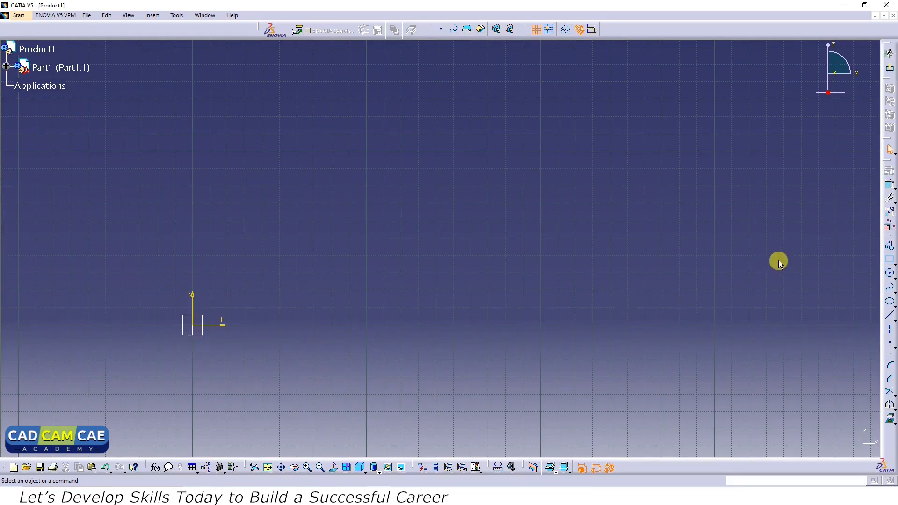
Draw a wide rectangle above and to the right of the sketch origin.
left_click(889, 258)
left_click(347, 170)
left_click(643, 329)
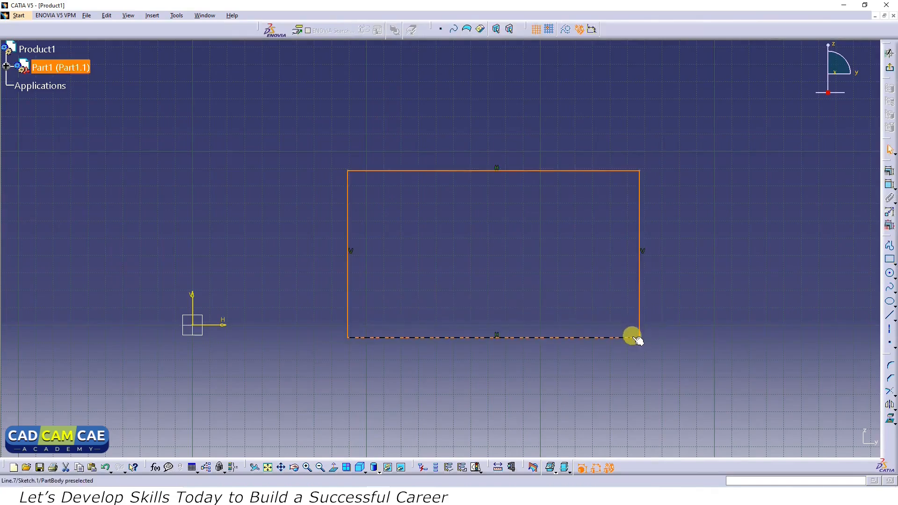
left_click(714, 281)
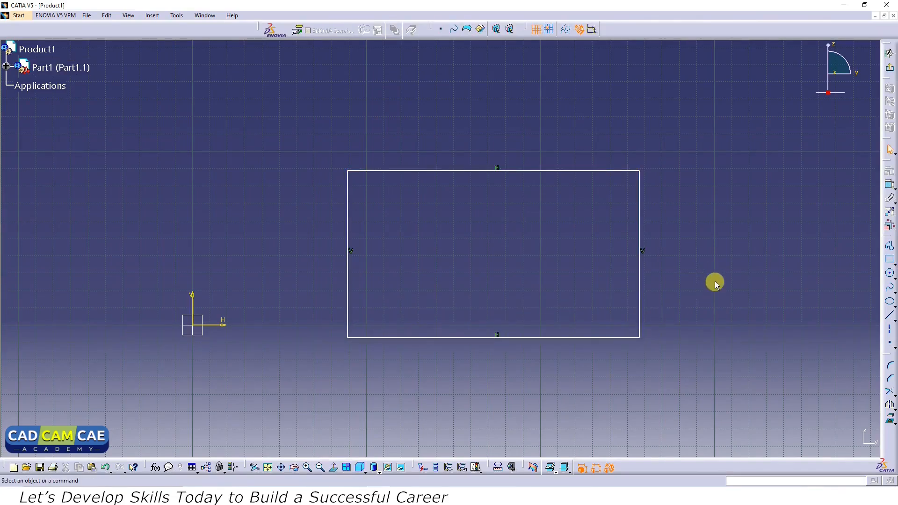
Round the rectangle's upper-left corner with the Corner command and set its radius to 10 mm.
left_click(891, 368)
left_click(395, 172)
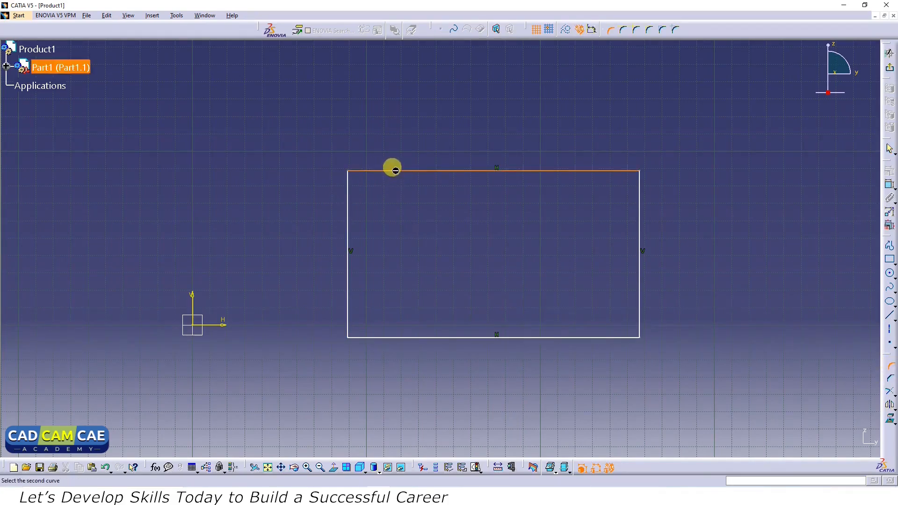
left_click(347, 223)
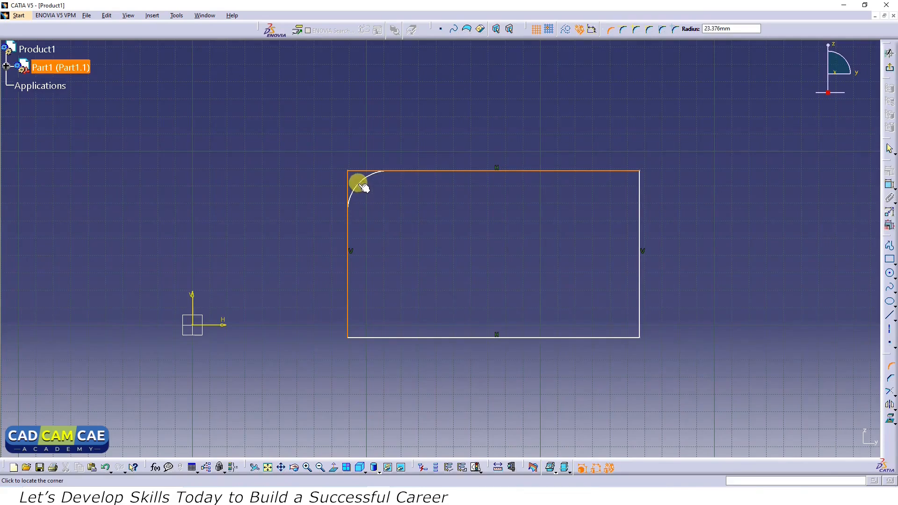
left_click(367, 190)
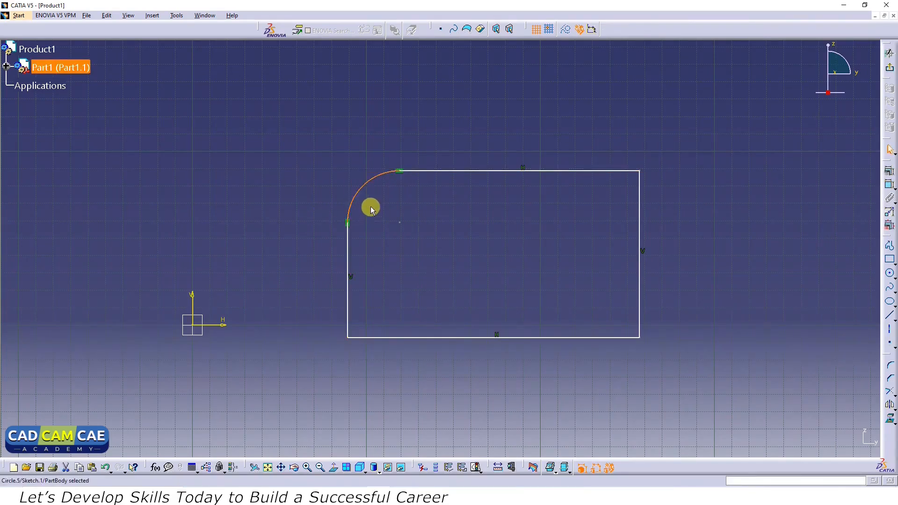
double_click(361, 183)
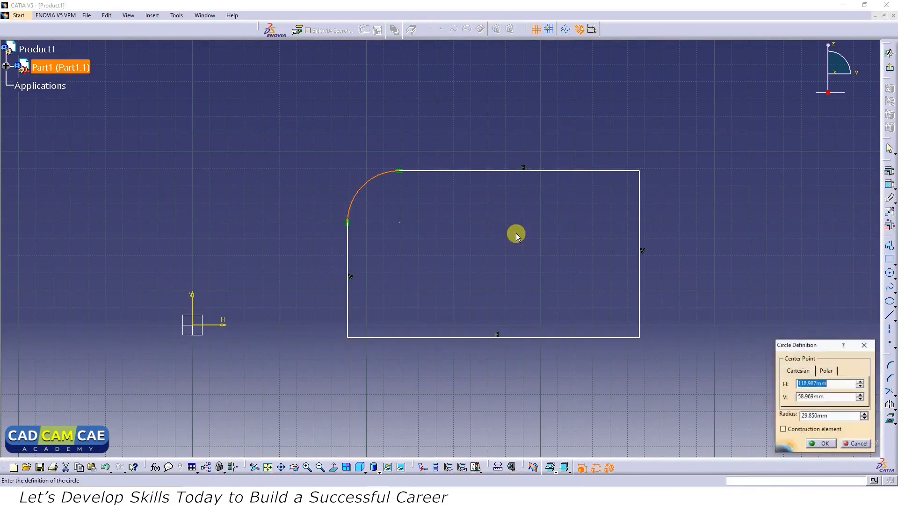
left_click(837, 416)
left_click_drag(837, 415, 761, 407)
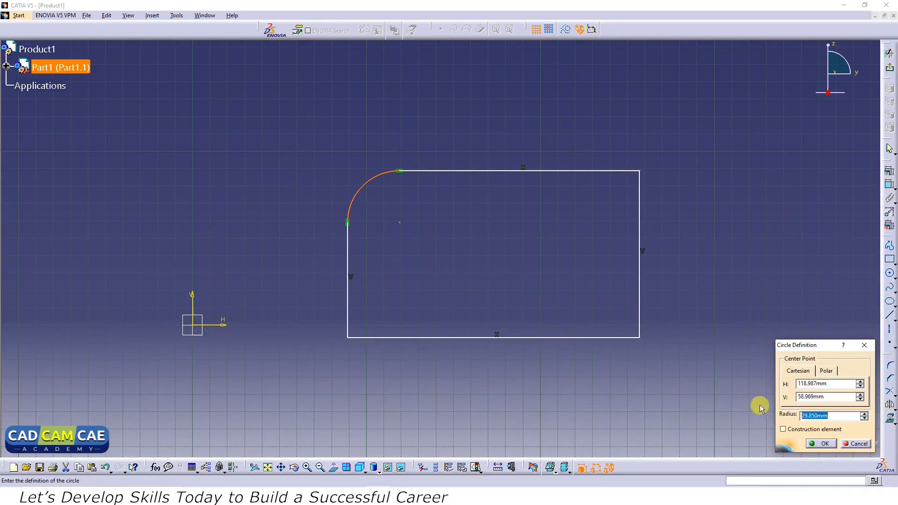
type("1")
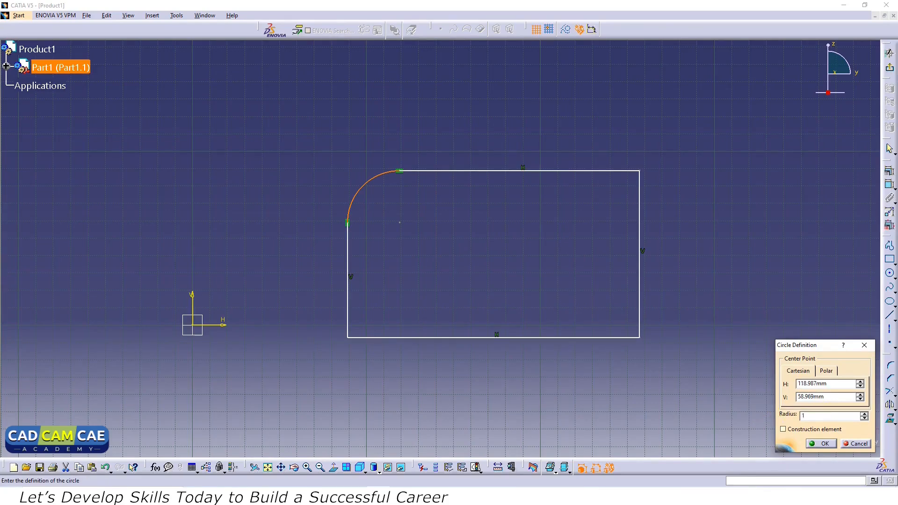
type("0")
left_click(824, 444)
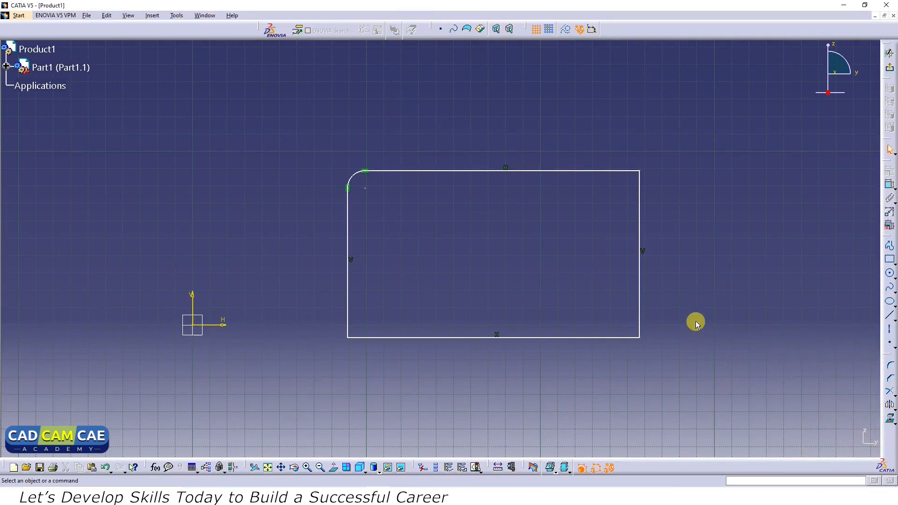
Round the rectangle's upper-right corner with the Corner command and set its radius to 10 mm.
left_click(890, 365)
left_click(621, 173)
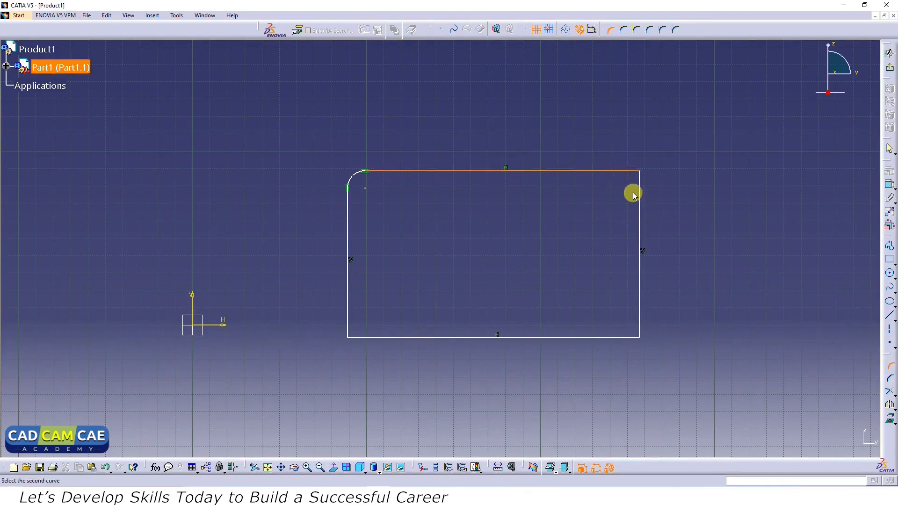
left_click(639, 205)
left_click(625, 199)
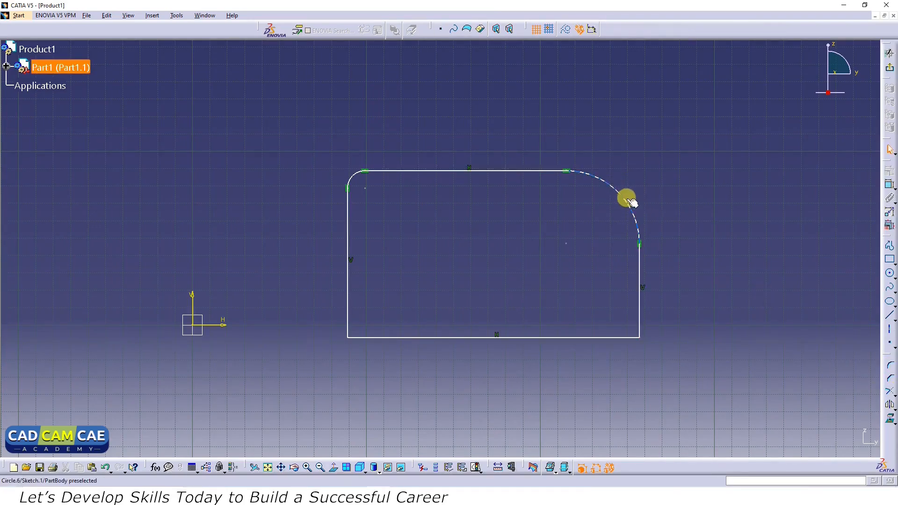
double_click(631, 201)
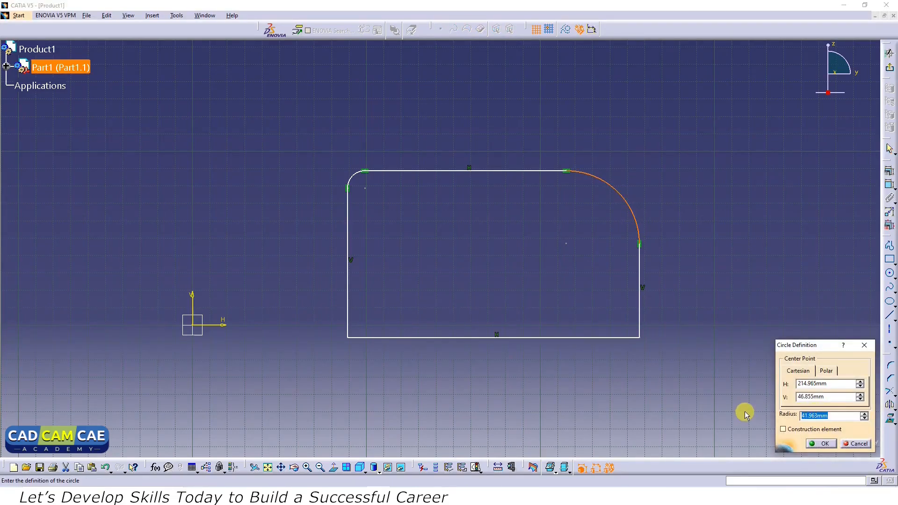
type("10")
left_click(821, 443)
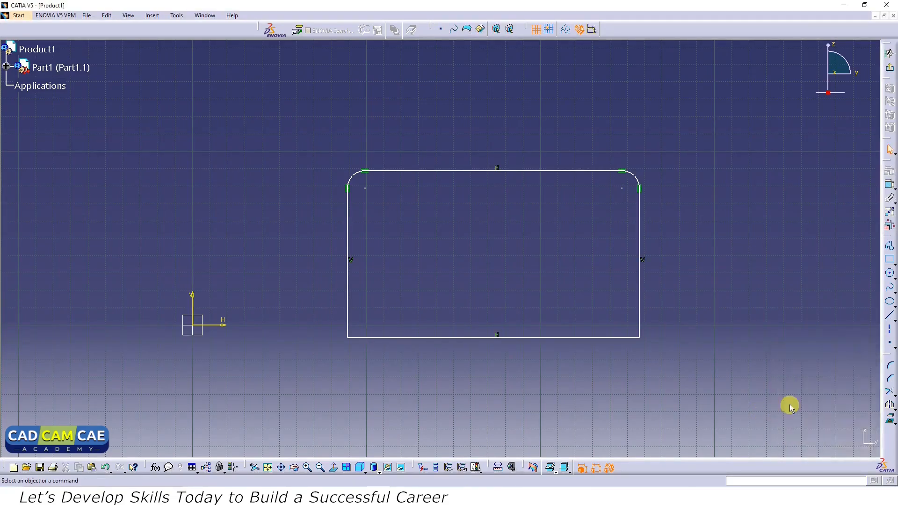
Round the rectangle's lower-right corner with the Corner command and set its radius to 10 mm.
left_click(890, 365)
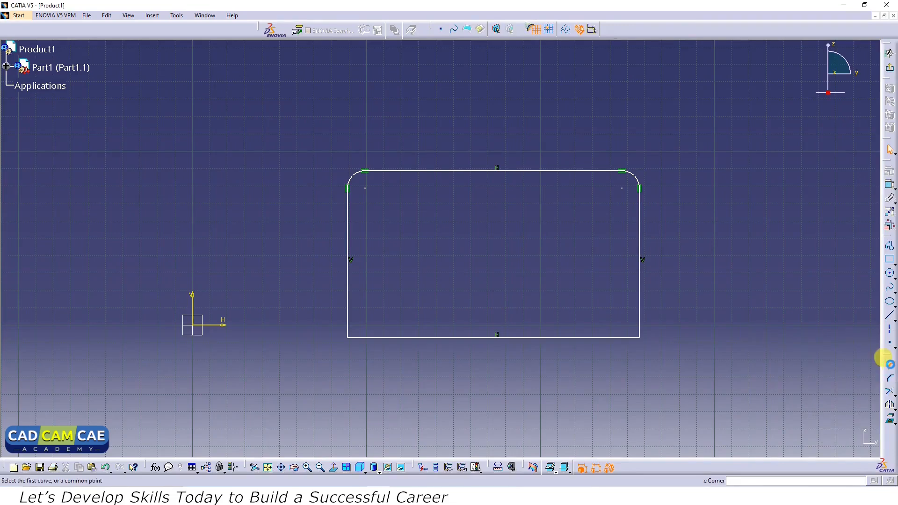
left_click(639, 312)
left_click(608, 336)
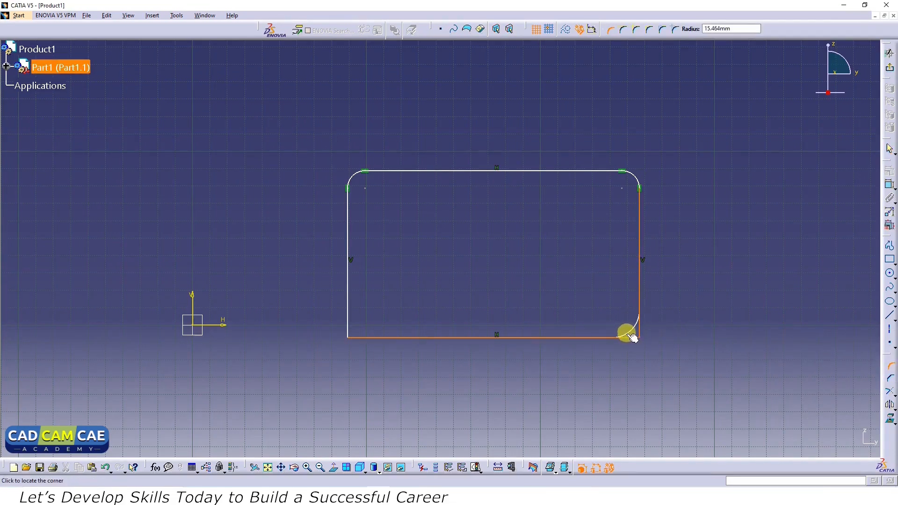
left_click(614, 315)
double_click(616, 316)
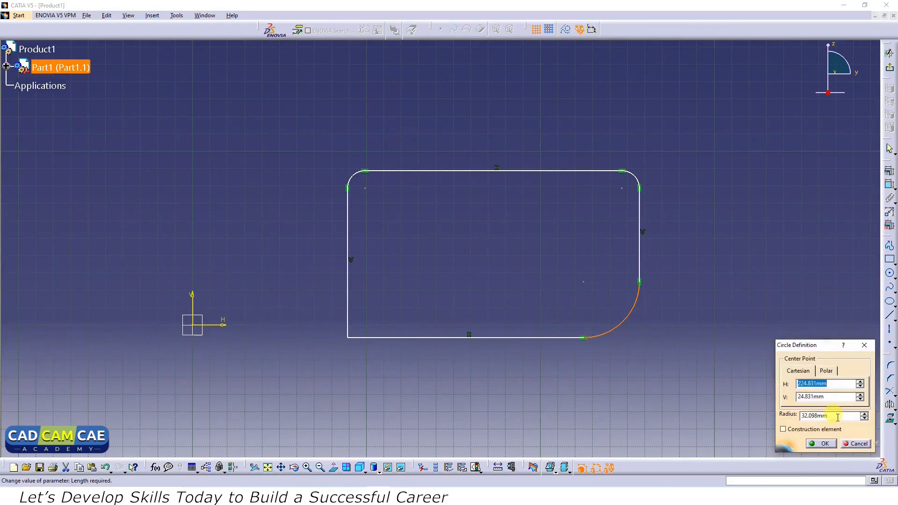
type("10")
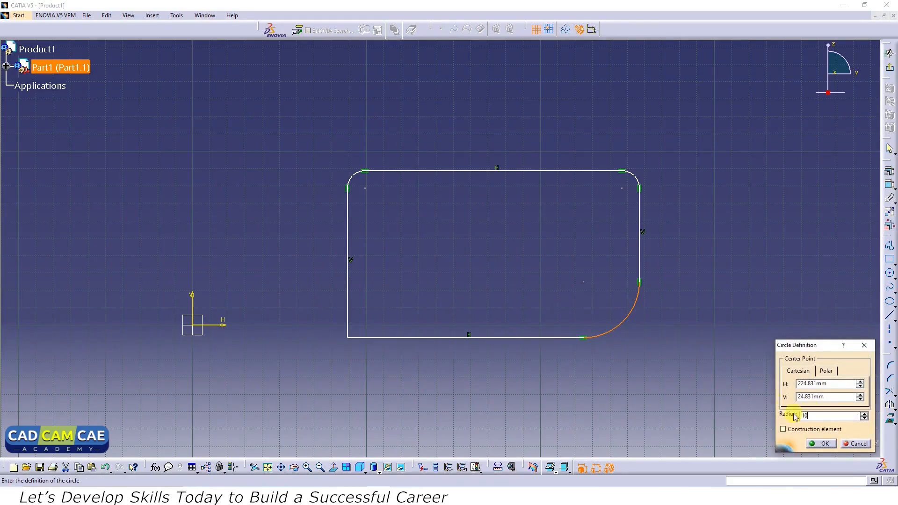
left_click(822, 443)
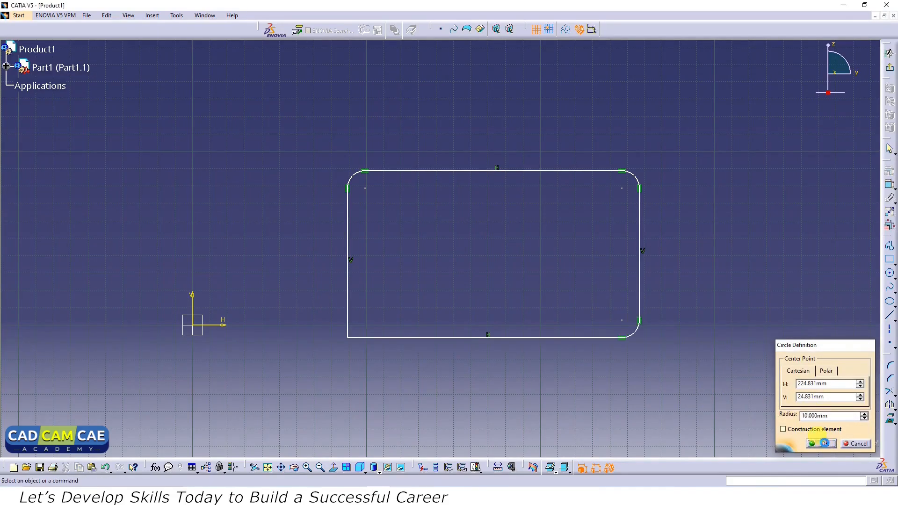
Round the rectangle's lower-left corner with the Corner command and set its radius to 10 mm.
left_click(890, 367)
left_click(348, 306)
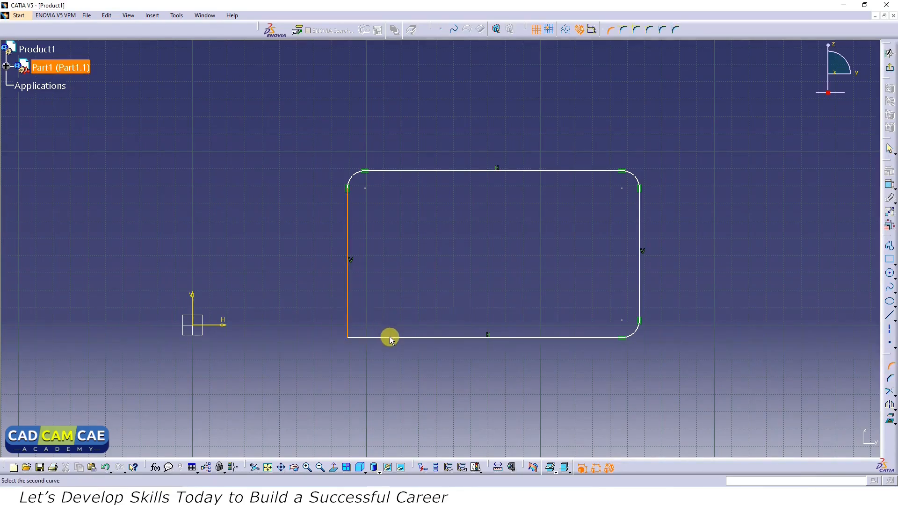
left_click(389, 337)
left_click(360, 316)
double_click(367, 322)
key("Tab")
key("Tab")
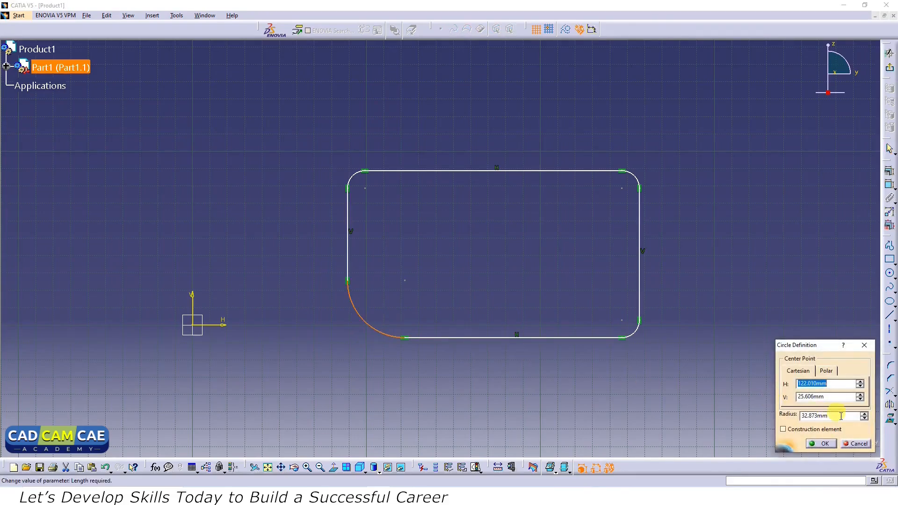
type("10")
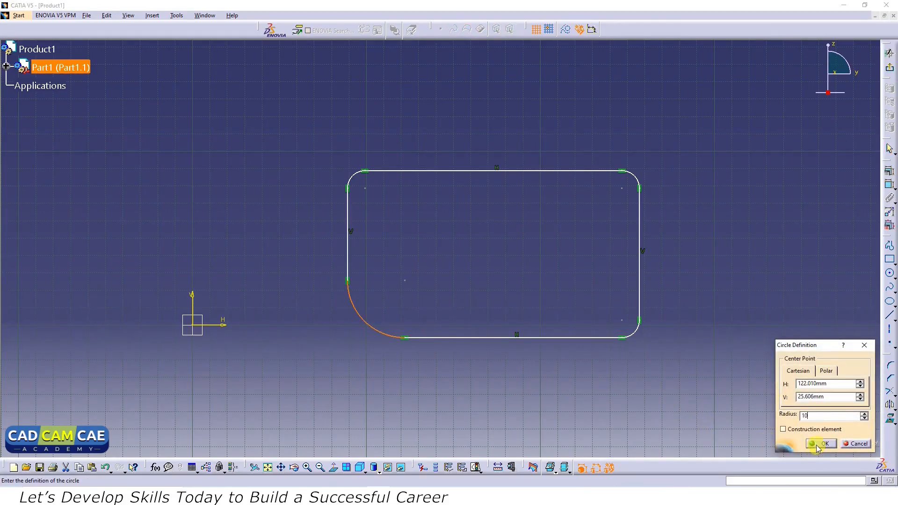
left_click(821, 442)
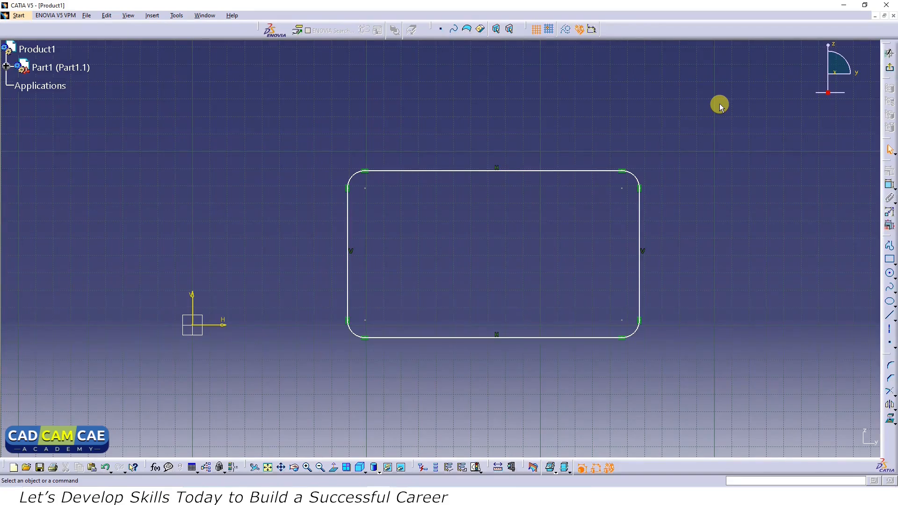
Delete the rounded rectangle and draw two sloping lines that meet at a shared upper endpoint.
left_click_drag(719, 105, 277, 391)
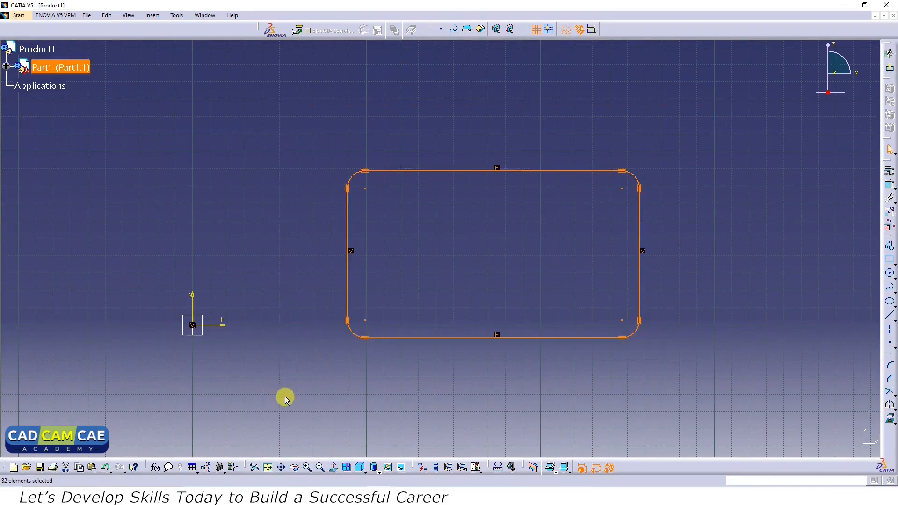
key("Delete")
left_click(891, 318)
left_click(353, 242)
left_click(579, 167)
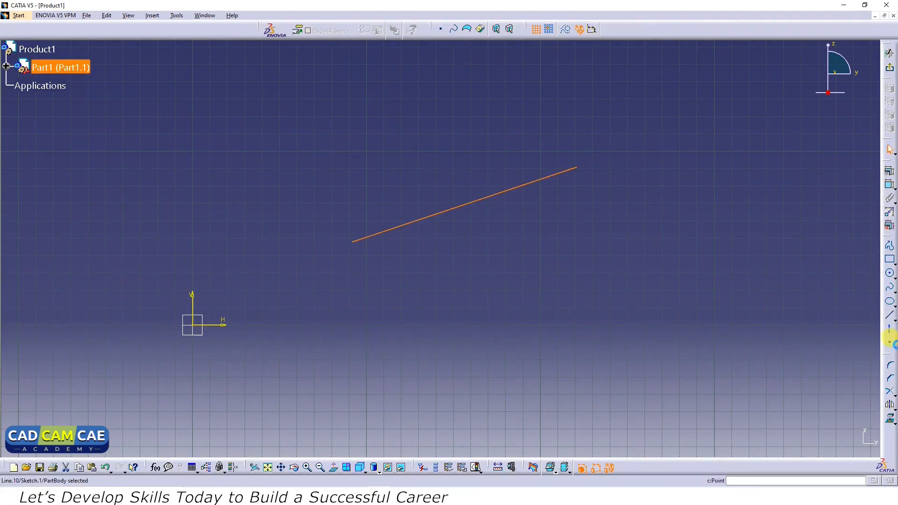
left_click(890, 316)
left_click(577, 166)
left_click(757, 245)
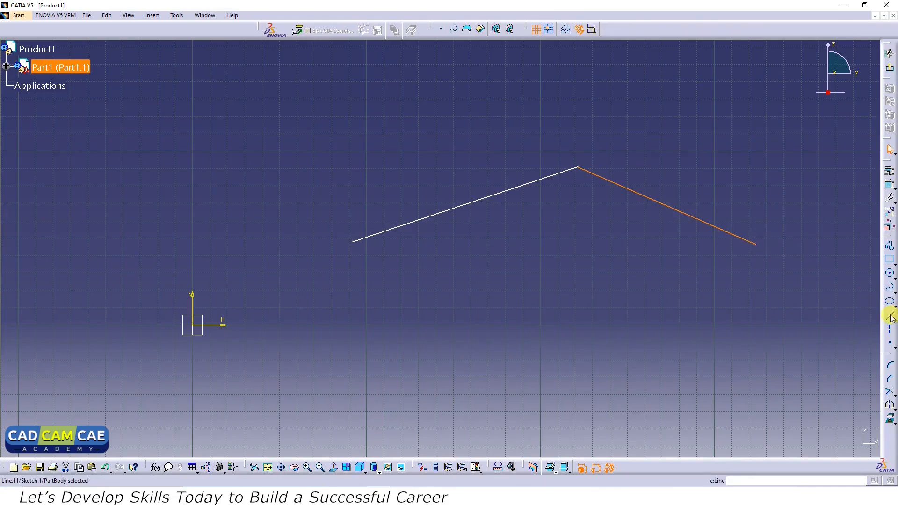
Draw a base line joining the lower ends of the two sloping lines to close the triangle.
left_click(890, 317)
left_click(757, 245)
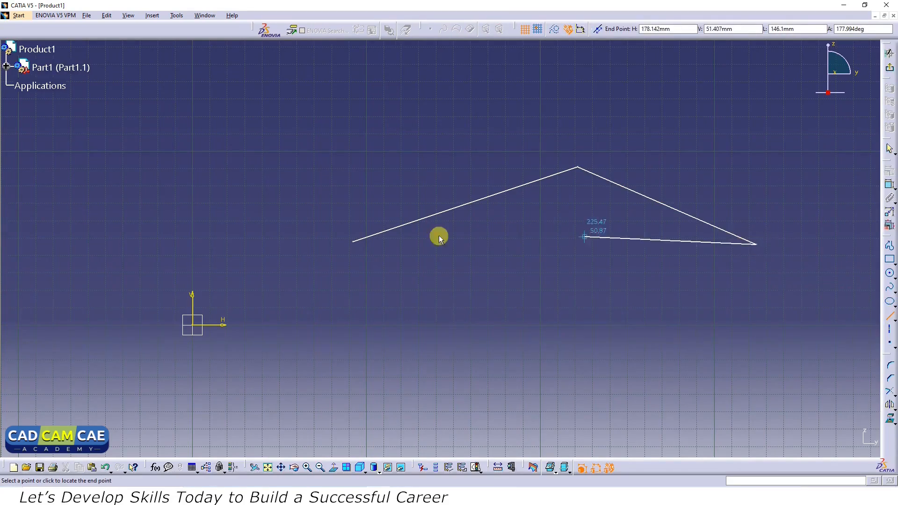
left_click(353, 241)
left_click(699, 298)
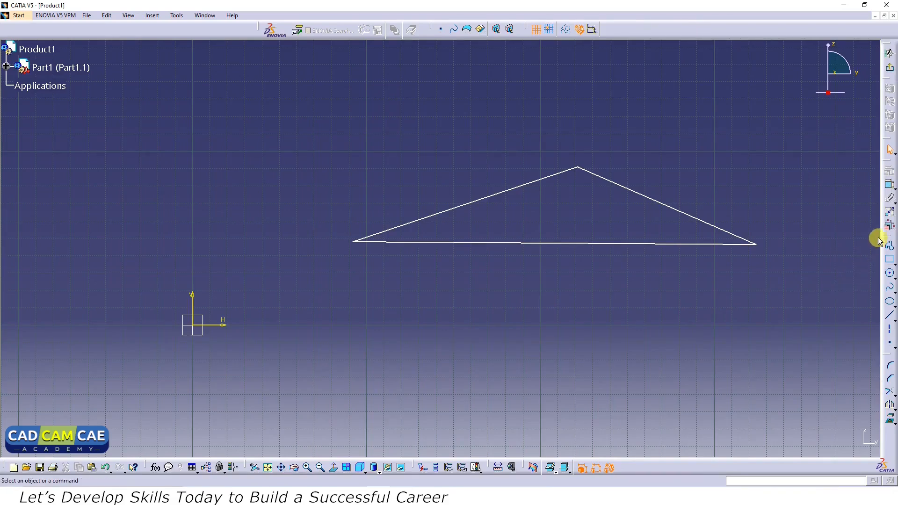
Add an angle constraint between the two sloping lines at the triangle's apex.
left_click(889, 185)
left_click(538, 179)
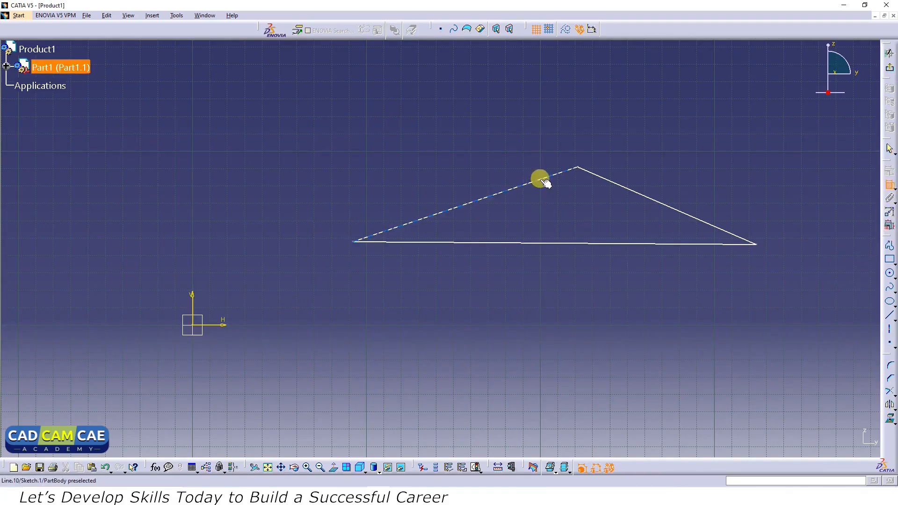
left_click(614, 185)
left_click(586, 195)
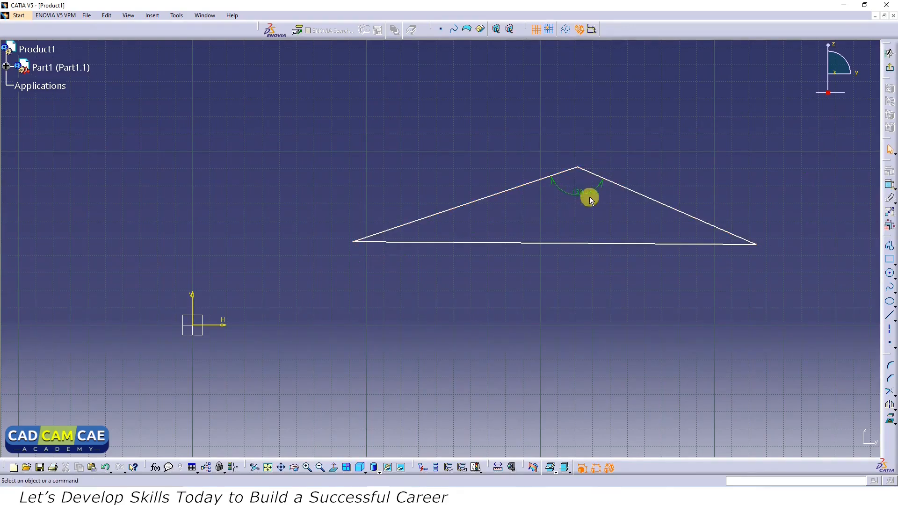
Constrain the angle between the triangle's right sloping line and its base, and set it to 20 degrees.
left_click(889, 185)
left_click(690, 215)
left_click(687, 243)
left_click(672, 230)
double_click(671, 227)
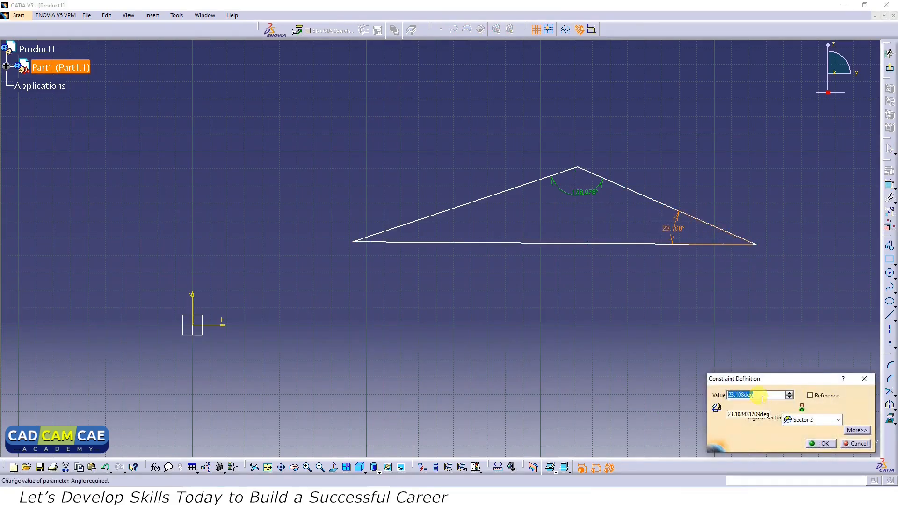
type("20")
key("Return")
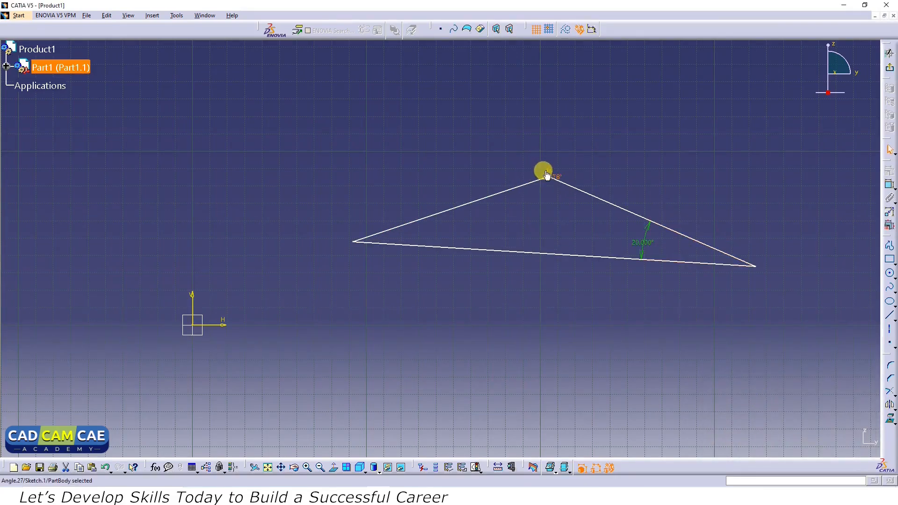
Set the angle constraint at the triangle's apex to 140 degrees.
double_click(543, 174)
type("140")
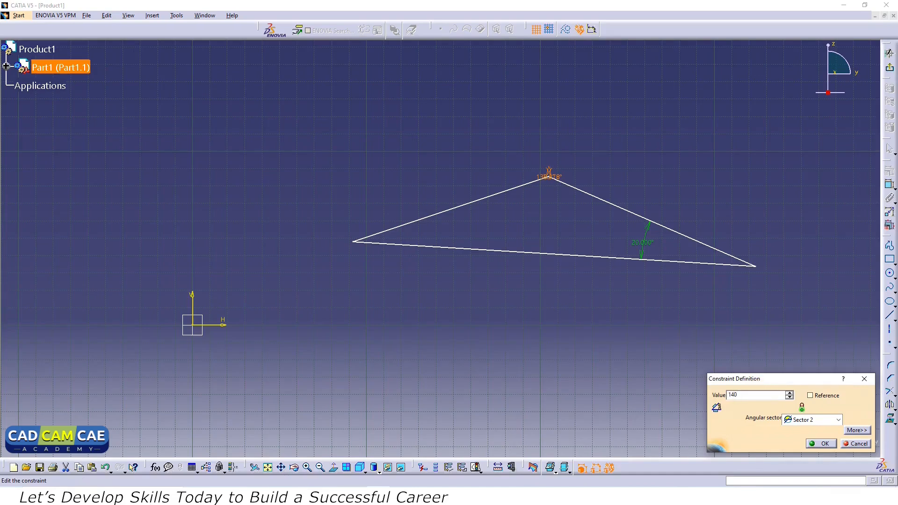
left_click(821, 444)
left_click(806, 313)
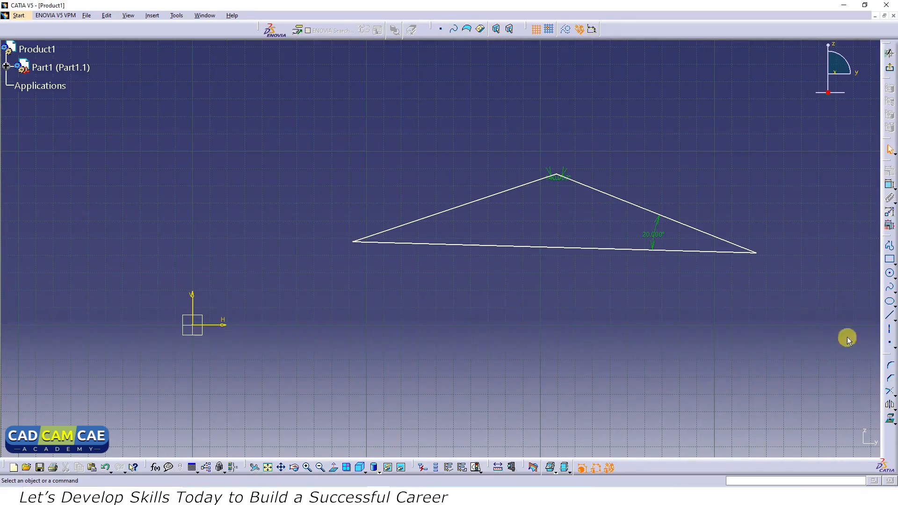
Round the triangle's apex between the two sloping lines with the Corner command and review the arc's definition.
left_click(889, 365)
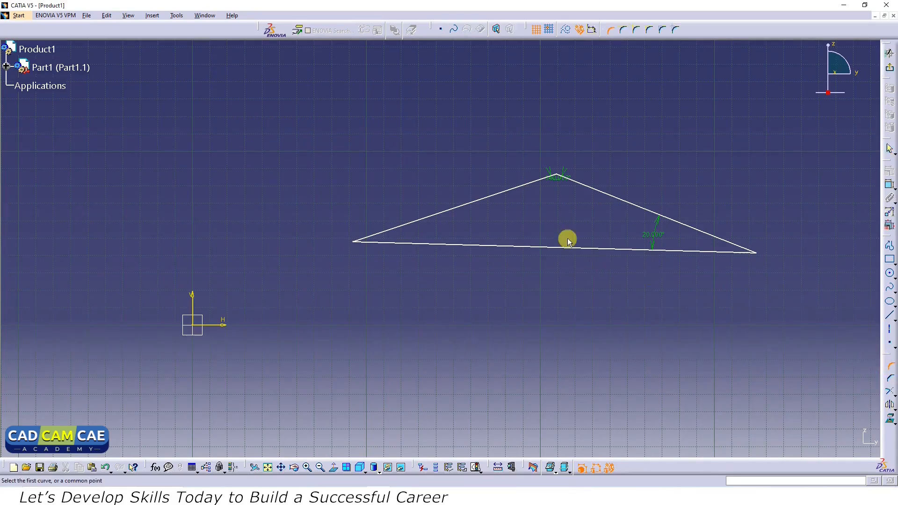
left_click(519, 185)
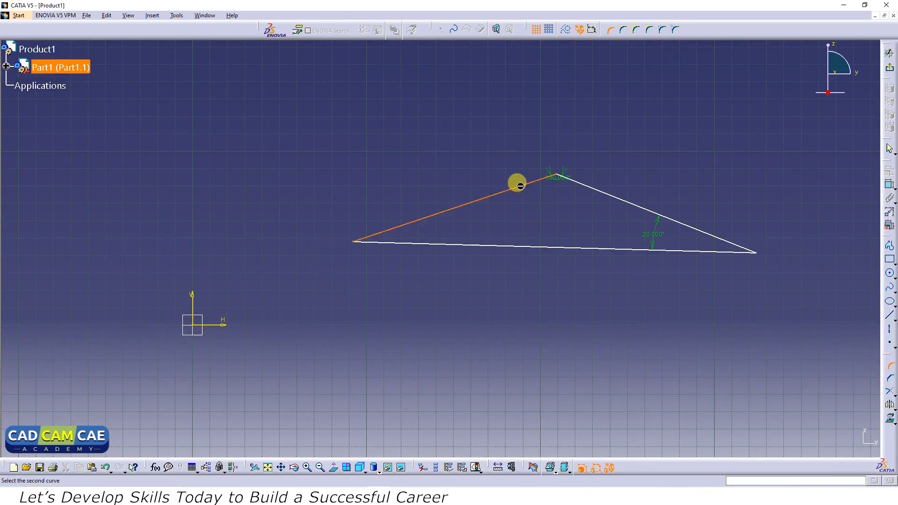
left_click(591, 190)
left_click(567, 188)
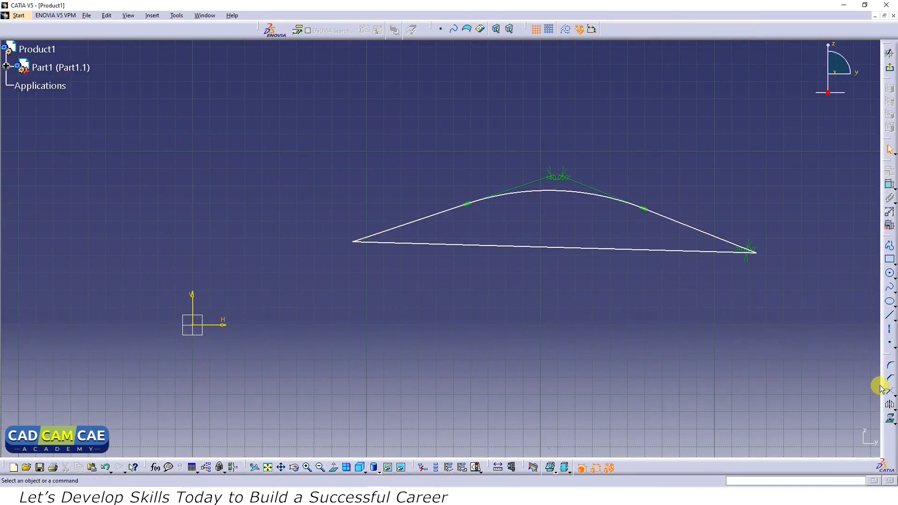
double_click(569, 192)
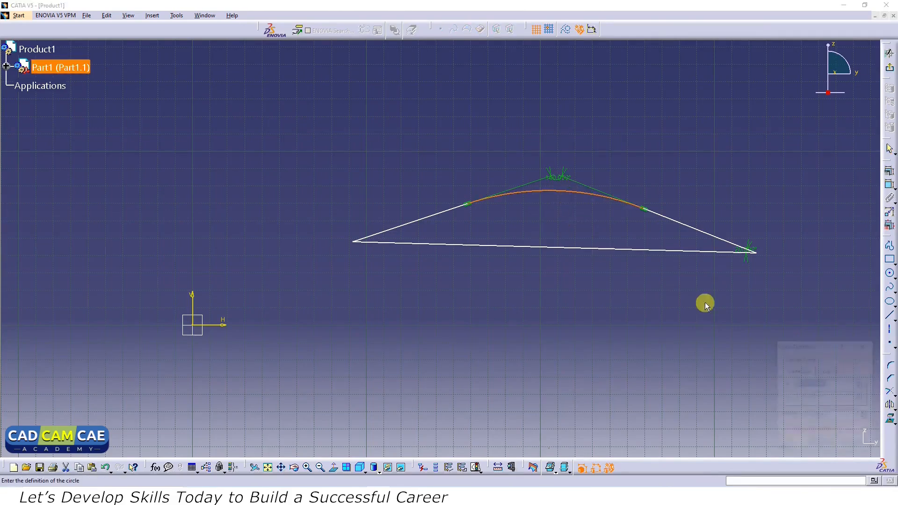
left_click(825, 443)
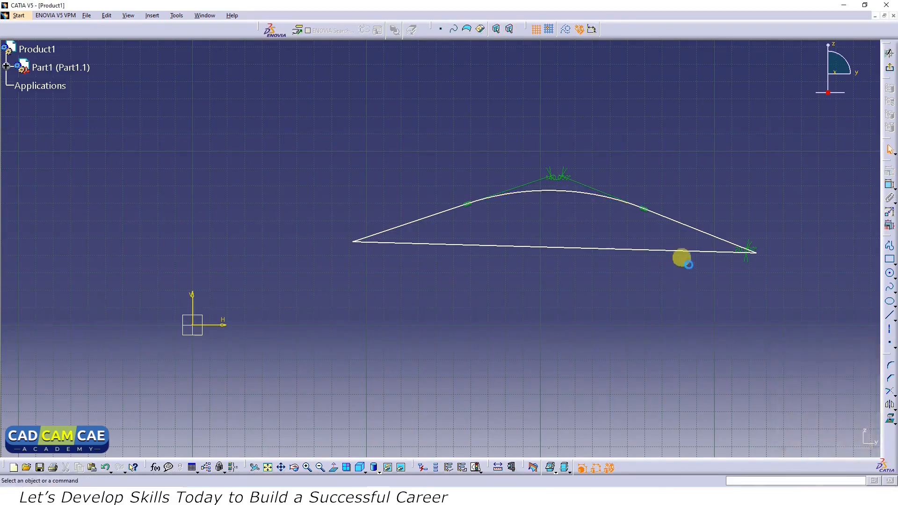
Round the triangle's right vertex between the sloping line and the base with the Corner command.
left_click(889, 366)
left_click(725, 239)
left_click(717, 251)
left_click(705, 246)
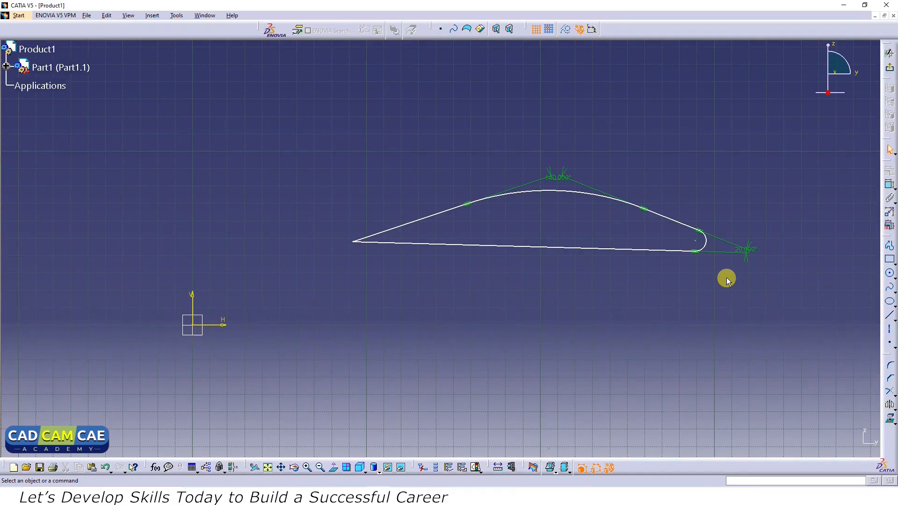
Delete the rounded triangle and draw a rectangle about 132 mm wide and 95 mm high.
key("ctrl+a")
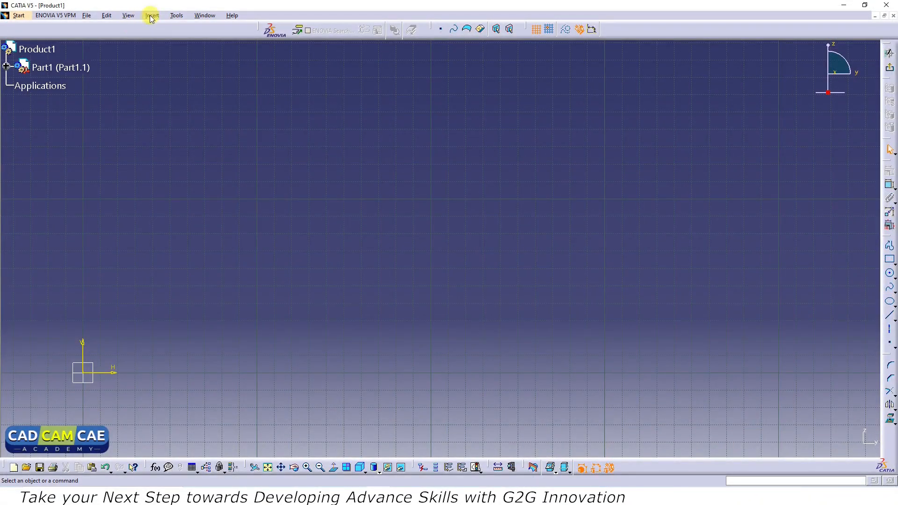
left_click(152, 16)
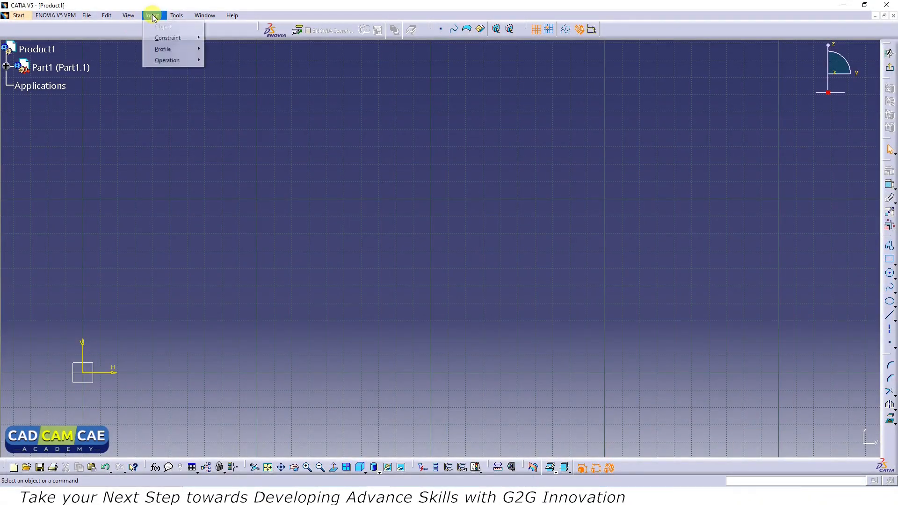
mouse_move(176, 59)
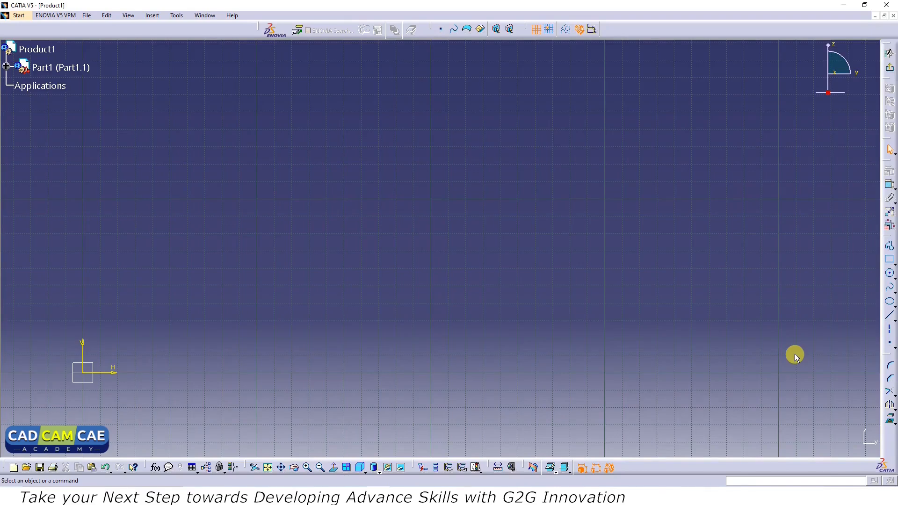
left_click(889, 260)
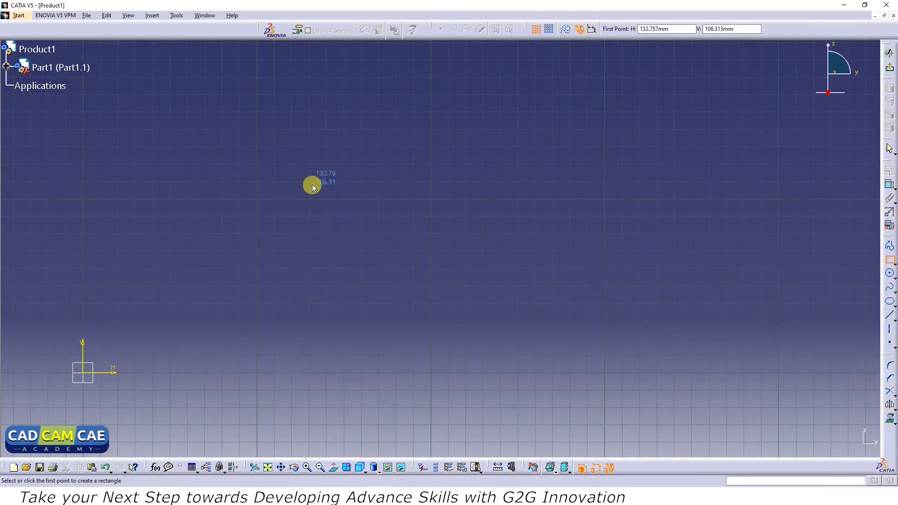
left_click(295, 162)
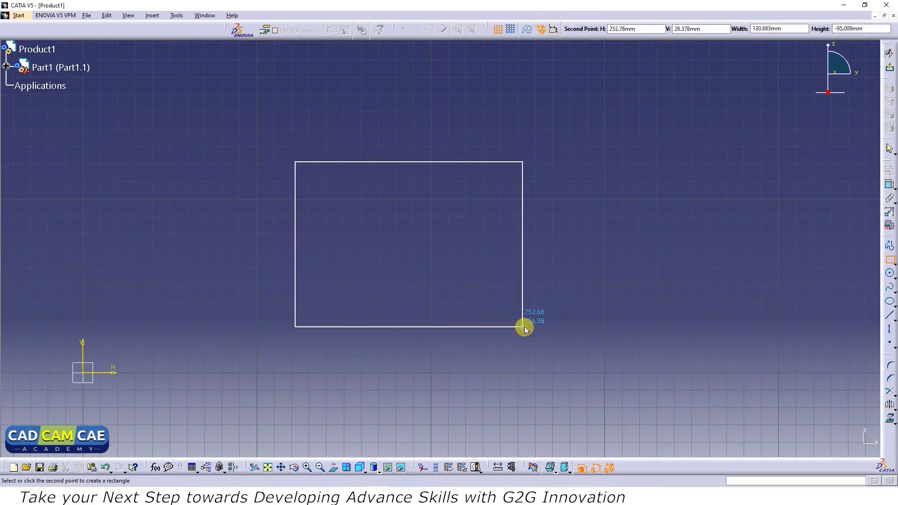
left_click(524, 327)
left_click(609, 303)
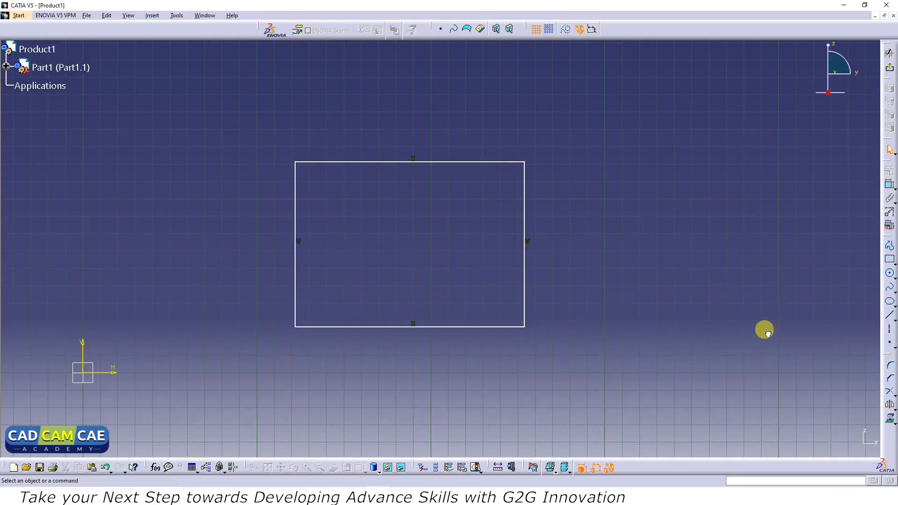
Chamfer the rectangle's upper-left corner at 45 degrees and set the chamfer line's length to 20 mm.
left_click(889, 379)
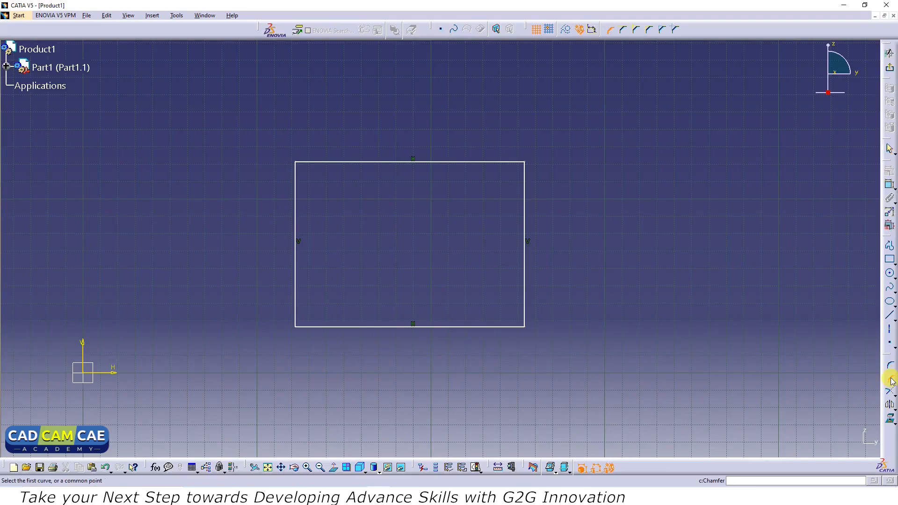
left_click(314, 162)
left_click(294, 202)
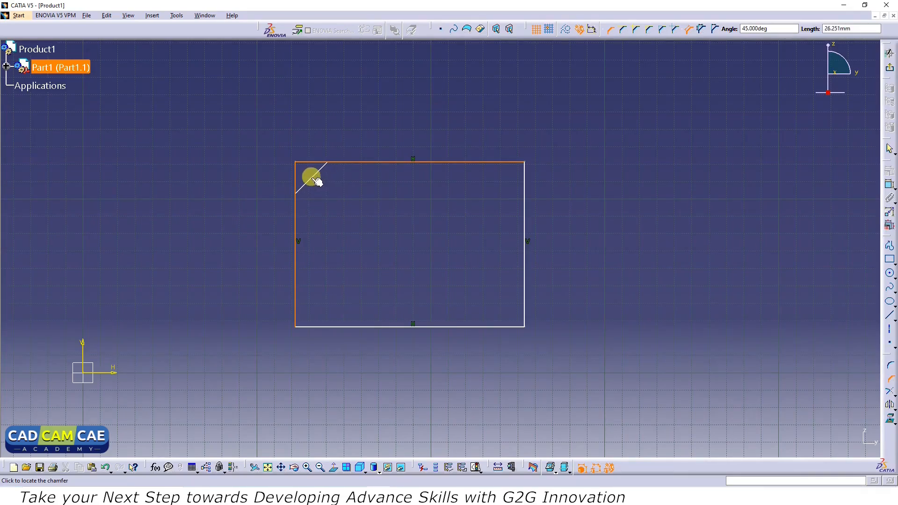
left_click(311, 178)
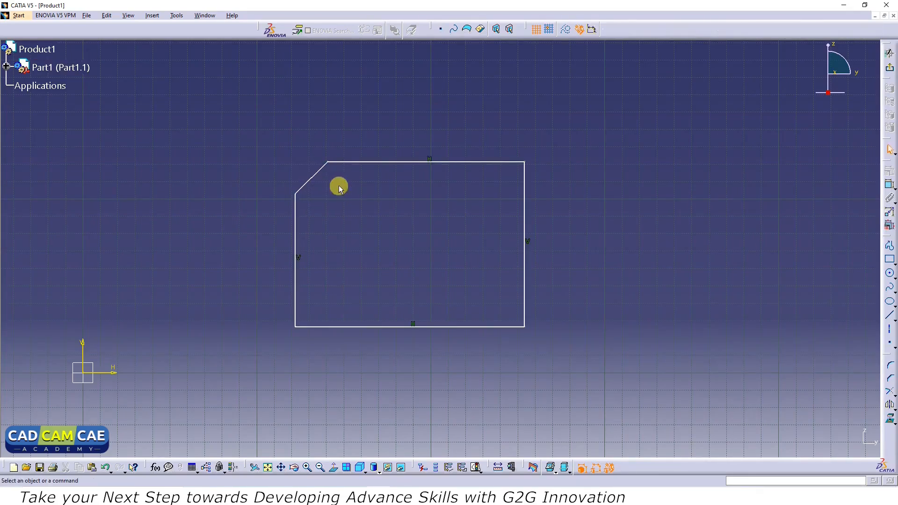
double_click(316, 173)
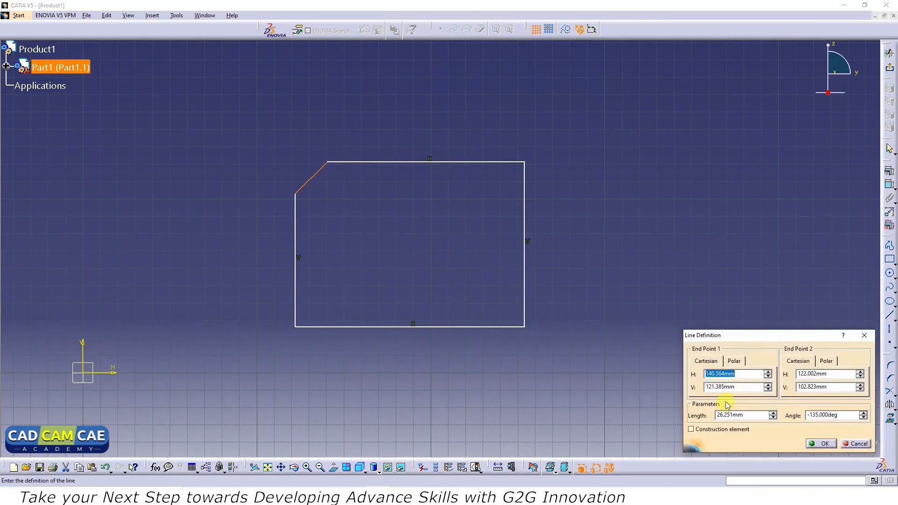
double_click(748, 414)
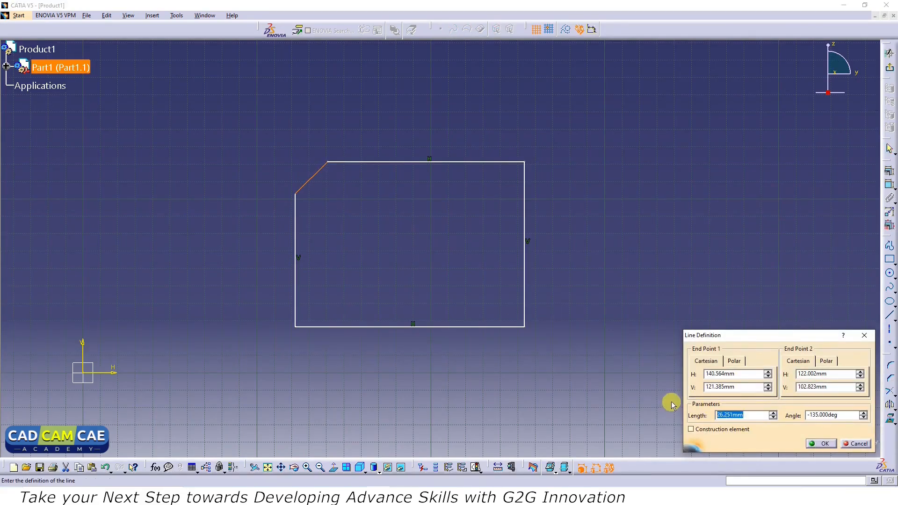
type("2")
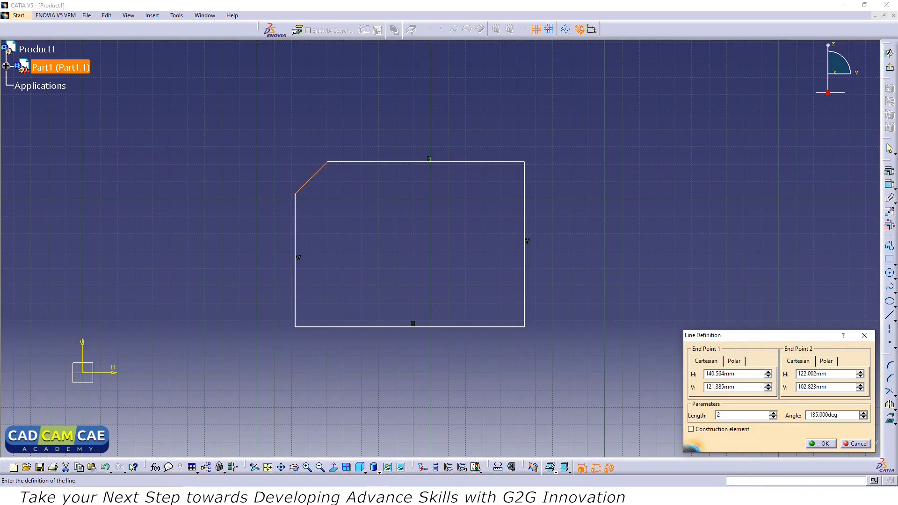
left_click(852, 413)
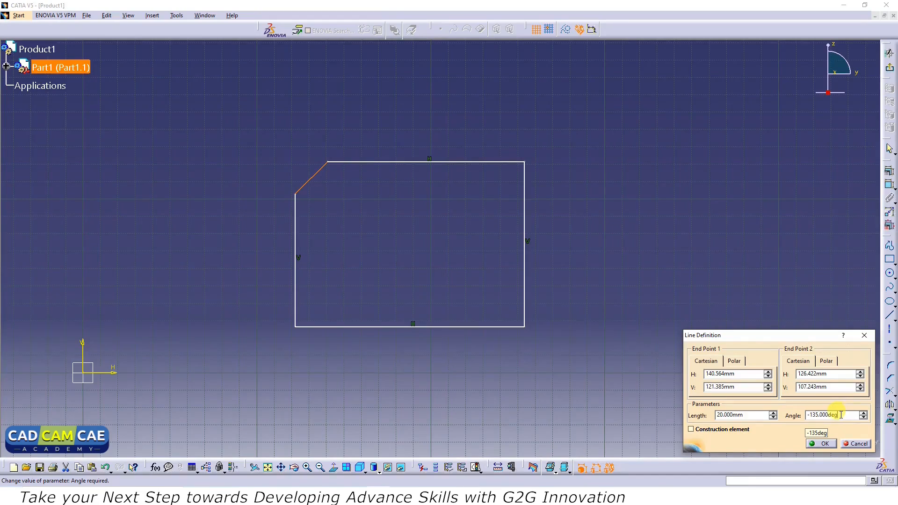
key("Return")
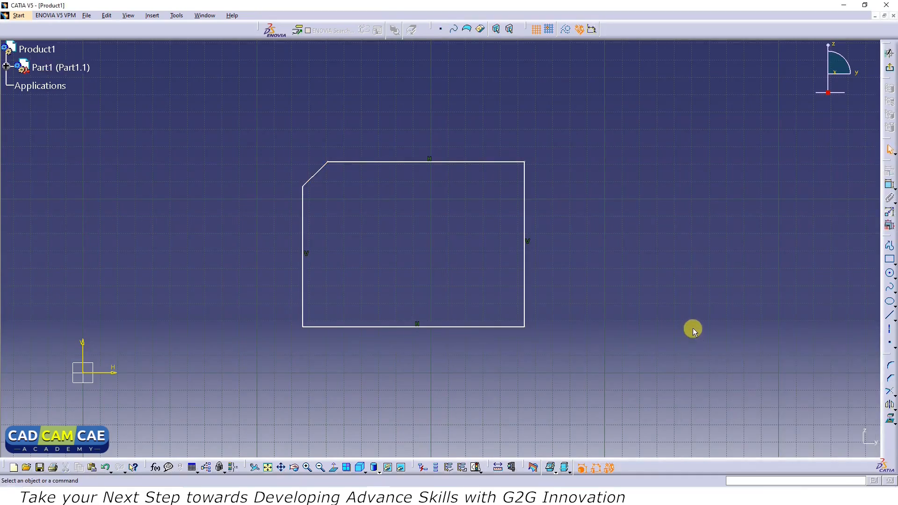
Chamfer the rectangle's upper-right corner and set the chamfer line's length to 20 mm.
left_click(890, 377)
left_click(503, 163)
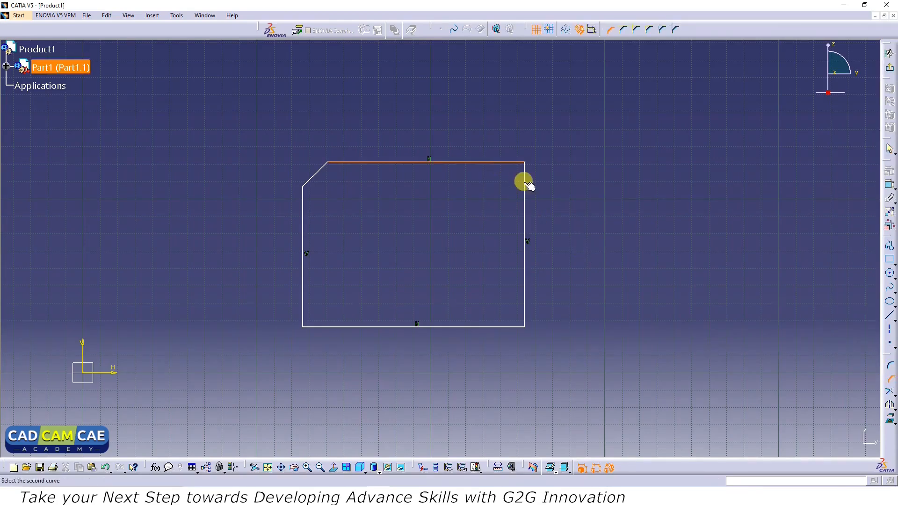
left_click(523, 186)
left_click(513, 182)
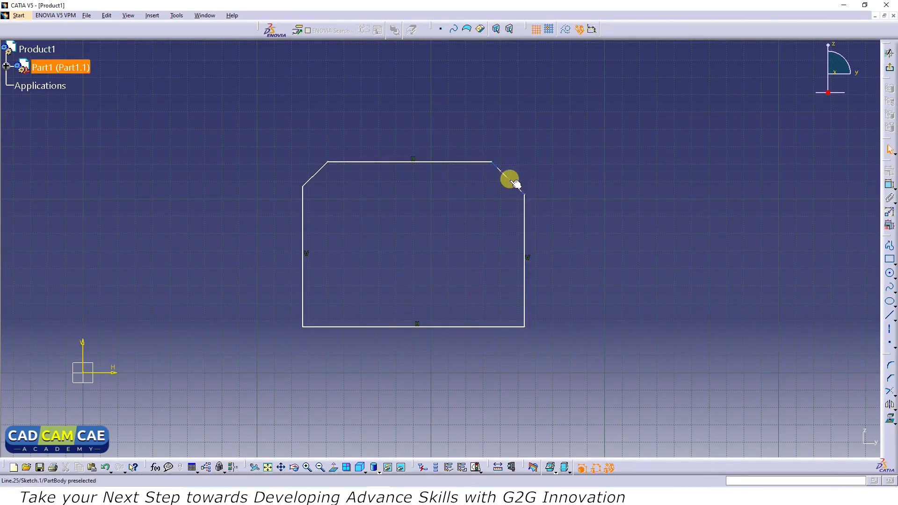
double_click(511, 181)
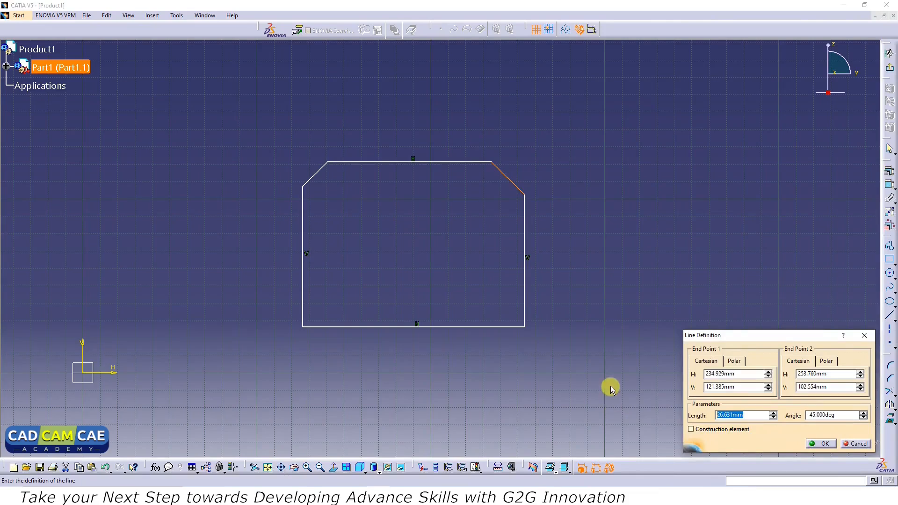
type("20")
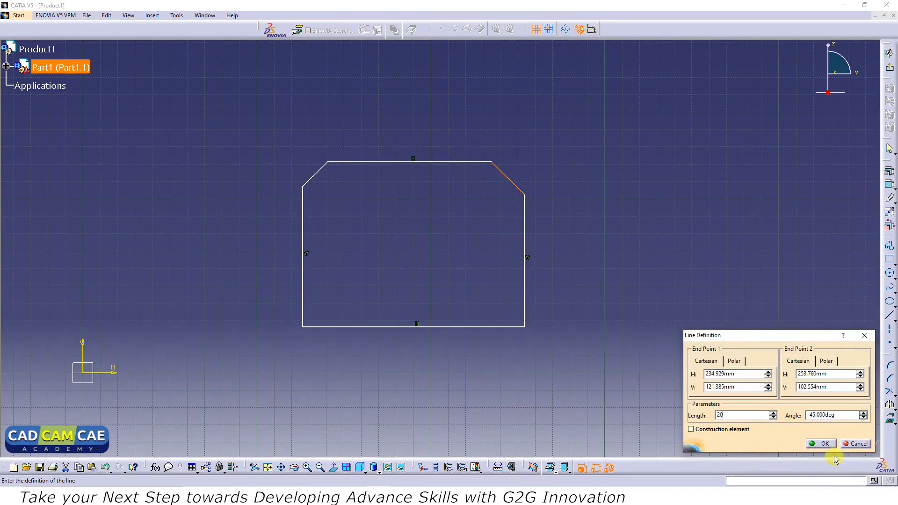
left_click(825, 444)
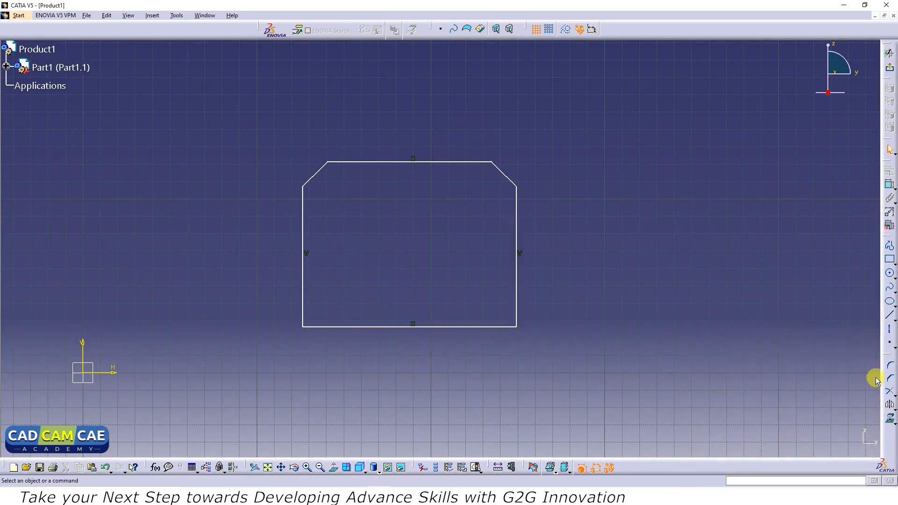
Chamfer the rectangle's lower-right corner between the bottom edge and the right edge.
left_click(890, 369)
left_click(495, 326)
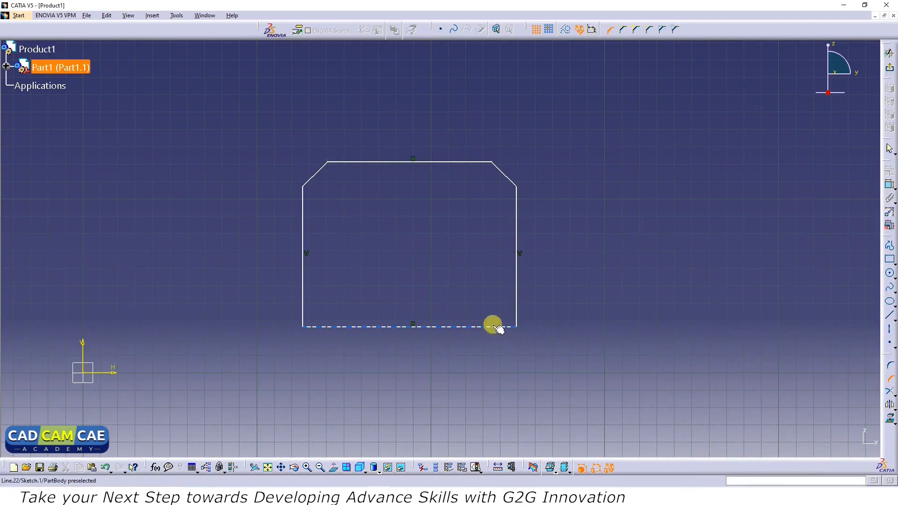
left_click(517, 310)
left_click(494, 304)
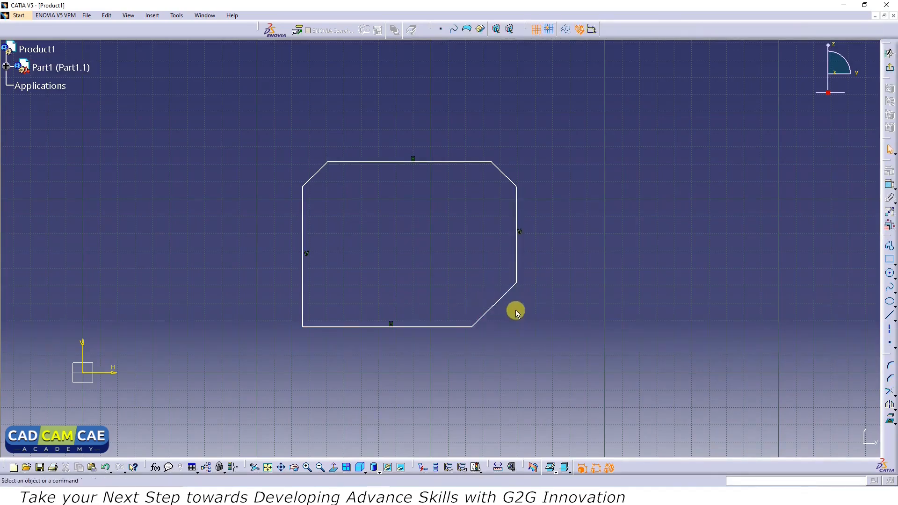
Set the lower-right chamfer line's length to 20 mm and its angle to 30 degrees.
double_click(498, 303)
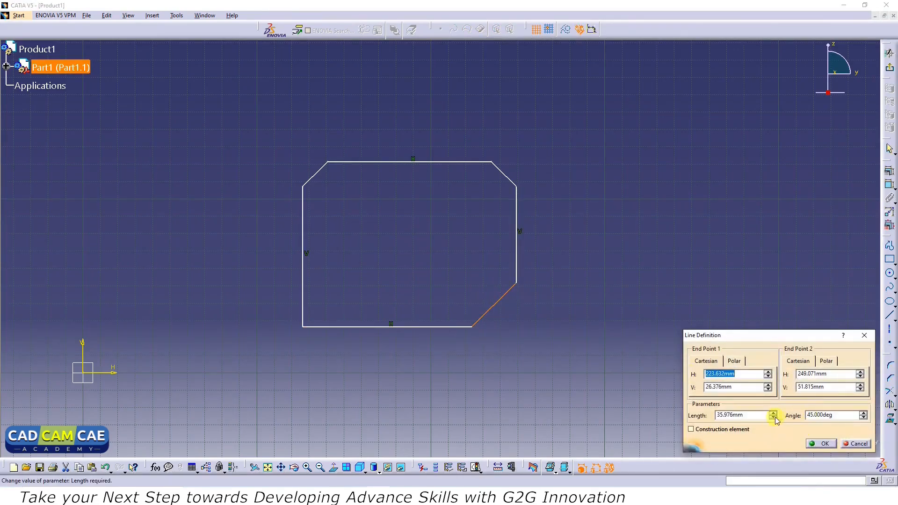
double_click(753, 415)
type("20")
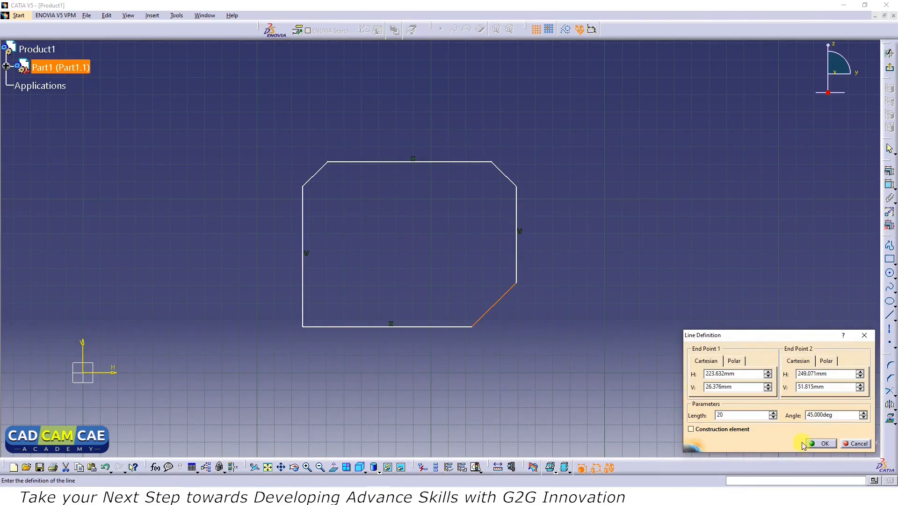
double_click(822, 415)
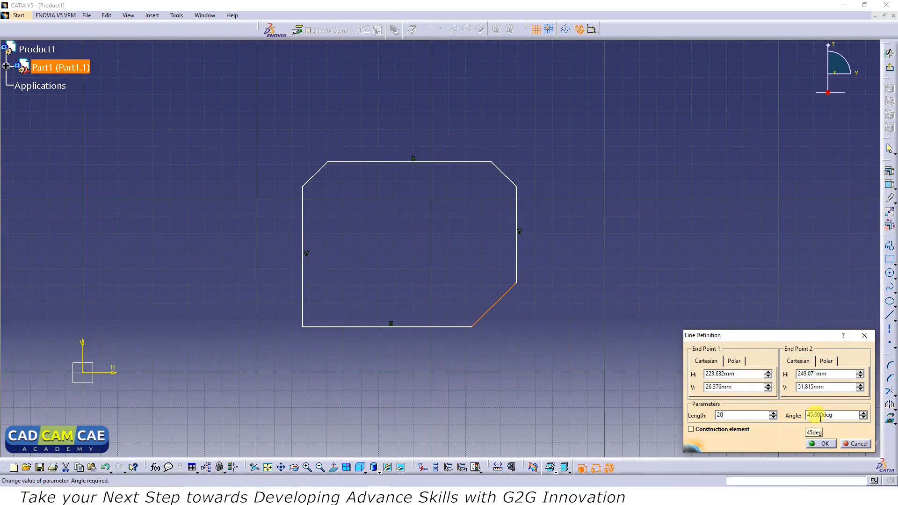
left_click_drag(845, 417, 759, 416)
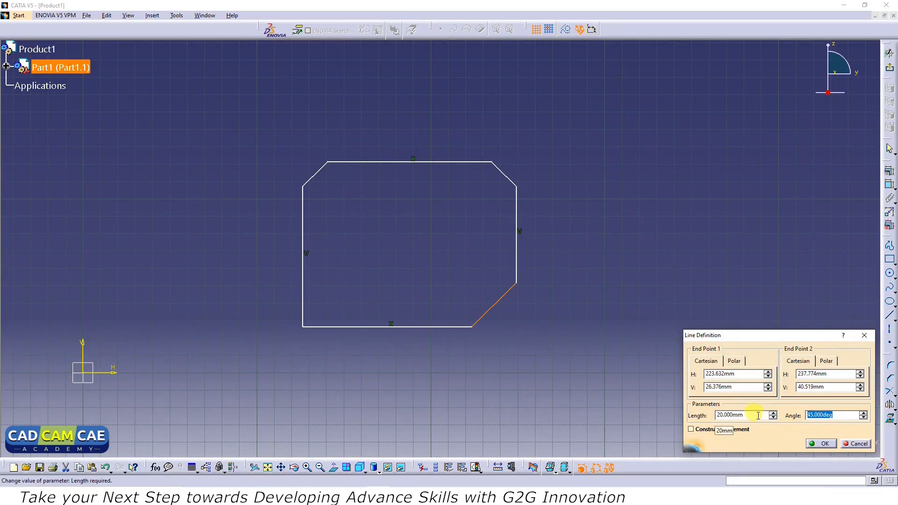
type("30")
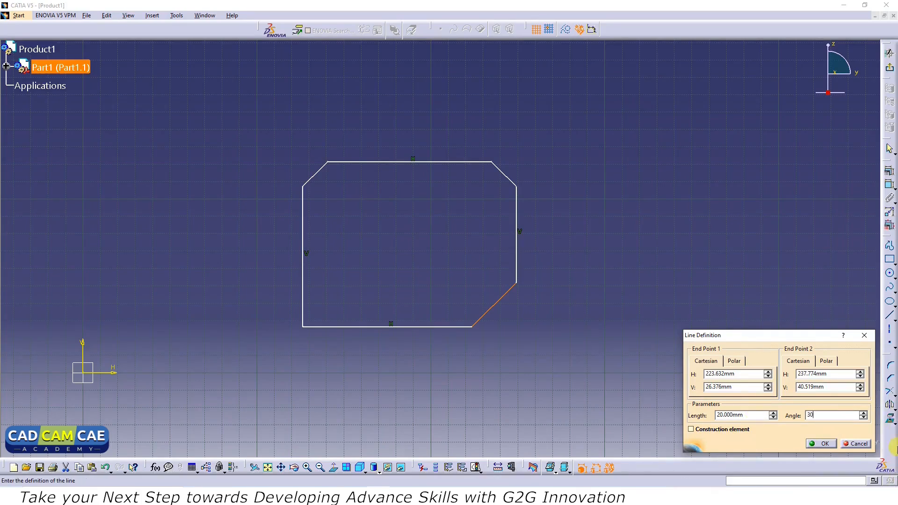
left_click(818, 443)
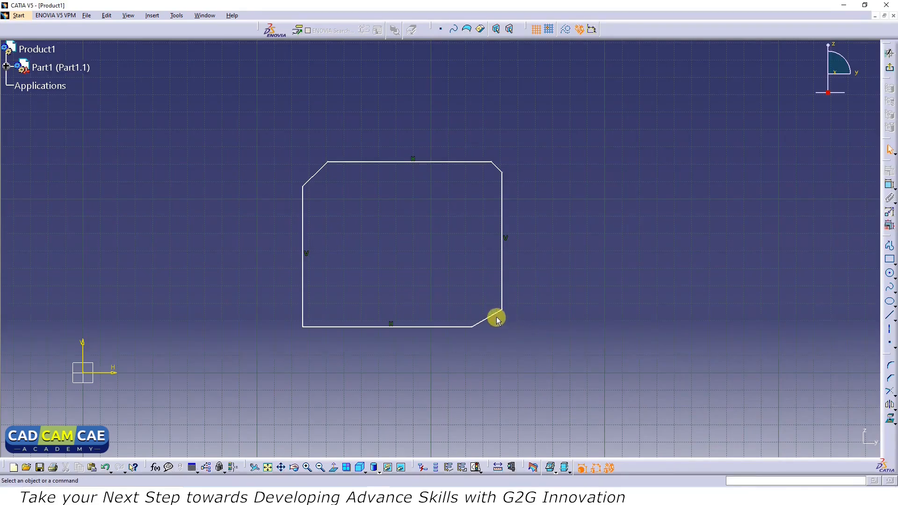
left_click_drag(520, 295, 452, 349)
left_click_drag(471, 136, 524, 203)
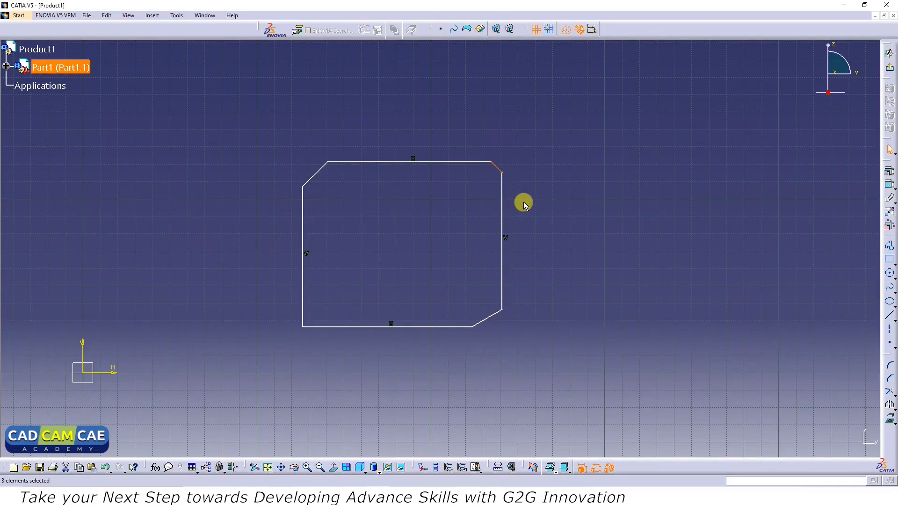
left_click(887, 378)
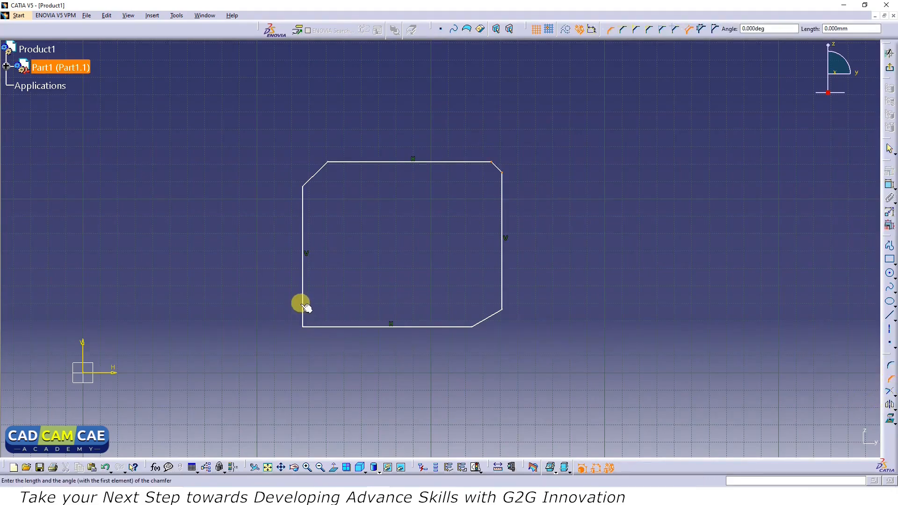
key("Escape")
Chamfer the rectangle's lower-left corner and set the chamfer line's length to 20 mm.
left_click(889, 378)
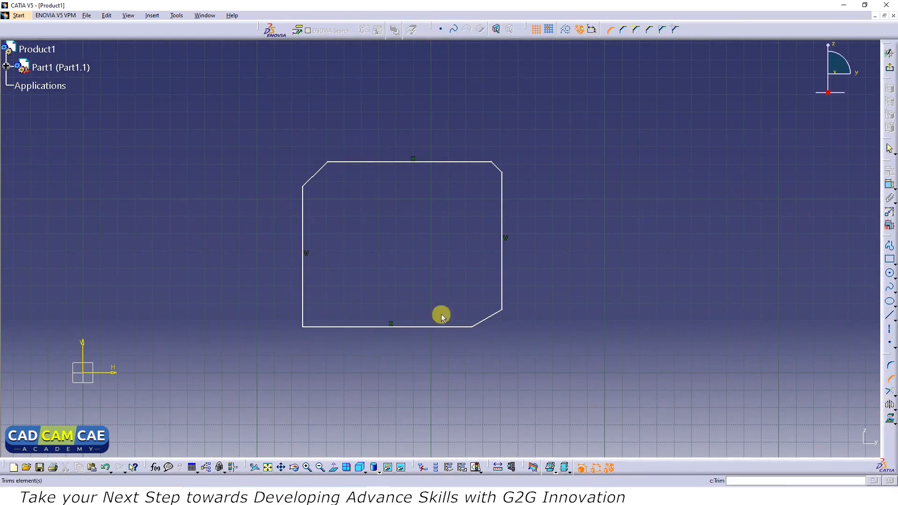
left_click(302, 284)
left_click(338, 325)
left_click(319, 313)
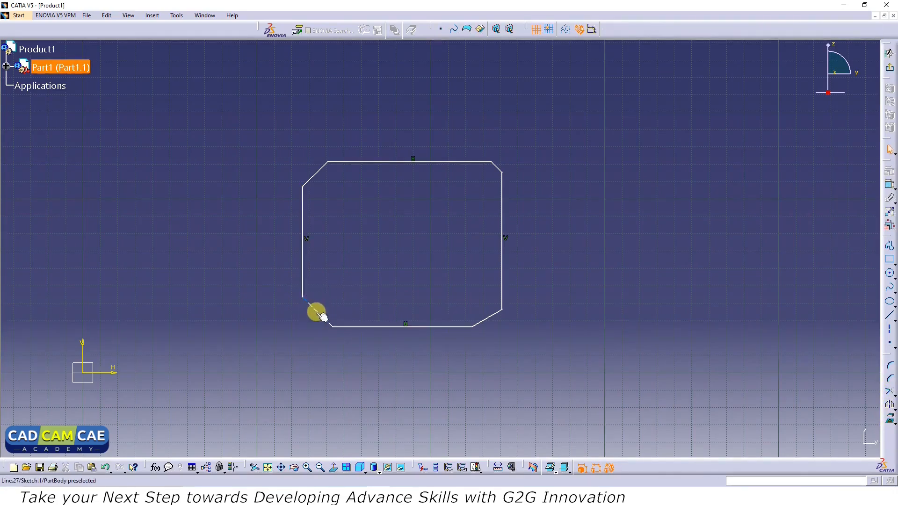
double_click(320, 313)
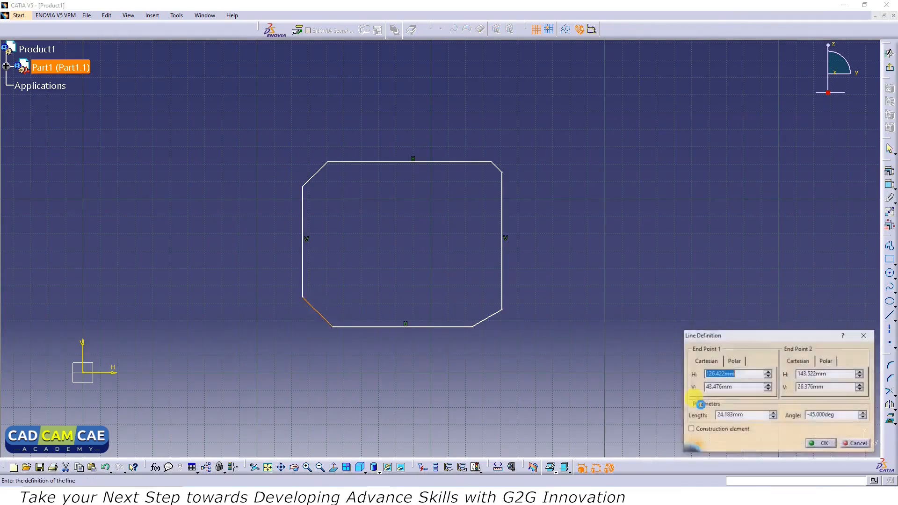
double_click(749, 416)
type("20")
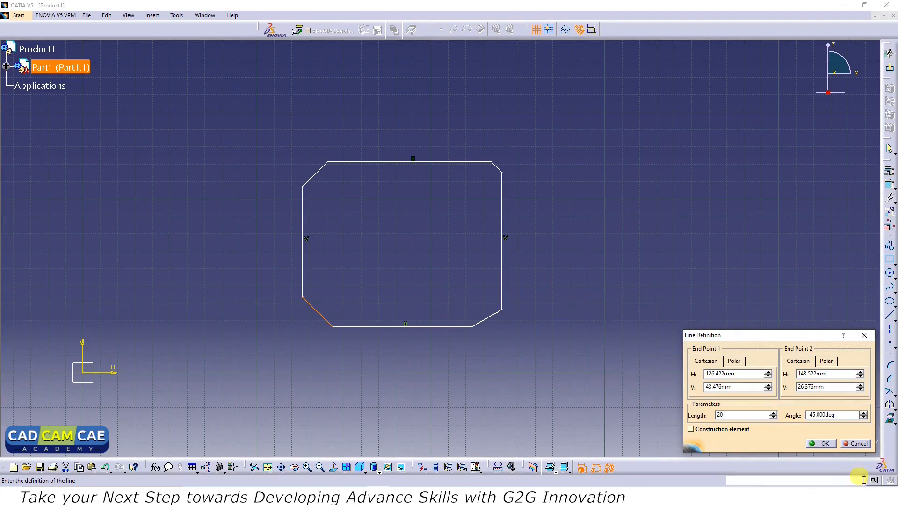
left_click(821, 444)
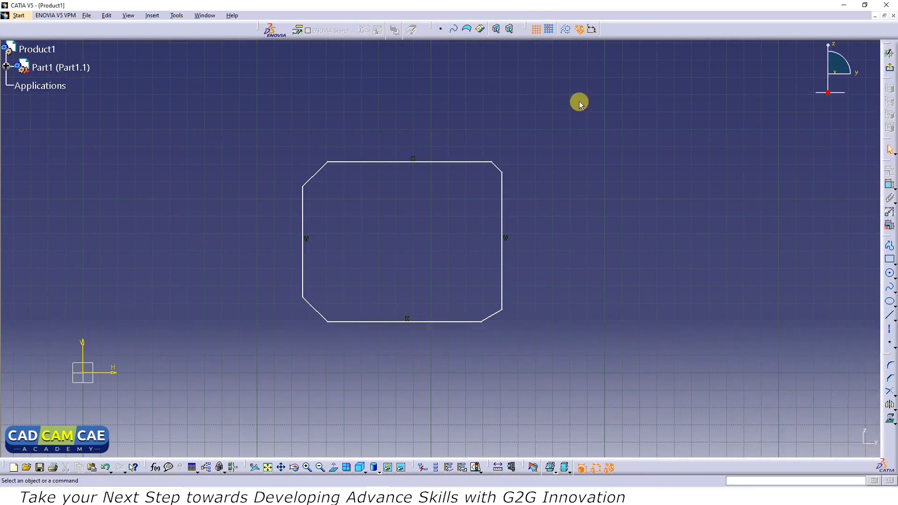
Delete the chamfered rectangle and draw a closed, irregular five-sided profile with the Profile command.
mouse_move(578, 102)
left_mouse_down()
mouse_move(559, 307)
mouse_move(468, 377)
mouse_move(243, 375)
left_mouse_up()
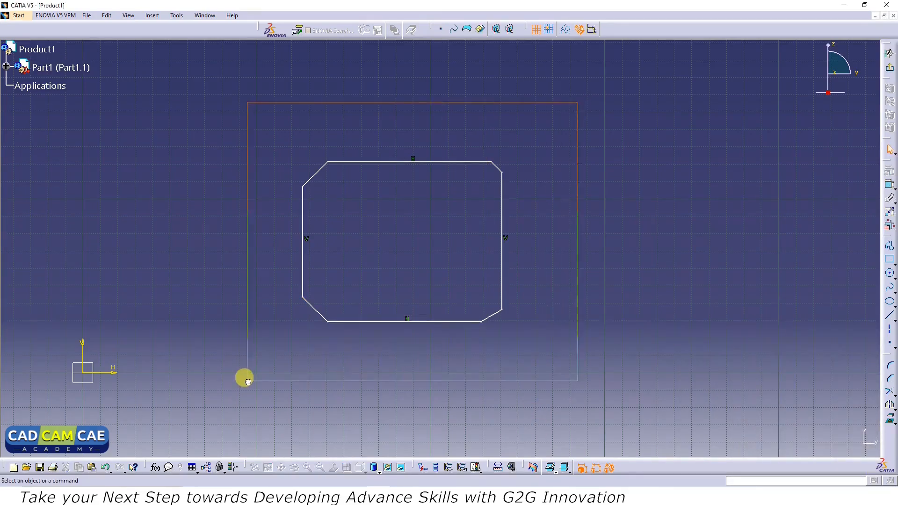
key("Delete")
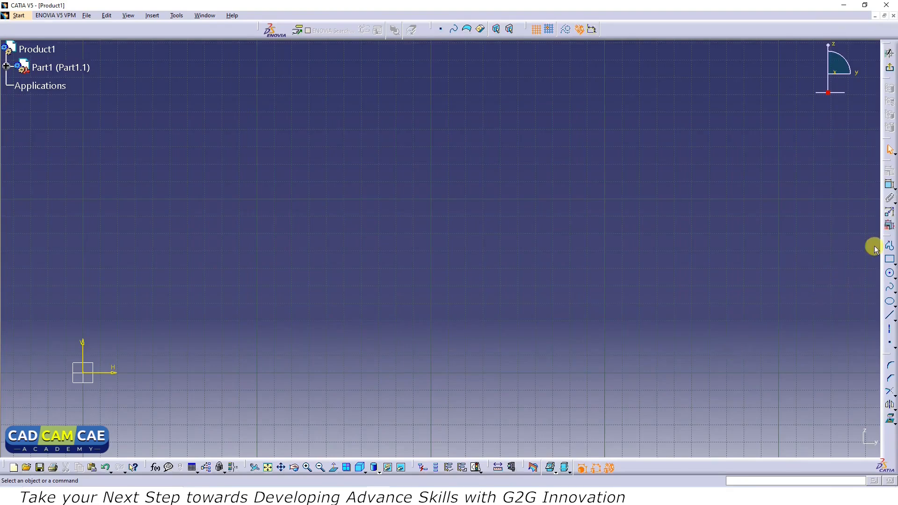
left_click(890, 245)
left_click(300, 290)
left_click(400, 185)
left_click(585, 256)
left_click(612, 335)
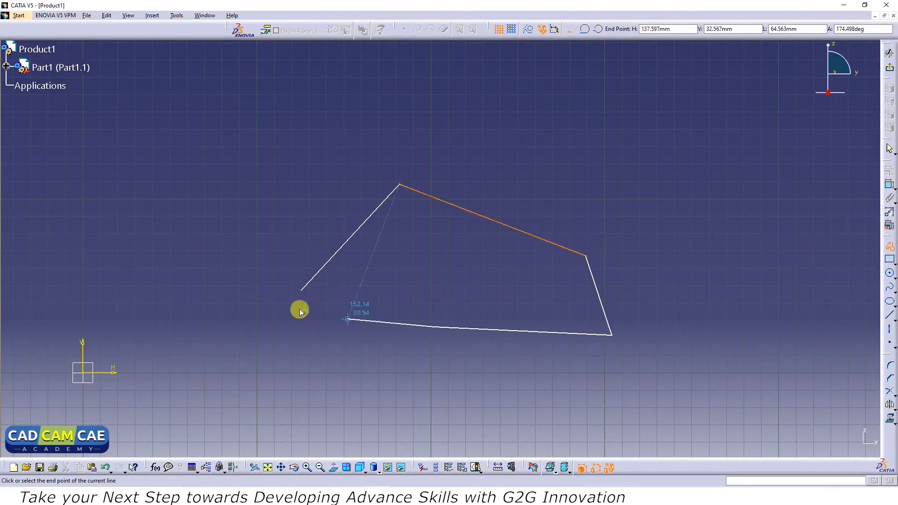
left_click(300, 290)
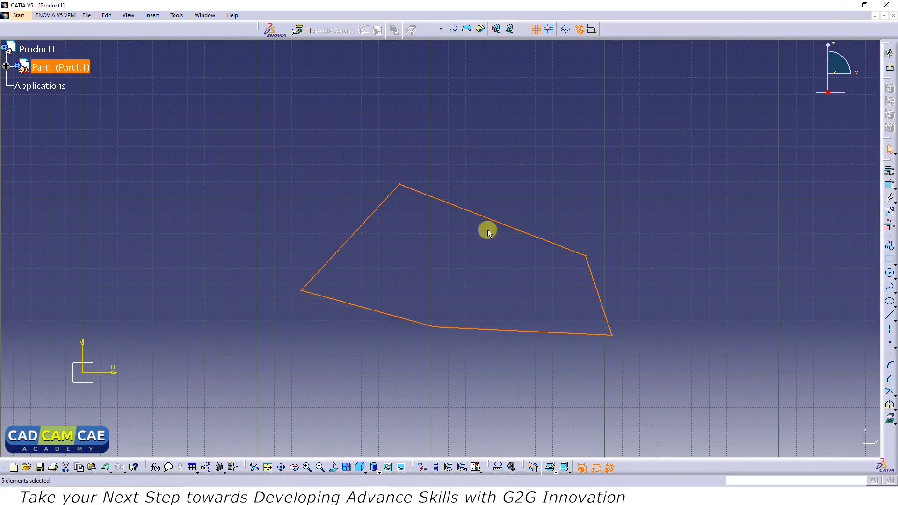
left_click(575, 188)
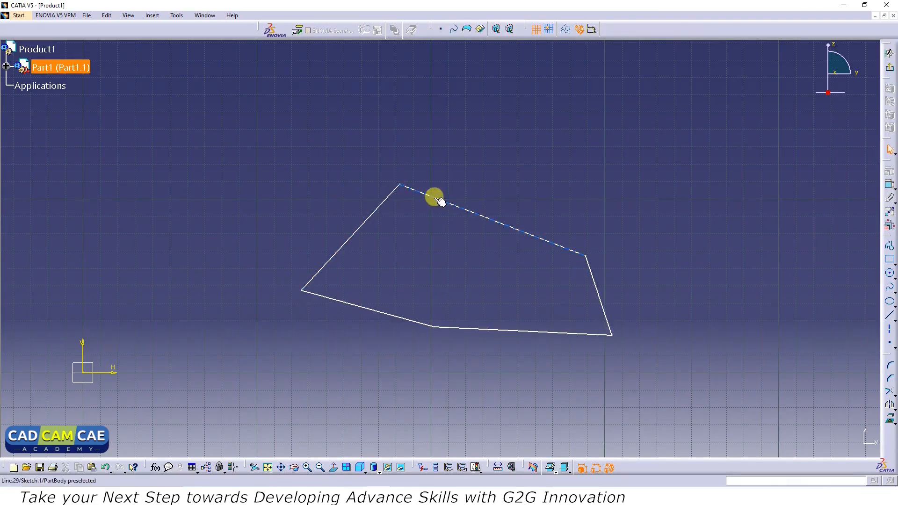
Chamfer the profile's top corner between the left sloping edge and the long upper edge.
left_click(891, 381)
left_click(378, 205)
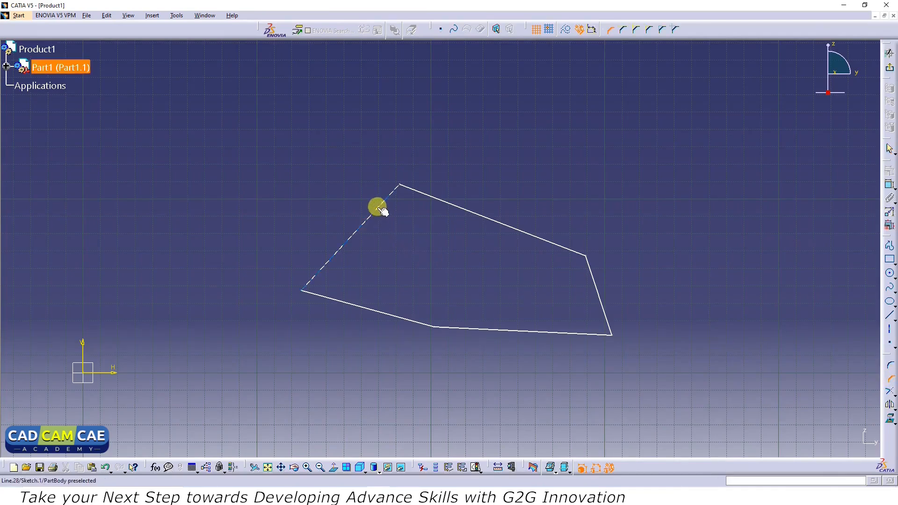
left_click(430, 201)
left_click(410, 213)
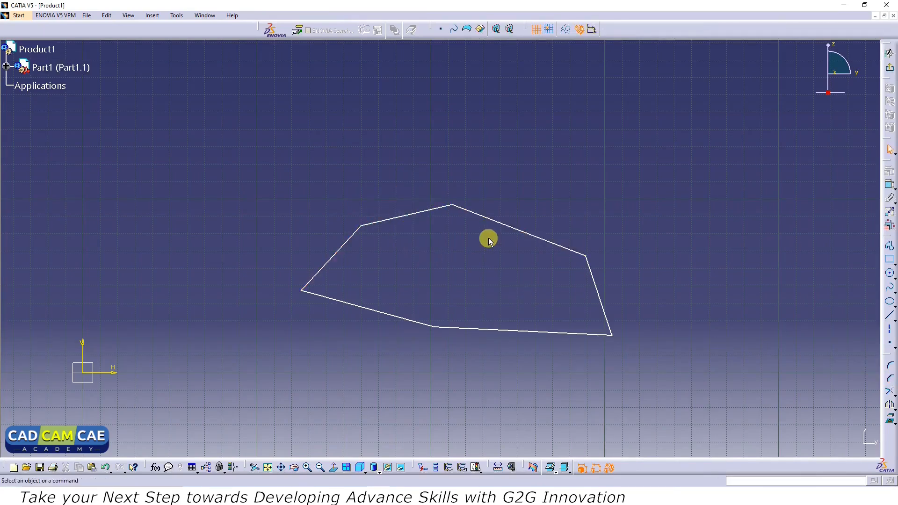
Chamfer the profile's upper-right corner between the long upper edge and the short right edge.
left_click(890, 379)
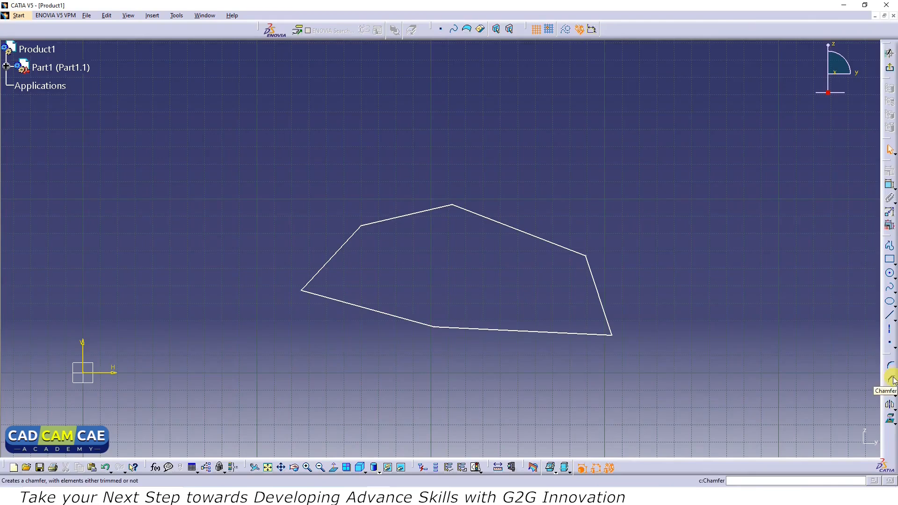
left_click(551, 243)
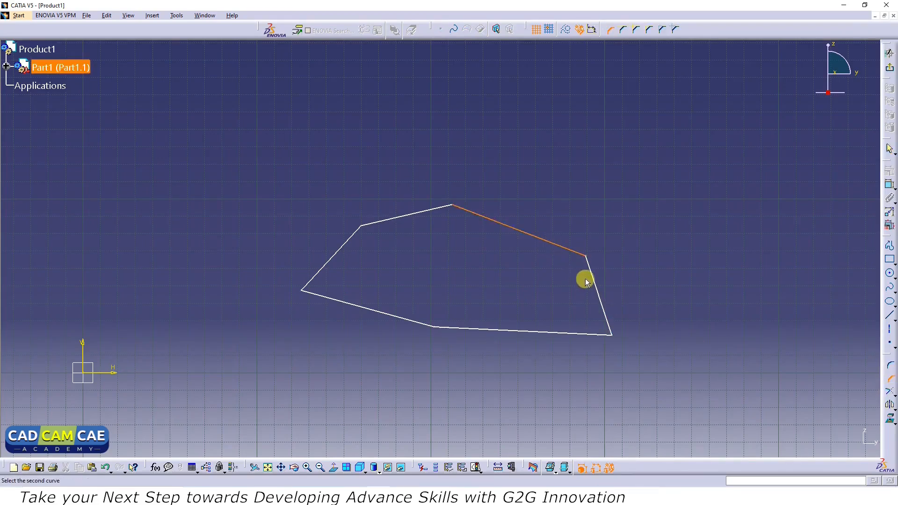
left_click(595, 282)
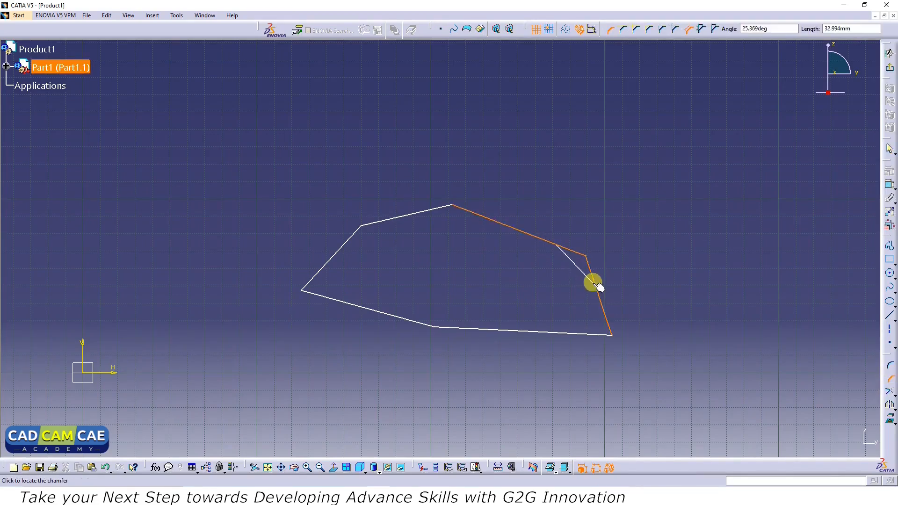
left_click(569, 266)
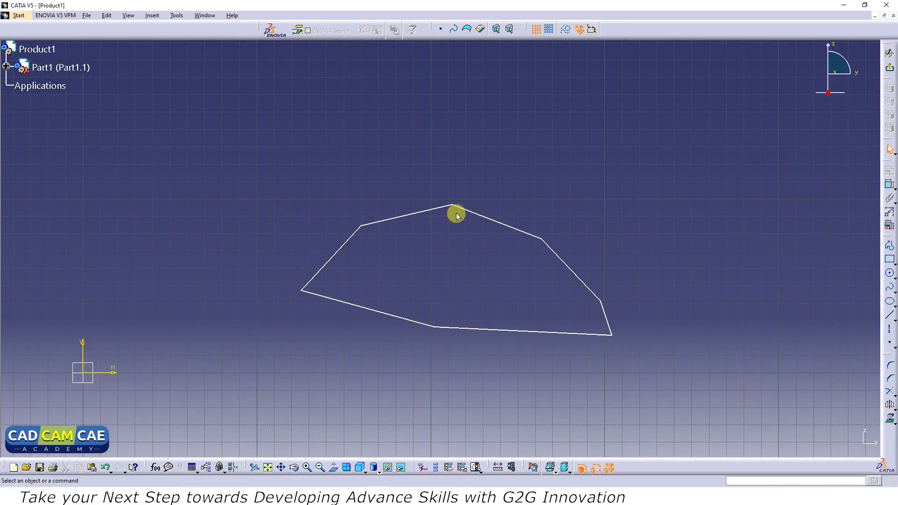
Chamfer the profile's topmost corner between the first chamfer line and the remaining upper edge.
left_click(889, 378)
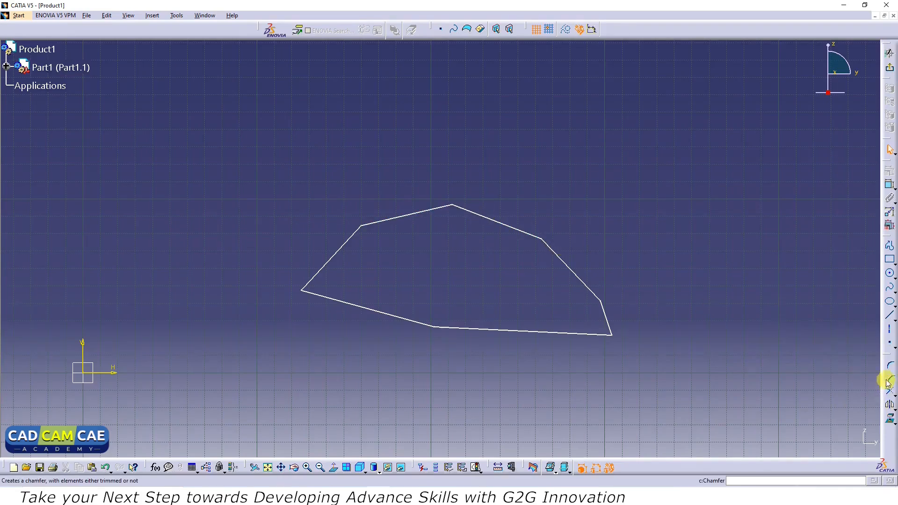
left_click(431, 211)
left_click(468, 210)
left_click(460, 220)
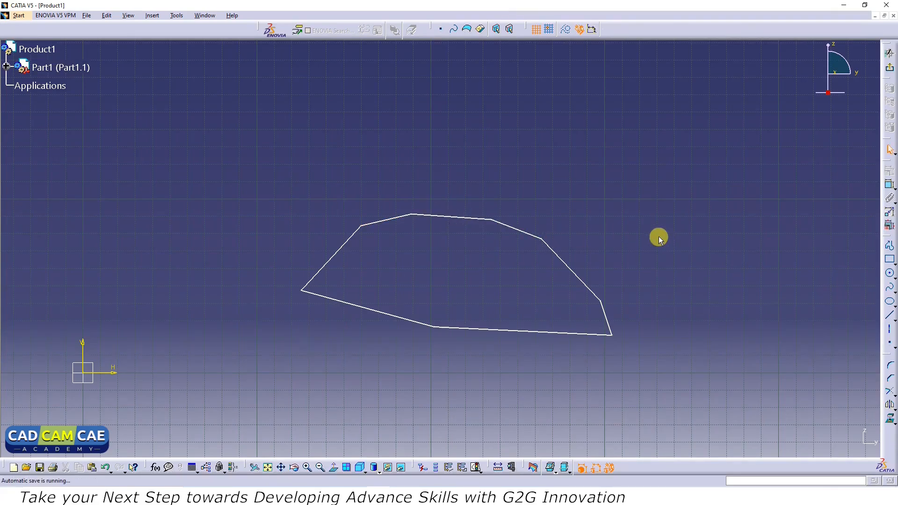
Delete the chamfered profile and review the available Relimitations operations.
mouse_move(688, 171)
left_mouse_down()
mouse_move(274, 421)
mouse_move(175, 418)
left_mouse_up()
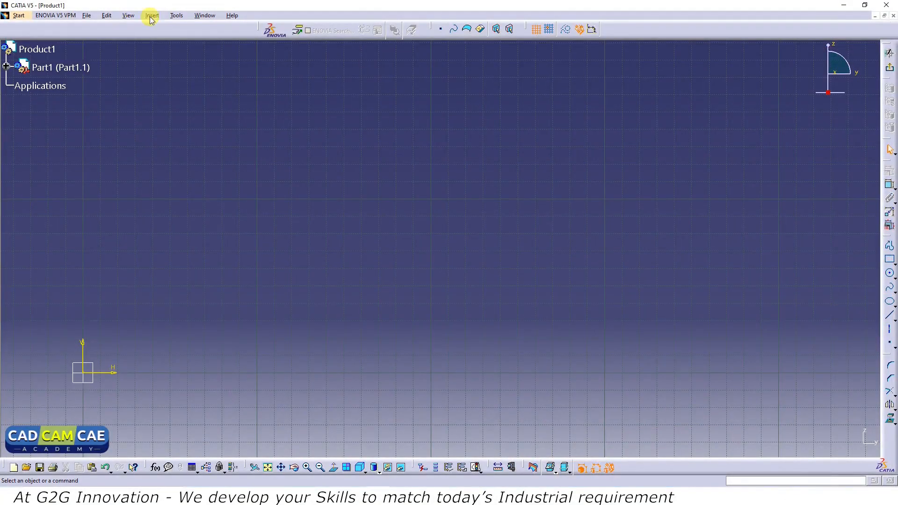
left_click(151, 16)
mouse_move(159, 61)
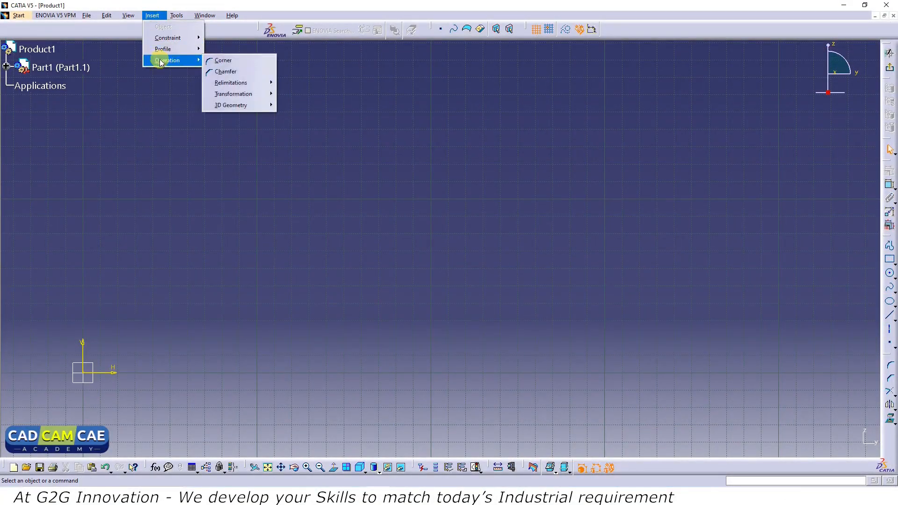
mouse_move(231, 87)
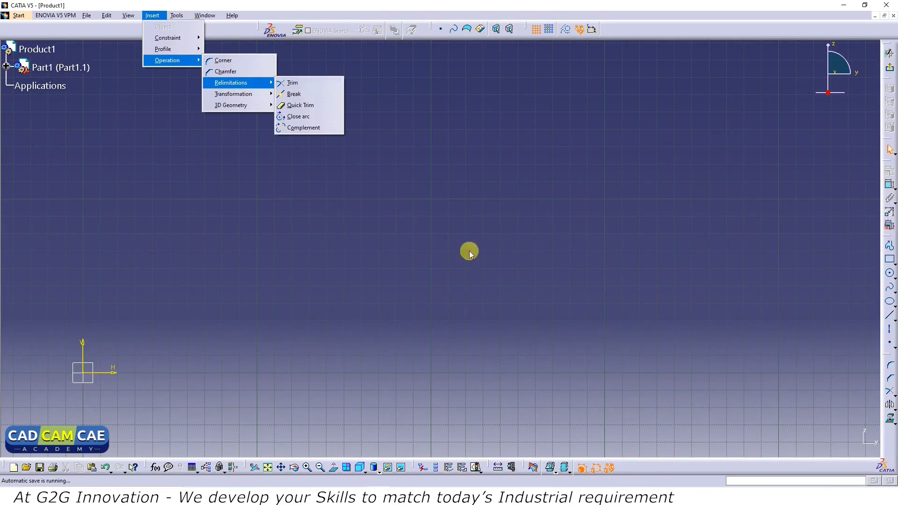
left_click(498, 259)
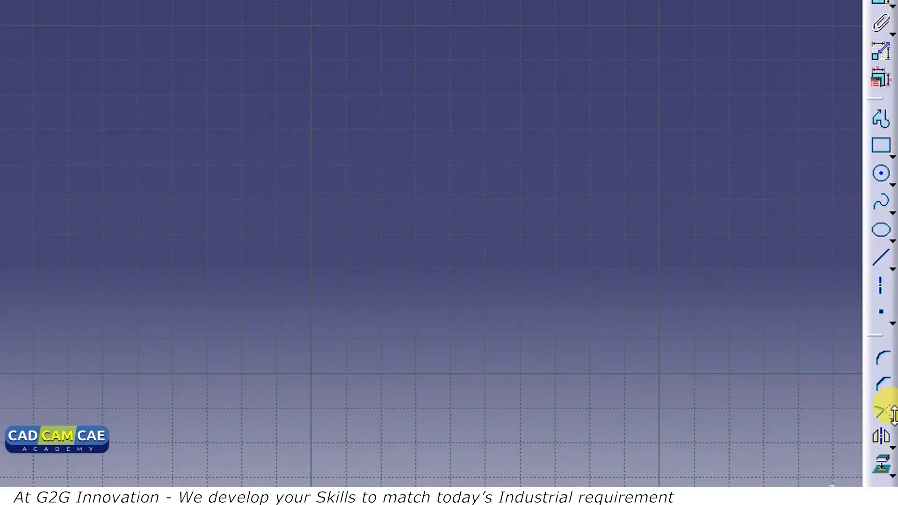
left_click(892, 417)
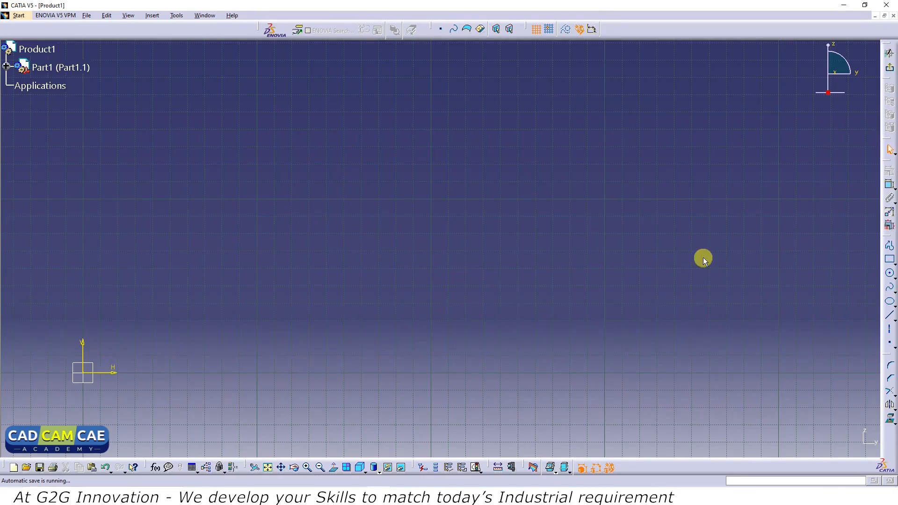
Draw a horizontal line about 83 mm long in the empty sketch.
left_click(889, 315)
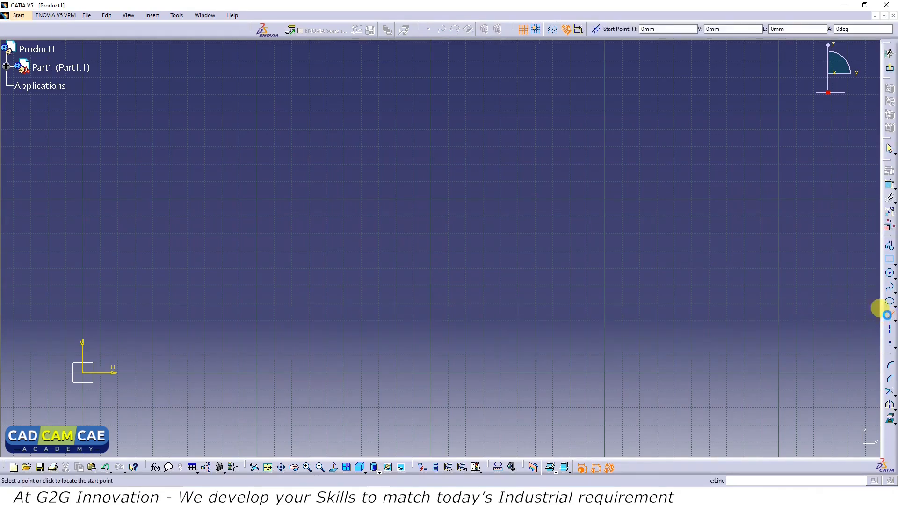
left_click(379, 198)
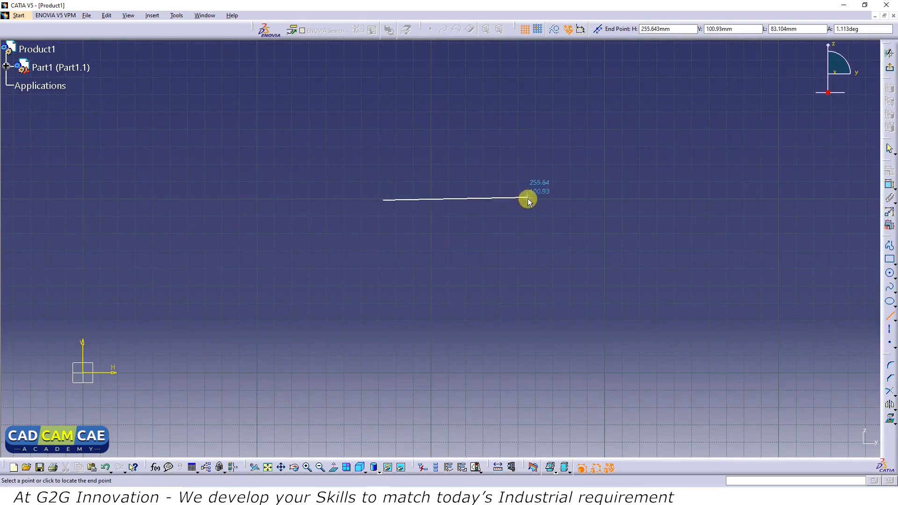
left_click(529, 201)
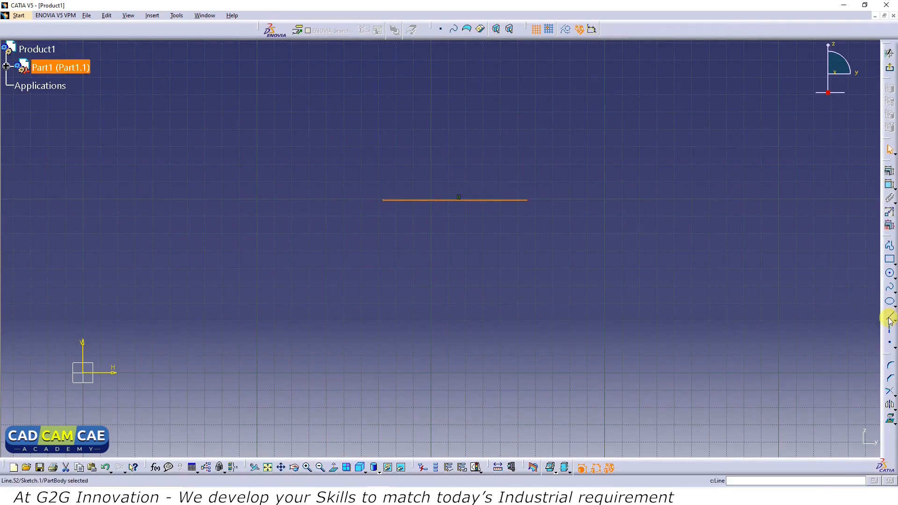
Draw three more separate lines: a vertical one on the right, a horizontal one below, and a near-vertical one on the left.
left_click(572, 229)
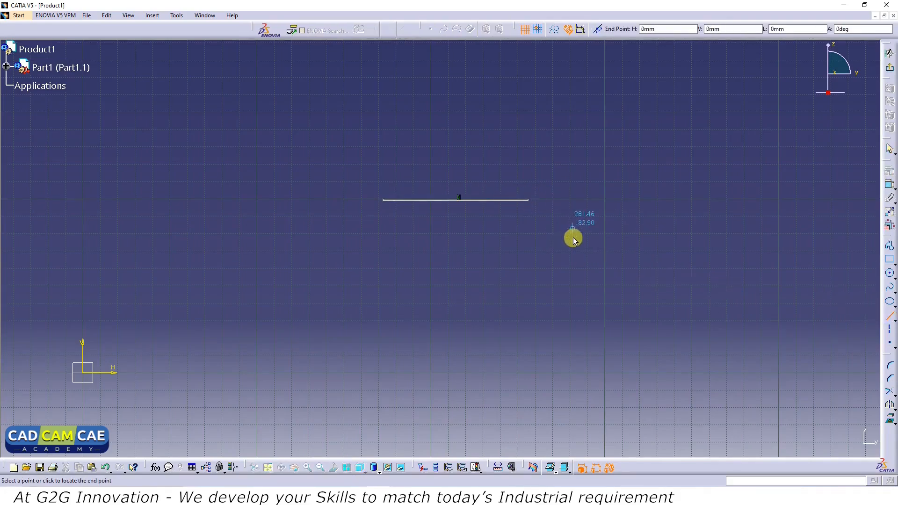
left_click(572, 332)
left_click(396, 352)
left_click(536, 351)
left_click(351, 237)
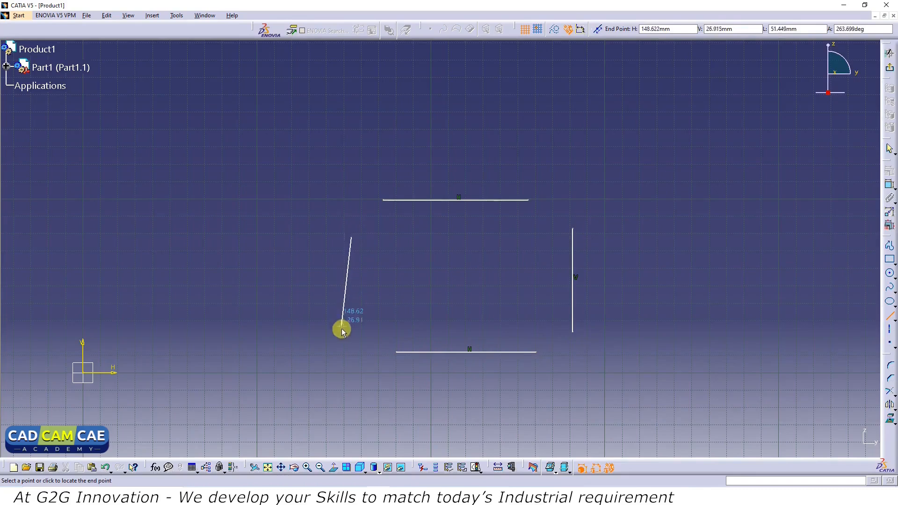
left_click(354, 336)
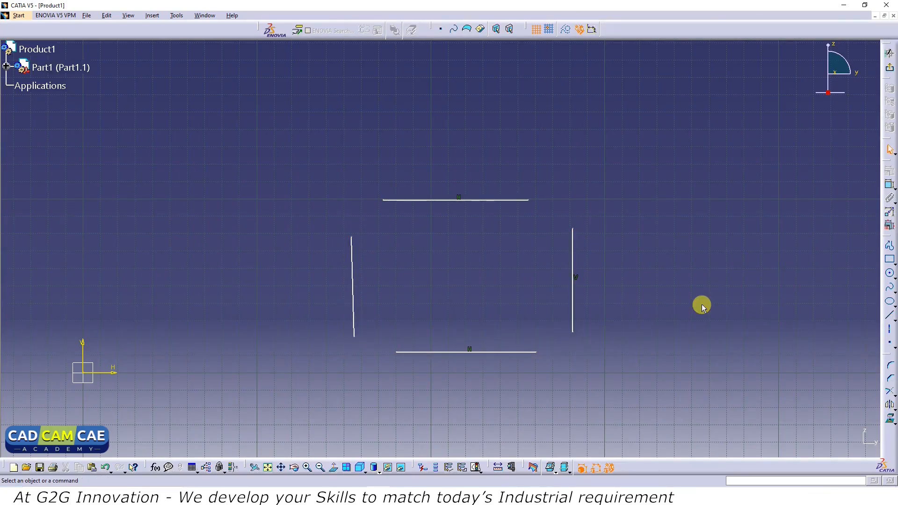
Trim the left line with the upper and lower horizontal lines to close both left corners of the four-sided profile.
left_click(892, 396)
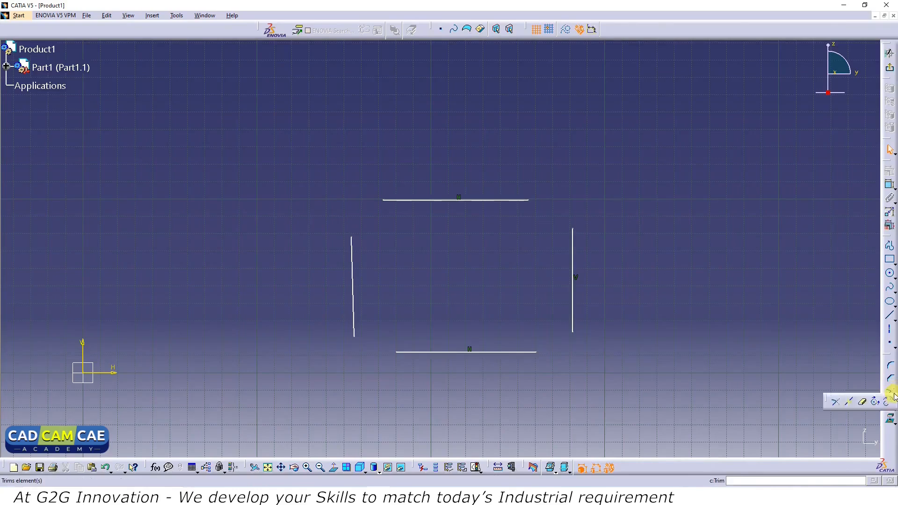
left_click(835, 403)
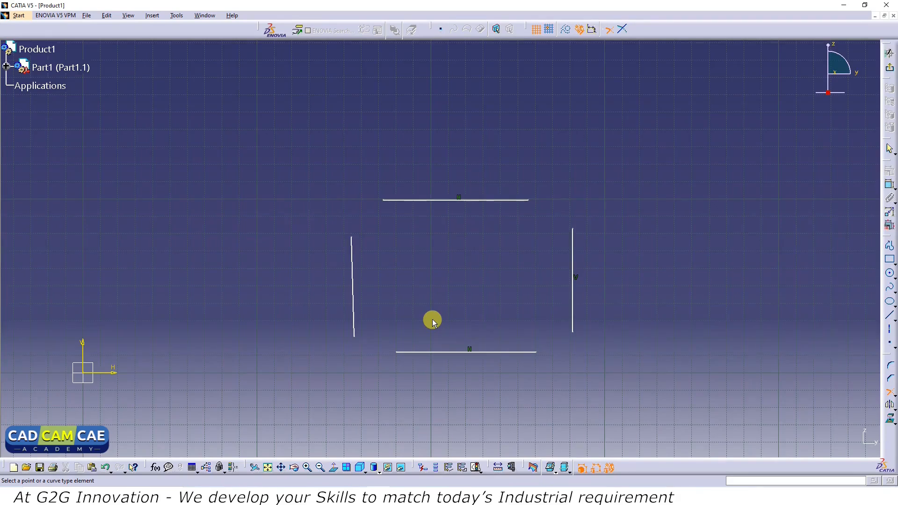
left_click(352, 277)
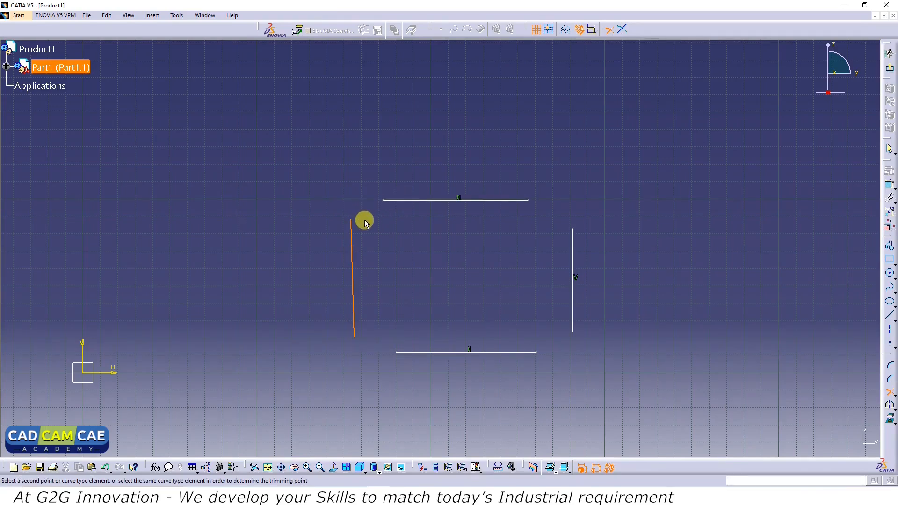
left_click(420, 200)
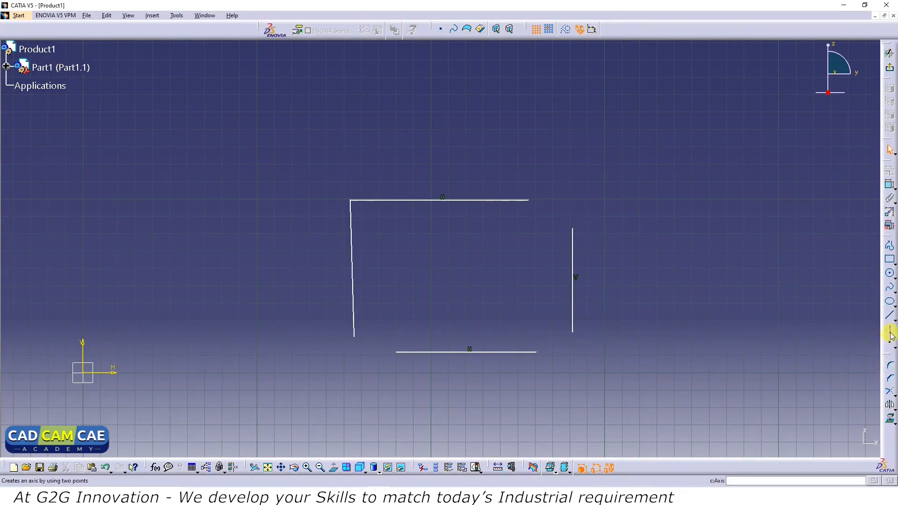
left_click(890, 396)
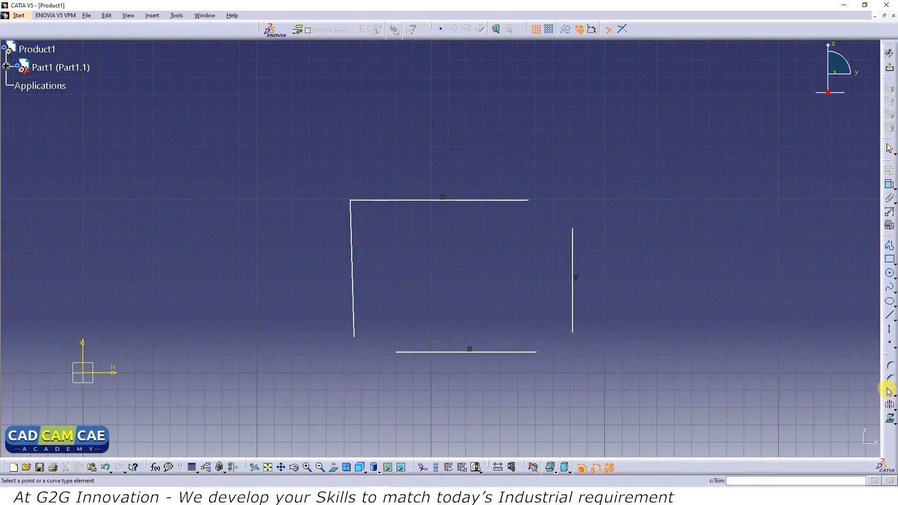
left_click(424, 353)
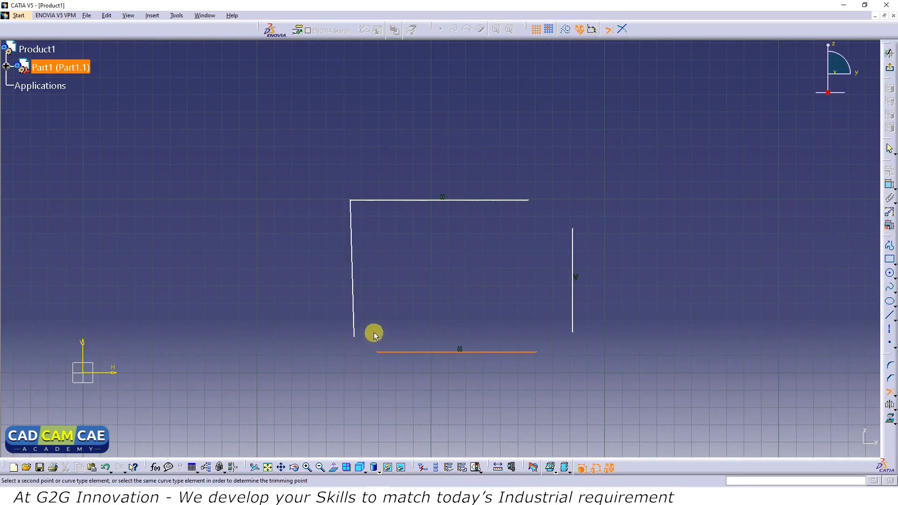
left_click(355, 316)
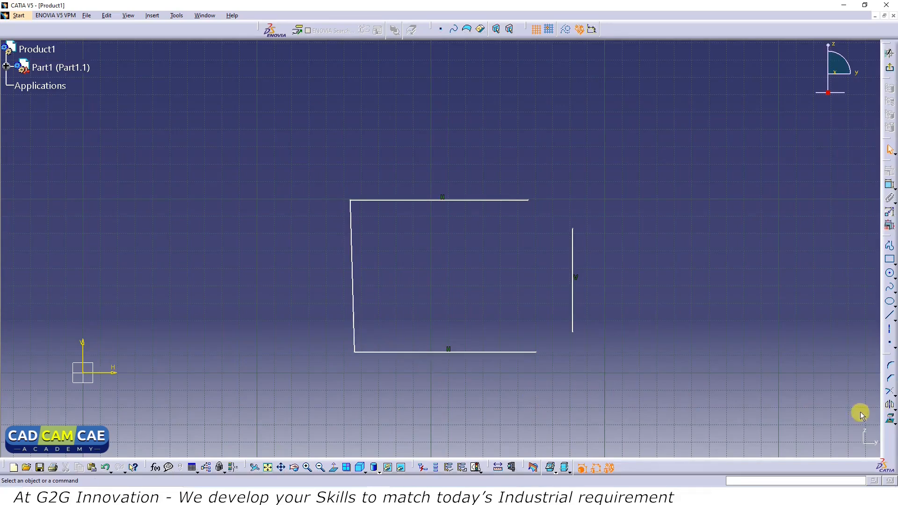
Trim the right vertical line with the lower and upper horizontal lines to close both right corners.
left_click(889, 392)
left_click(533, 351)
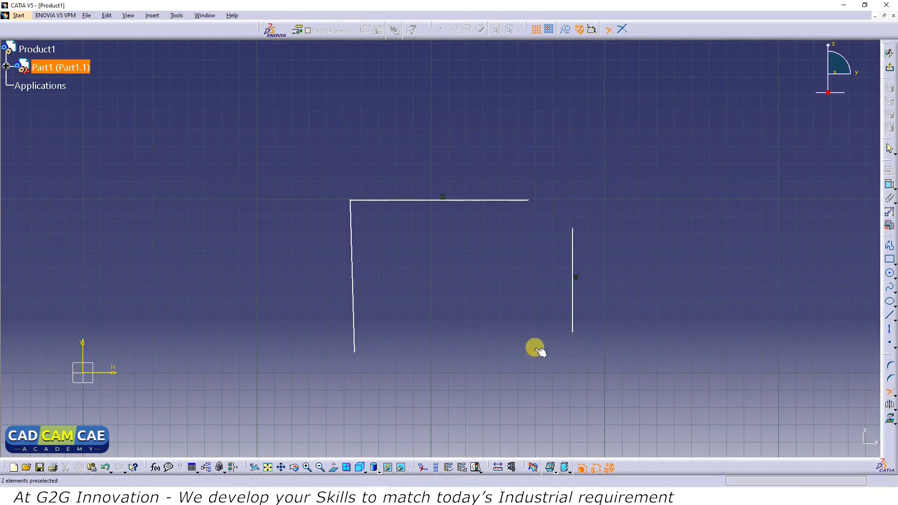
left_click(572, 327)
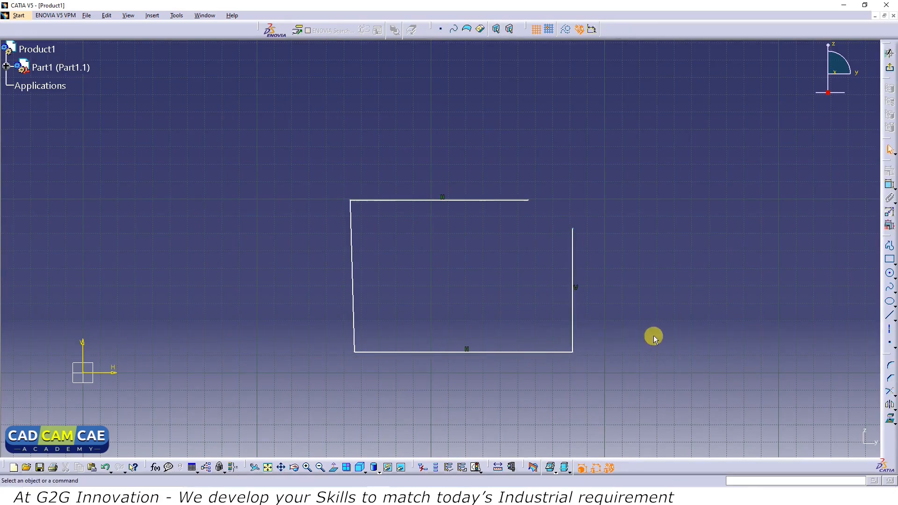
left_click(889, 379)
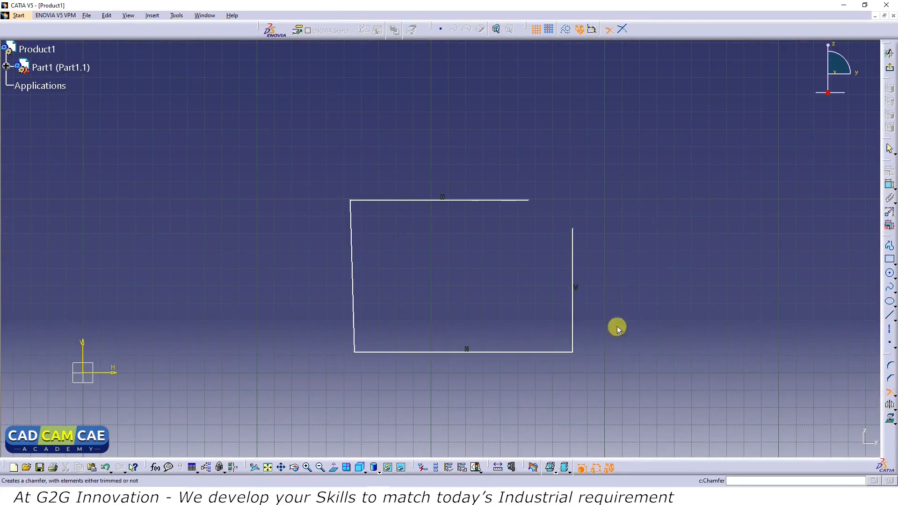
left_click(572, 255)
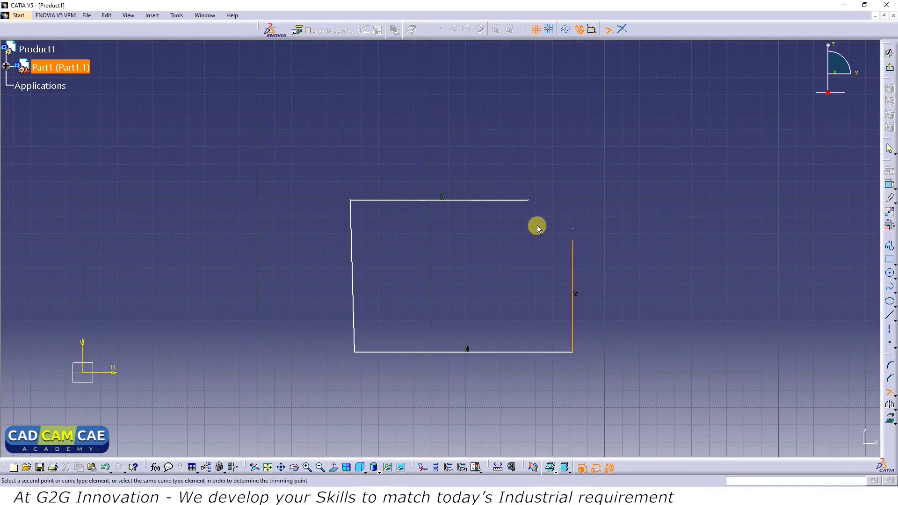
left_click(519, 199)
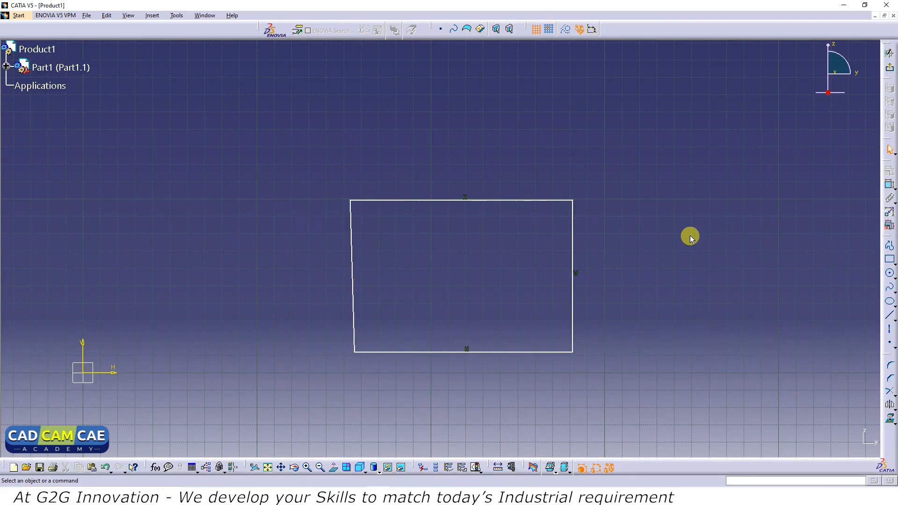
Draw two slanted lines, one crossing the profile's upper-left corner and the other crossing its upper-right corner.
left_click(889, 317)
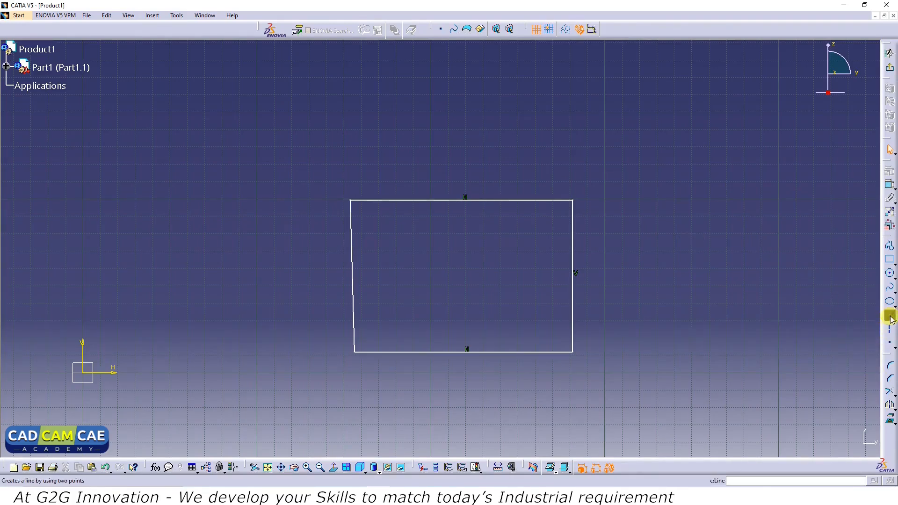
left_click(457, 154)
left_click(276, 305)
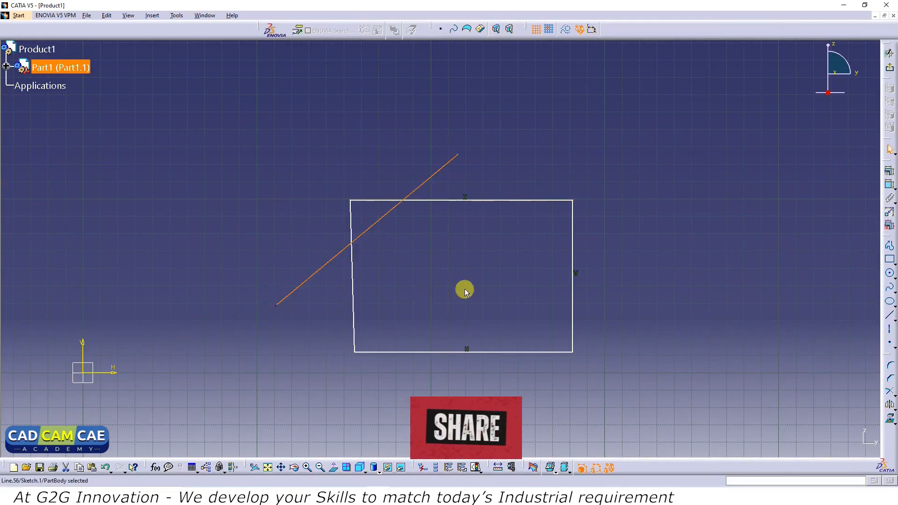
left_click(890, 302)
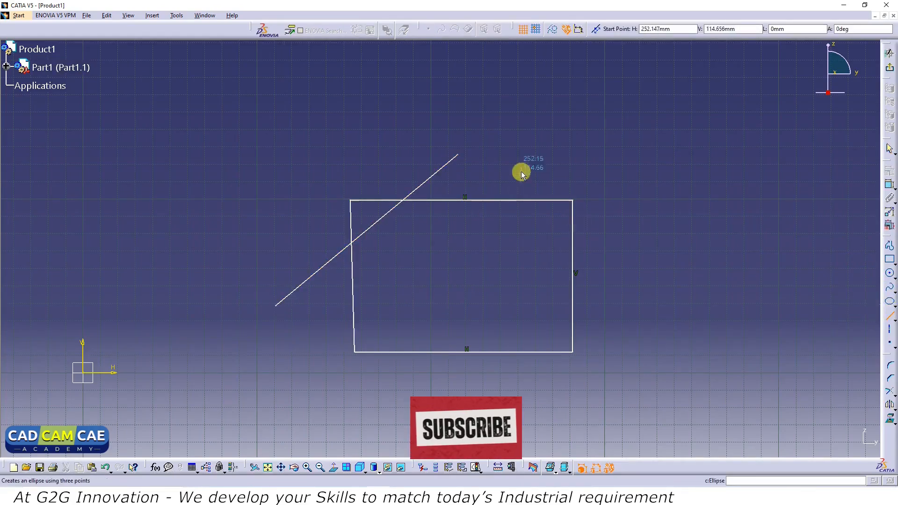
left_click(517, 151)
left_click(655, 340)
left_click(786, 346)
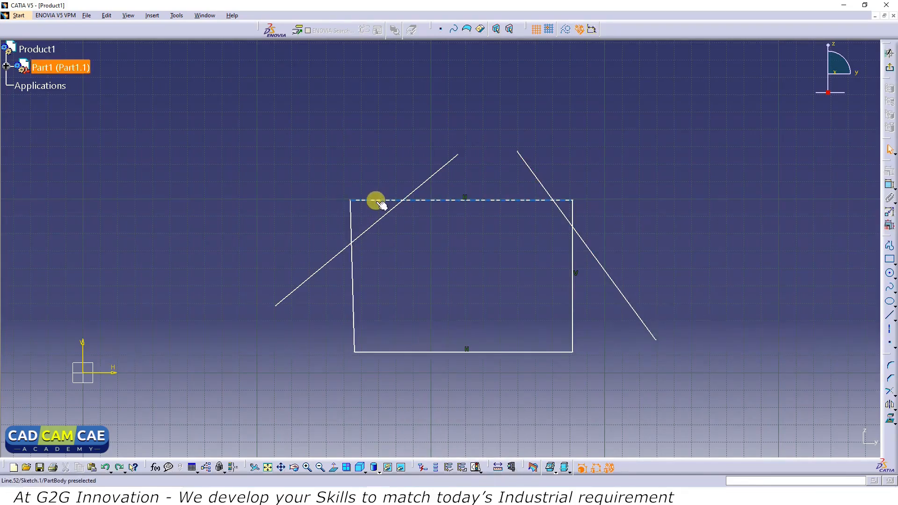
Trim the upper edge with both slanted lines, keeping its middle portion and the slanted parts below it.
left_click(889, 391)
left_click(490, 201)
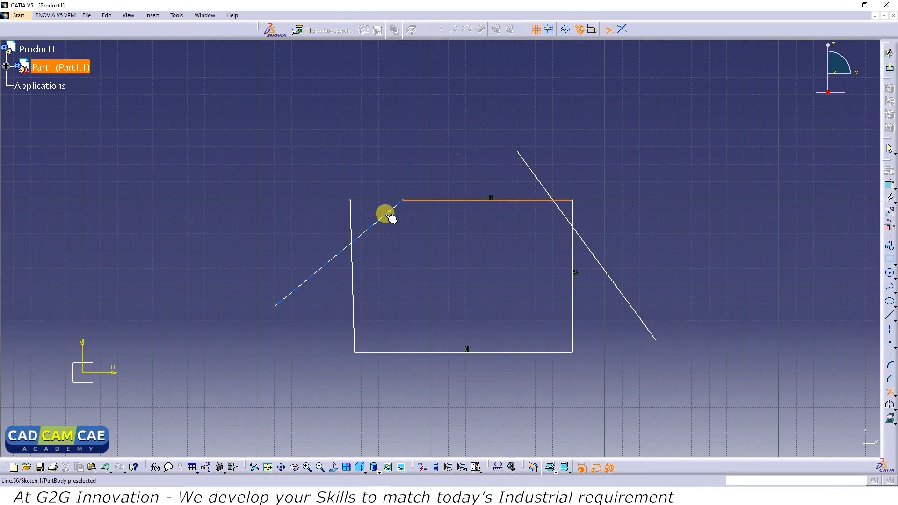
left_click(387, 215)
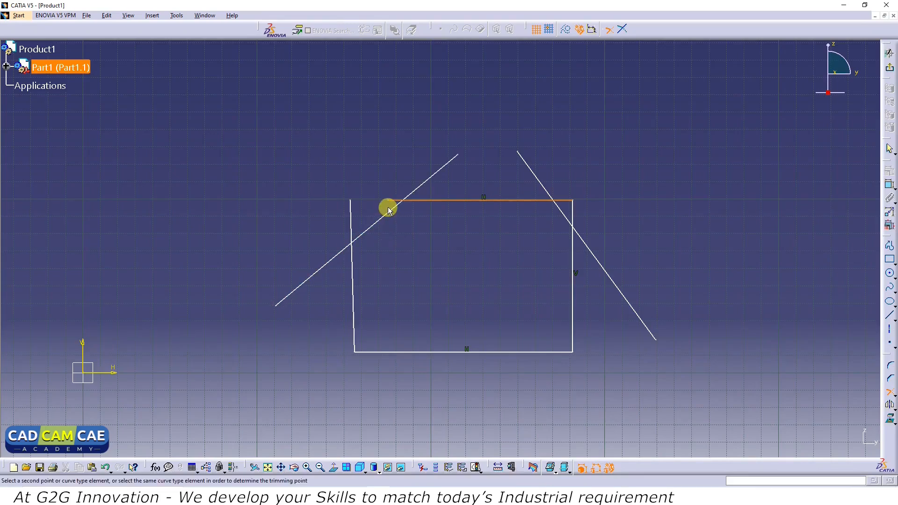
left_click(450, 201)
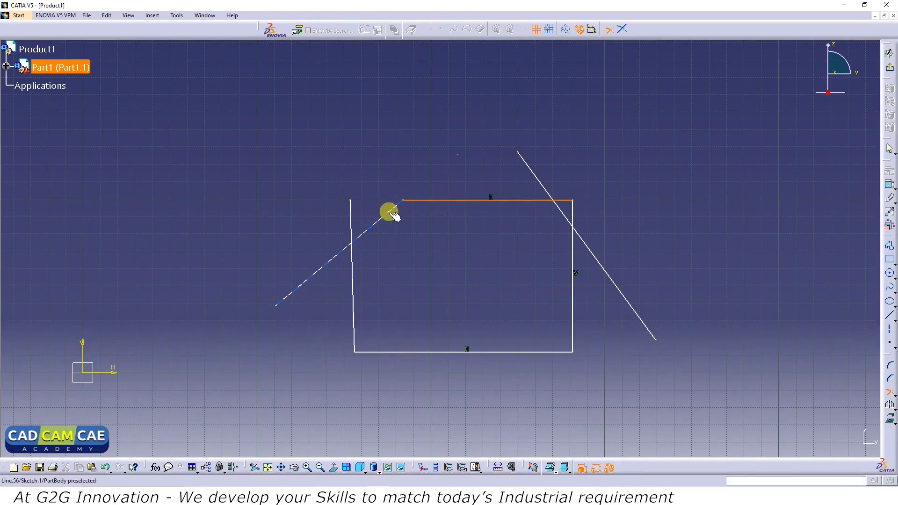
left_click(382, 216)
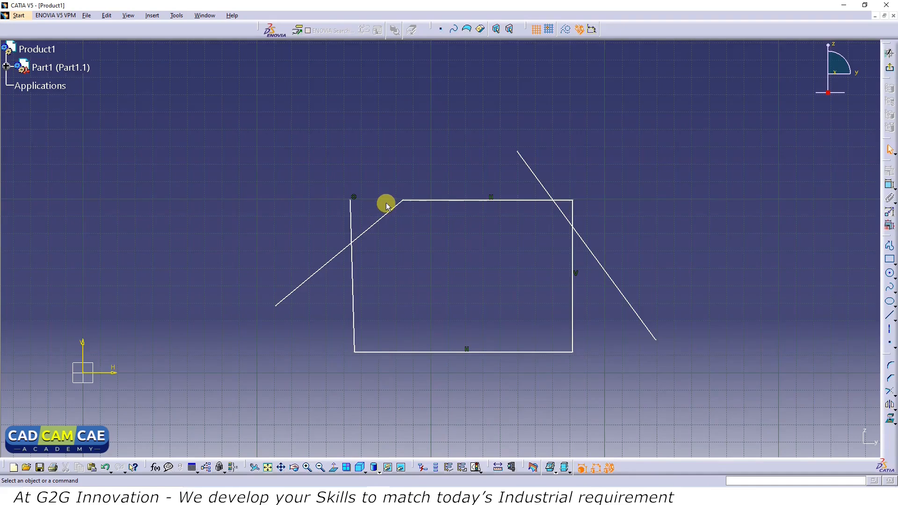
left_click(889, 392)
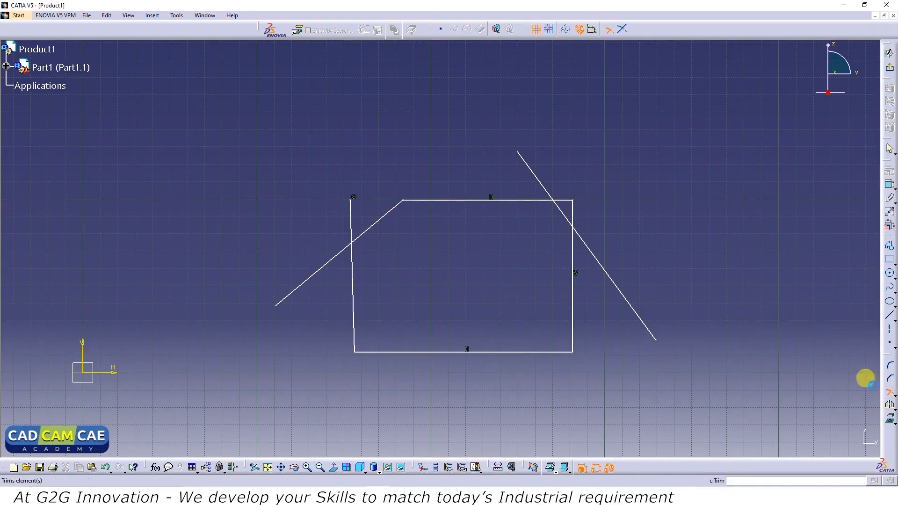
left_click(515, 204)
left_click(559, 207)
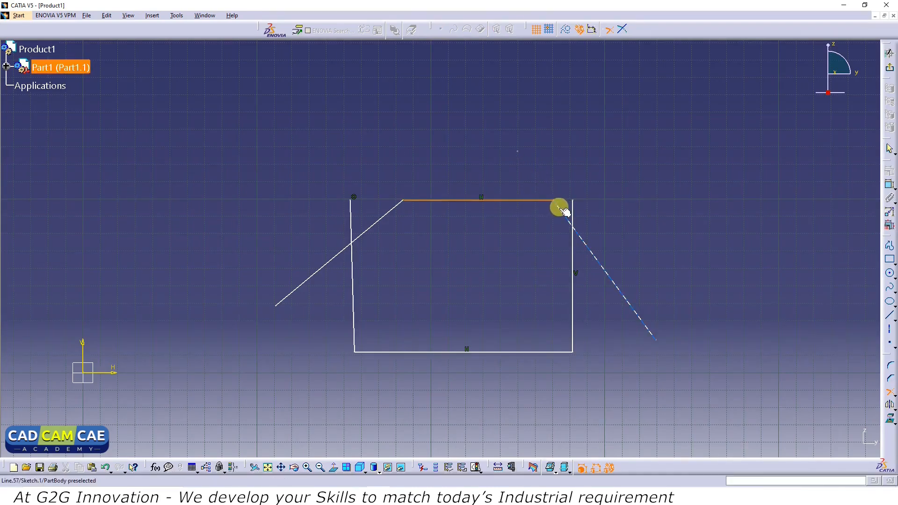
left_click(560, 207)
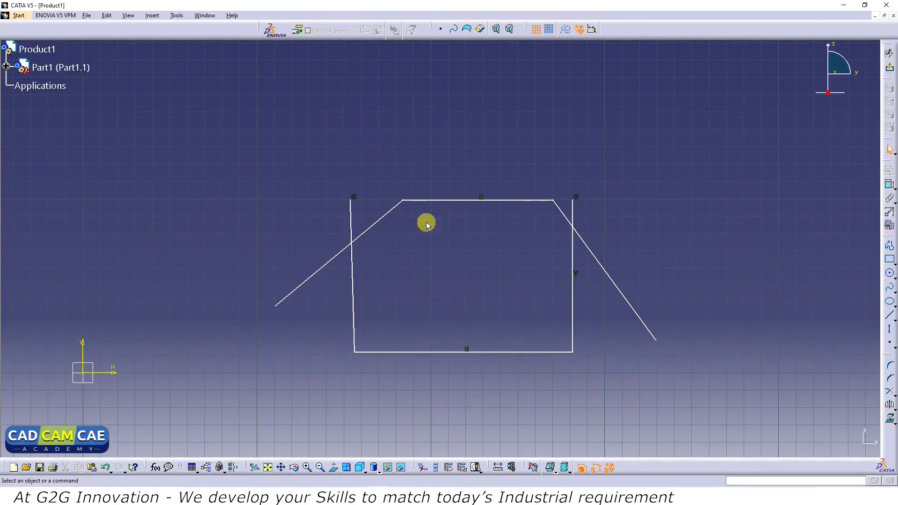
Trim the left and right edges with their adjoining slanted lines, leaving a closed profile with two cut upper corners.
left_click(890, 395)
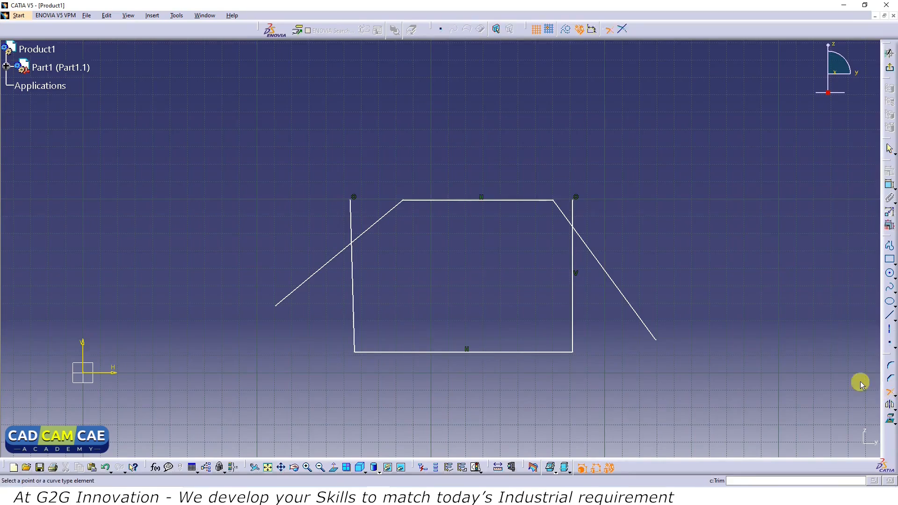
left_click(351, 275)
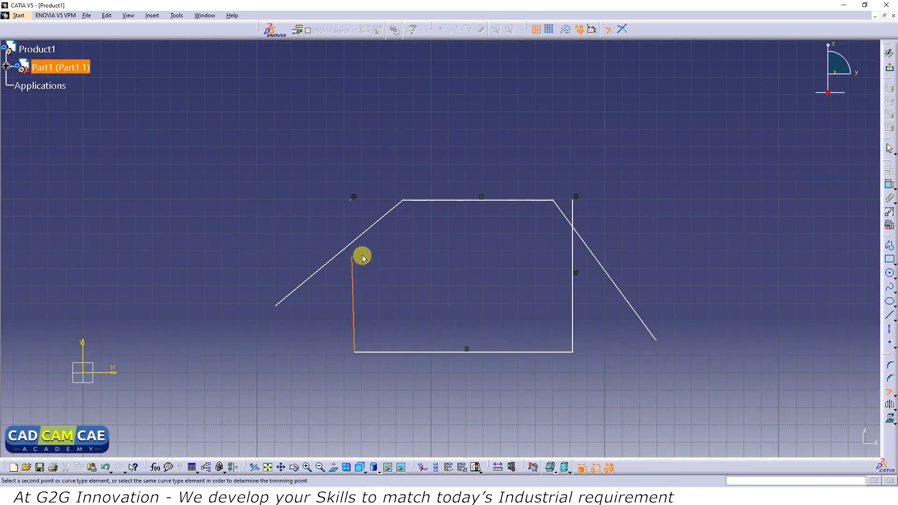
left_click(376, 223)
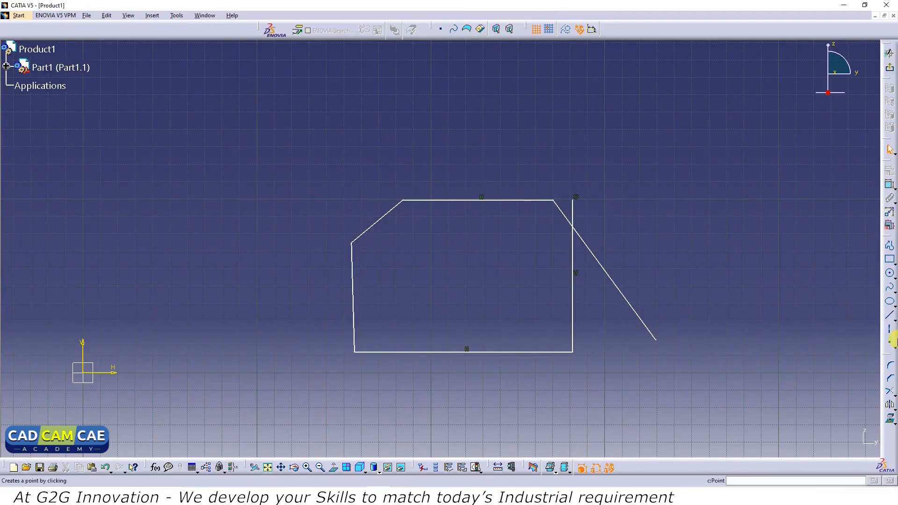
left_click(890, 392)
left_click(571, 248)
left_click(566, 217)
left_click(561, 211)
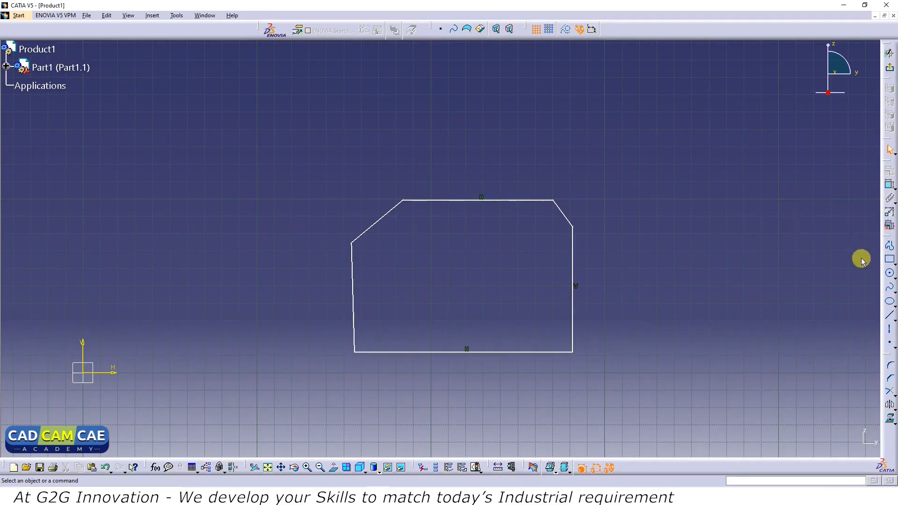
Delete the trimmed profile and draw a rectangle near the middle of the emptied sketch.
mouse_move(299, 155)
left_mouse_down()
mouse_move(657, 415)
mouse_move(638, 355)
left_mouse_up()
key("Delete")
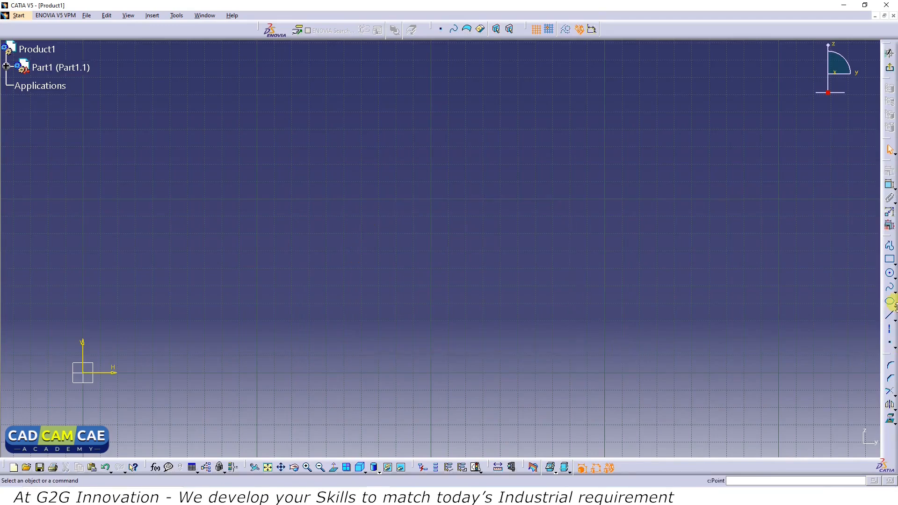
left_click(890, 260)
left_click(386, 253)
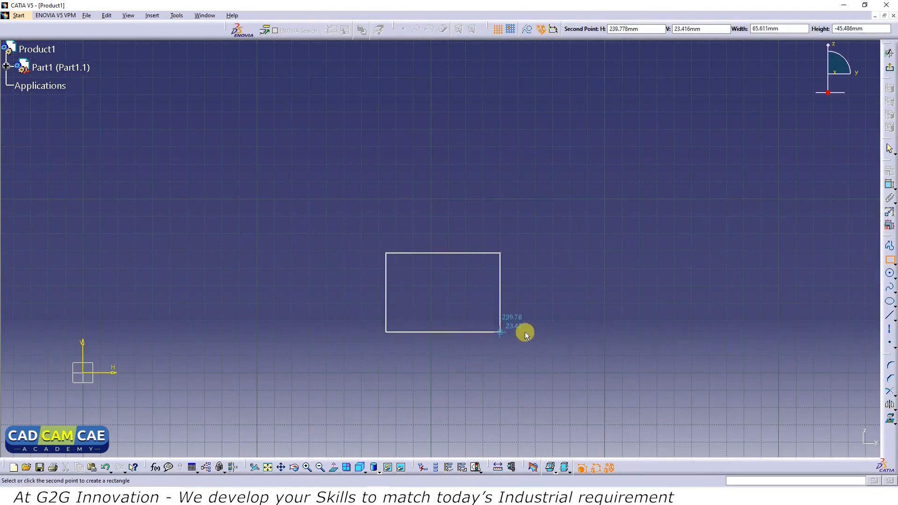
left_click(543, 359)
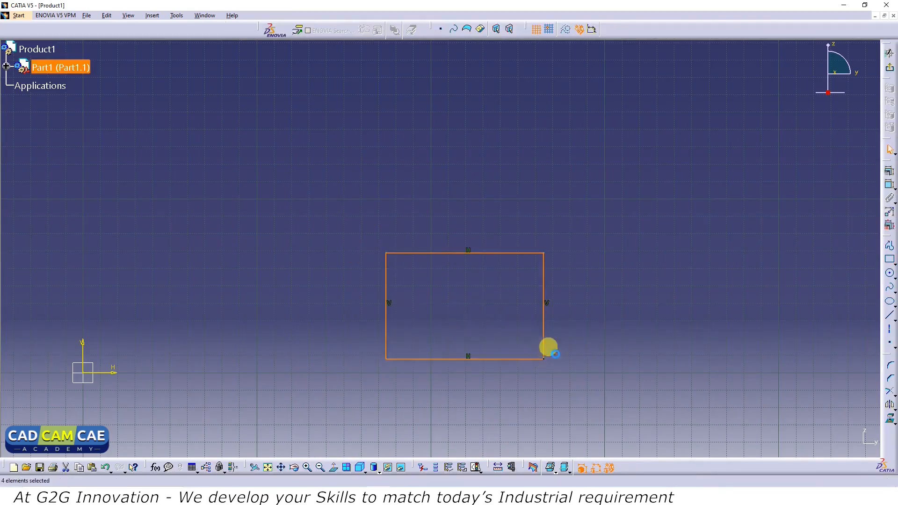
Draw a circle centred above and left of the rectangle, overlapping the rectangle's upper-left corner.
left_click(890, 274)
left_click(353, 217)
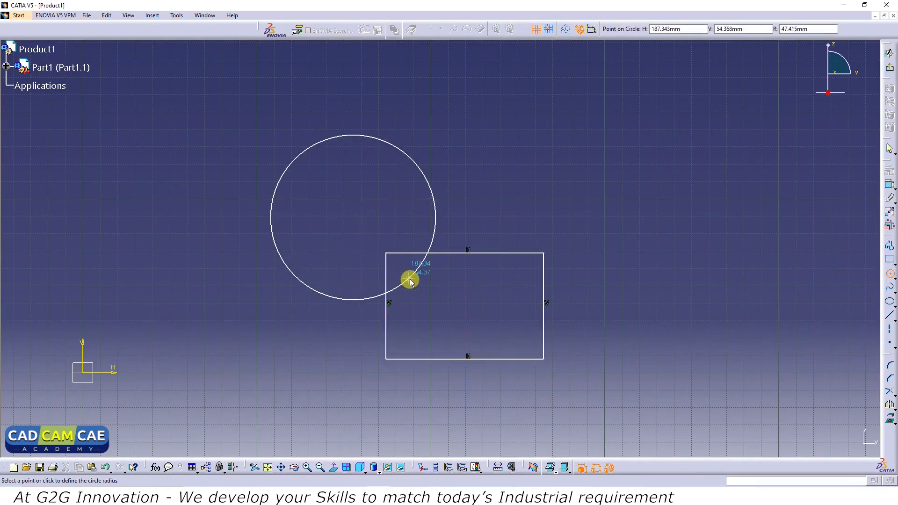
left_click(412, 281)
left_click(681, 283)
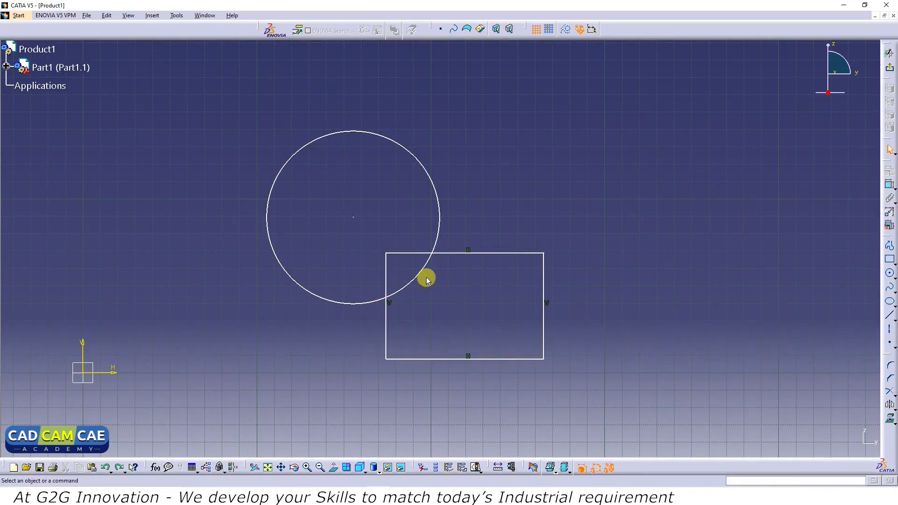
Trim the circle with the rectangle's left and upper edges, removing the overlap and leaving one closed combined outline.
left_click(889, 391)
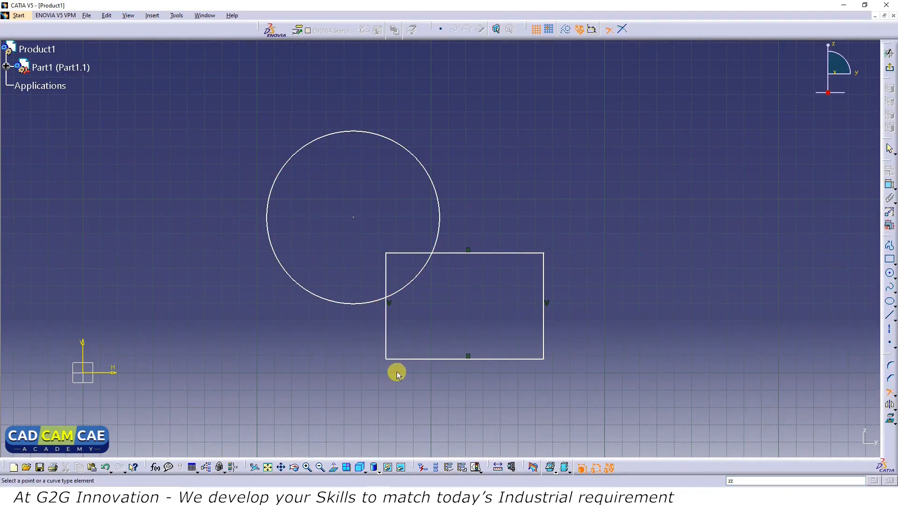
left_click(385, 333)
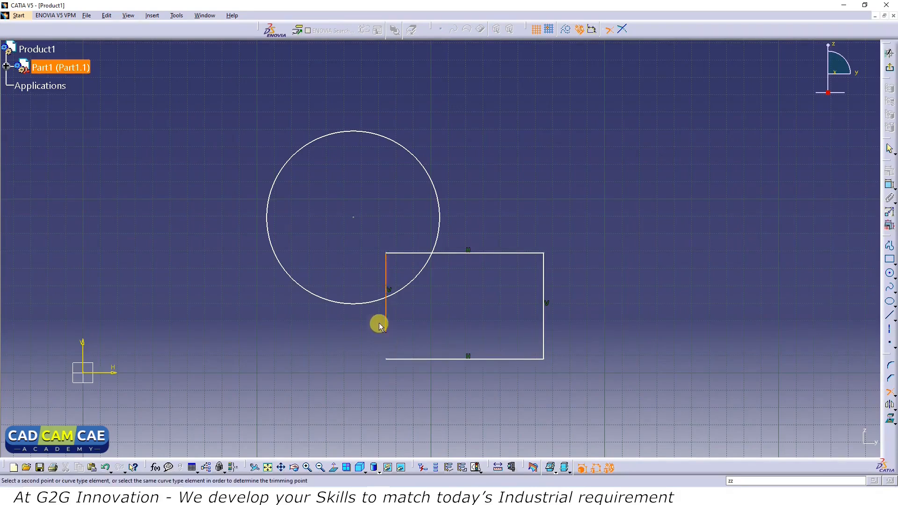
left_click(370, 302)
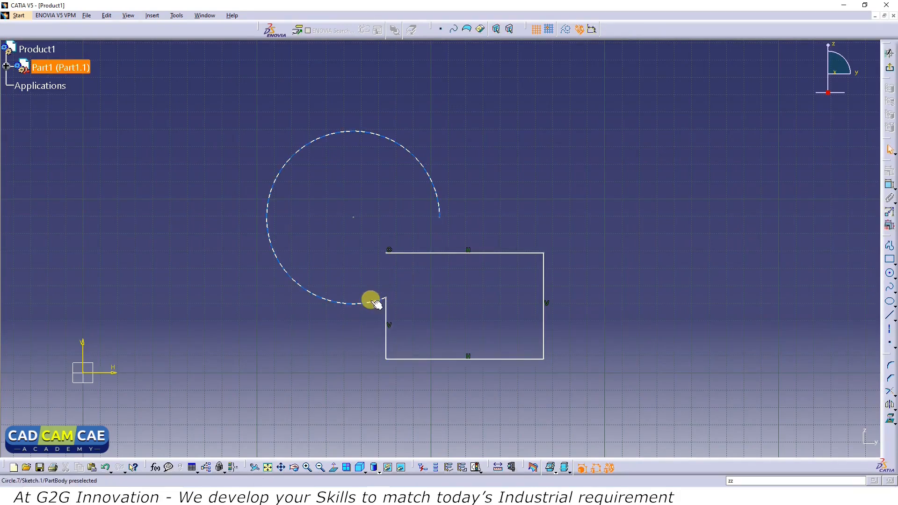
left_click(891, 393)
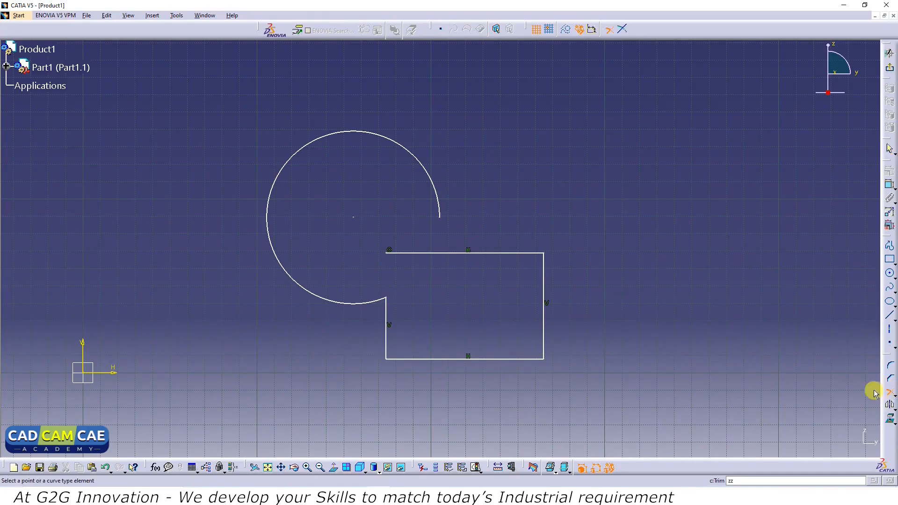
left_click(465, 253)
left_click(439, 216)
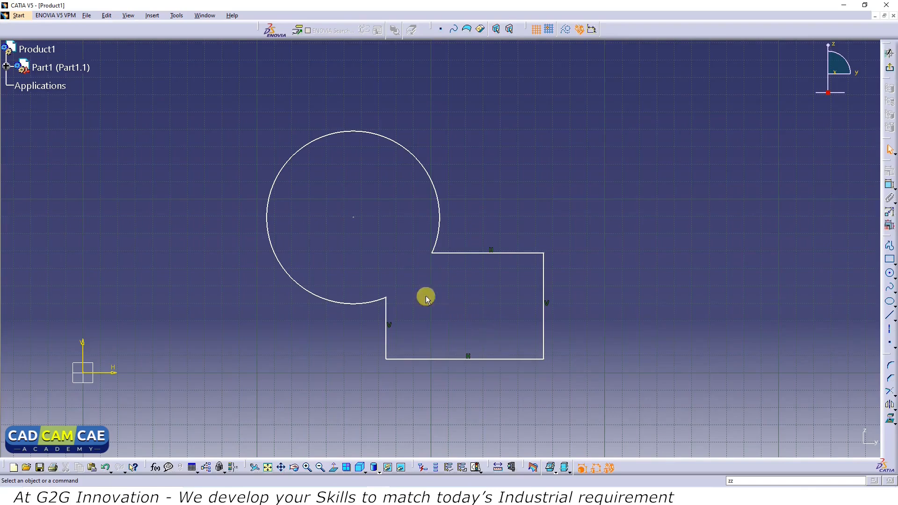
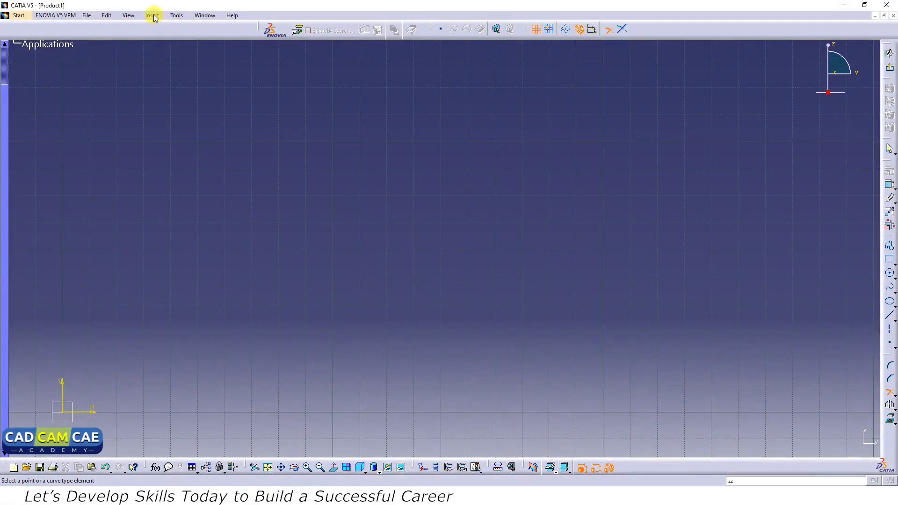
left_click(153, 16)
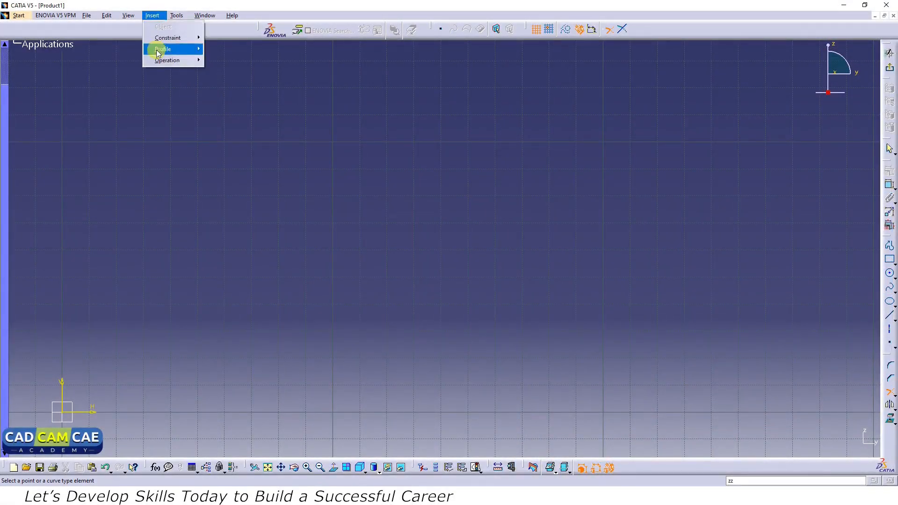
mouse_move(161, 60)
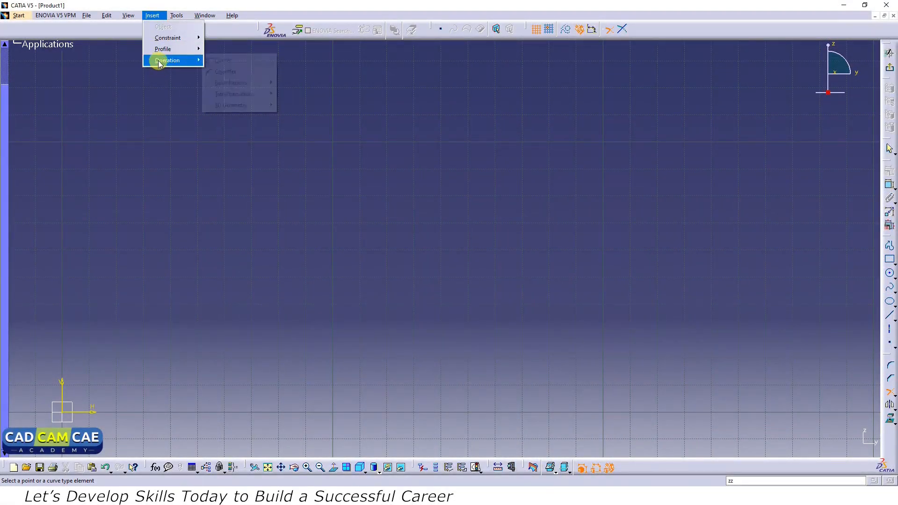
mouse_move(248, 84)
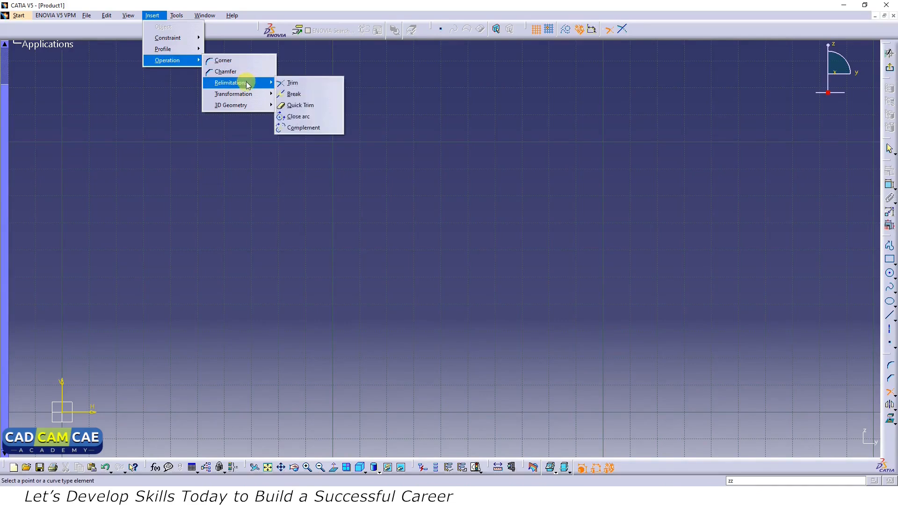
left_click(298, 96)
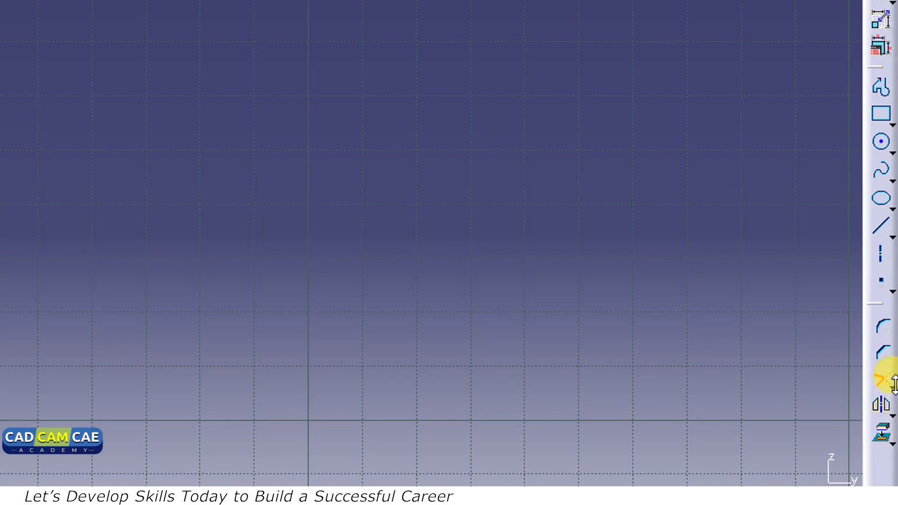
left_click(893, 384)
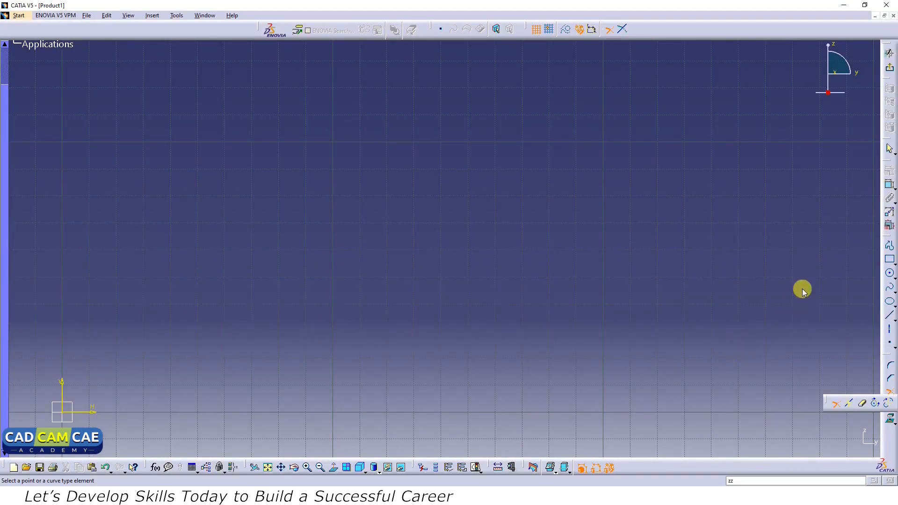
Draw a rectangle near the middle of the empty sketch and clear its selection.
left_click(889, 261)
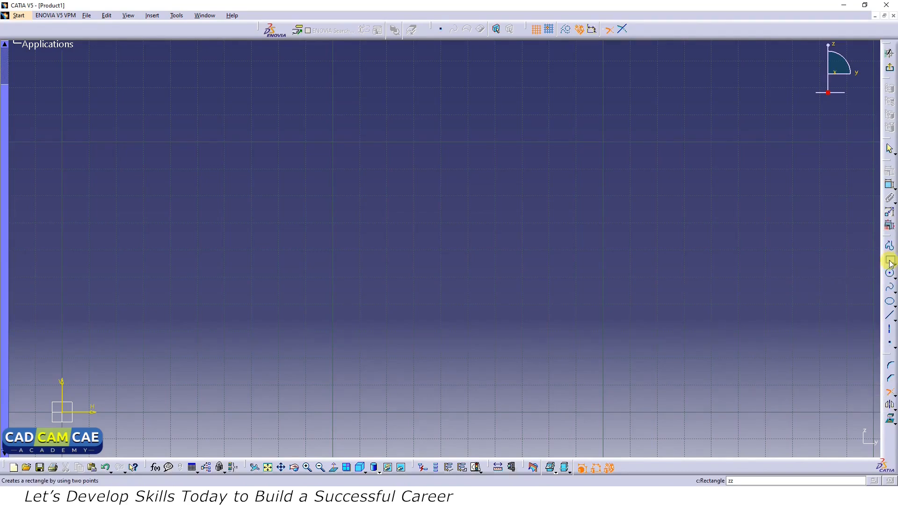
left_click(323, 183)
left_click(593, 355)
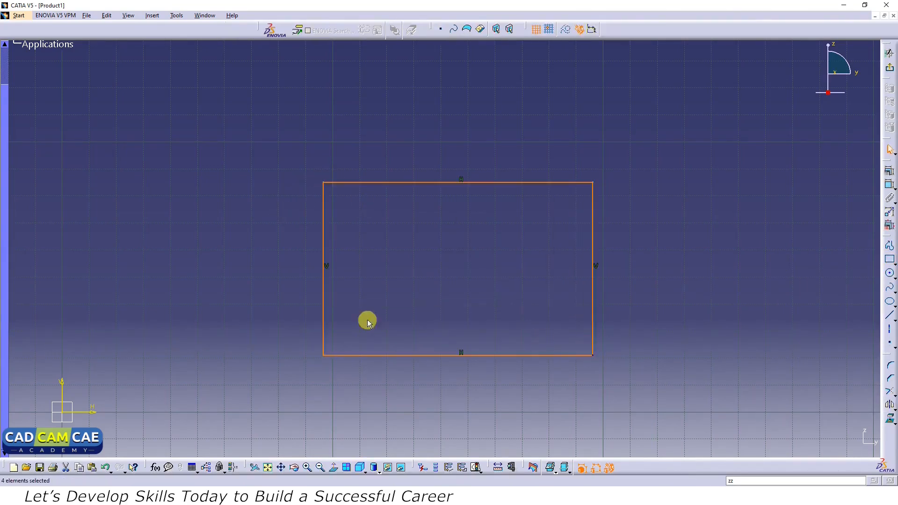
left_click(115, 213)
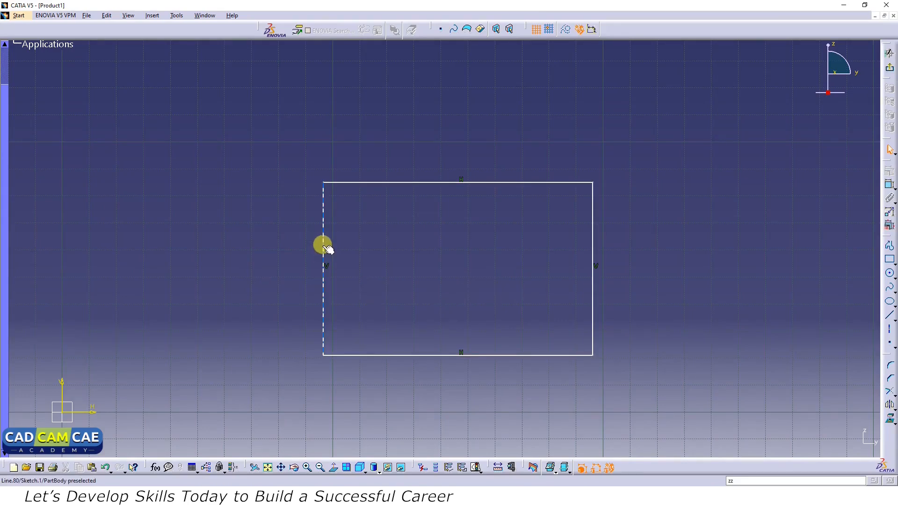
Break the rectangle's left edge into two segments at a point slightly below its middle.
left_click(891, 392)
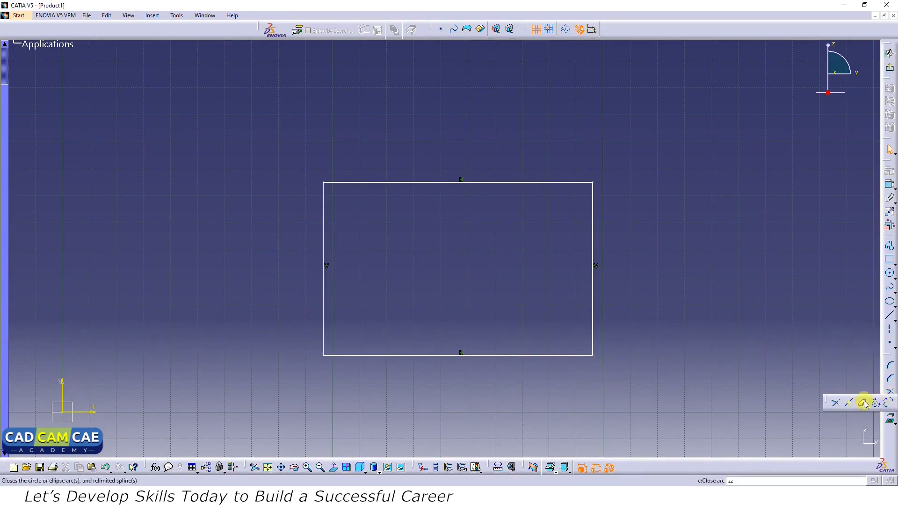
left_click(324, 255)
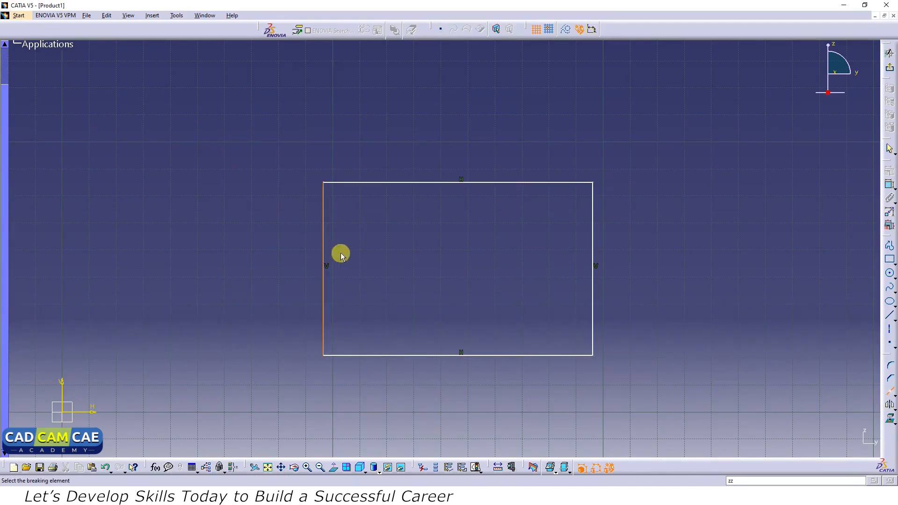
left_click(326, 284)
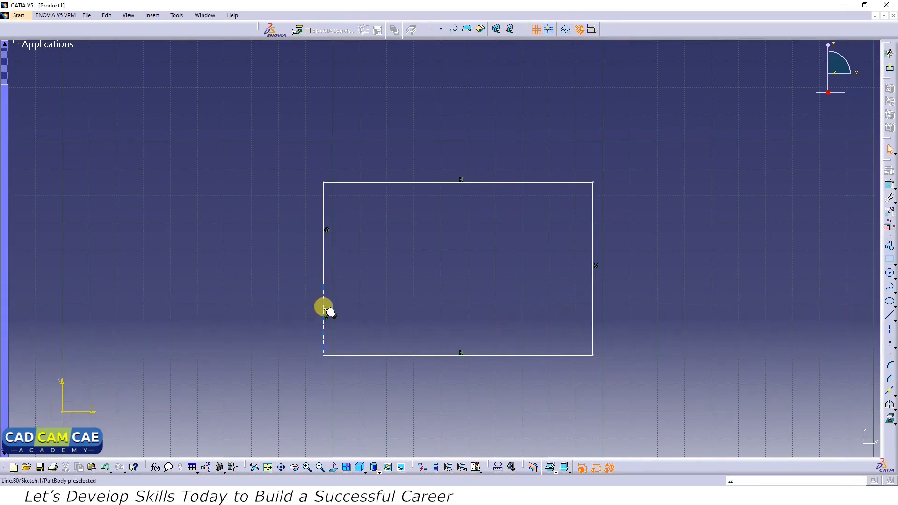
Select the left edge's break point and segments, and move the break point outward and upward to widen the rectangle.
left_click(322, 283)
left_click(324, 260)
left_click(365, 267)
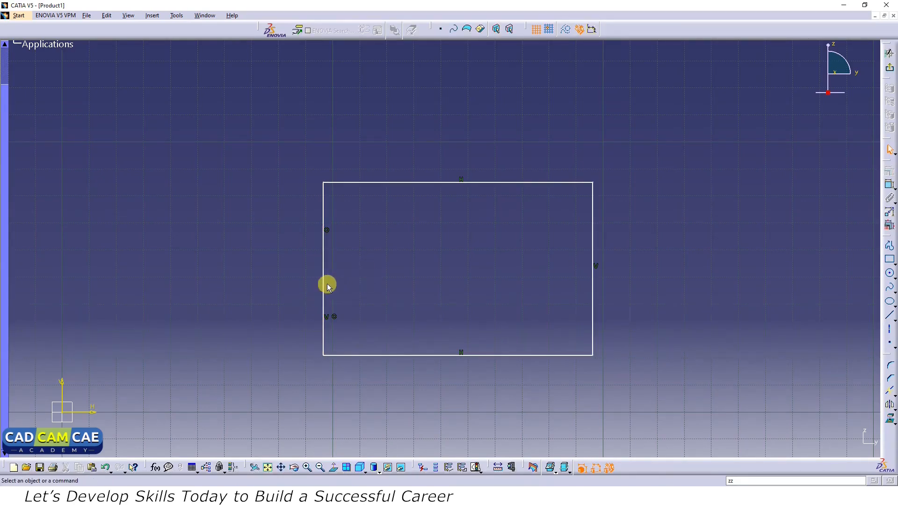
left_click_drag(325, 289, 299, 272)
left_click(294, 270)
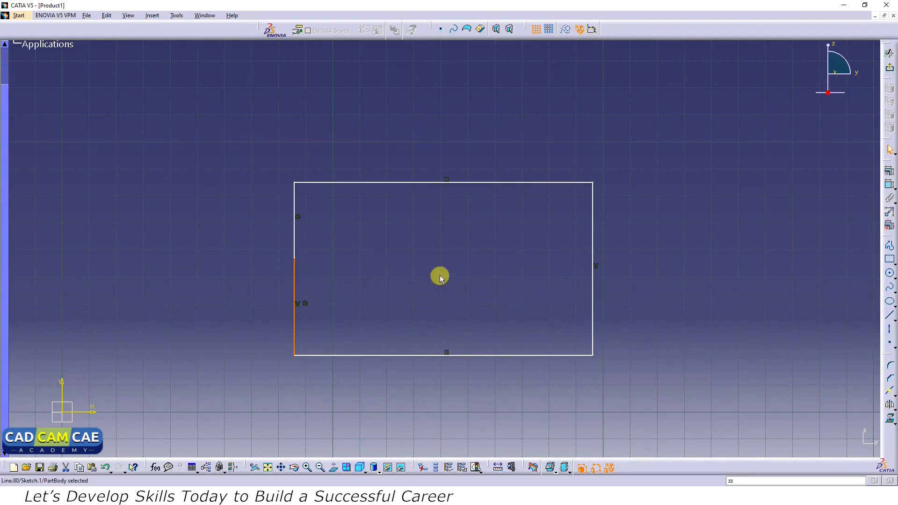
Dimension the lower segment of the broken left edge and set its length to 40 mm.
left_click(888, 185)
left_click(271, 290)
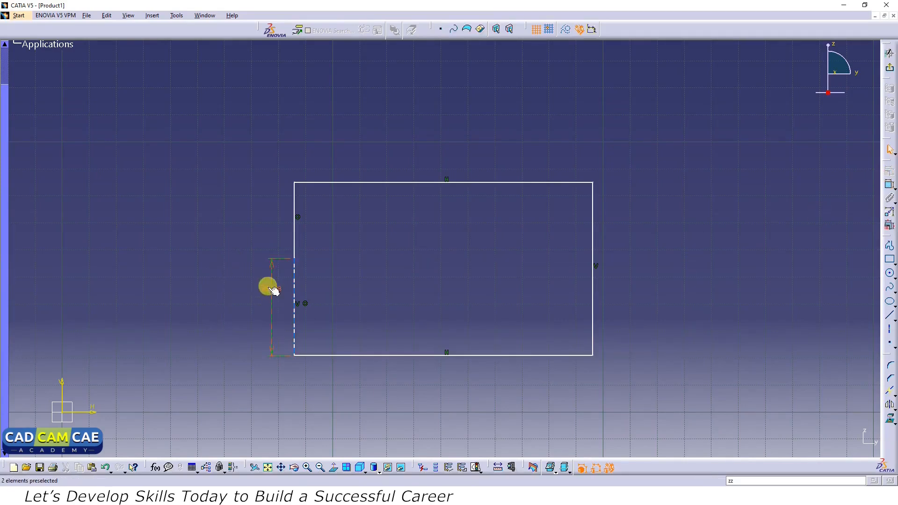
left_click(269, 288)
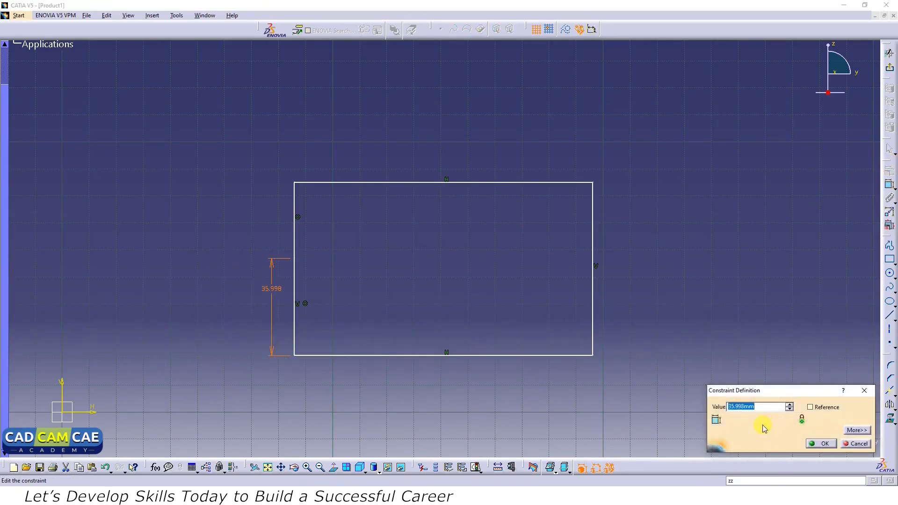
type("40.000mm")
left_click(819, 443)
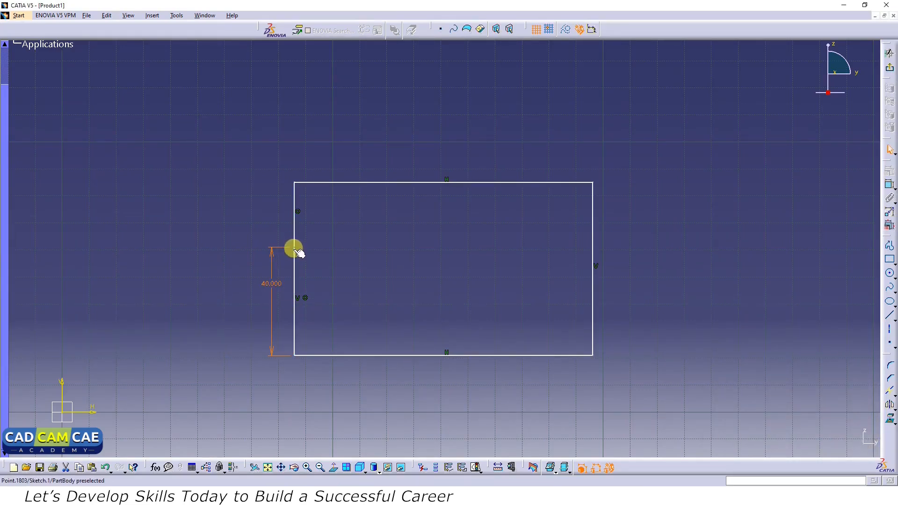
left_click(733, 290)
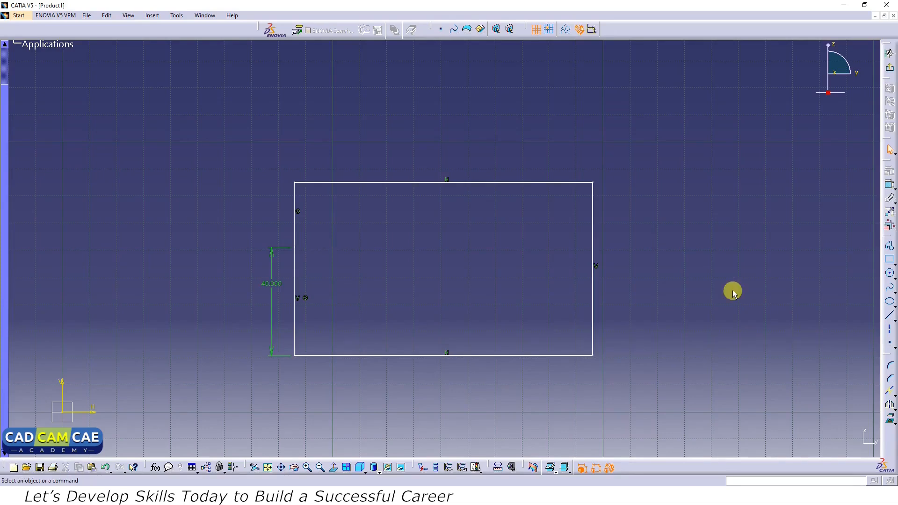
Break the rectangle's upper edge slightly right of its middle, check both segments and slide the break point further right.
left_click(889, 392)
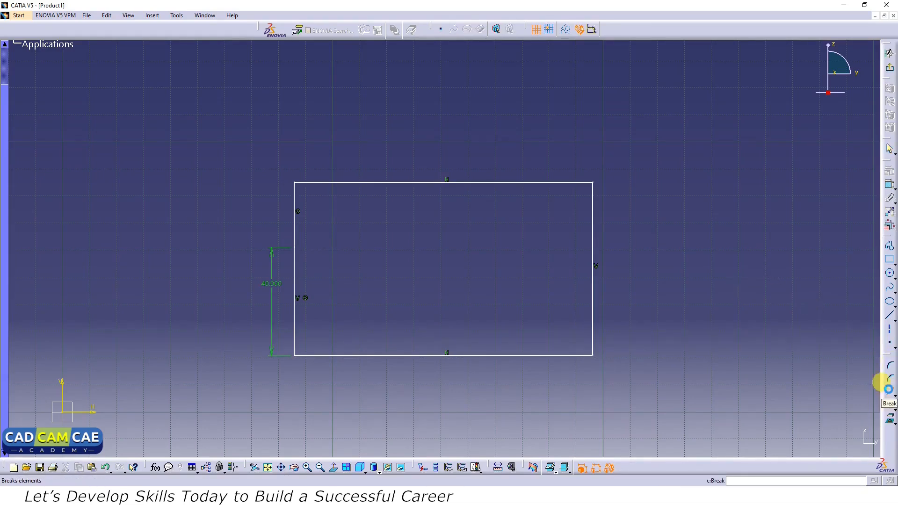
left_click(497, 183)
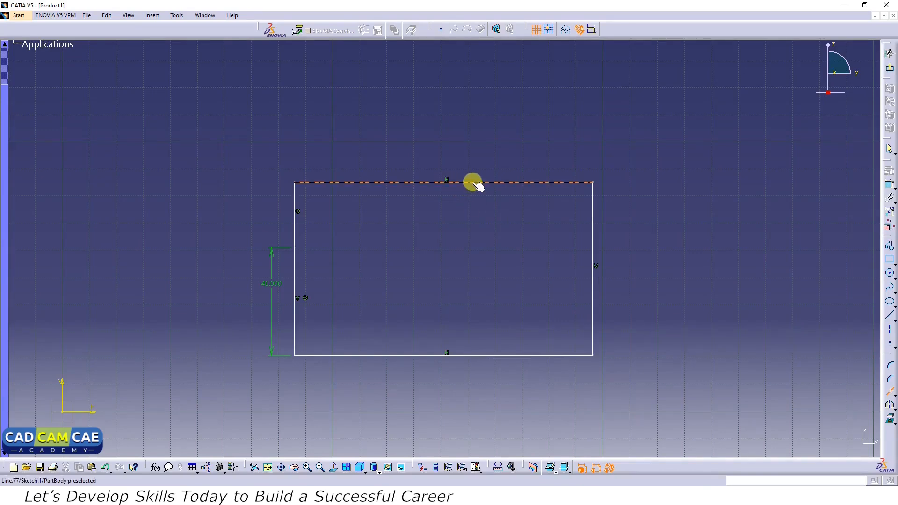
left_click(473, 182)
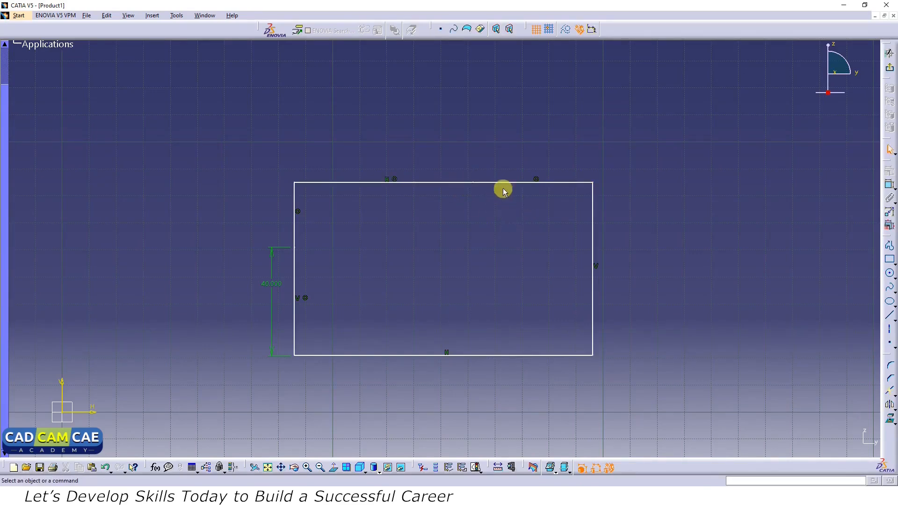
left_click(433, 187)
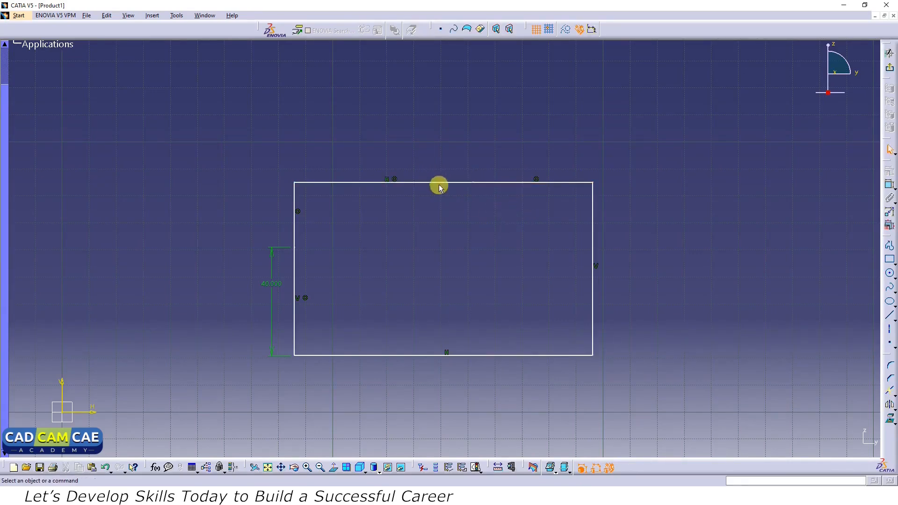
left_click(521, 183)
left_click_drag(472, 183, 501, 182)
Delete the whole broken rectangle with its dimension and draw a wider rectangle in the emptied sketch.
left_click_drag(692, 110, 160, 427)
key("Delete")
left_click(889, 260)
left_click(244, 150)
left_click(618, 333)
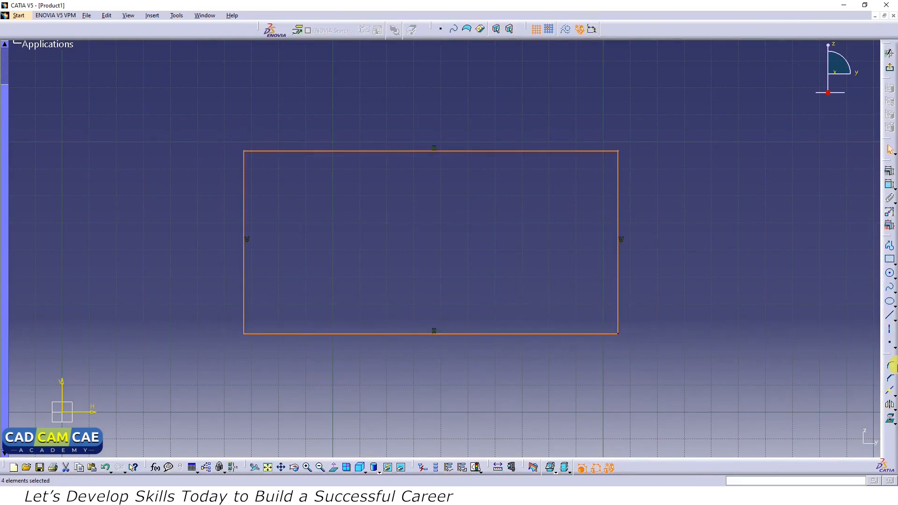
Draw a slanted line descending from above the rectangle to its lower right outside, crossing the upper and right edges.
left_click(889, 314)
left_click(370, 81)
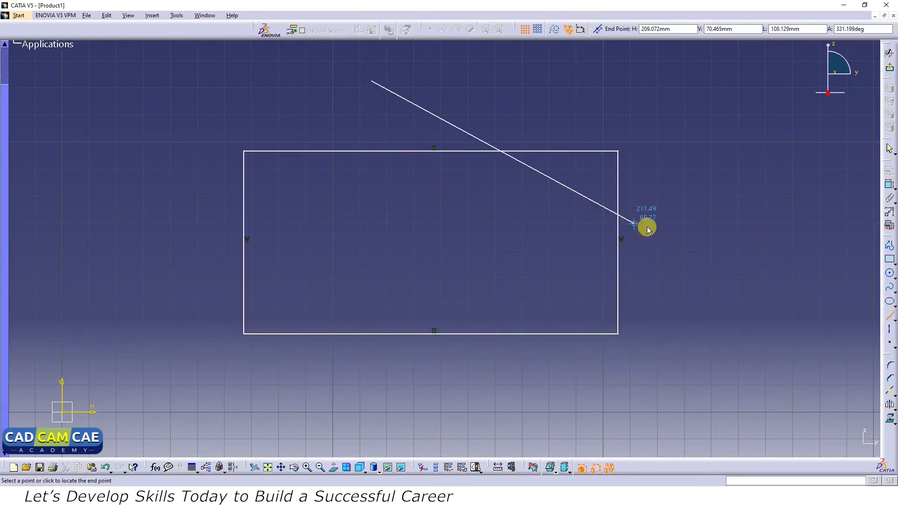
left_click(717, 319)
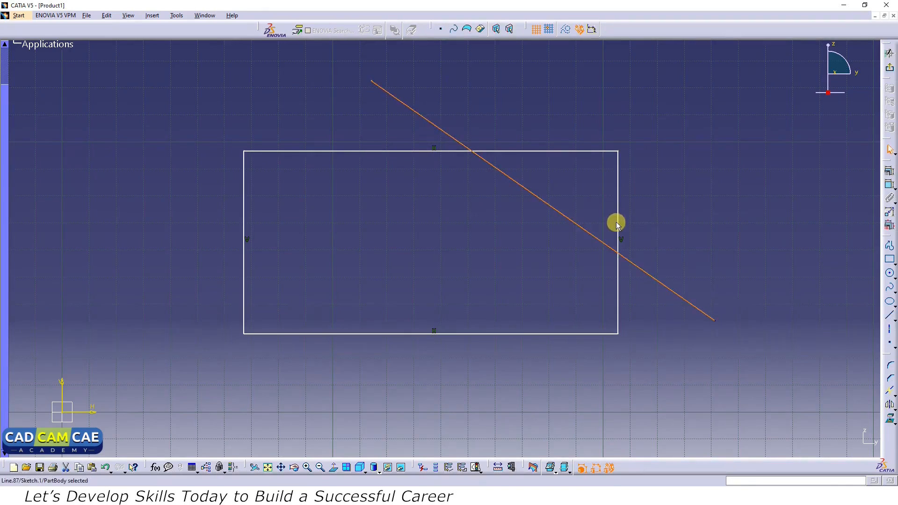
left_click(654, 276)
Break the rectangle's right edge where the slanted line crosses it and check the two resulting segments.
left_click(890, 391)
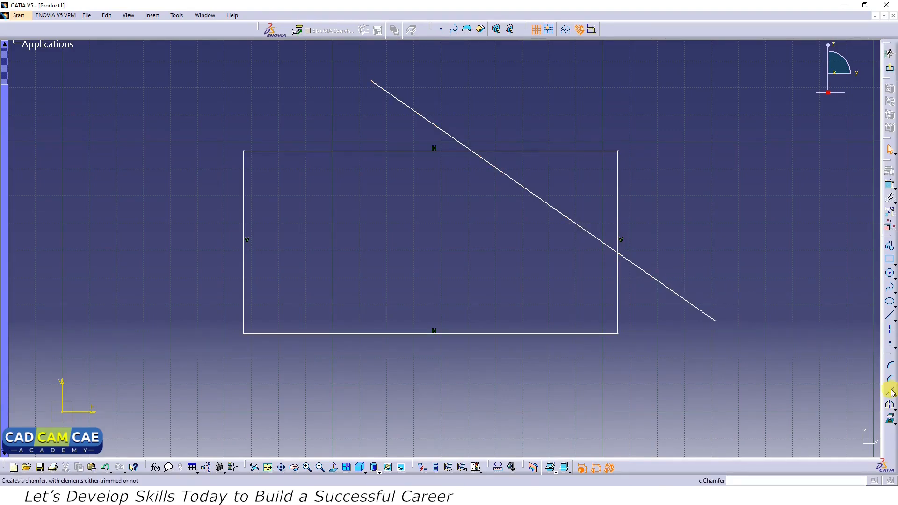
left_click(618, 217)
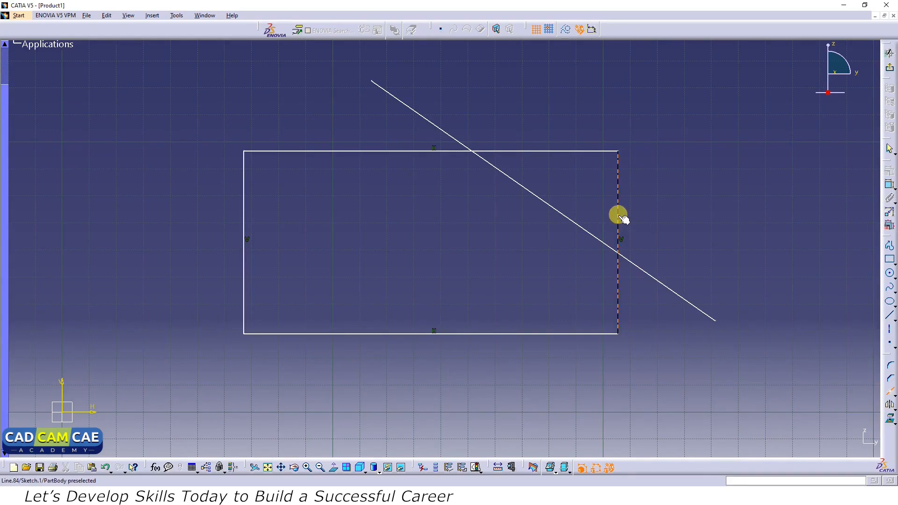
left_click(645, 270)
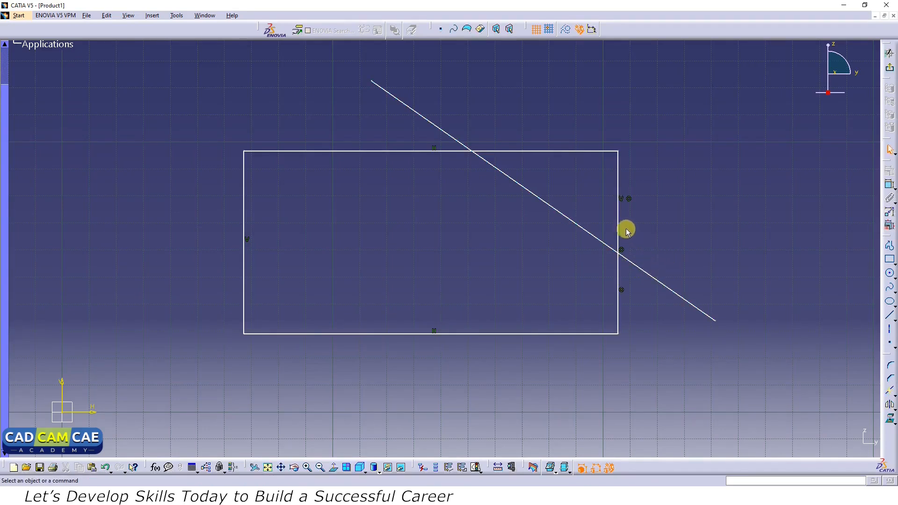
left_click(618, 226)
left_click(619, 277)
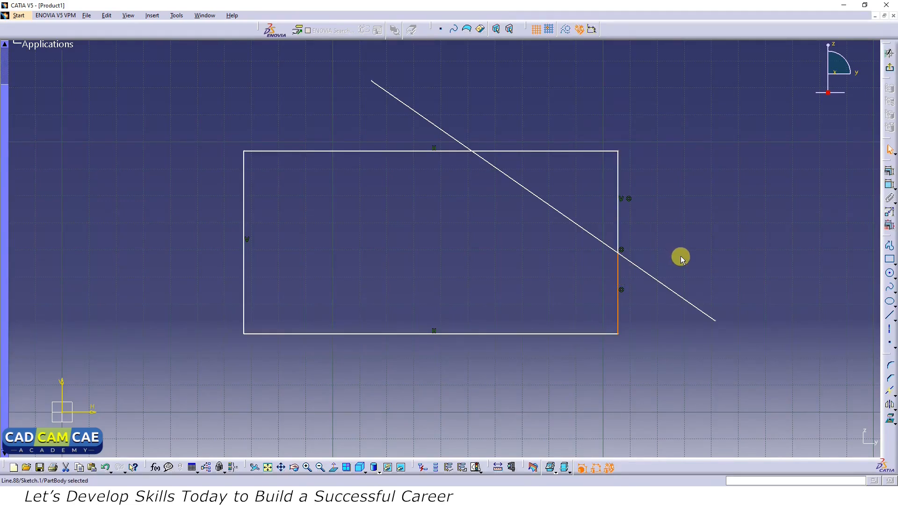
left_click(720, 249)
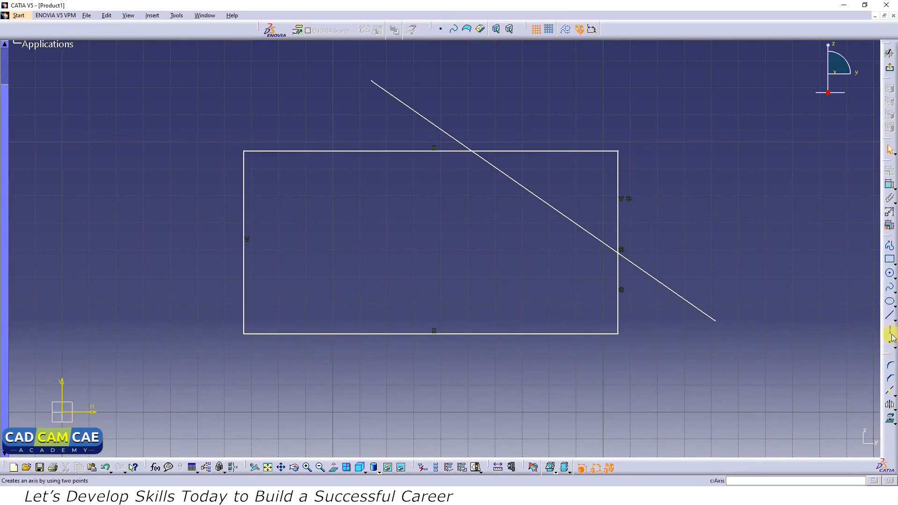
Break the slanted line where it crosses the rectangle's upper edge and check the two resulting segments.
left_click(892, 379)
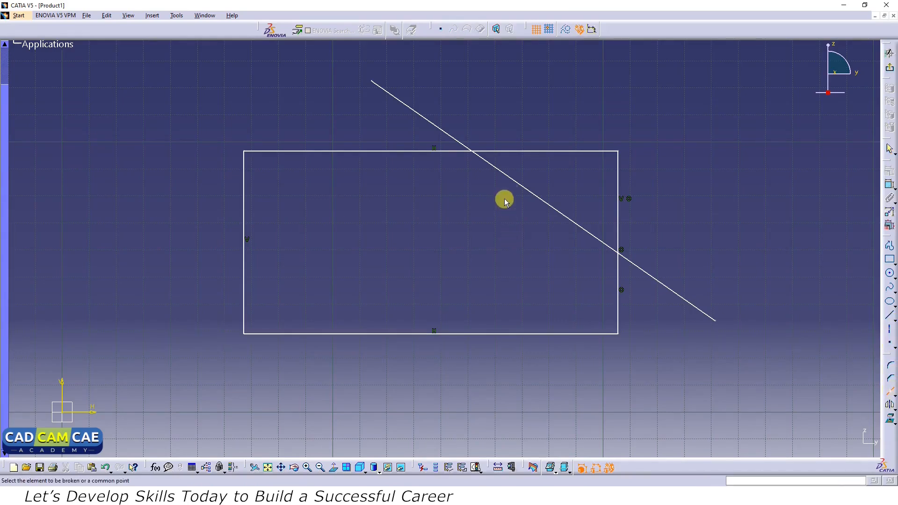
left_click(539, 198)
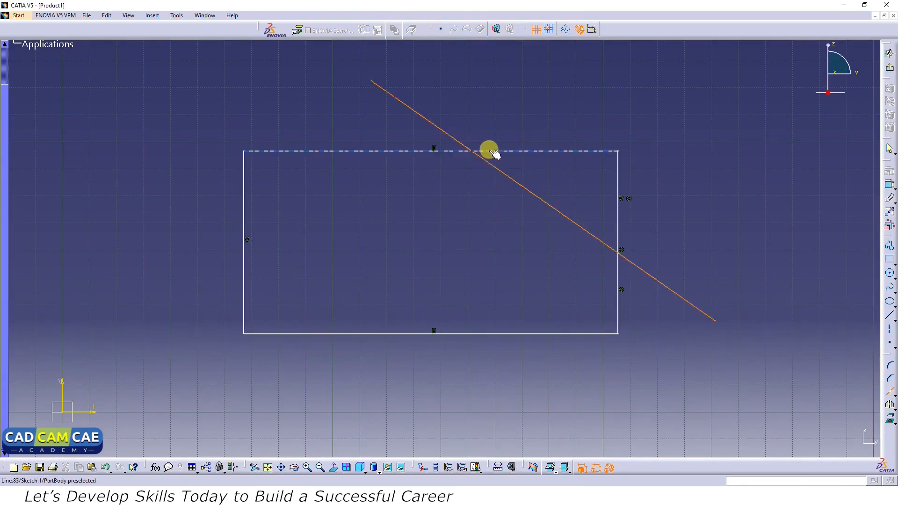
left_click(527, 151)
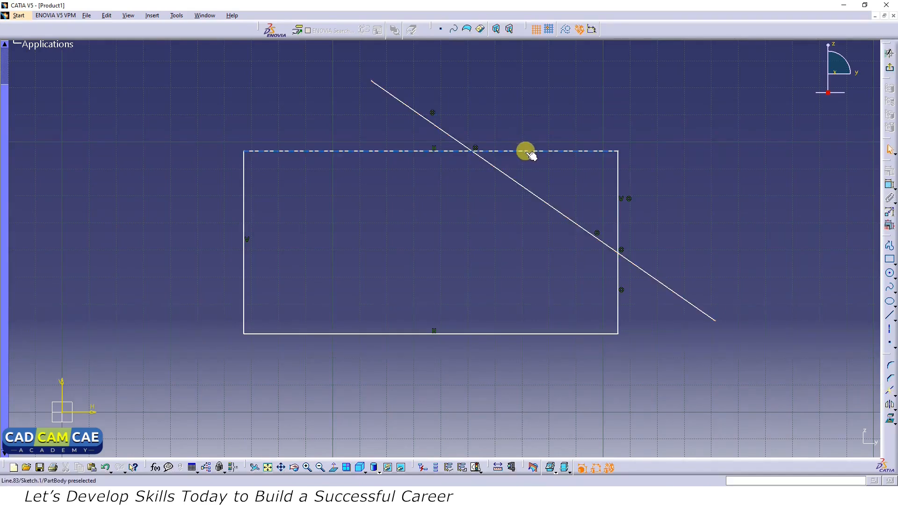
left_click(527, 189)
left_click(457, 140)
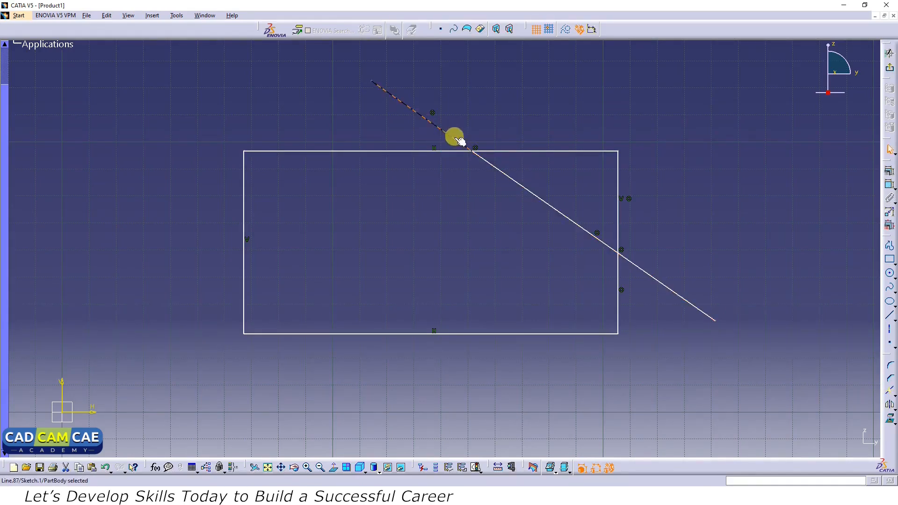
left_click(500, 168)
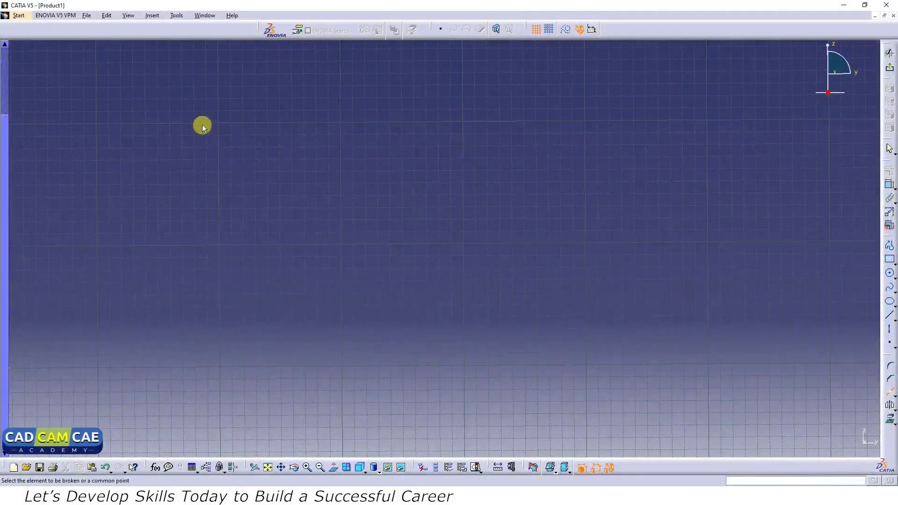
Locate the Quick Trim command among the Relimitations operations.
left_click(151, 16)
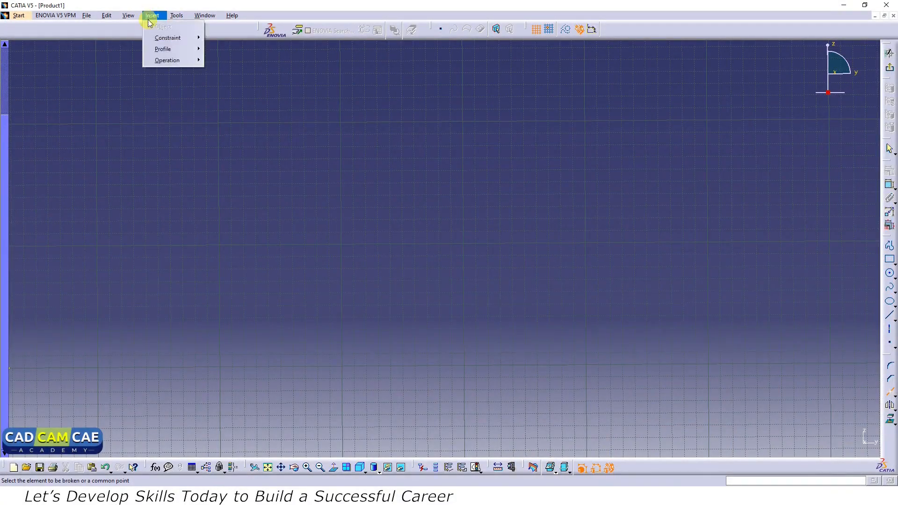
mouse_move(153, 61)
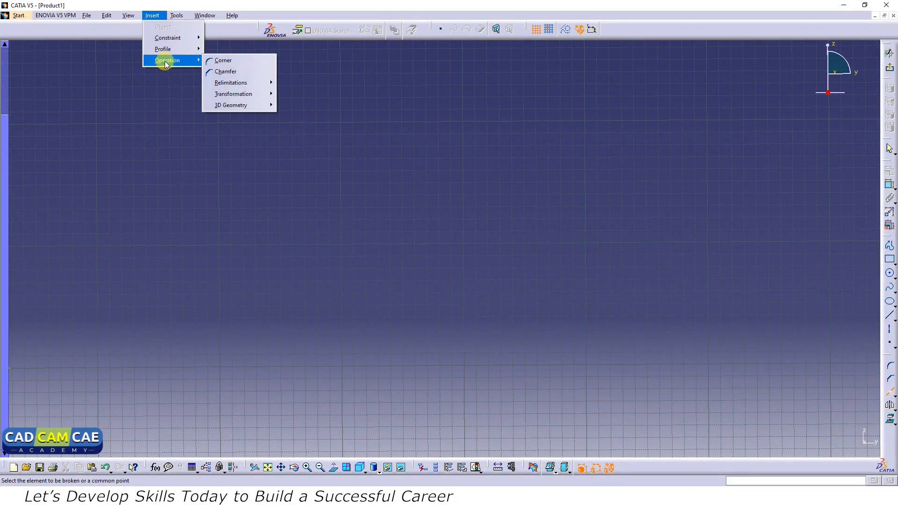
mouse_move(229, 84)
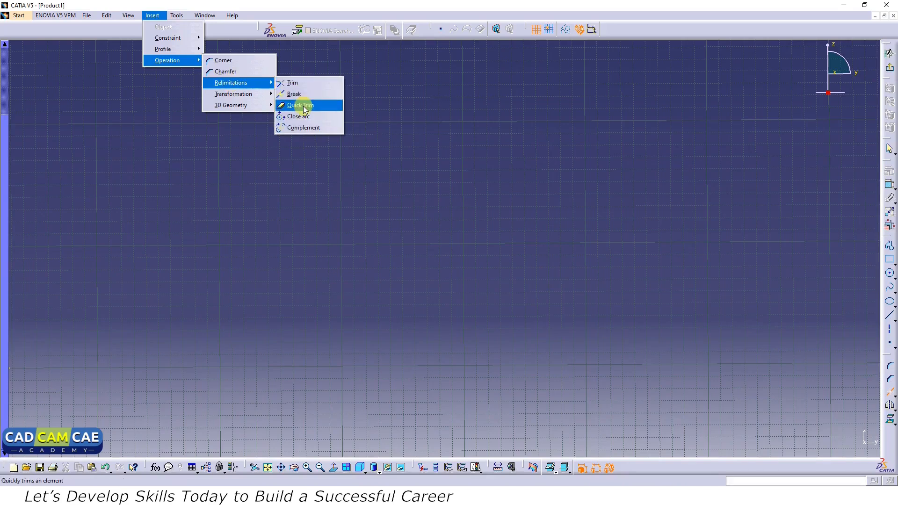
left_click(304, 107)
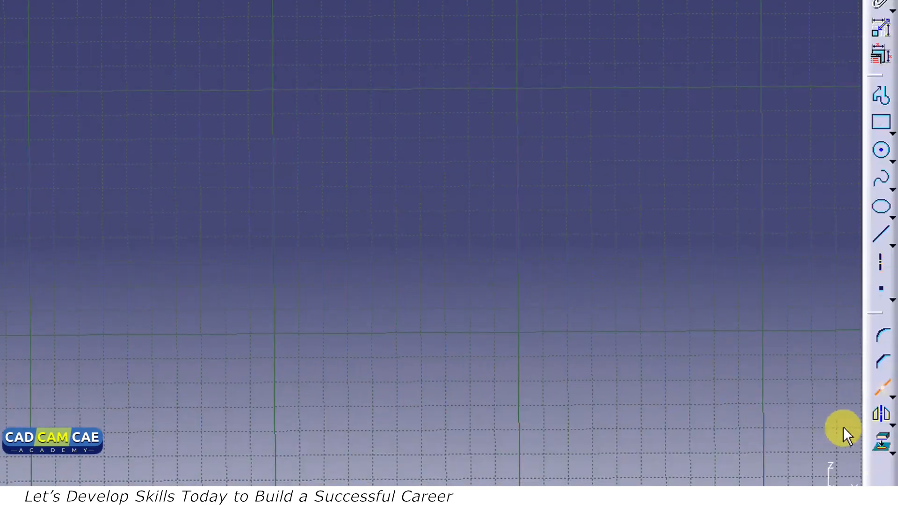
left_click(892, 398)
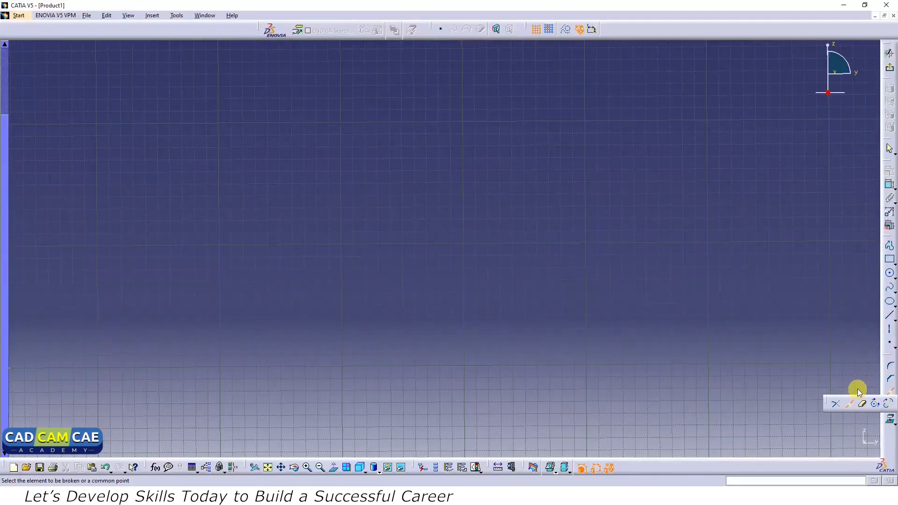
left_click(447, 158)
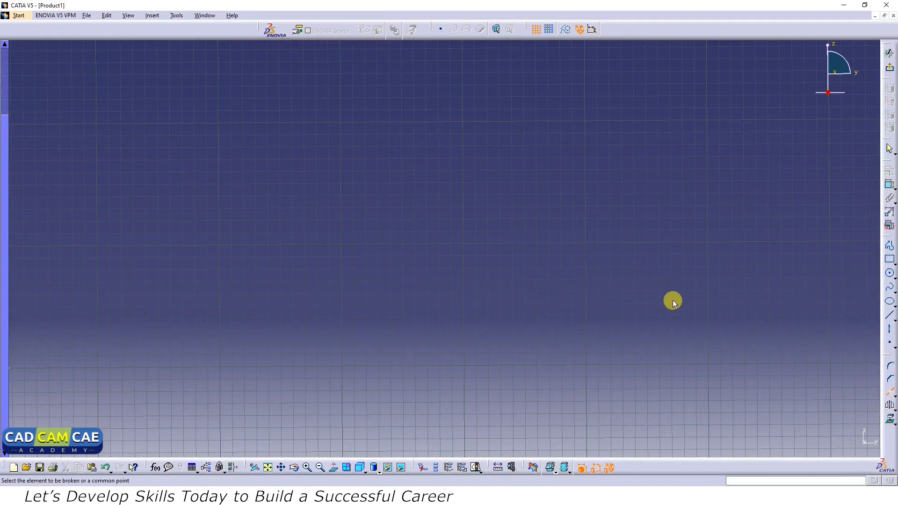
Draw a horizontal rectangle in the middle of the empty sketch.
left_click(889, 246)
left_click(318, 185)
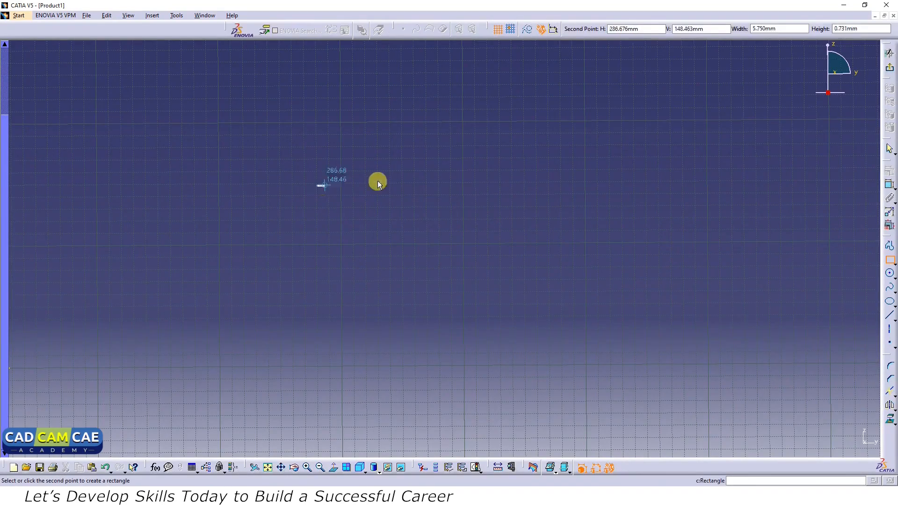
left_click(581, 339)
left_click(720, 305)
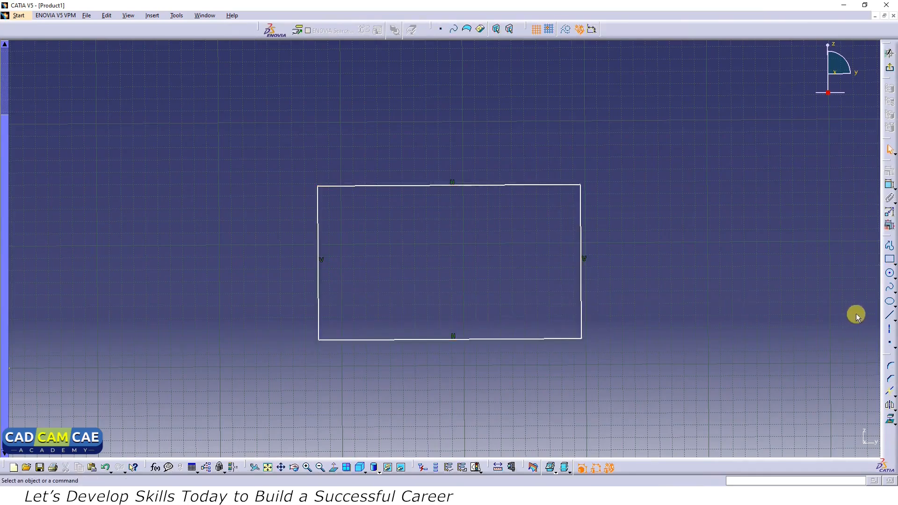
Draw a slanted line about 164 mm long across the rectangle's upper-left corner and a second one crossing its left and lower edges.
left_click(888, 315)
left_click(385, 149)
left_click(241, 297)
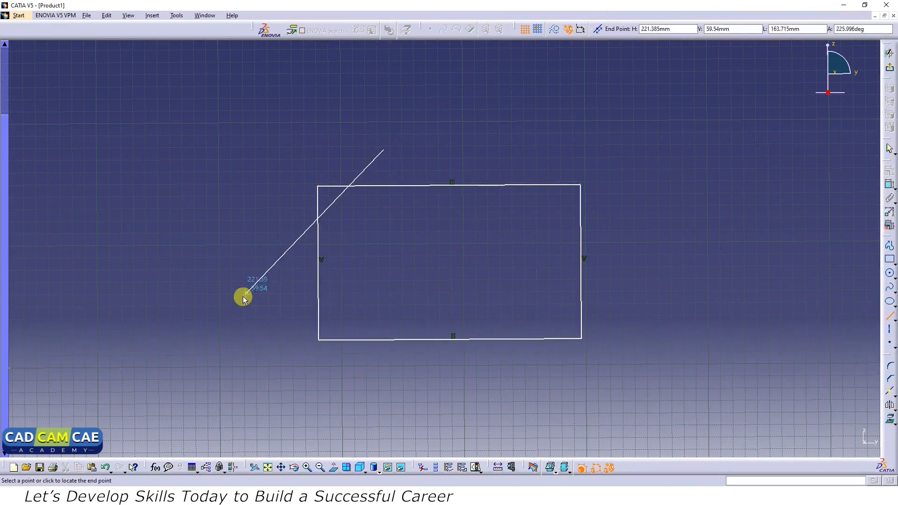
left_click(890, 317)
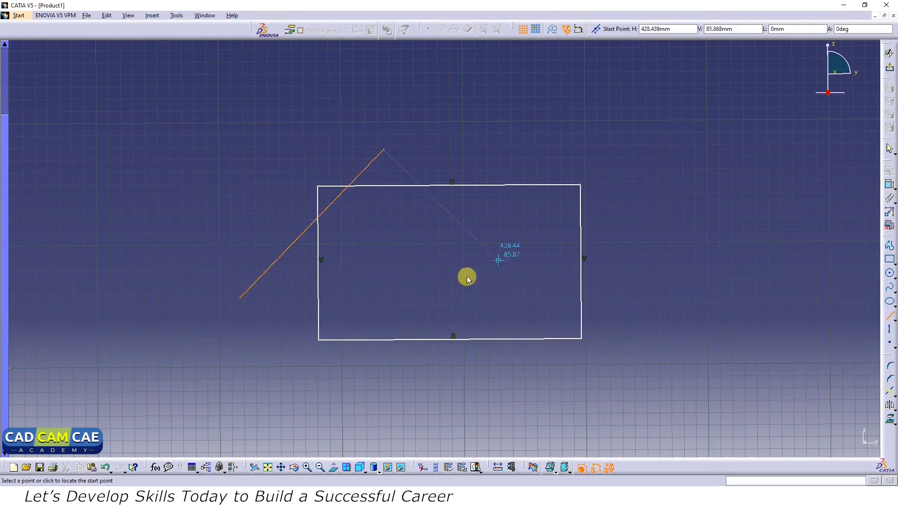
left_click(275, 318)
left_click(537, 364)
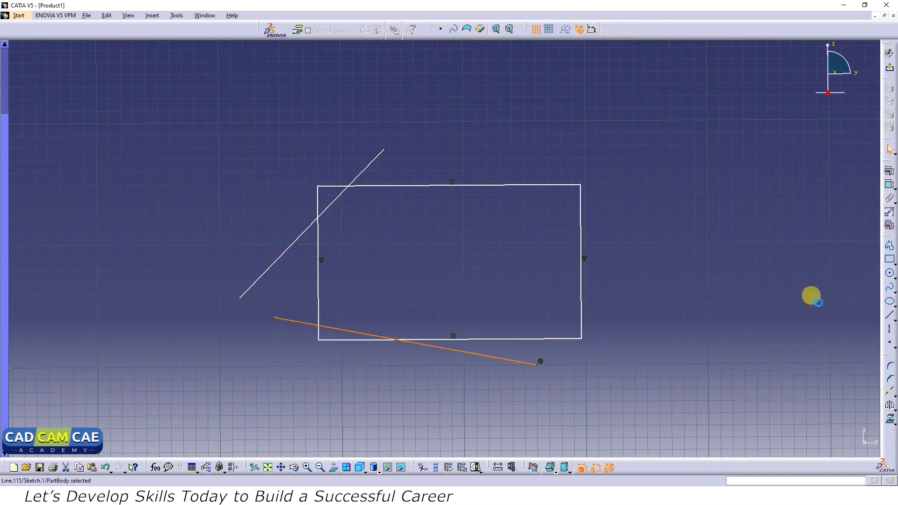
Draw a circle centred above the rectangle's upper edge so that it overlaps the rectangle's upper-right corner.
left_click(890, 274)
left_click(530, 152)
left_click(567, 226)
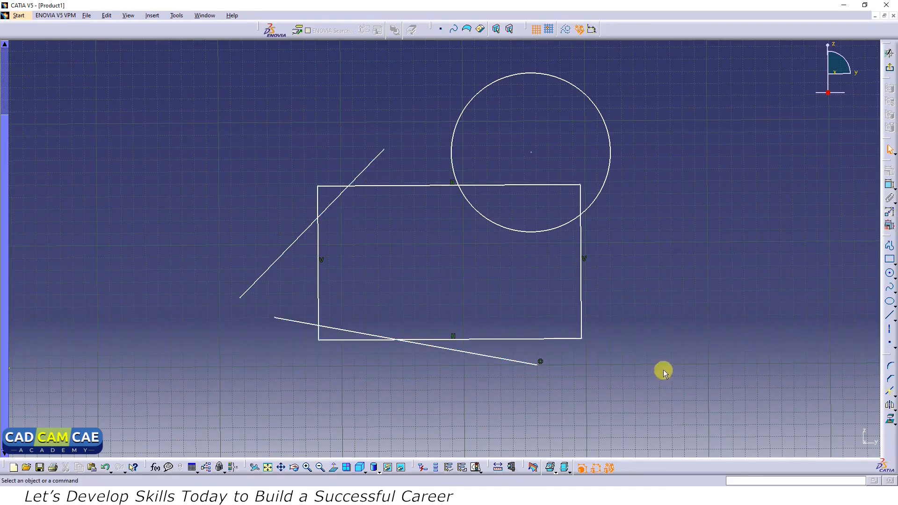
Quick Trim the lower slanted line's part below the rectangle and the upper slanted line's part left of the rectangle.
left_click(890, 391)
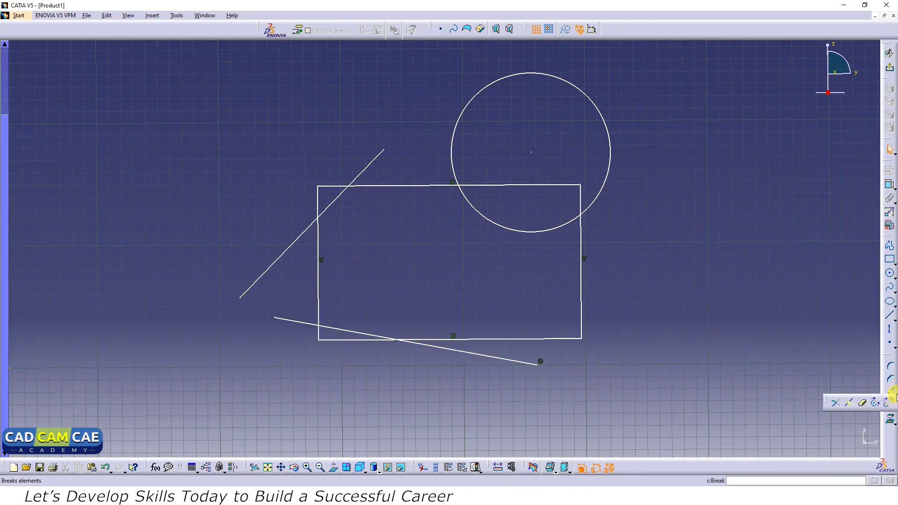
left_click(865, 404)
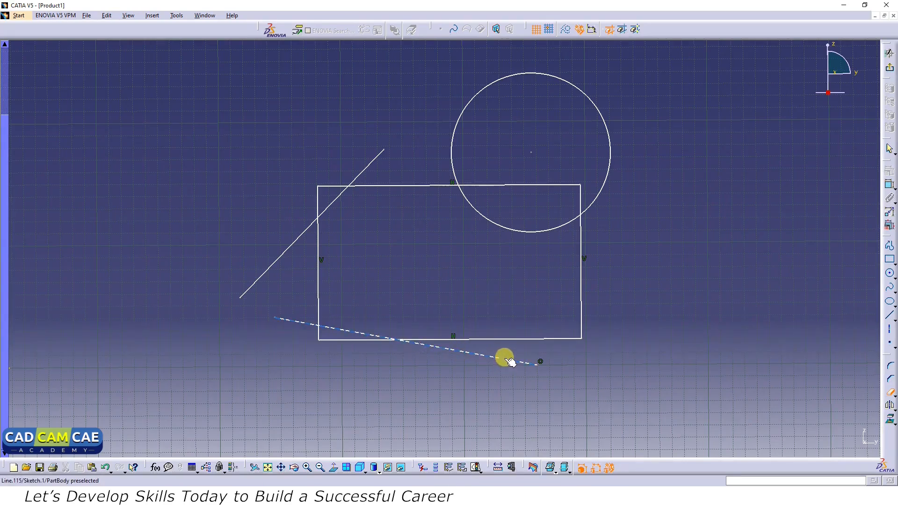
left_click(508, 359)
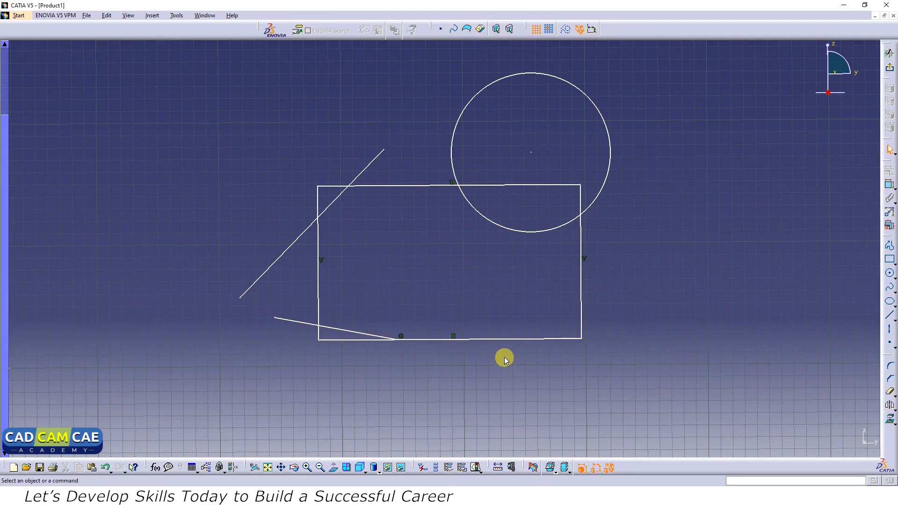
left_click(890, 391)
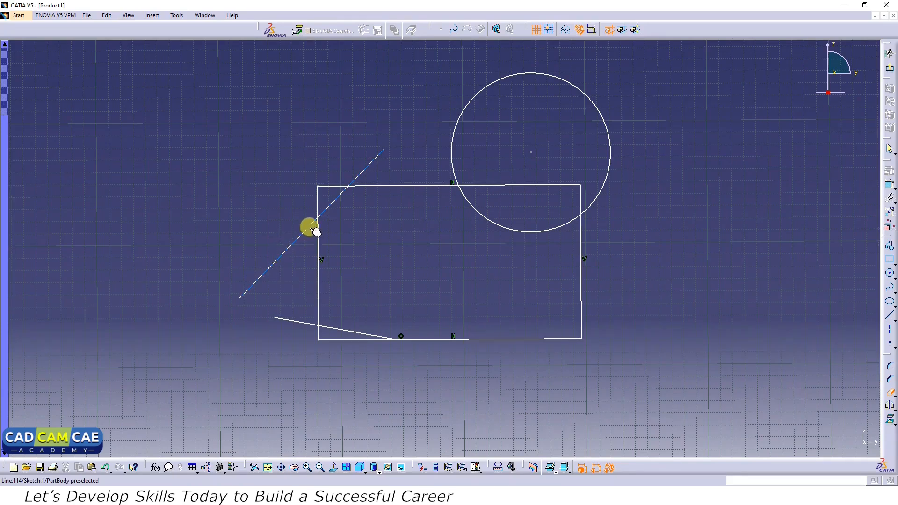
left_click(290, 244)
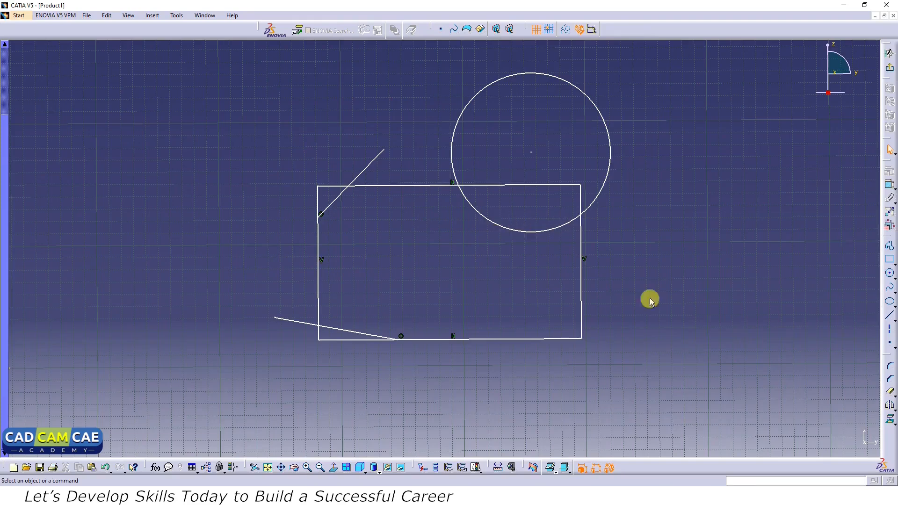
Quick Trim the circle's arc inside the rectangle and the portions of the rectangle's upper and right edges inside the circle.
left_click(891, 393)
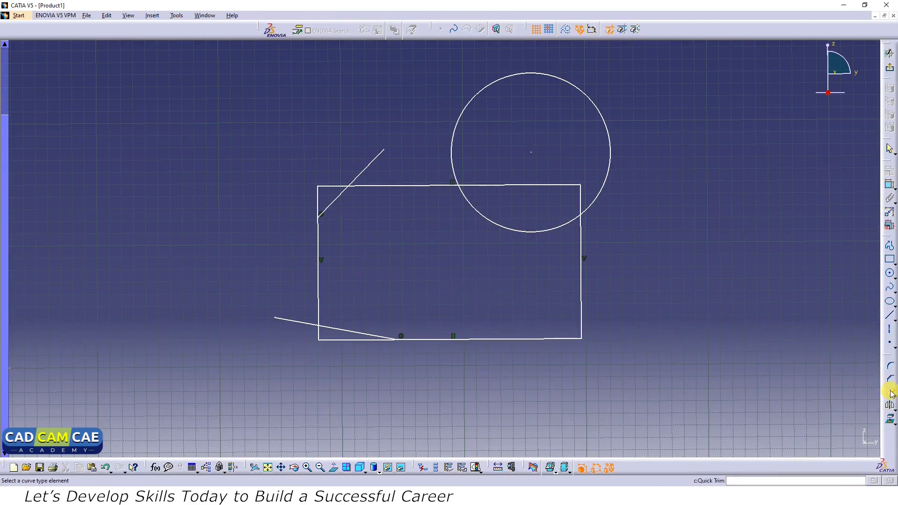
left_click(523, 231)
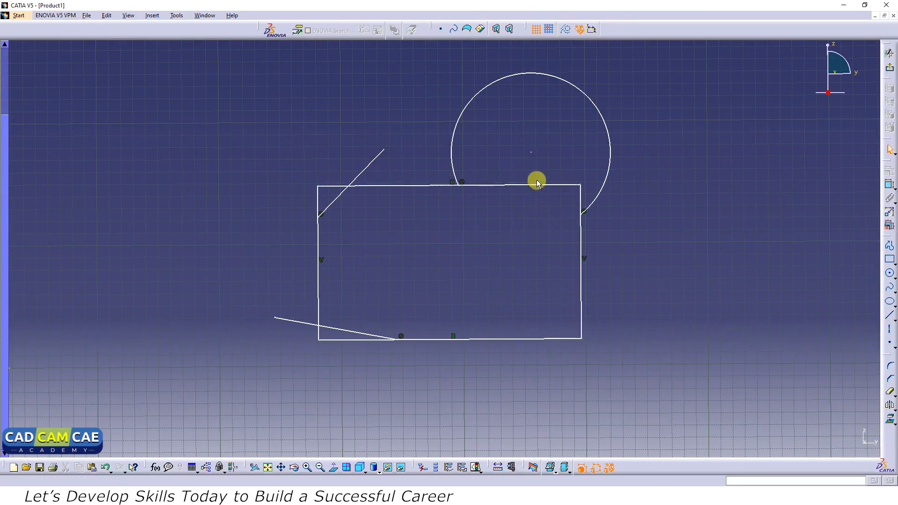
left_click(891, 388)
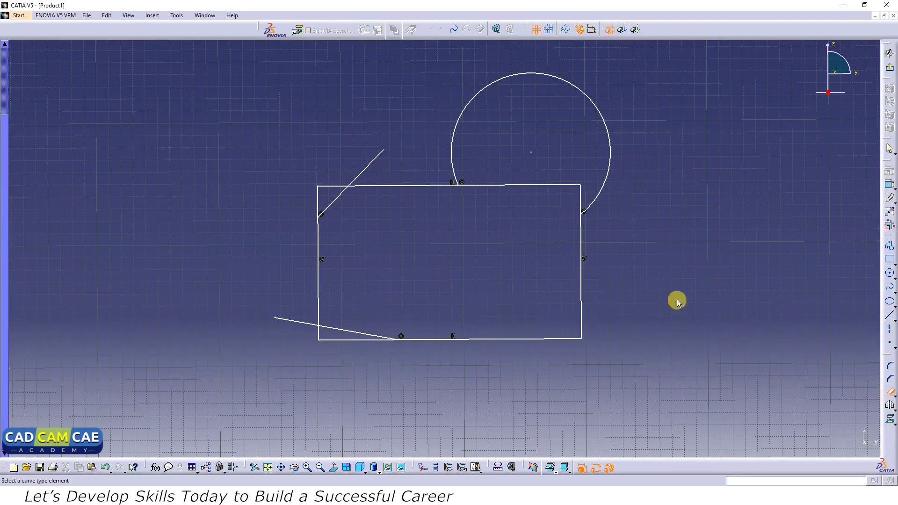
left_click(533, 185)
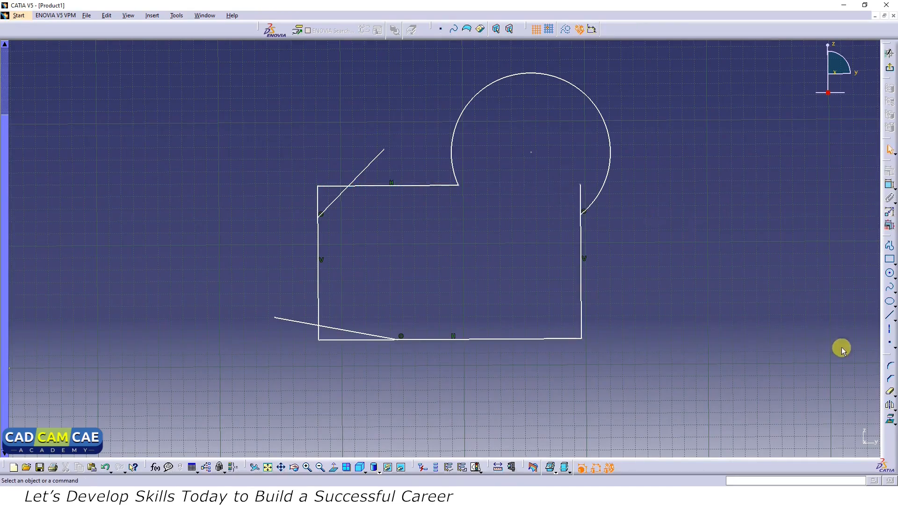
left_click(890, 393)
left_click(891, 395)
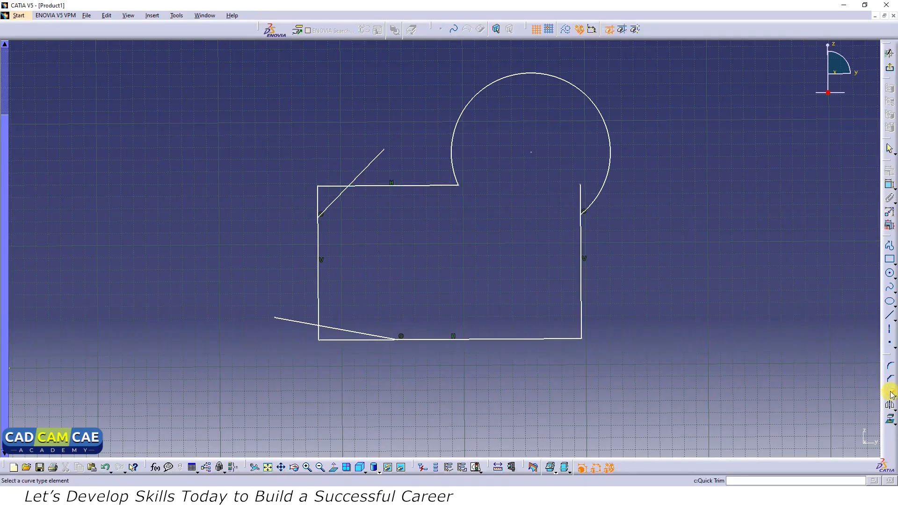
left_click(579, 195)
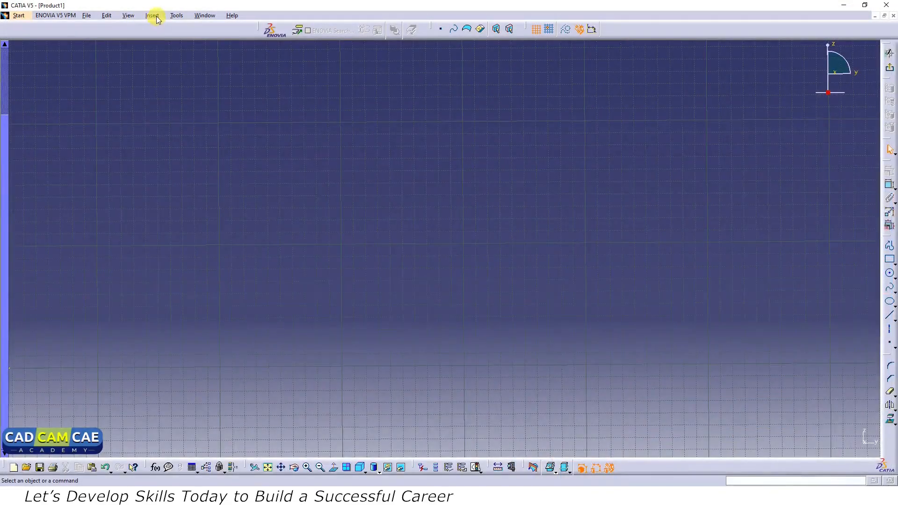
Locate the Close arc command among the Relimitations operations.
left_click(153, 16)
mouse_move(170, 60)
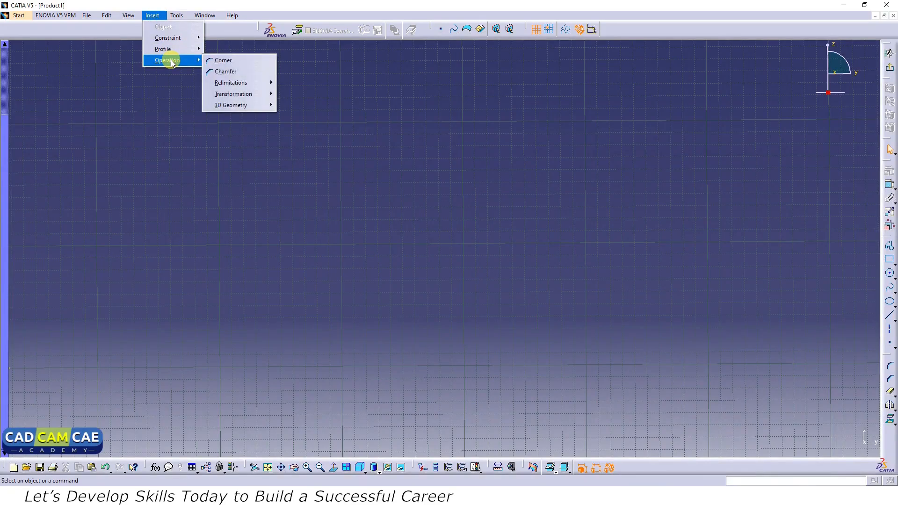
mouse_move(234, 82)
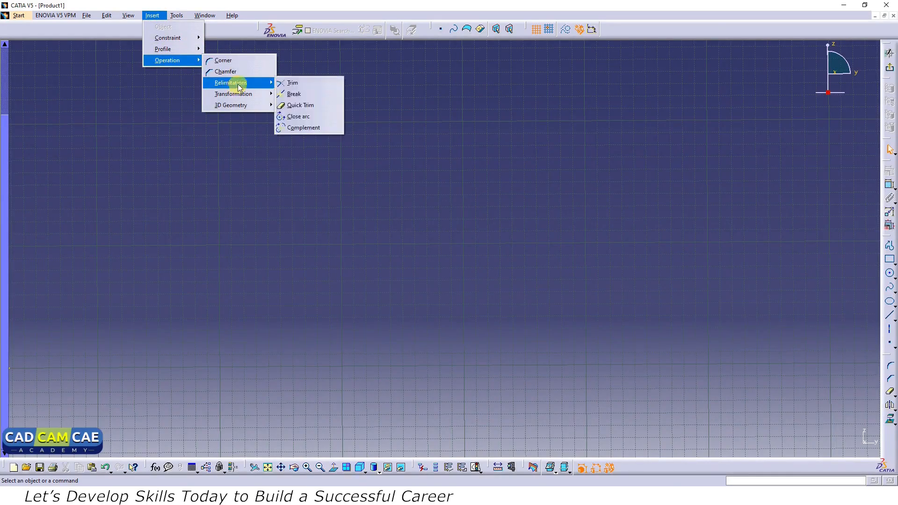
left_click(314, 118)
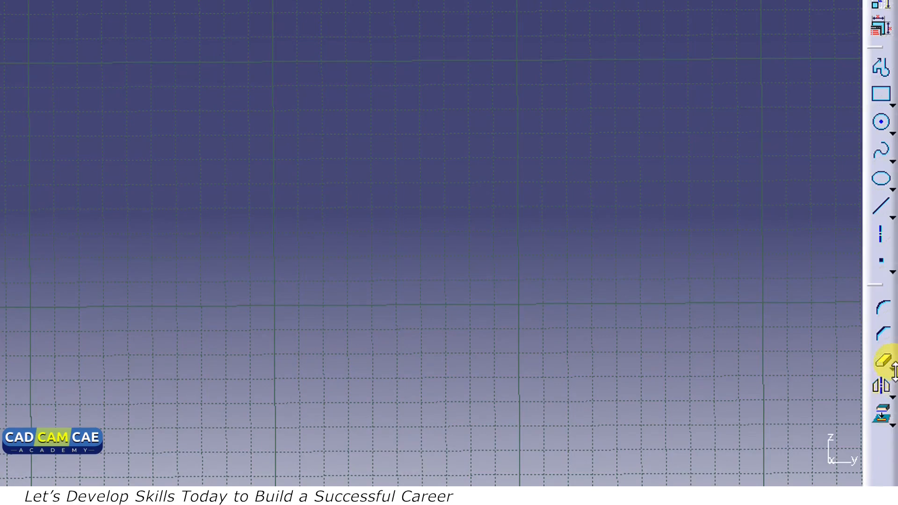
left_click(892, 367)
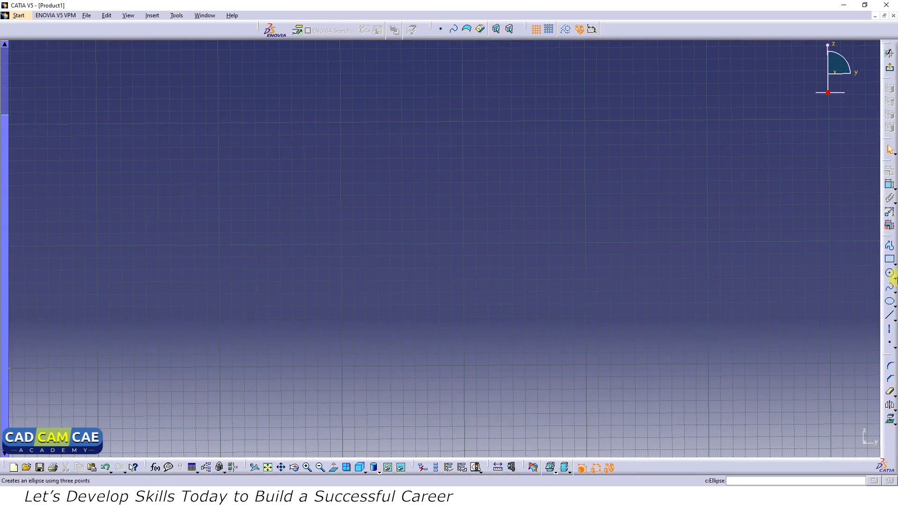
Draw an upward-bulging three-point arc in the middle of the emptied sketch.
left_click(894, 275)
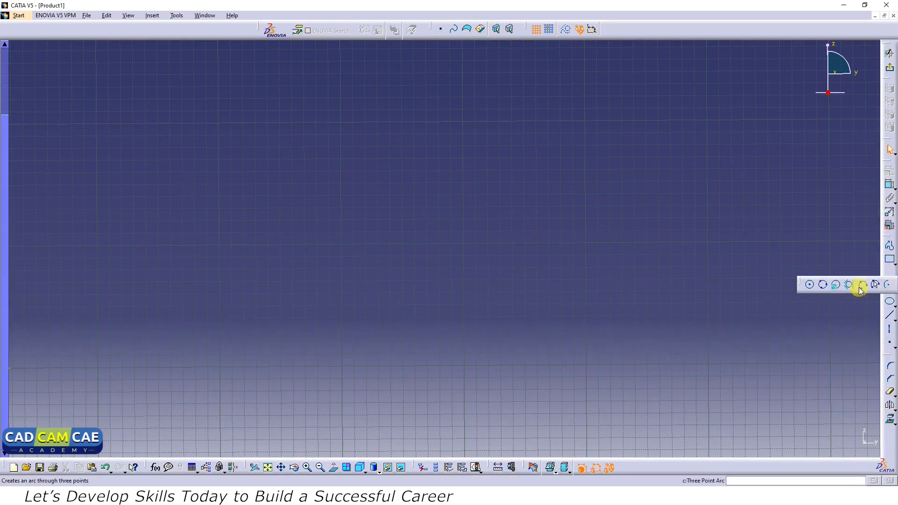
left_click(856, 285)
left_click(320, 273)
left_click(371, 188)
left_click(591, 265)
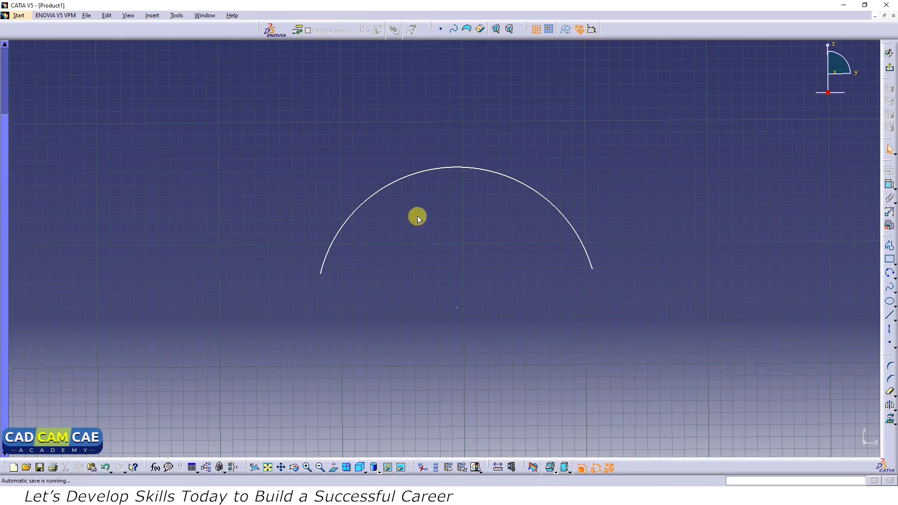
Close the upward-bulging arc into a full circle with Close arc and delete the resulting circle.
left_click(893, 393)
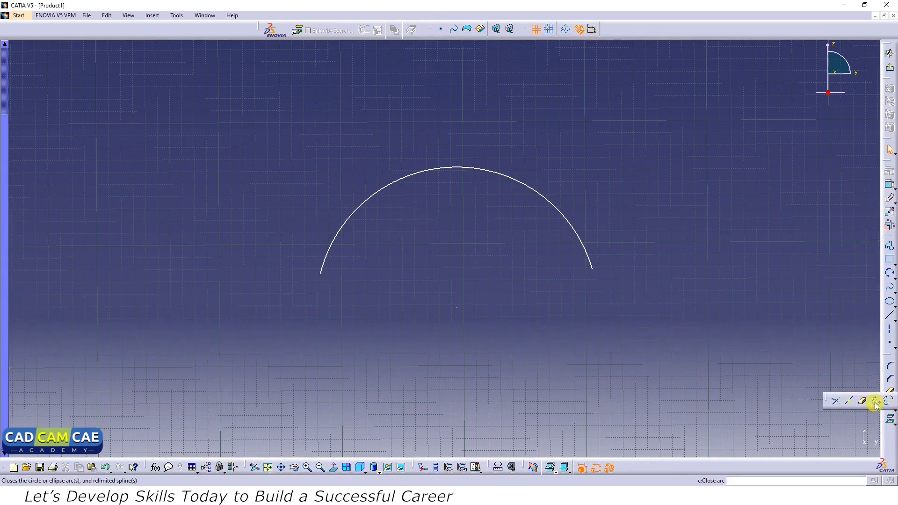
left_click(876, 401)
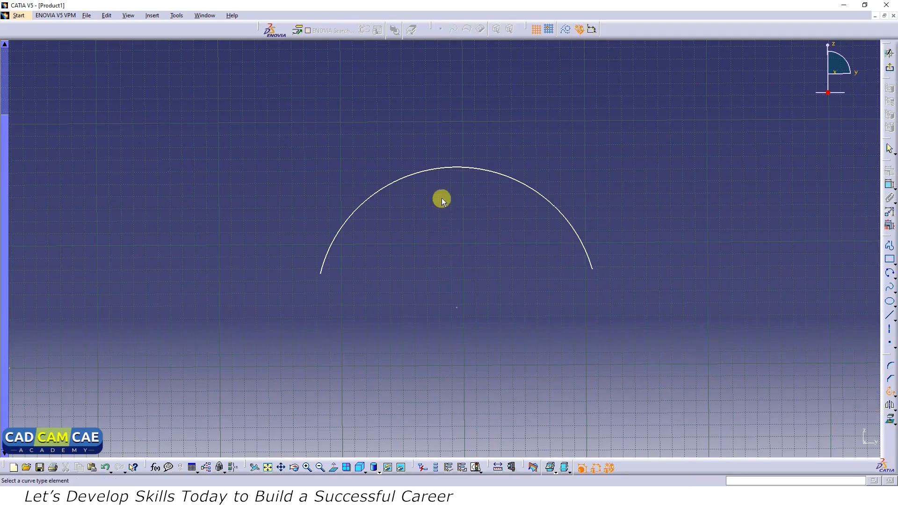
left_click(418, 176)
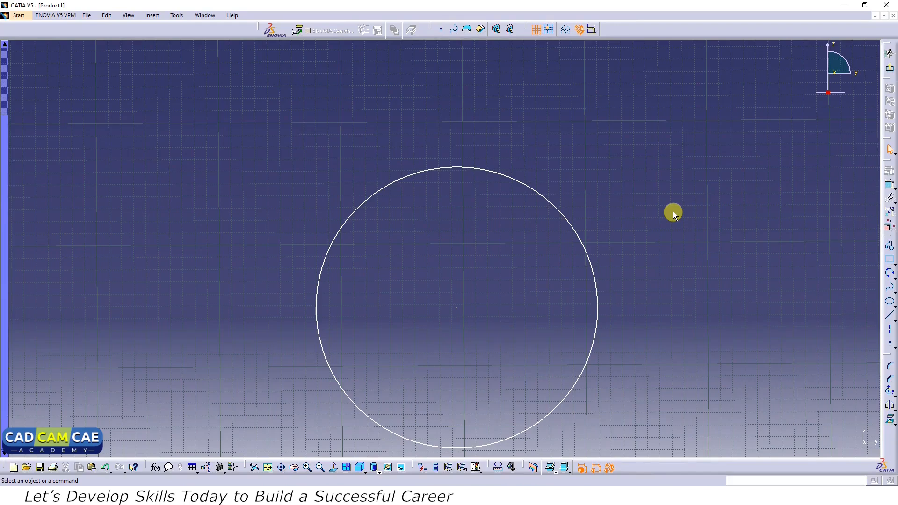
left_click_drag(644, 154, 265, 480)
key("Delete")
Draw a shallower upward-bulging three-point arc in the middle of the sketch and close it into a full circle.
left_click(895, 279)
left_click(863, 283)
left_click(334, 216)
left_click(431, 189)
left_click(582, 243)
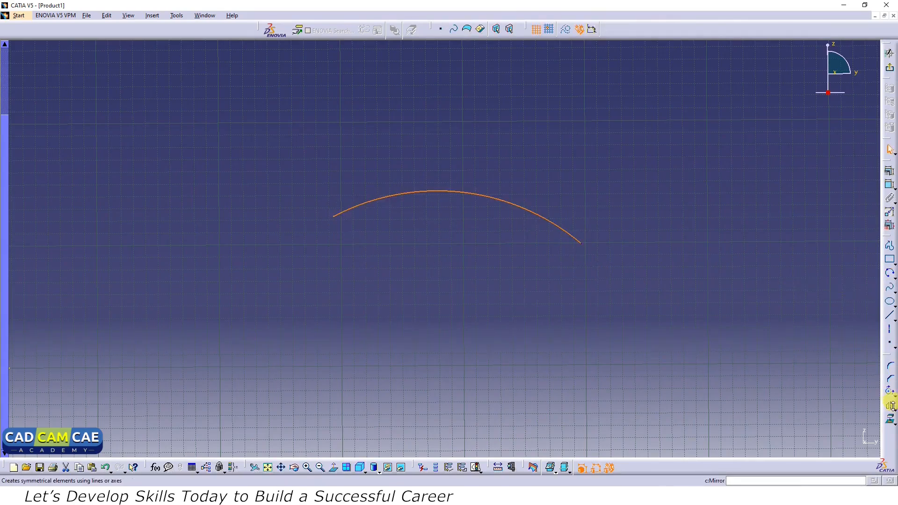
left_click(890, 405)
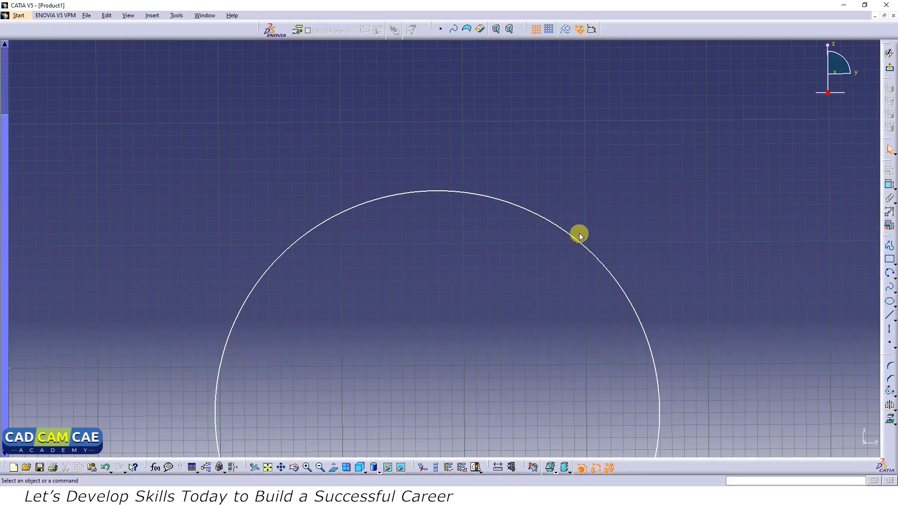
Clear the closed circle from the sketch and draw a wavy spline through nine control points beside the sketch origin.
left_click(255, 467)
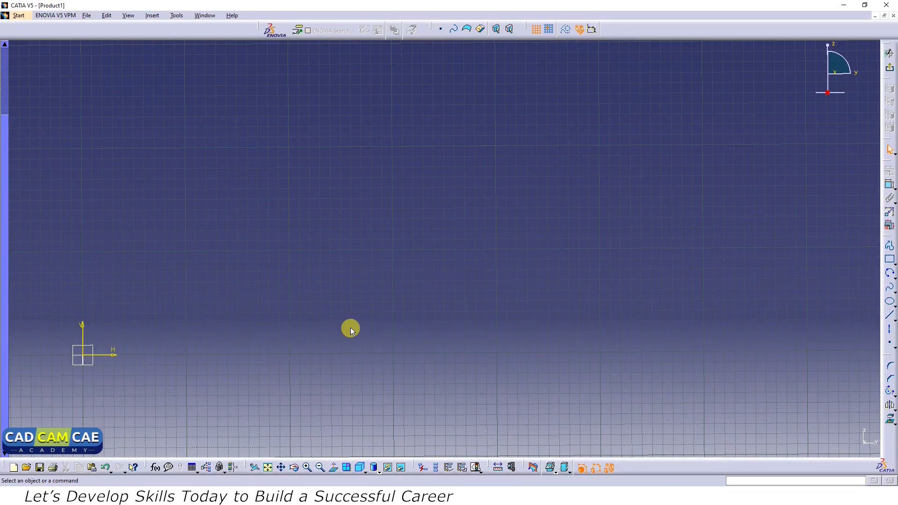
left_click(891, 287)
left_click(306, 298)
left_click(359, 235)
left_click(409, 310)
left_click(456, 243)
left_click(514, 336)
left_click(571, 250)
left_click(600, 327)
left_click(649, 249)
left_click(668, 318)
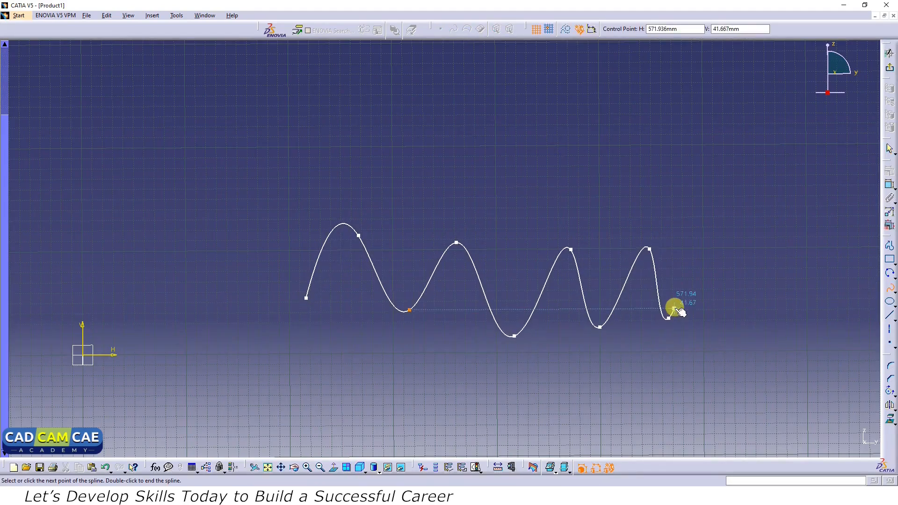
double_click(670, 318)
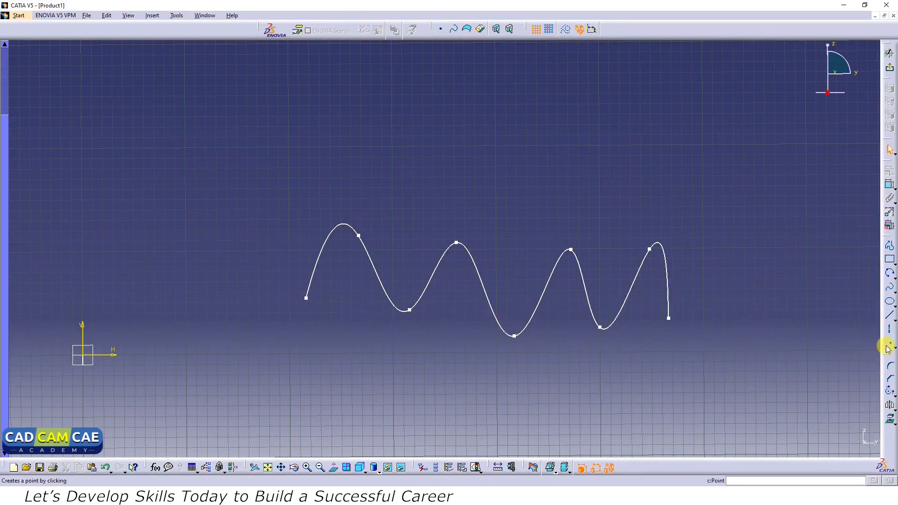
Show the Relimitations commands for working on the wavy spline.
left_click(890, 365)
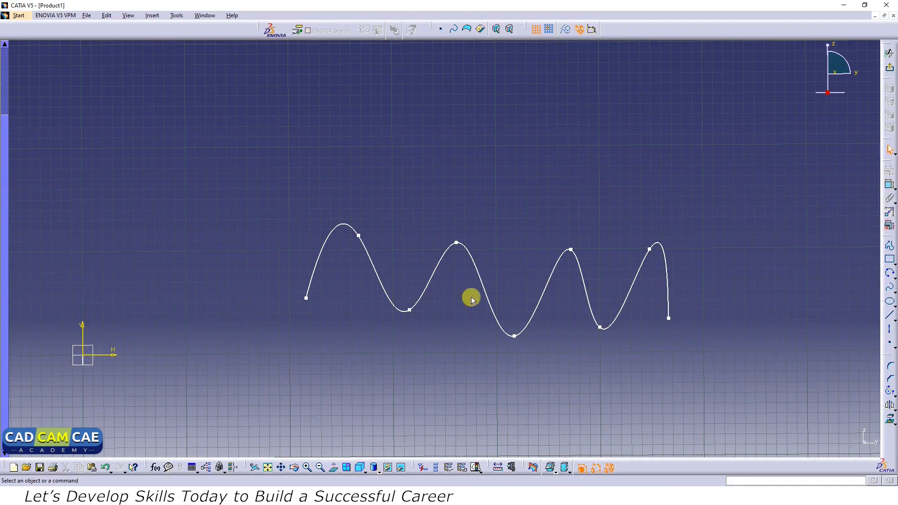
left_click(894, 394)
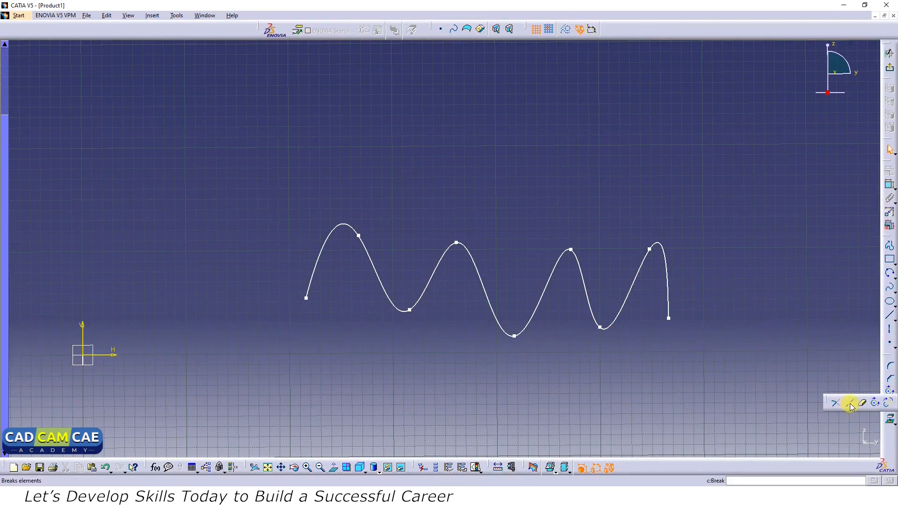
Break the spline on the slope after the first peak and on the rising slopes before the second and third peaks.
left_click(851, 405)
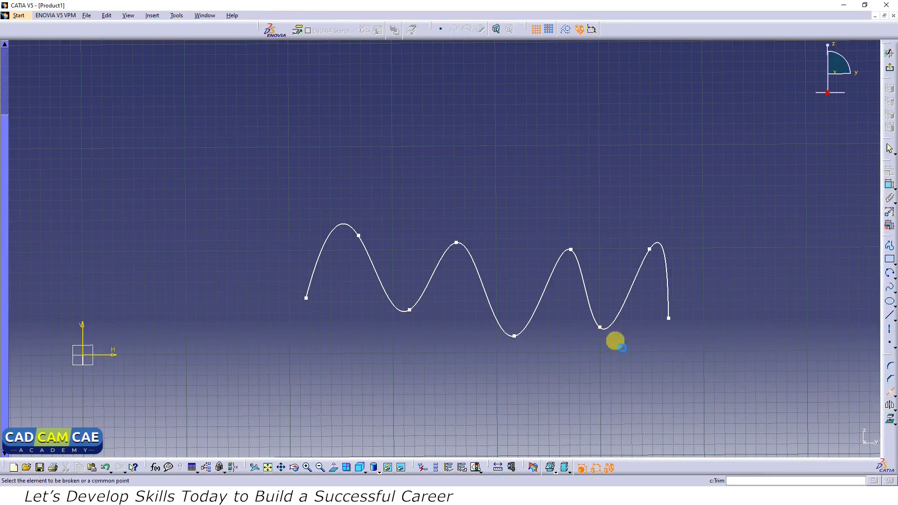
left_click(379, 285)
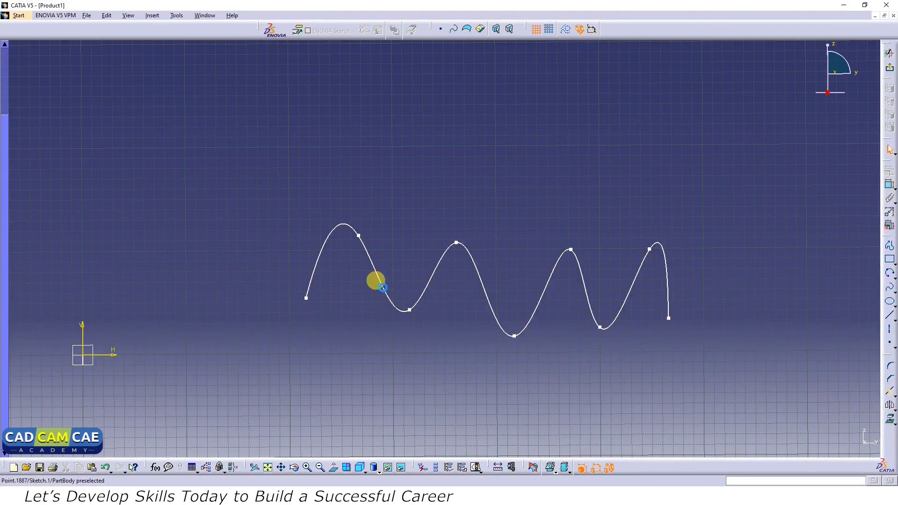
left_click(893, 394)
left_click(853, 404)
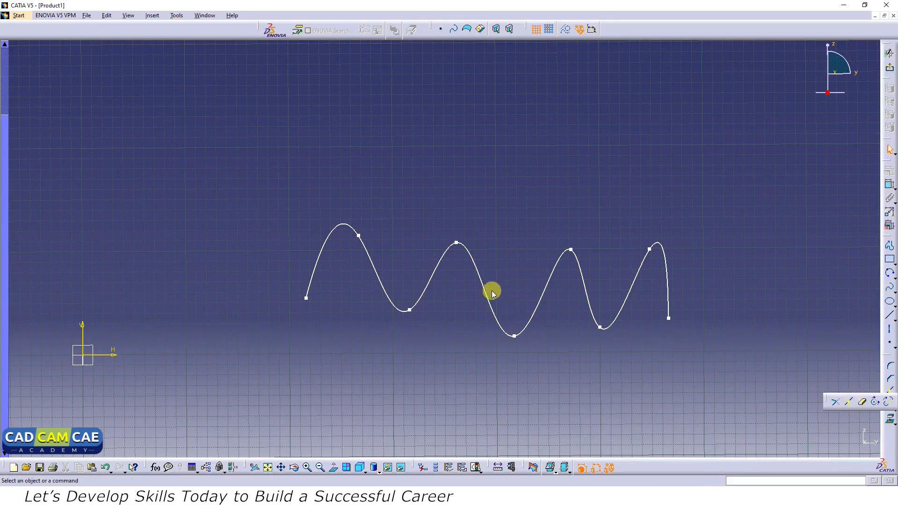
left_click(446, 259)
left_click(446, 260)
left_click(888, 394)
left_click(543, 288)
left_click(552, 283)
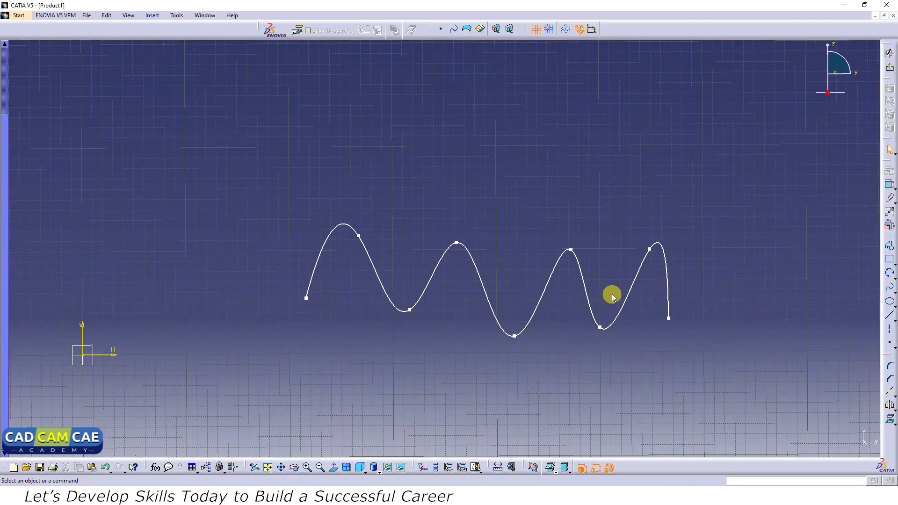
Quick Trim the first piece of the broken spline and undo its removal.
left_click(891, 397)
left_click(860, 407)
left_click(376, 276)
key("ctrl+z")
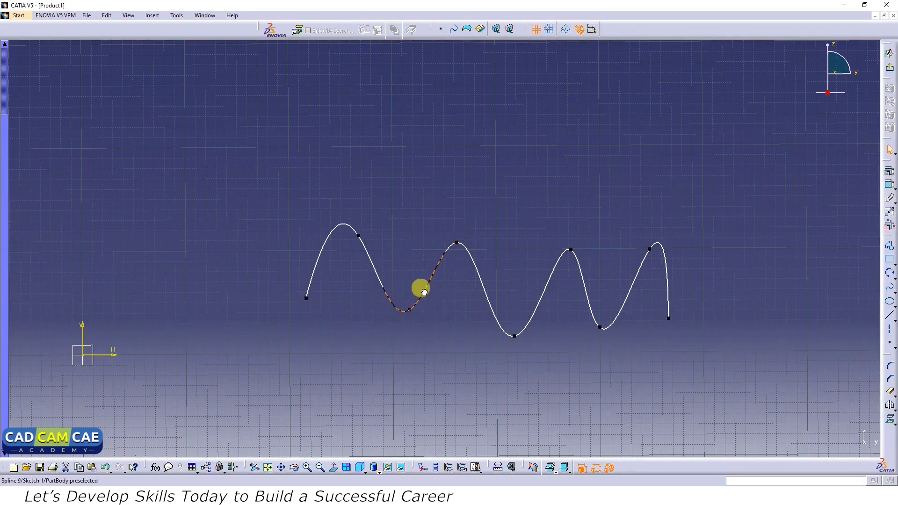
Quick Trim the three spline pieces beyond the first break, keeping only the arch at the first peak.
left_click(890, 391)
left_click(418, 302)
left_click(524, 312)
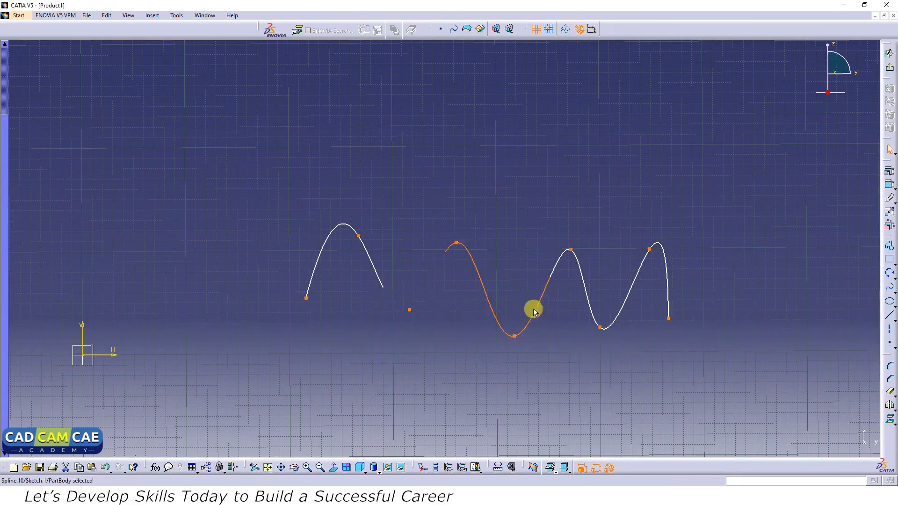
left_click(889, 391)
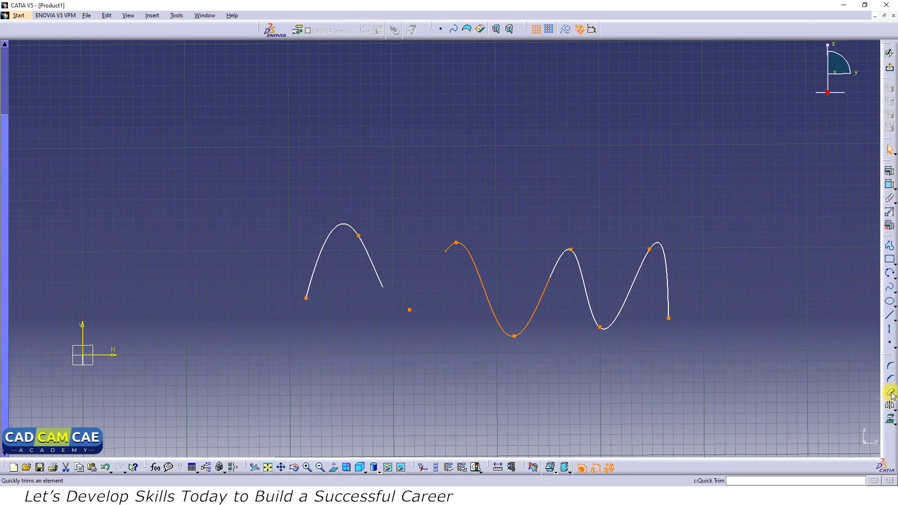
left_click(491, 317)
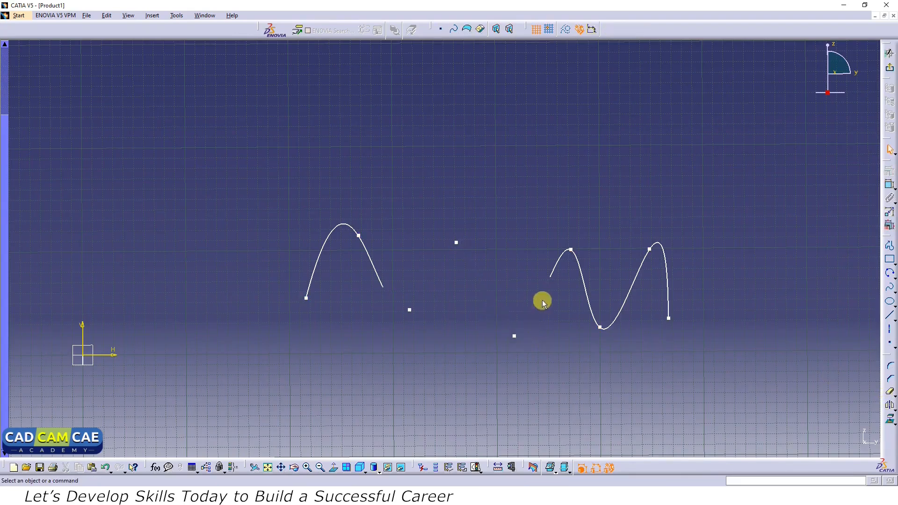
left_click(588, 302)
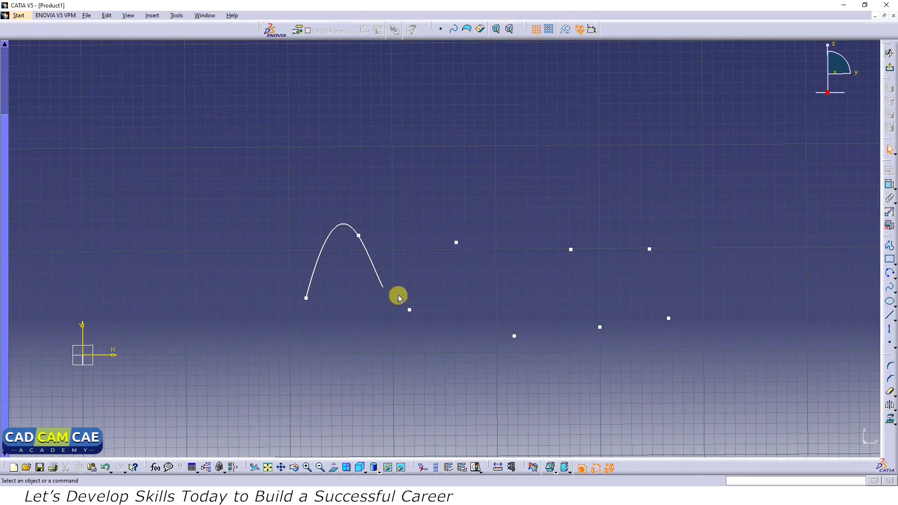
Apply the Close operation to the remaining arch of the trimmed spline.
left_click(894, 396)
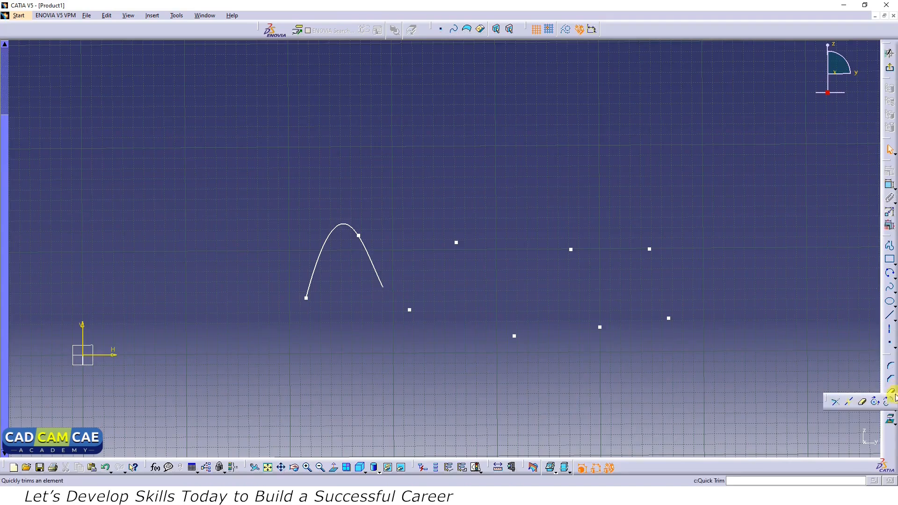
left_click(875, 404)
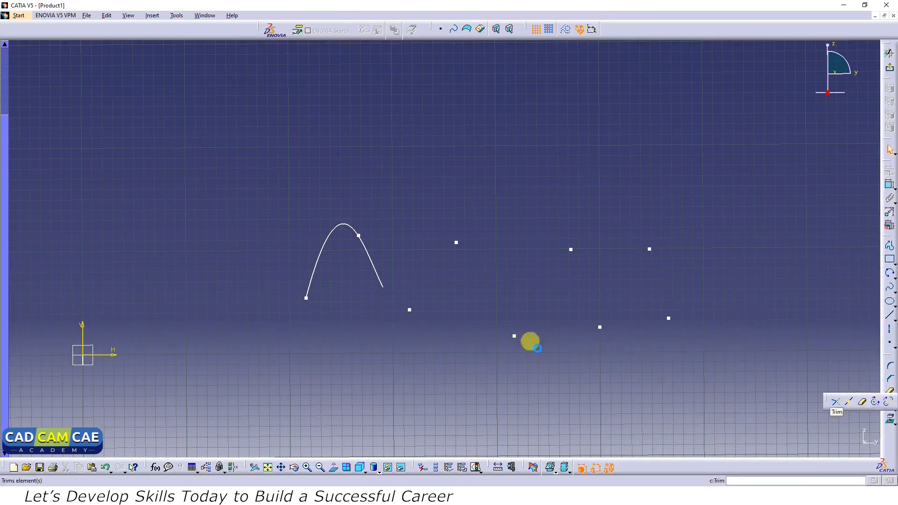
left_click(378, 269)
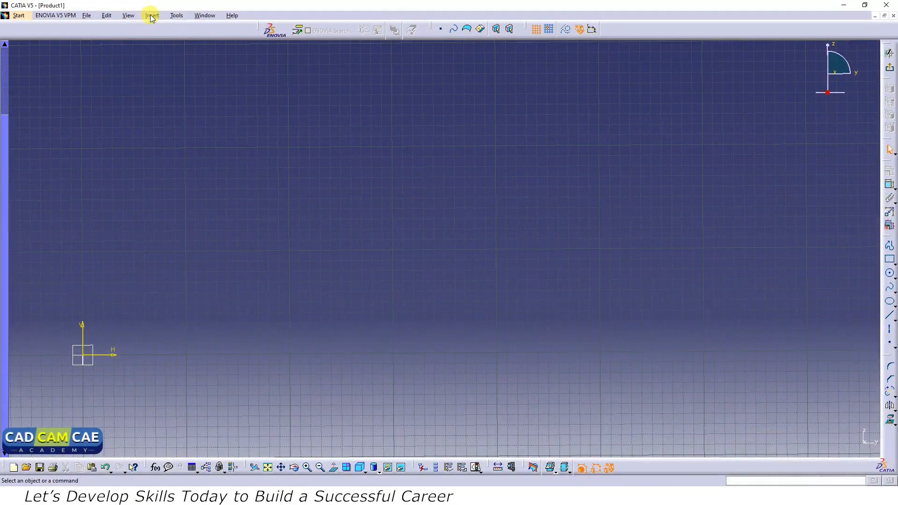
left_click(152, 16)
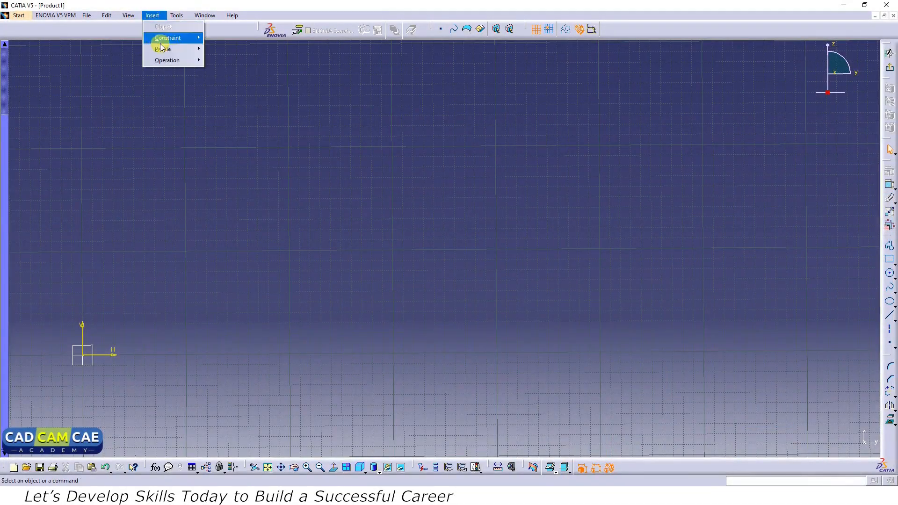
mouse_move(163, 61)
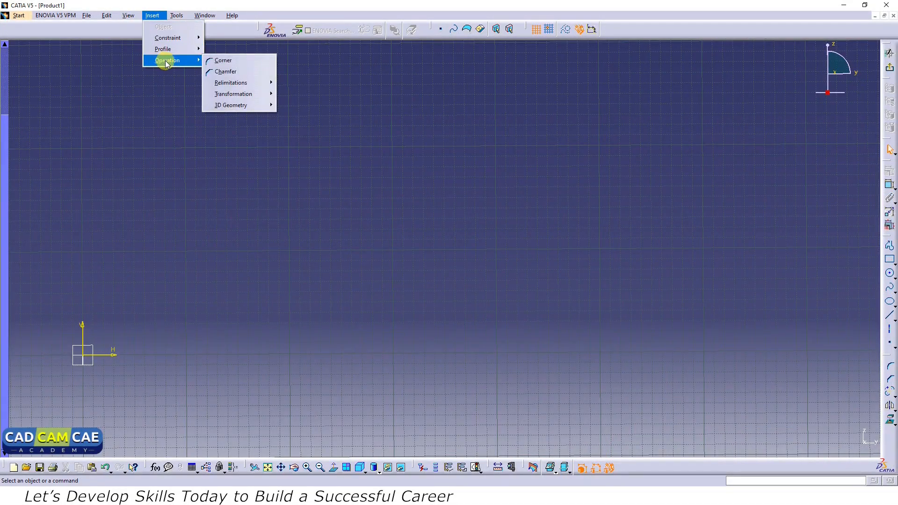
mouse_move(236, 93)
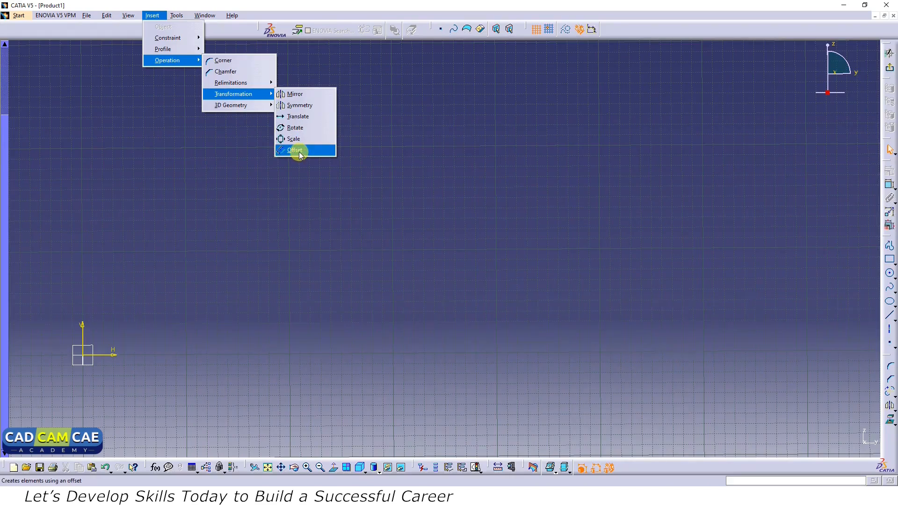
left_click(353, 244)
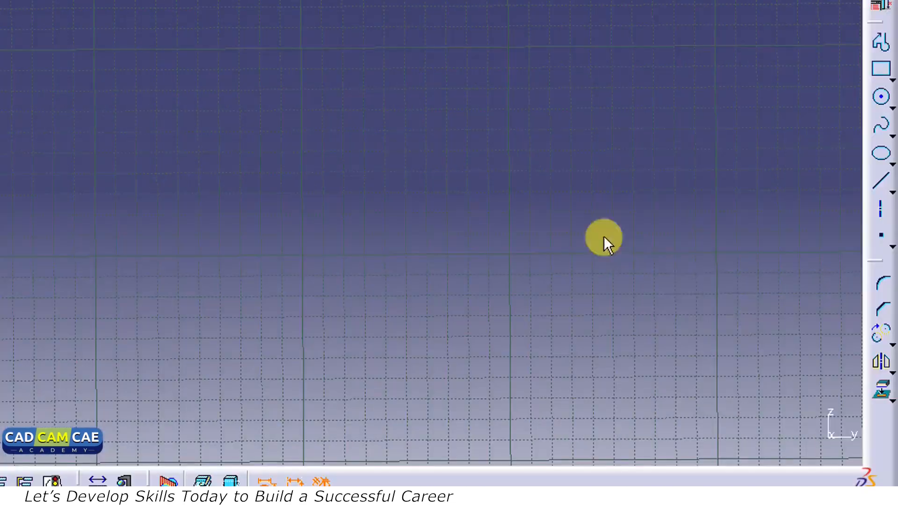
left_click(891, 373)
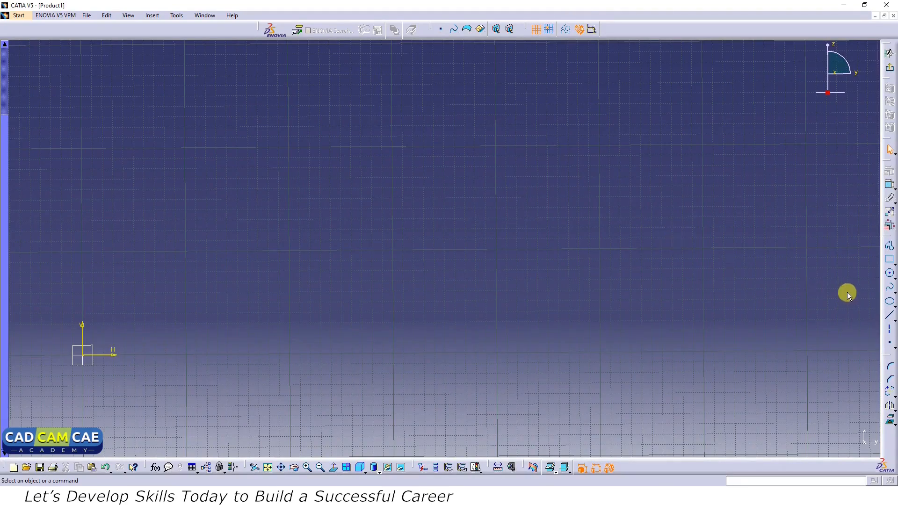
Draw a closed profile in the empty sketch from straight lines, with tangent arcs rounding its upper-left and lower-left corners.
left_click(890, 245)
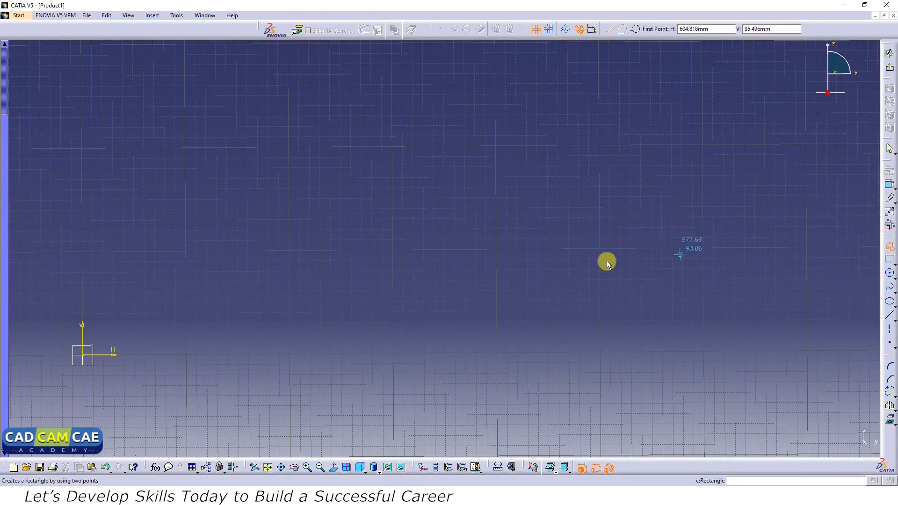
left_click(473, 215)
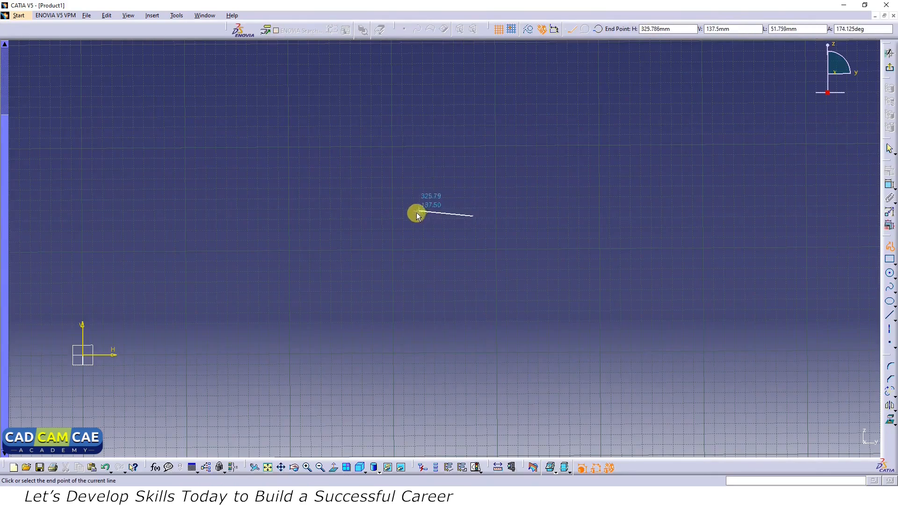
left_click(367, 211)
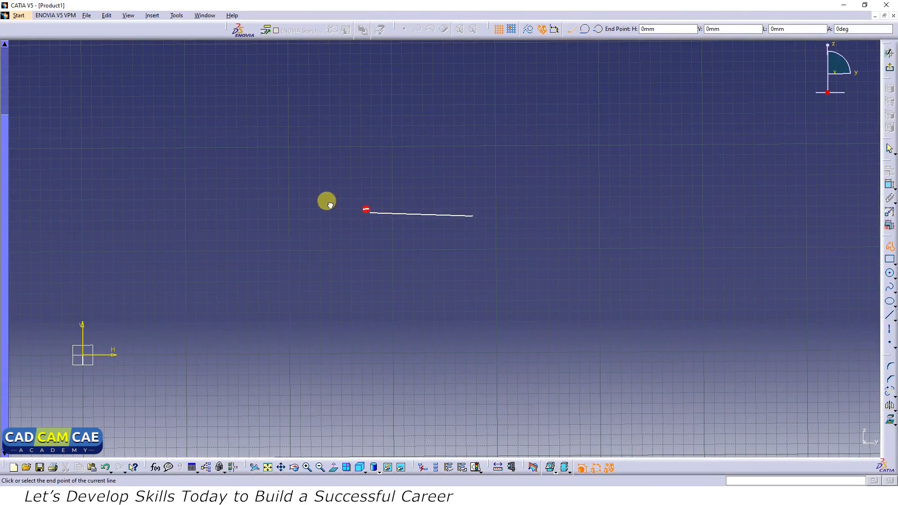
left_click_drag(340, 203, 319, 203)
left_click(328, 252)
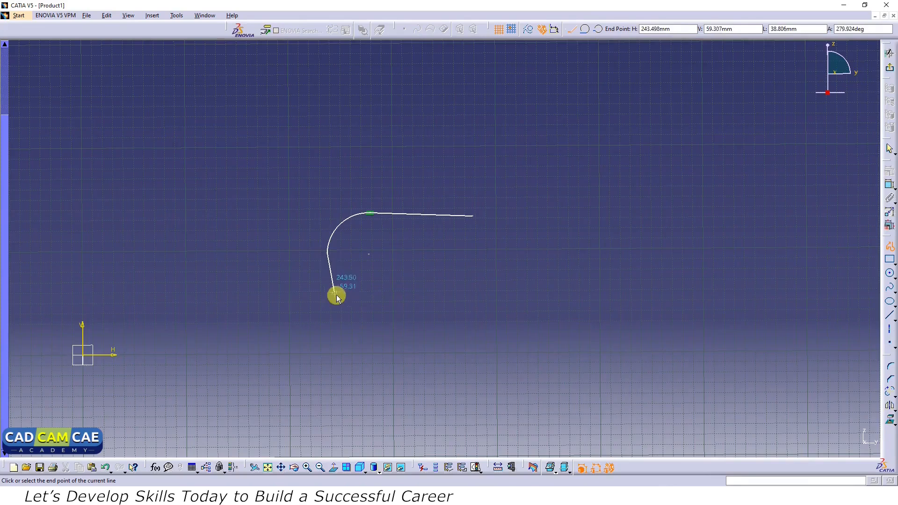
left_click_drag(337, 304, 366, 340)
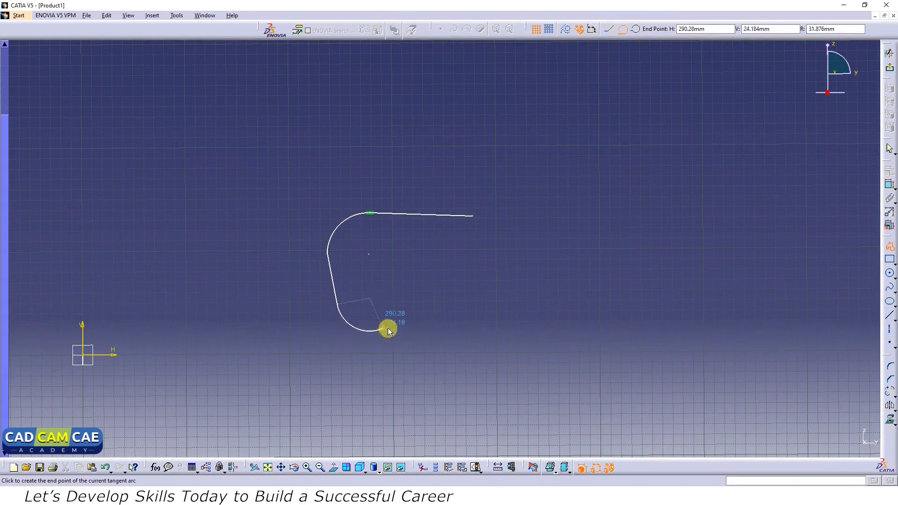
left_click(393, 328)
left_click(480, 306)
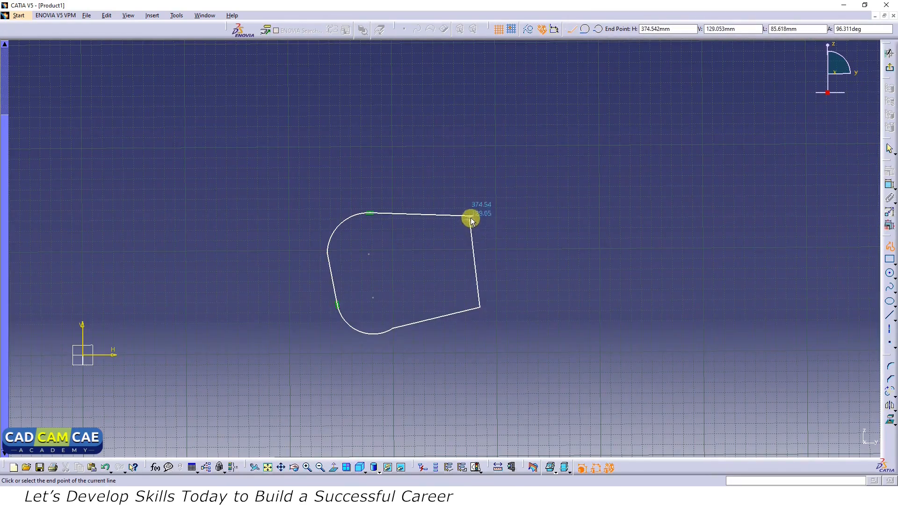
left_click(470, 218)
left_click(532, 252)
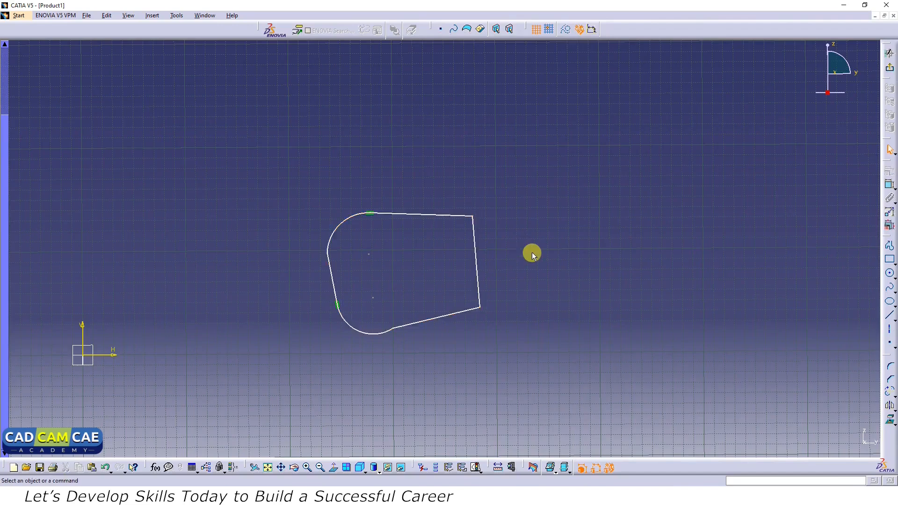
Offset the profile's upper-left arc and adjoining left line outward together as one instance.
left_click(347, 227)
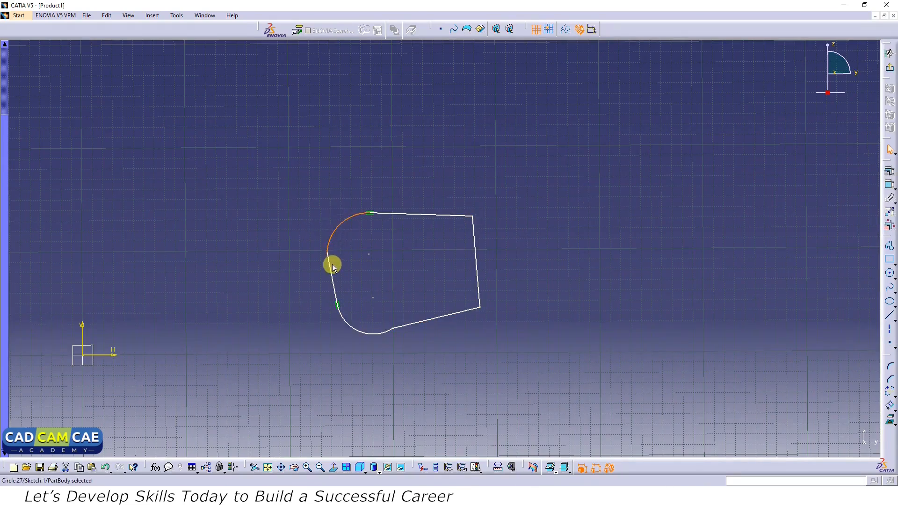
left_click(331, 269, "ctrl")
left_click(890, 408)
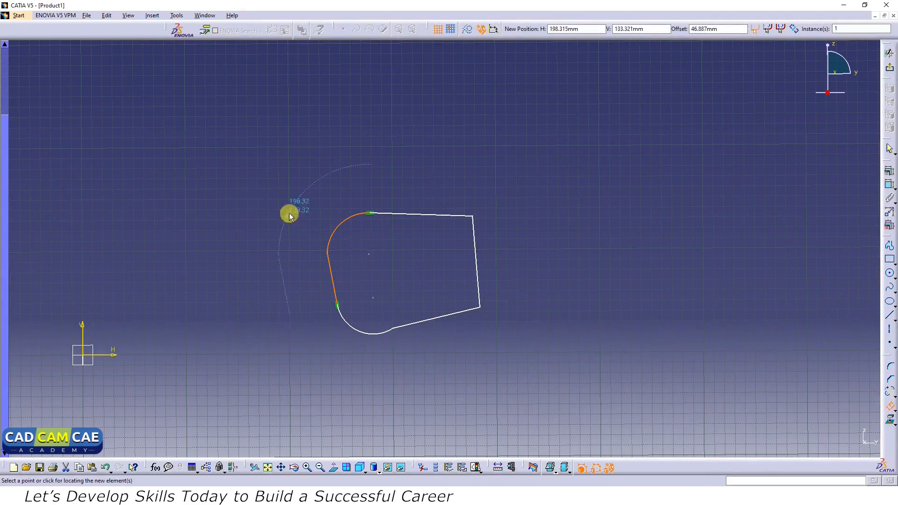
left_click(299, 231)
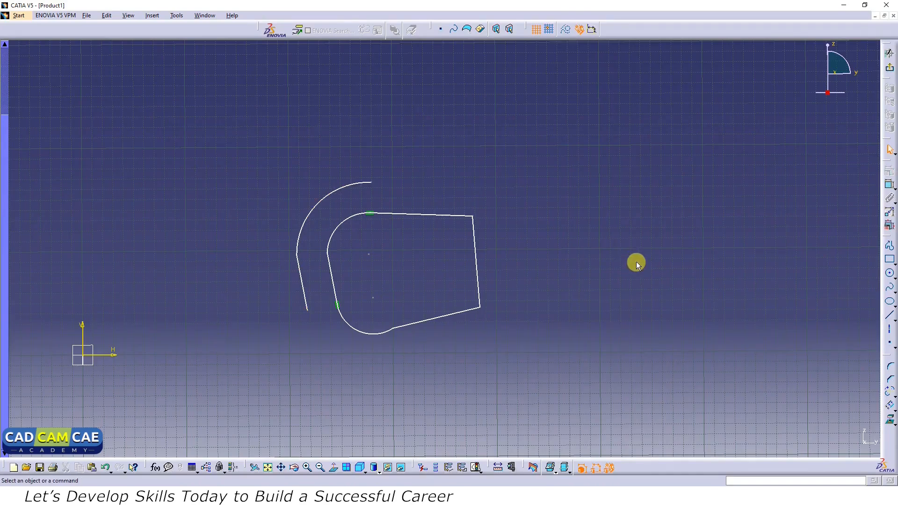
Offset the profile's right edge and lower slanted line outward together as one instance.
left_click(476, 279)
left_click(472, 312, "ctrl")
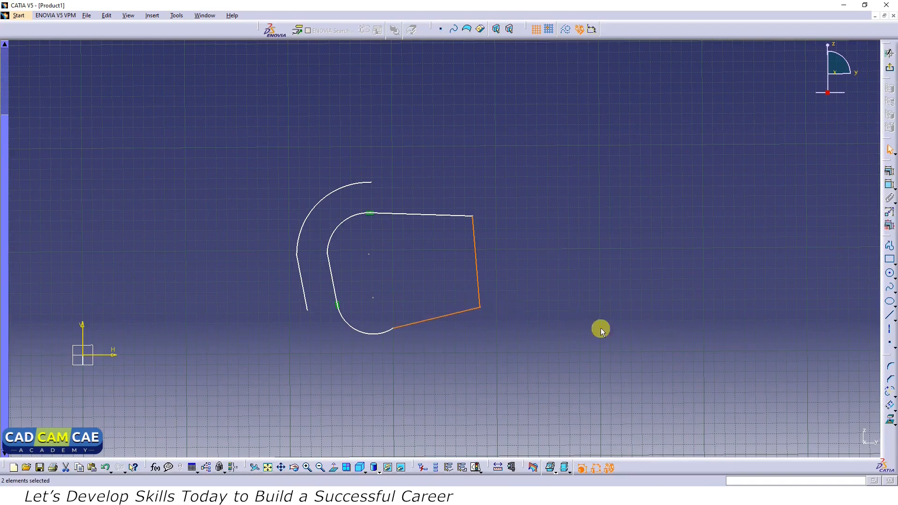
left_click(890, 406)
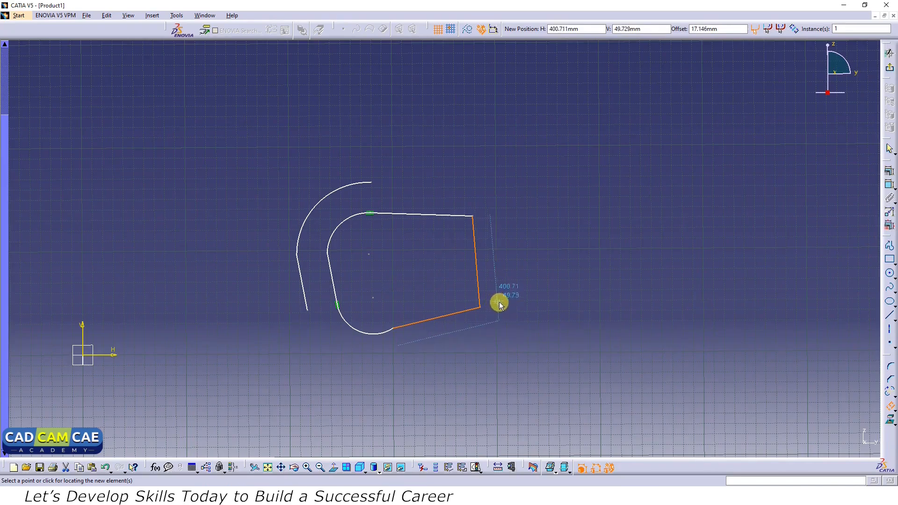
left_click(502, 305)
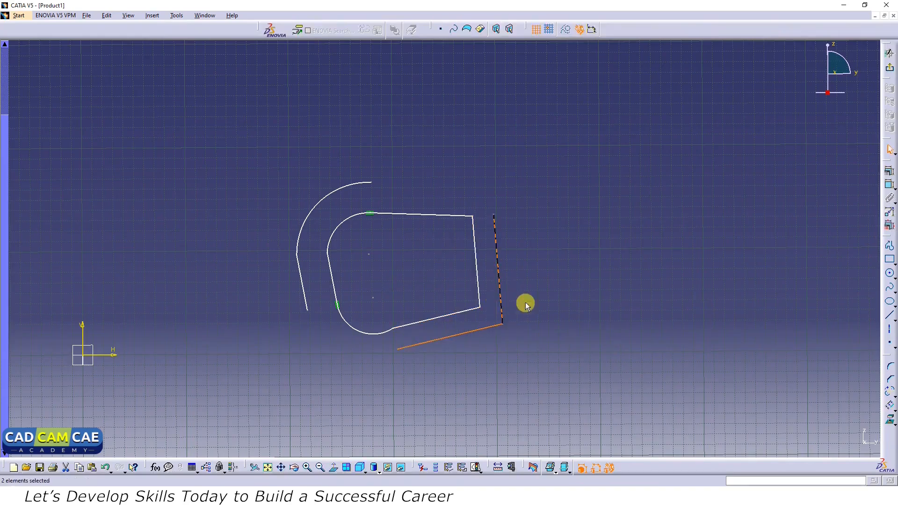
left_click(588, 293)
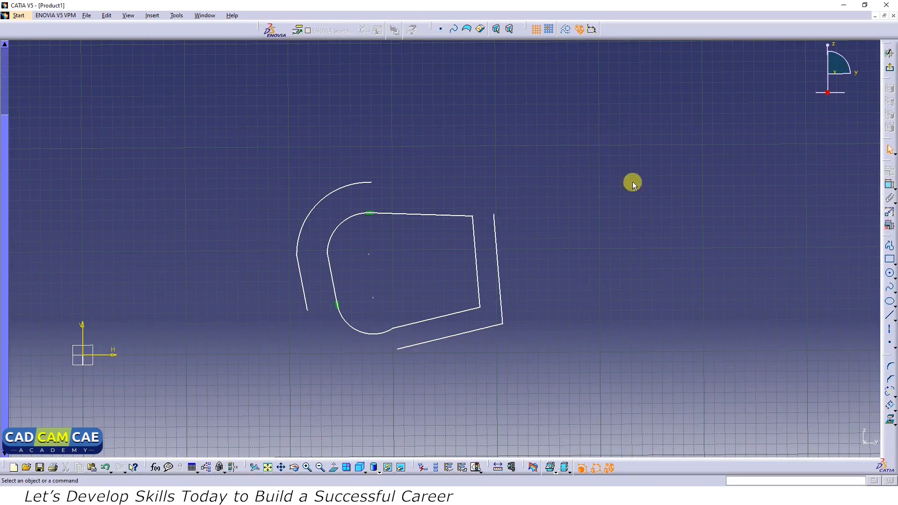
Clear the sketch and draw a closed profile of straight lines with a bulging bottom arc, a concave inner arc and an arc at the right end.
mouse_move(585, 133)
left_mouse_down()
mouse_move(256, 418)
mouse_move(223, 427)
left_mouse_up()
key("Delete")
left_click(889, 246)
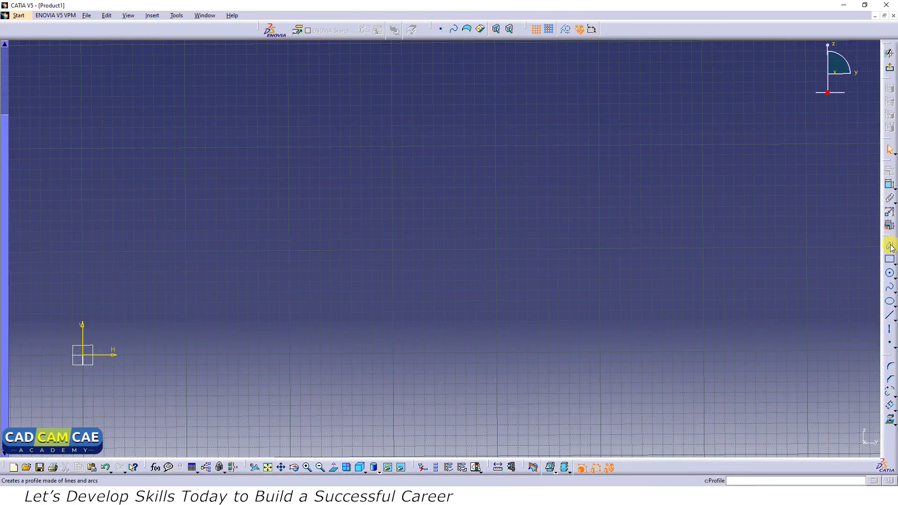
left_click(341, 211)
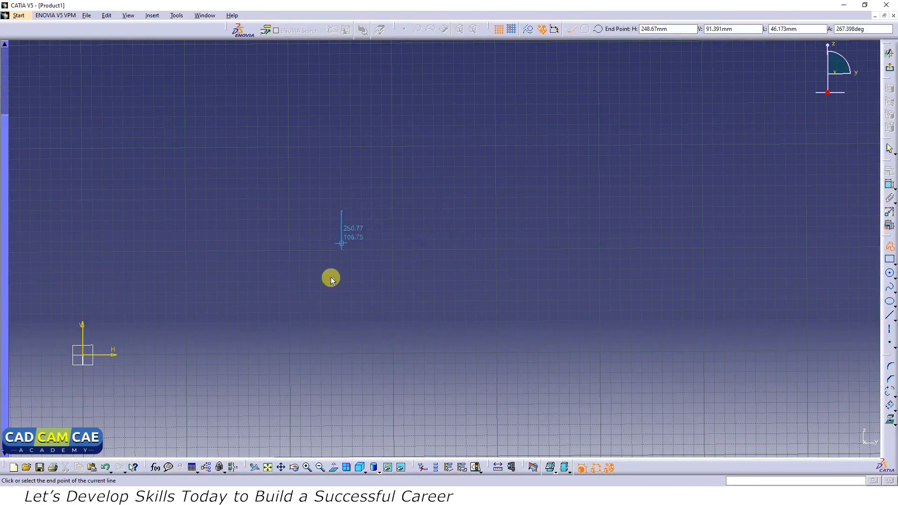
left_click(322, 312)
left_click_drag(353, 325, 455, 307)
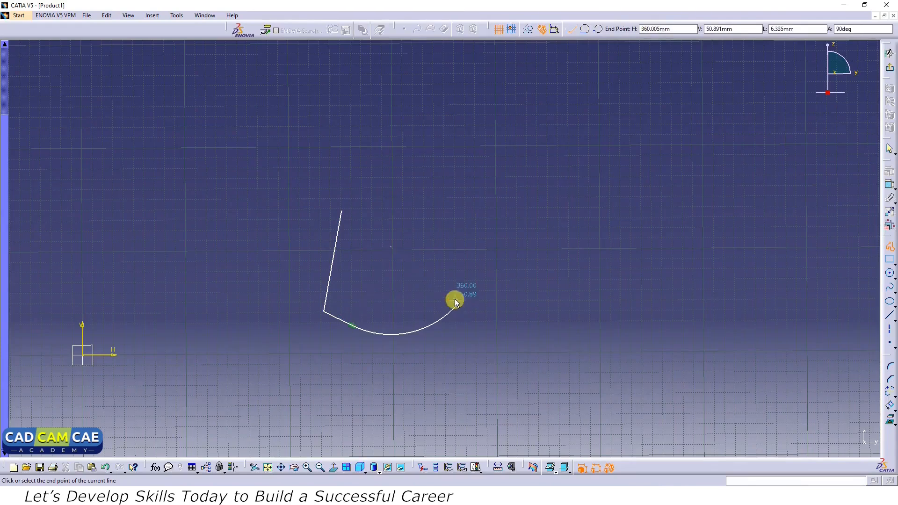
left_click(457, 273)
left_click_drag(457, 273, 503, 230)
left_click(501, 230)
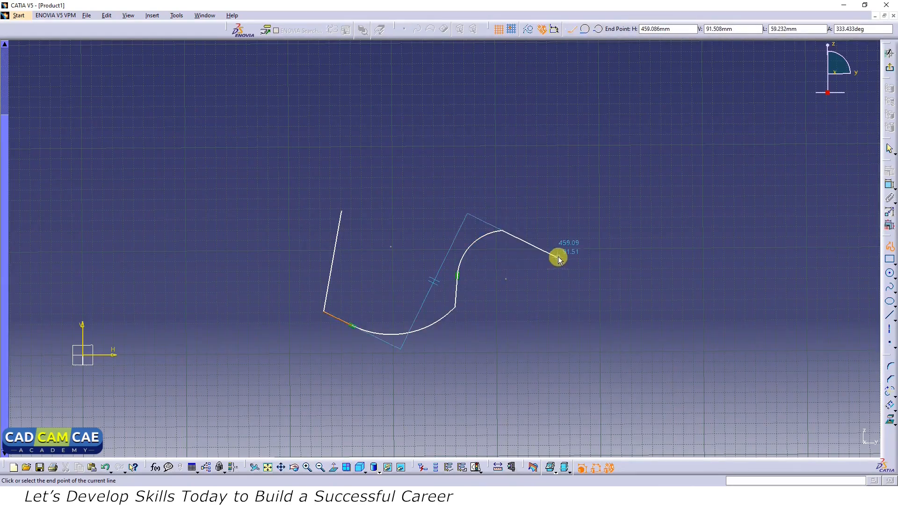
left_click_drag(558, 251, 560, 204)
left_click(542, 180)
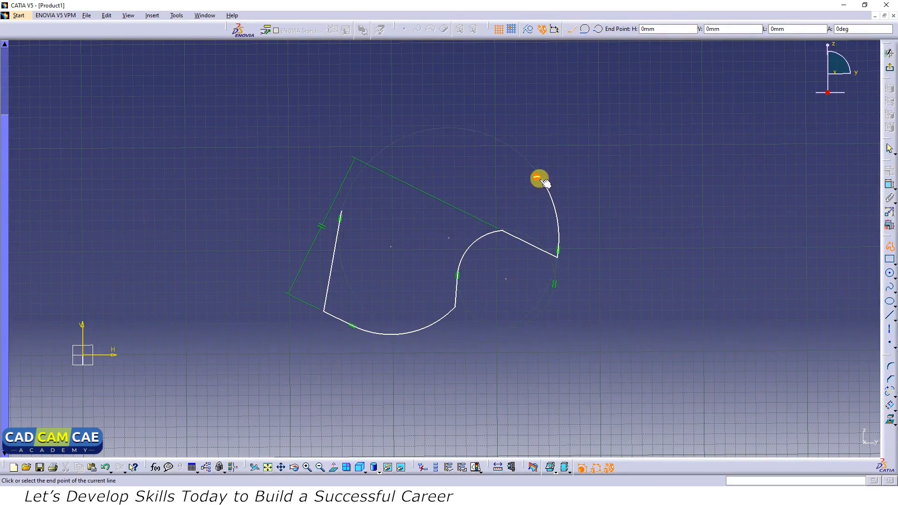
left_click(341, 211)
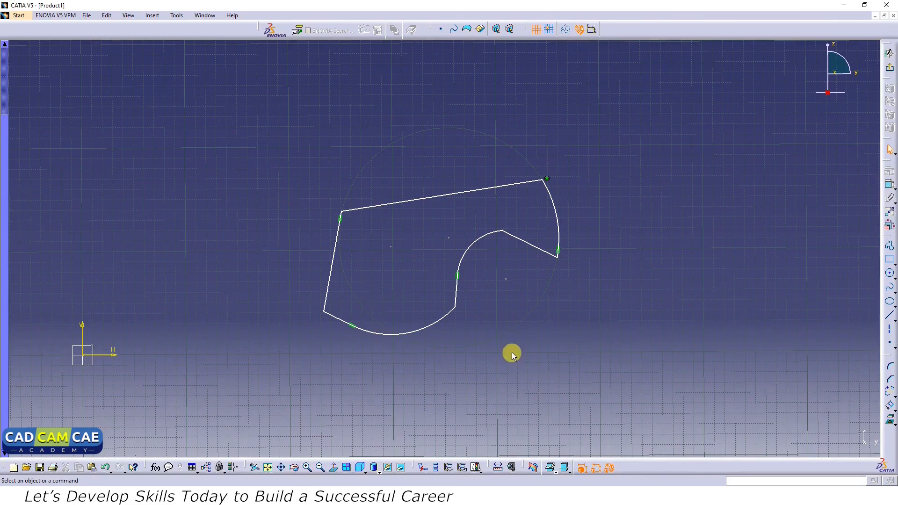
Offset the profile's bottom arc, adjoining short line and concave arc outward together as one instance.
left_click(421, 329)
left_click(454, 296, "ctrl")
left_click(463, 251, "ctrl")
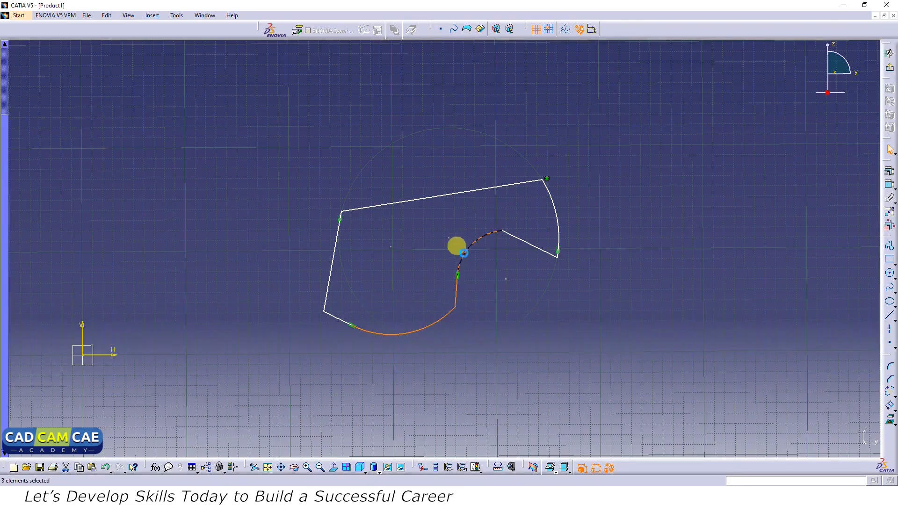
left_click(890, 405)
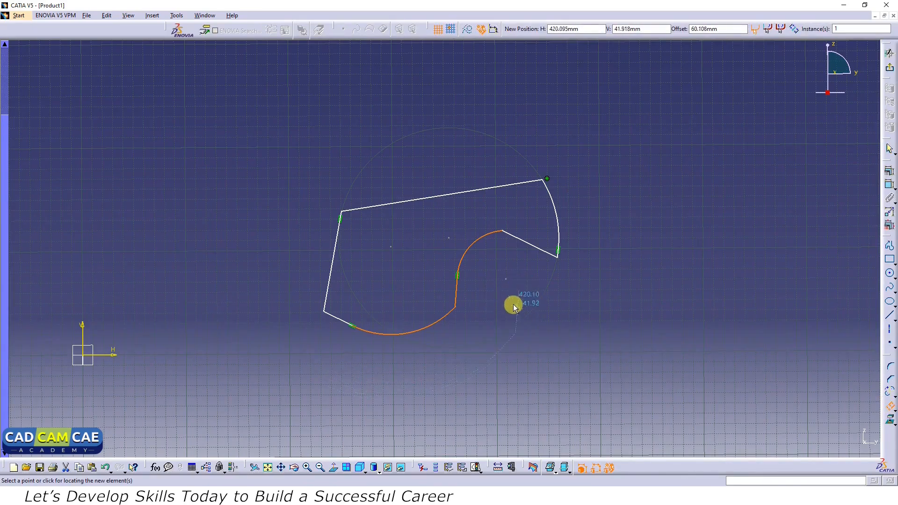
left_click(580, 326)
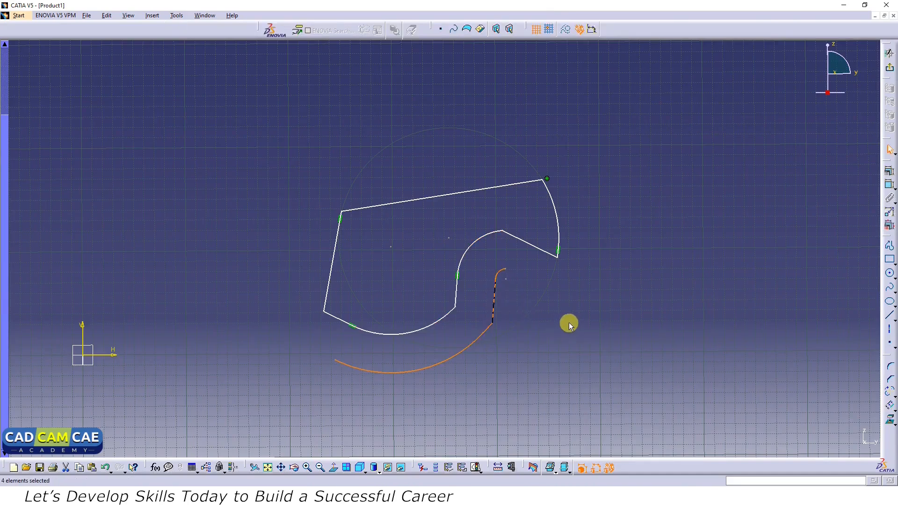
left_click(578, 322)
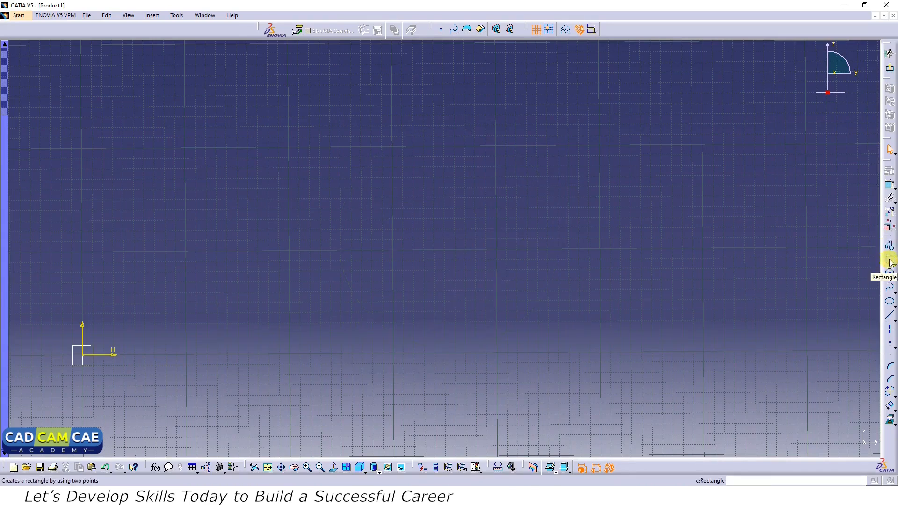
Draw a closed profile from straight lines, with one tangent arc rounding its lower-right corner.
left_click(889, 246)
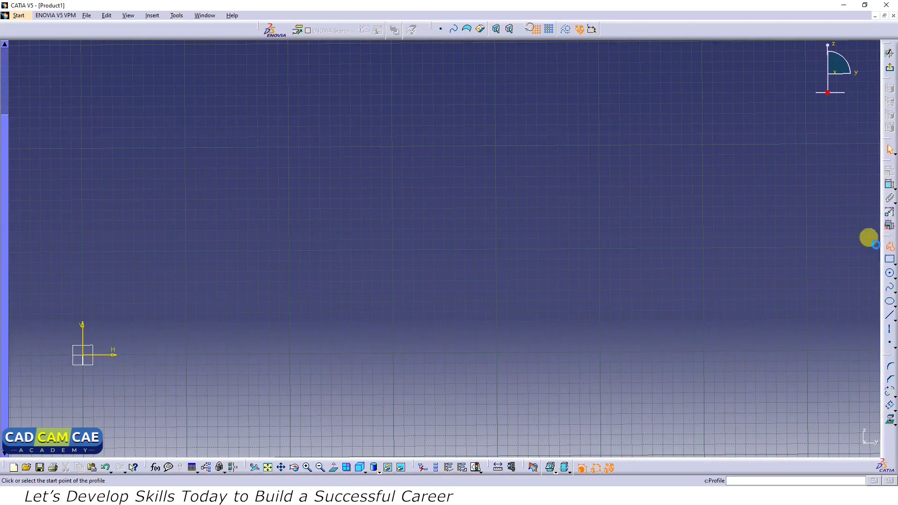
left_click(345, 172)
left_click(308, 288)
left_click(431, 343)
left_click(533, 351)
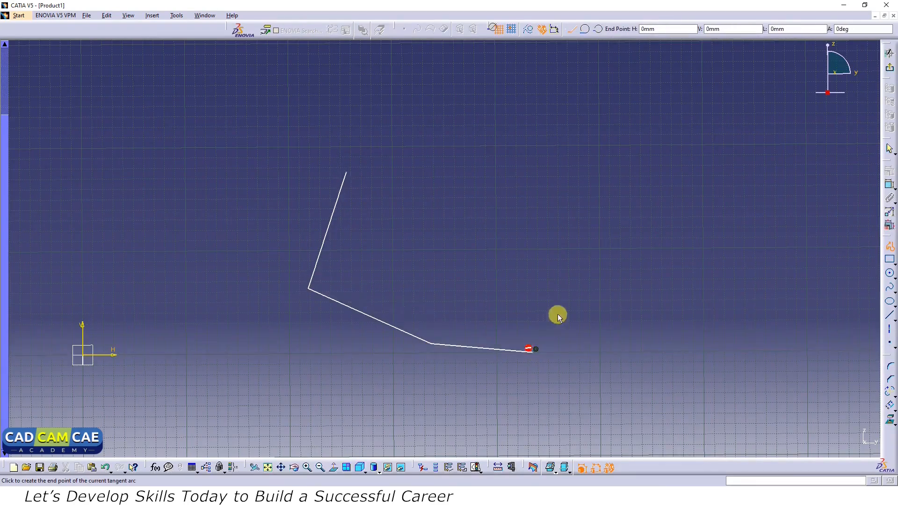
left_click(579, 259)
left_click(594, 193)
left_click(464, 164)
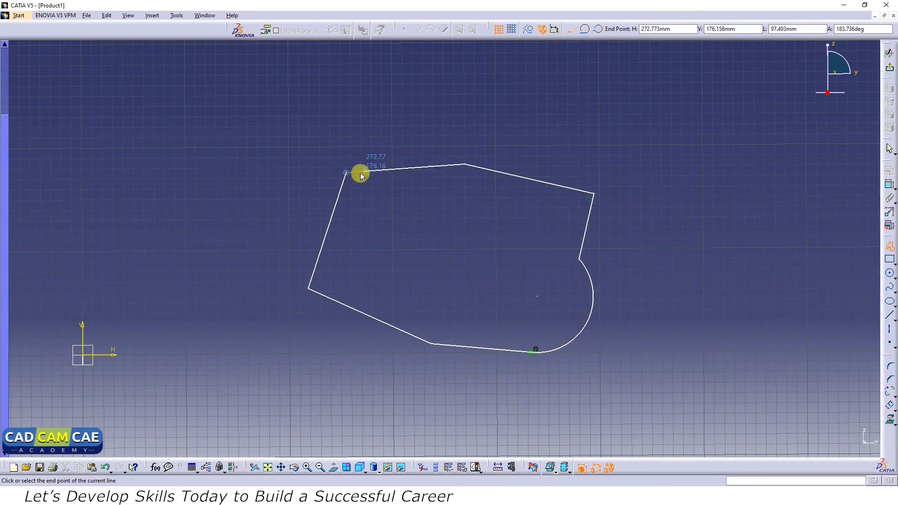
left_click(346, 172)
left_click(675, 220)
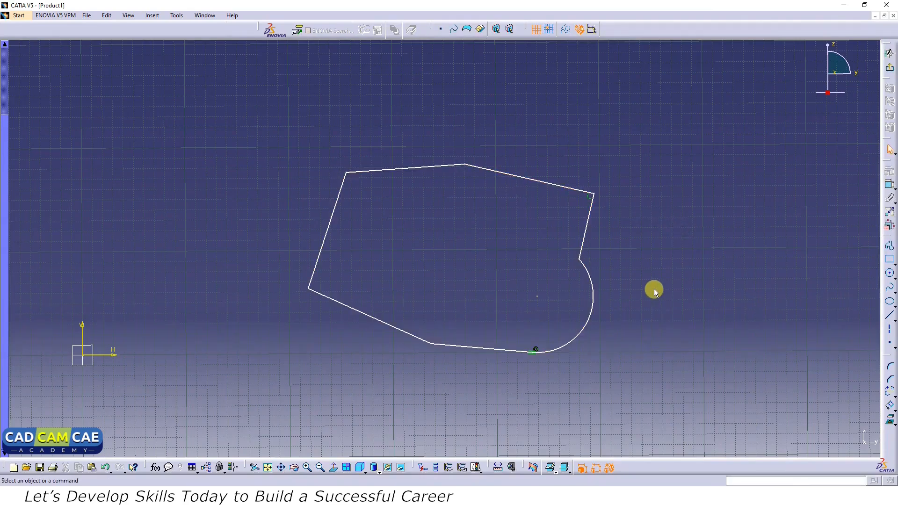
Offset the profile's right edge, lower-right arc and bottom line outward together as one instance.
left_click(585, 232)
left_click(585, 290, "ctrl")
left_click(518, 351, "ctrl")
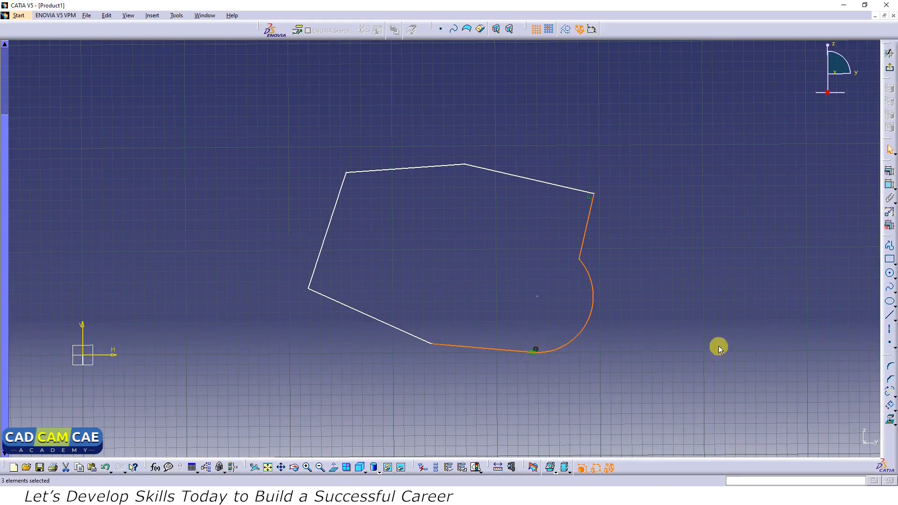
left_click(891, 404)
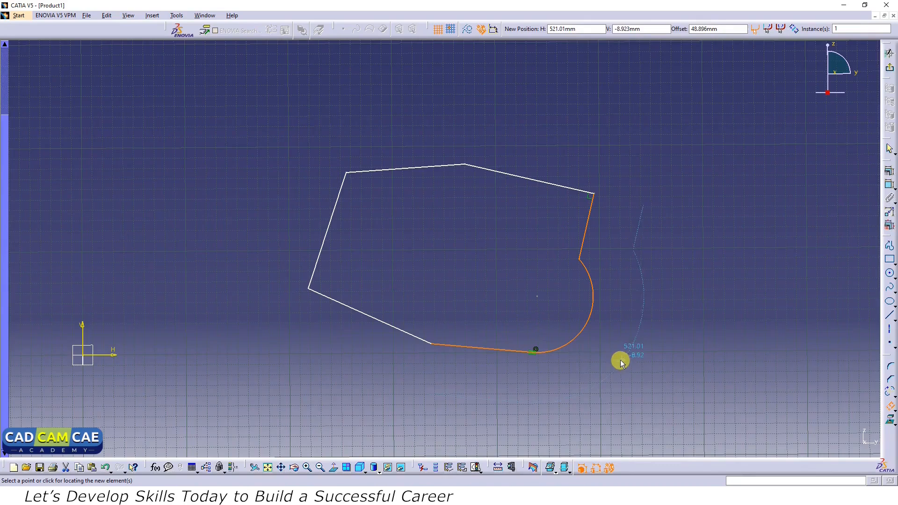
left_click(604, 358)
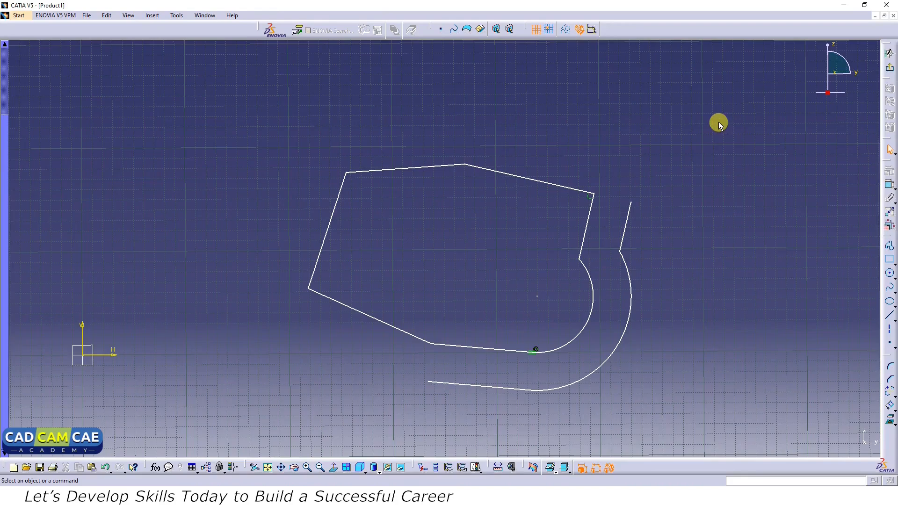
Remove the profile and its offset from the sketch and locate the Complement command among the relimitation operations.
mouse_move(719, 111)
left_mouse_down()
mouse_move(298, 449)
mouse_move(238, 448)
mouse_move(237, 428)
left_mouse_up()
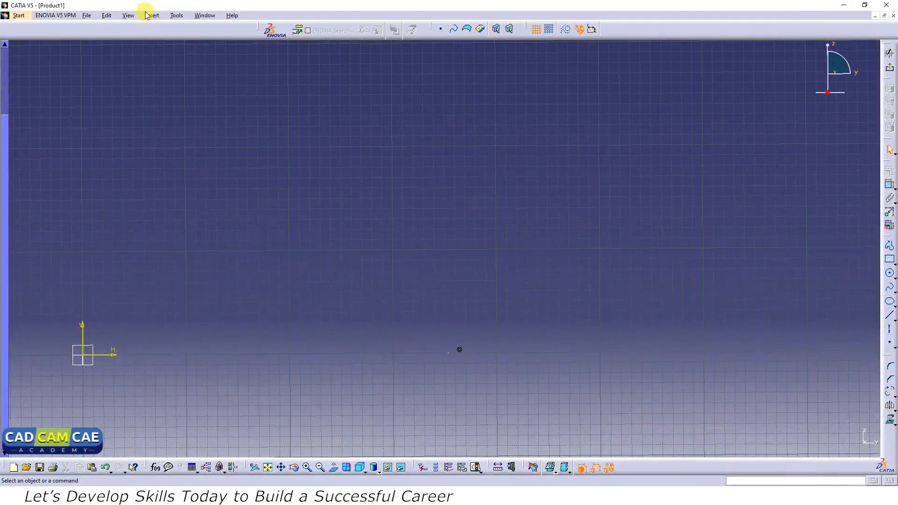
left_click(152, 15)
mouse_move(160, 63)
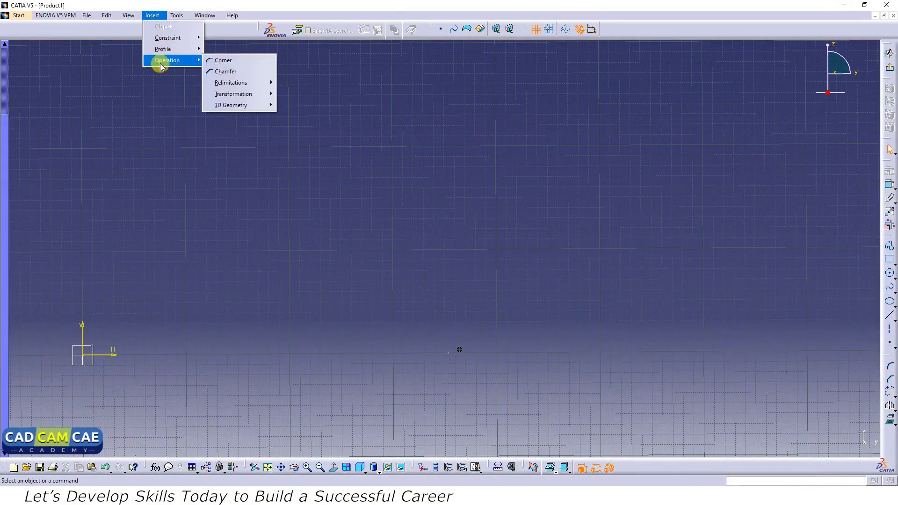
mouse_move(239, 83)
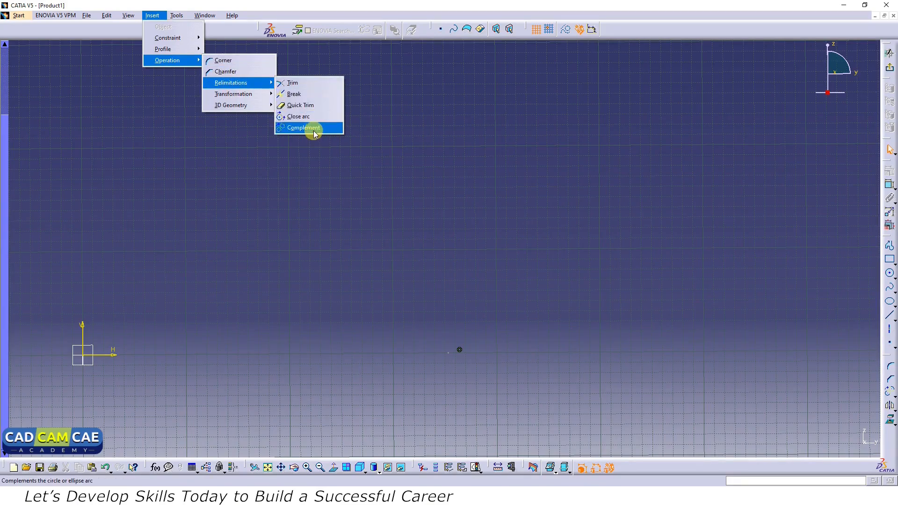
left_click(608, 307)
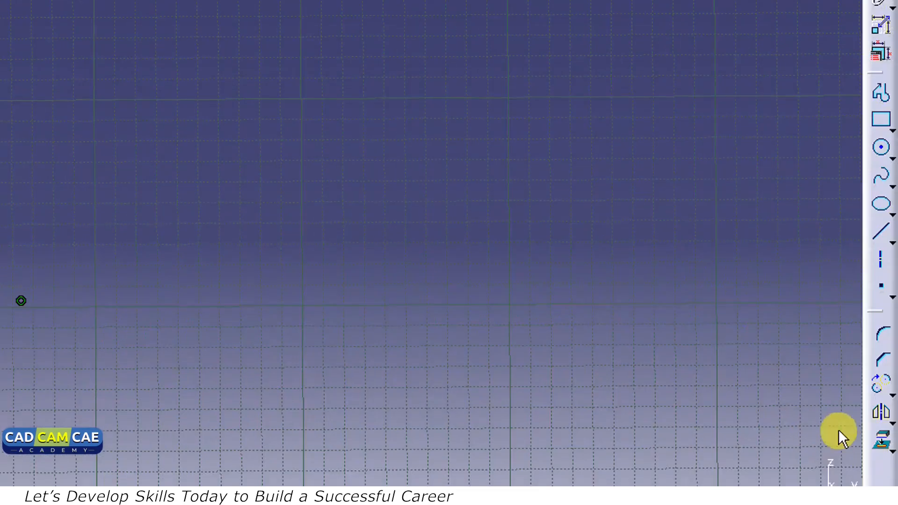
left_click(882, 384)
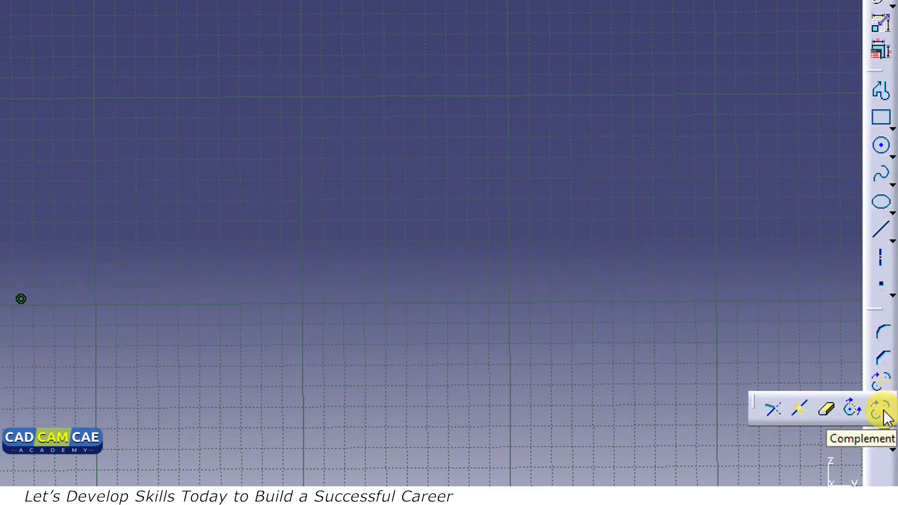
left_click(541, 340)
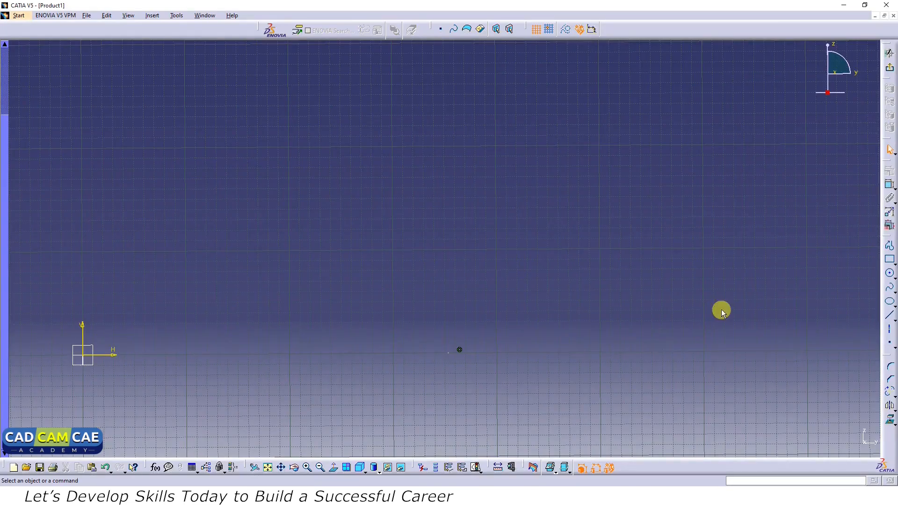
Draw an upward-bulging three-point arc and apply the Complement operation to it.
left_click(894, 277)
left_click(863, 284)
left_click(382, 232)
left_click(442, 196)
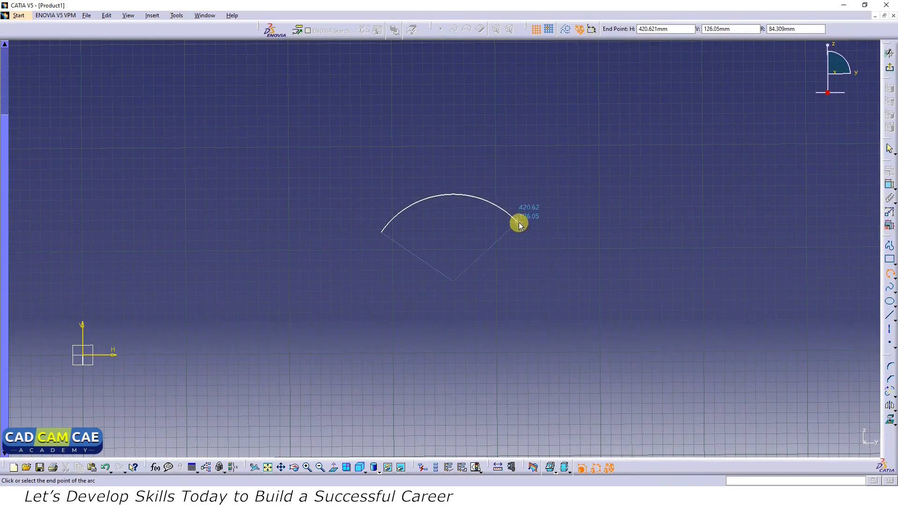
left_click(552, 231)
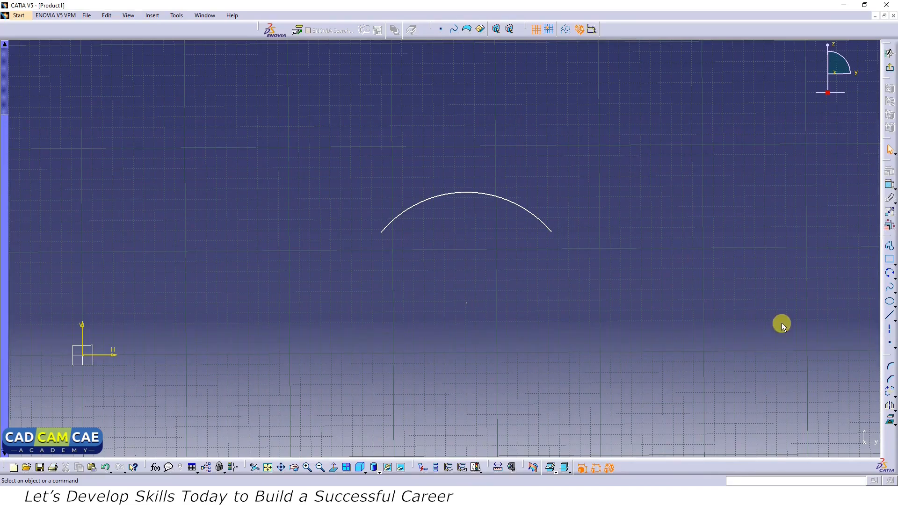
left_click(891, 394)
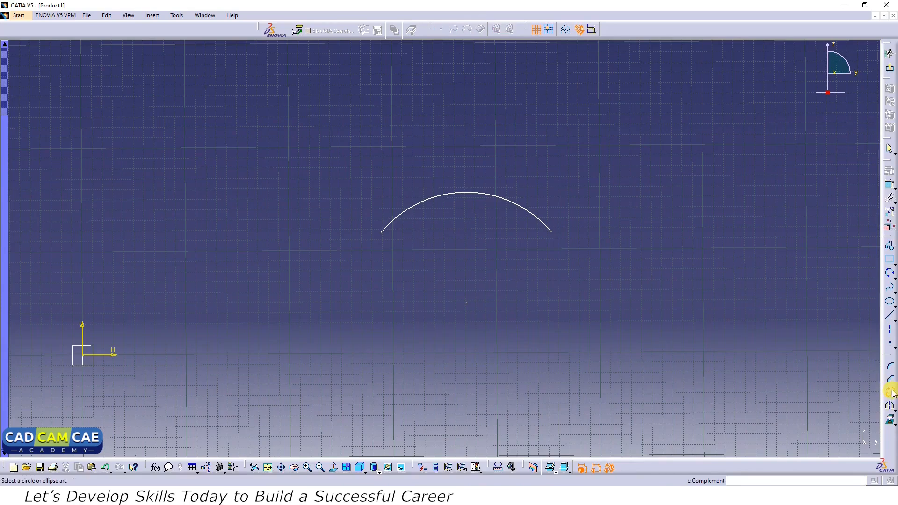
left_click(481, 195)
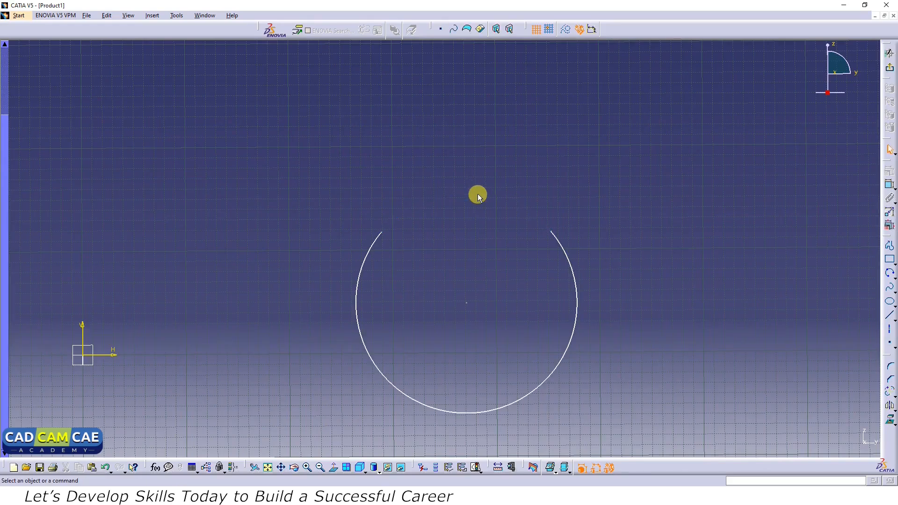
Delete the complementary arc and draw a wide two-point rectangle in the middle of the sketch.
left_click_drag(641, 192, 331, 410)
key("Delete")
left_click(890, 260)
left_click(344, 188)
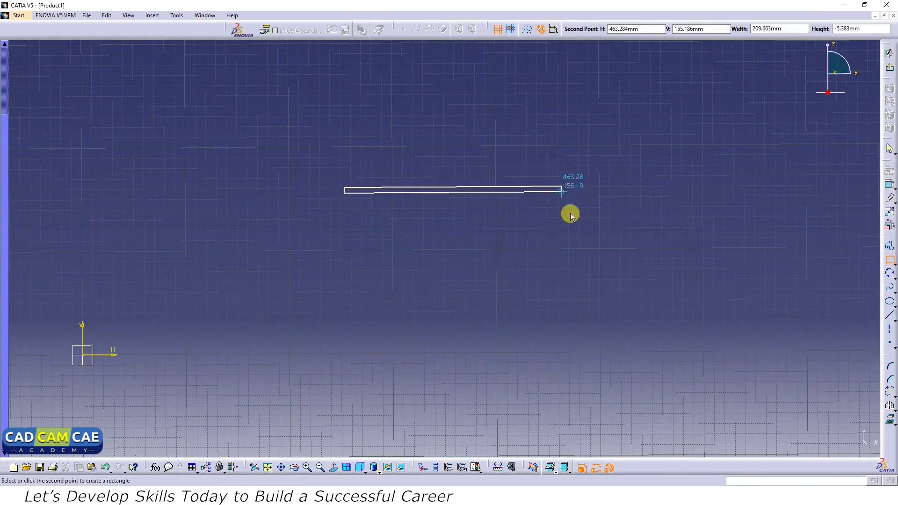
left_click(604, 307)
Draw a circle centred inside the rectangle near its bottom edge, large enough to cross that edge.
left_click(890, 274)
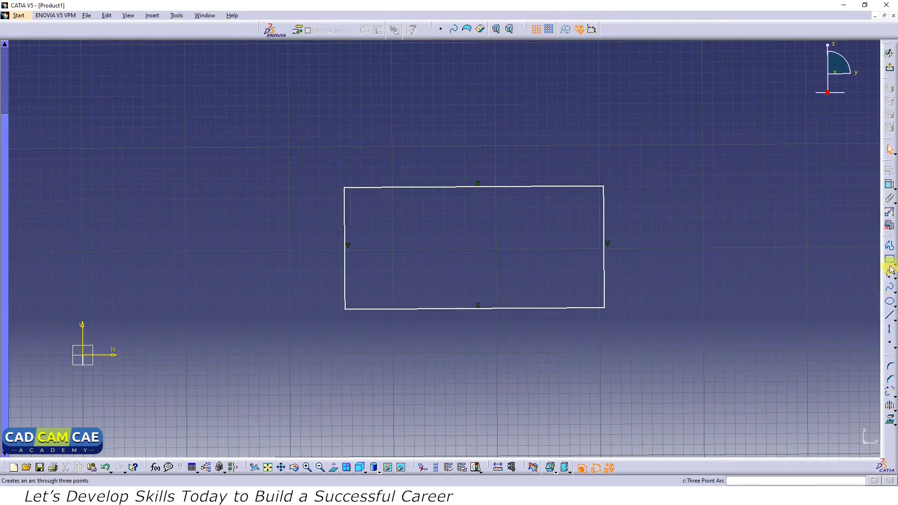
left_click(894, 280)
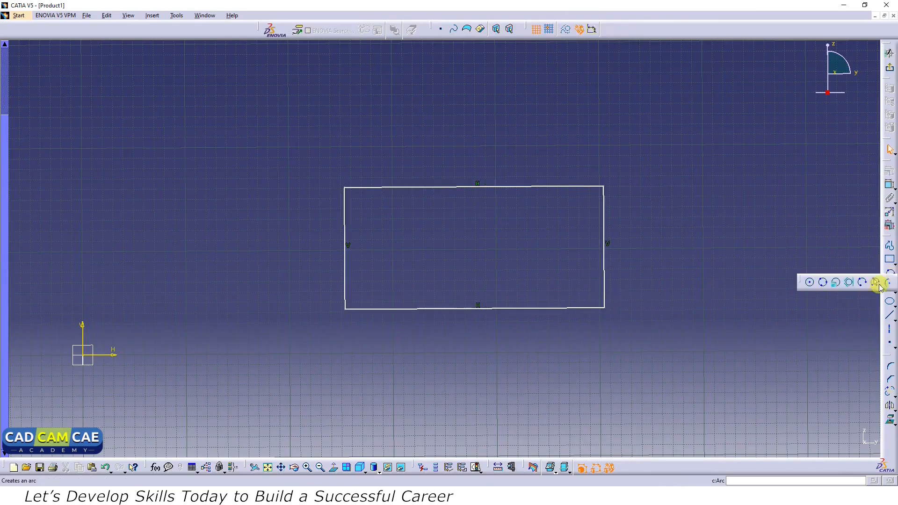
left_click(824, 283)
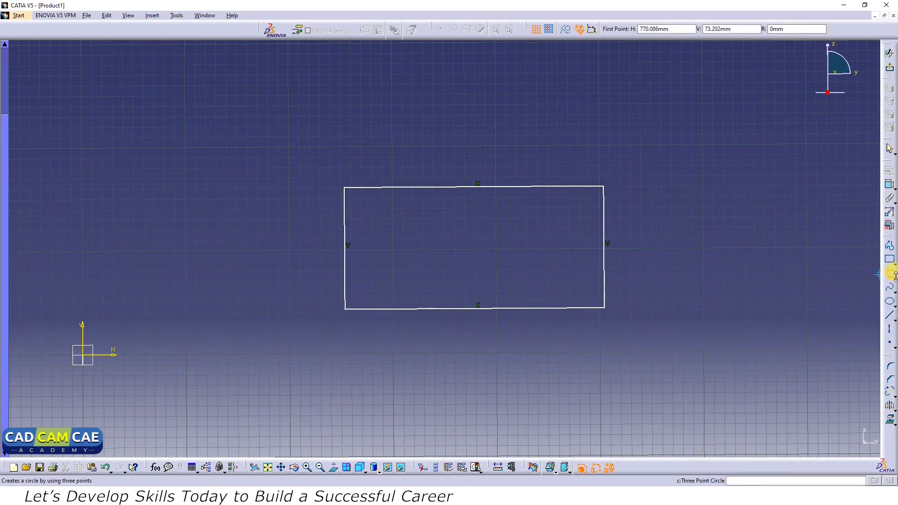
left_click(894, 278)
left_click(810, 284)
left_click(466, 284)
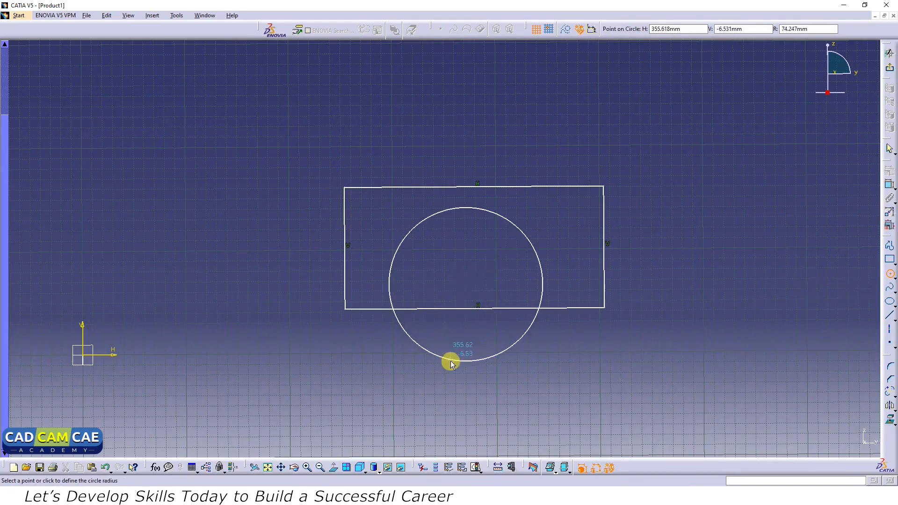
left_click(451, 364)
left_click(432, 282)
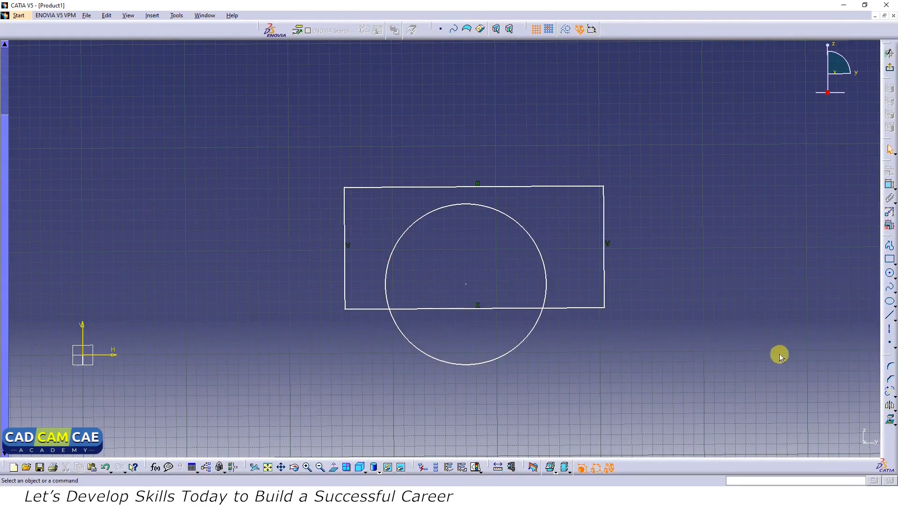
Use Quick Trim to remove the part of the circle that lies inside the rectangle.
left_click(892, 395)
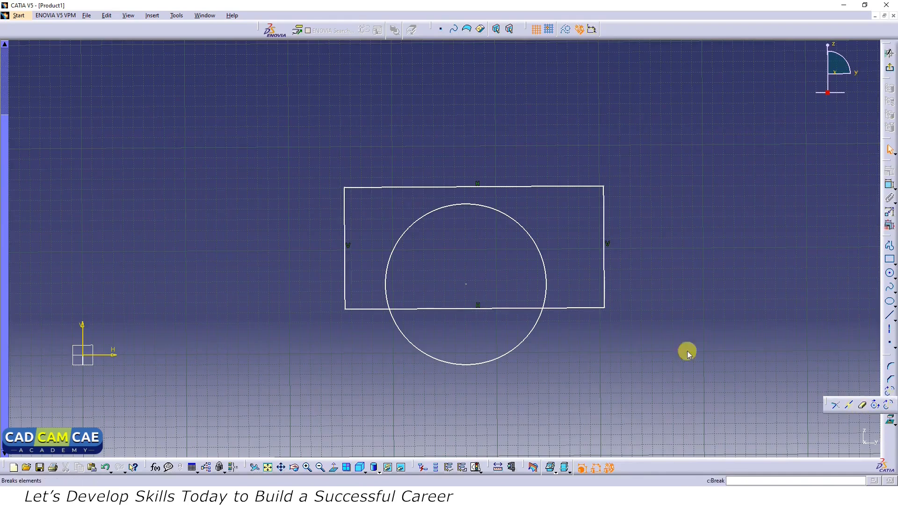
left_click(861, 405)
left_click(480, 205)
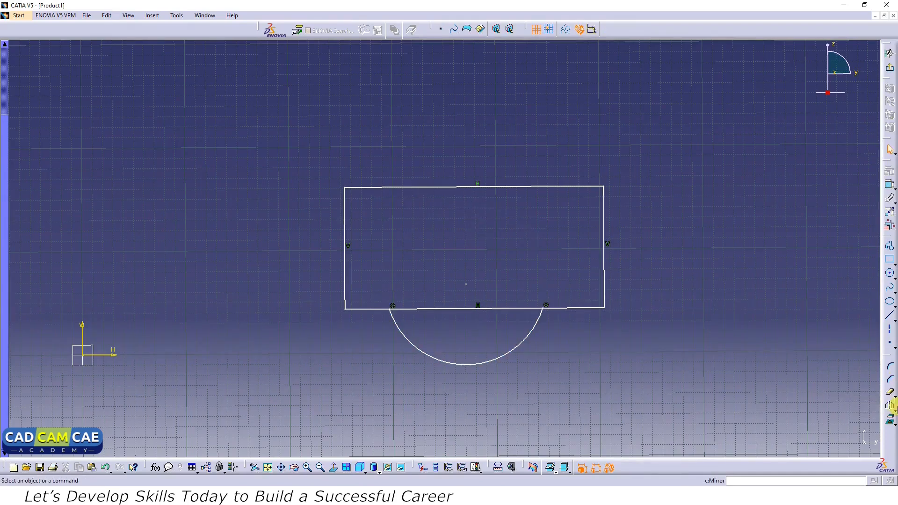
Use Quick Trim to remove the part of the rectangle's bottom edge between the ends of the arc.
left_click(893, 395)
left_click(863, 408)
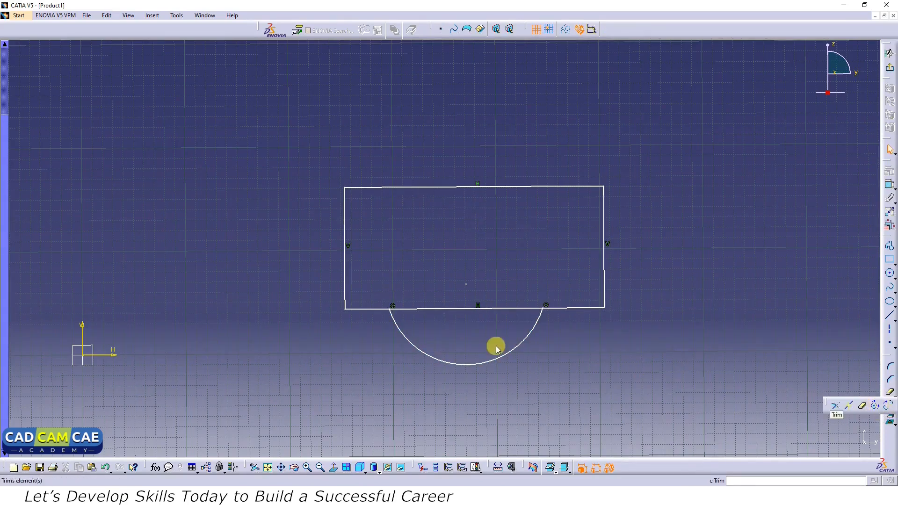
left_click(491, 307)
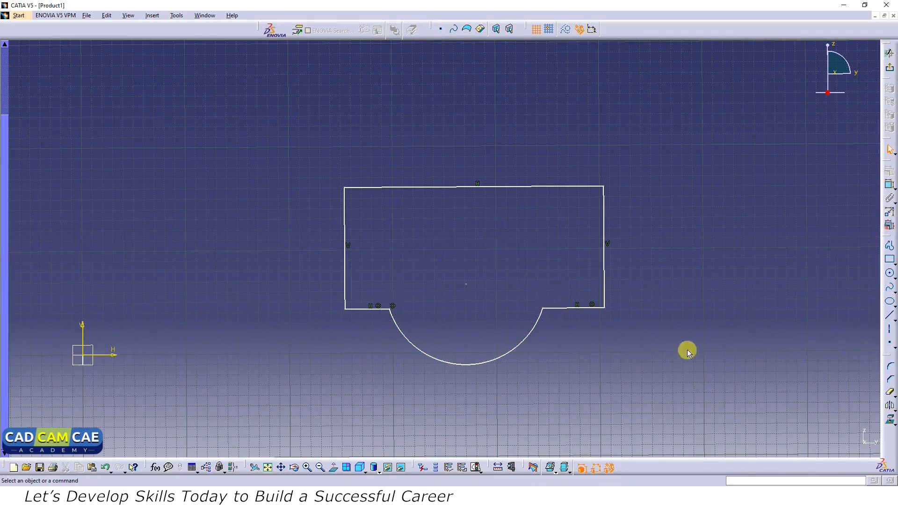
Apply the Complement operation to the arc below the rectangle.
left_click(893, 395)
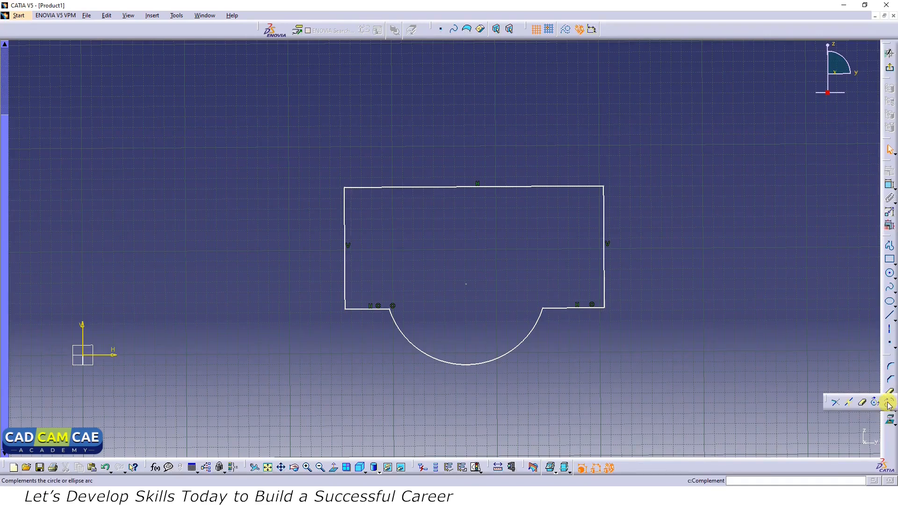
left_click(888, 403)
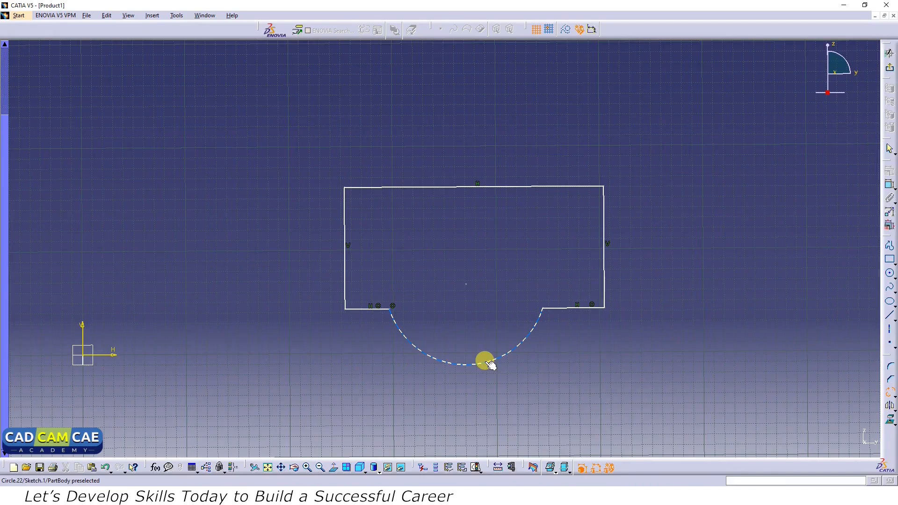
left_click(489, 364)
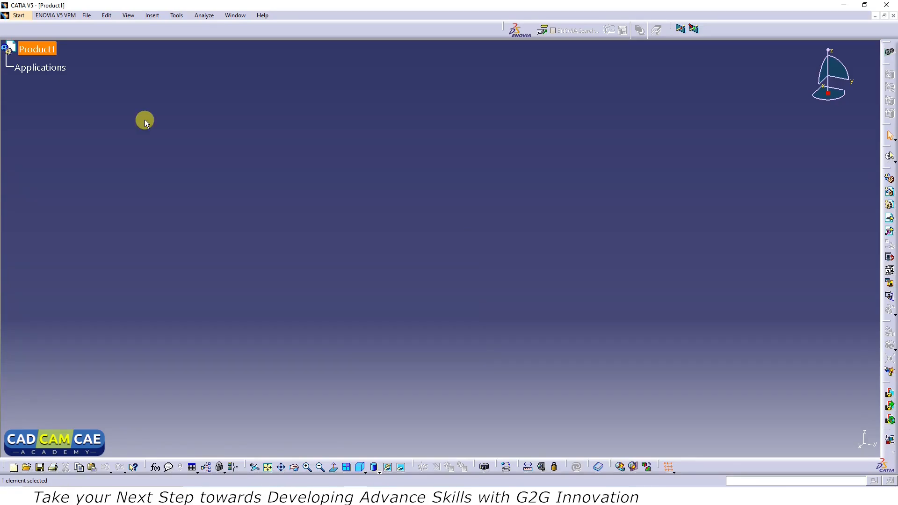
Add a new part to the product in Part Design and start a sketch on its YZ plane.
left_click(18, 15)
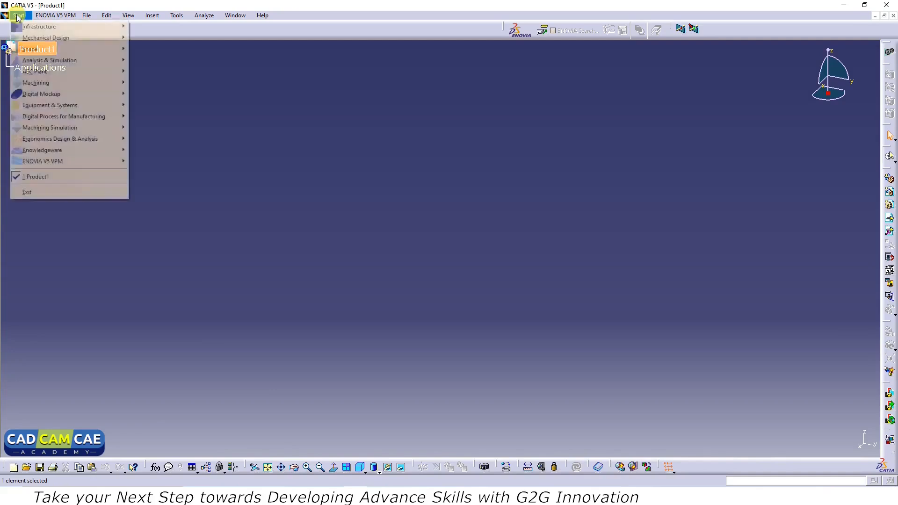
mouse_move(34, 39)
left_click(145, 37)
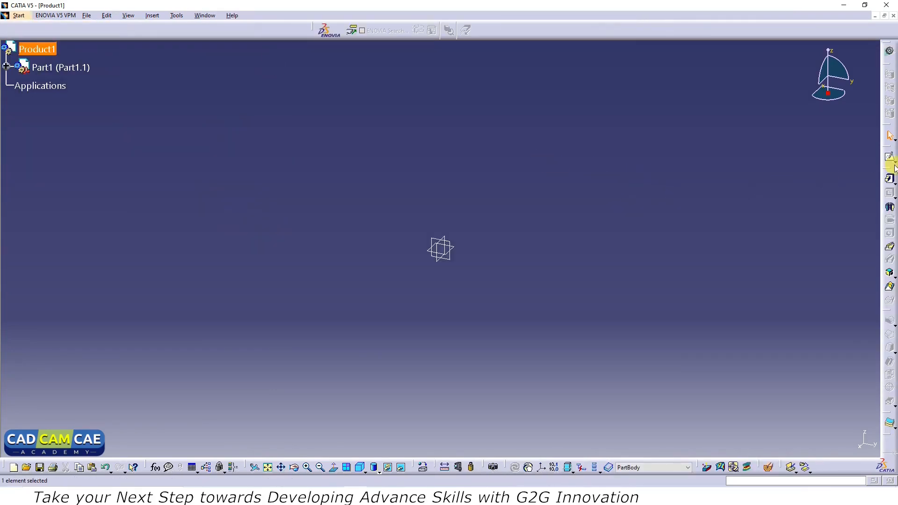
left_click(890, 159)
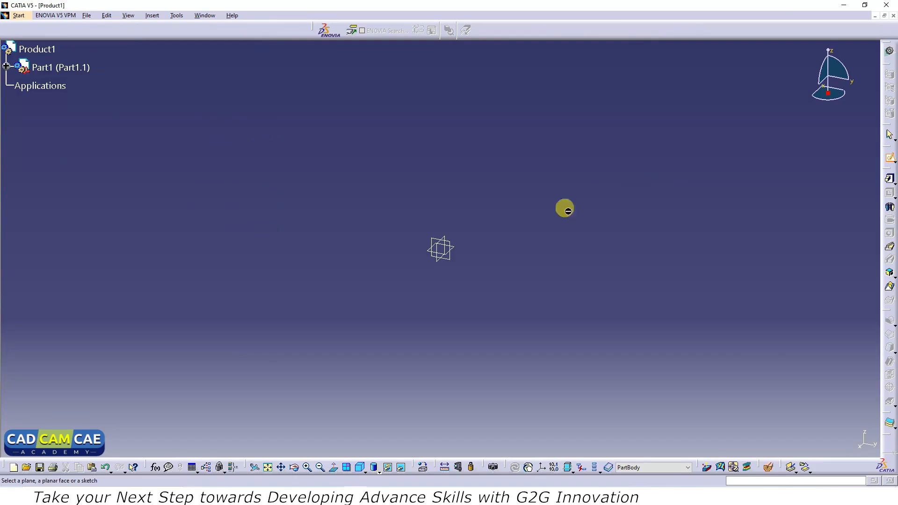
left_click(438, 240)
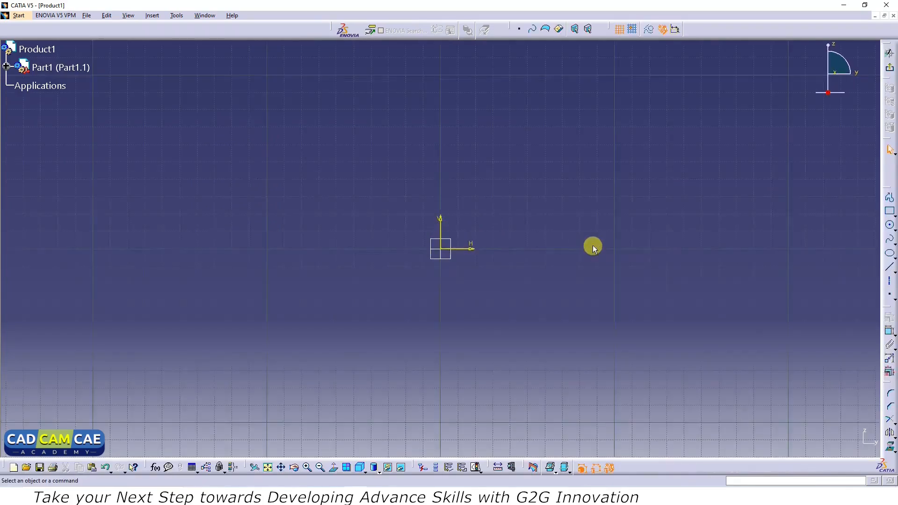
left_click(152, 15)
mouse_move(161, 61)
mouse_move(229, 95)
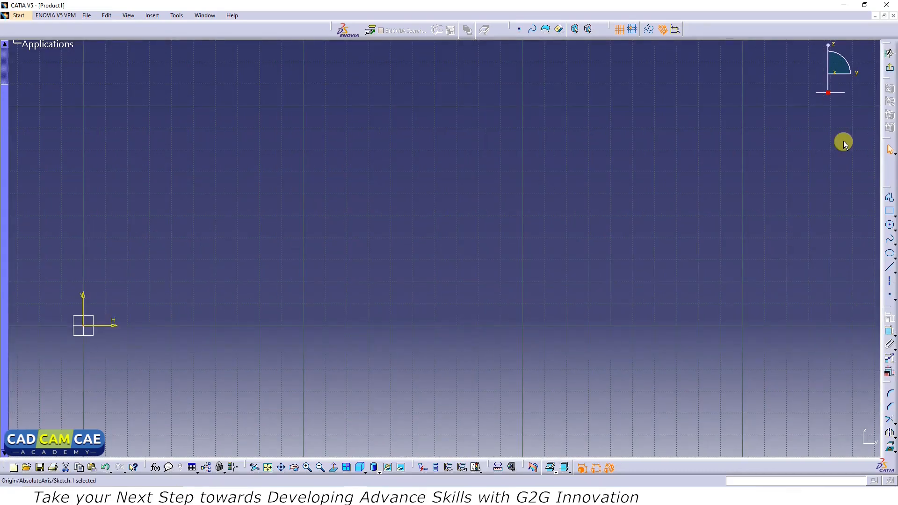
Draw a closed profile of four straight segments and two arcs, above and to the right of the sketch origin.
left_click(891, 200)
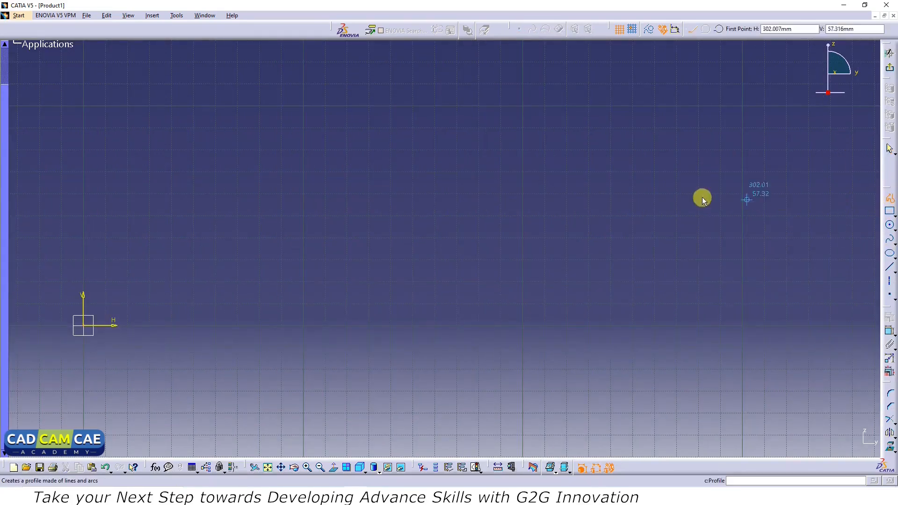
left_click(343, 190)
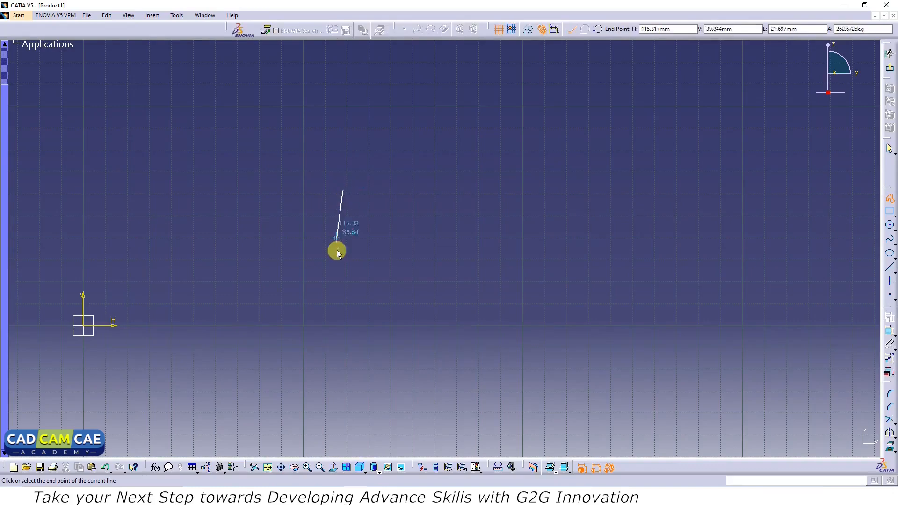
left_click(337, 283)
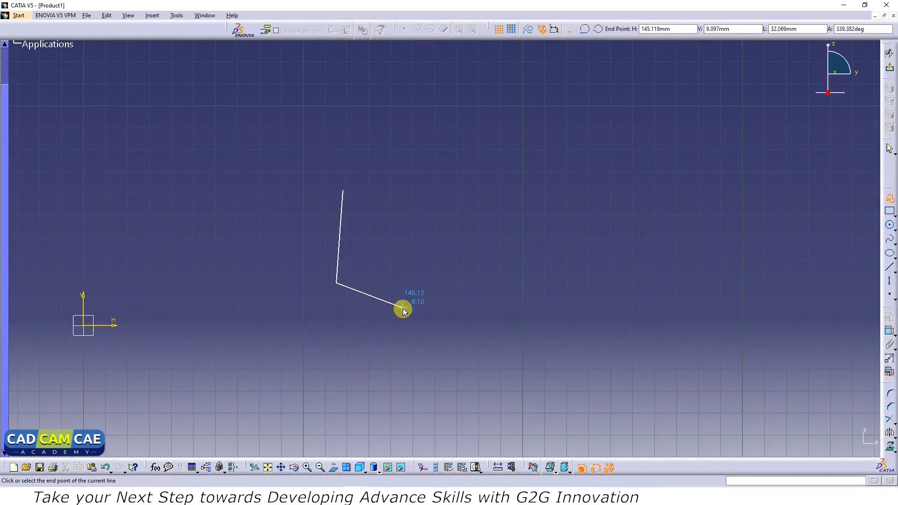
left_click(402, 309)
left_click(425, 251)
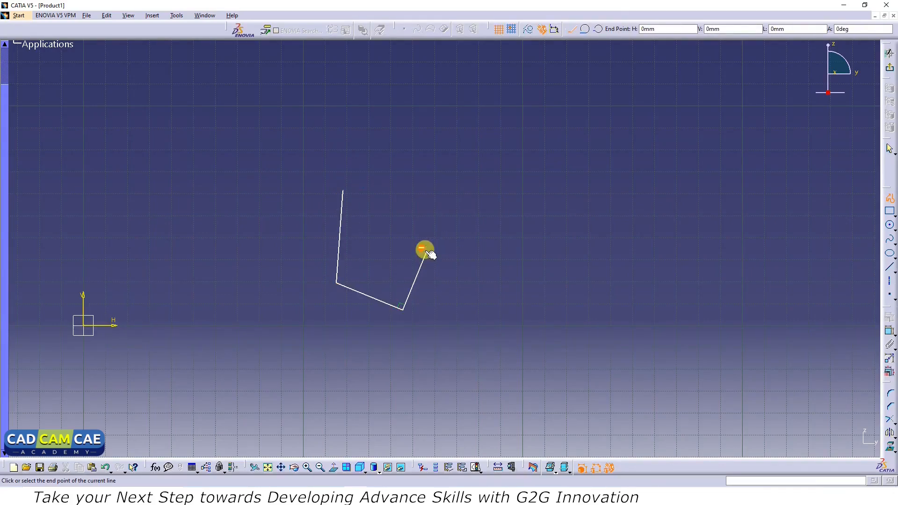
left_click(397, 213)
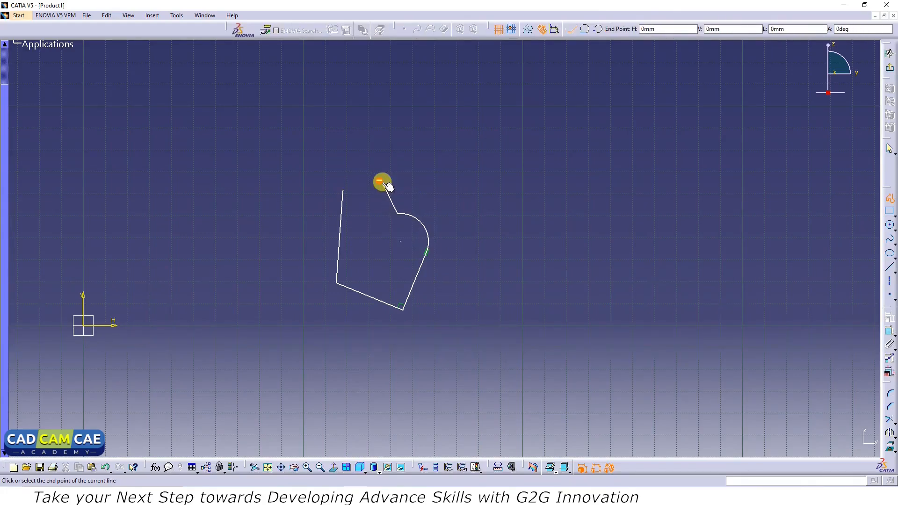
left_click(382, 183)
left_click(345, 190)
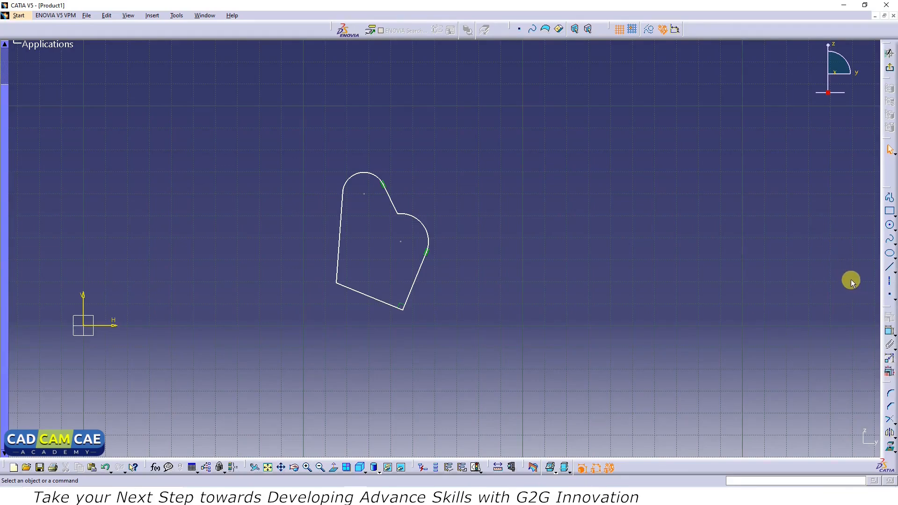
Draw a long vertical line to the right of the profile and convert it to a construction element.
left_click(889, 267)
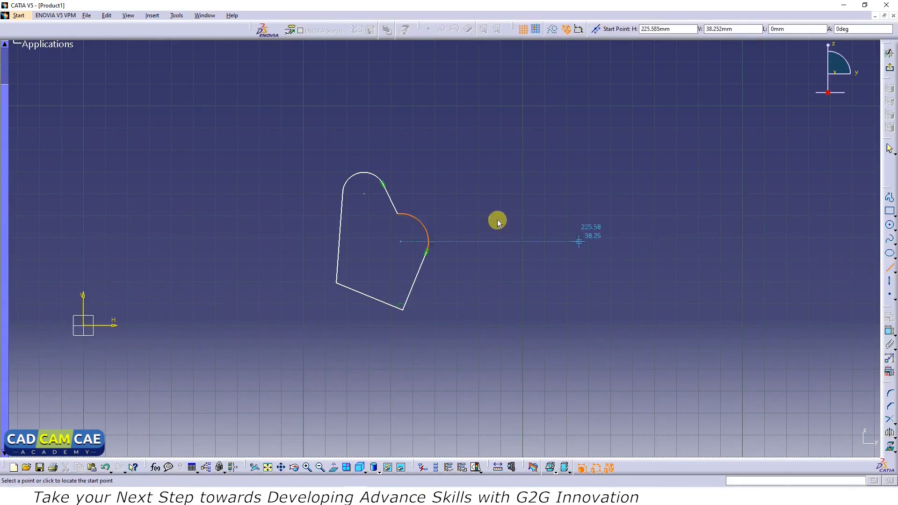
left_click(478, 130)
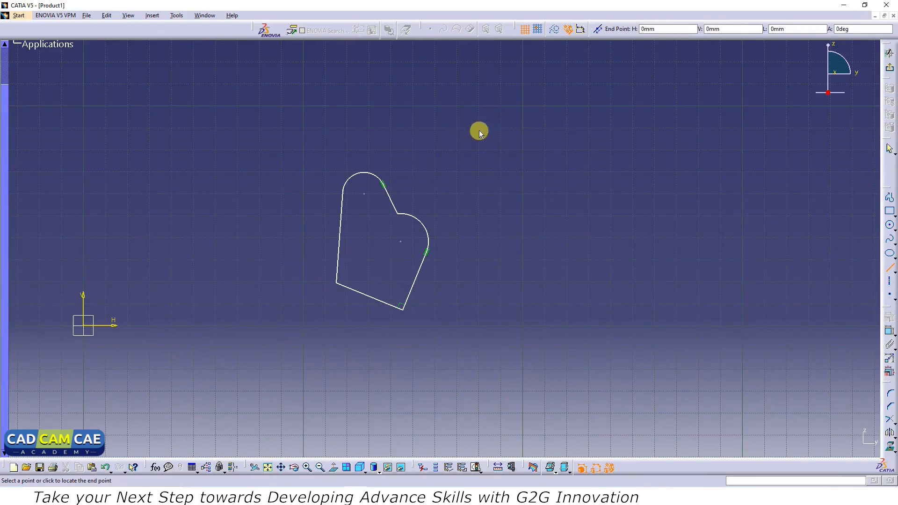
left_click(478, 383)
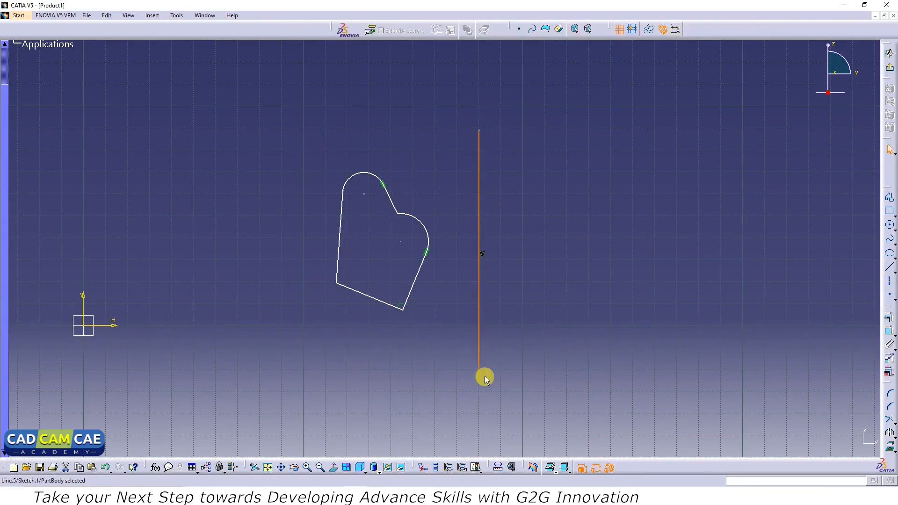
left_click(494, 357)
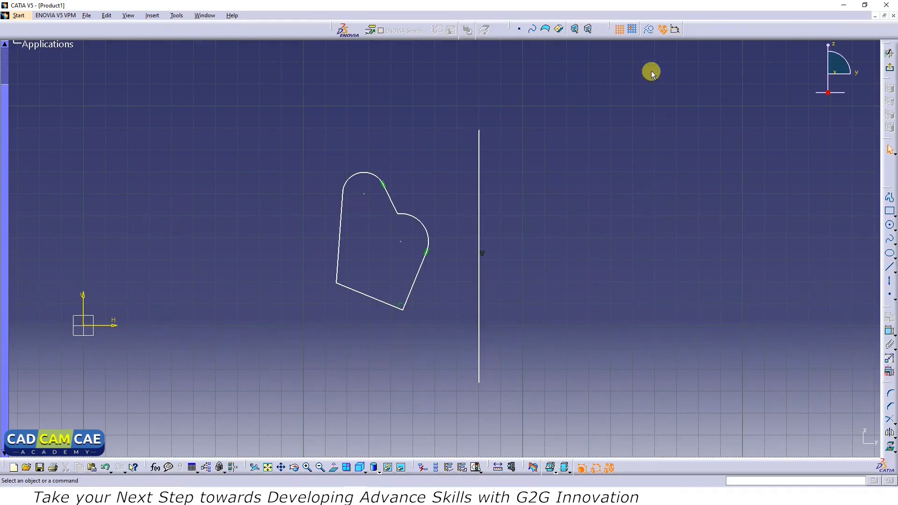
left_click(478, 194)
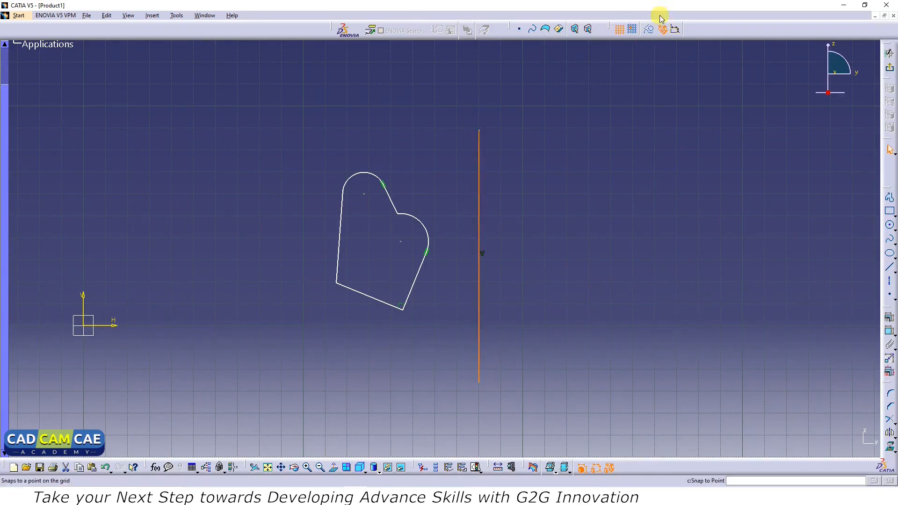
left_click(649, 29)
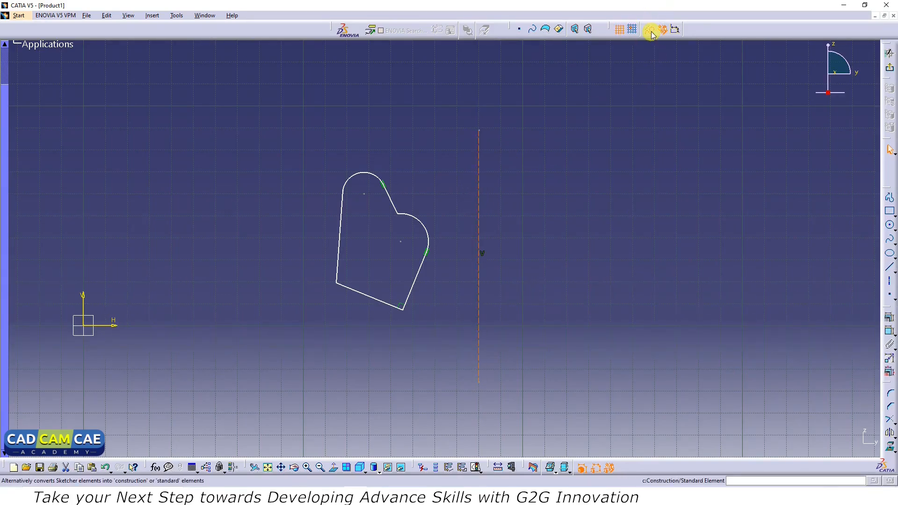
left_click(533, 219)
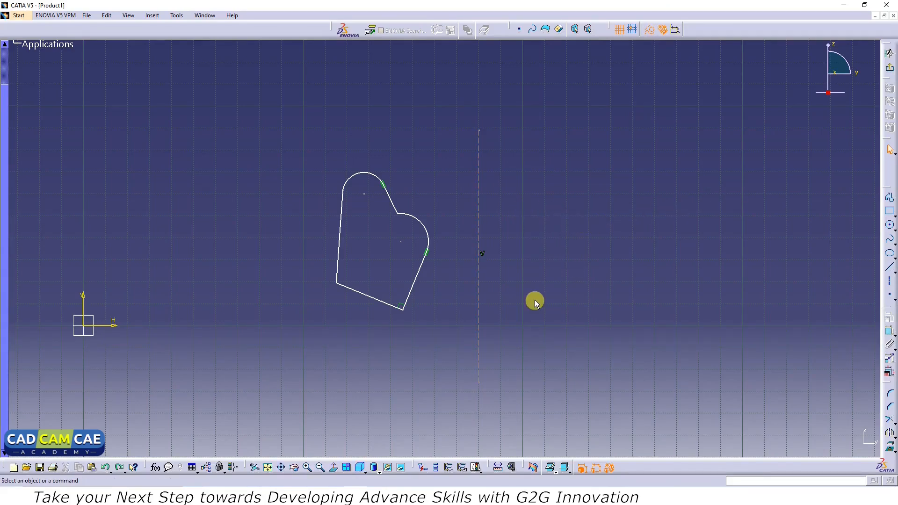
Mirror the whole profile about the vertical construction line.
left_click(890, 436)
left_click_drag(434, 148, 301, 389)
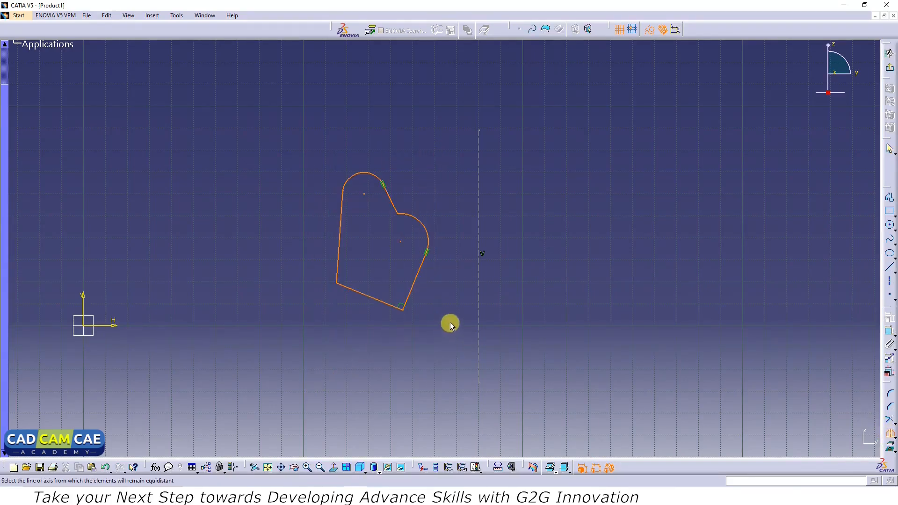
left_click(481, 310)
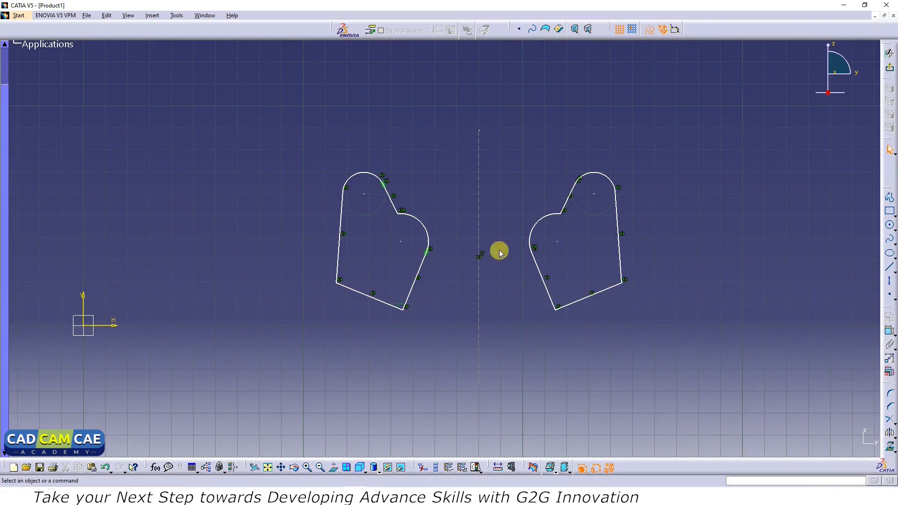
Draw a slanted construction line to the left of the original profile and mirror the profile about it.
left_click(888, 268)
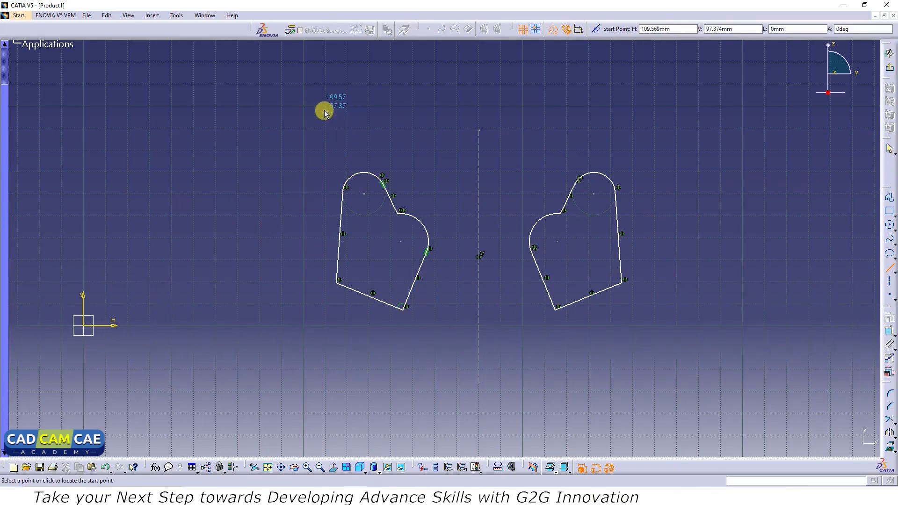
left_click(336, 99)
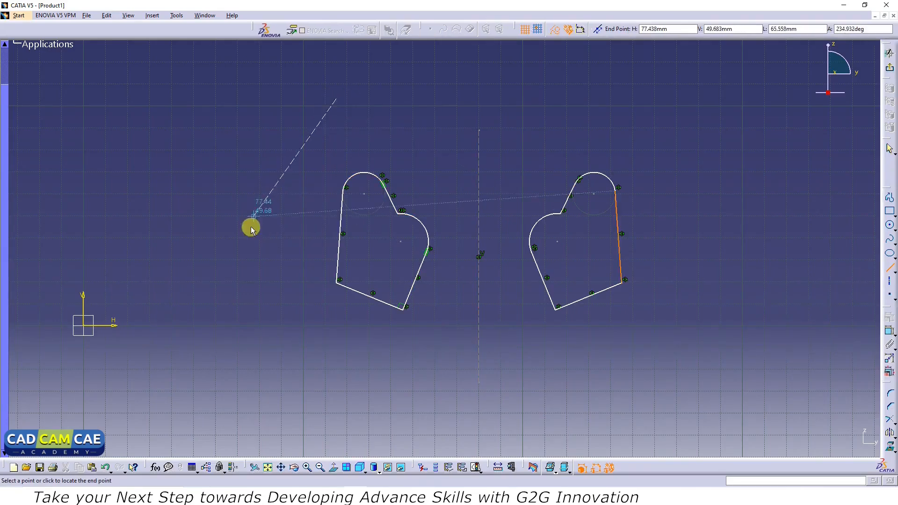
left_click(221, 269)
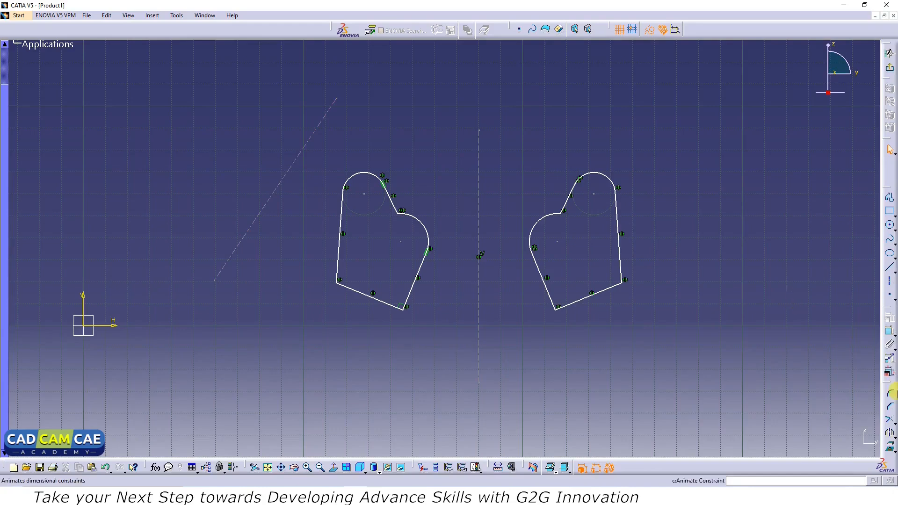
left_click(891, 435)
left_click_drag(432, 137, 304, 349)
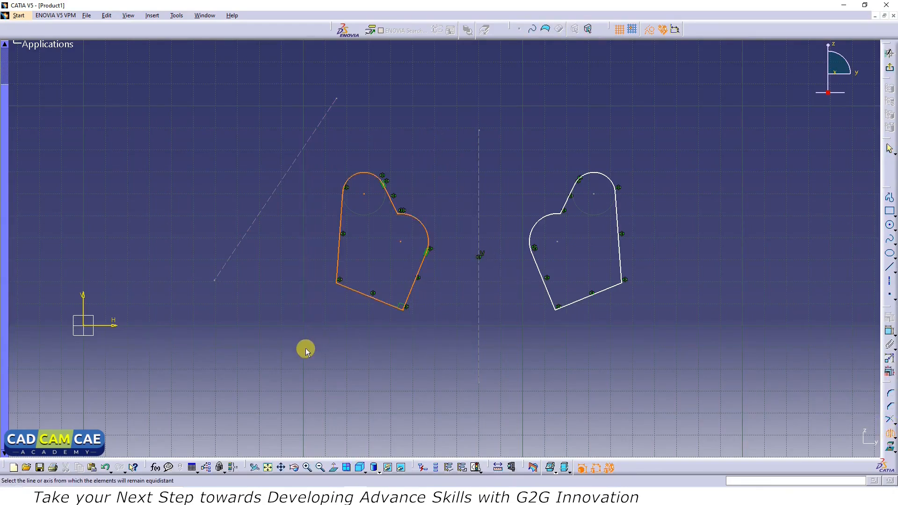
left_click(296, 170)
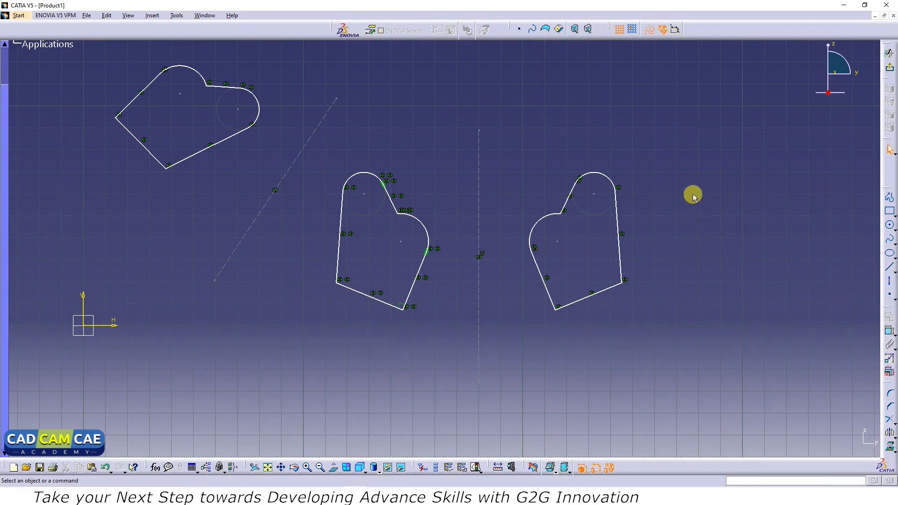
Delete the mirrored copy right of the vertical construction line and mirror only the original's two arcs and their connecting line about it.
left_click_drag(655, 124, 515, 395)
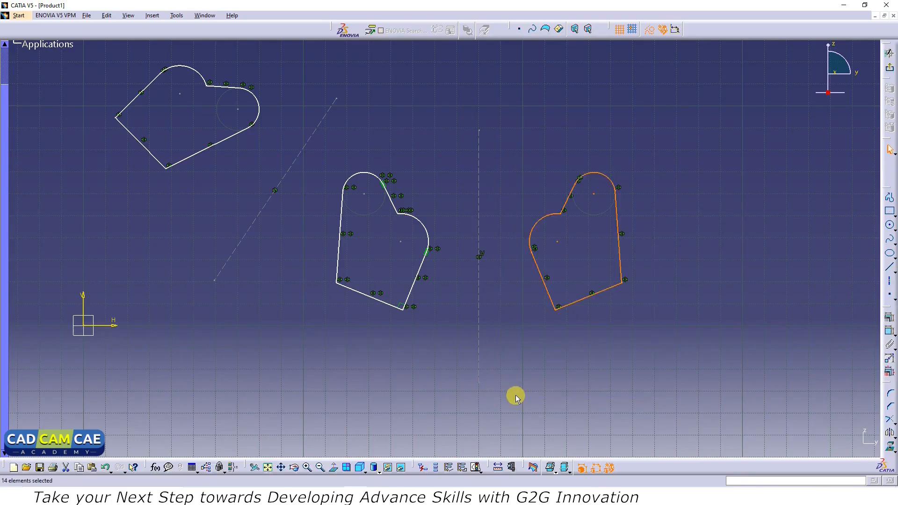
key("Delete")
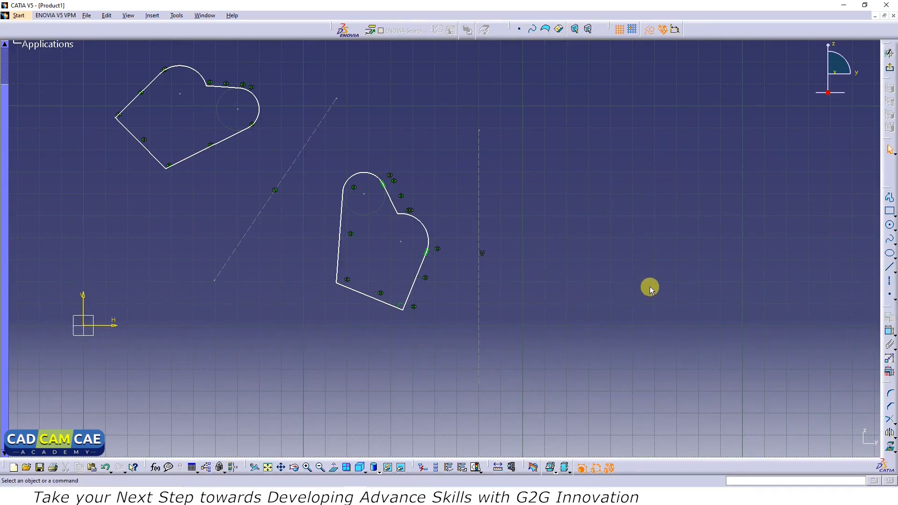
left_click(892, 435)
left_click(379, 178)
left_click(387, 195)
left_click(430, 232)
left_click(891, 435)
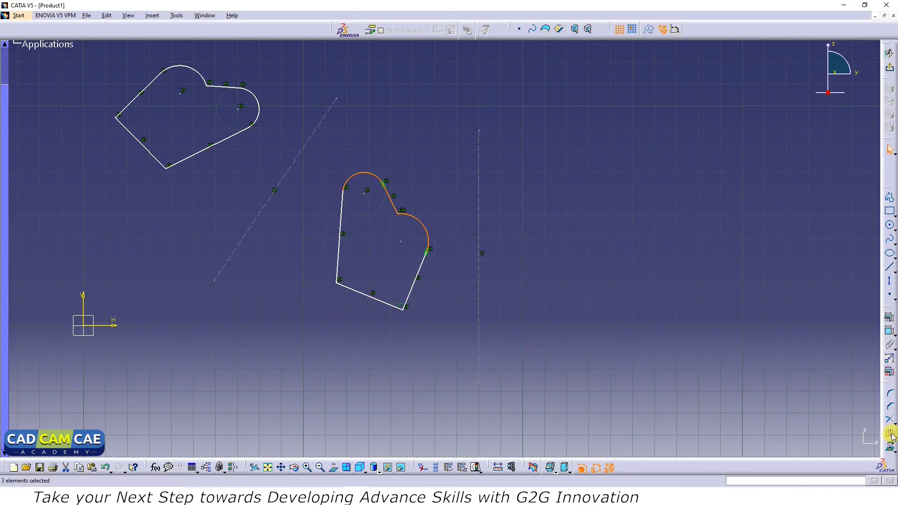
left_click(479, 209)
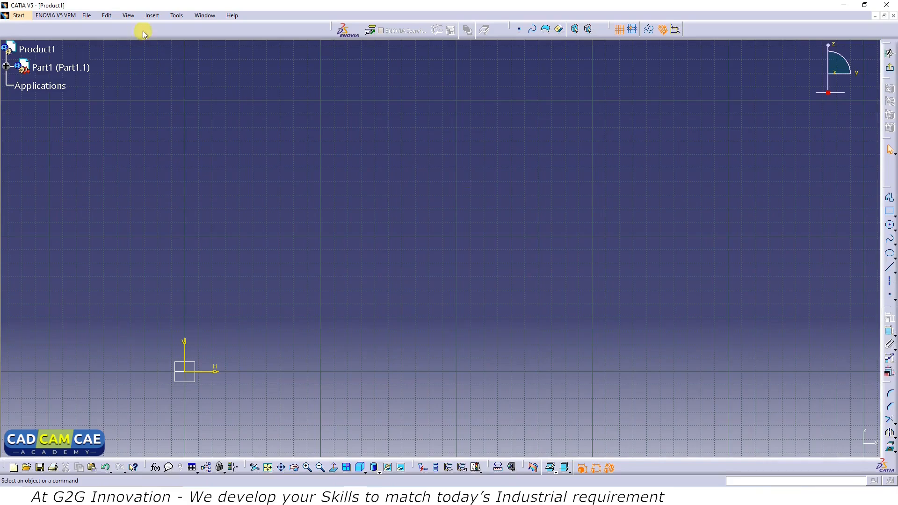
left_click(152, 15)
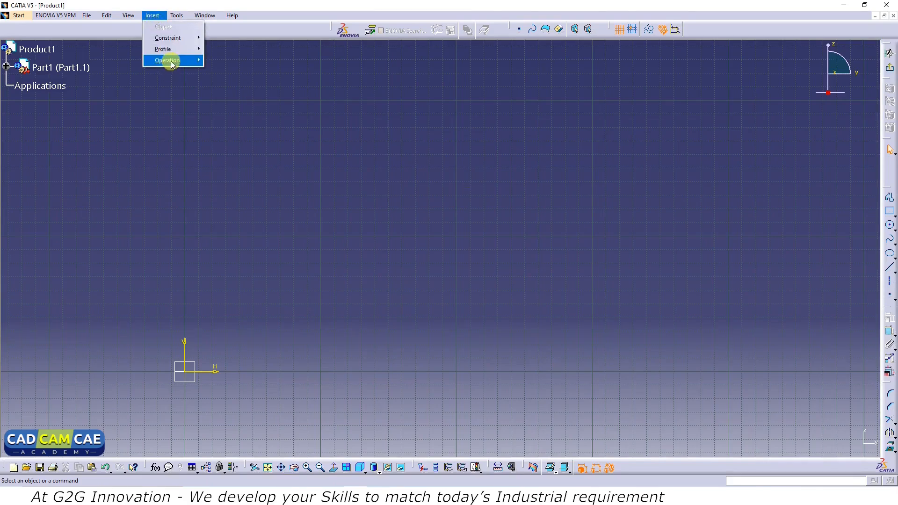
mouse_move(169, 65)
mouse_move(239, 96)
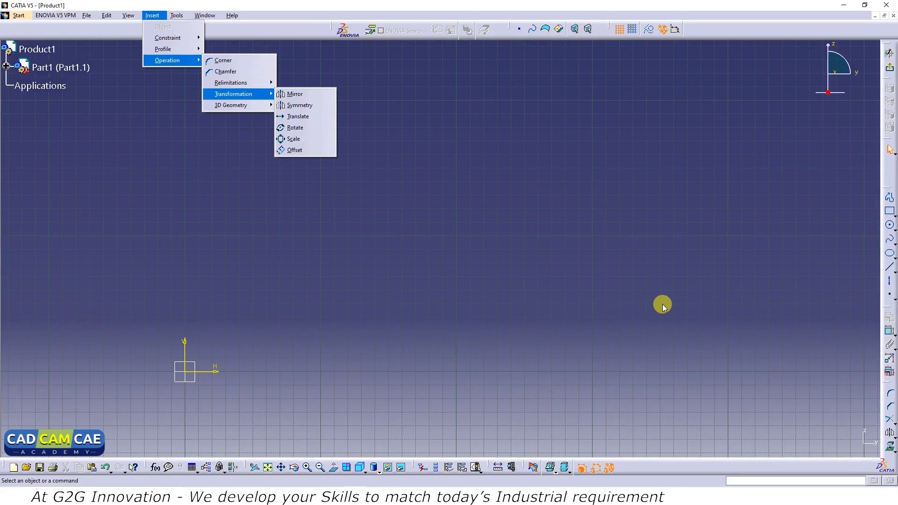
left_click(892, 436)
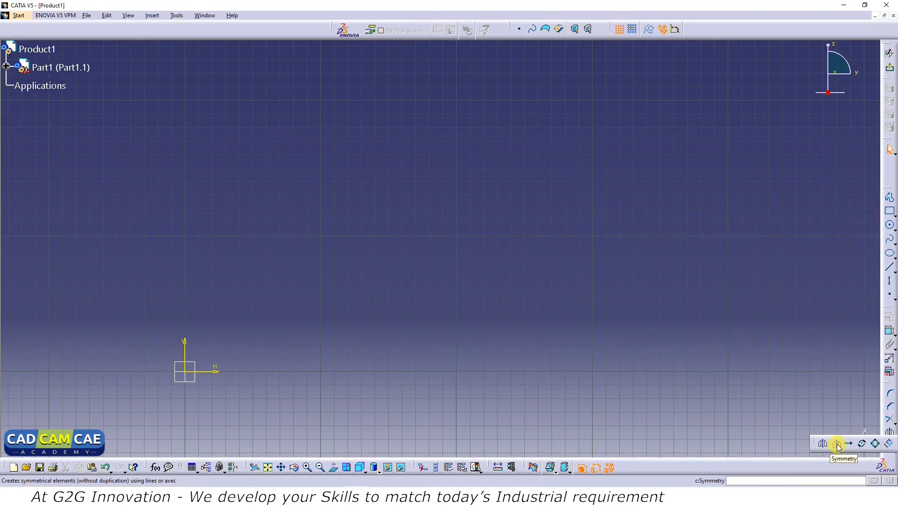
left_click(578, 376)
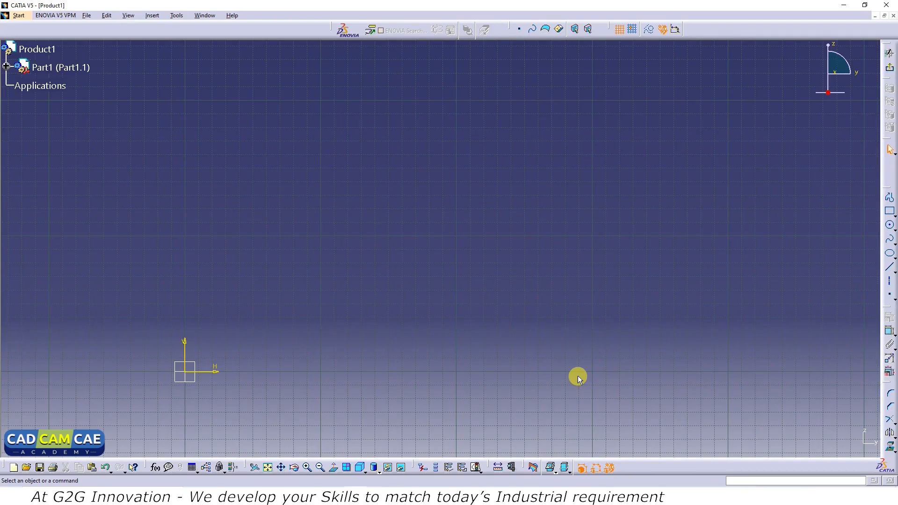
Draw an open zigzag profile of five straight lines and two tangent arcs, running downward to the right of the sketch origin.
left_click(889, 198)
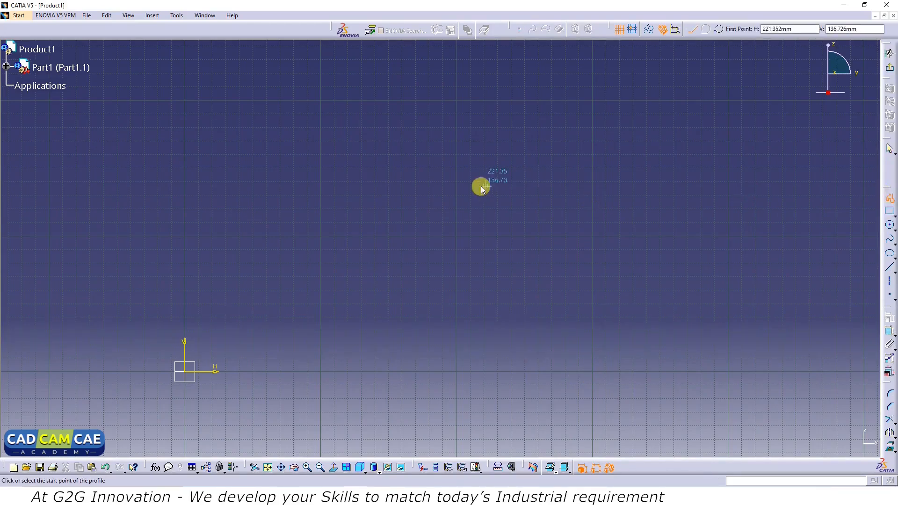
left_click(396, 175)
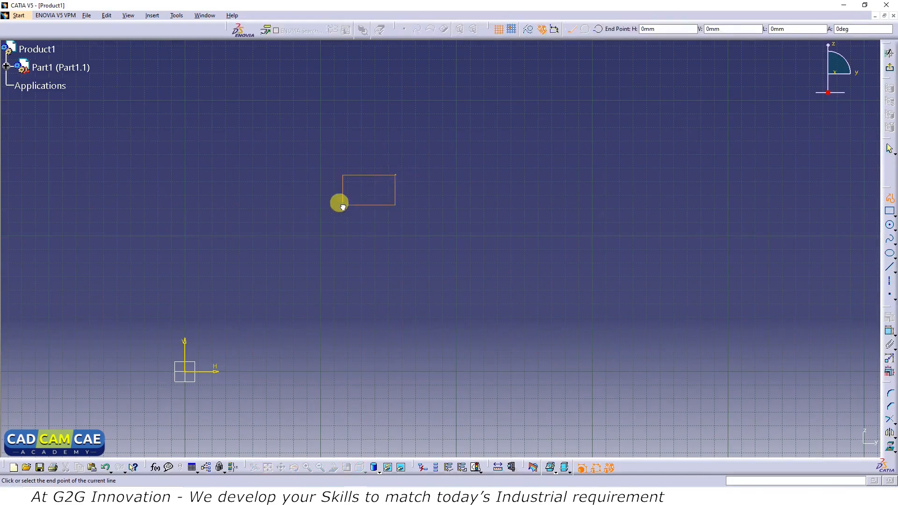
left_click(336, 208)
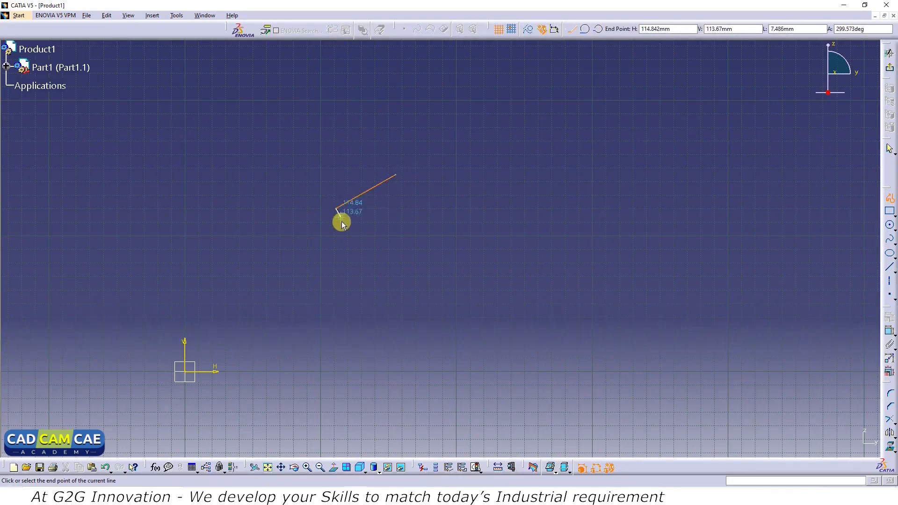
double_click(344, 254)
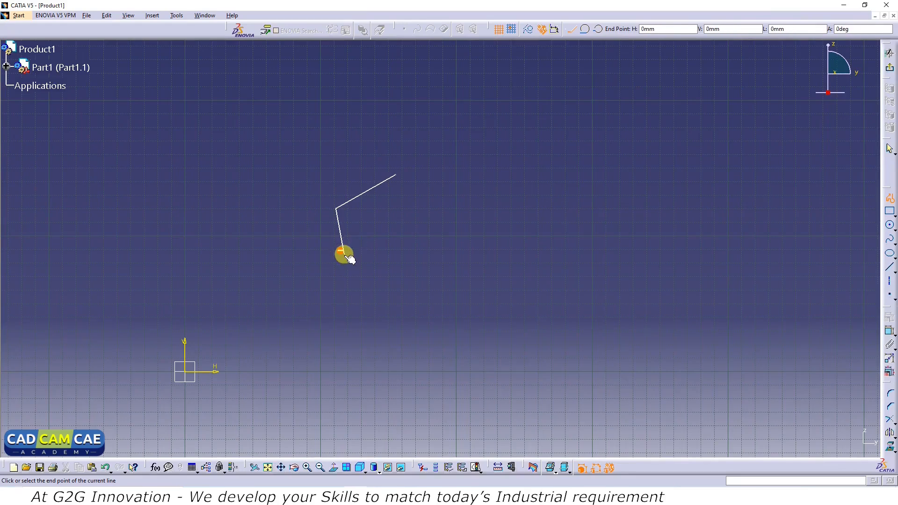
left_click_drag(338, 297, 342, 297)
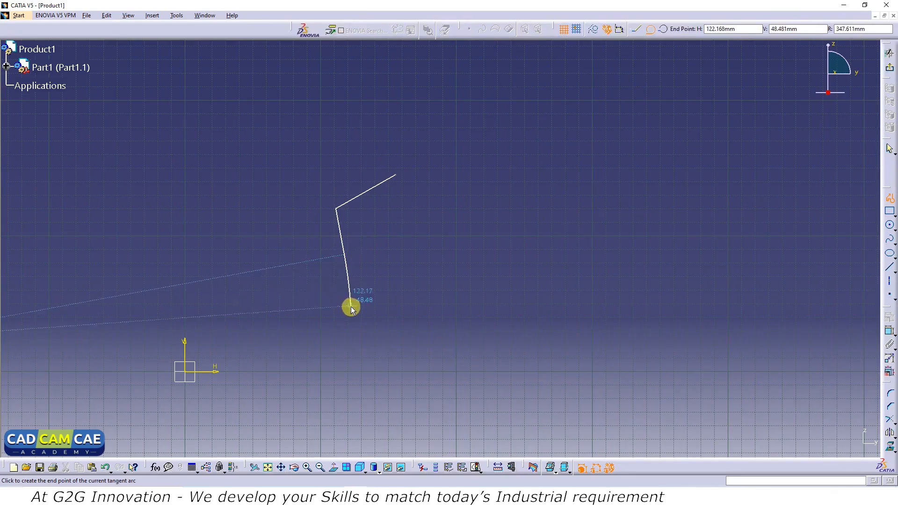
left_click(331, 308)
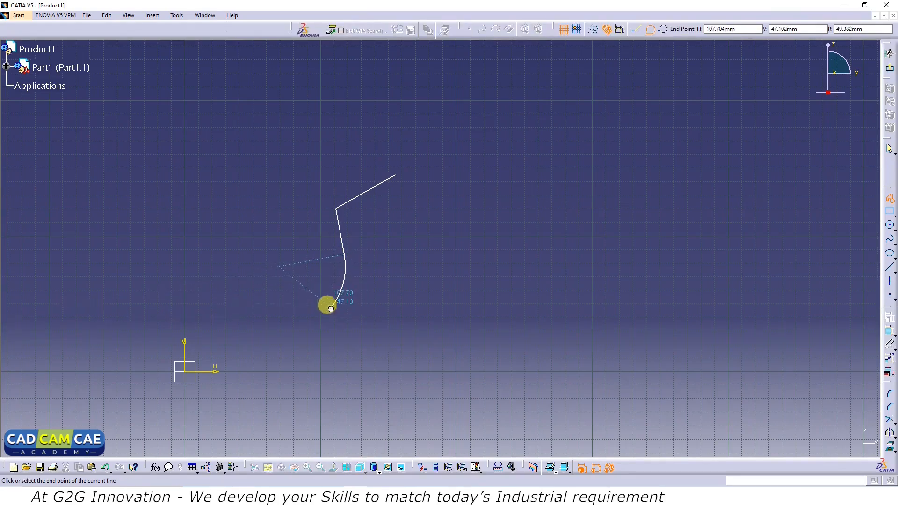
double_click(364, 346)
left_click_drag(366, 348, 361, 374)
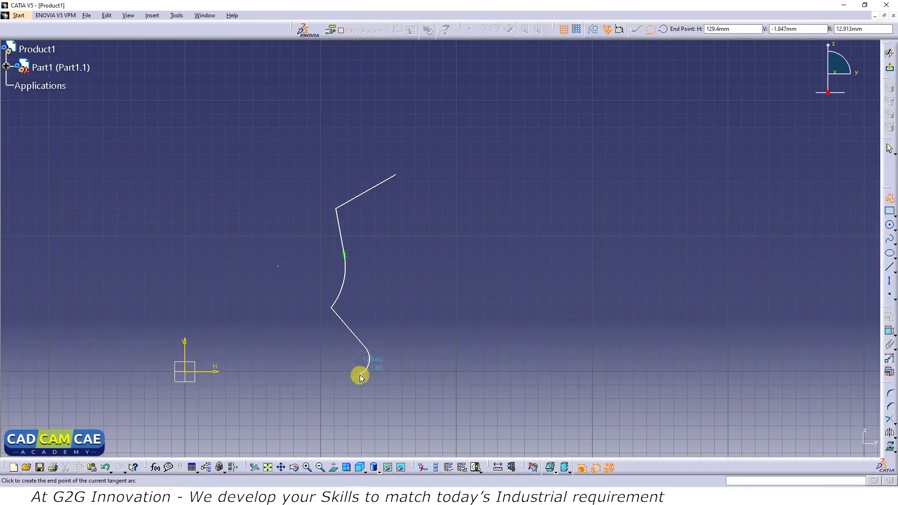
left_click(359, 390)
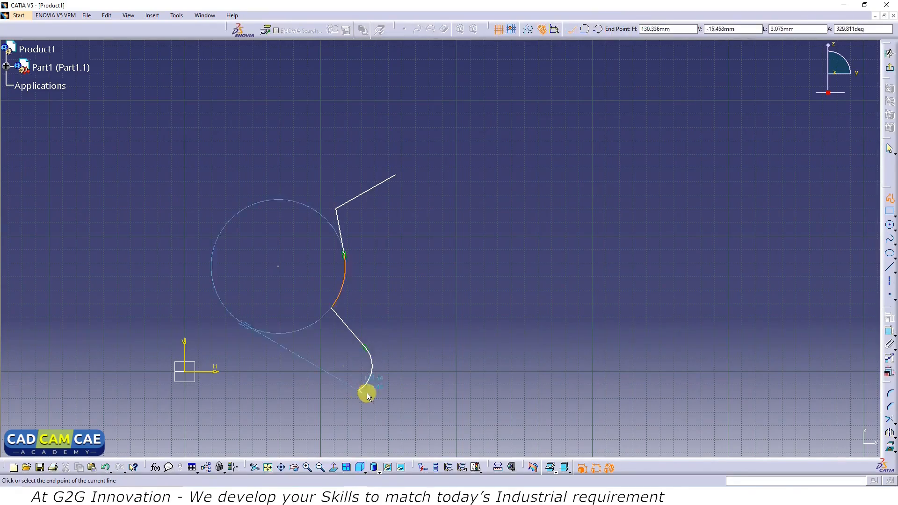
left_click(408, 395)
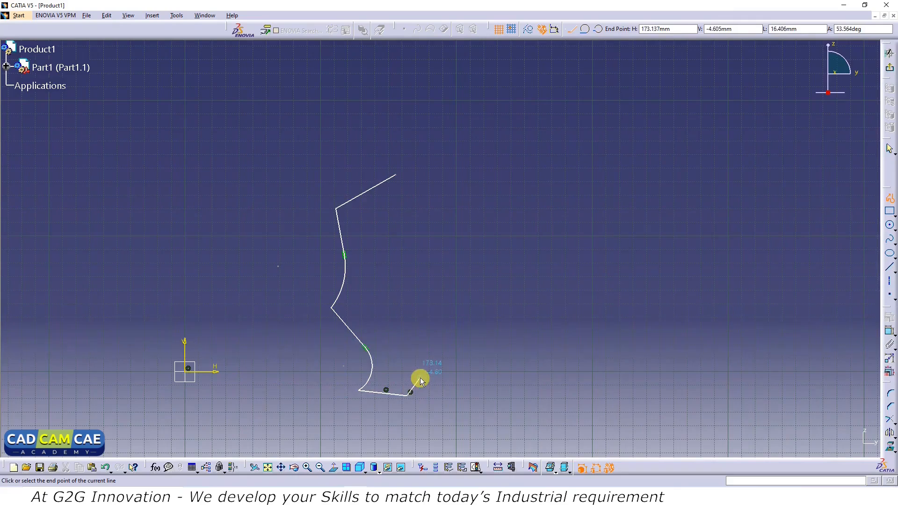
left_click(452, 369)
key("Escape")
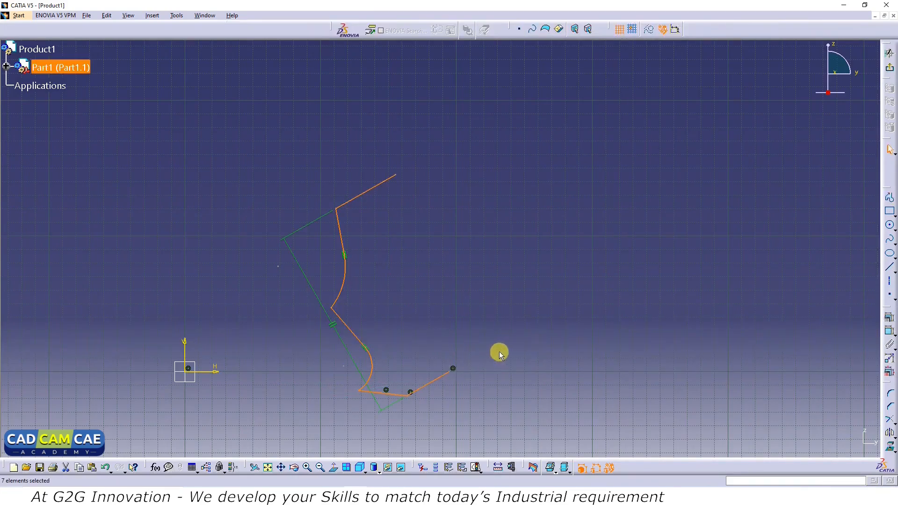
left_click(554, 317)
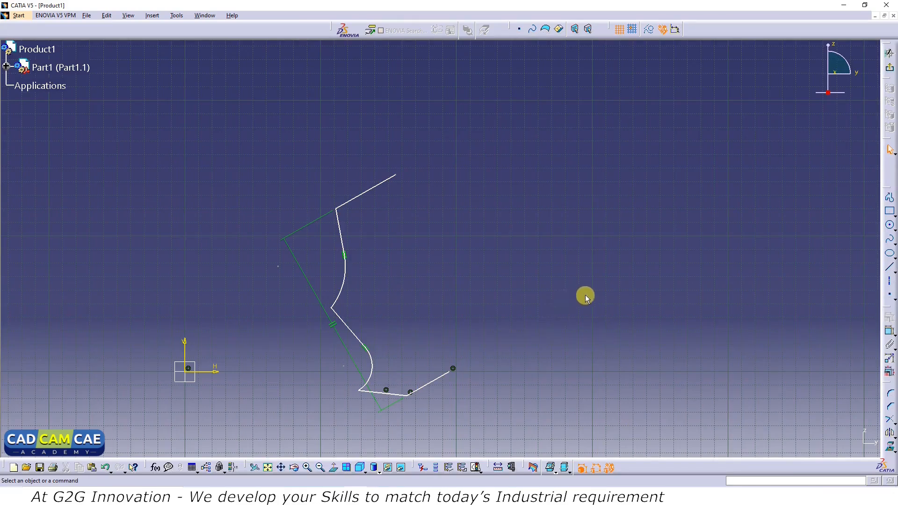
Delete the profile's parallelism constraint and draw a long, nearly vertical line to the right of the profile.
left_click(889, 266)
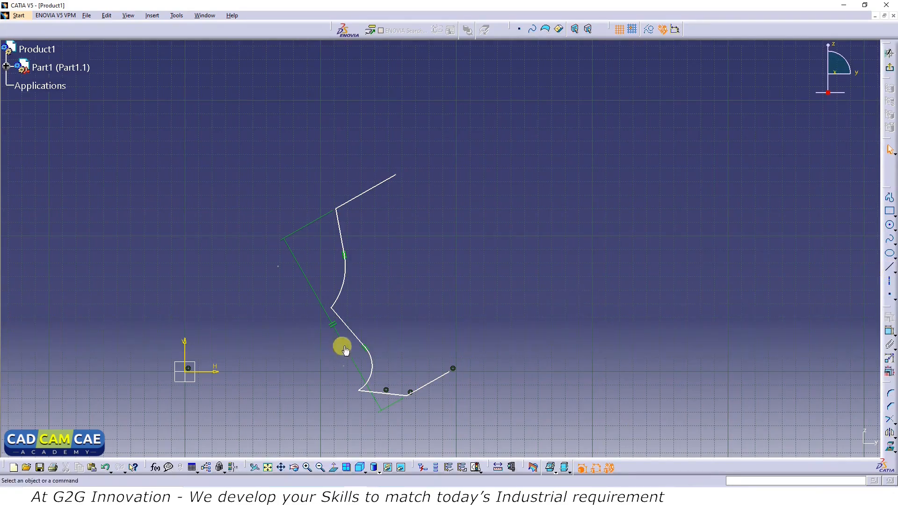
left_click(331, 322)
key("Delete")
left_click(889, 266)
left_click(475, 129)
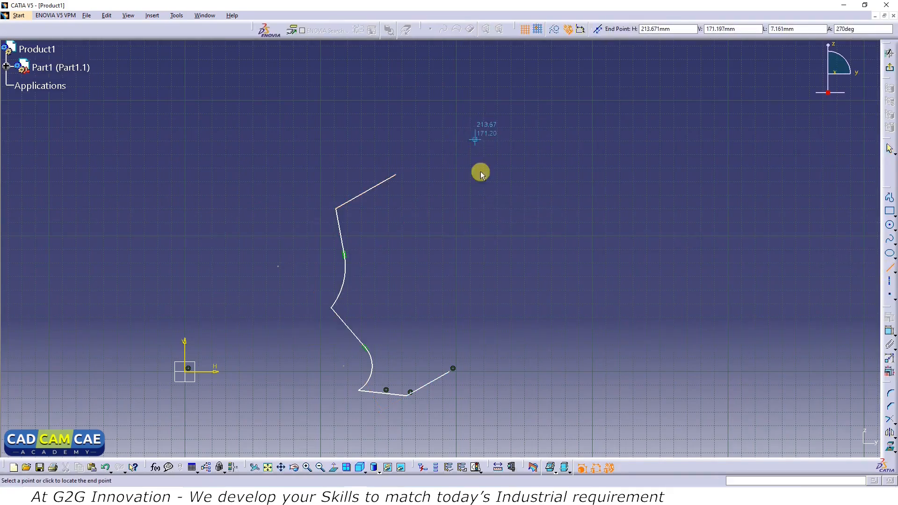
left_click(466, 429)
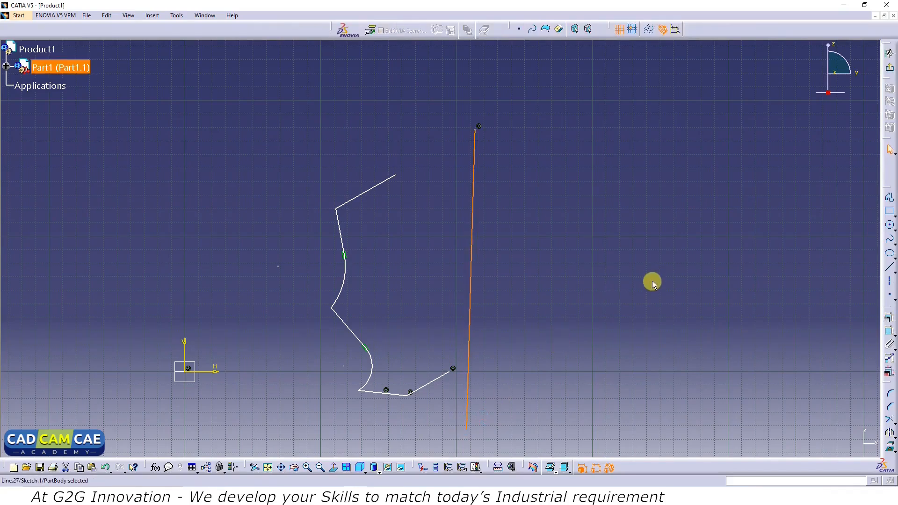
Move the whole profile to the other side of the nearly vertical line with Symmetry, without keeping the original.
left_click_drag(310, 142, 439, 433)
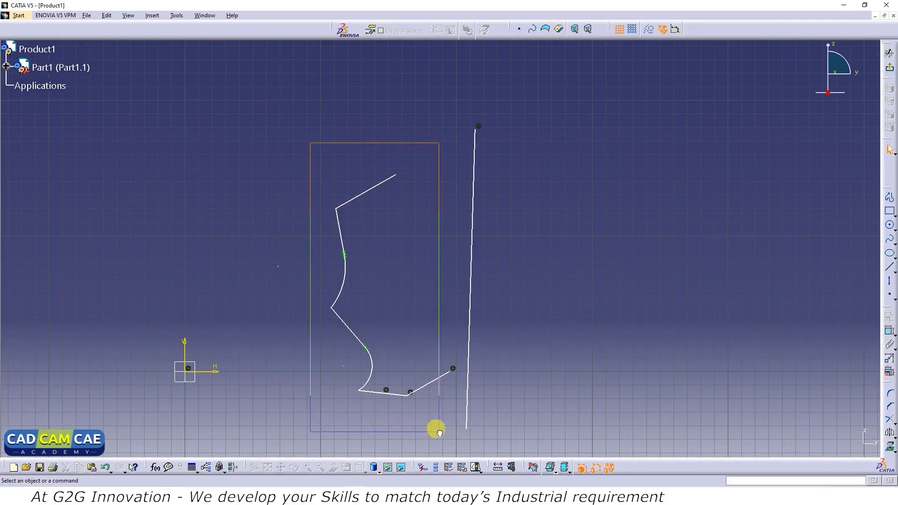
left_click_drag(299, 144, 457, 440)
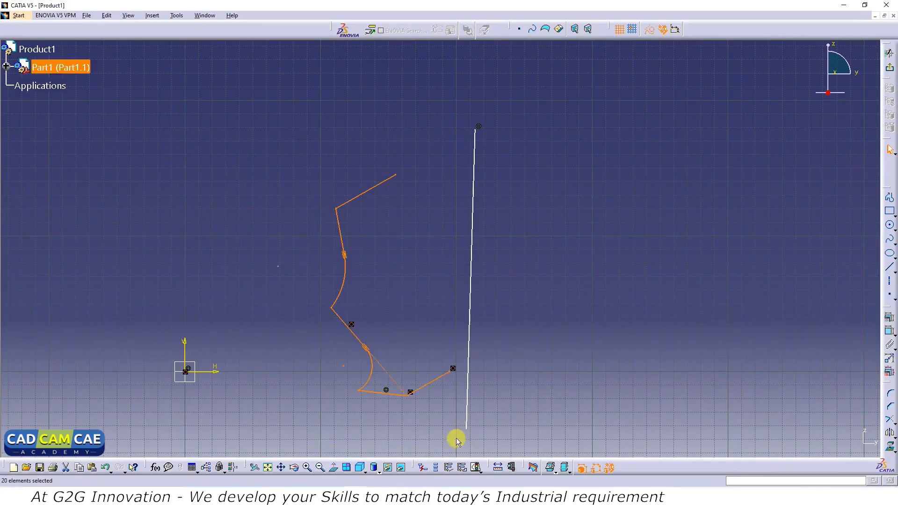
left_click(892, 433)
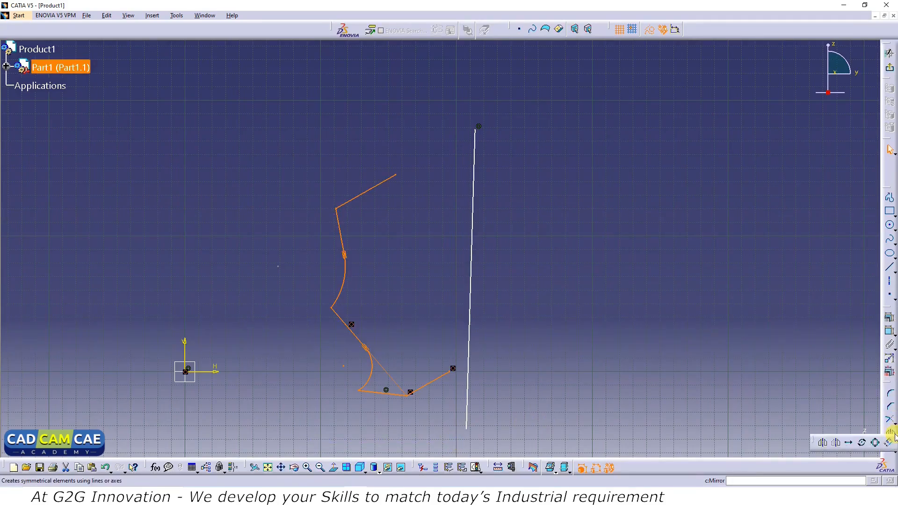
left_click(837, 444)
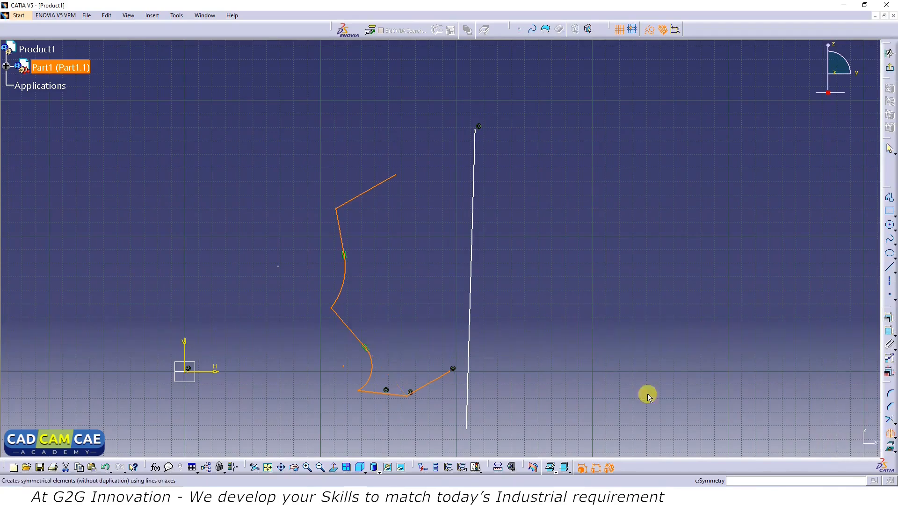
left_click(471, 290)
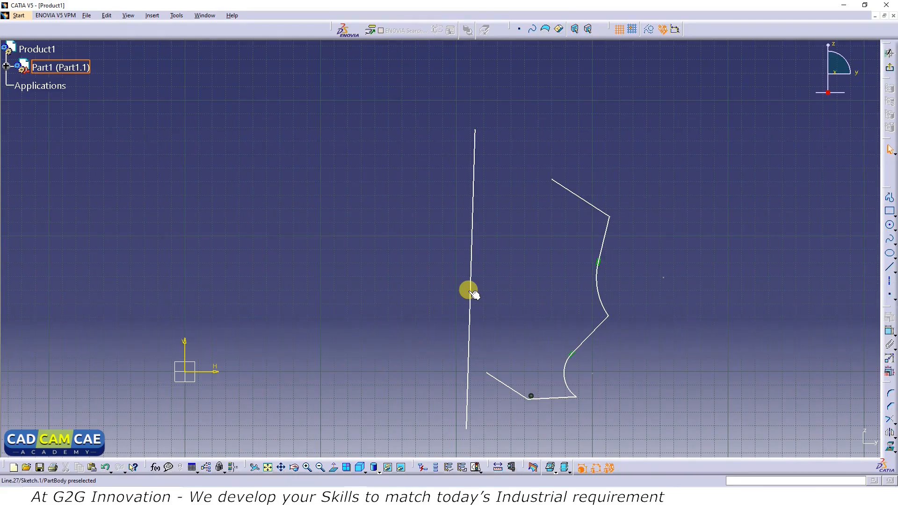
left_click(671, 189)
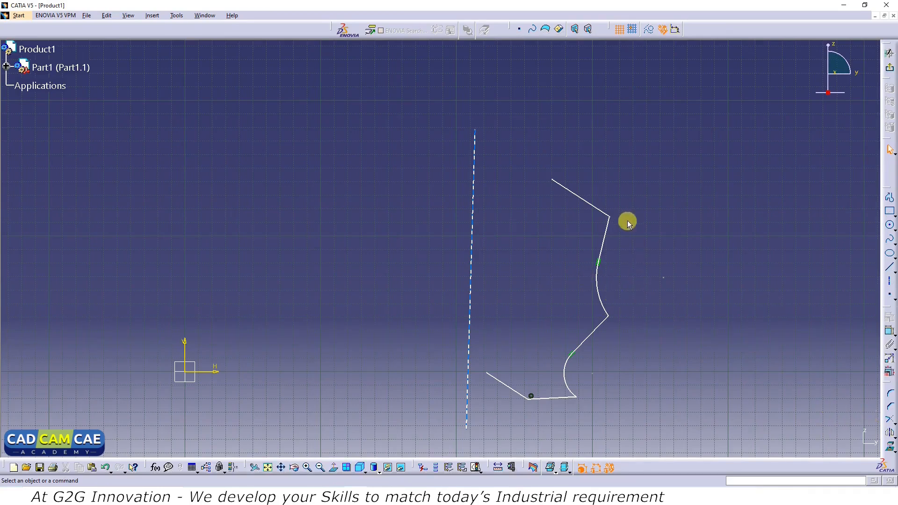
Apply Symmetry to the flipped profile about the same line to return it to the left side.
mouse_move(661, 130)
left_mouse_down()
mouse_move(533, 425)
mouse_move(488, 440)
left_mouse_up()
left_click(521, 317)
mouse_move(630, 138)
left_mouse_down()
mouse_move(597, 413)
mouse_move(486, 469)
mouse_move(477, 437)
left_mouse_up()
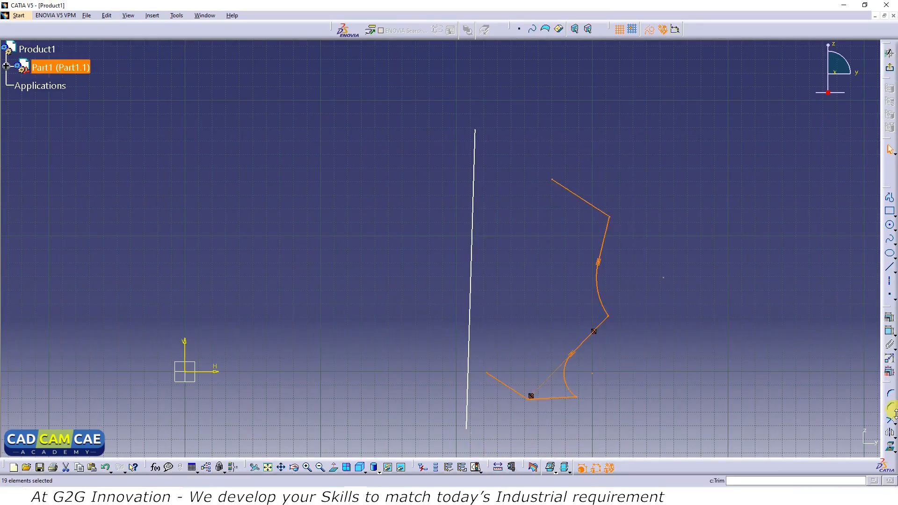
left_click(894, 441)
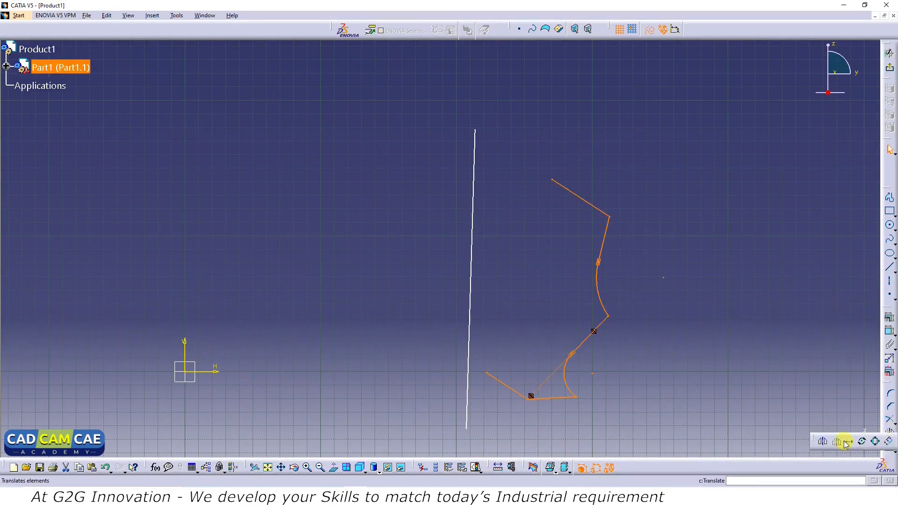
left_click(836, 442)
left_click(470, 294)
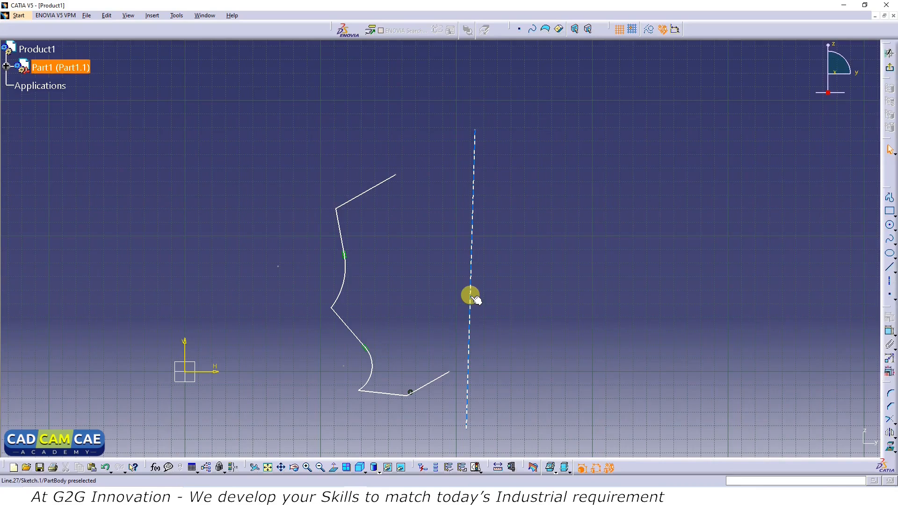
Delete all the sketch geometry and draw a closed profile of five lines and one tangent arc.
left_click_drag(578, 77, 314, 454)
key("Delete")
left_click(889, 209)
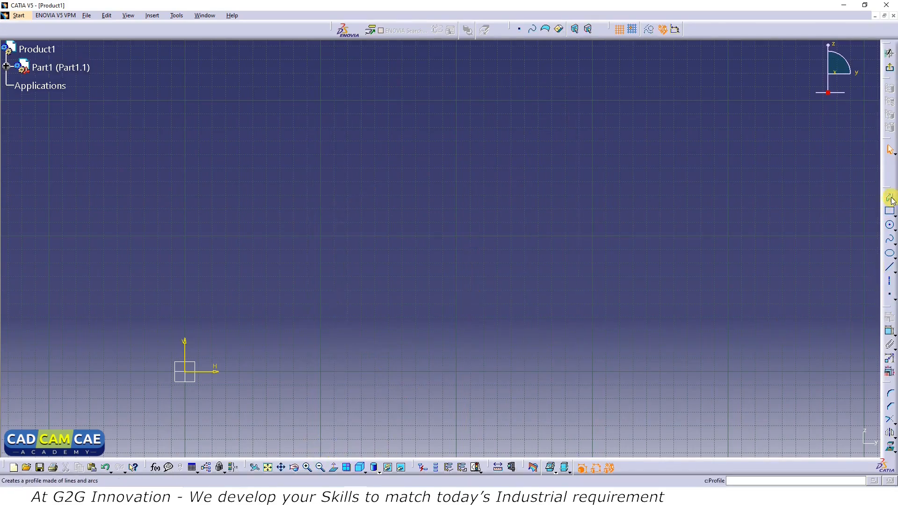
left_click(417, 213)
left_click(368, 227)
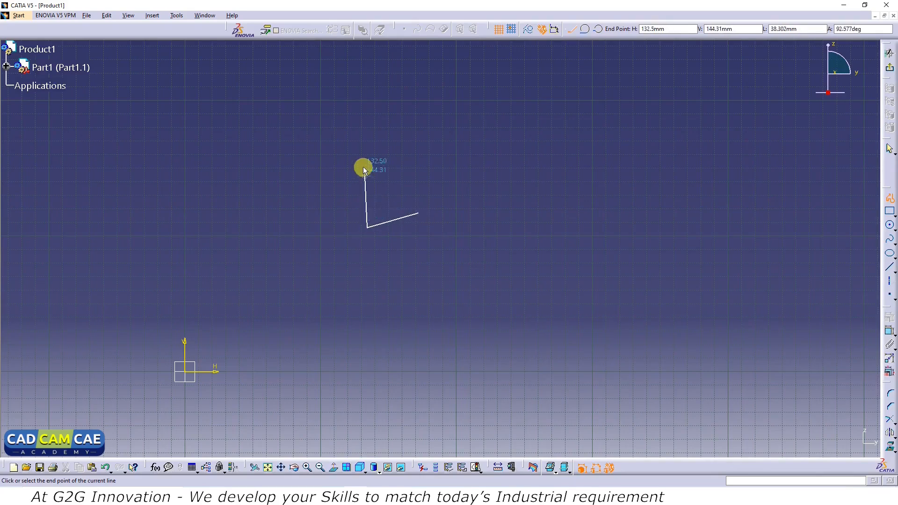
left_click(361, 153)
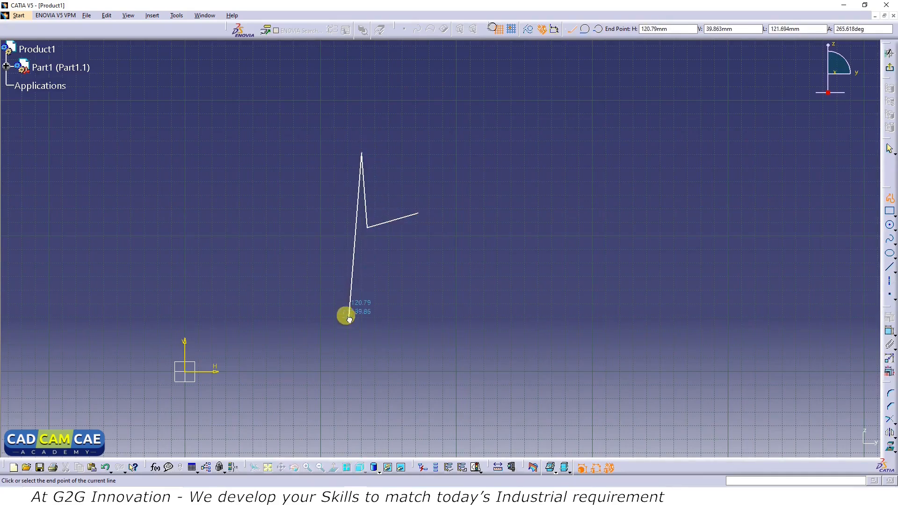
left_click_drag(365, 333, 388, 351)
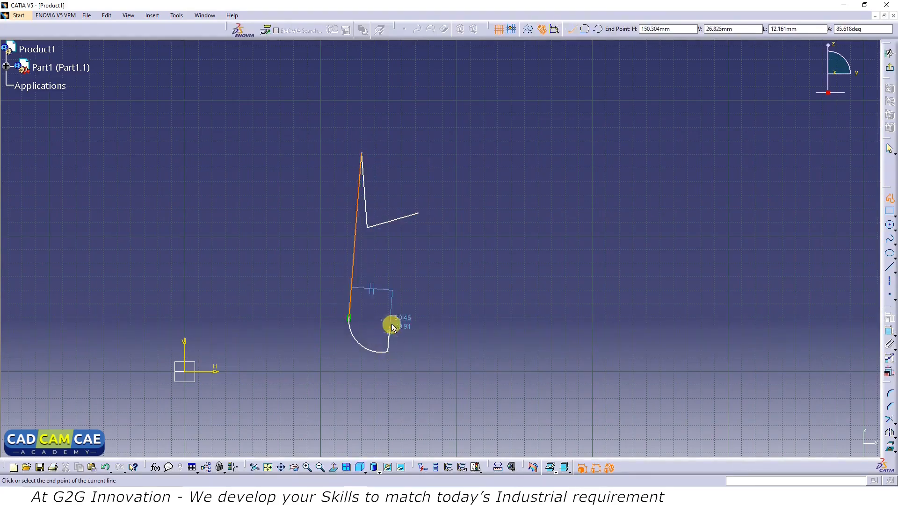
left_click(417, 214)
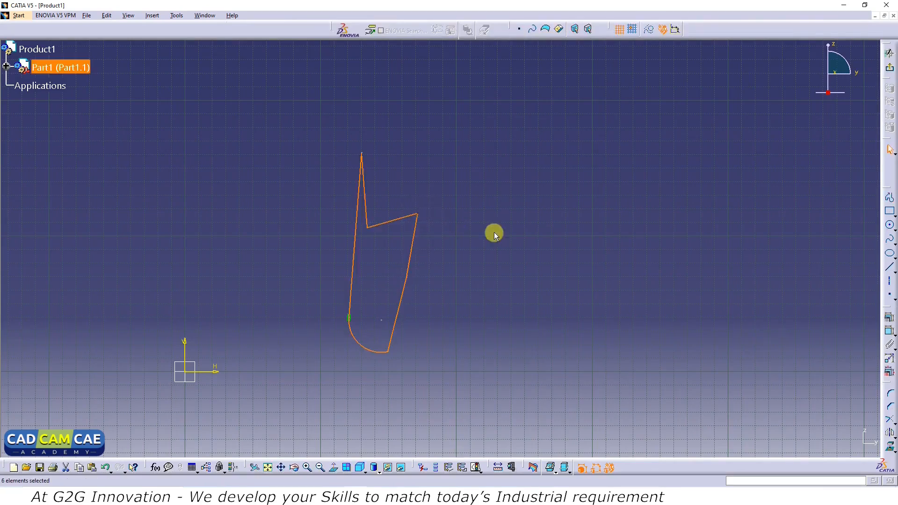
left_click(525, 223)
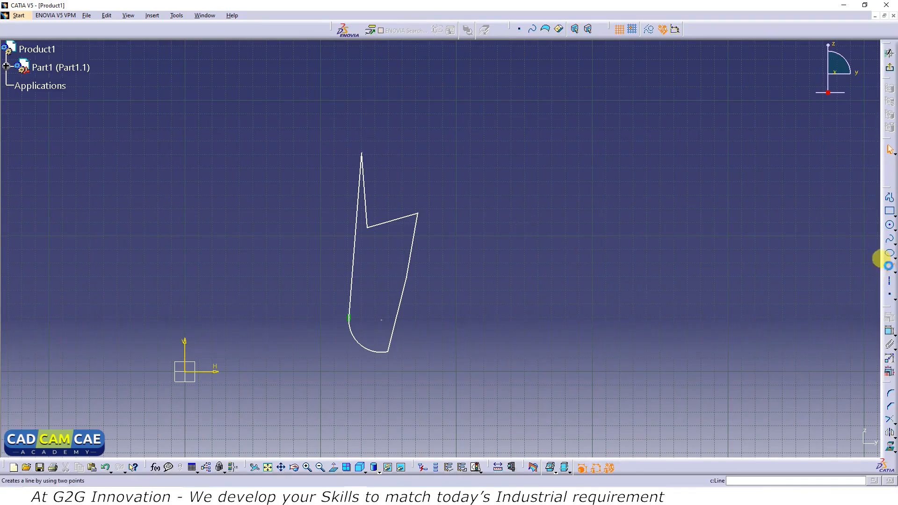
Draw a vertical line about 210 mm long to the right of the closed profile.
left_click(889, 267)
left_click(466, 125)
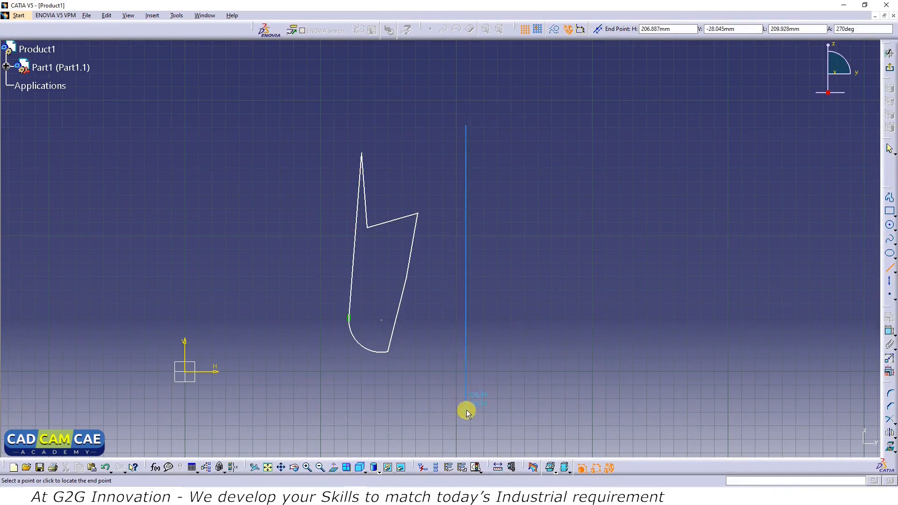
left_click(465, 407)
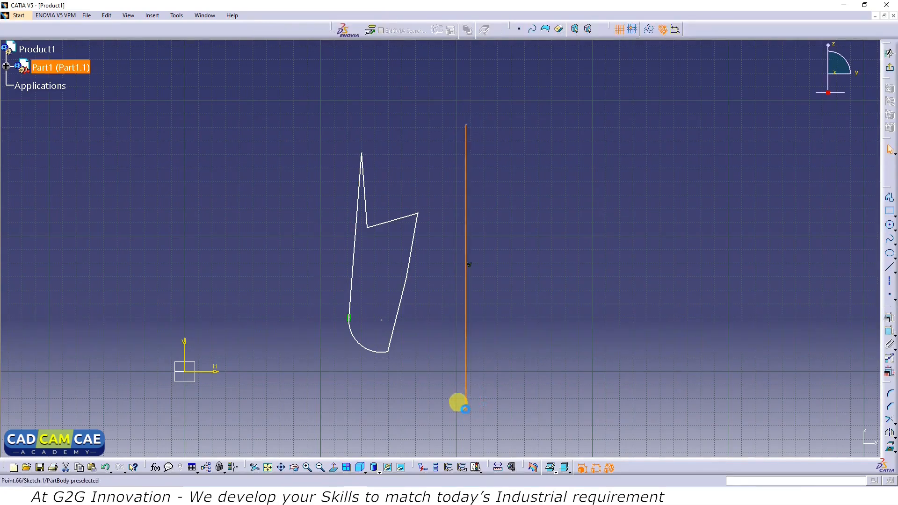
Flip the whole closed profile to the other side of the vertical line with Symmetry.
left_click(691, 310)
mouse_move(437, 130)
left_mouse_down()
mouse_move(420, 293)
mouse_move(310, 406)
mouse_move(268, 409)
left_mouse_up()
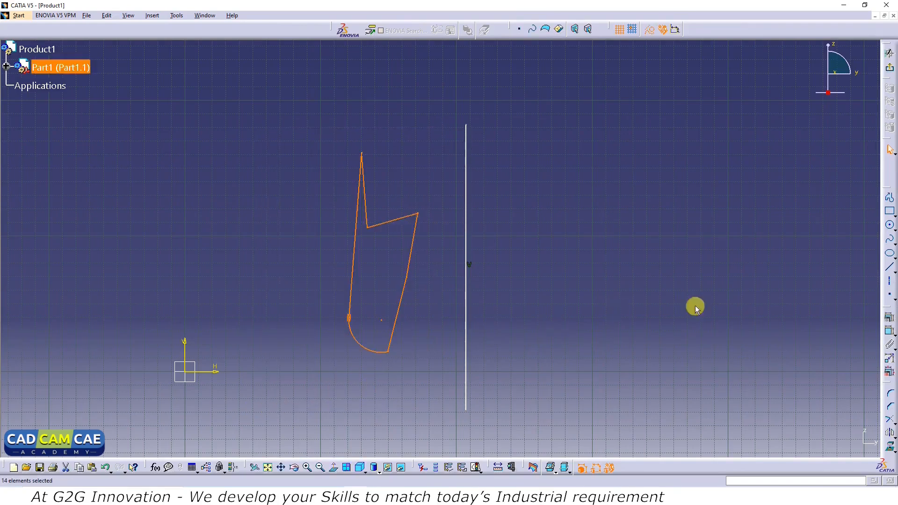
left_click(893, 437)
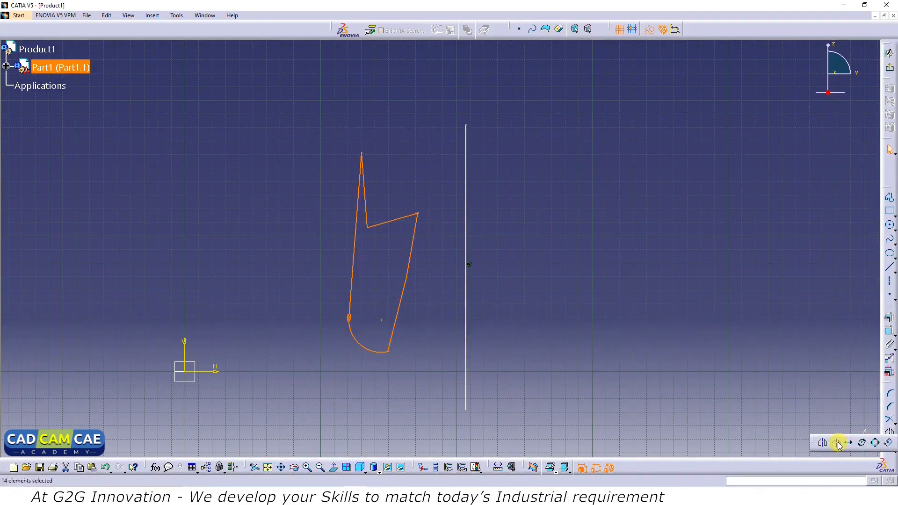
left_click(465, 224)
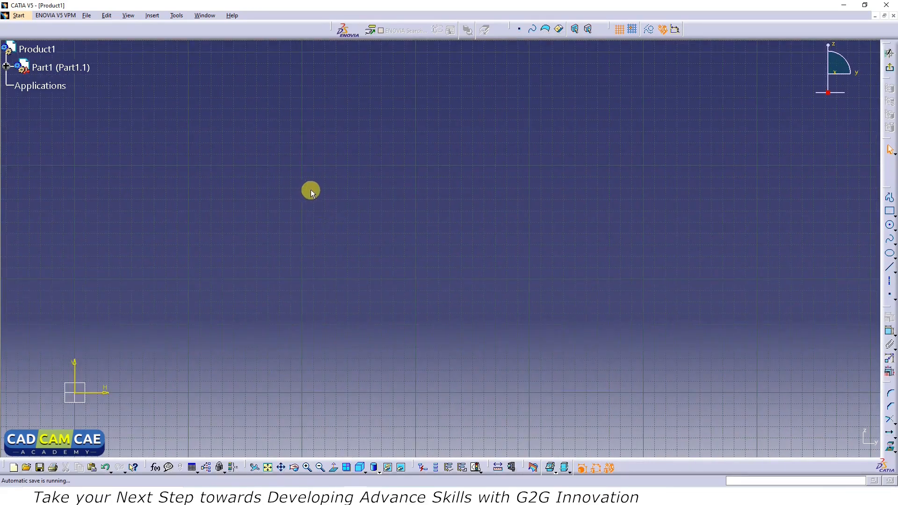
left_click(152, 15)
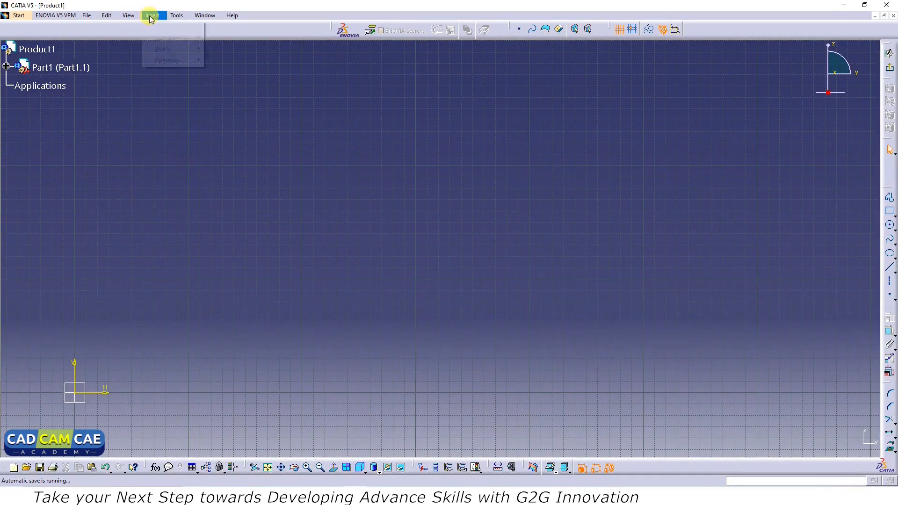
mouse_move(159, 60)
mouse_move(245, 94)
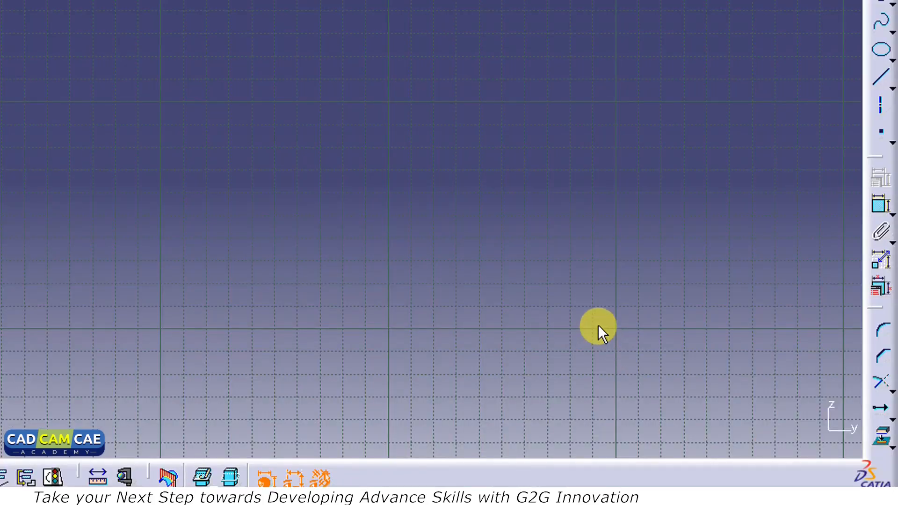
left_click(884, 412)
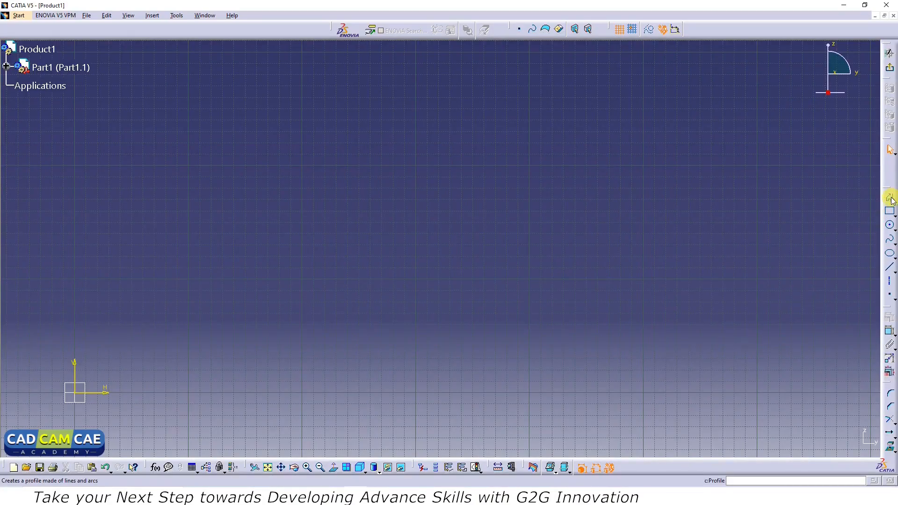
Draw a circle near the middle of the empty sketch plane.
left_click(888, 226)
left_click(452, 249)
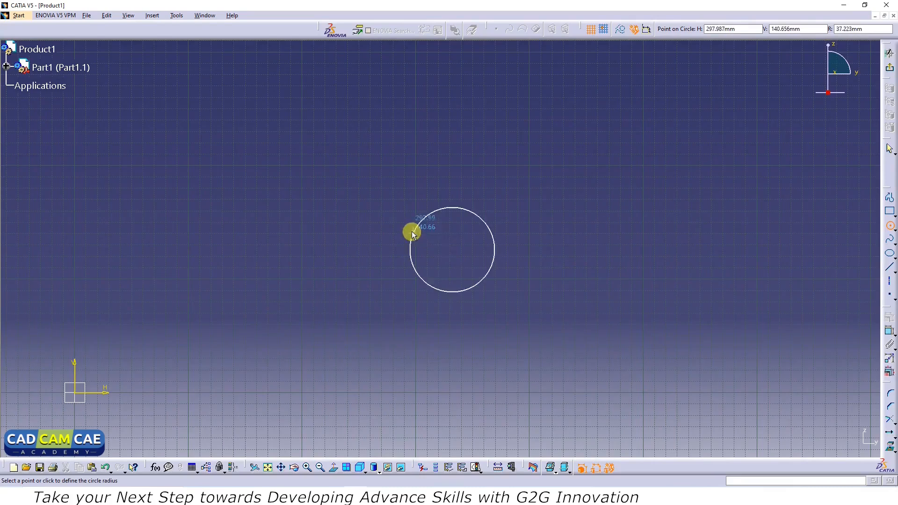
left_click(389, 220)
left_click(619, 220)
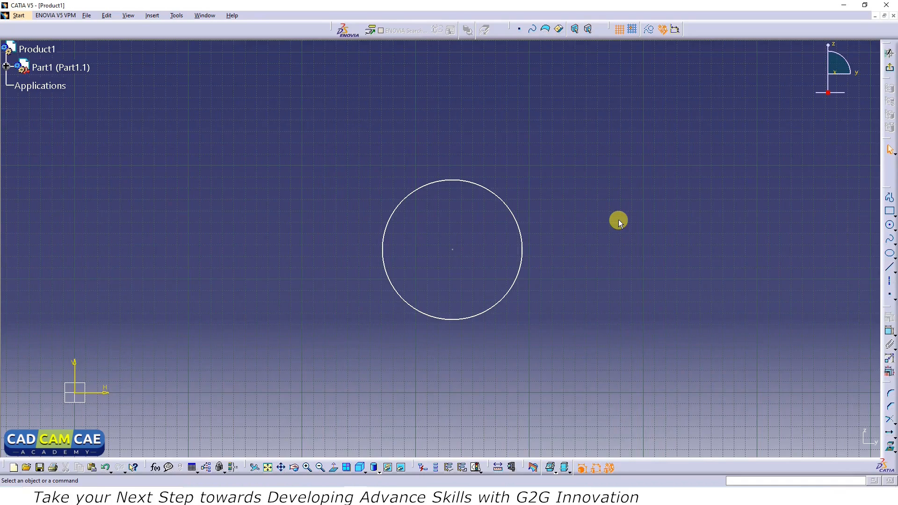
Move the circle to the left with Translate, without duplicating it, using a start point just outside its right edge.
left_click_drag(538, 143, 298, 381)
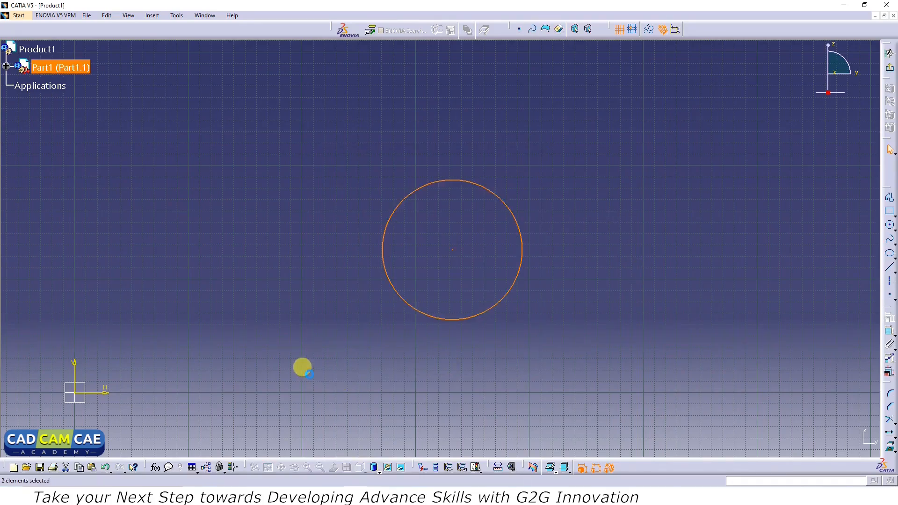
left_click(891, 435)
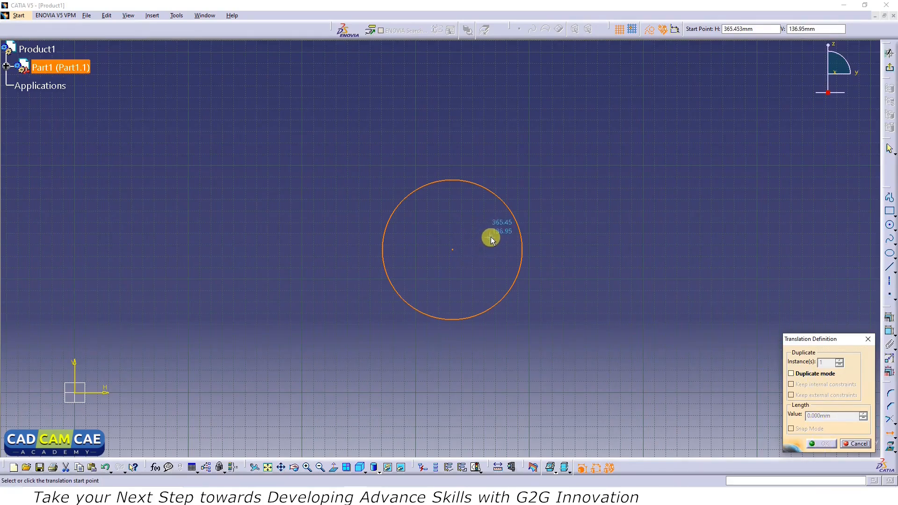
left_click(540, 223)
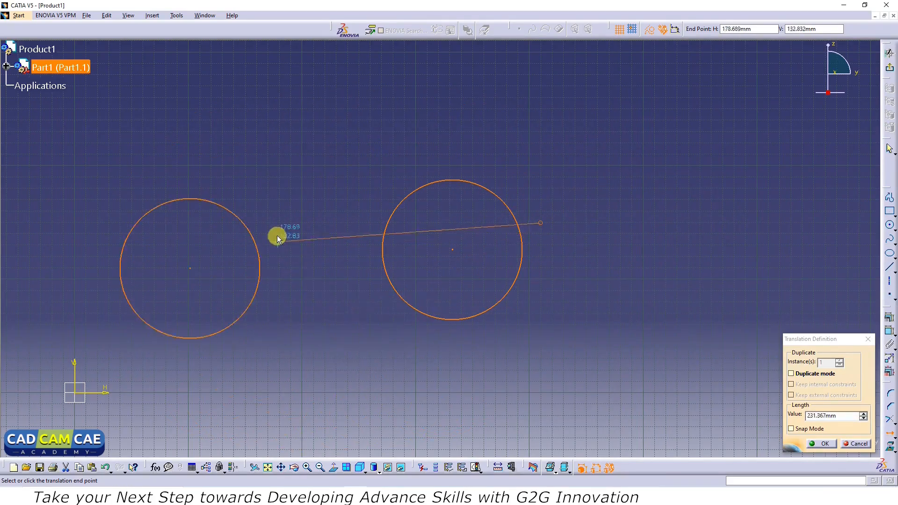
left_click(288, 201)
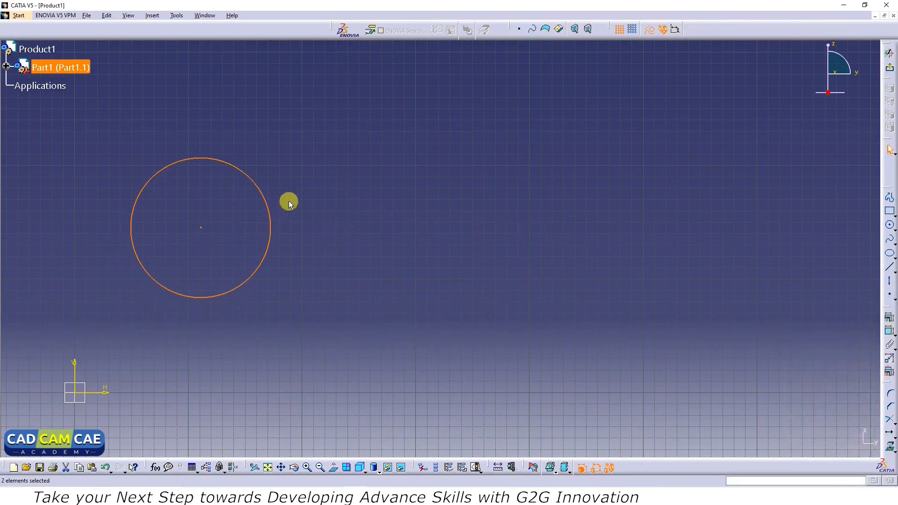
left_click(315, 220)
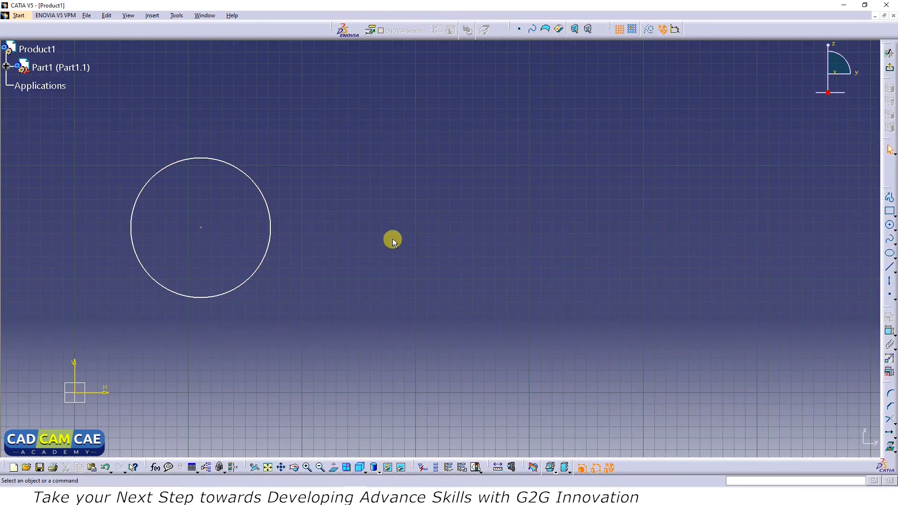
Copy the circle to the right with Translate in duplicate mode, using one instance and a start point near its centre.
left_click_drag(320, 132, 83, 332)
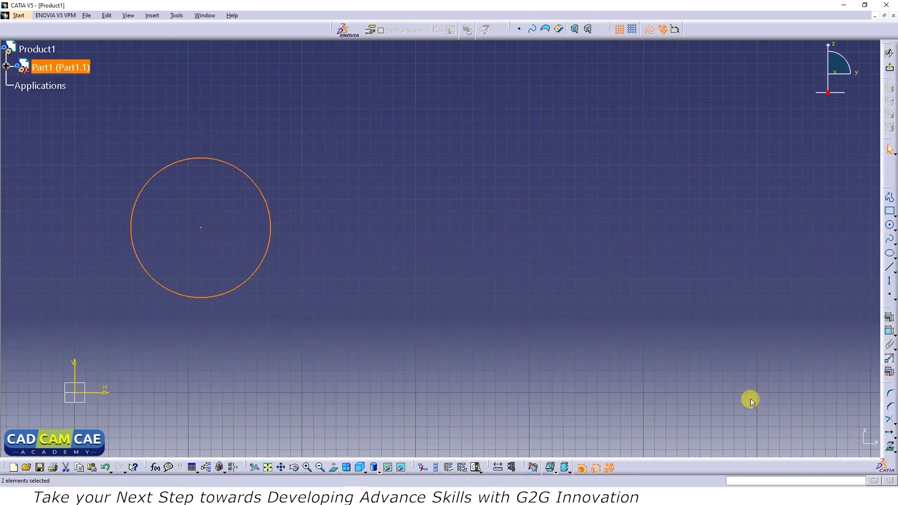
left_click(889, 433)
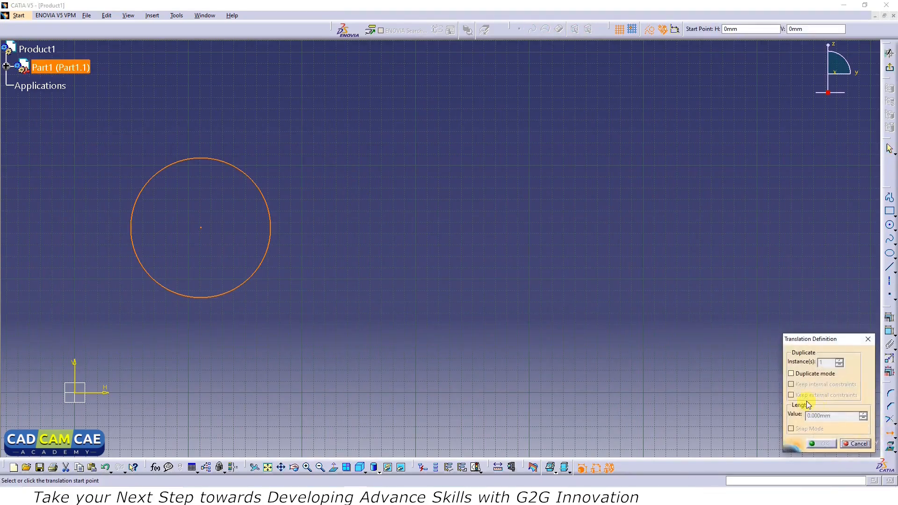
left_click(790, 373)
double_click(824, 363)
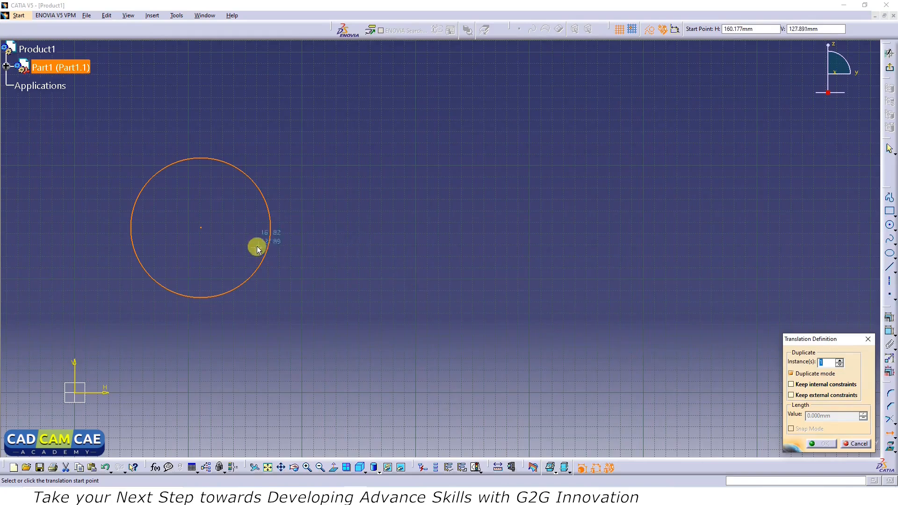
left_click(219, 227)
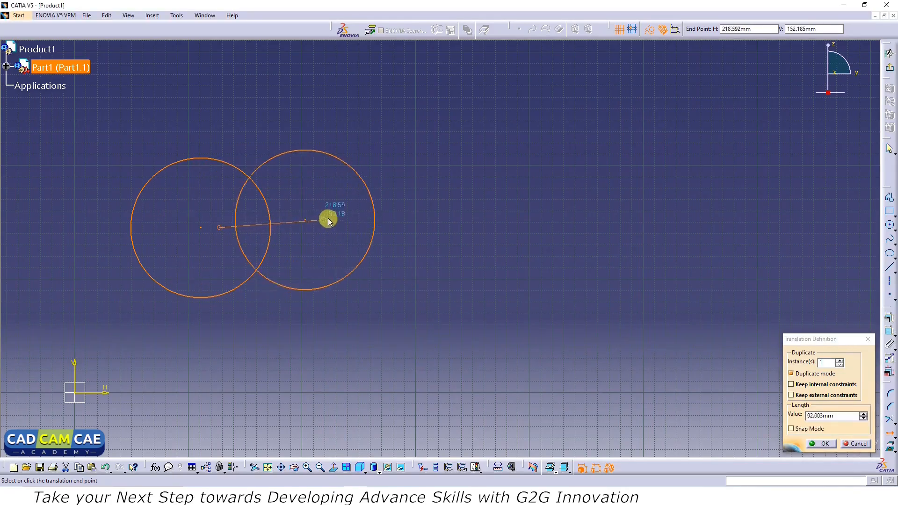
left_click(503, 213)
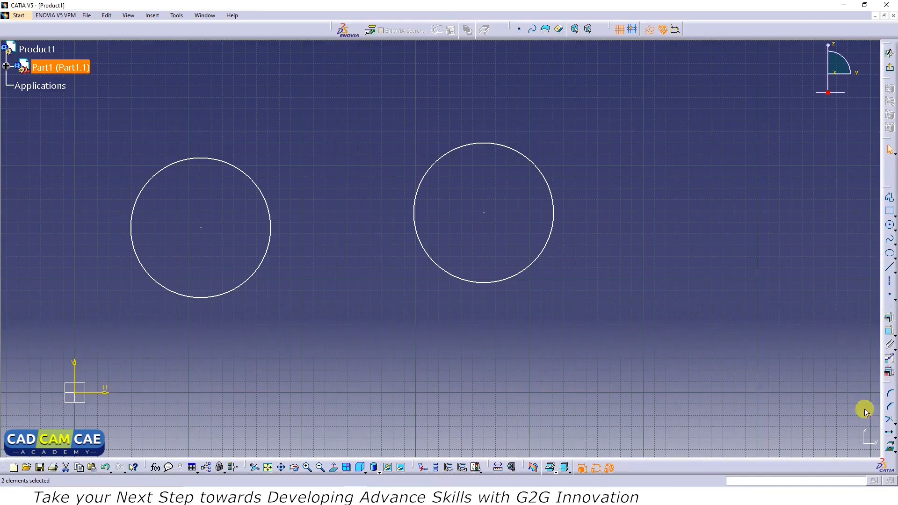
Create 5 duplicates of the right-hand circle with Translate, starting from its centre and running down to the left.
left_click_drag(556, 118, 353, 301)
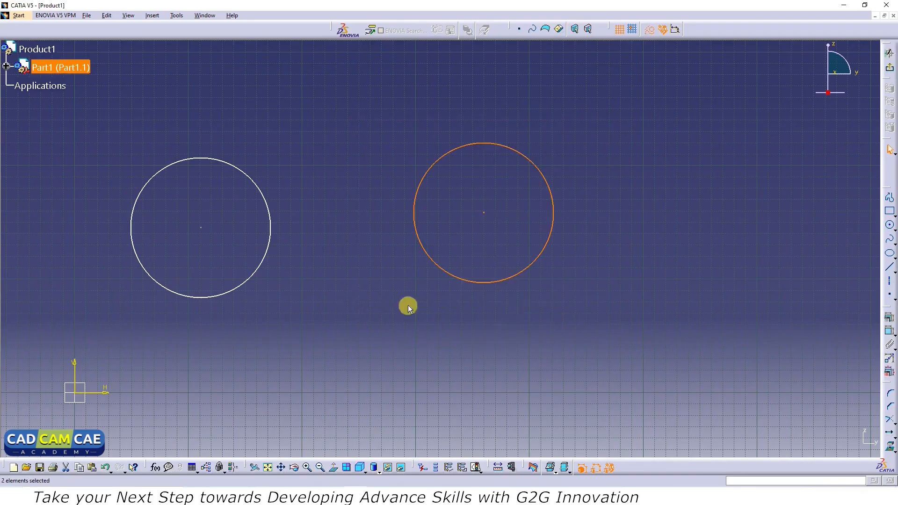
left_click(888, 430)
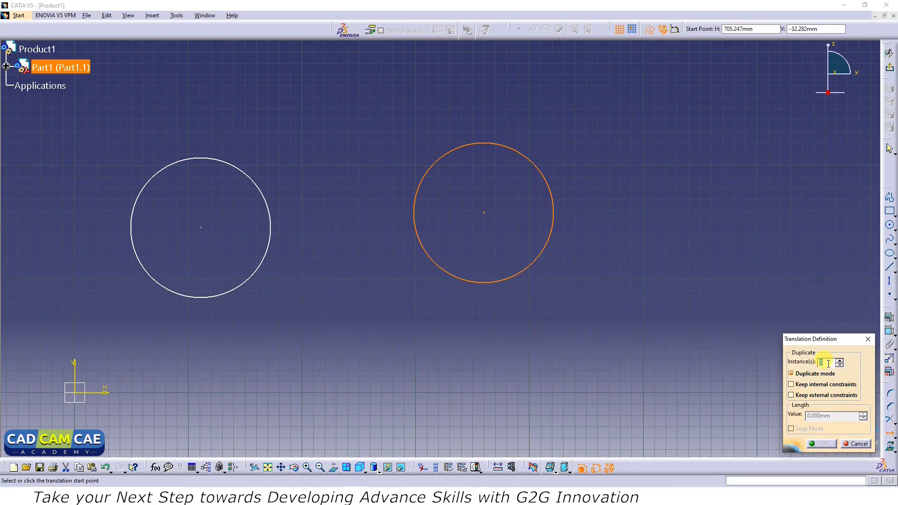
type("5")
left_click(484, 213)
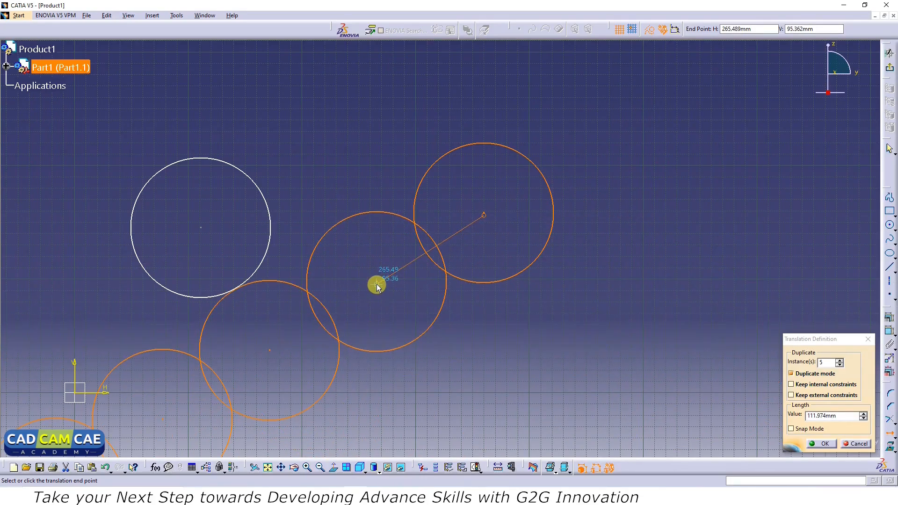
left_click(383, 248)
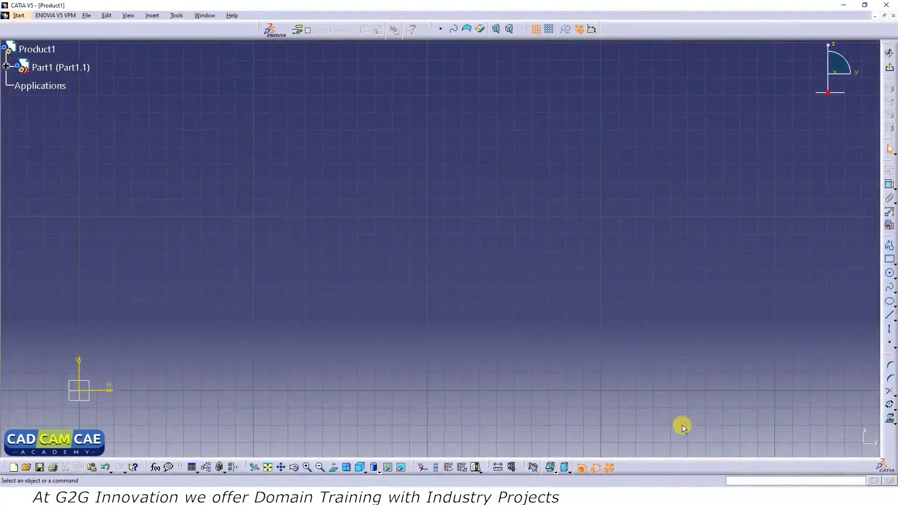
left_click(152, 16)
mouse_move(166, 60)
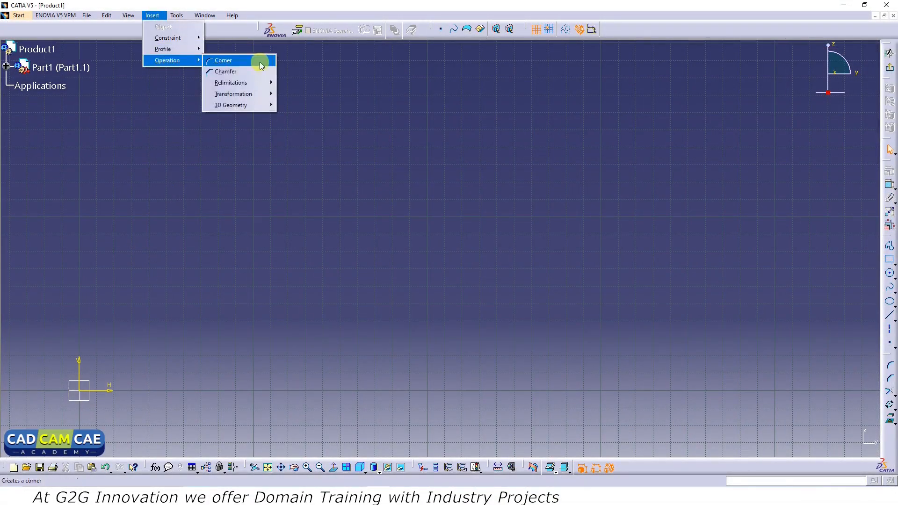
mouse_move(263, 94)
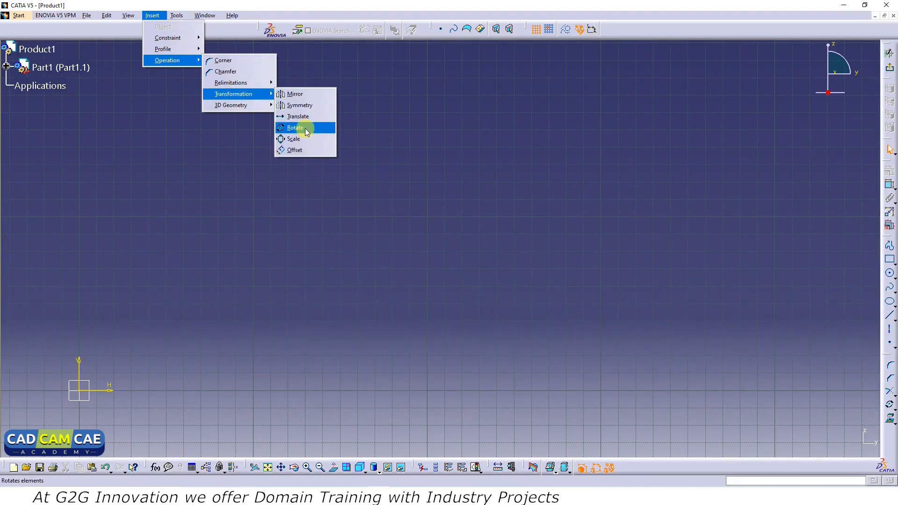
left_click(632, 320)
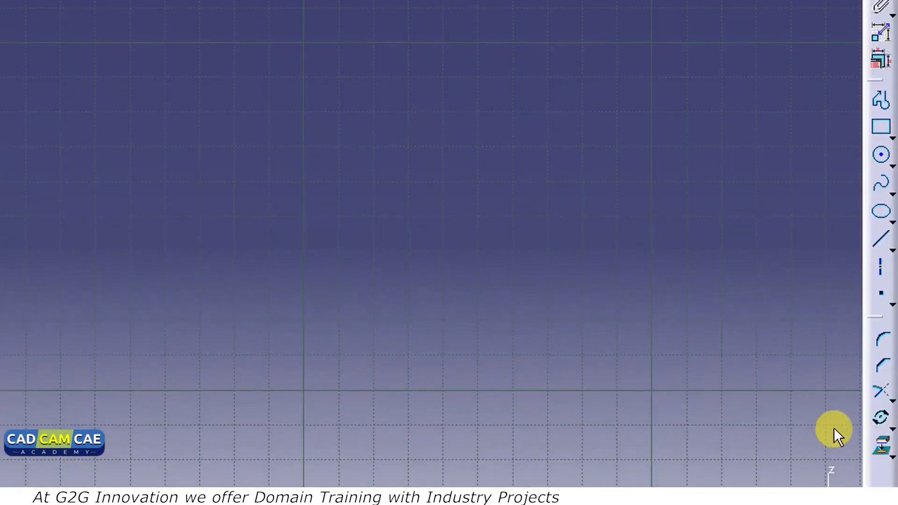
left_click(891, 426)
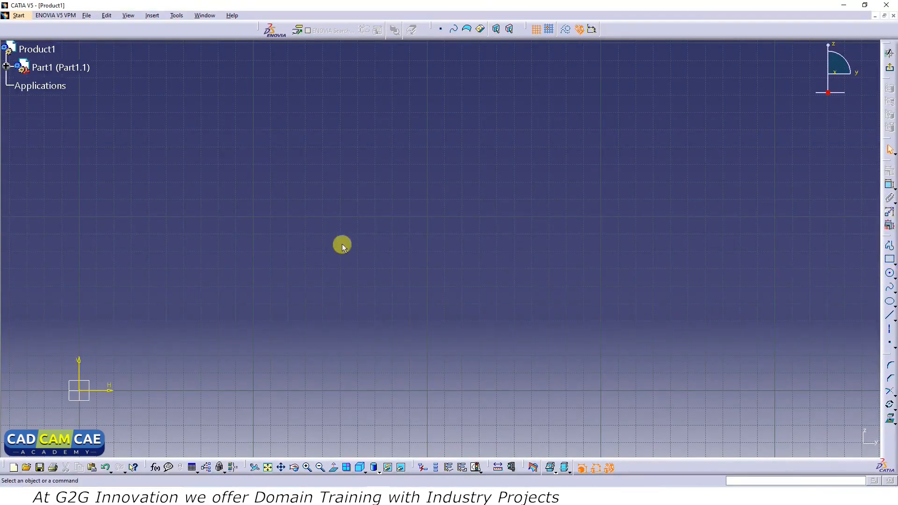
Draw a circle centred at about H 164 mm and V 84 mm in the empty sketch.
left_click(888, 273)
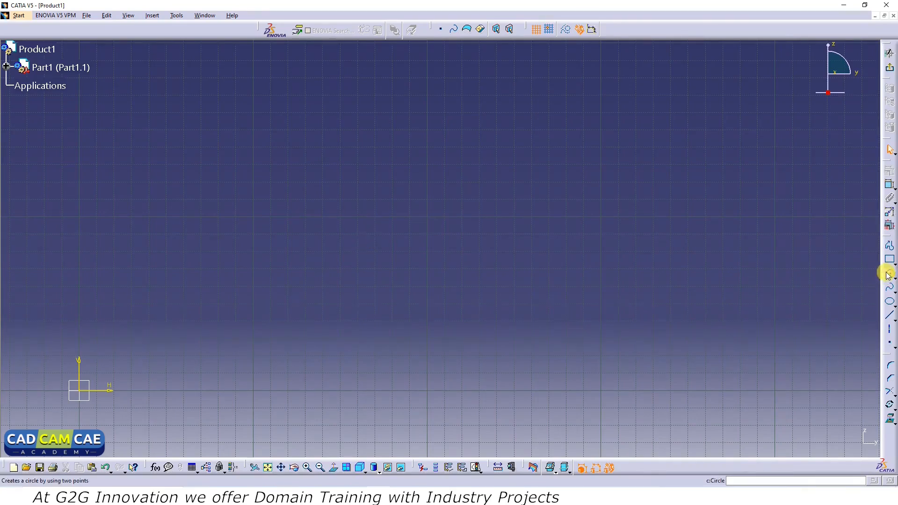
left_click(365, 245)
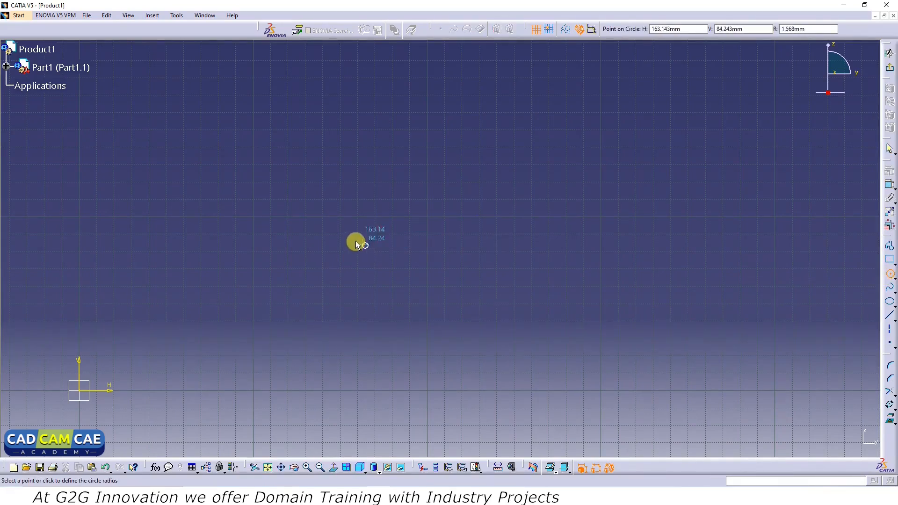
left_click(319, 218)
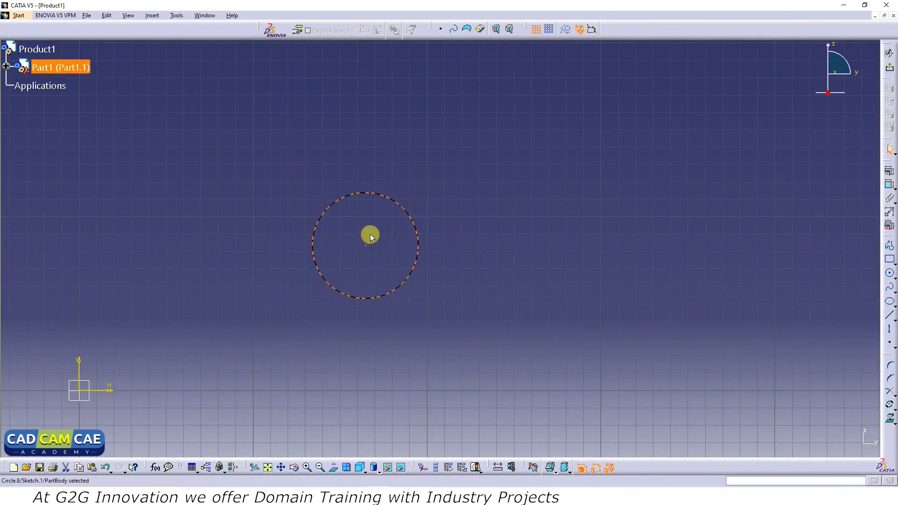
left_click(517, 235)
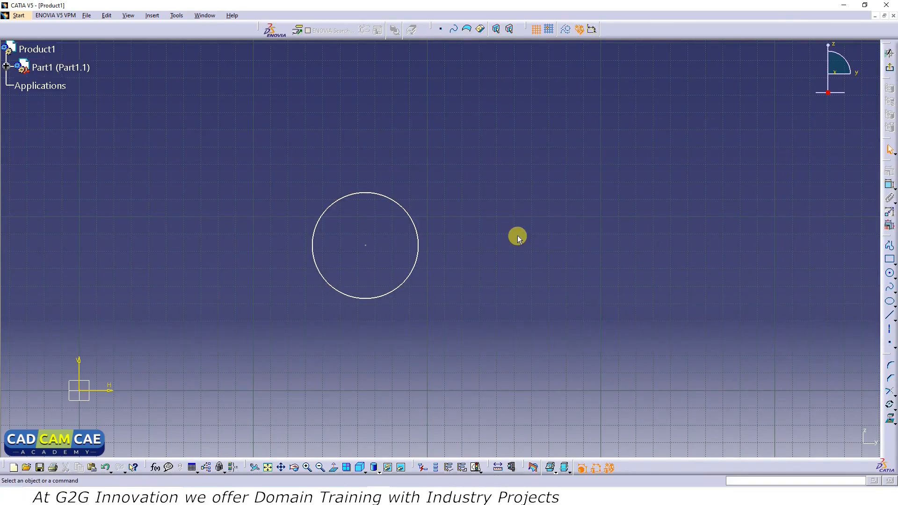
Rotate the circle clockwise with Rotate, duplicate mode off, around a centre point to its right, starting from a reference point above it.
left_click_drag(431, 164, 218, 358)
left_click(889, 405)
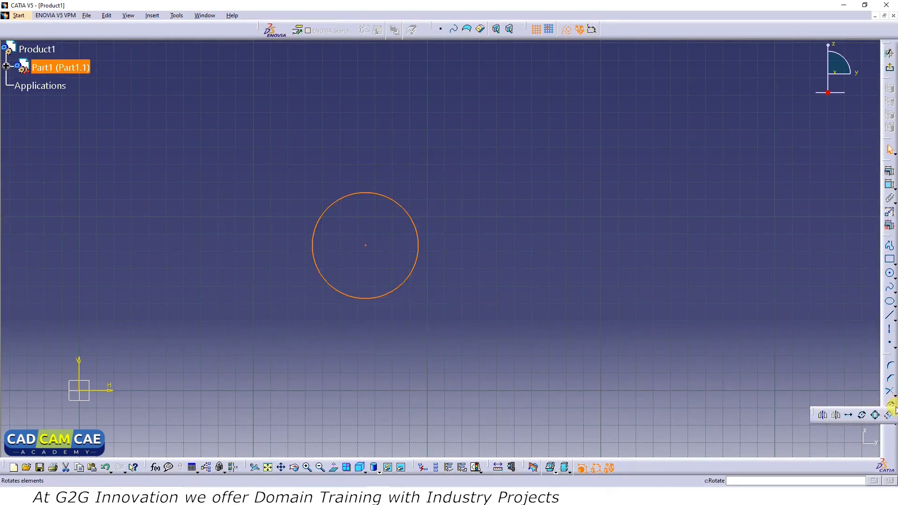
left_click(863, 415)
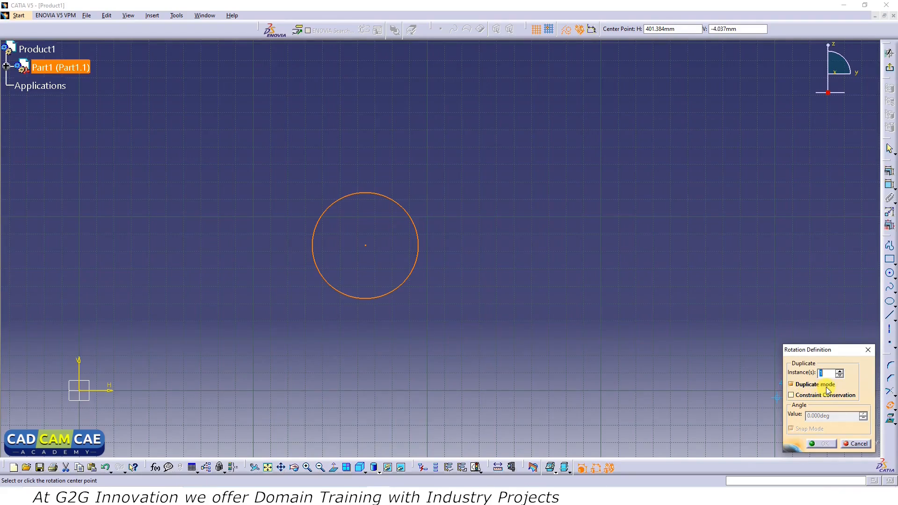
left_click(791, 384)
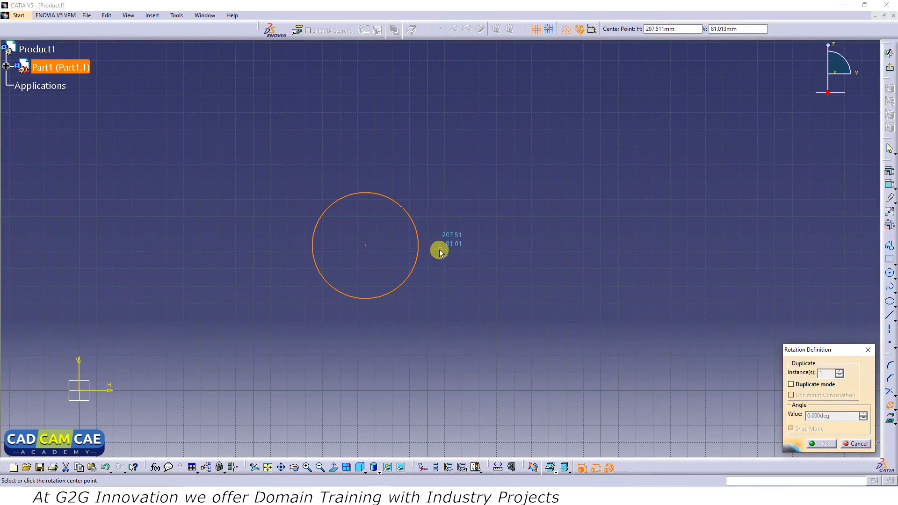
left_click(481, 248)
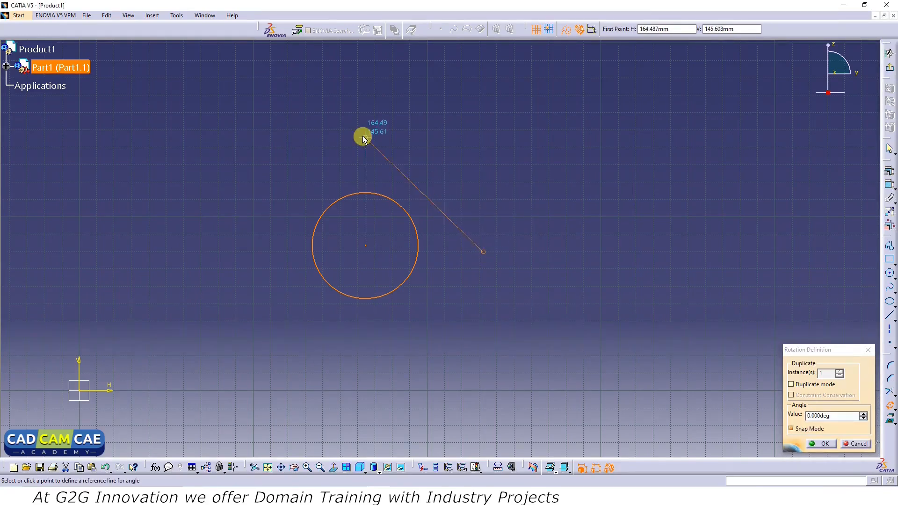
left_click(361, 133)
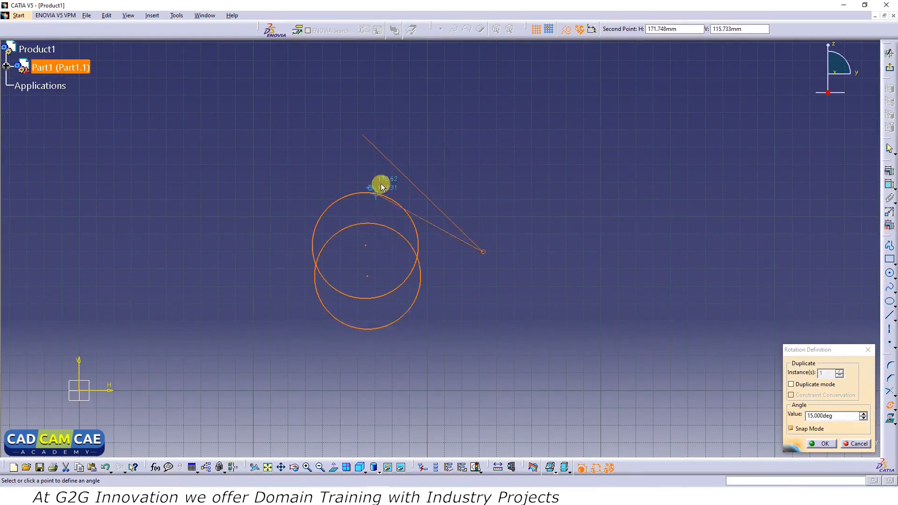
left_click(509, 175)
Rotate the circle counterclockwise without duplicating it, around a point below it, from a horizontal reference line to straight above the point.
left_click_drag(527, 75, 303, 216)
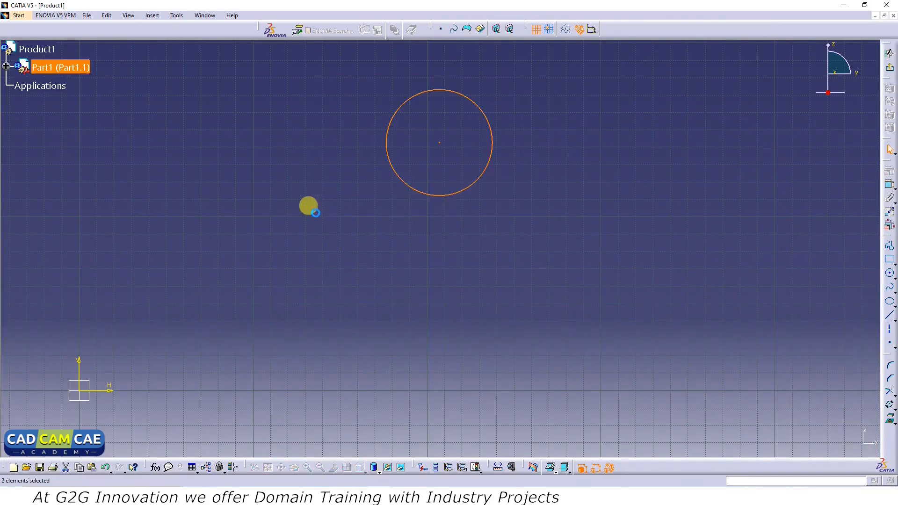
left_click(891, 407)
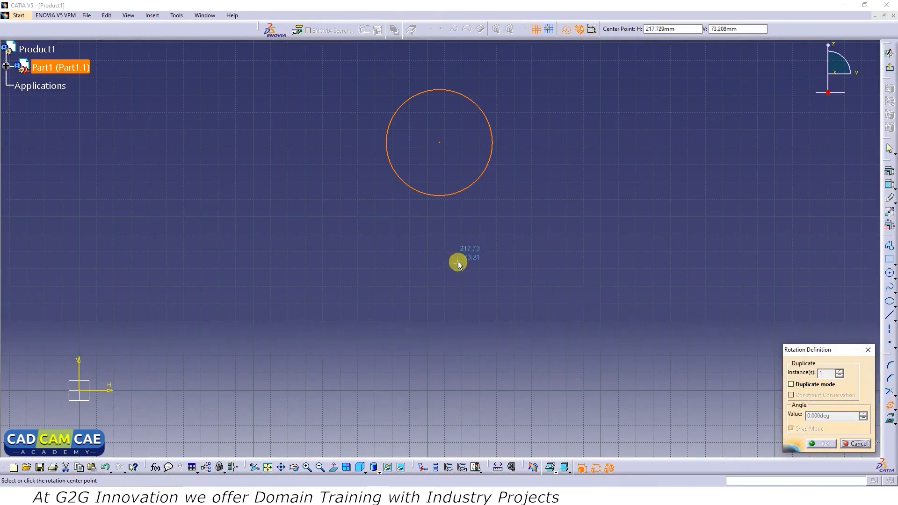
left_click(431, 266)
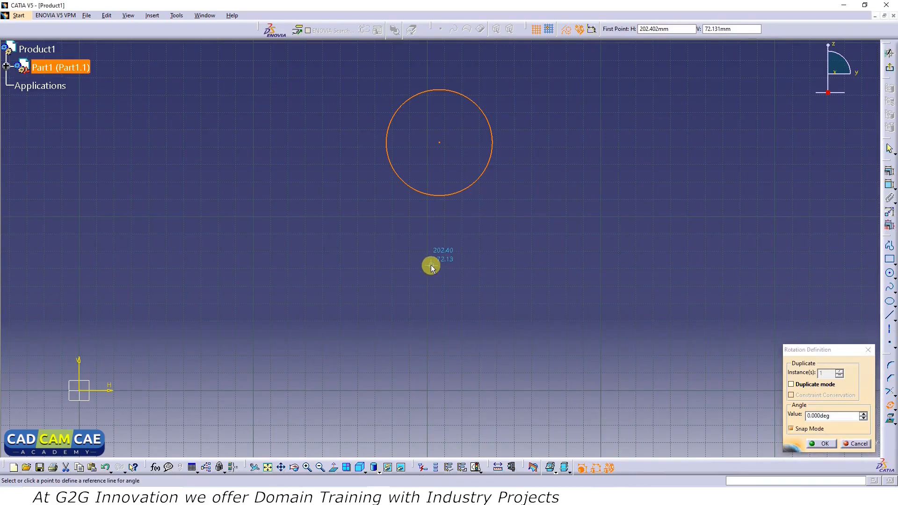
left_click(634, 268)
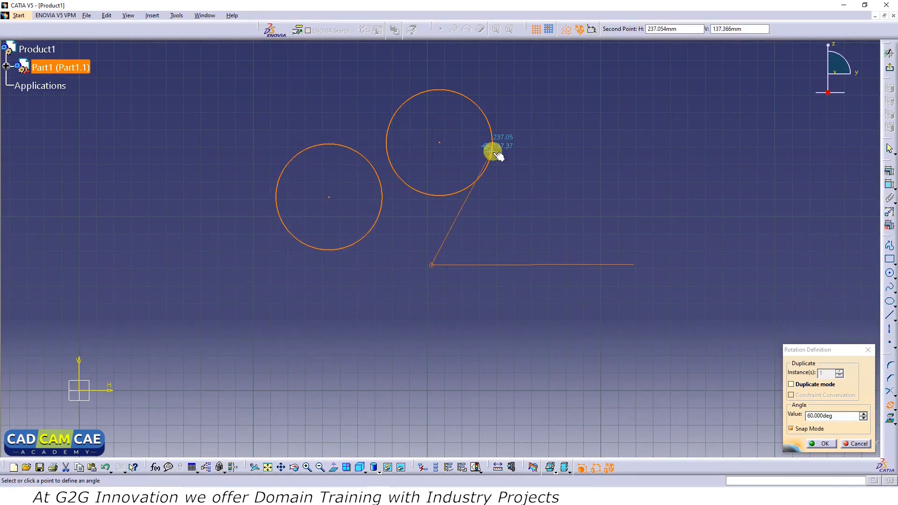
left_click(440, 147)
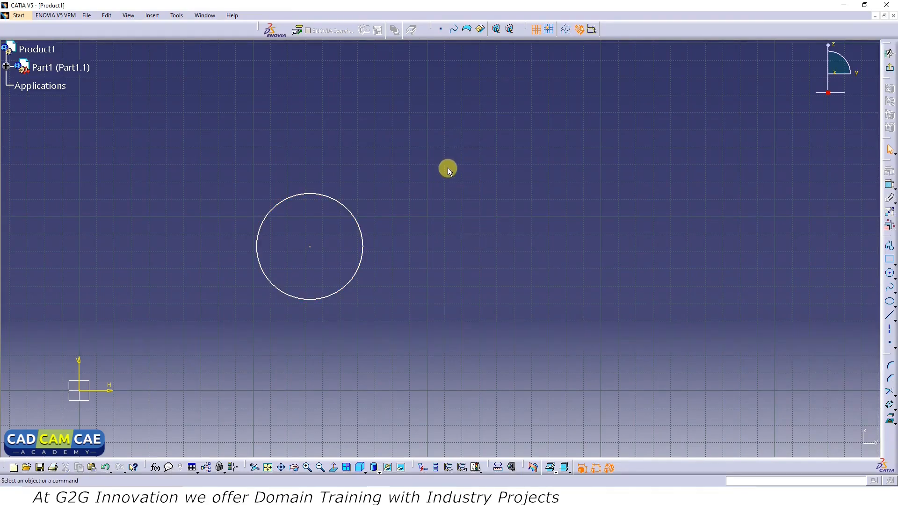
Copy the circle with Rotate in duplicate mode, using 1 instance and a counterclockwise turn around a point to its right.
left_click_drag(444, 134, 143, 324)
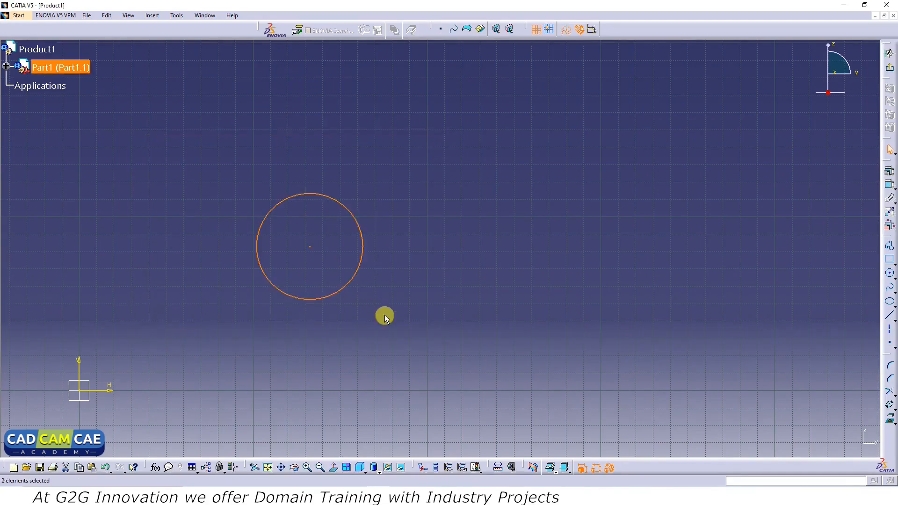
left_click(889, 405)
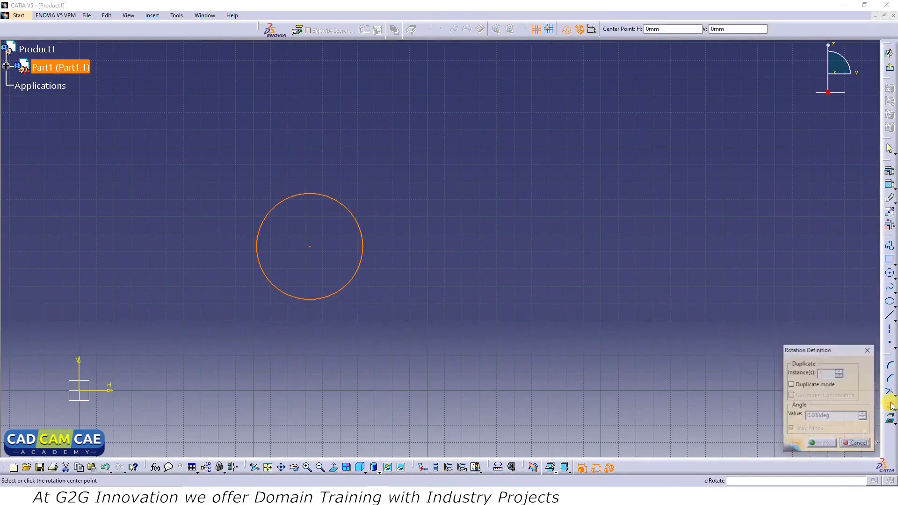
left_click(795, 385)
double_click(827, 373)
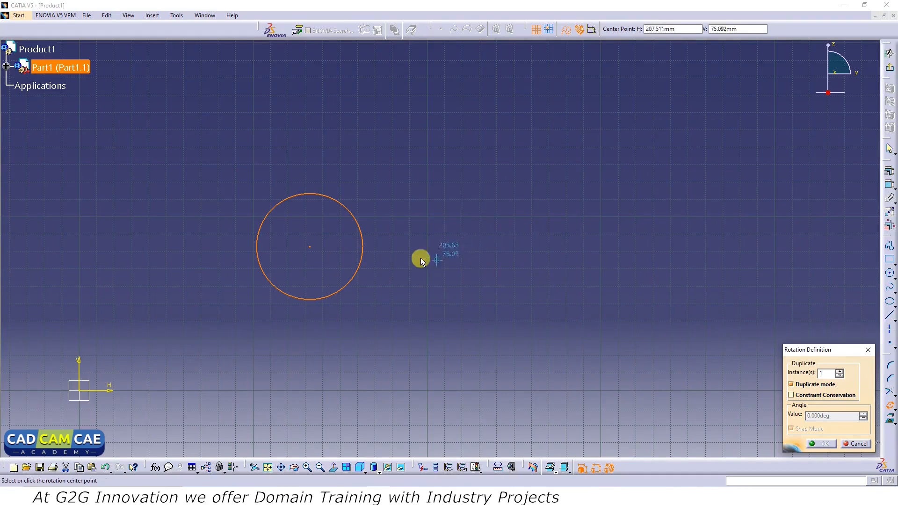
left_click(413, 246)
left_click(413, 247)
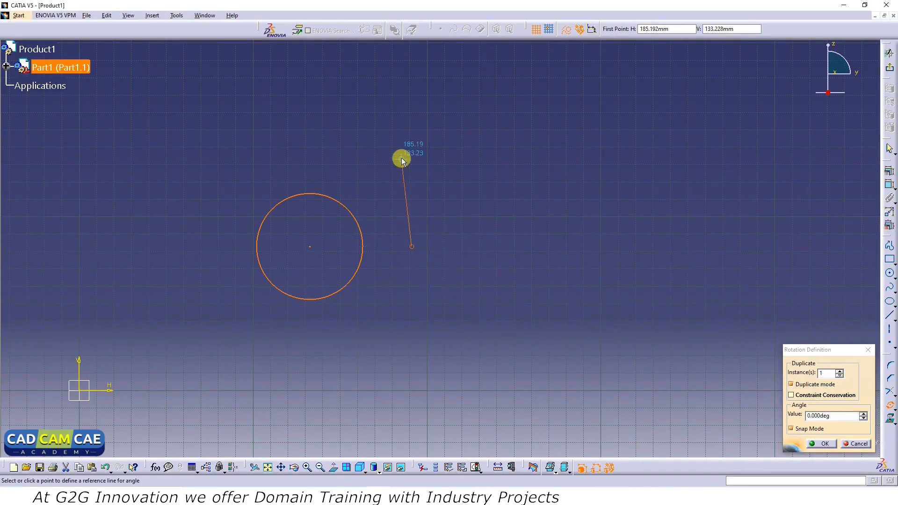
left_click(397, 111)
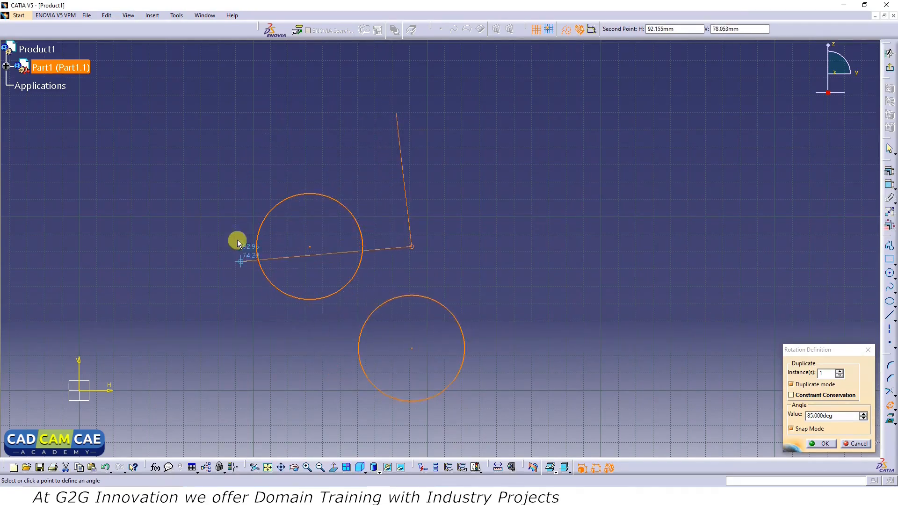
left_click(223, 280)
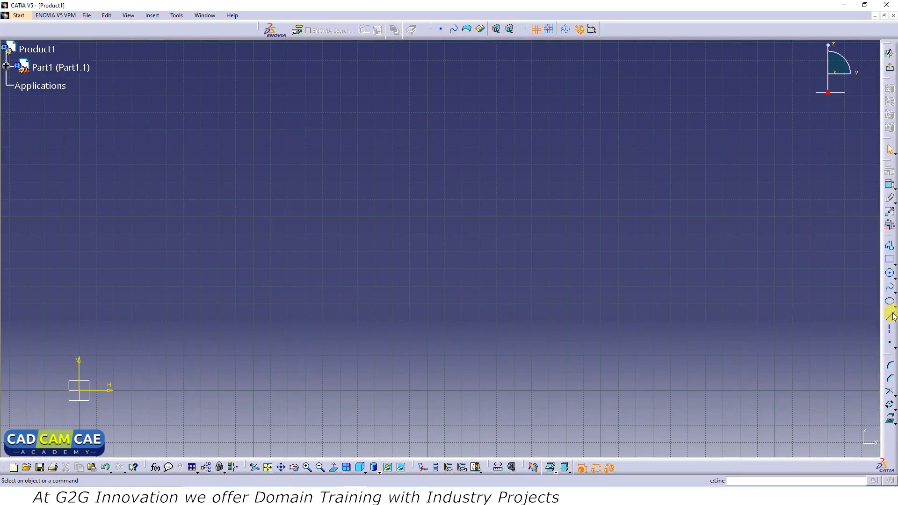
Draw a closed profile of six lines and one tangent arc on the right side, starting at about H 241 mm and V 111 mm.
left_click(890, 246)
left_click(498, 196)
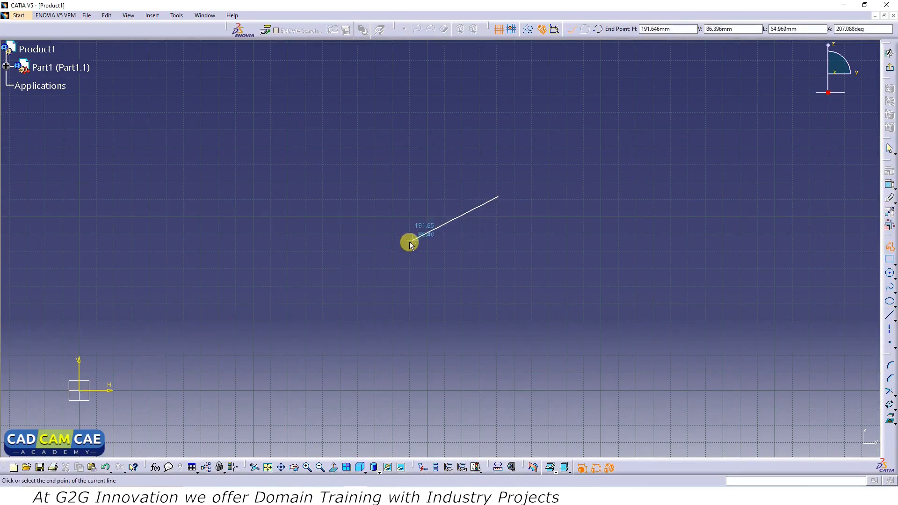
left_click(367, 255)
left_click(421, 327)
left_click(502, 343)
left_click(581, 328)
left_click_drag(601, 282, 606, 242)
left_click(587, 220)
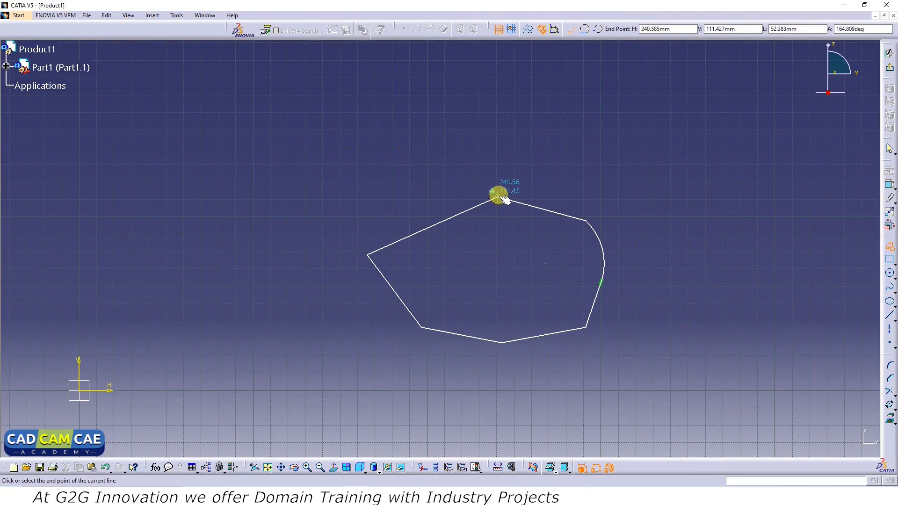
left_click(498, 196)
left_click(675, 202)
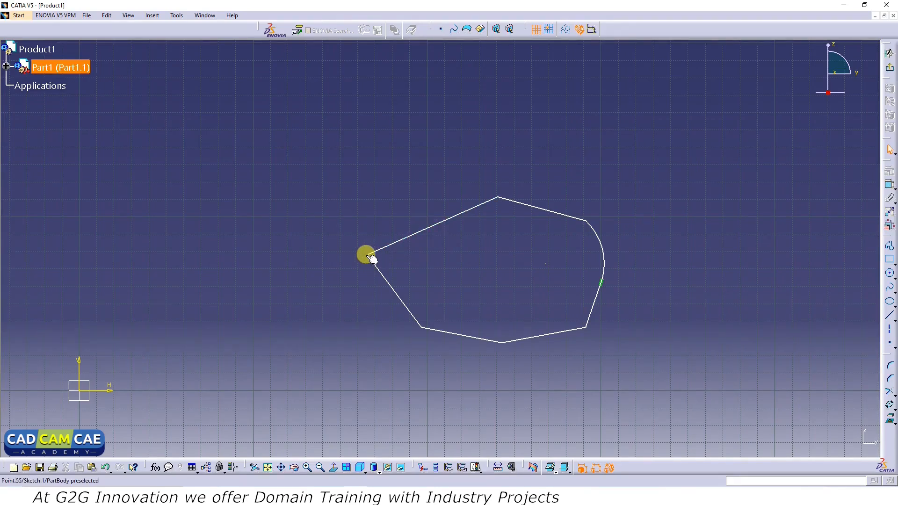
Duplicate the profile's upper-left line with Rotate around its left vertex, using 1 instance, no constraint conservation and a counterclockwise turn.
left_click(435, 225)
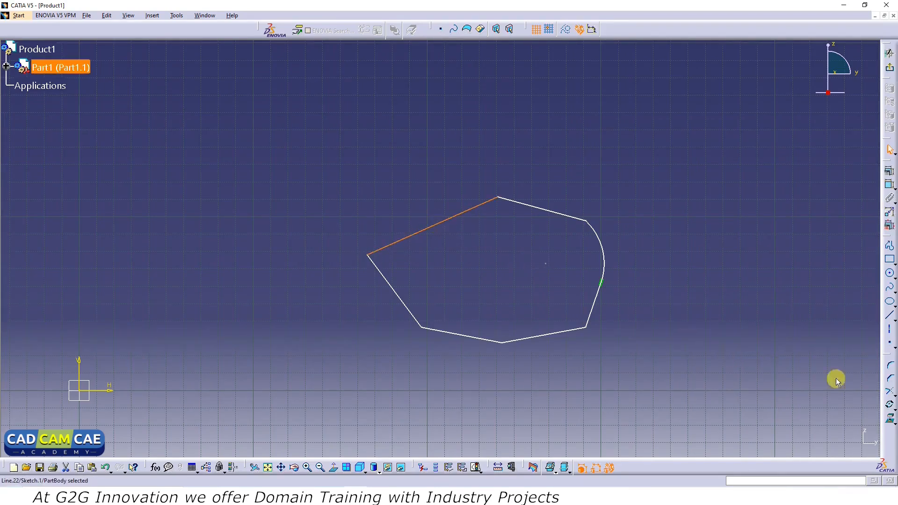
left_click(890, 405)
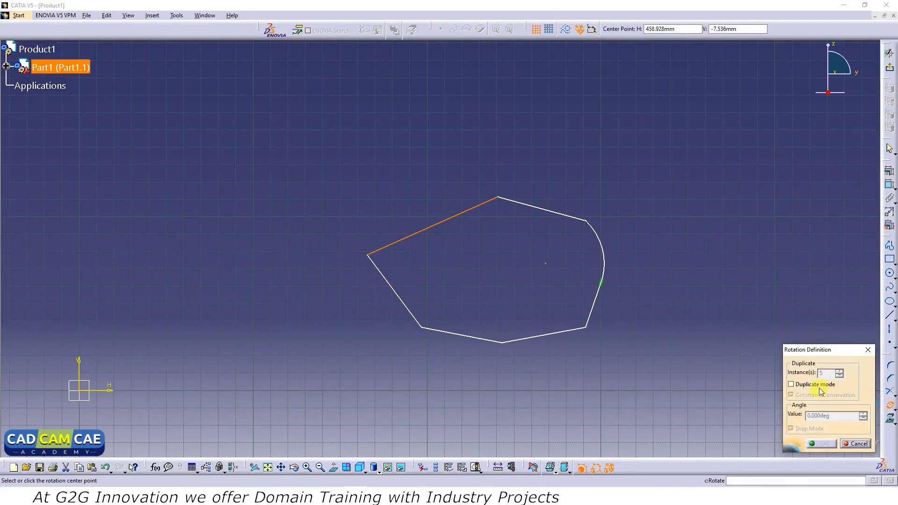
left_click(791, 385)
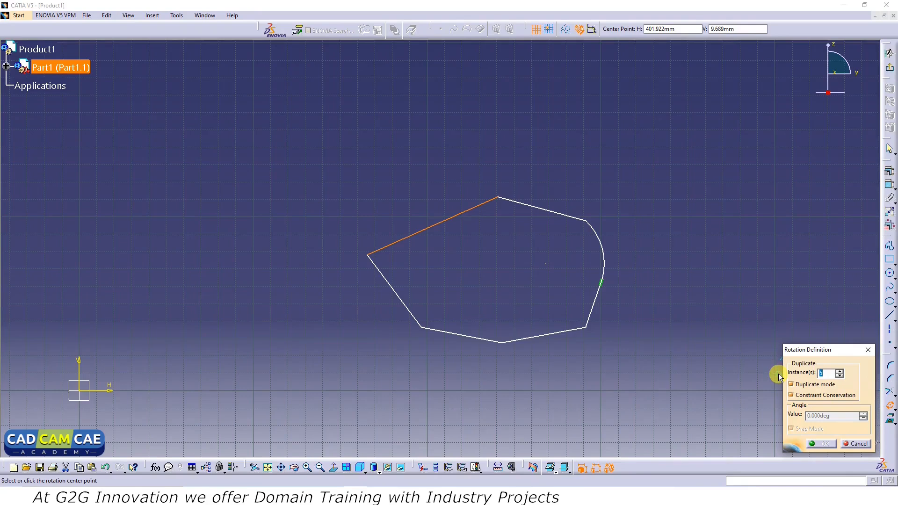
type("1")
left_click(822, 396)
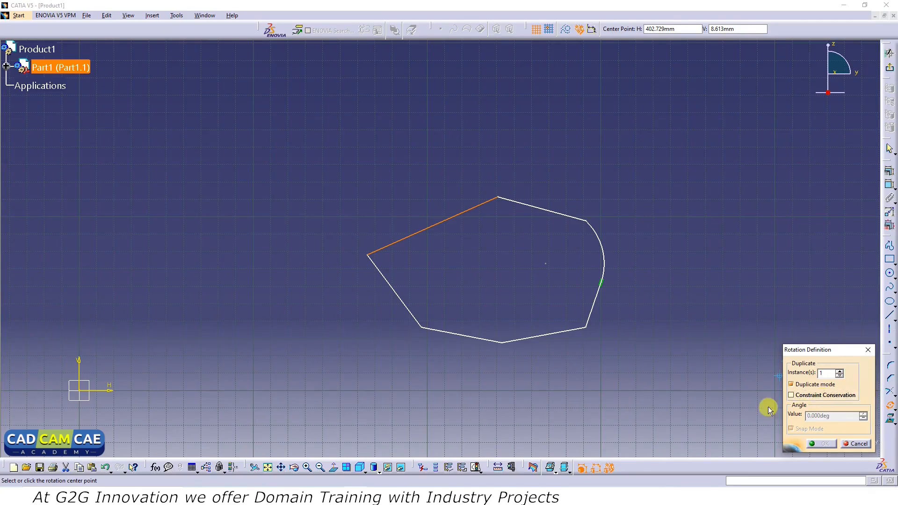
left_click(368, 254)
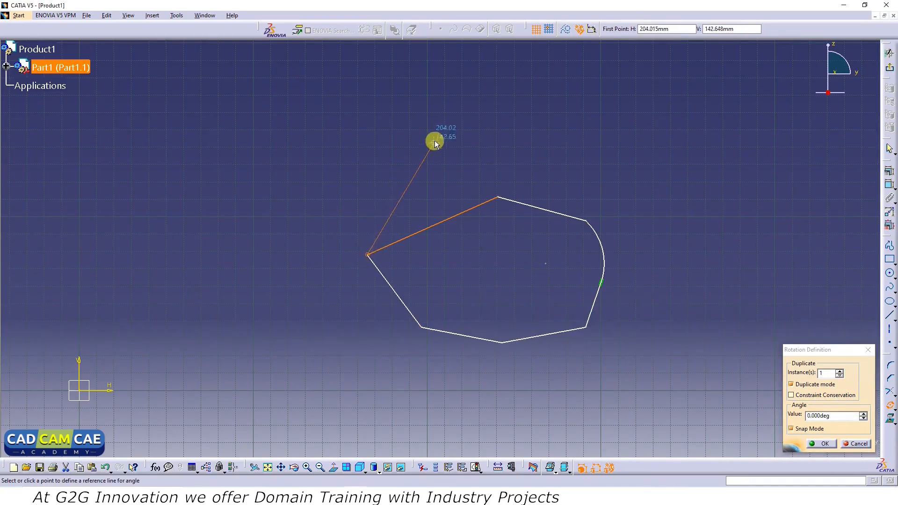
left_click(443, 124)
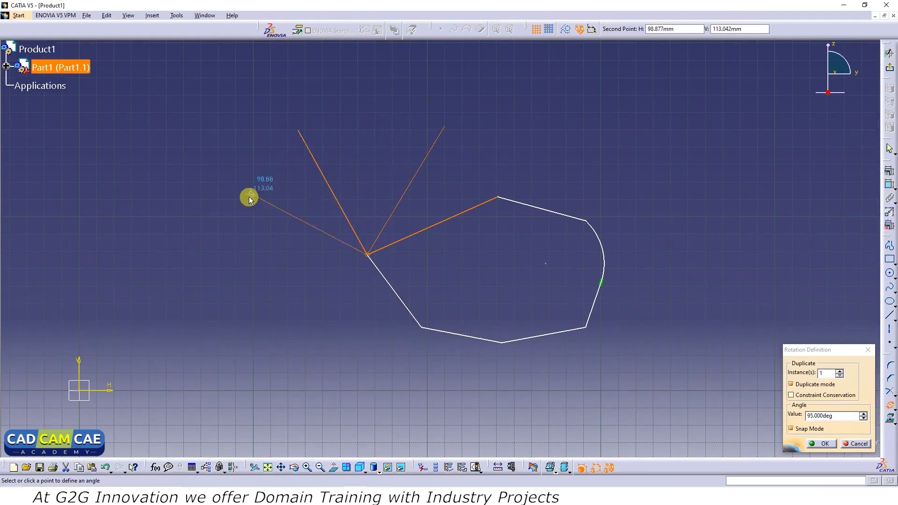
left_click(223, 240)
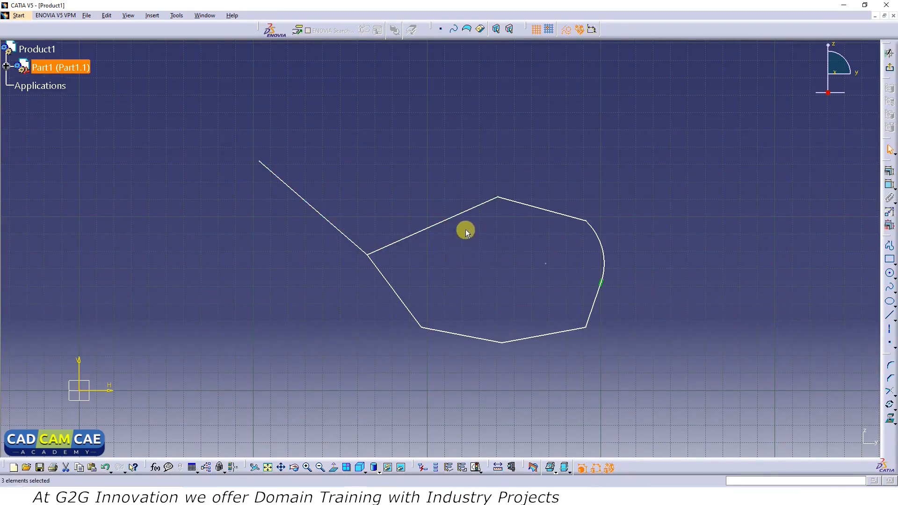
Rotate a duplicate of the upper-left line by 20 degrees around the profile's left vertex, with 1 instance.
left_click(453, 222)
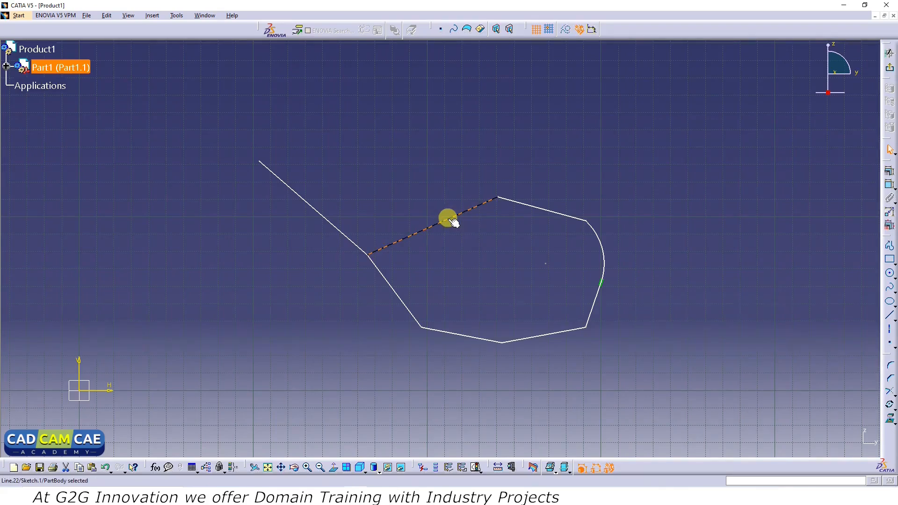
left_click(890, 406)
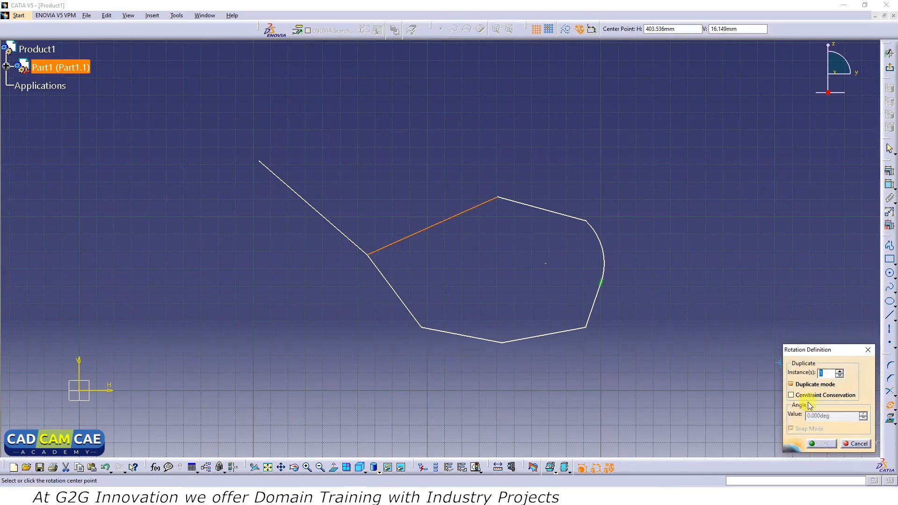
left_click(368, 255)
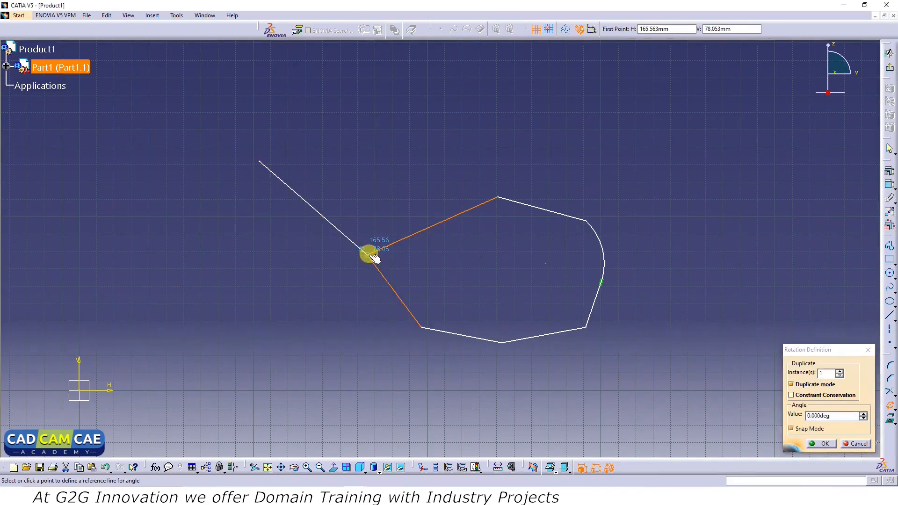
left_click(470, 122)
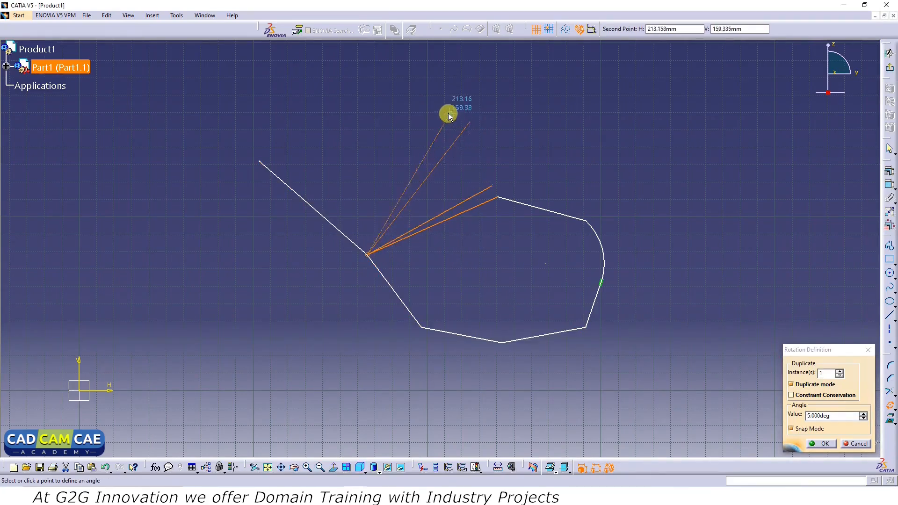
left_click_drag(843, 418, 757, 416)
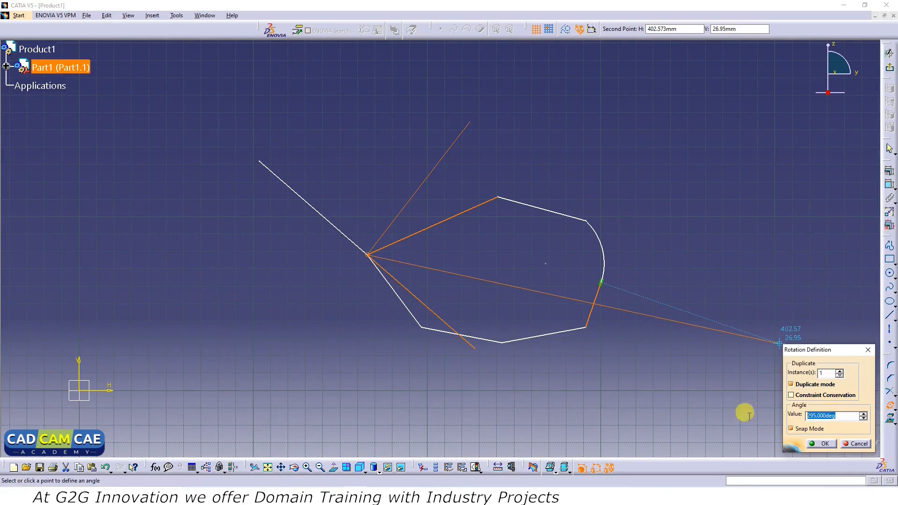
type("10")
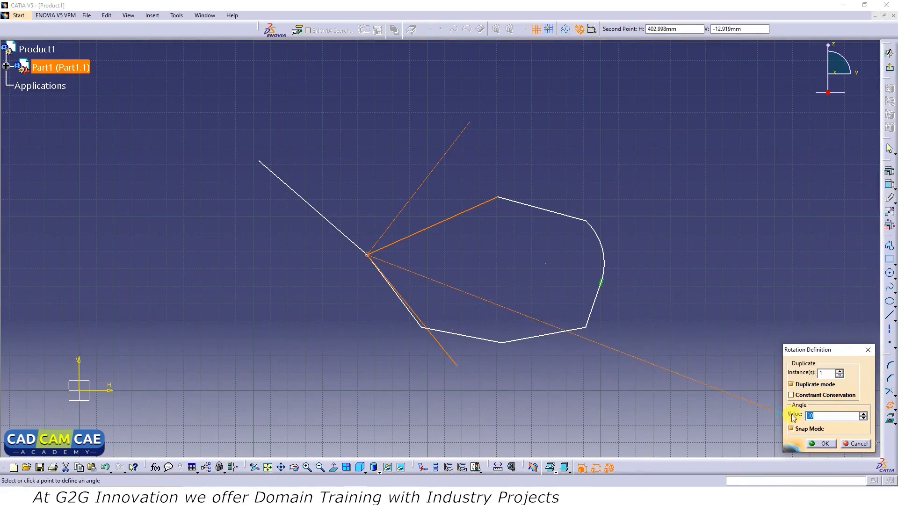
type("2")
left_click(822, 445)
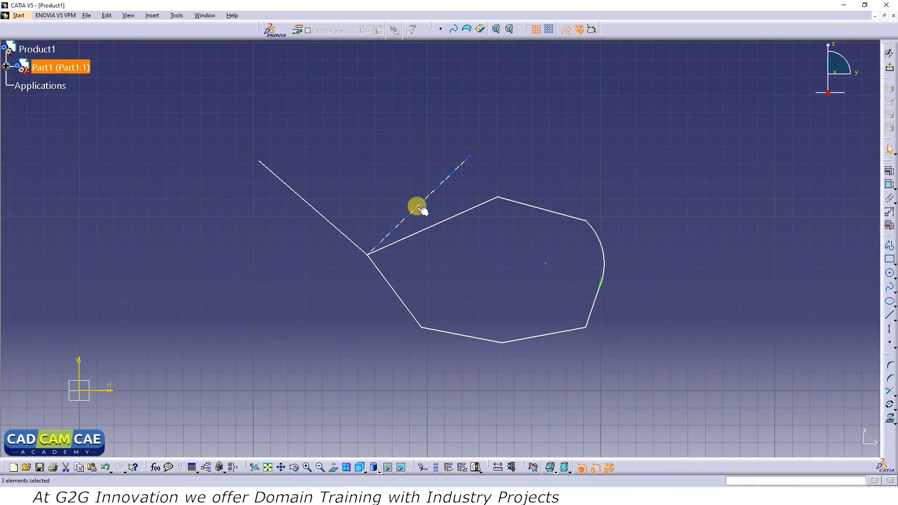
Delete both rotated copies of the line, keeping only the closed profile.
key("Delete")
left_click(343, 234)
Rotate duplicates of the upper-left line around the profile's left vertex, with 5 instances at 5 degrees and constraint conservation enabled.
left_click(422, 232)
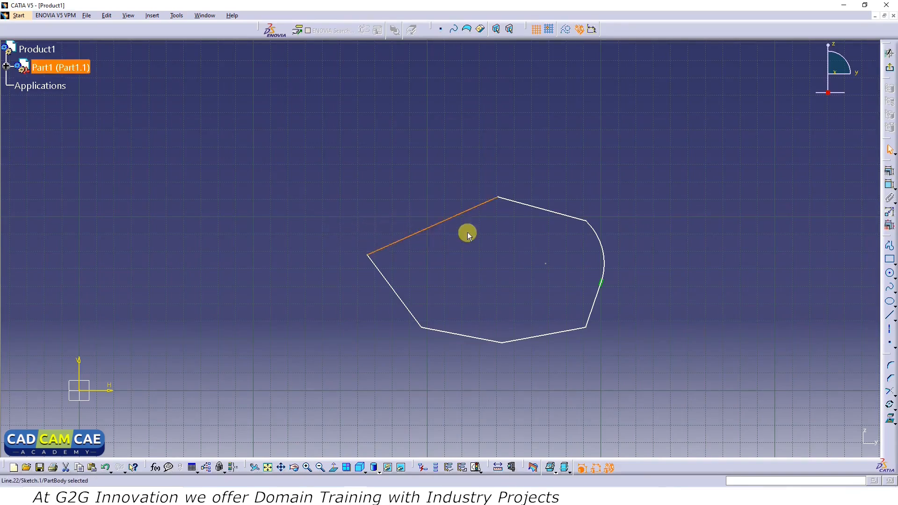
left_click(890, 407)
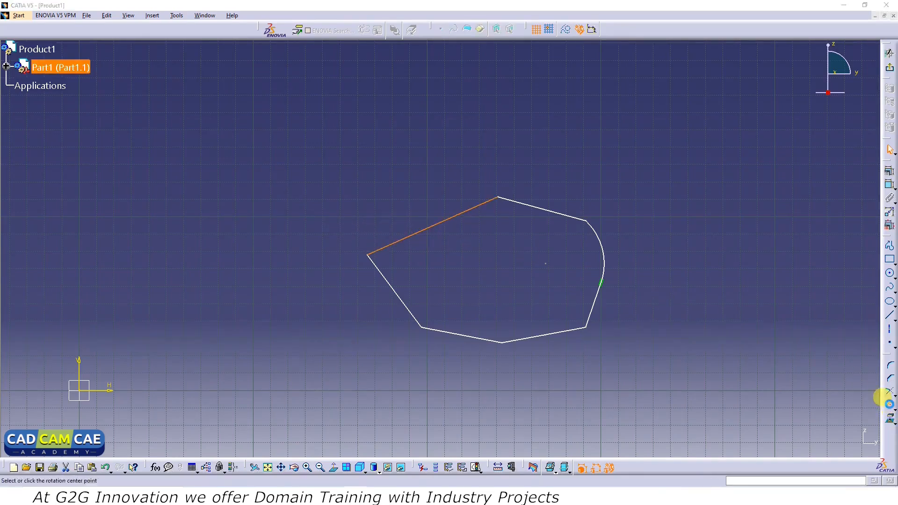
type("5")
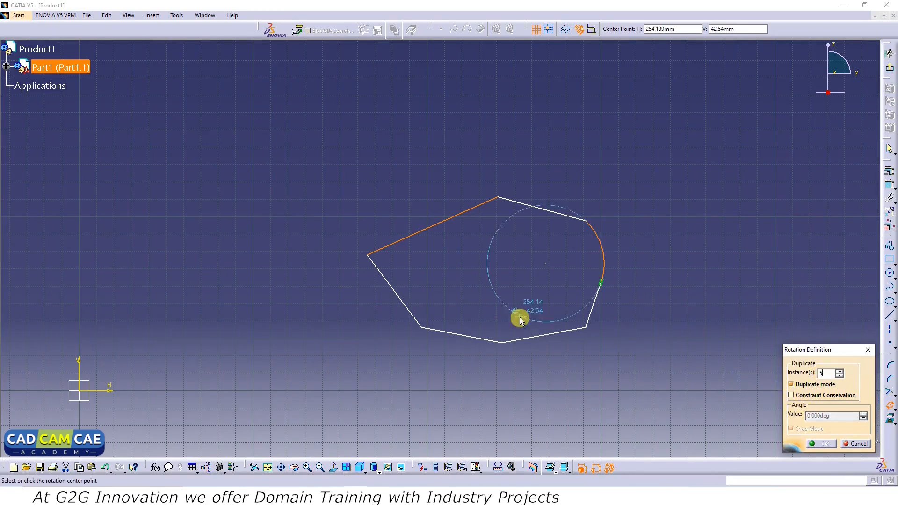
left_click(369, 254)
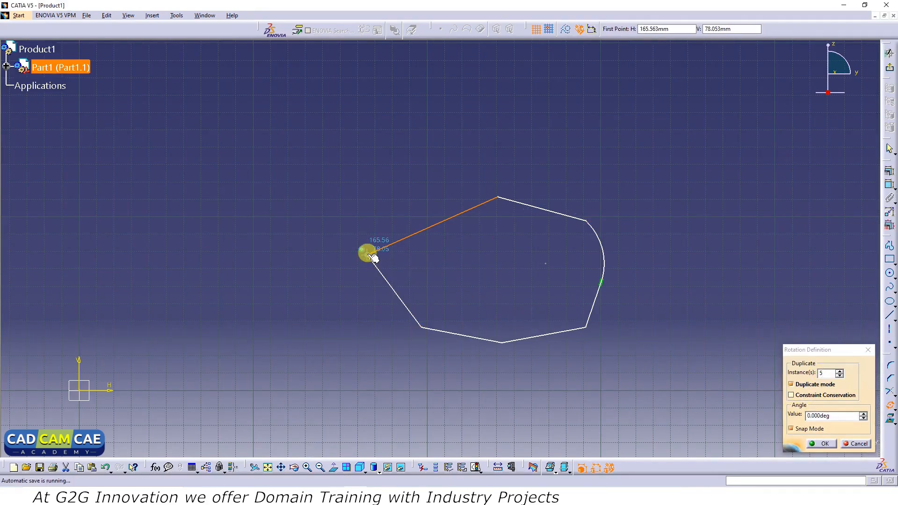
left_click(421, 108)
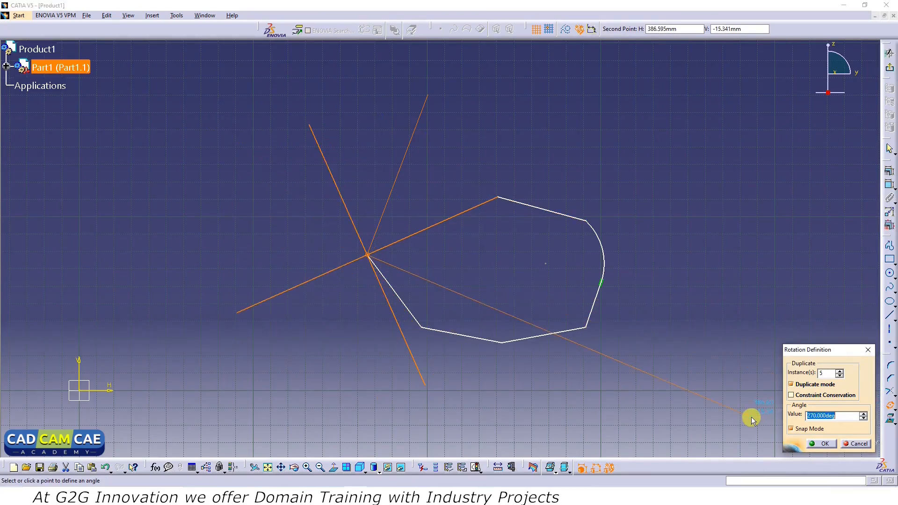
type("5")
left_click(791, 395)
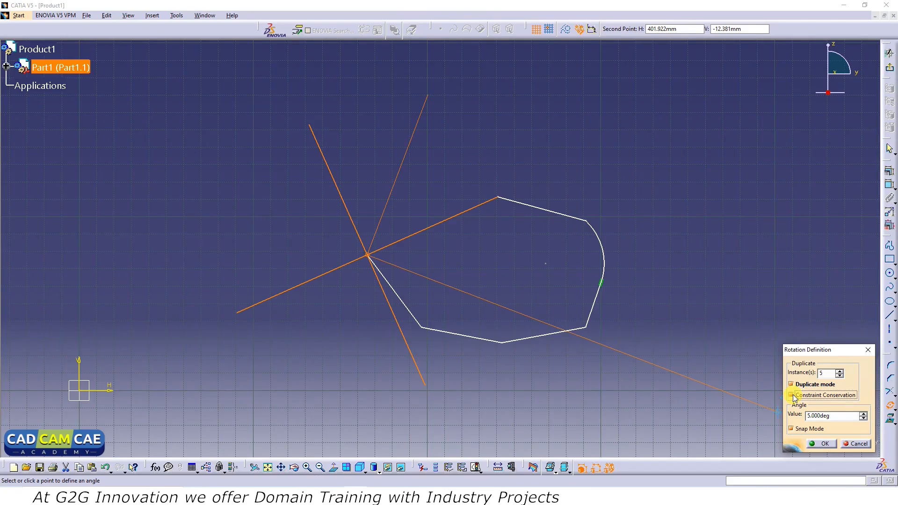
left_click(819, 444)
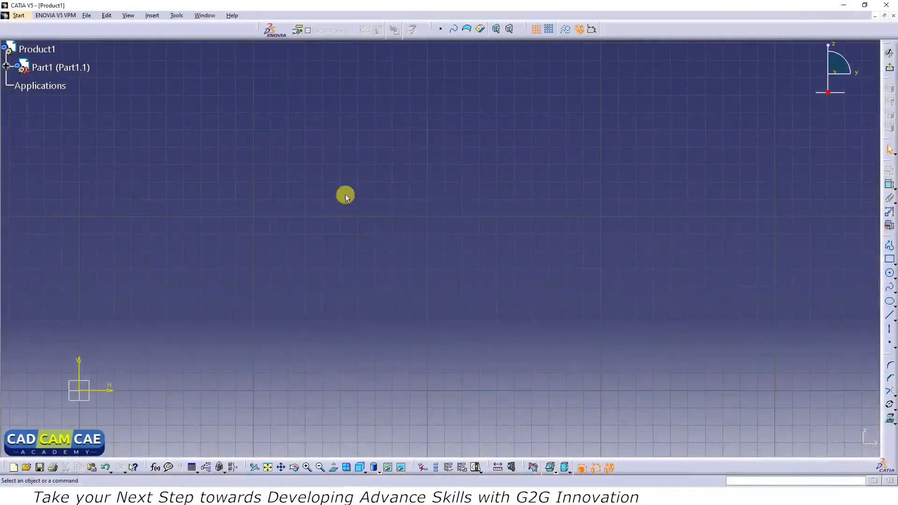
left_click(152, 15)
mouse_move(164, 61)
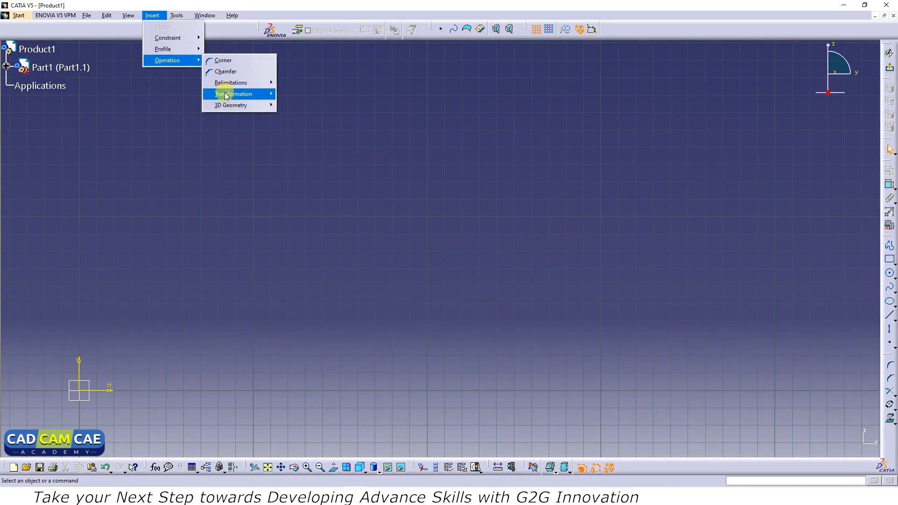
mouse_move(233, 94)
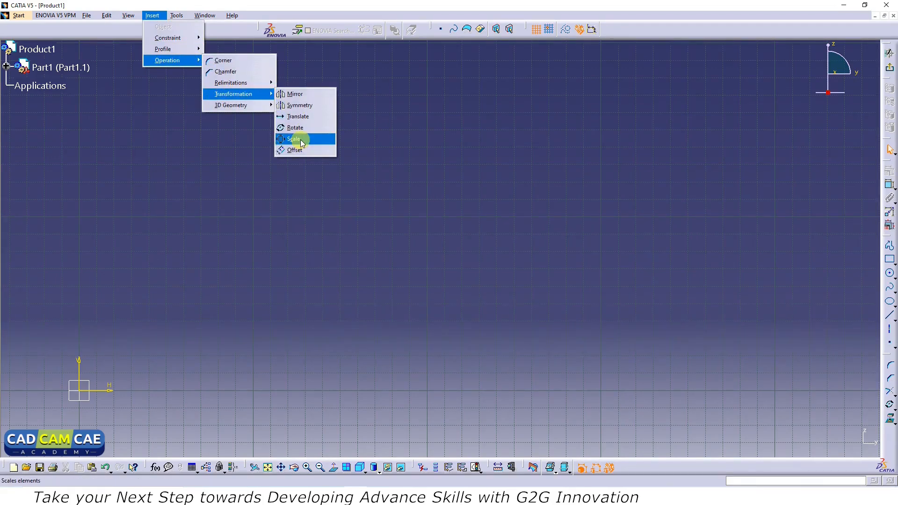
left_click(581, 270)
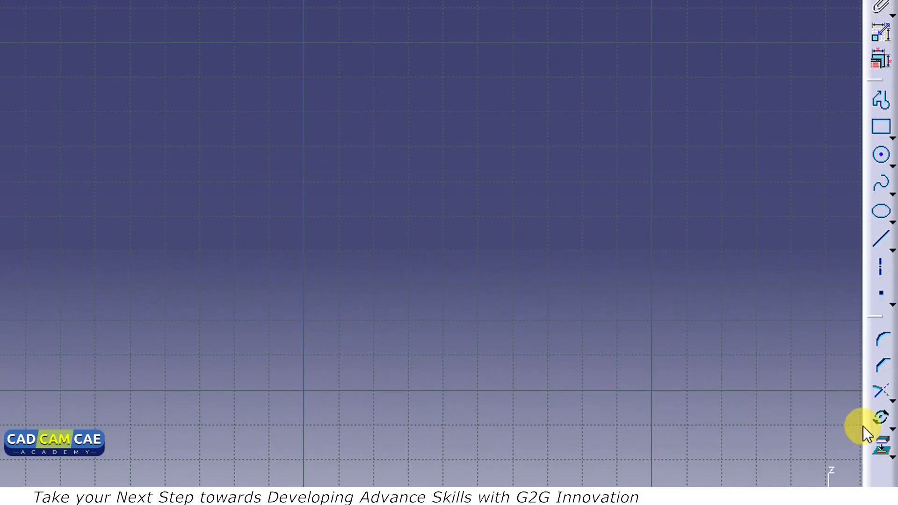
left_click(890, 428)
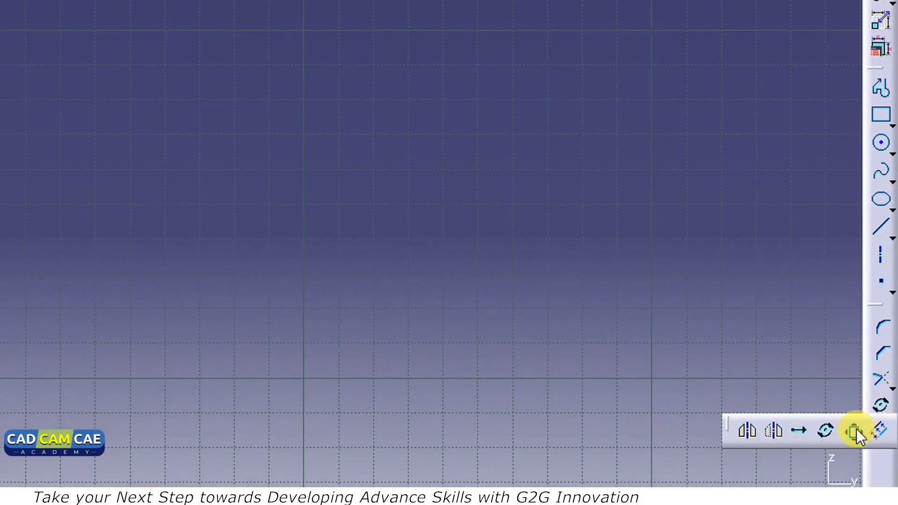
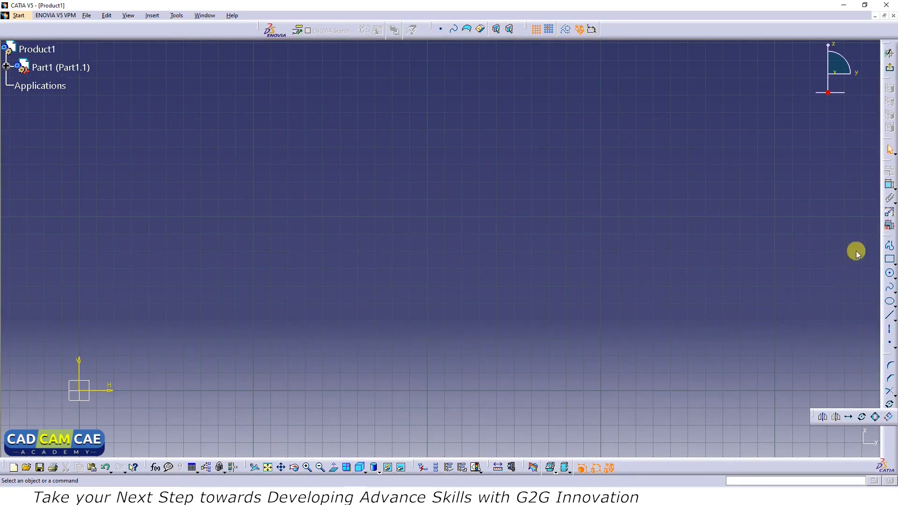
Draw a closed profile of six lines and one tangent arc, with the arc and a short vertical line on its right side.
left_click(890, 247)
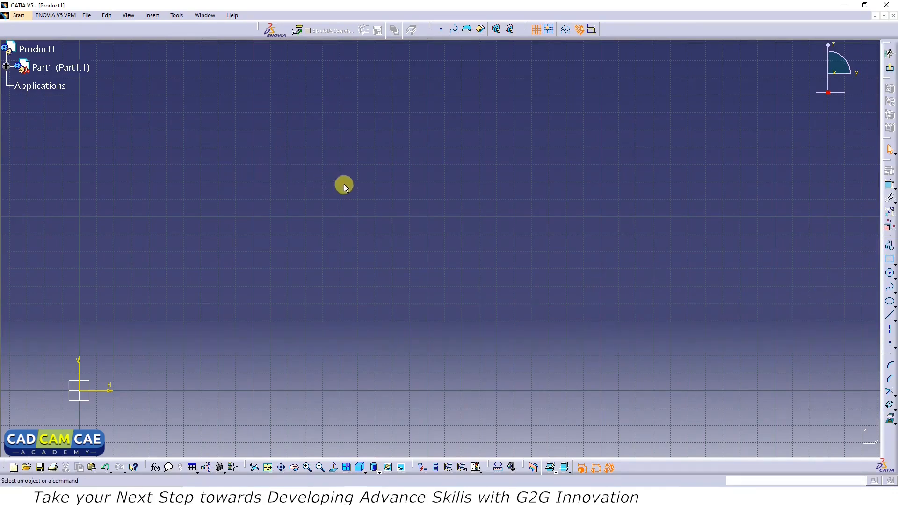
left_click(890, 248)
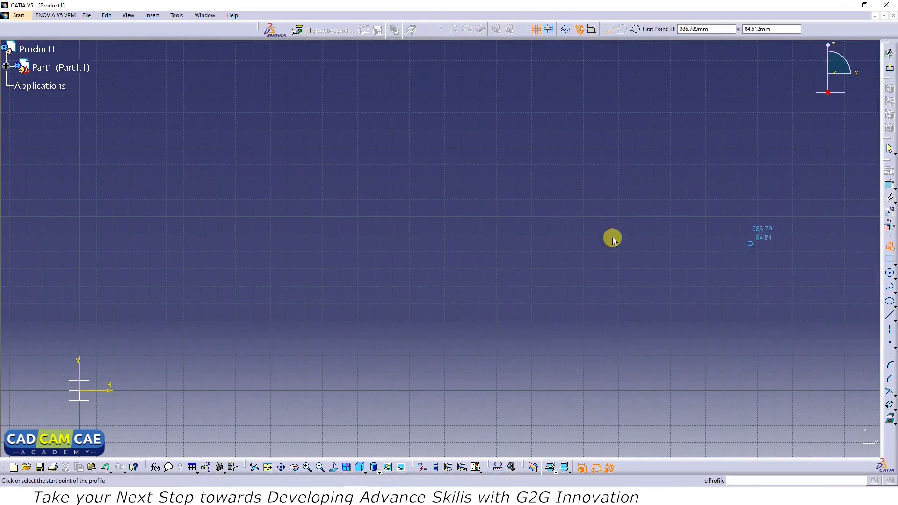
left_click(355, 187)
left_click(283, 260)
left_click(320, 319)
left_click(477, 341)
left_click_drag(492, 275, 486, 269)
left_click(463, 255)
left_click(463, 214)
left_click(355, 187)
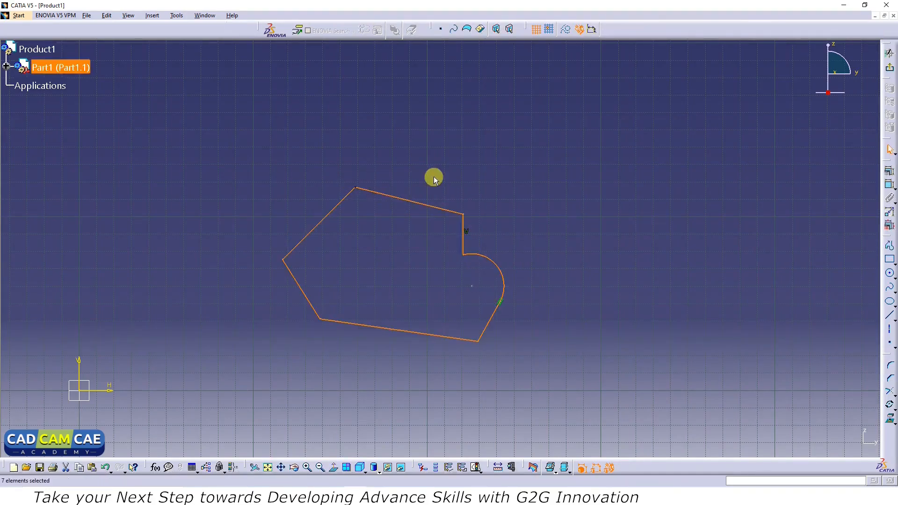
Scale a duplicate of the whole profile by 0.5 about its lower-left vertex, with duplicate mode and conservation of the constraints enabled.
left_click(533, 195)
left_click_drag(572, 142, 241, 392)
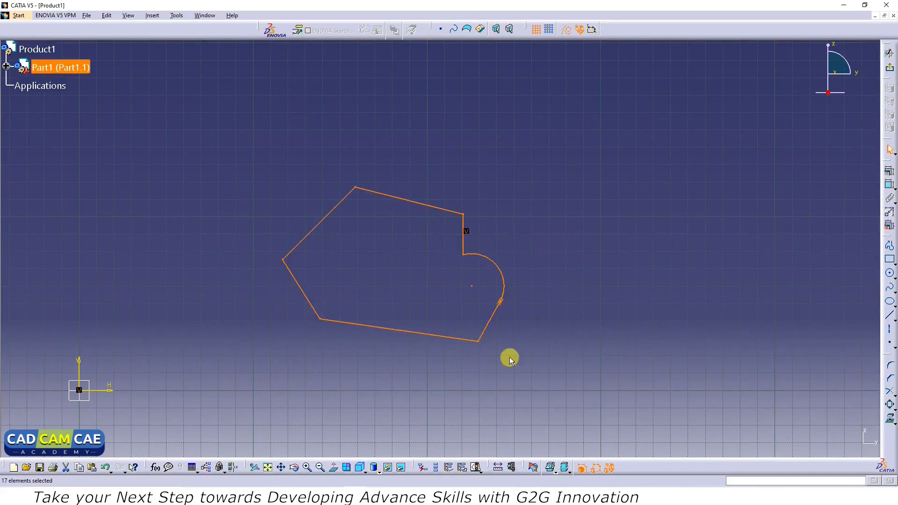
left_click(889, 407)
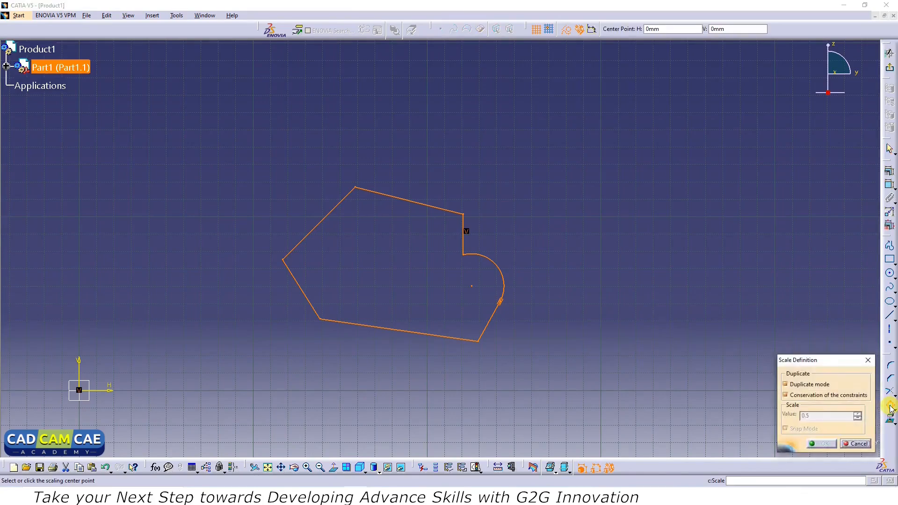
left_click(802, 385)
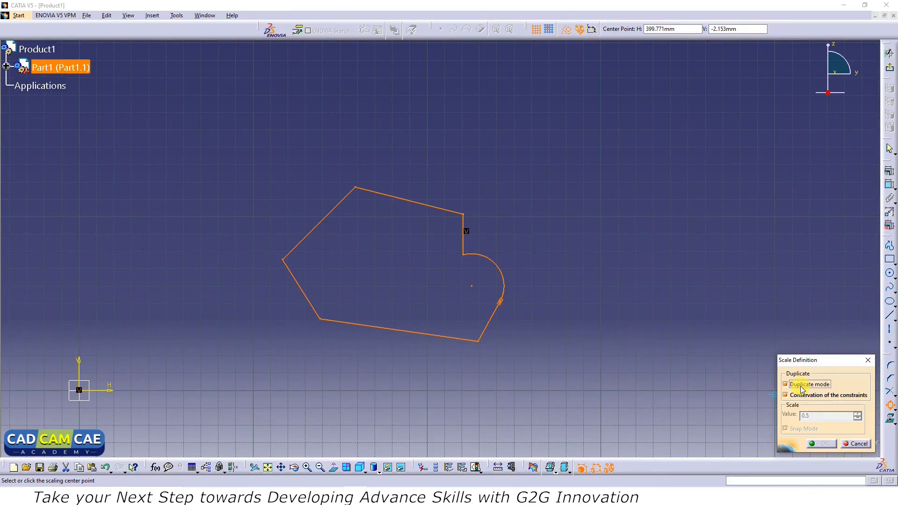
left_click(320, 318)
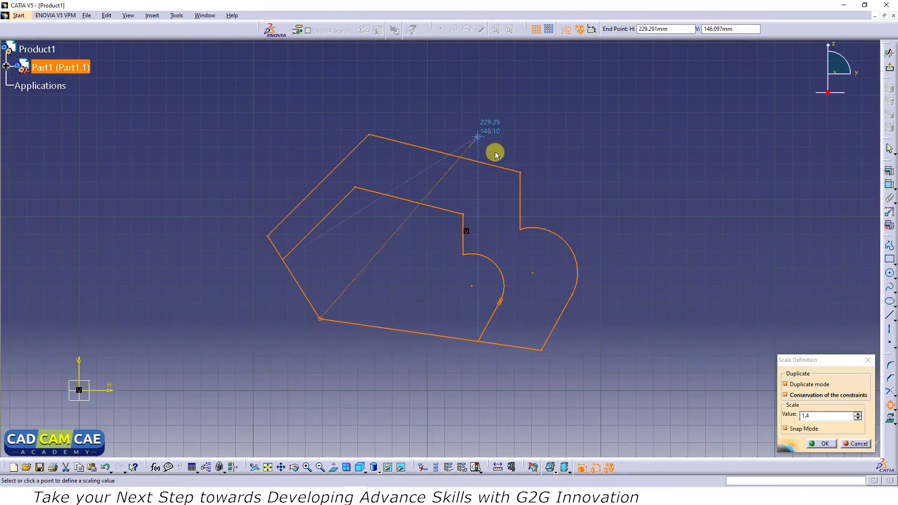
left_click(815, 413)
type("0")
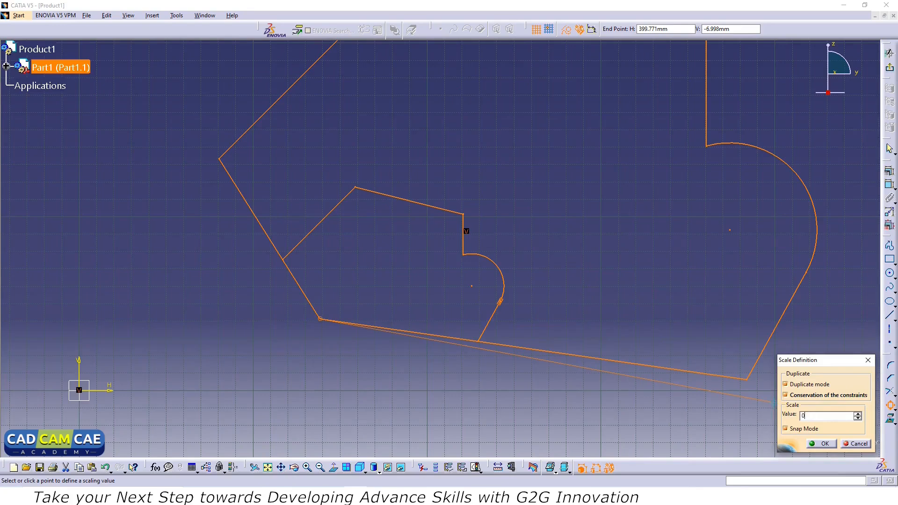
type(".5")
left_click(823, 445)
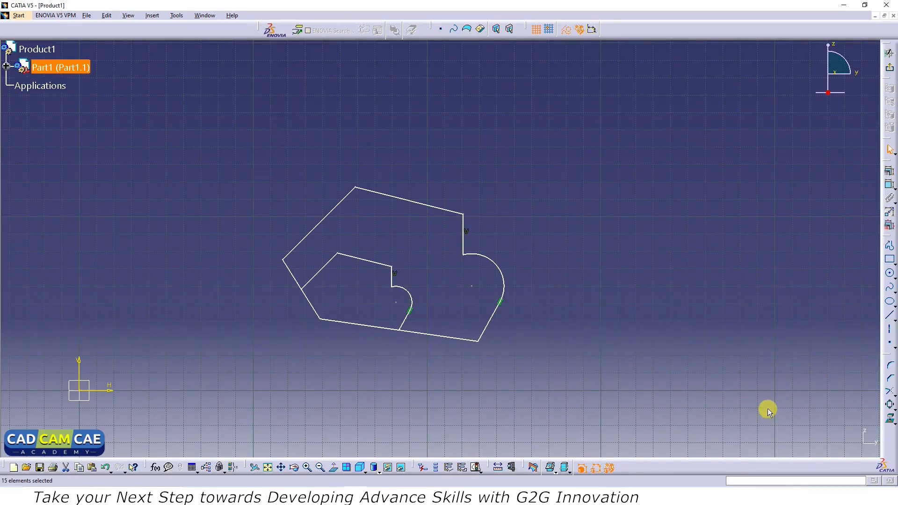
Delete the half-size scaled copy, keeping only the original closed profile.
left_click(315, 261)
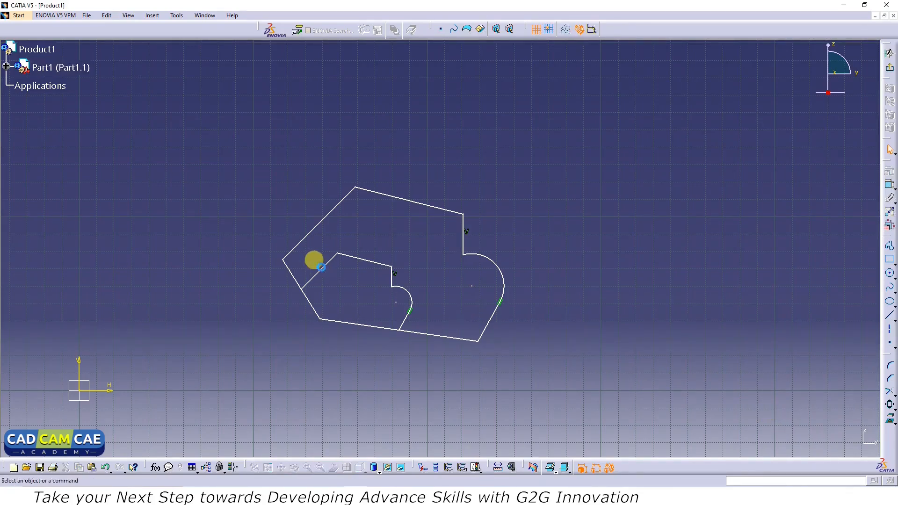
left_click_drag(403, 237, 322, 304)
key("Delete")
left_click(406, 316)
key("Delete")
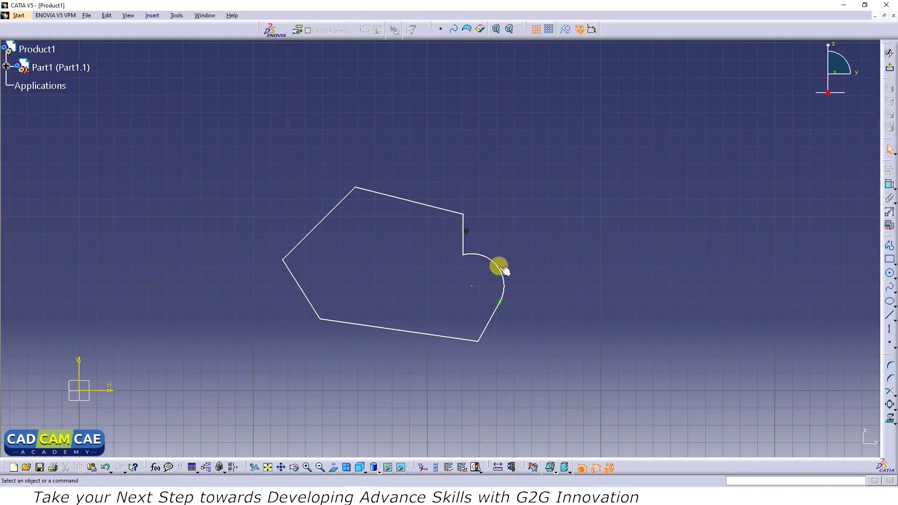
Scale duplicates of the arc and its two adjoining lines by 2.2 about the profile's lower-right vertex, and select all the sketch geometry.
left_click(484, 260)
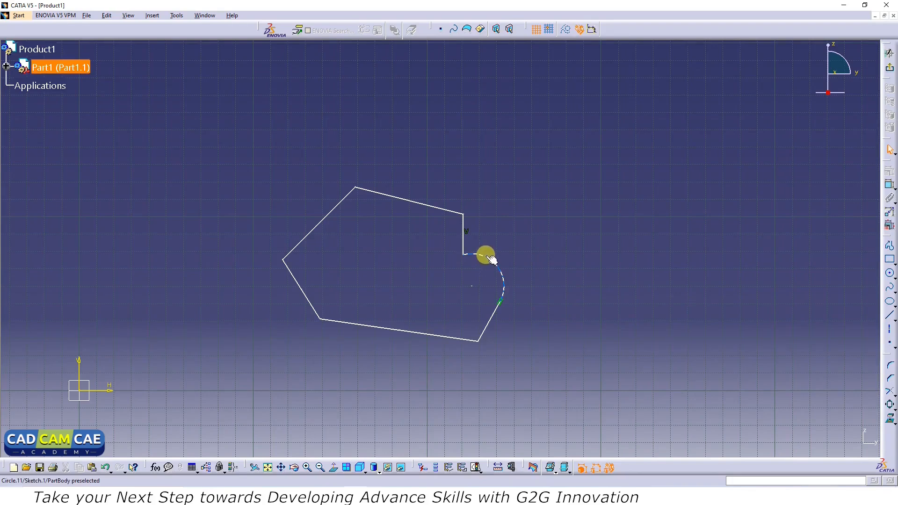
left_click(486, 255)
left_click(462, 232, "ctrl")
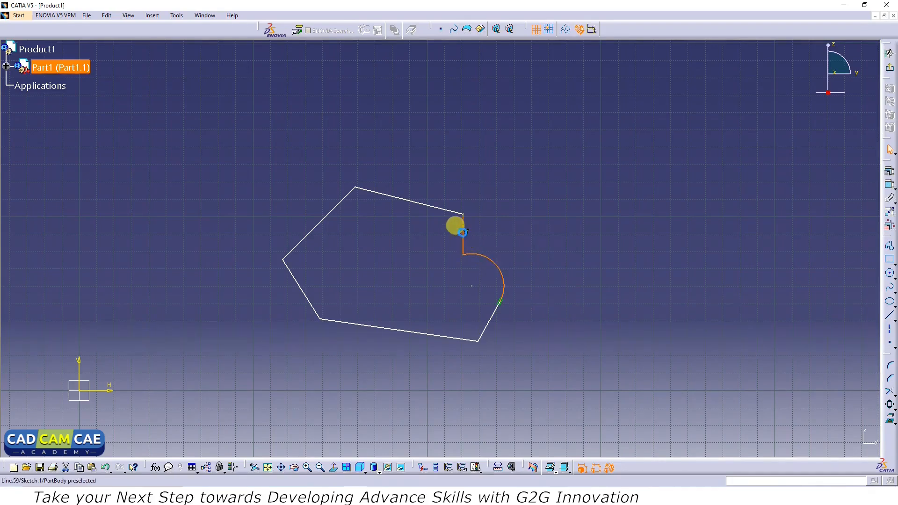
left_click(493, 315, "ctrl")
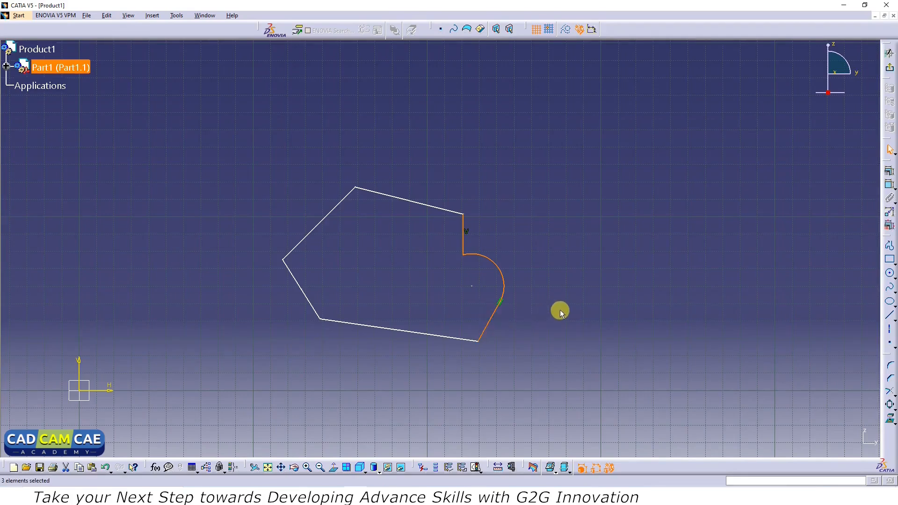
left_click(890, 406)
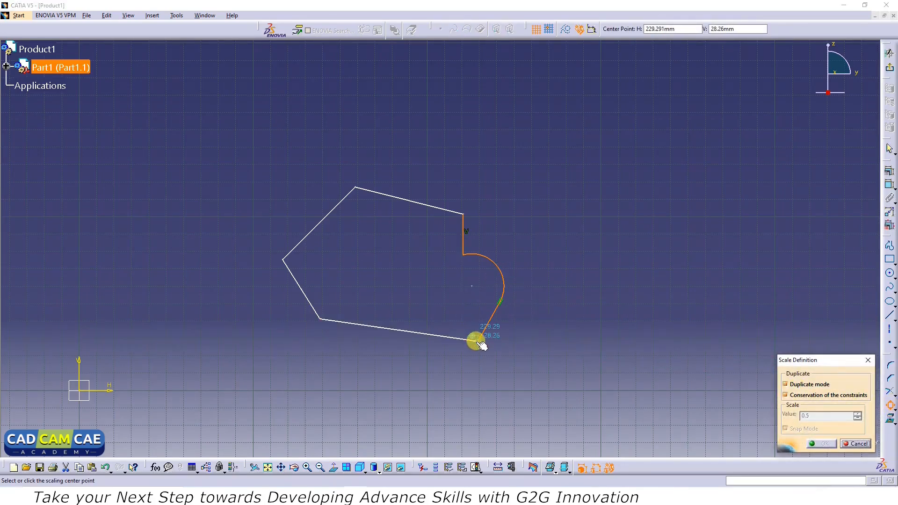
left_click(478, 342)
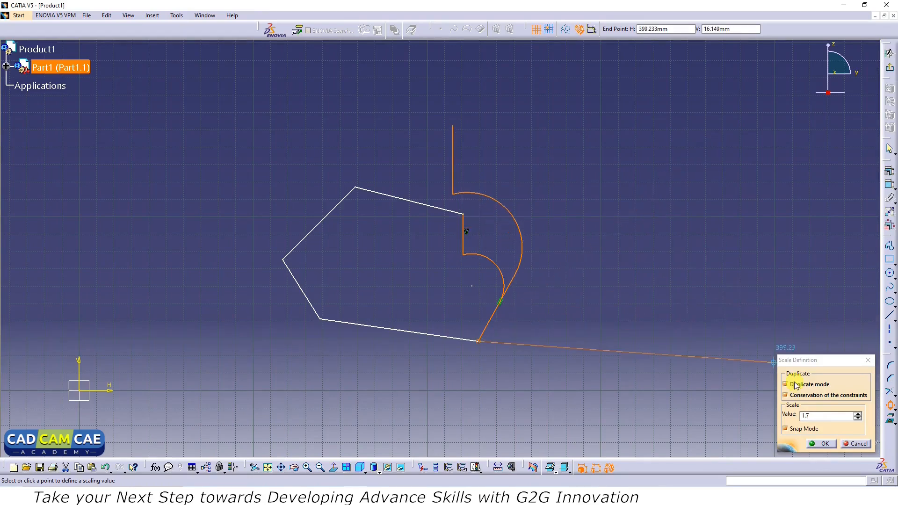
left_click_drag(815, 415, 766, 416)
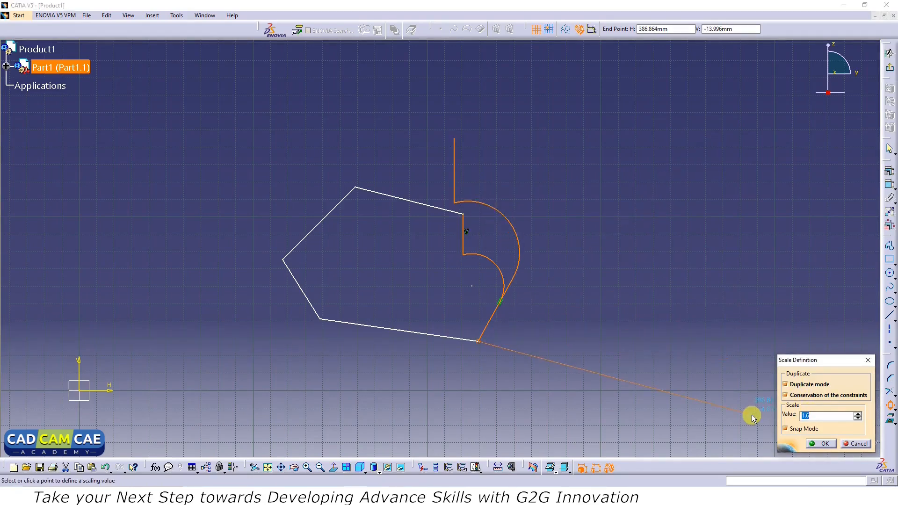
type("2.2")
left_click(823, 444)
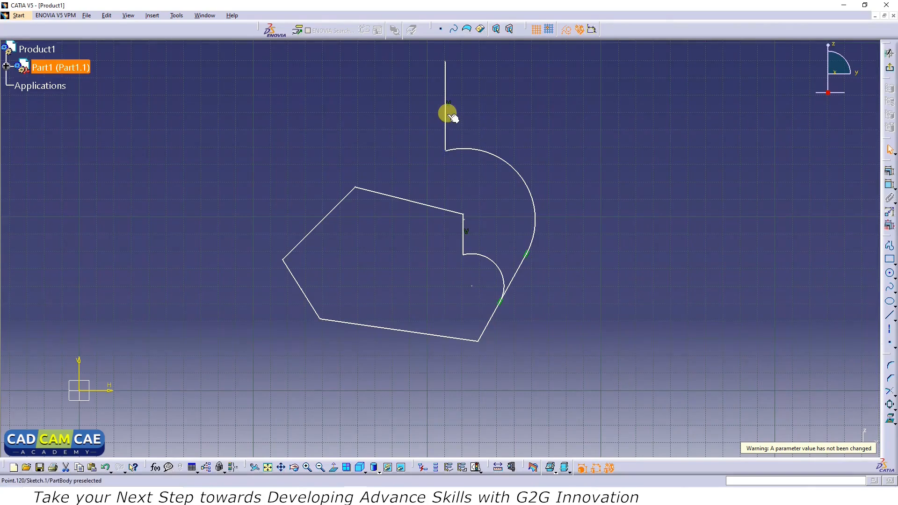
left_click_drag(636, 60, 177, 405)
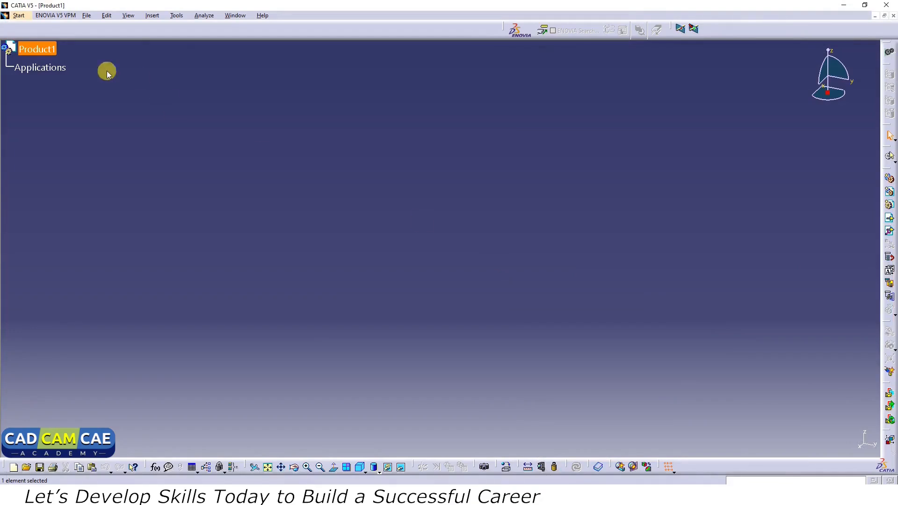
Add a new part to Product1 in Part Design and open a sketch on the YZ plane.
left_click(19, 16)
mouse_move(25, 40)
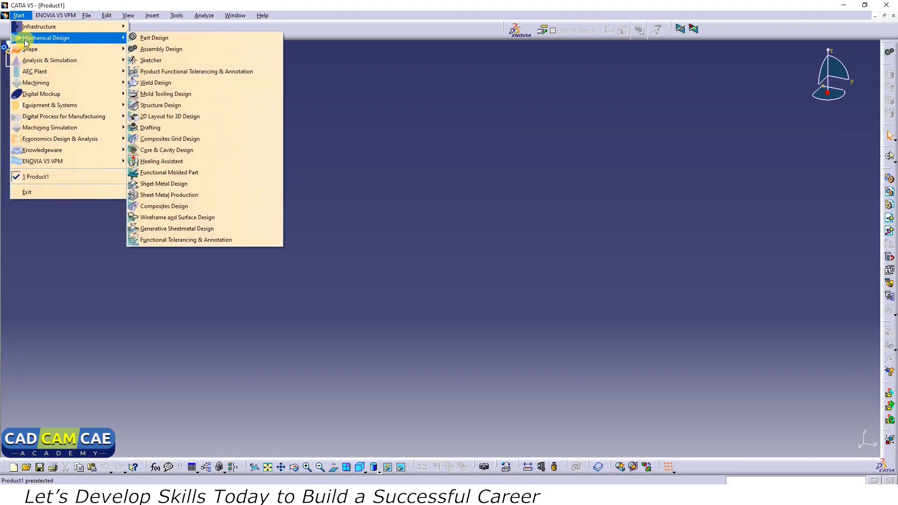
left_click(150, 37)
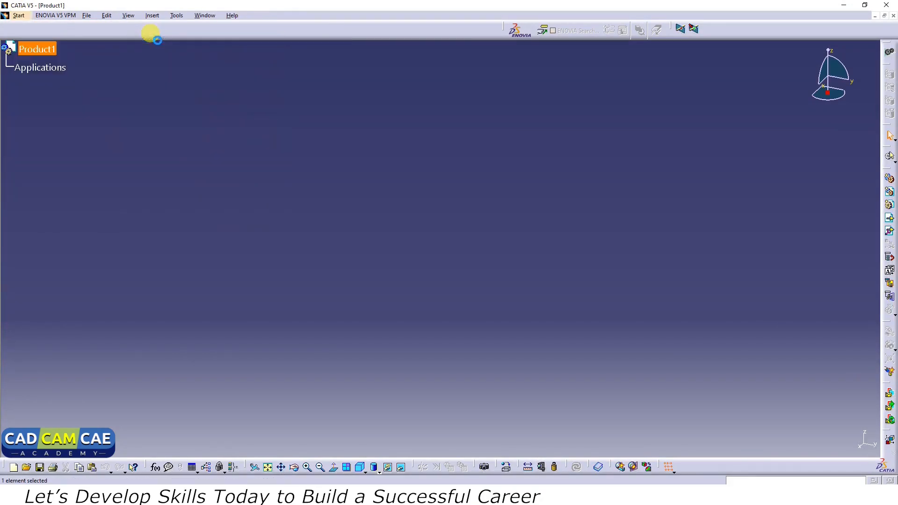
left_click(889, 158)
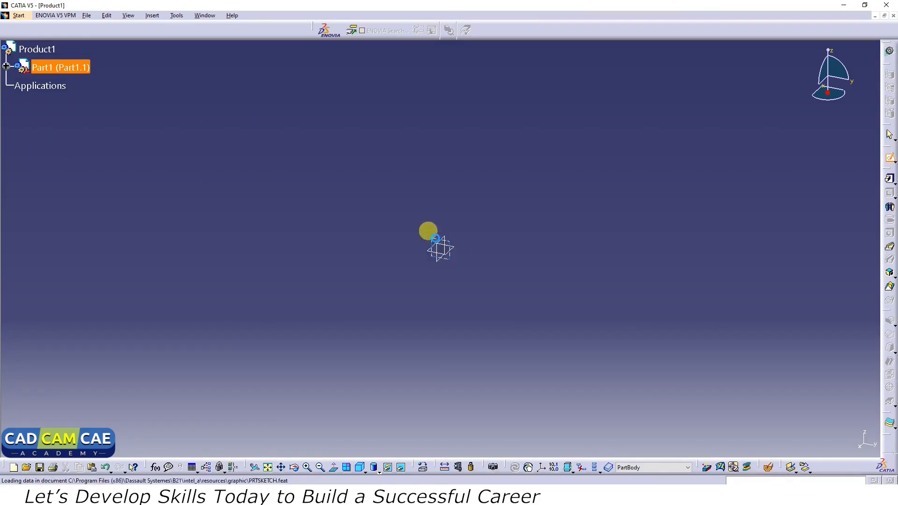
left_click(429, 230)
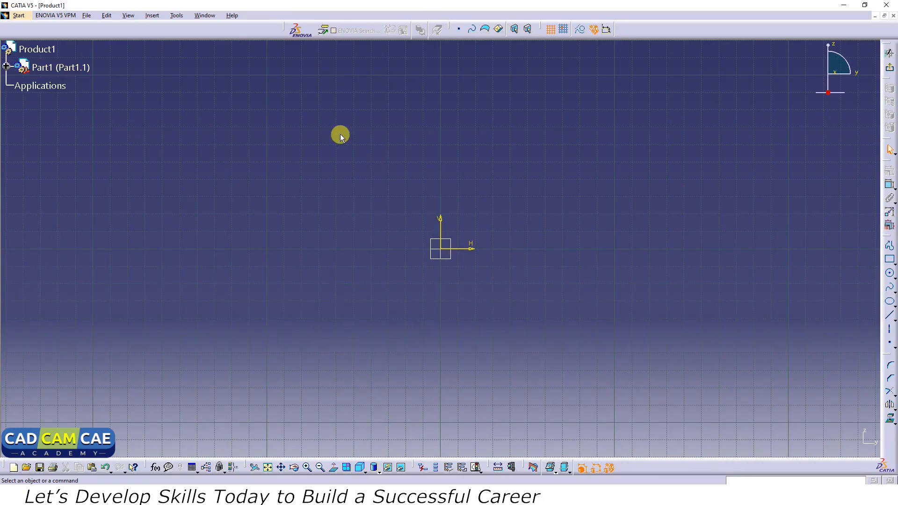
Run Sketch Analysis on the empty sketch, review its geometry report and close it.
left_click(177, 16)
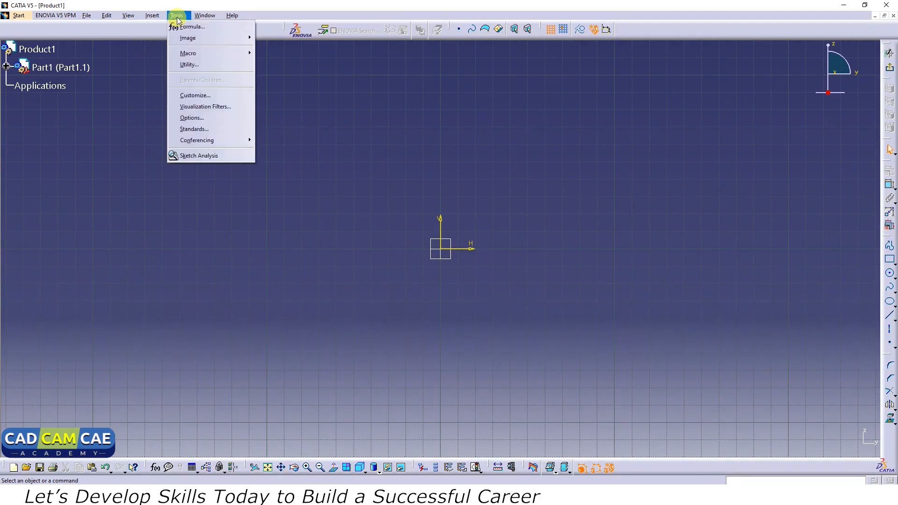
left_click(185, 156)
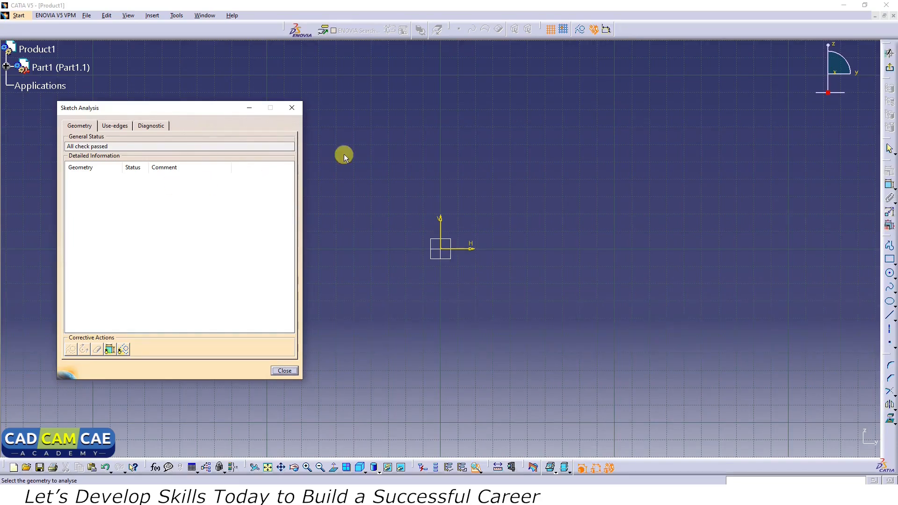
left_click(286, 370)
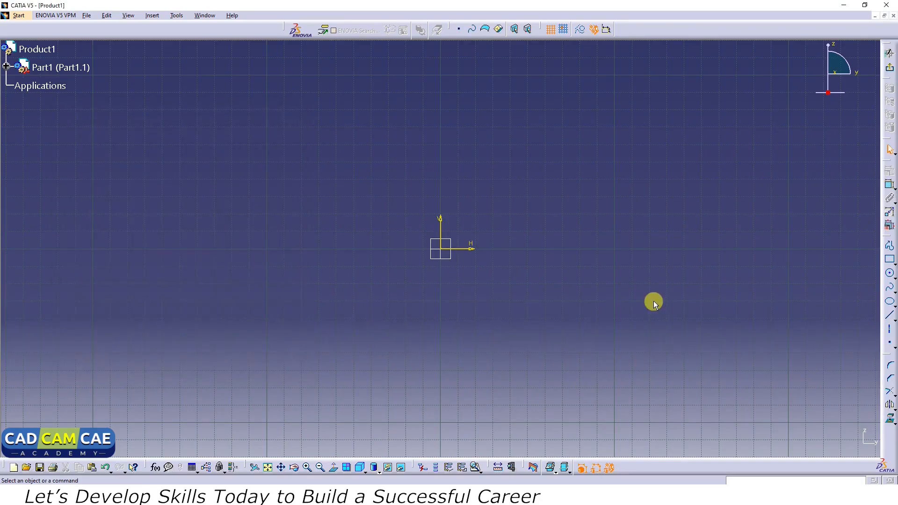
Sketch an open six-line profile around the origin, starting on the horizontal axis and leaving a wide gap between its two ends.
left_click(890, 245)
left_click(361, 247)
left_click(367, 177)
left_click(559, 140)
left_click(623, 295)
left_click(655, 385)
left_click(510, 385)
left_click(488, 344)
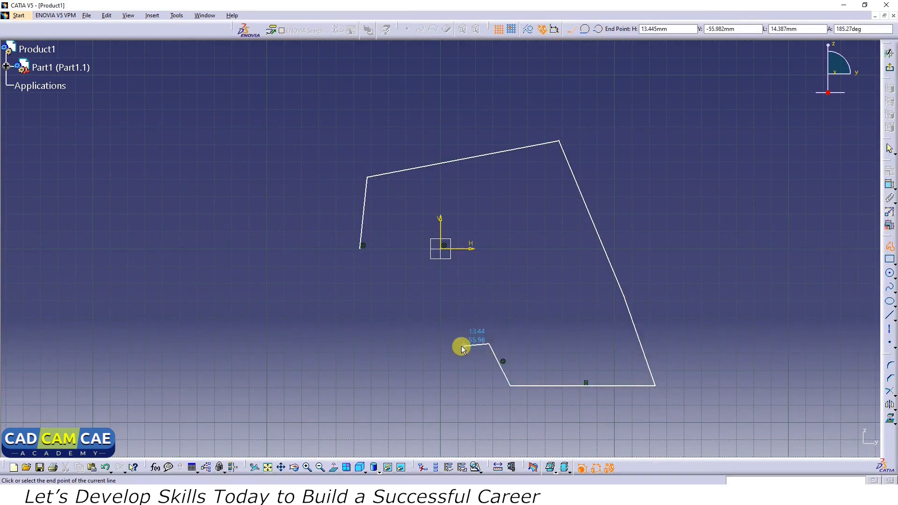
key("Escape")
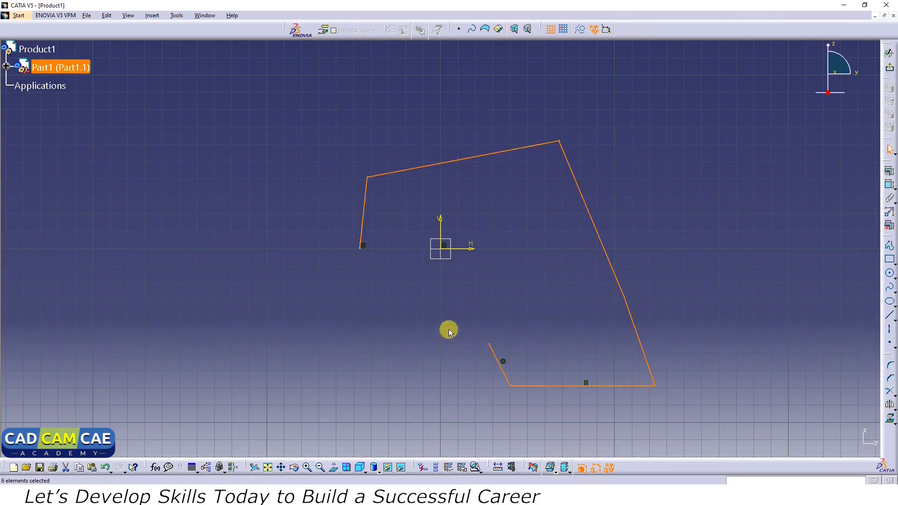
left_click(262, 170)
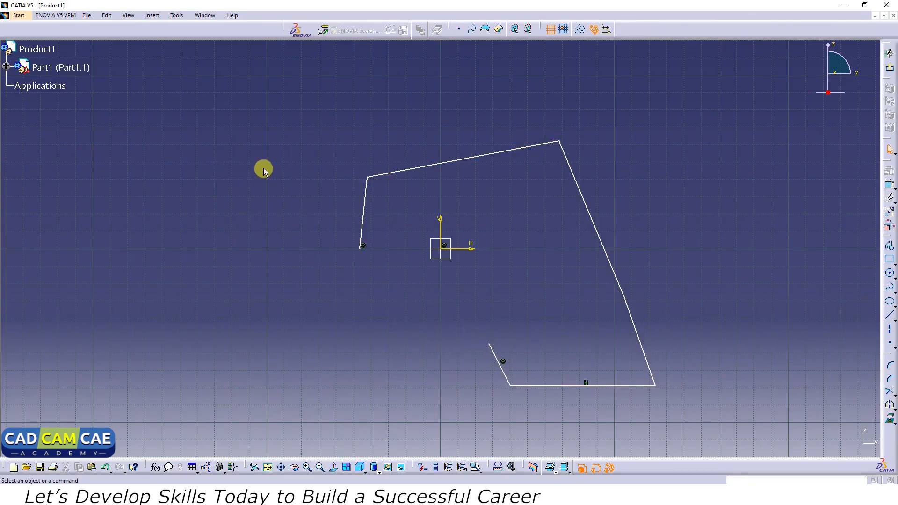
Run Sketch Analysis on the open profile, highlight its implicit profile entry in the geometry and close the report.
left_click(176, 15)
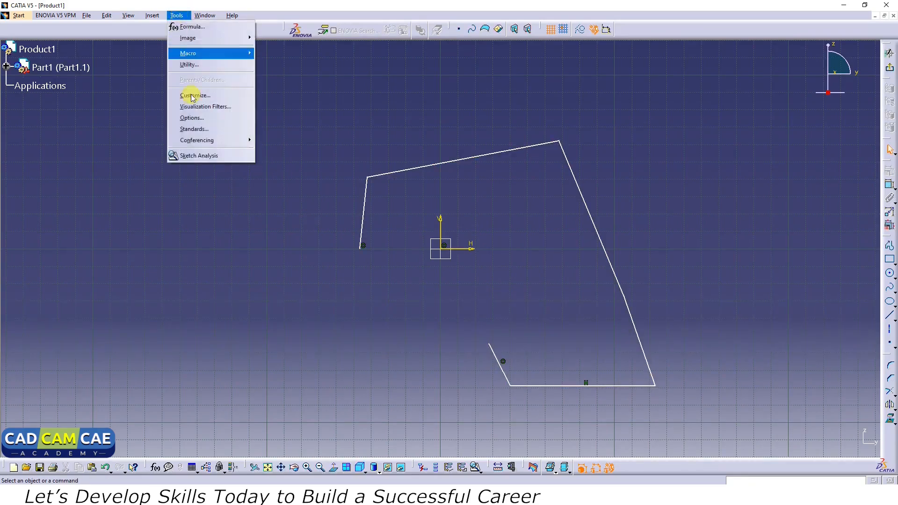
left_click(191, 157)
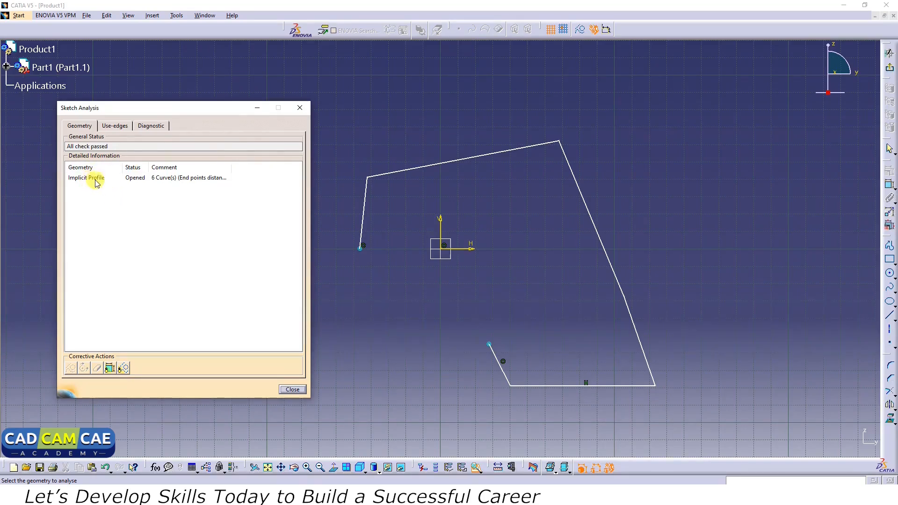
left_click(136, 181)
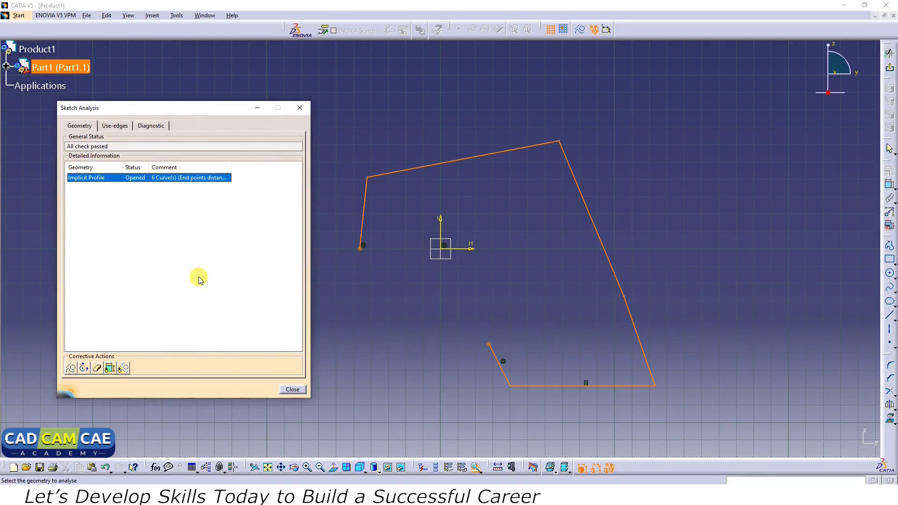
left_click(292, 389)
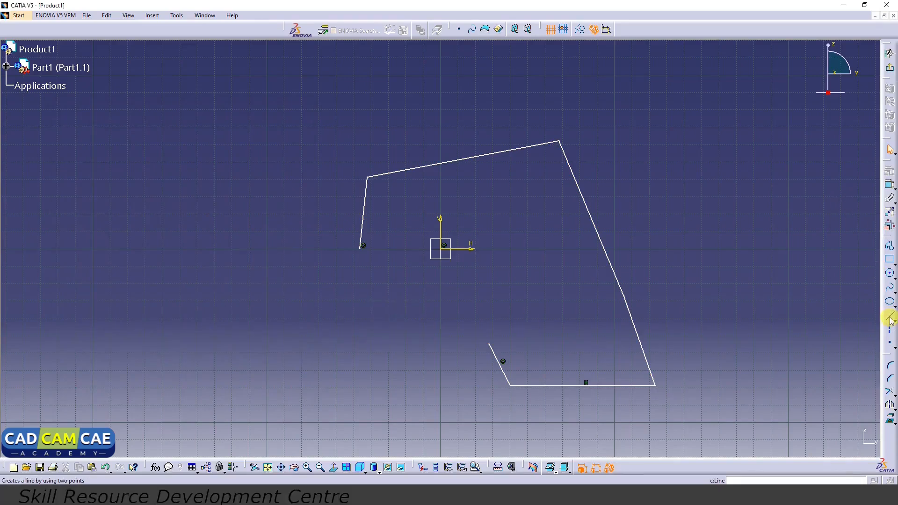
Close the profile with a line between its two free endpoints and check the result with Sketch Analysis.
left_click(360, 248)
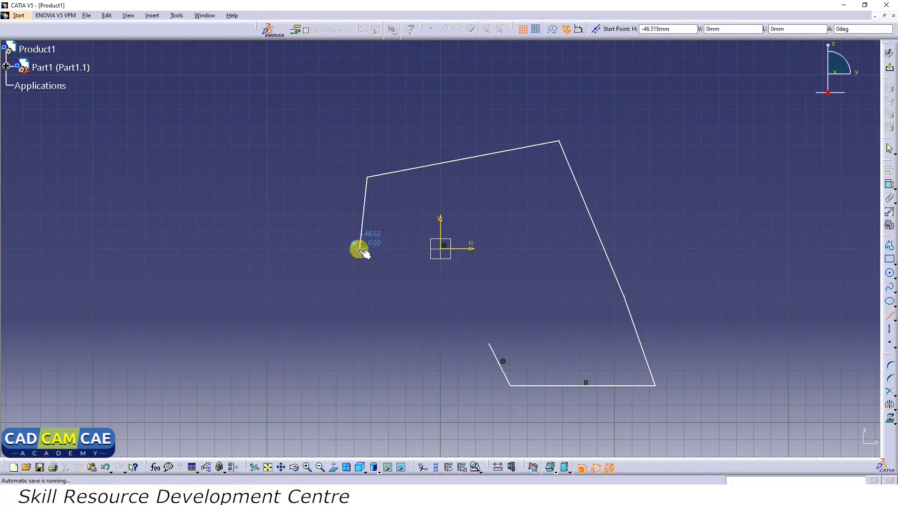
left_click(488, 343)
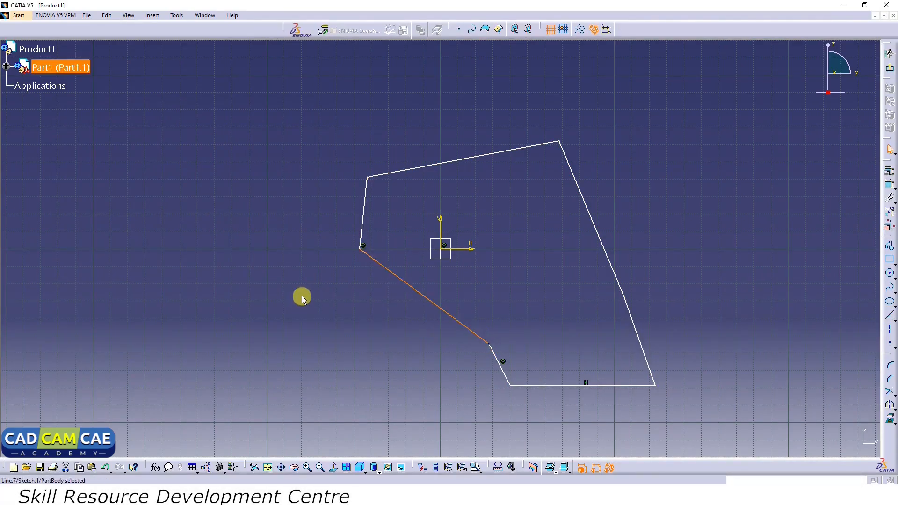
left_click(176, 15)
left_click(194, 156)
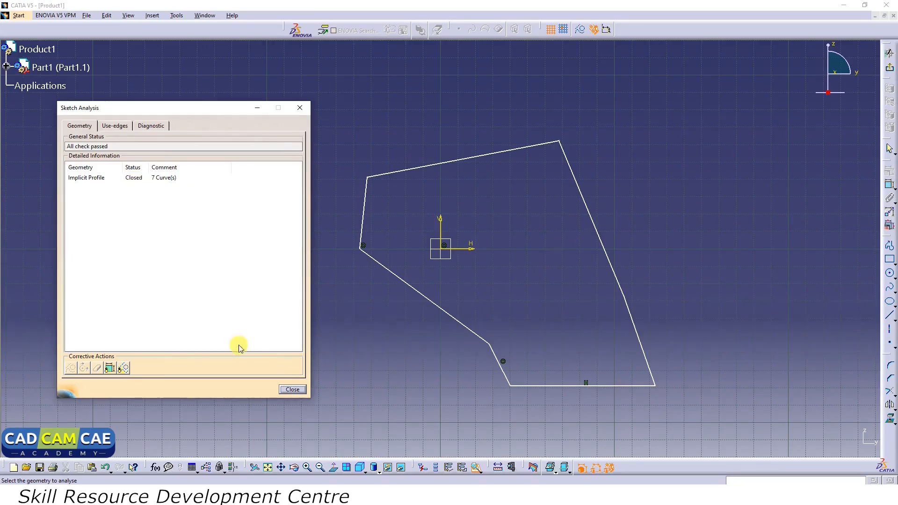
left_click(292, 389)
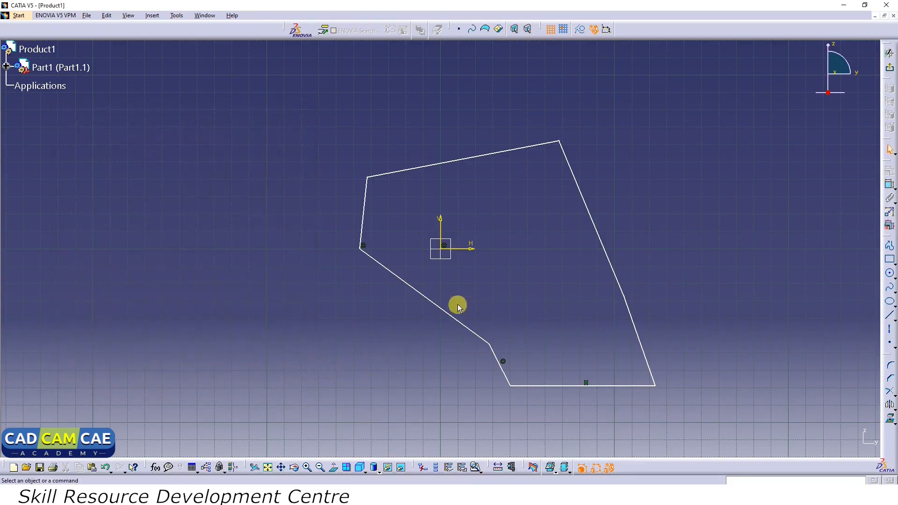
Delete the line joining the profile's two ends and place an isolated point outside the profile, below its end on the horizontal axis.
left_click(441, 309)
key("Delete")
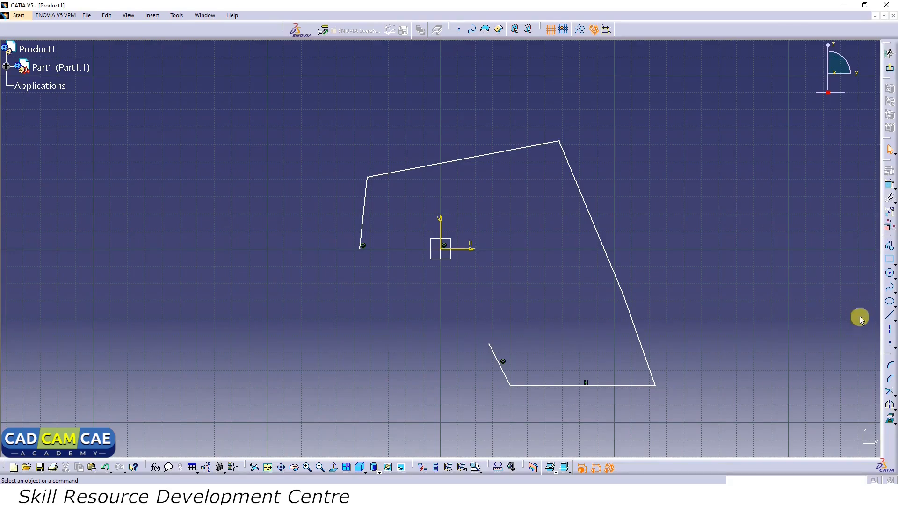
left_click(890, 345)
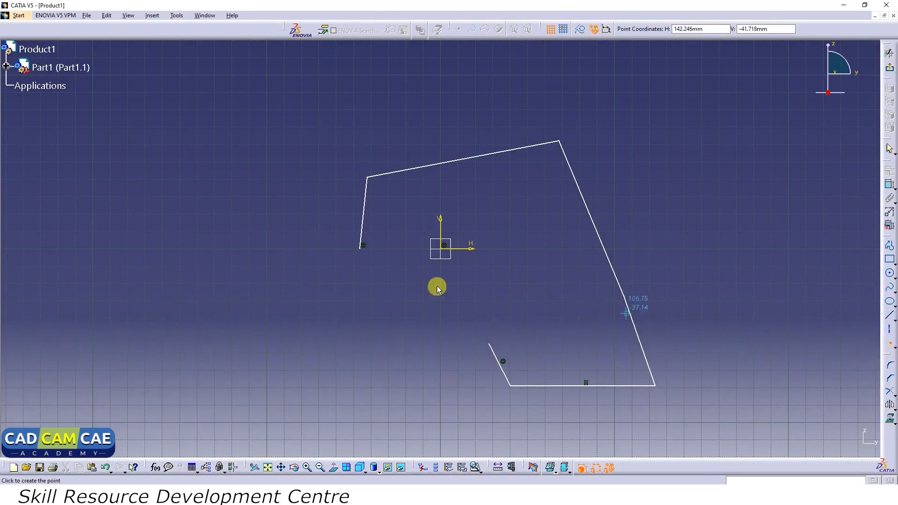
left_click(365, 300)
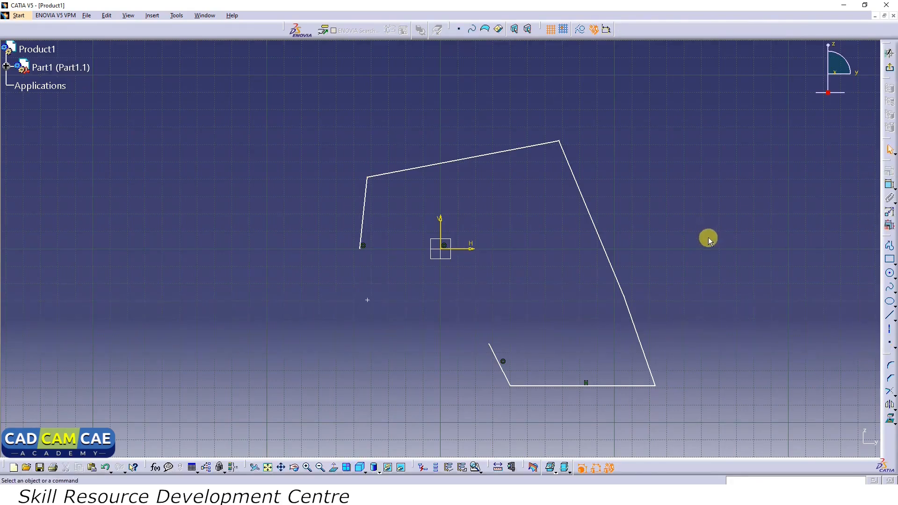
Run Sketch Analysis and inspect its entries for the implicit profile and the isolated point.
left_click(176, 16)
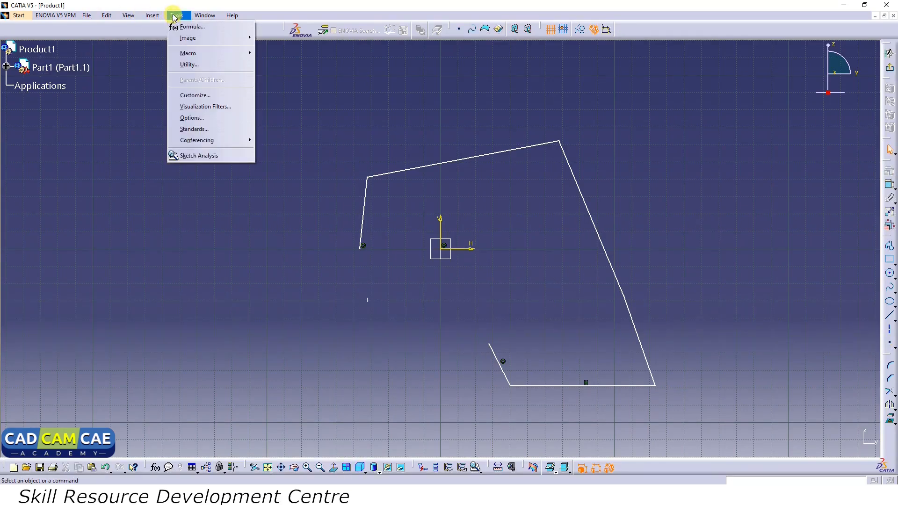
left_click(185, 157)
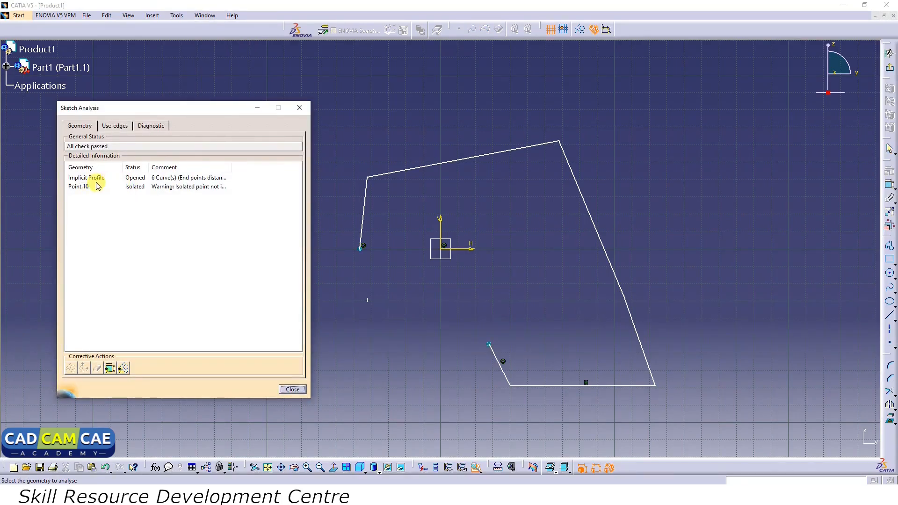
left_click(139, 179)
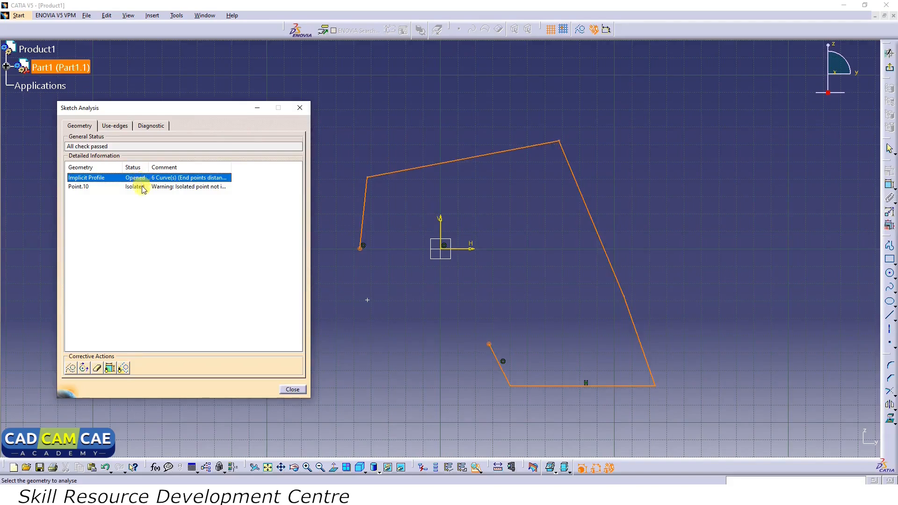
left_click(134, 187)
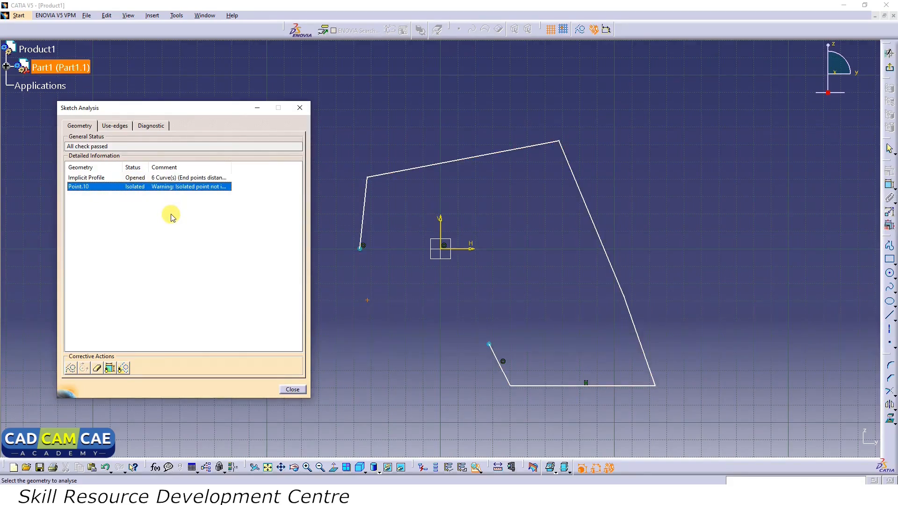
left_click(149, 209)
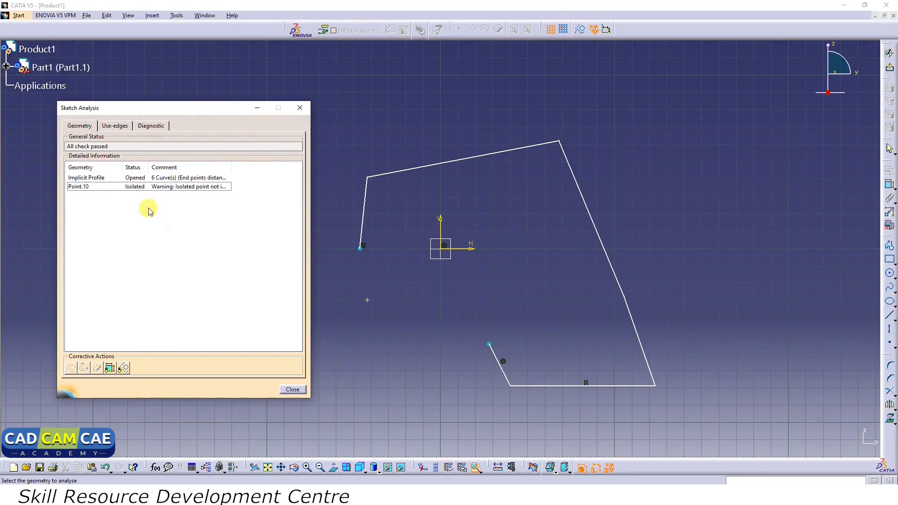
Erase the isolated point using the Sketch Analysis corrective action and close the report.
left_click(134, 187)
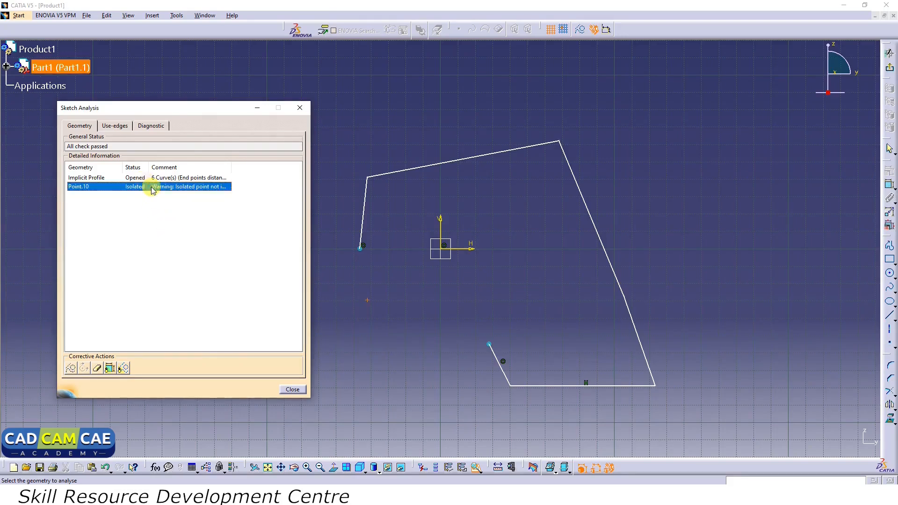
left_click(97, 369)
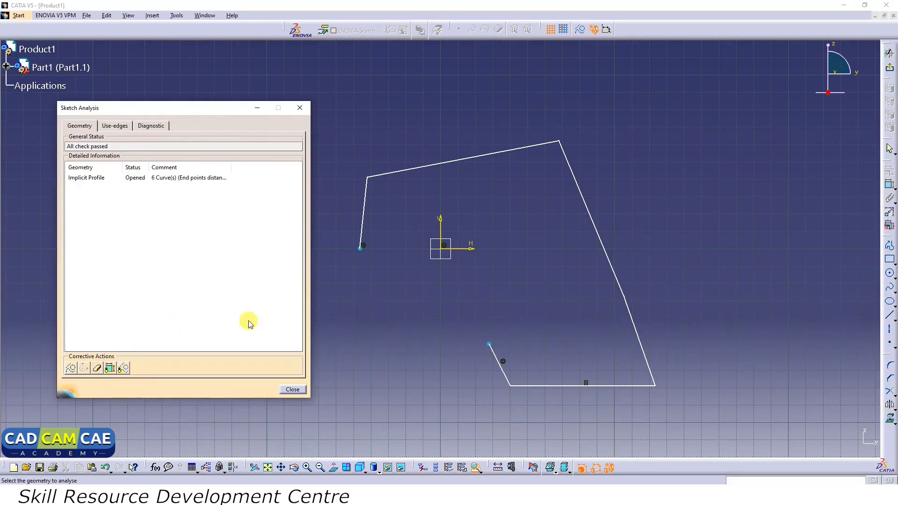
left_click(293, 389)
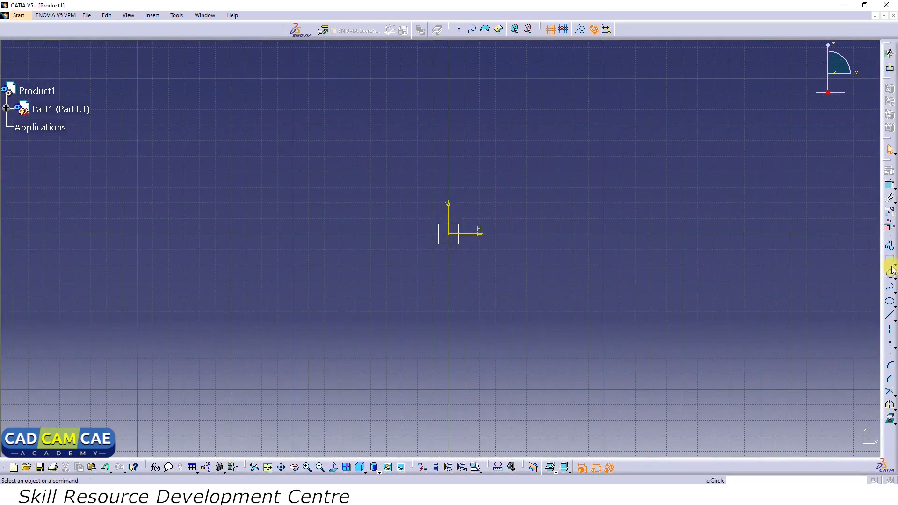
Sketch a four-line profile around the origin, ending at about H -52.9 mm, V 27.9 mm to leave a small gap below its start point.
left_click(889, 245)
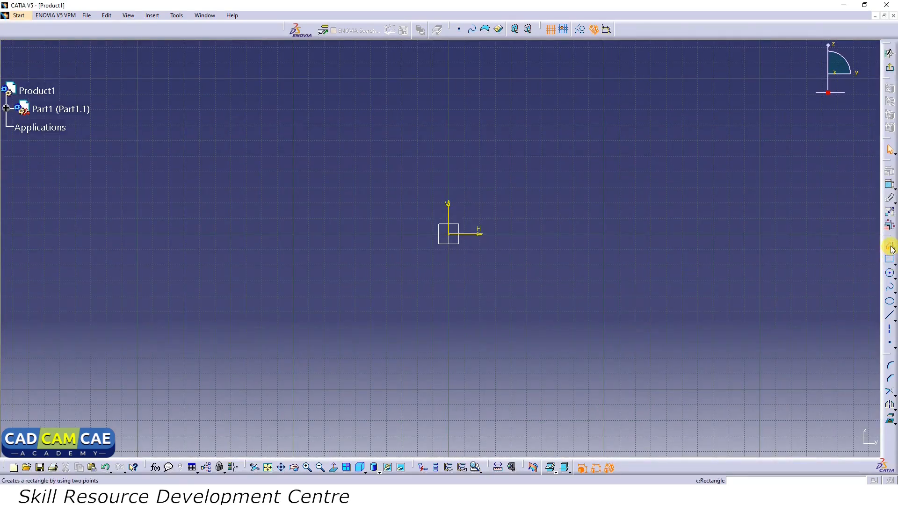
left_click(366, 188)
left_click(611, 181)
left_click(510, 346)
left_click(388, 281)
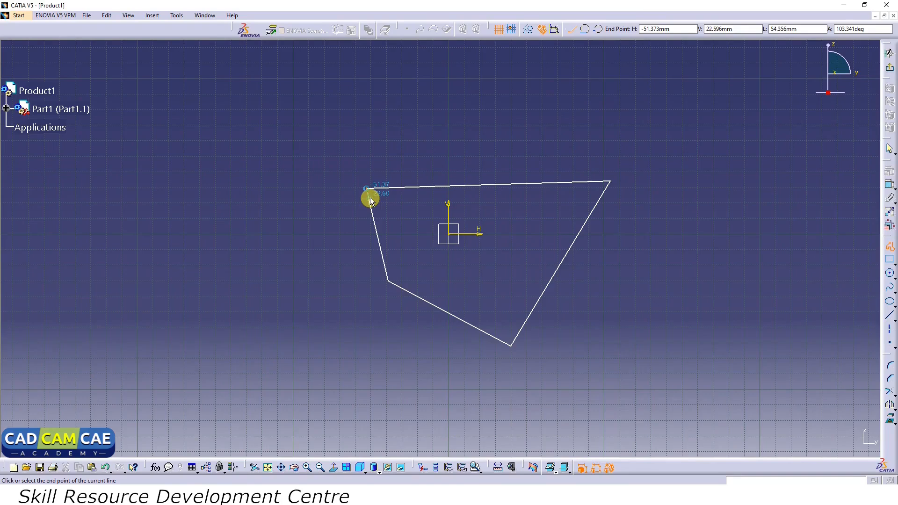
middle_click_drag(368, 198, 343, 102, "ctrl")
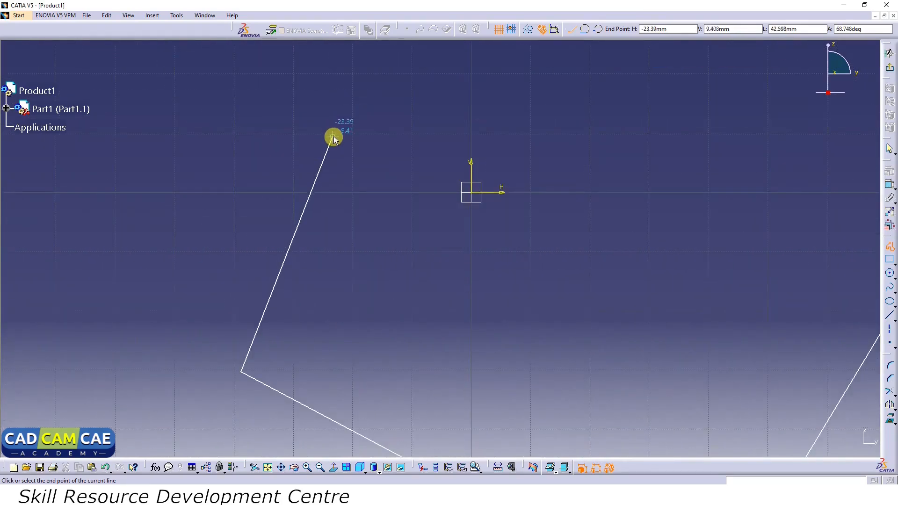
middle_click_drag(239, 85, 433, 271)
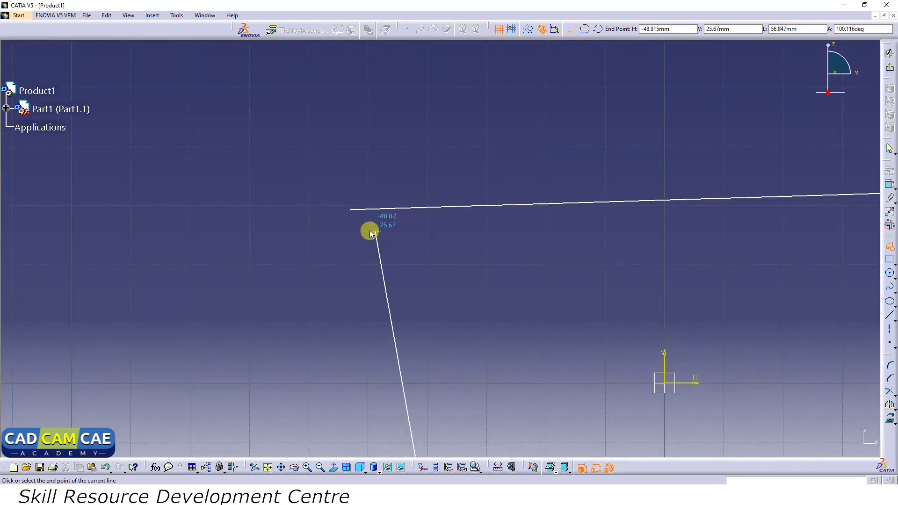
scroll(351, 229, "up", 5)
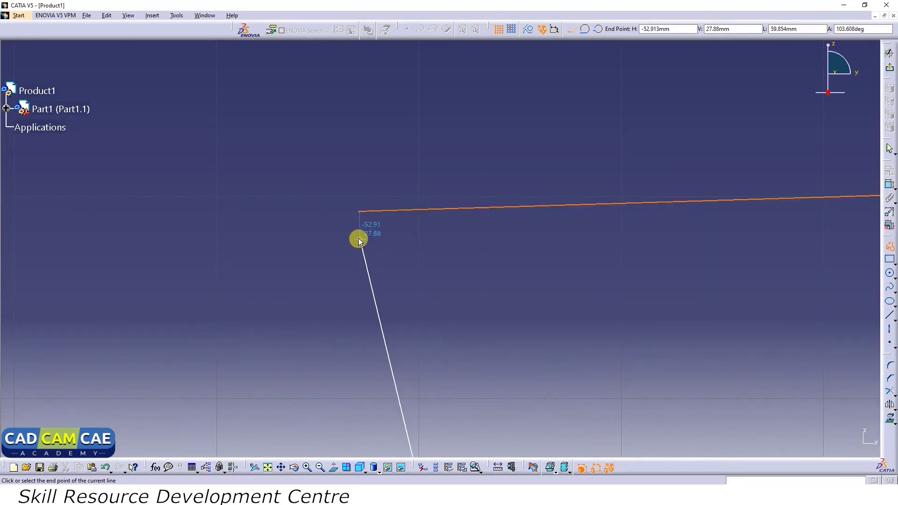
left_click(359, 240)
key("Escape")
key("Escape")
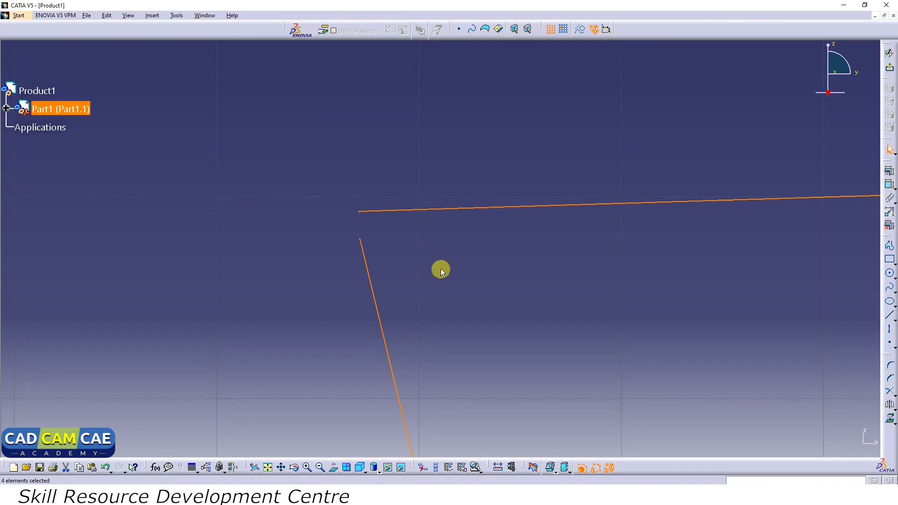
Run Sketch Analysis on the nearly closed four-line profile to locate its open endpoints, and close the report.
left_click(267, 467)
left_click(185, 101)
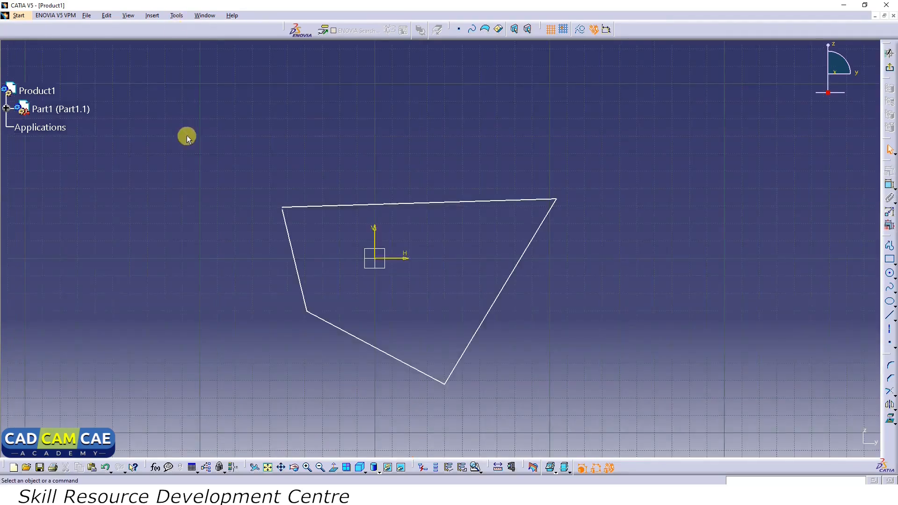
left_click(176, 15)
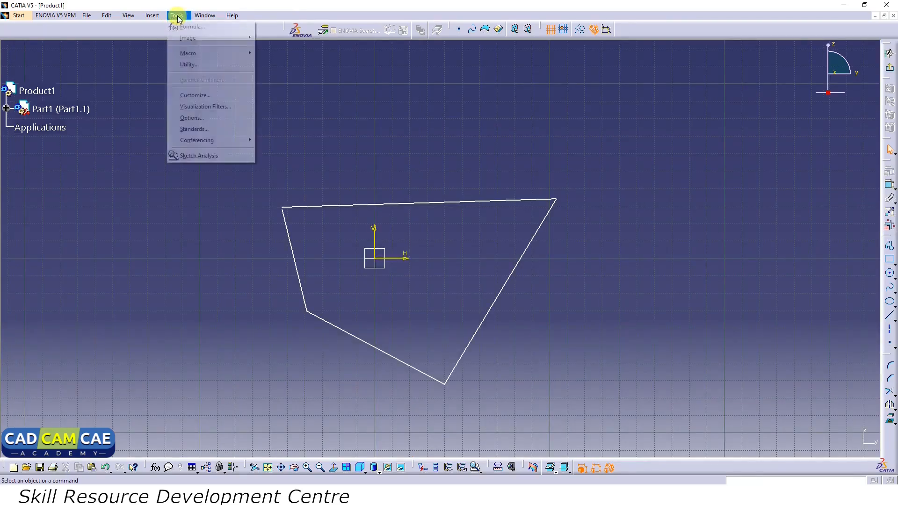
left_click(189, 156)
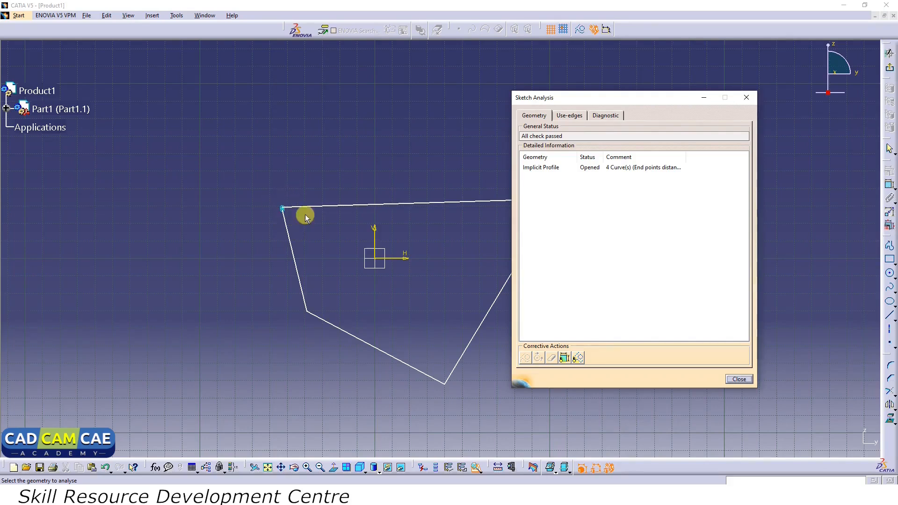
left_click(738, 379)
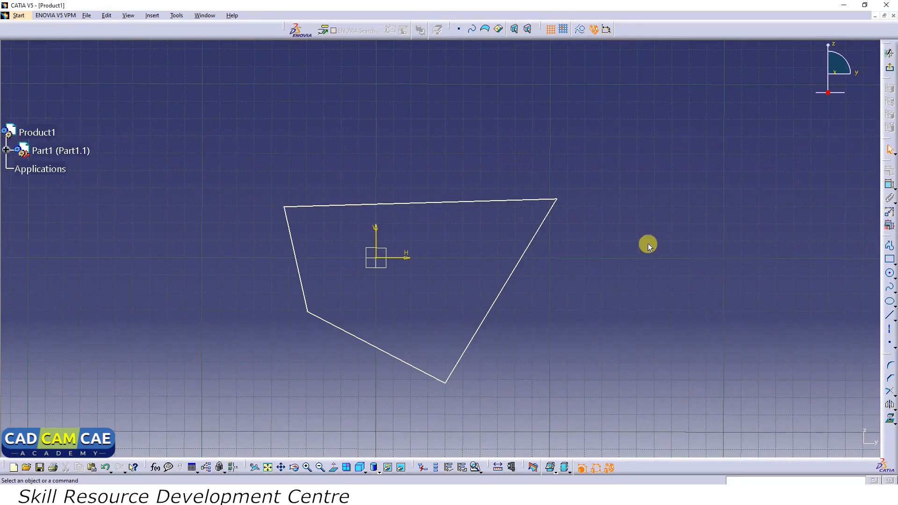
Trim the profile's short slanted side line and its long upper line to each other to close their open corner.
left_click(892, 393)
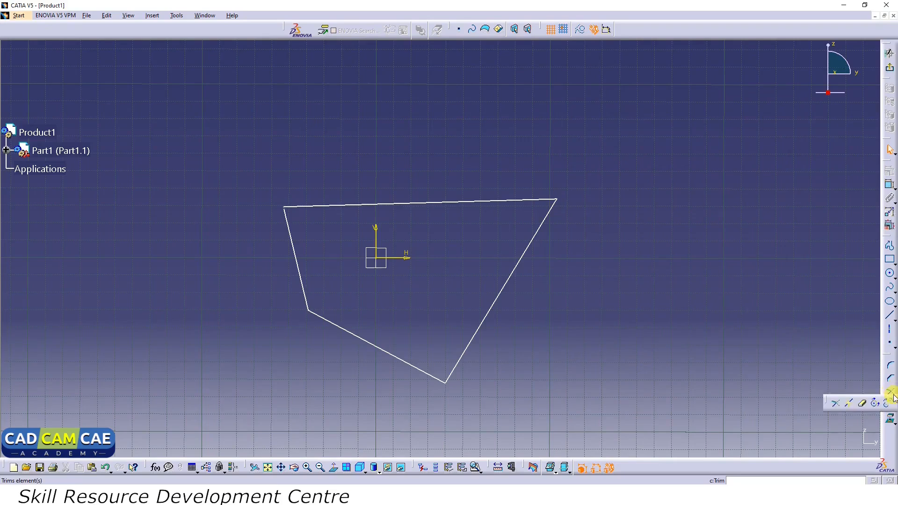
left_click(836, 408)
left_click(295, 246)
left_click(307, 205)
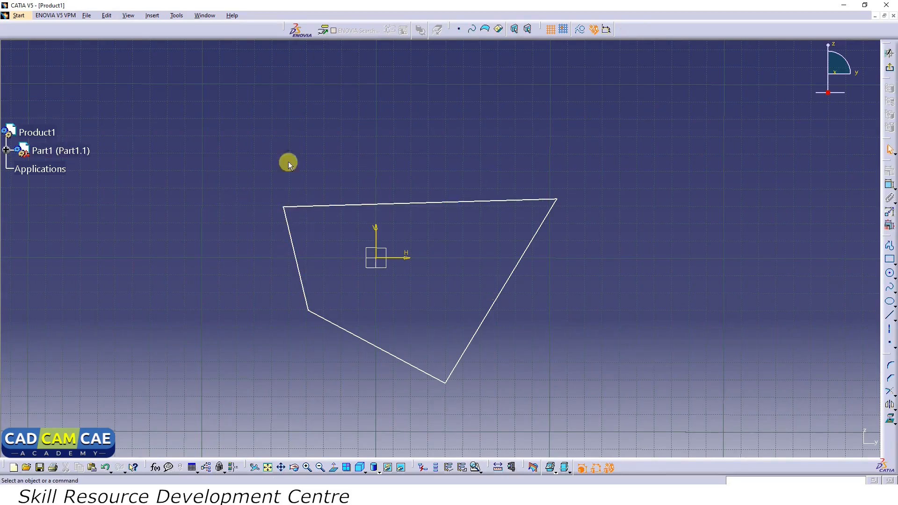
Run Sketch Analysis on the trimmed four-line profile to check its closure, and close the report.
left_click(177, 15)
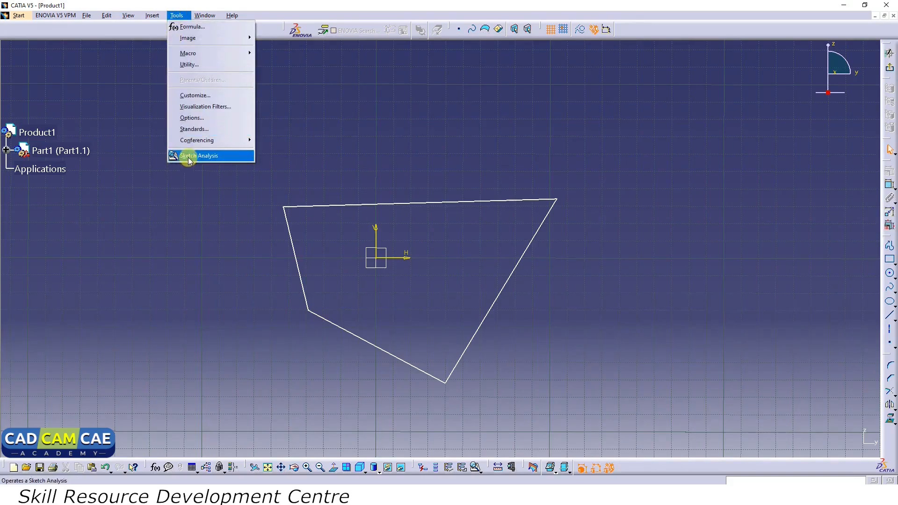
left_click(187, 157)
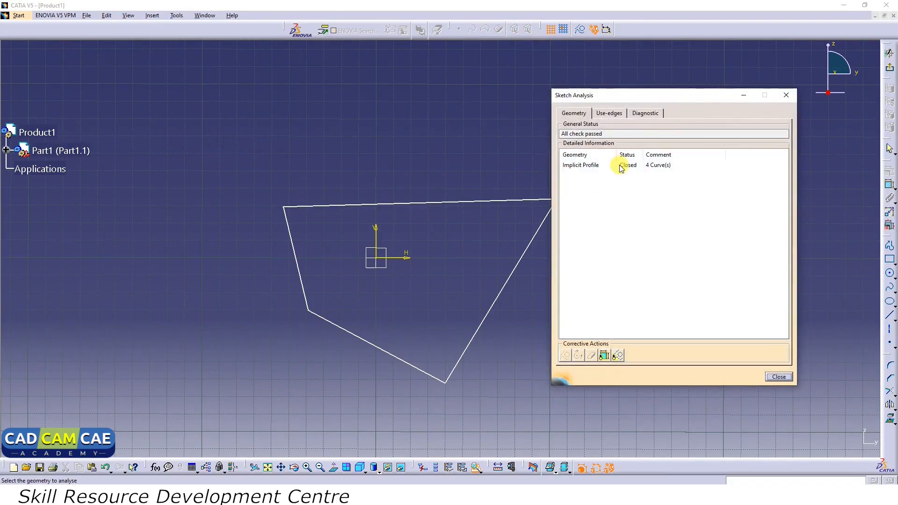
left_click(778, 377)
Replace the four-line profile with two separate circles, a larger one enclosing the origin and a smaller one on its positive H side.
mouse_move(589, 115)
left_mouse_down()
mouse_move(576, 369)
mouse_move(158, 425)
left_mouse_up()
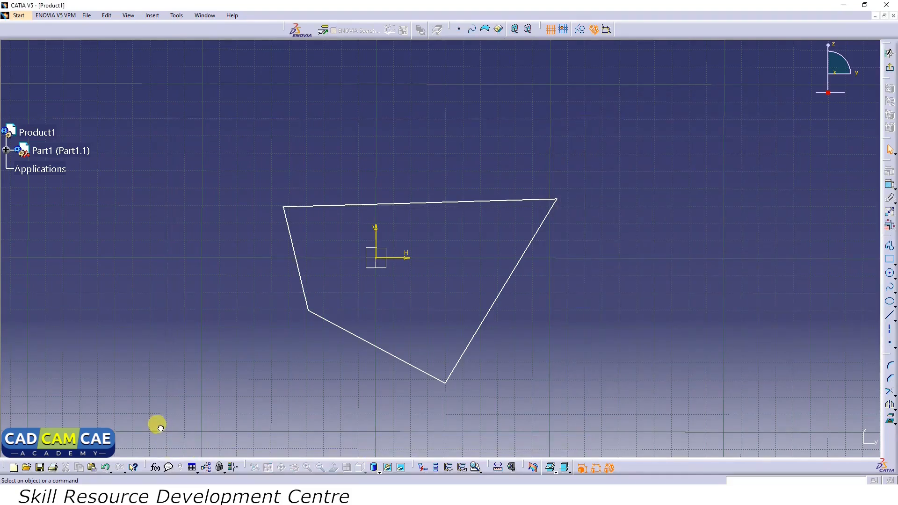
key("Delete")
left_click(890, 273)
left_click(366, 162)
left_click(474, 197)
left_click(889, 274)
left_click(607, 227)
left_click(638, 283)
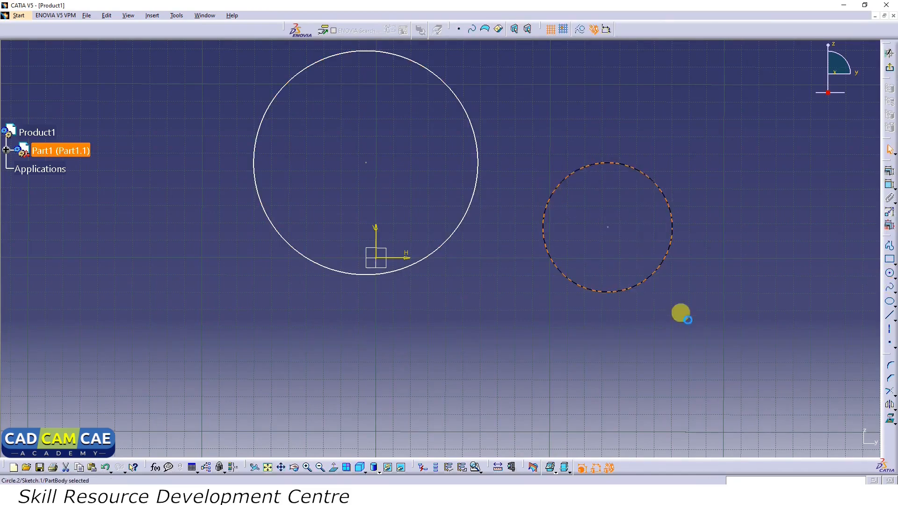
Run Sketch Analysis on the two circles.
left_click(176, 15)
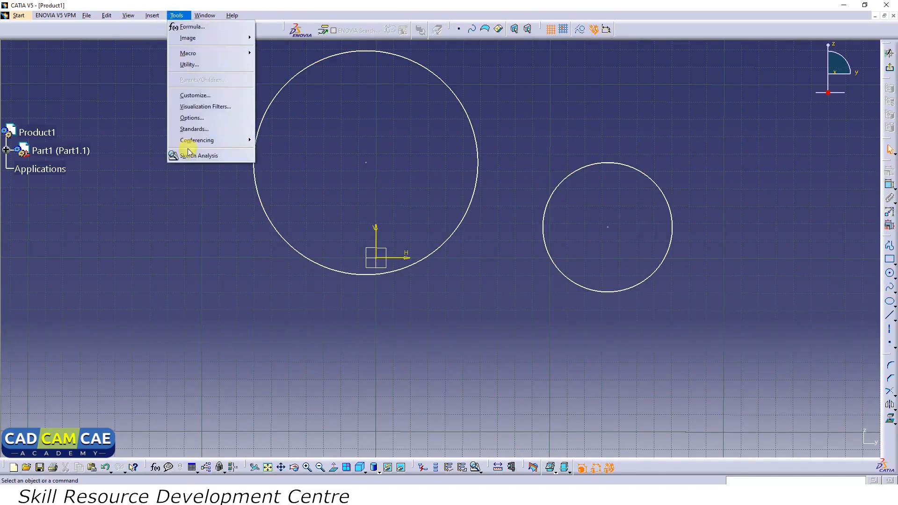
left_click(186, 157)
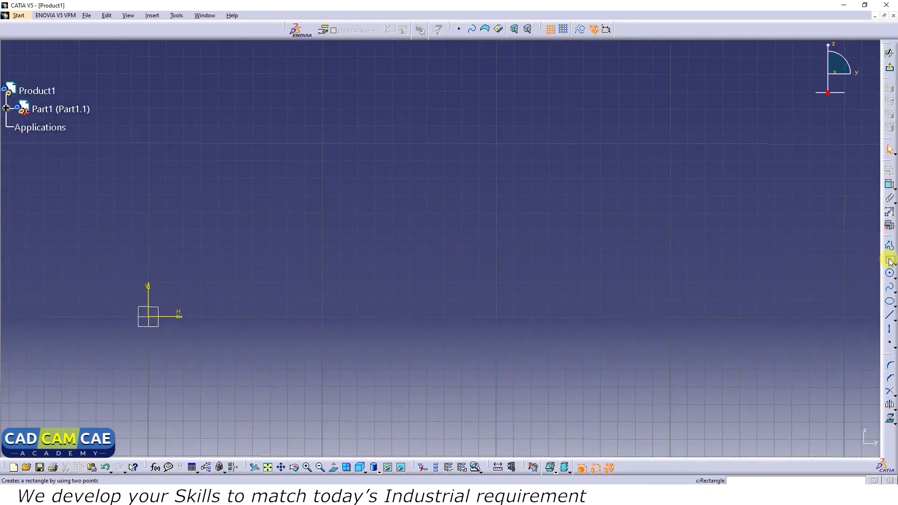
Sketch a rectangle about 118 × 62.5 mm above the H axis and a separate circle beyond it along positive H.
left_click(890, 259)
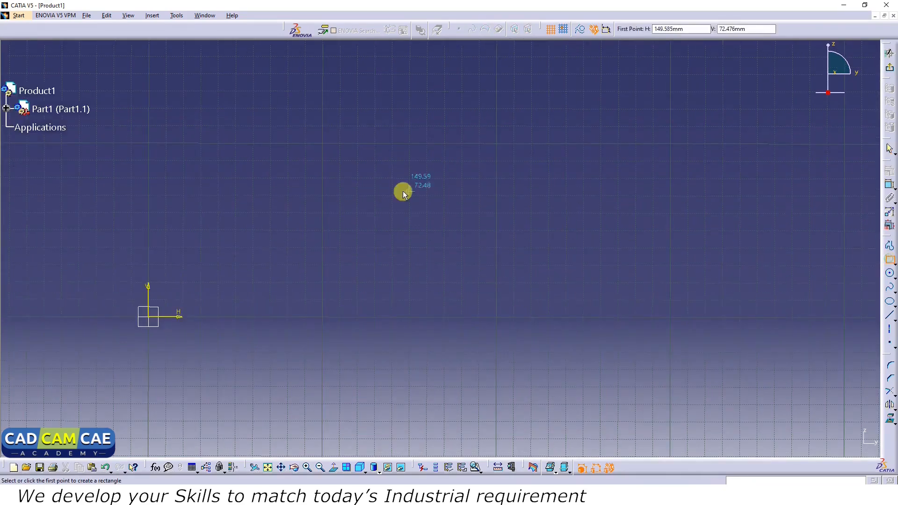
left_click(309, 164)
left_click(514, 272)
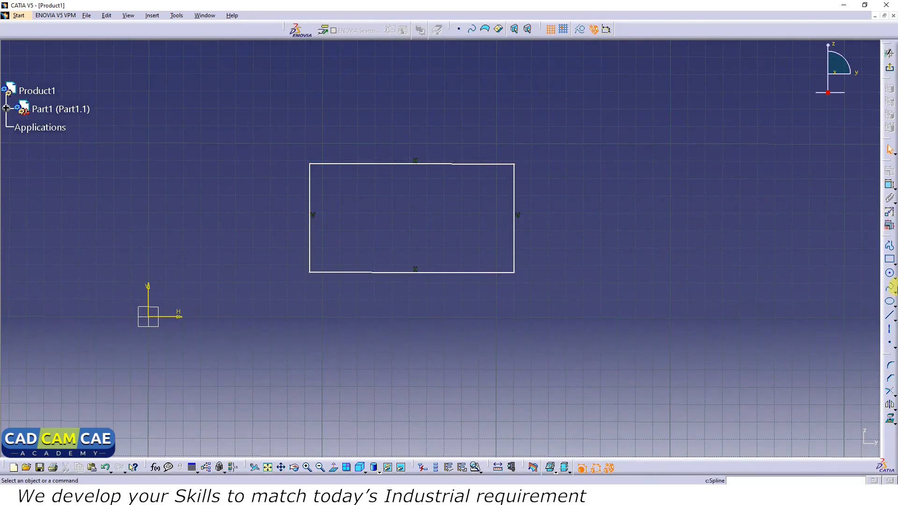
left_click(889, 273)
left_click(667, 258)
left_click(628, 188)
left_click(769, 247)
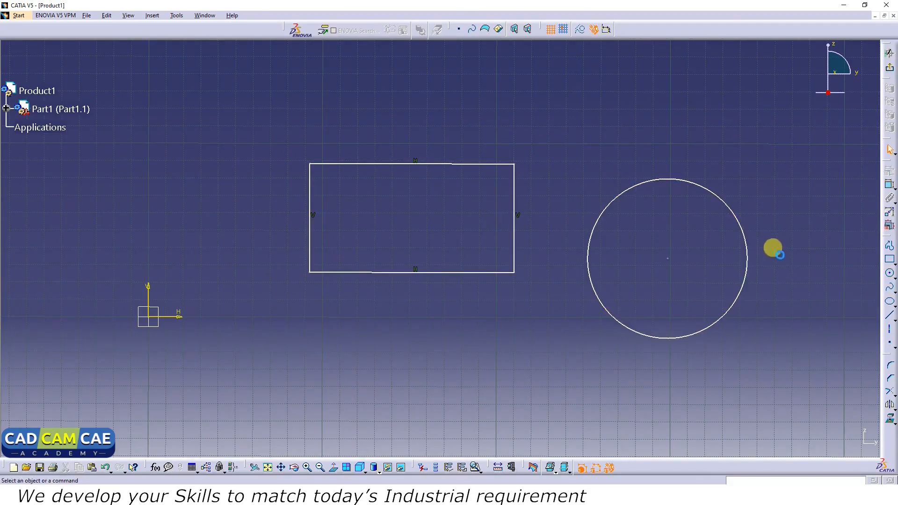
Run Sketch Analysis on the rectangle and circle, review the constraint diagnostic, and close the report.
left_click(176, 15)
left_click(195, 155)
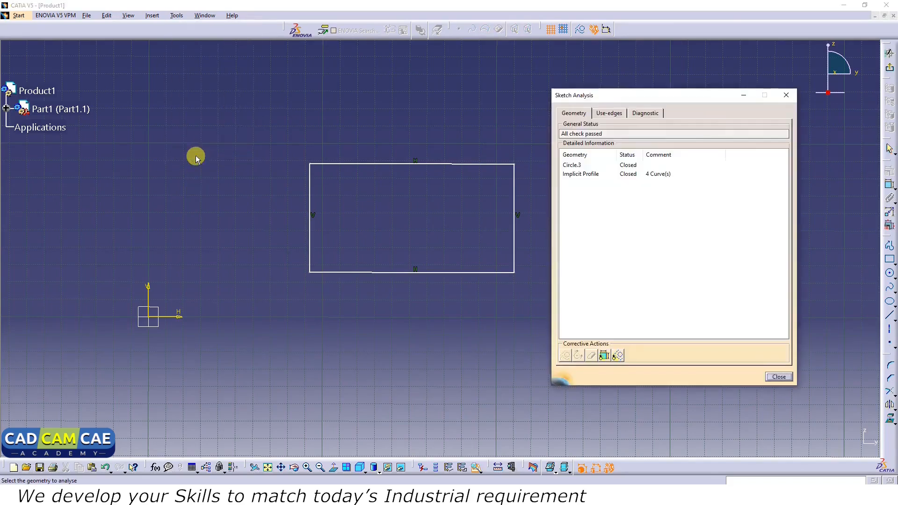
mouse_move(678, 95)
left_mouse_down()
mouse_move(759, 102)
mouse_move(748, 127)
left_mouse_up()
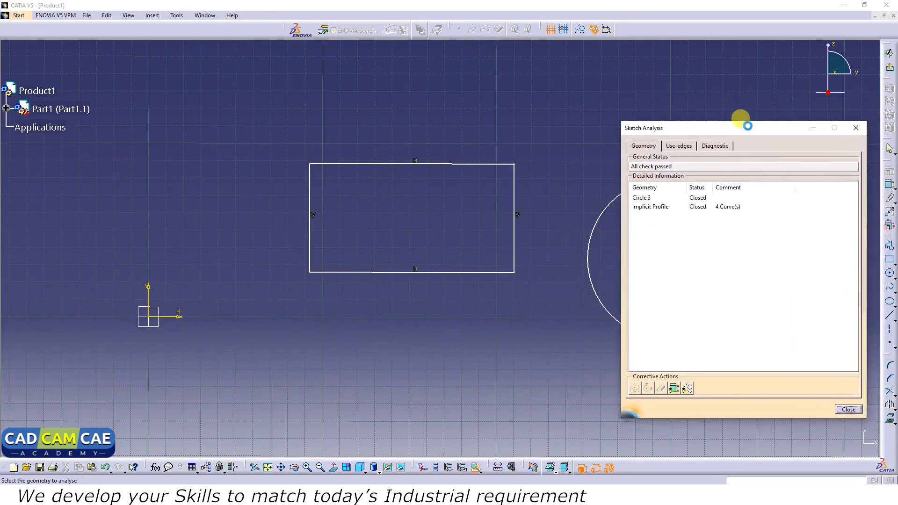
left_click(715, 148)
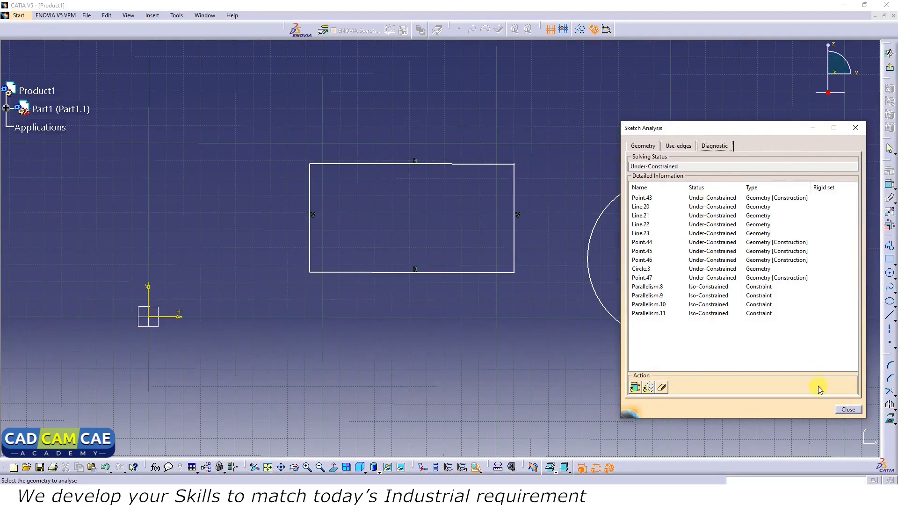
left_click(848, 410)
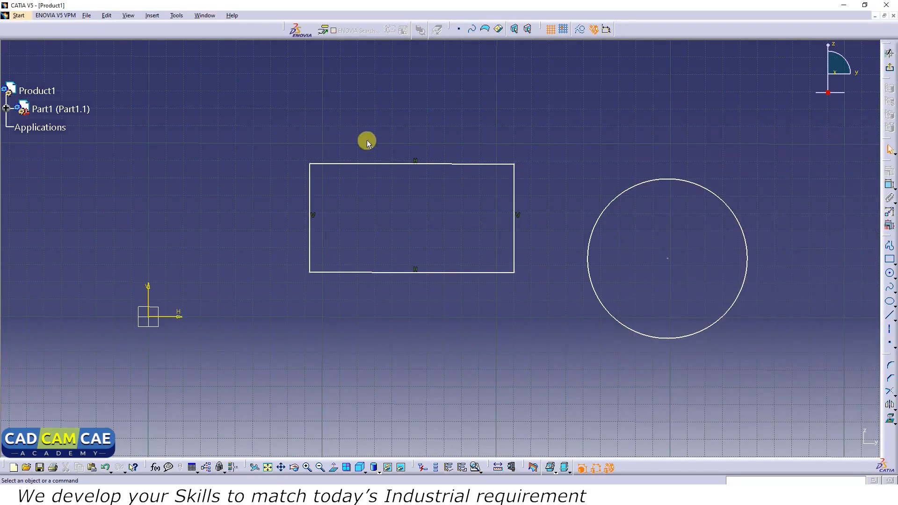
Dimension the rectangle's upper edge length and its side edge height.
left_click(361, 164)
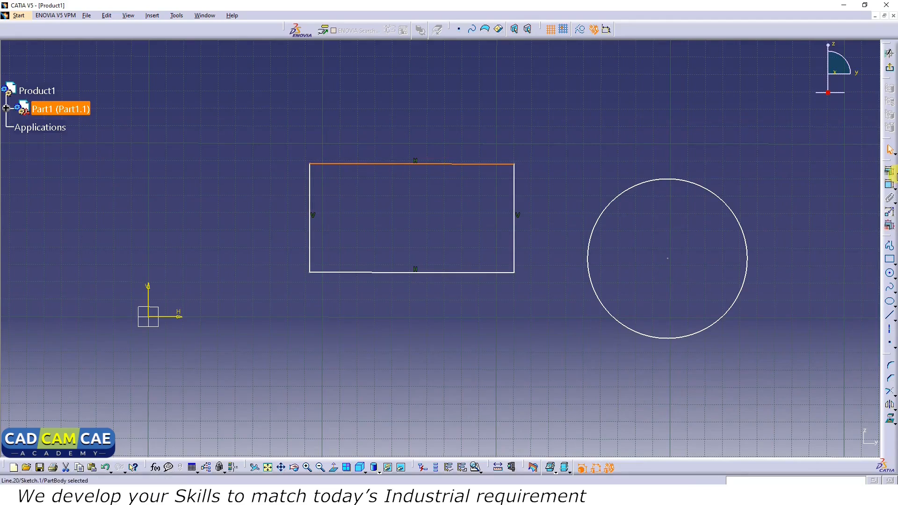
left_click(889, 172)
left_click(406, 128)
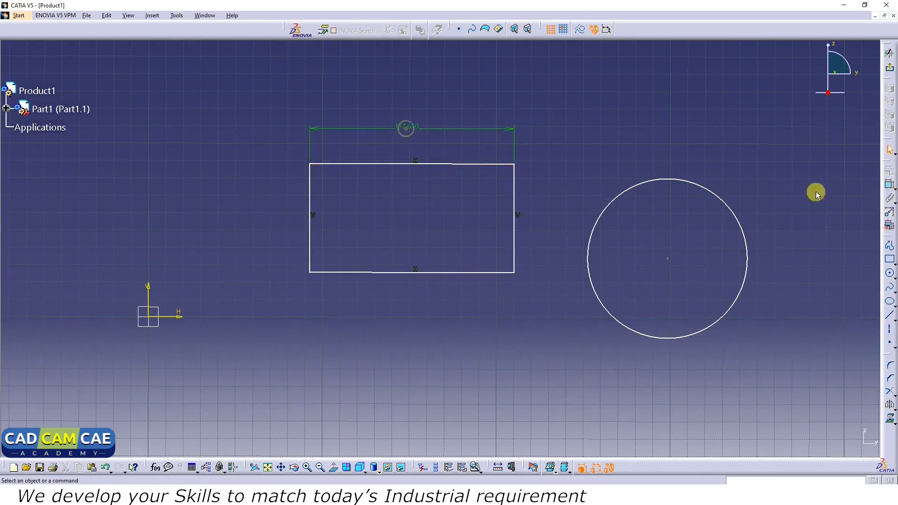
left_click(513, 204)
left_click(889, 171)
left_click(538, 187)
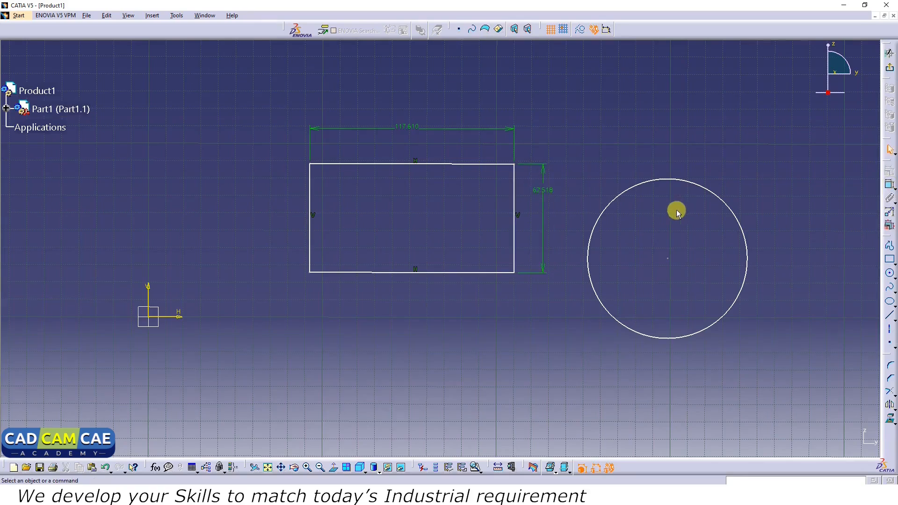
Set the rectangle's width to 100 mm.
double_click(402, 123)
type("100")
key("Return")
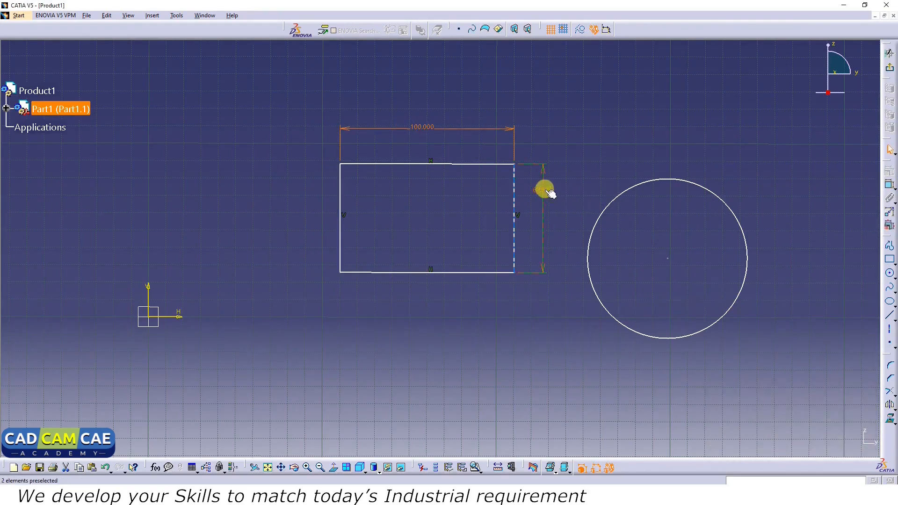
Set the rectangle's height to 200 mm.
double_click(542, 190)
type("2")
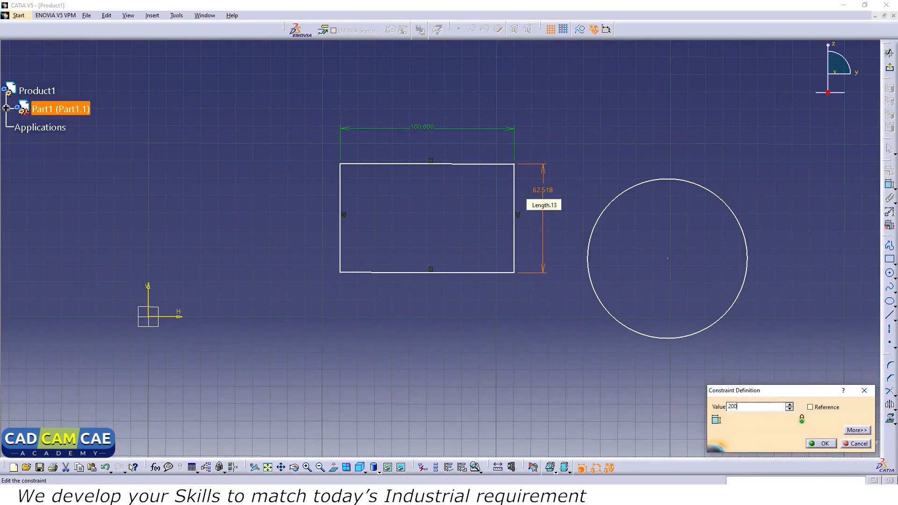
type("00")
key("Return")
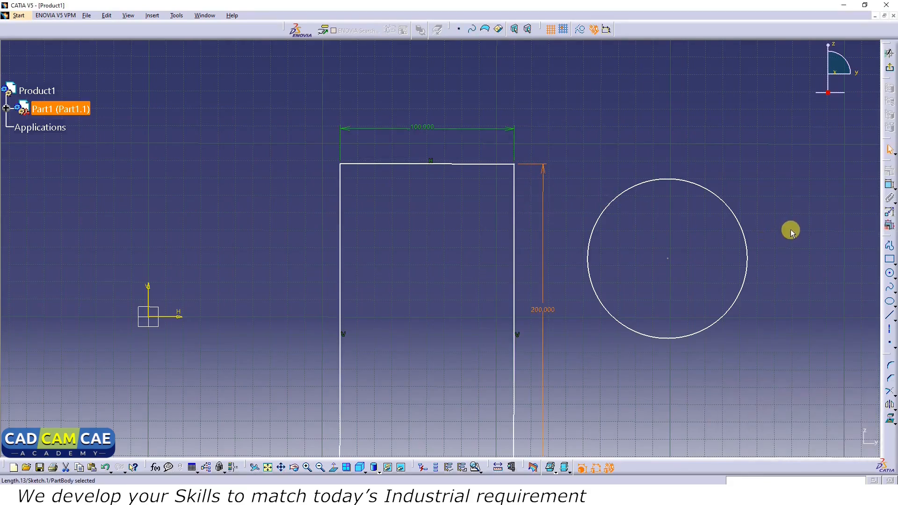
Set the rectangle's height to 50 mm.
double_click(543, 309)
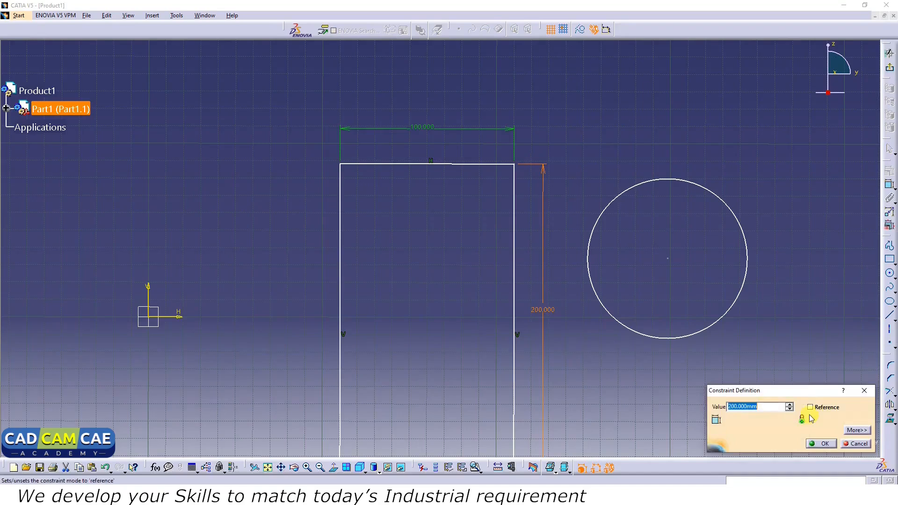
type("50")
key("Return")
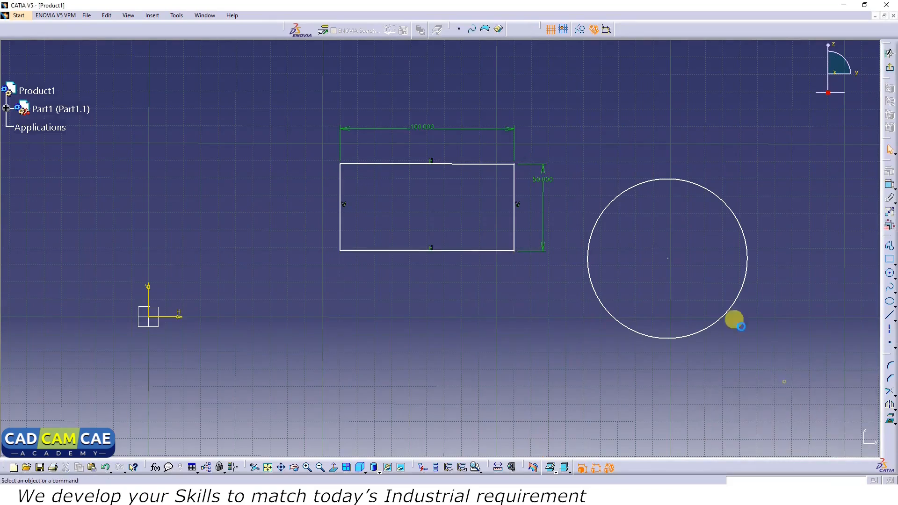
Dimension the circle's diameter and set it to 100 mm.
left_click(746, 233)
left_click(889, 184)
left_click(692, 237)
double_click(687, 236)
type("100")
key("Return")
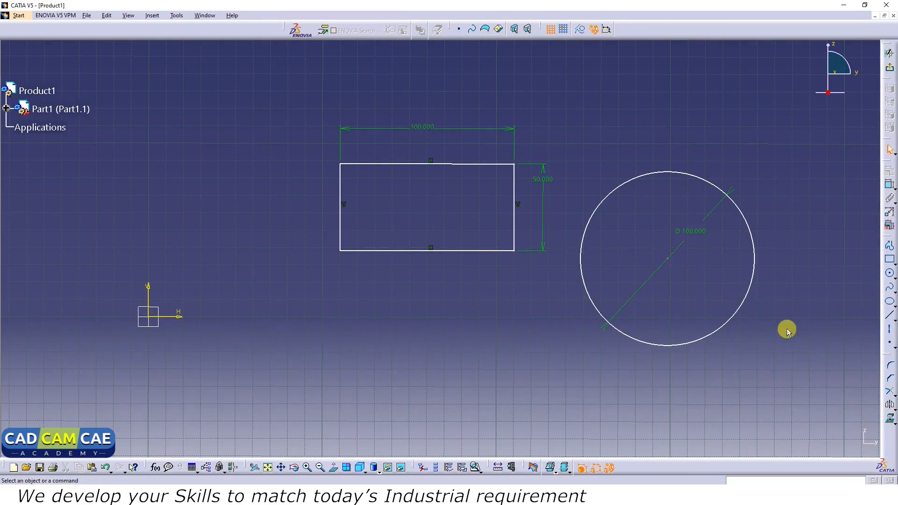
Run Sketch Analysis on the dimensioned rectangle and circle, examine each element's constraint status in the diagnostic, and close the report.
left_click(177, 15)
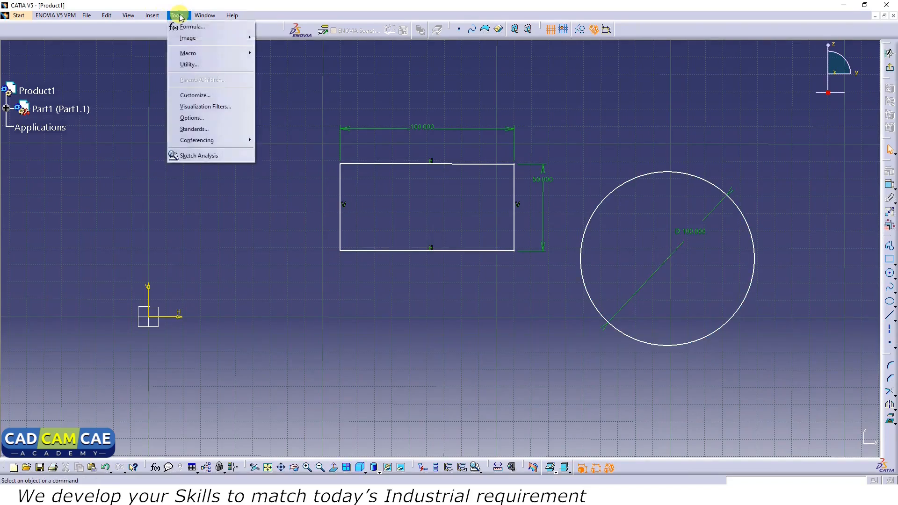
left_click(185, 158)
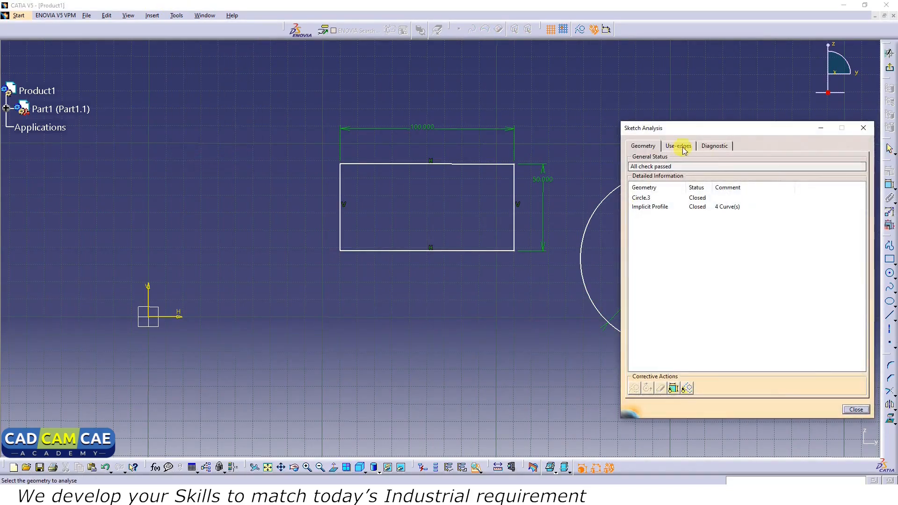
left_click(715, 146)
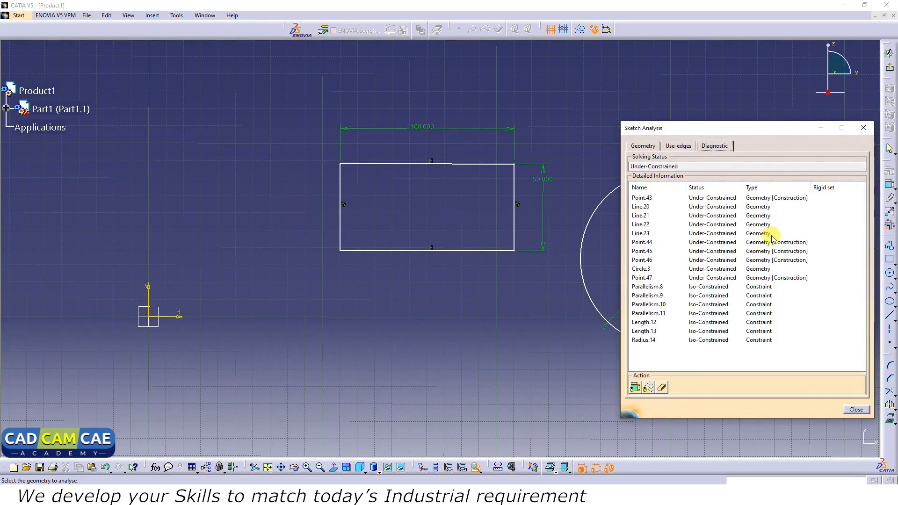
mouse_move(773, 129)
left_mouse_down()
mouse_move(790, 136)
mouse_move(204, 101)
left_mouse_up()
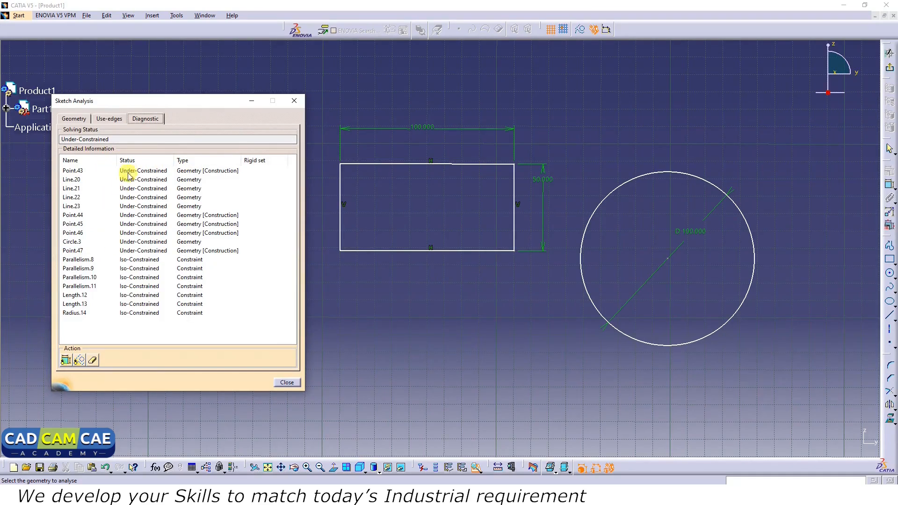
left_click(288, 383)
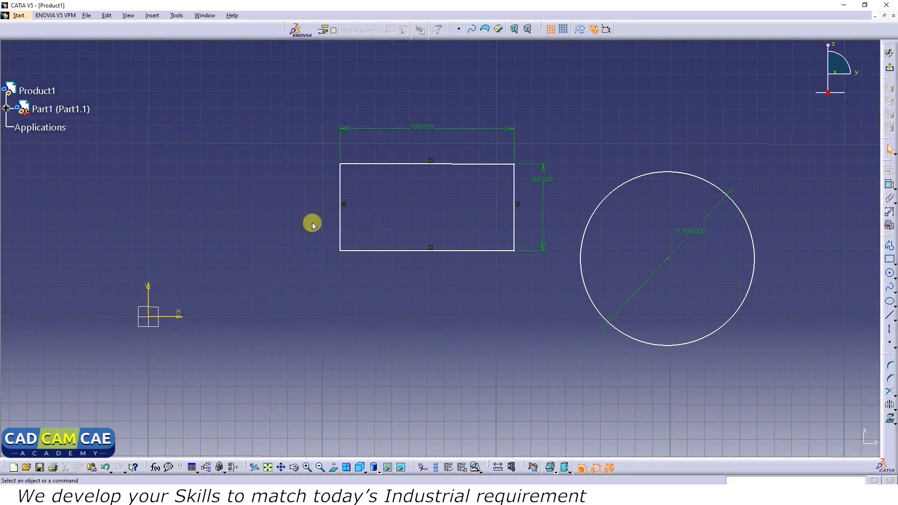
Dimension the vertical distance between the rectangle's lower edge and the H axis.
left_click(355, 248)
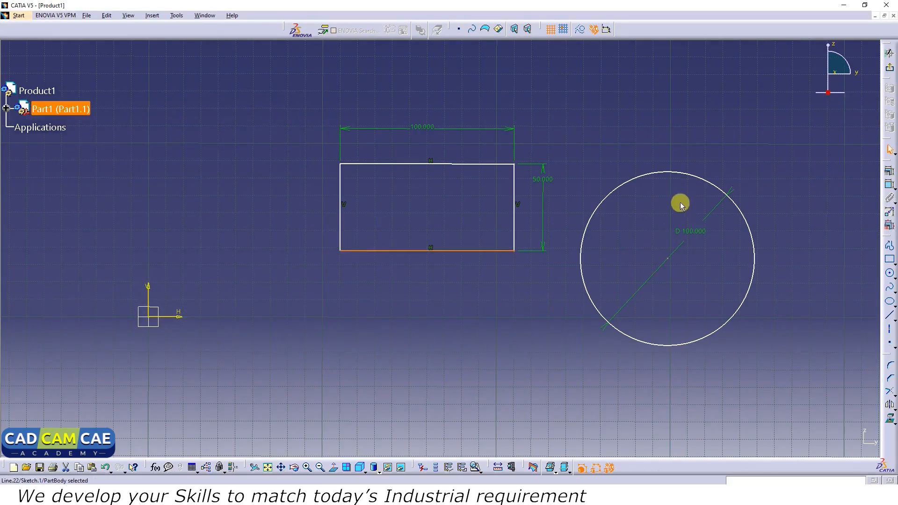
left_click(890, 186)
left_click(381, 251)
left_click(4, 318)
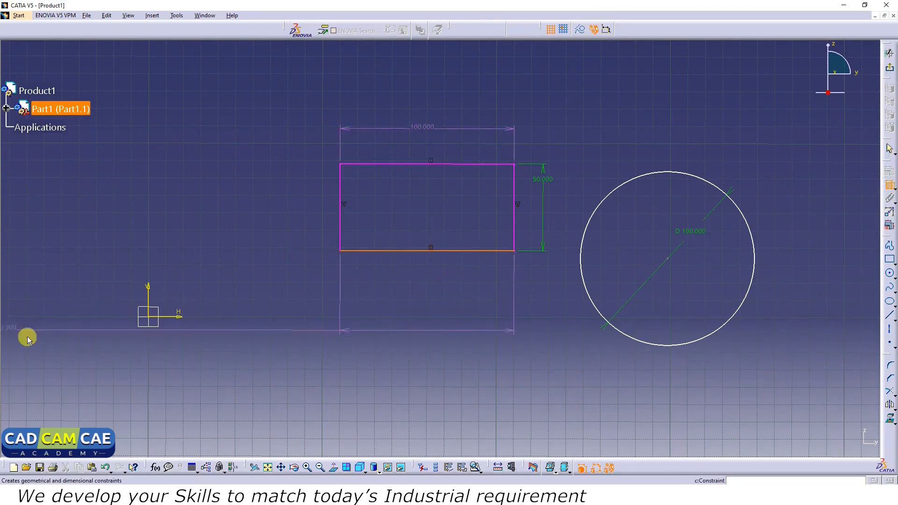
left_click(421, 286)
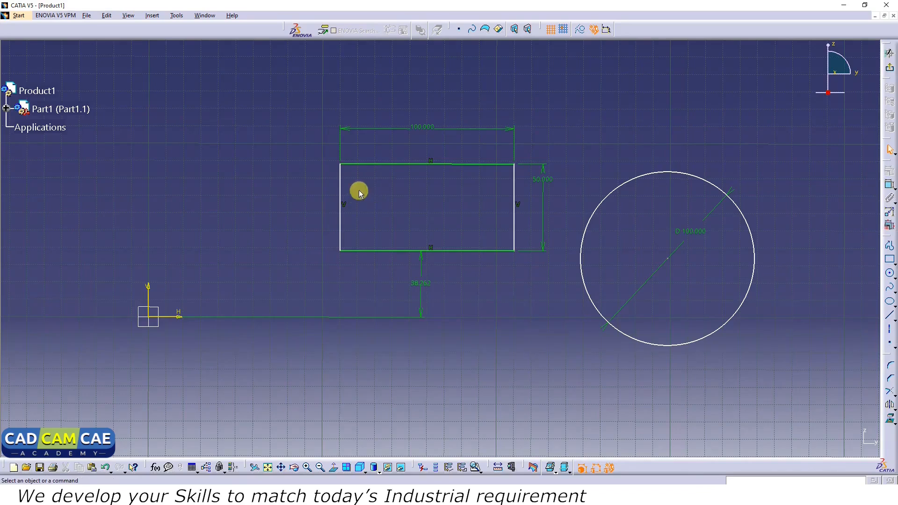
Dimension the horizontal distance between the rectangle's left edge and the V axis and set it to 50 mm.
left_click(341, 194)
left_click(890, 185)
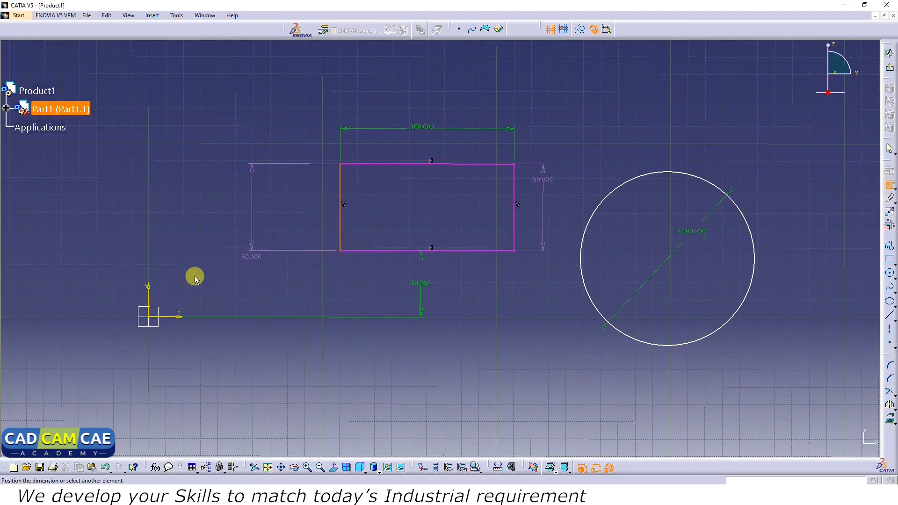
left_click(148, 304)
left_click(174, 172)
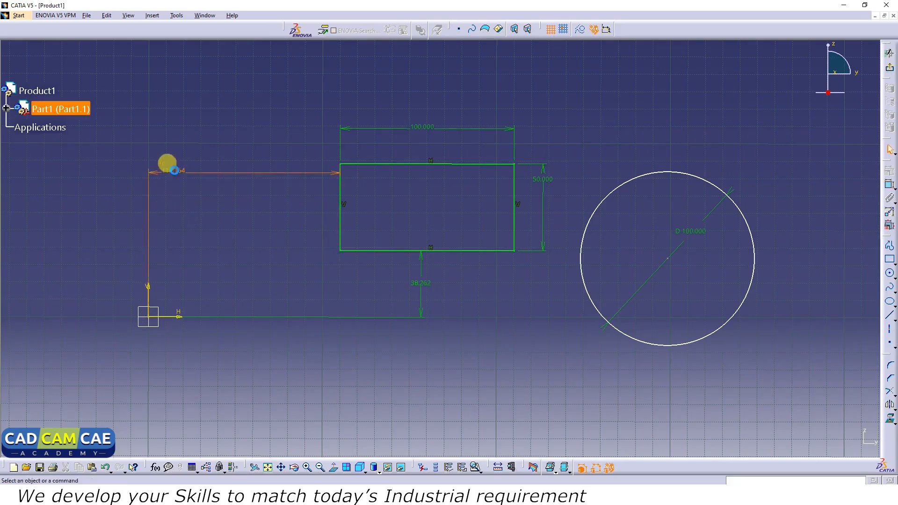
double_click(175, 171)
type("50")
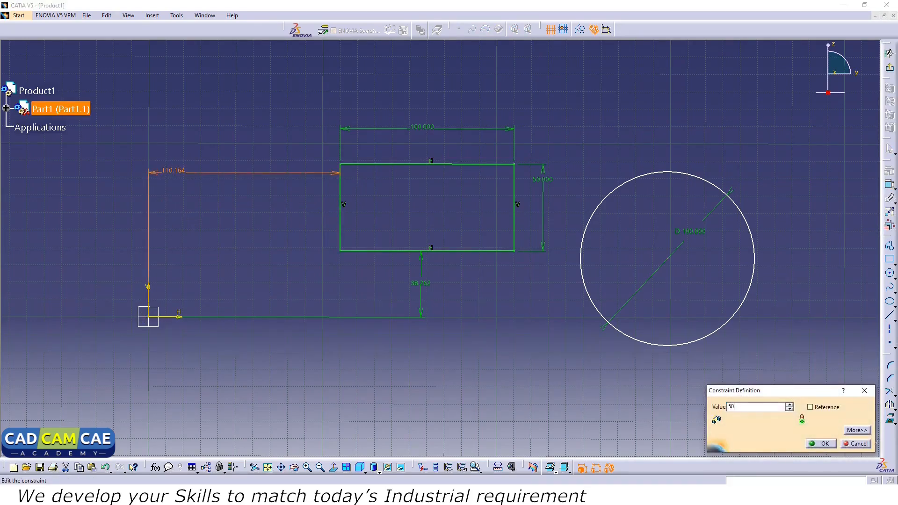
key("Return")
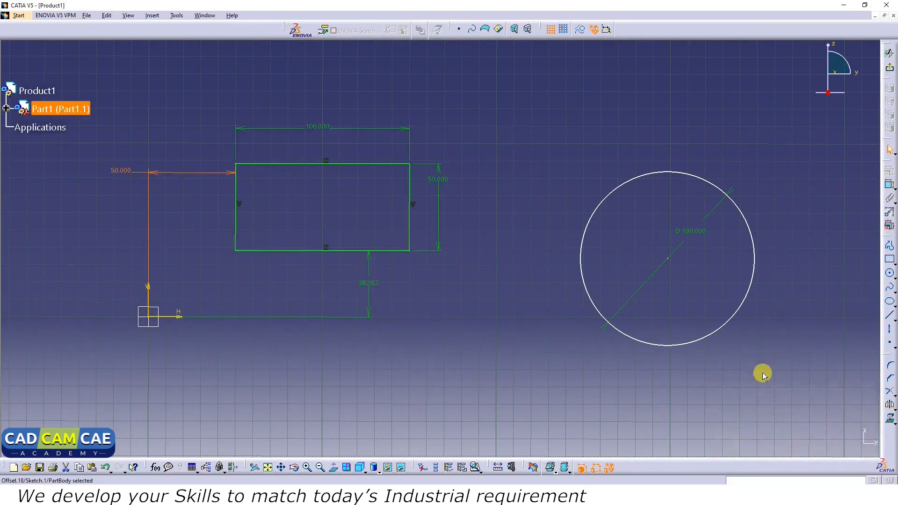
Set the vertical distance between the rectangle's lower edge and the H axis to 50 mm.
double_click(369, 283)
type("5")
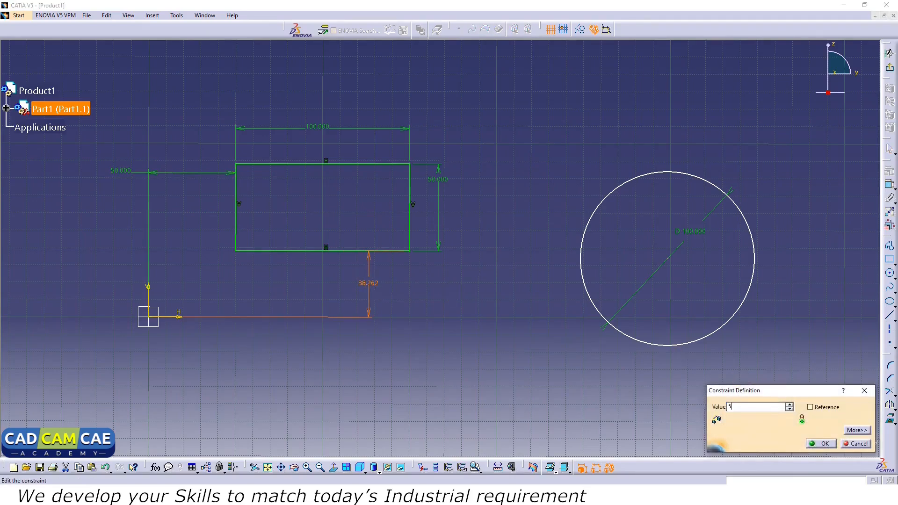
type("0")
key("Return")
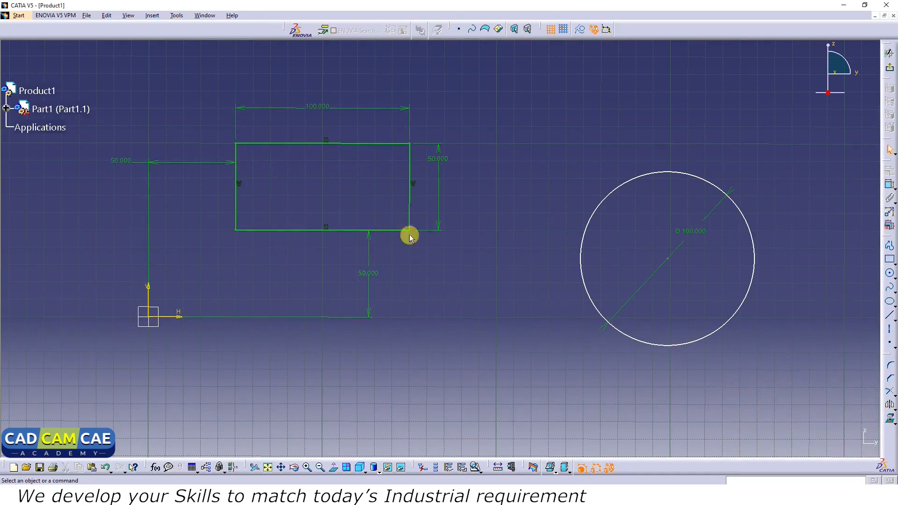
Run Sketch Analysis, examine the diagnostic for the rectangle, circle and circle's centre point, and close the report.
left_click(176, 16)
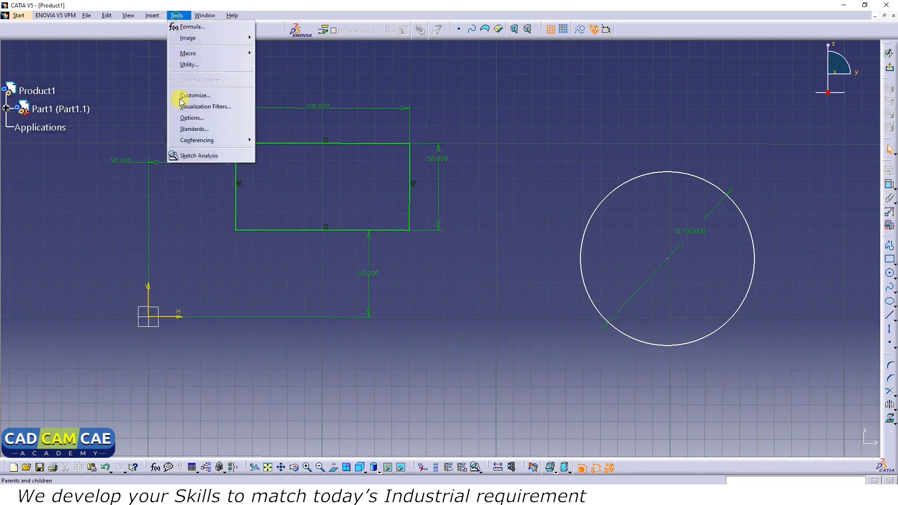
left_click(185, 155)
left_click(145, 118)
left_click_drag(213, 100, 625, 84)
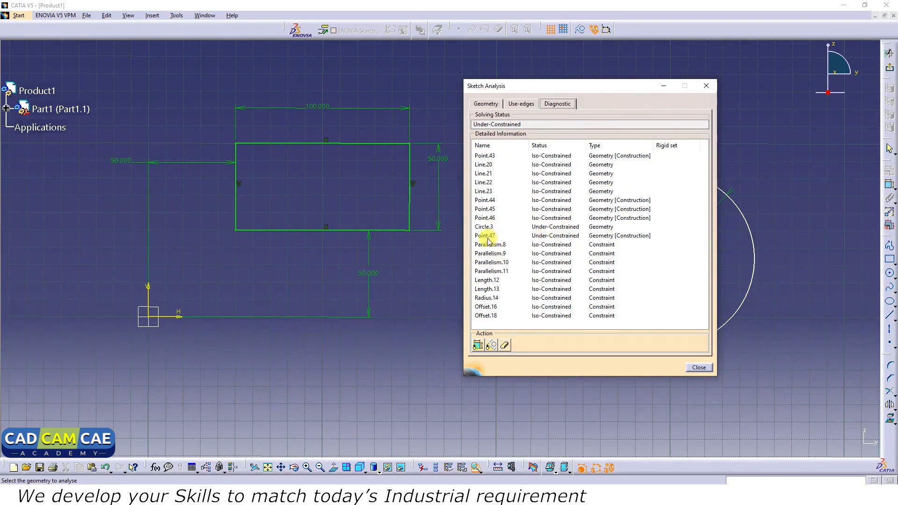
left_click(544, 237)
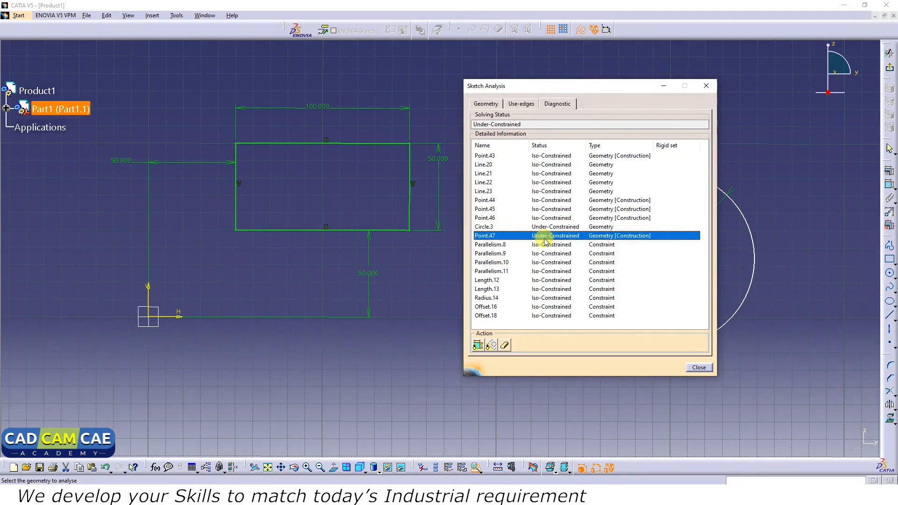
left_click(699, 367)
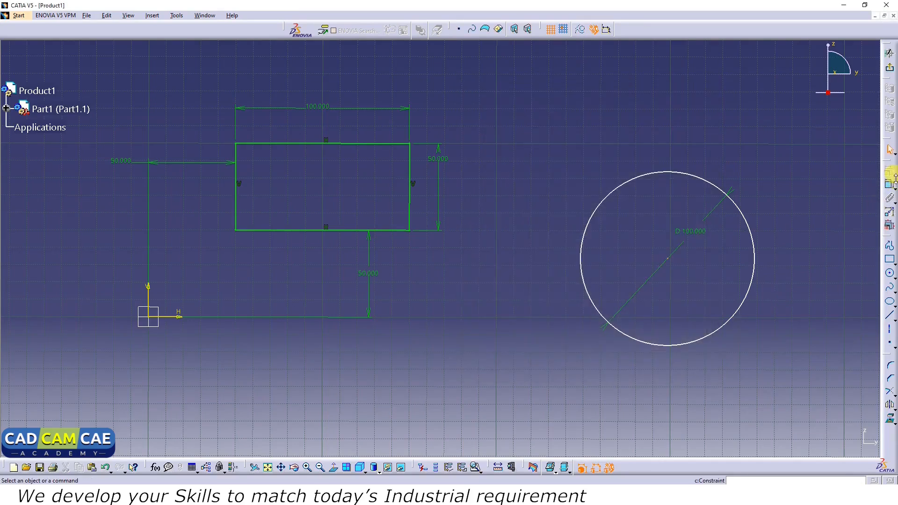
Dimension the horizontal distance from the rectangle's right edge to the circle's centre and set it to 100 mm.
left_click(670, 262)
left_click(409, 201)
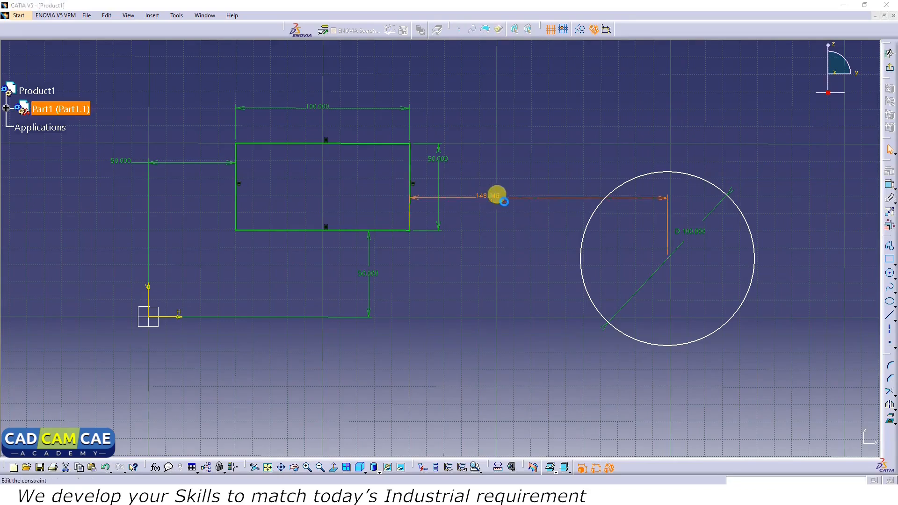
double_click(497, 196)
type("100")
key("Return")
left_click(740, 360)
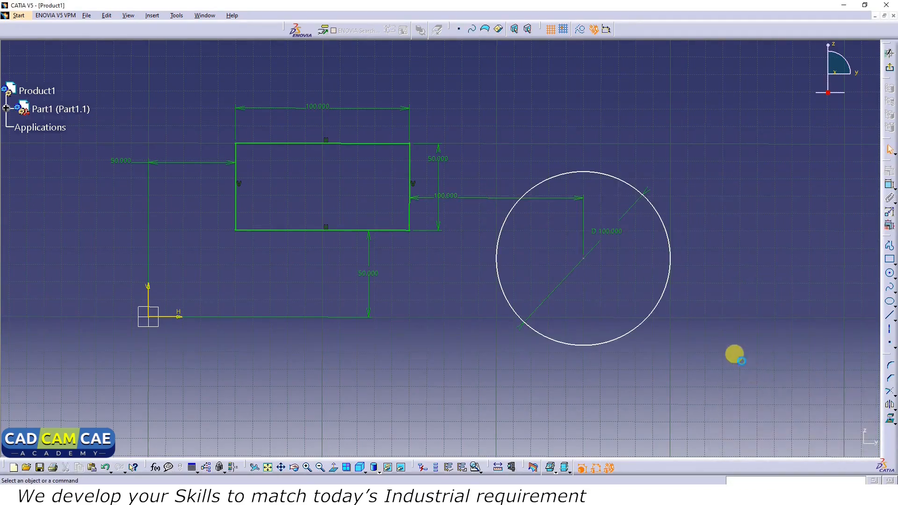
Dimension the distance between the sketch origin and the circle, placing the dimension below the rectangle.
left_click(661, 238)
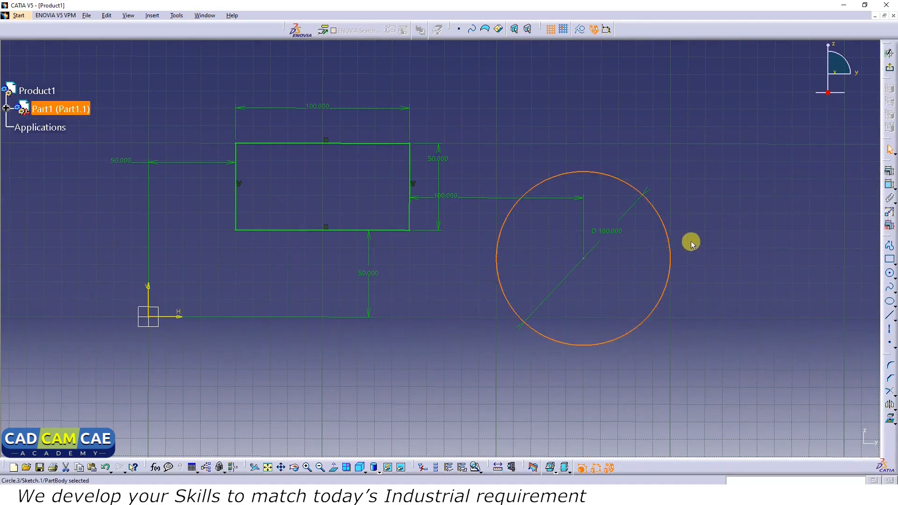
left_click(890, 186)
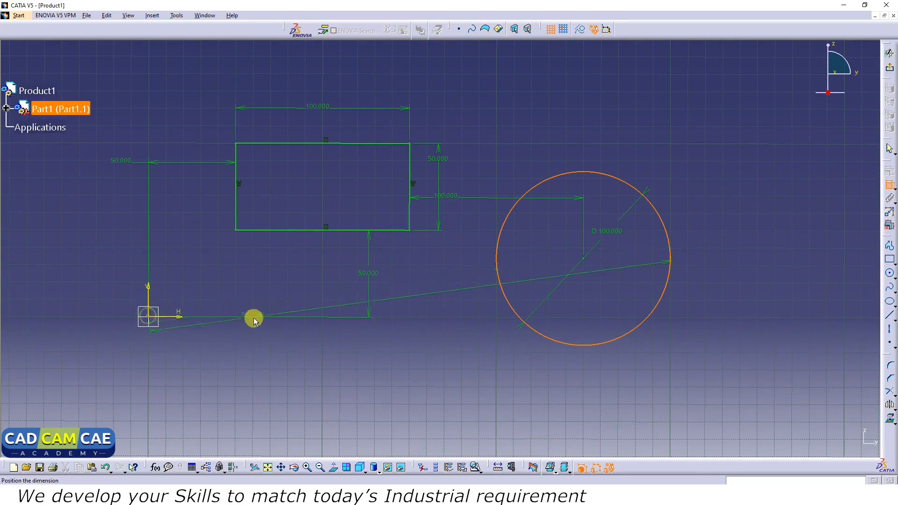
left_click(440, 282)
left_click(486, 323)
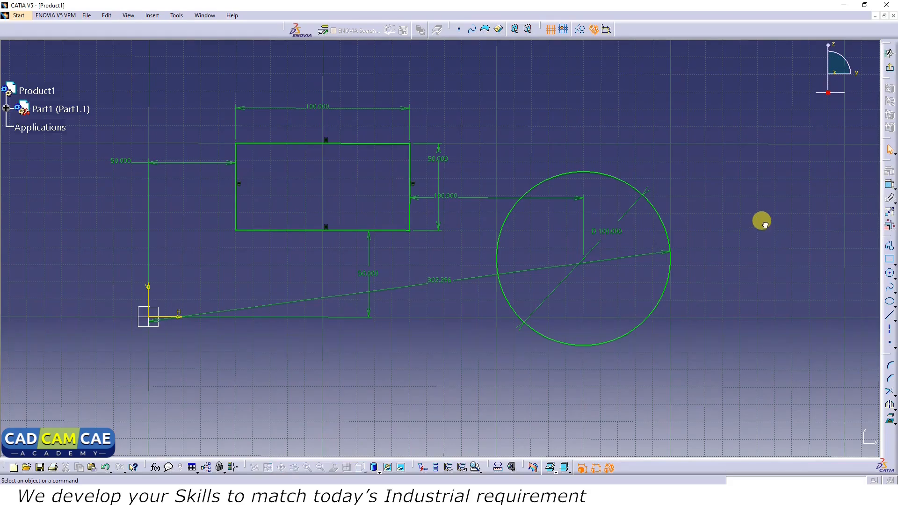
Run Sketch Analysis again, examine the solving status and every geometry and constraint entry in the diagnostic, and close the report.
left_click(177, 15)
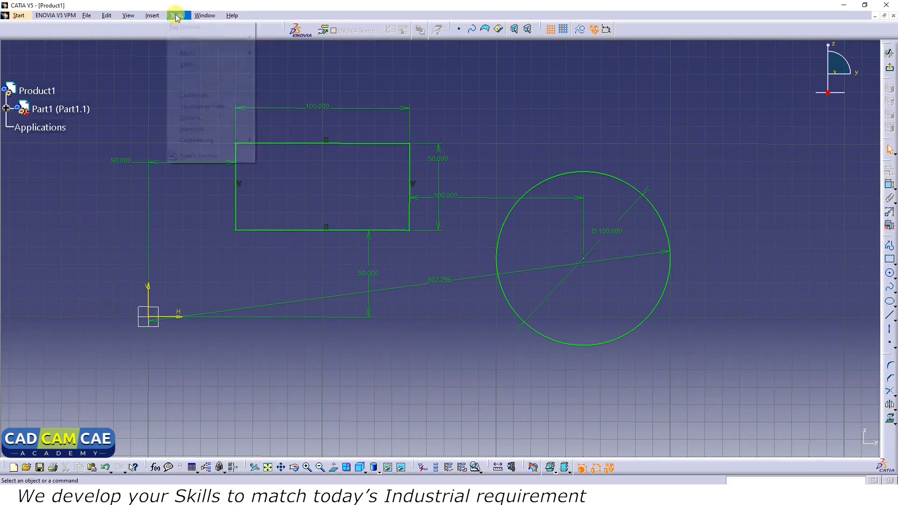
left_click(201, 157)
left_click(559, 103)
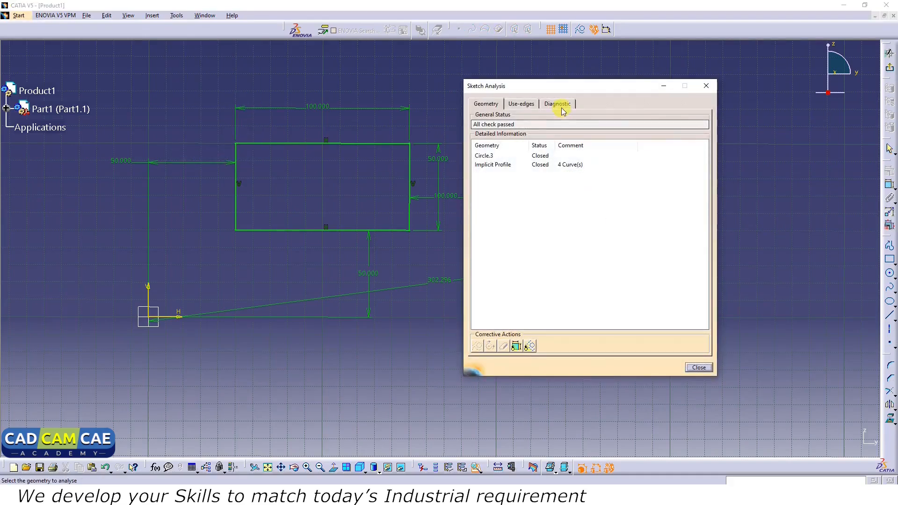
left_click_drag(615, 87, 722, 69)
scroll(625, 266, "down", 1)
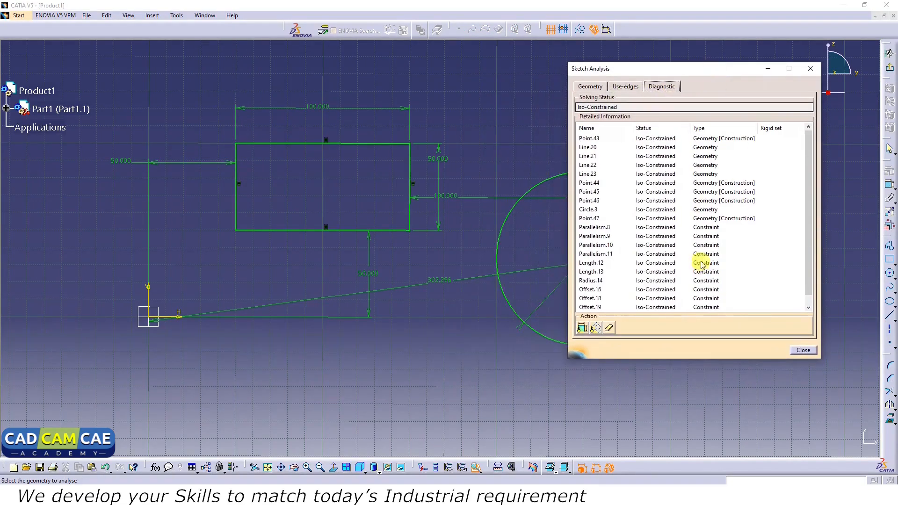
scroll(691, 224, "up", 1)
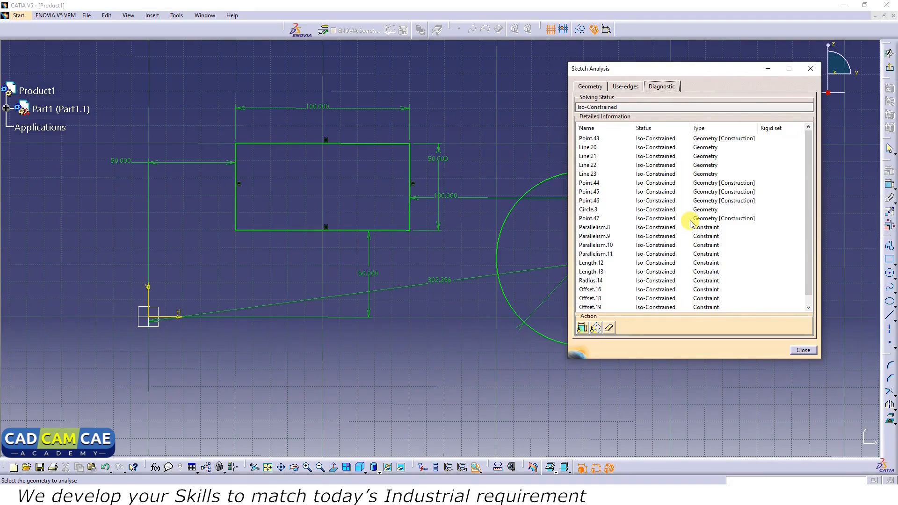
scroll(691, 223, "down", 1)
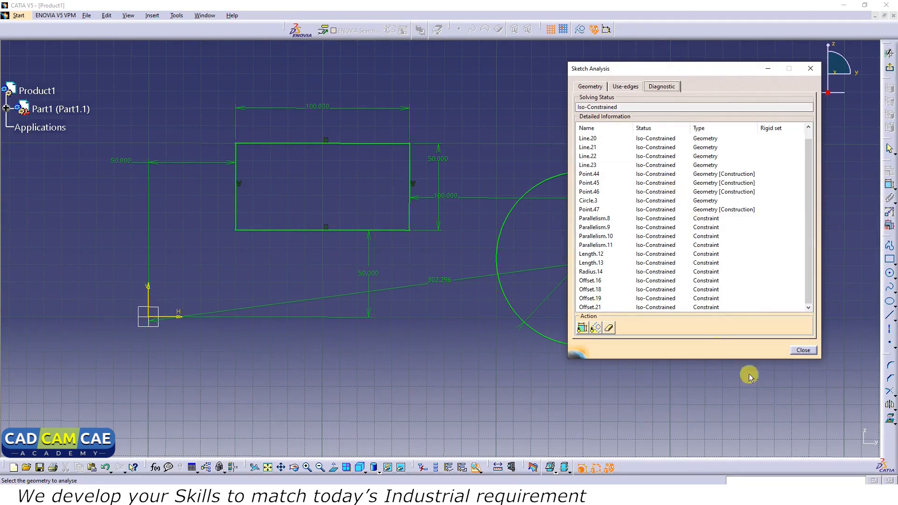
left_click(803, 351)
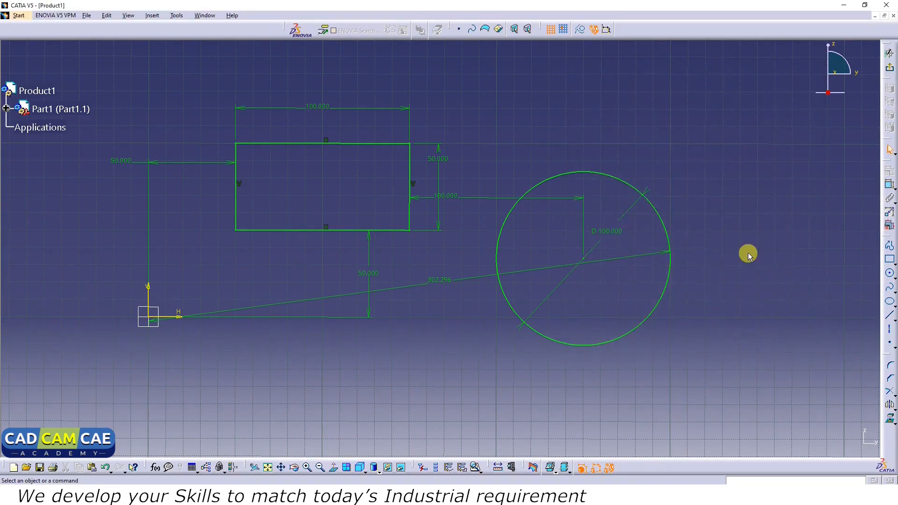